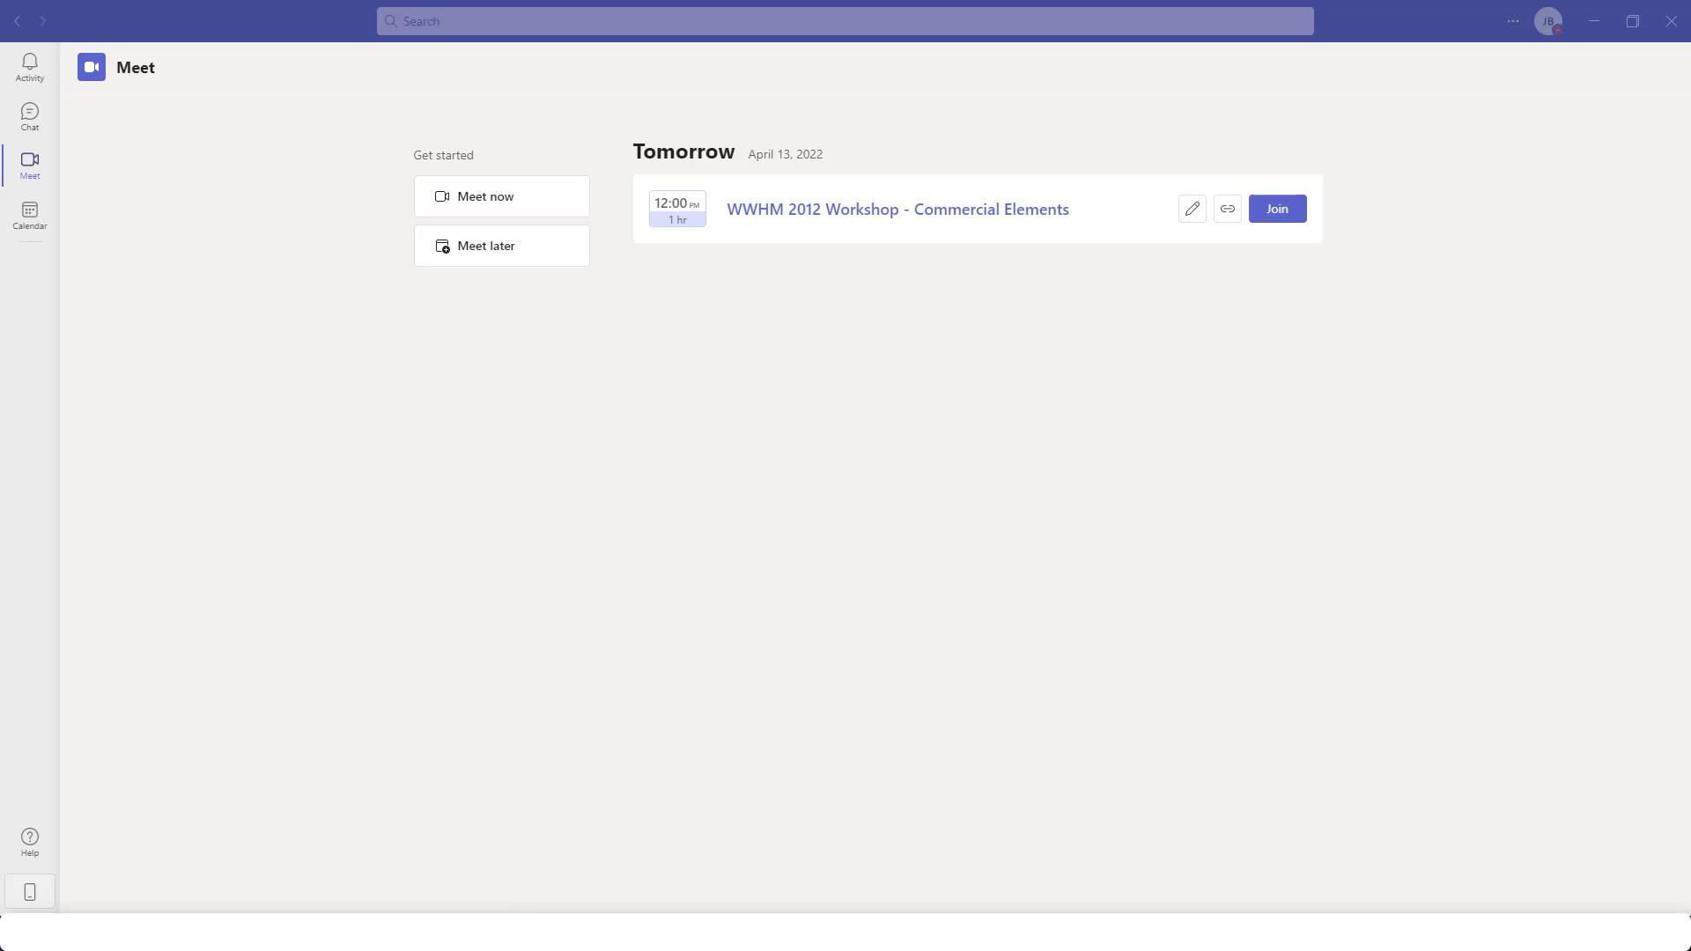
Share the Clear Creek Solutions Instructional Videos browser window in the WWHM 2012 Workshop Teams meeting
mouse_move(674, 931)
left_click(766, 841)
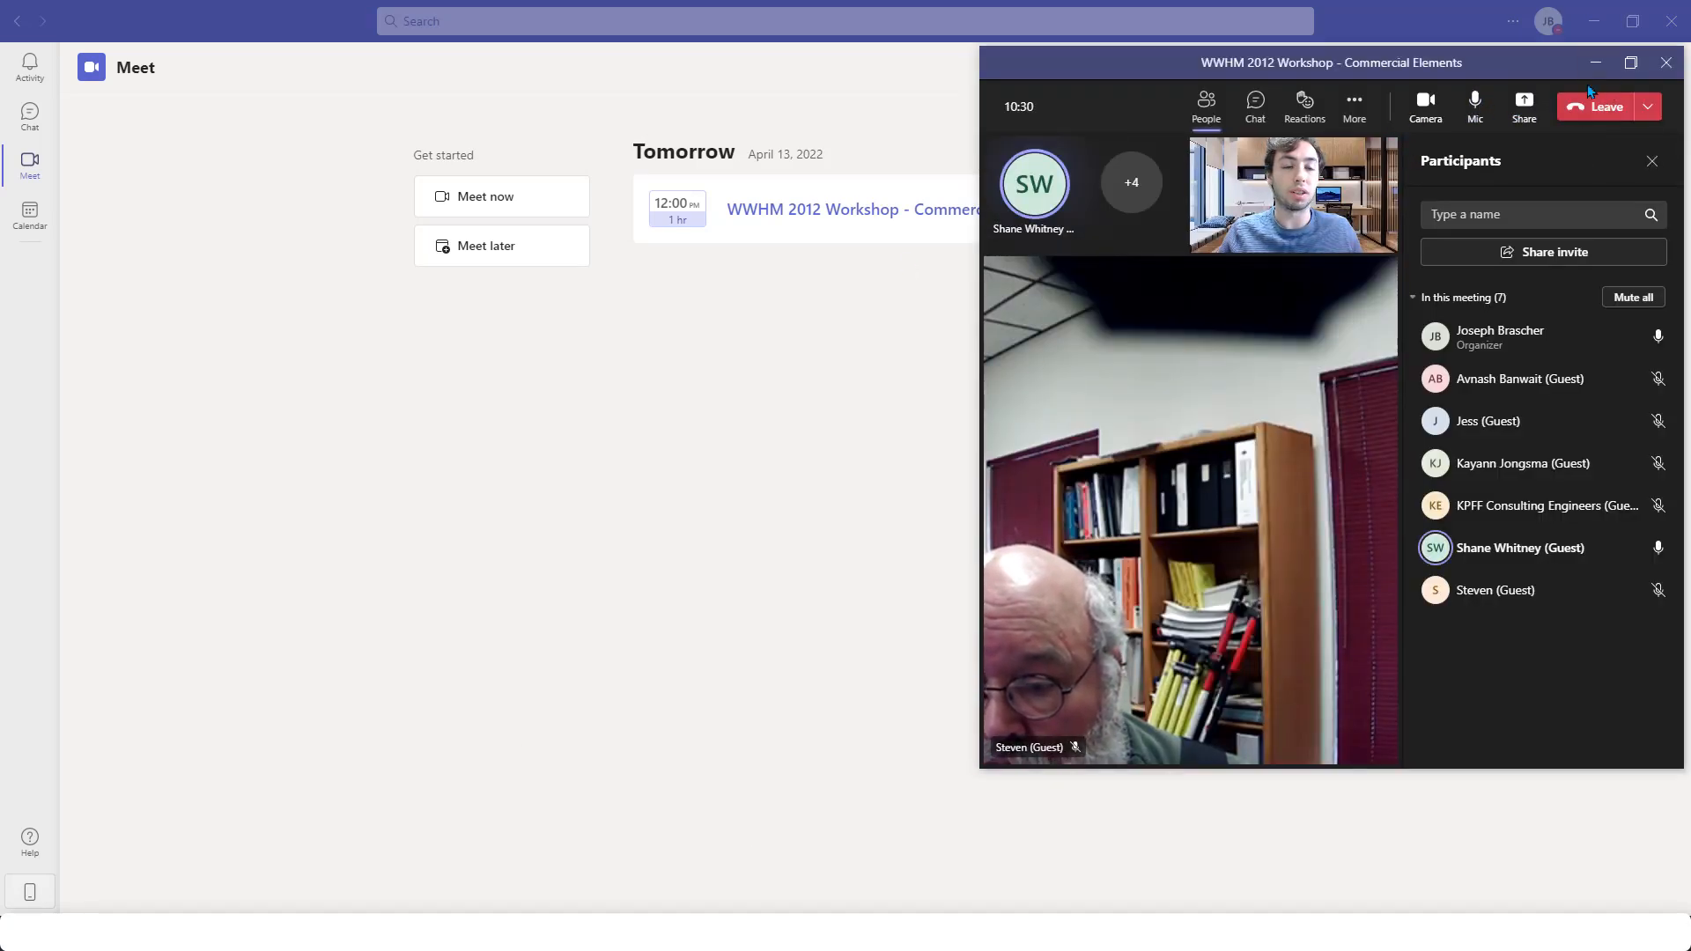
left_click(1524, 106)
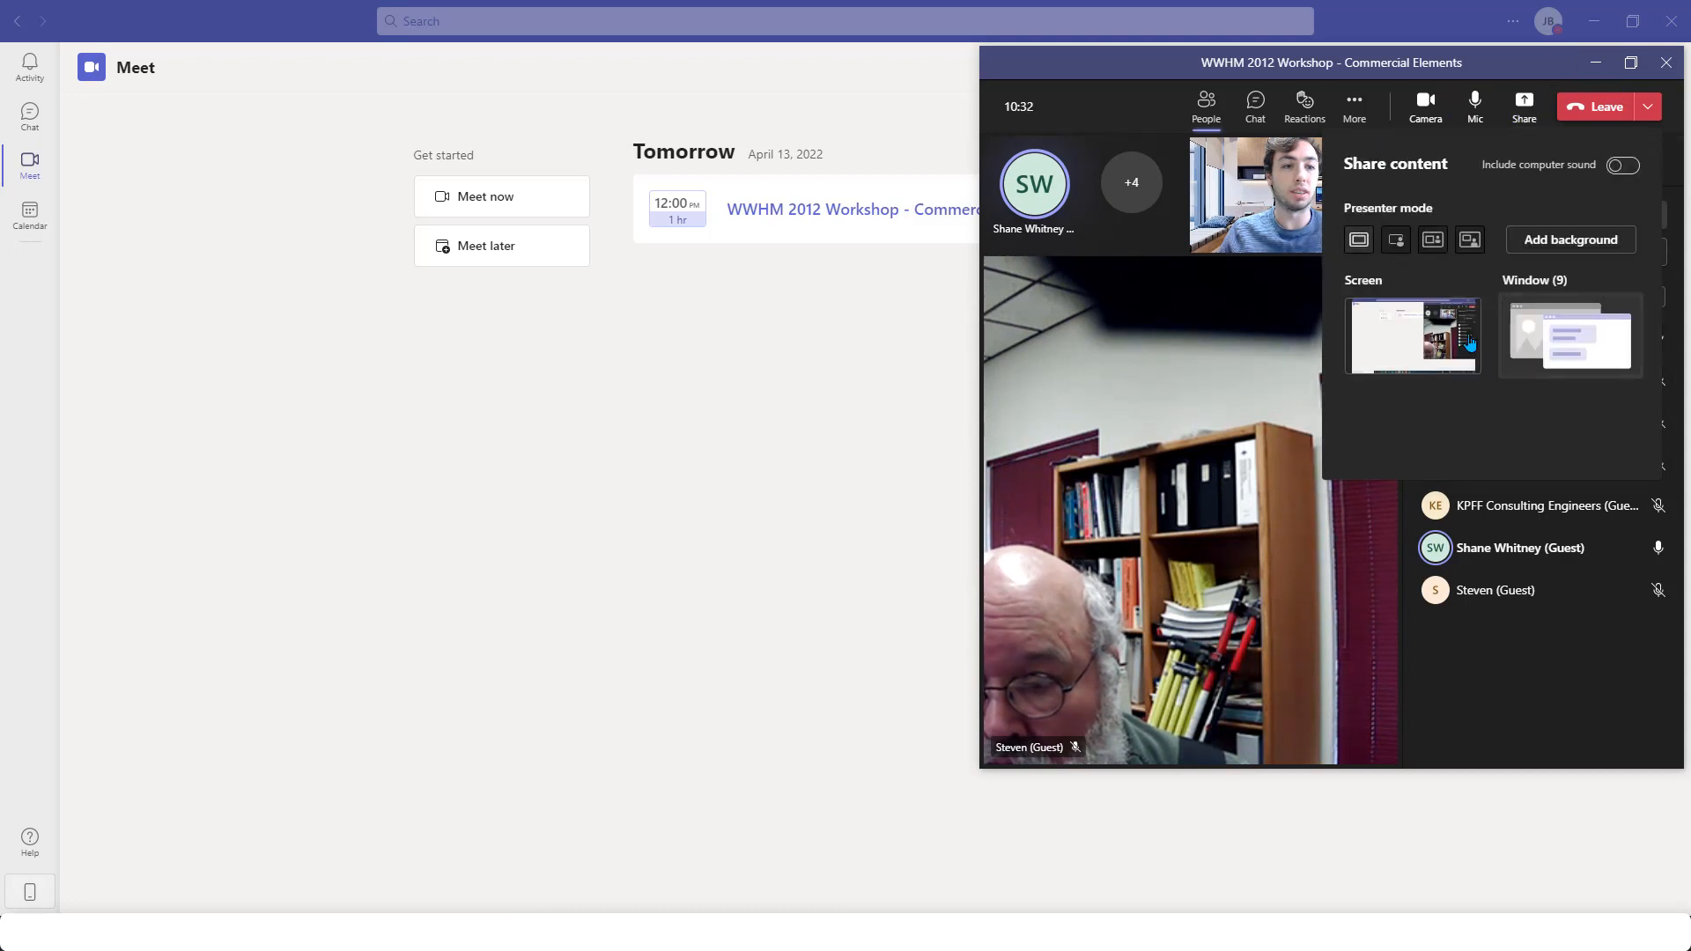
left_click(1551, 329)
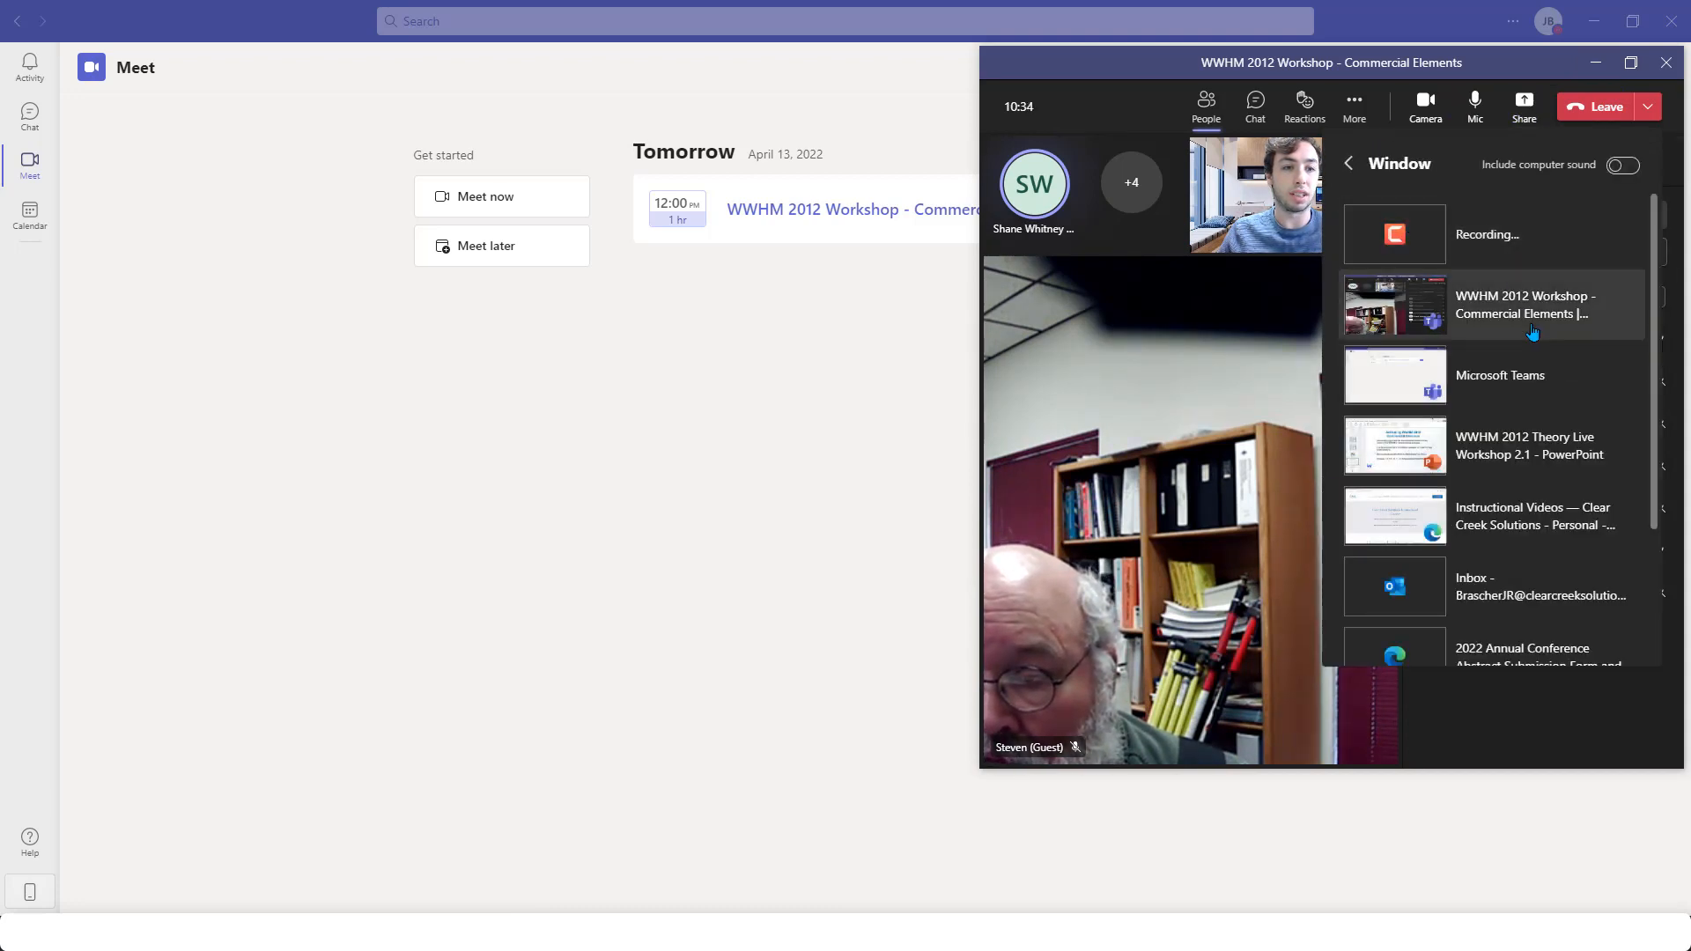
scroll(1486, 333, "down", 3)
left_click(1486, 332)
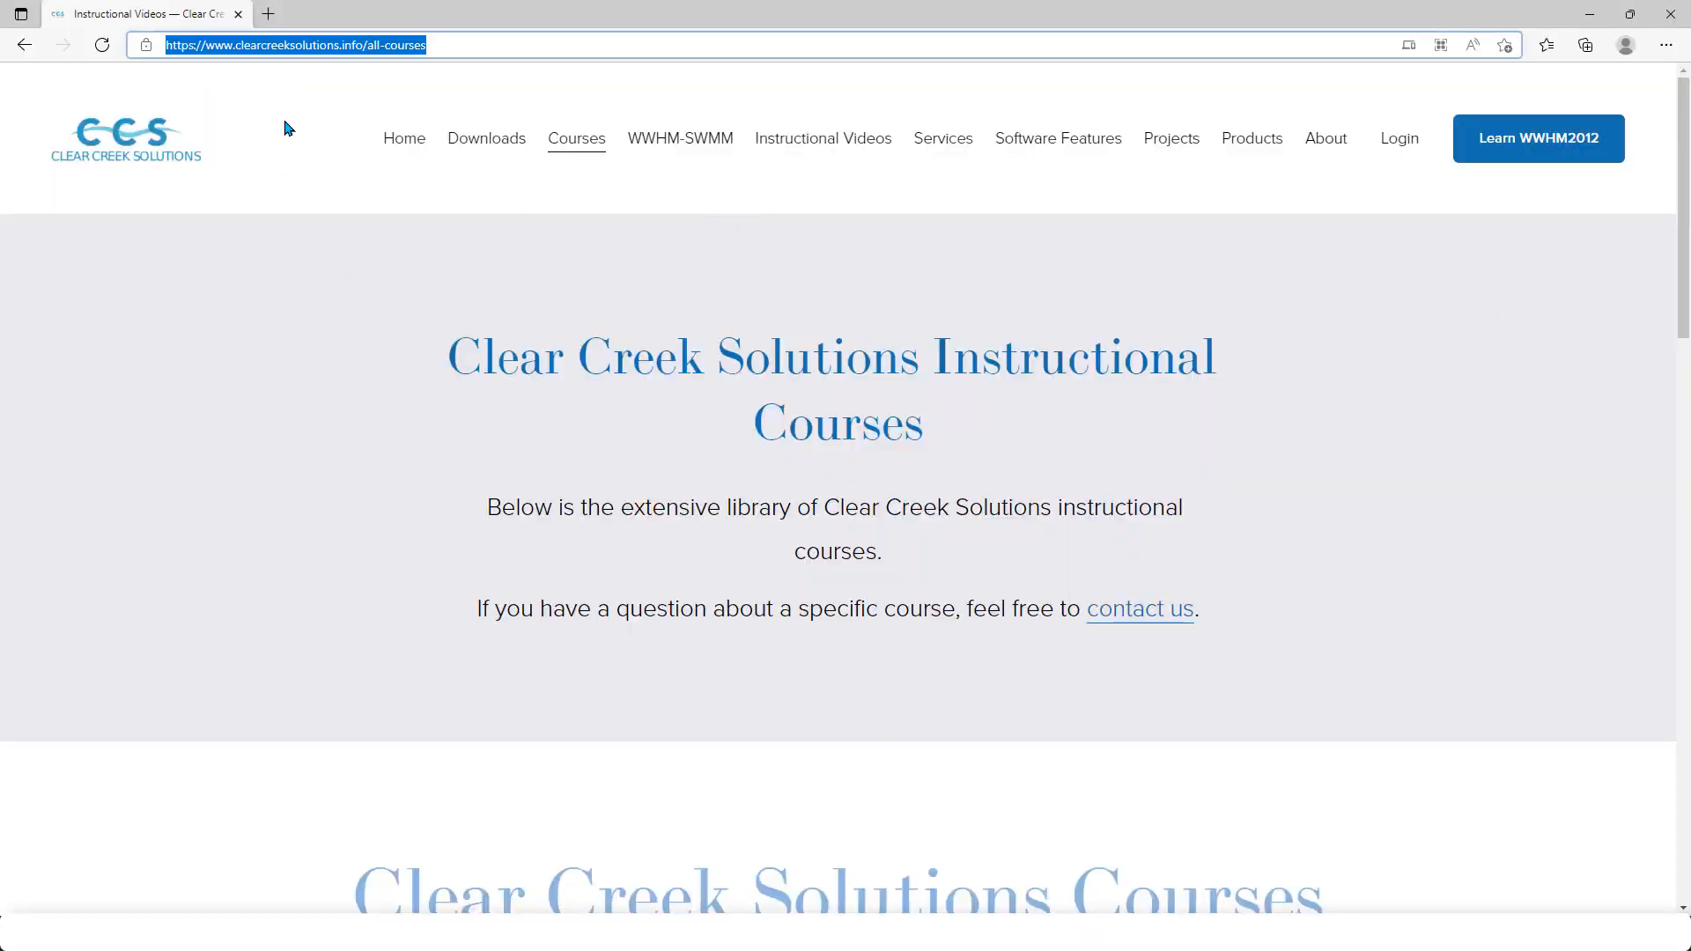
Go to the Clear Creek Solutions home page in the browser and admit the waiting participant to the Teams meeting
left_click(411, 175)
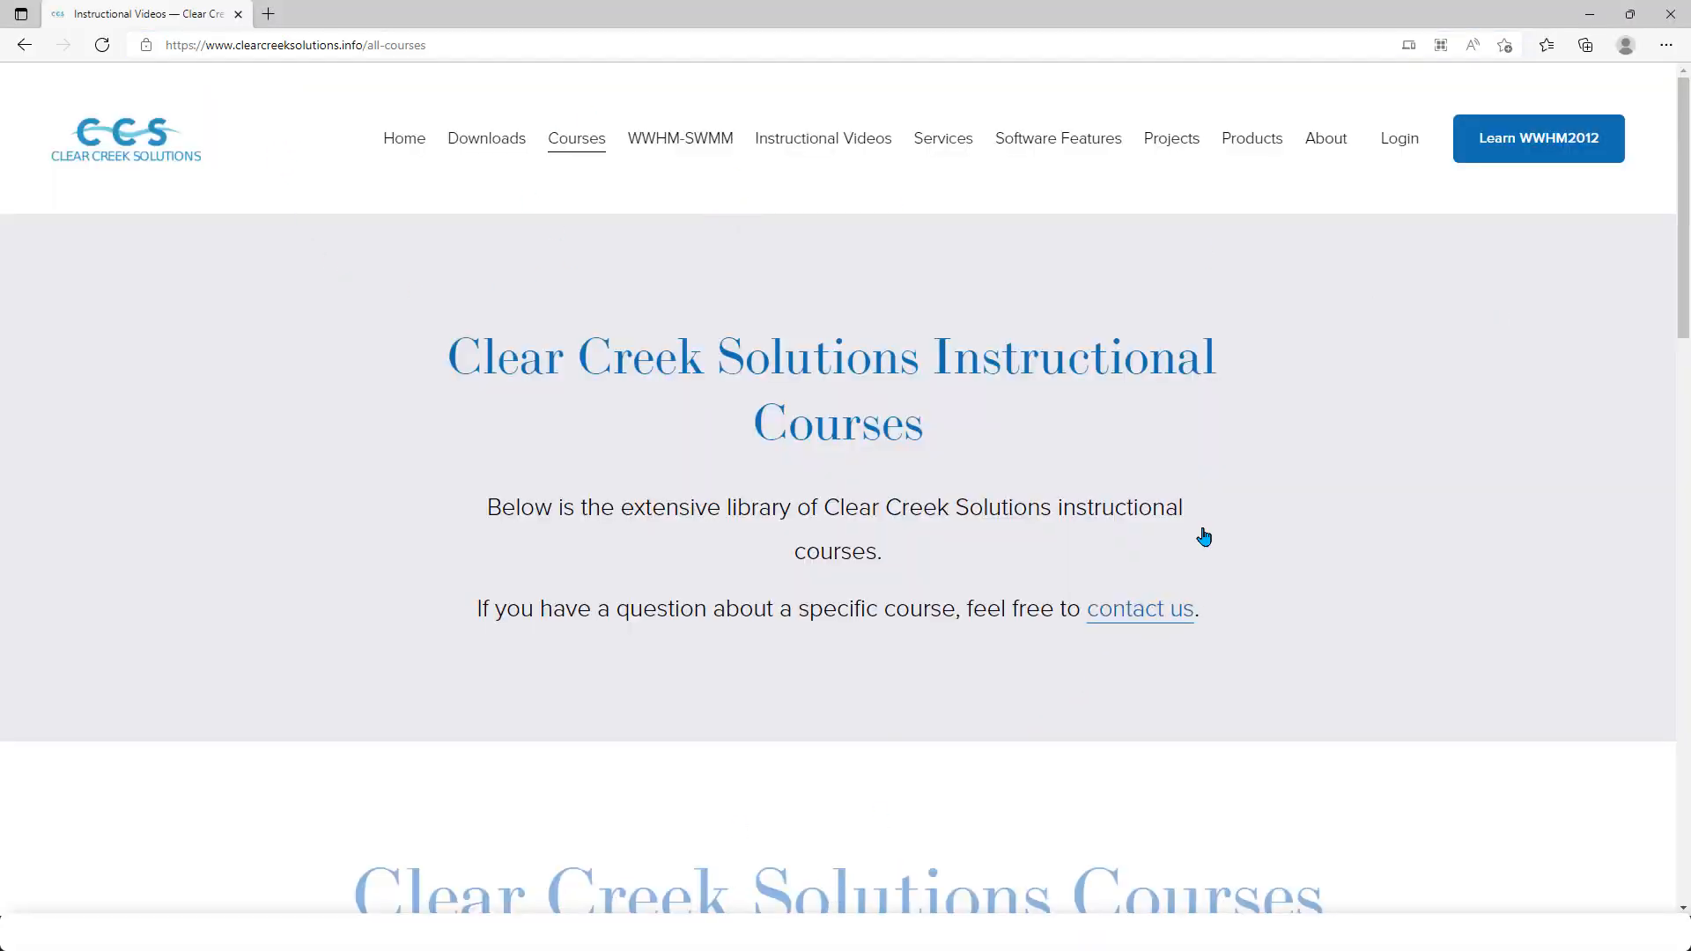
left_click(106, 138)
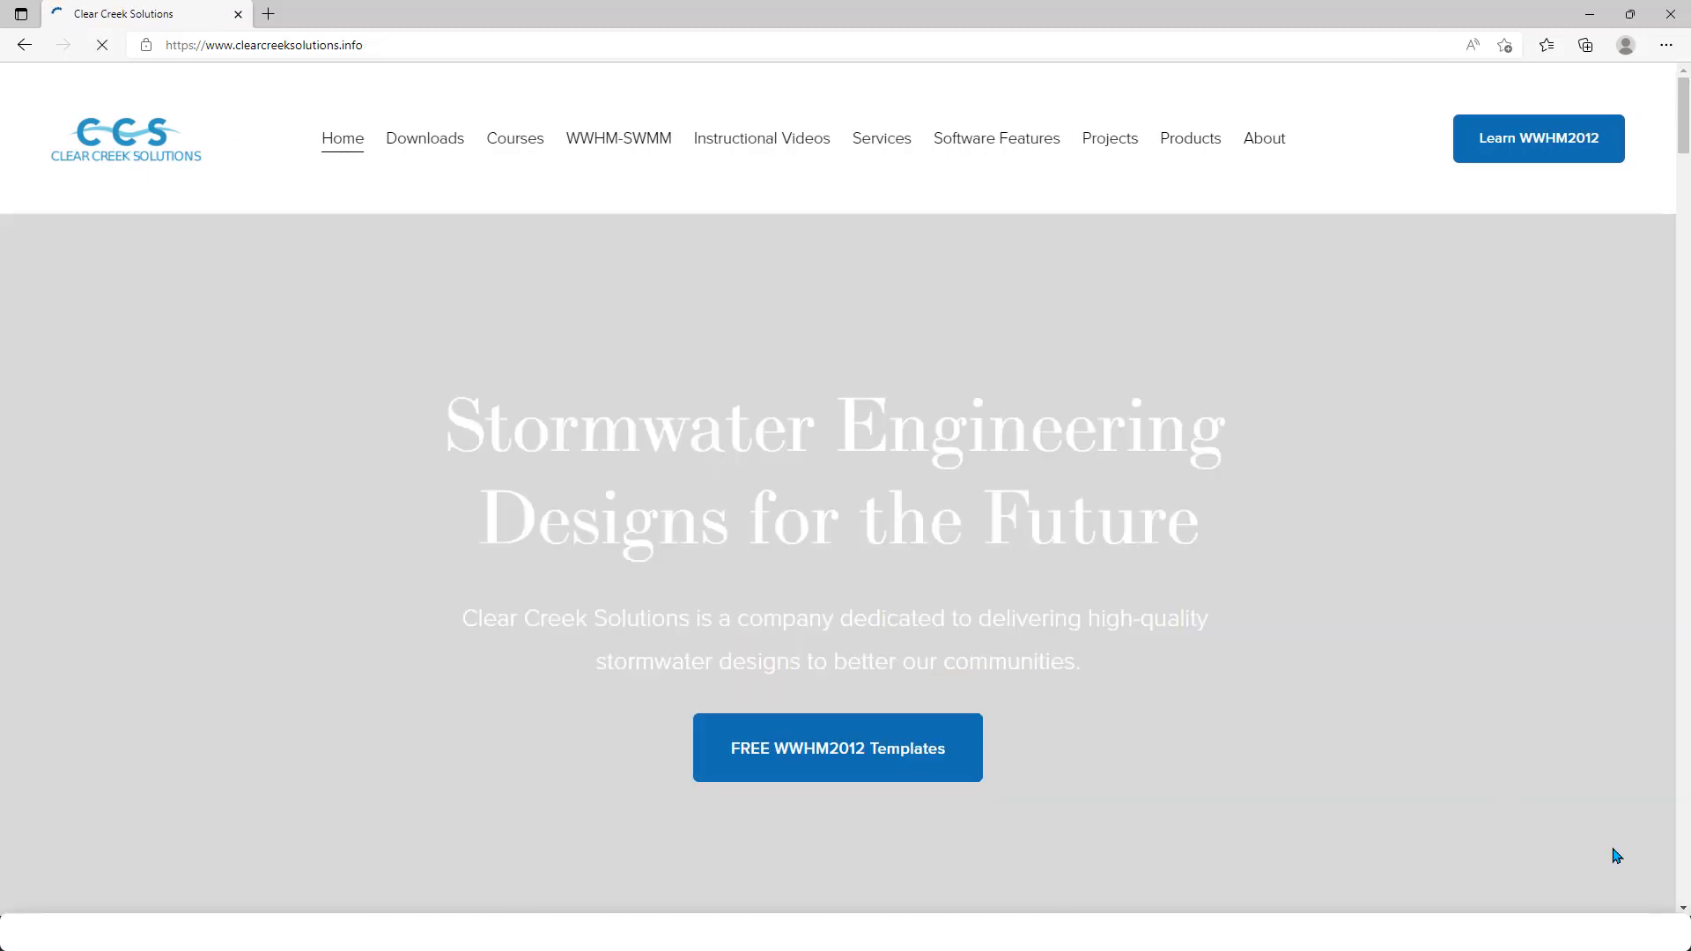
left_click(1590, 834)
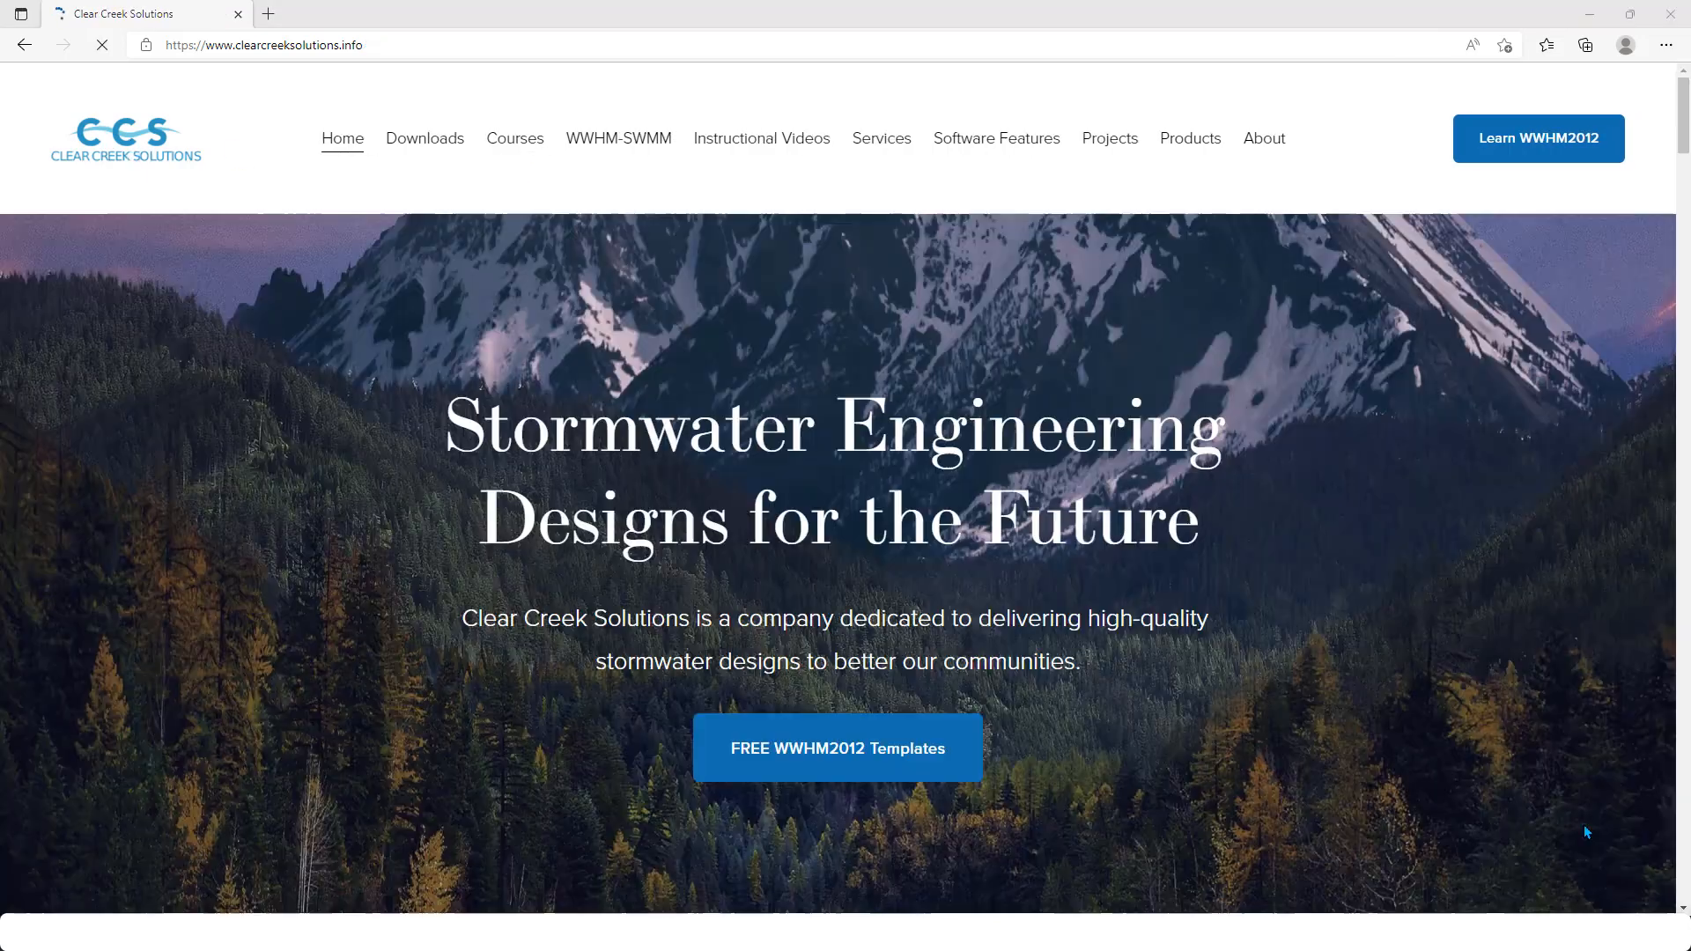
left_click(1623, 344)
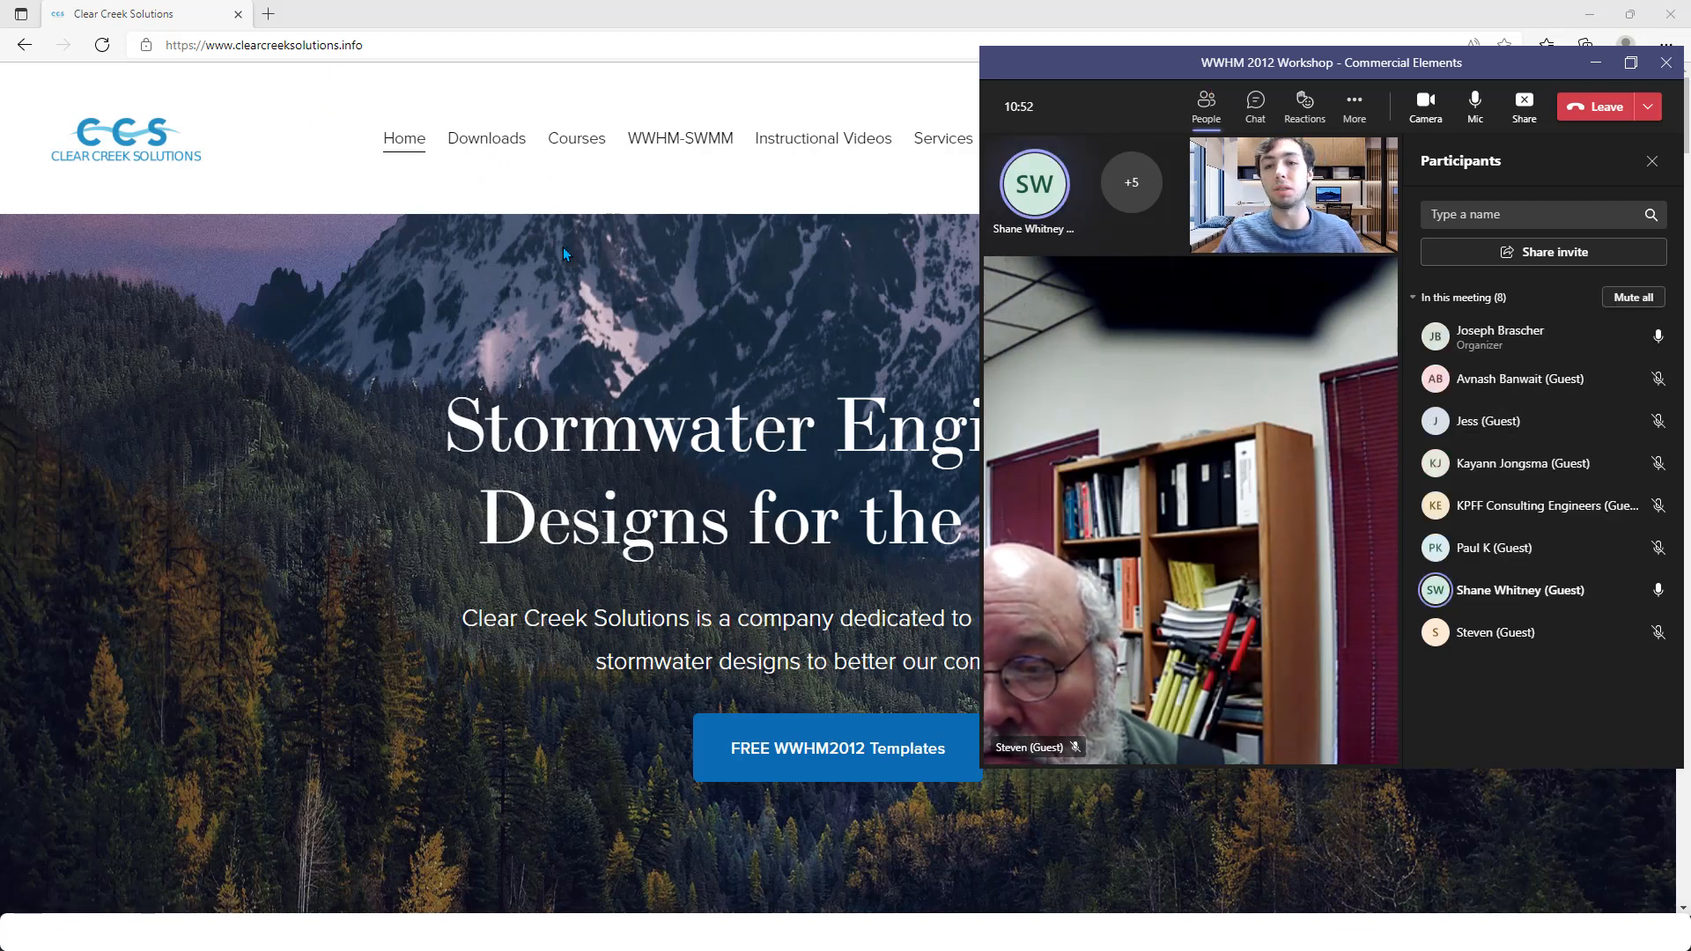
Open the website's Downloads page and go to the WWHM2012 Commercial Element Activation section
left_click(487, 141)
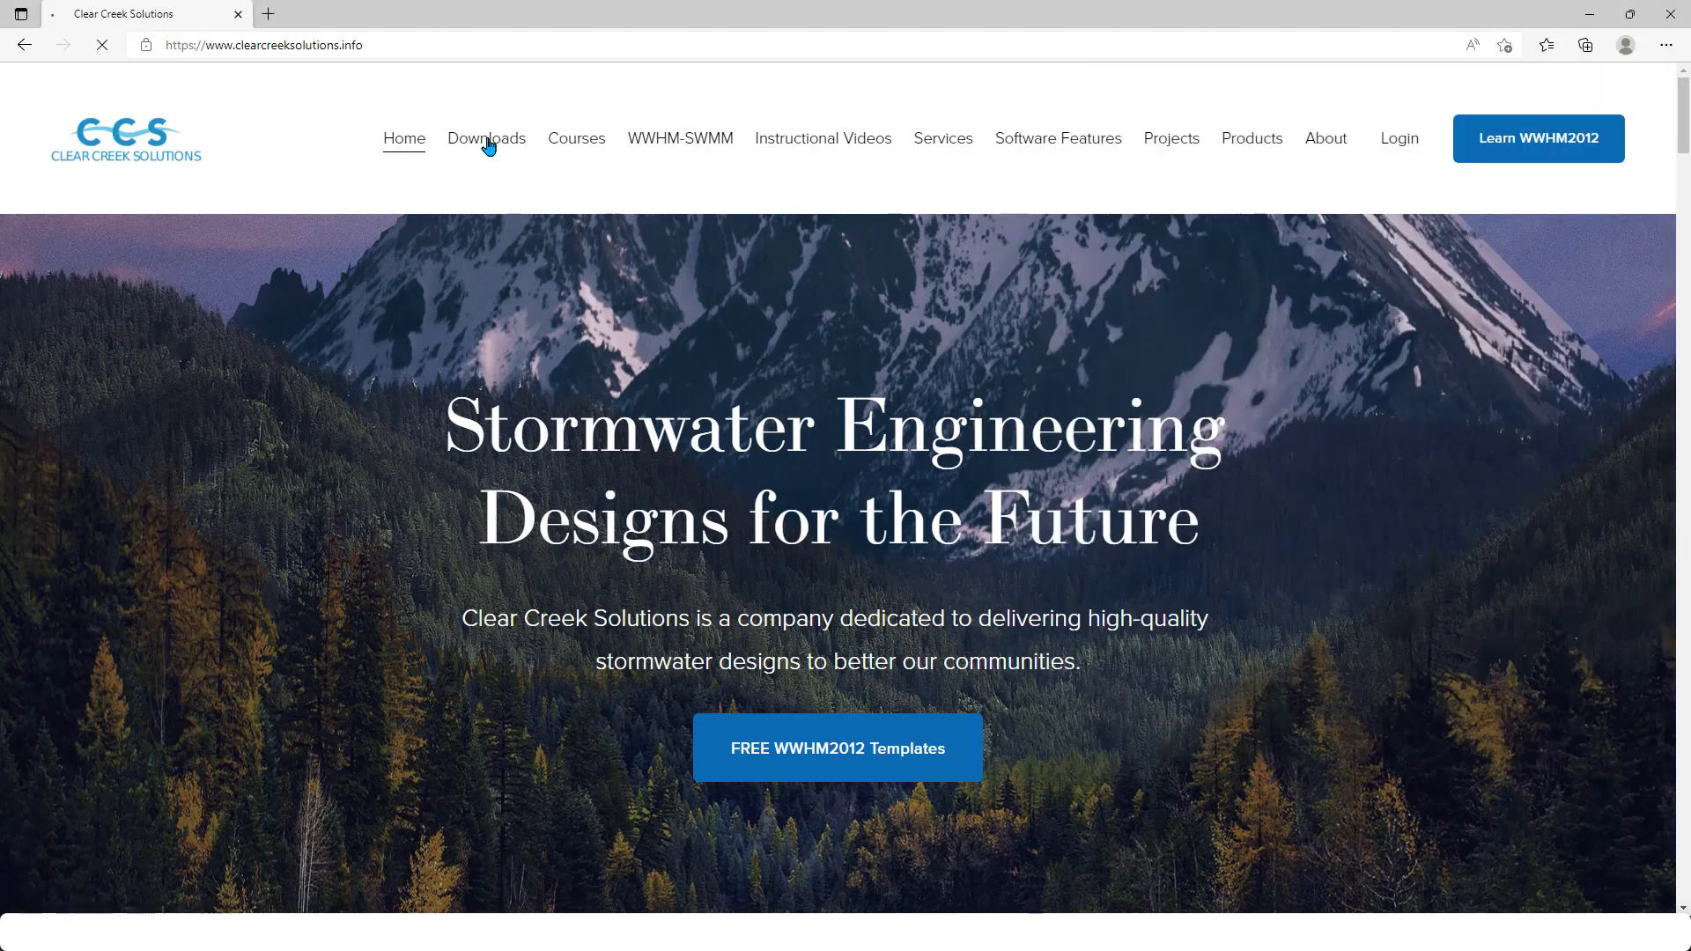
scroll(1105, 467, "down", 5)
scroll(1109, 448, "down", 20)
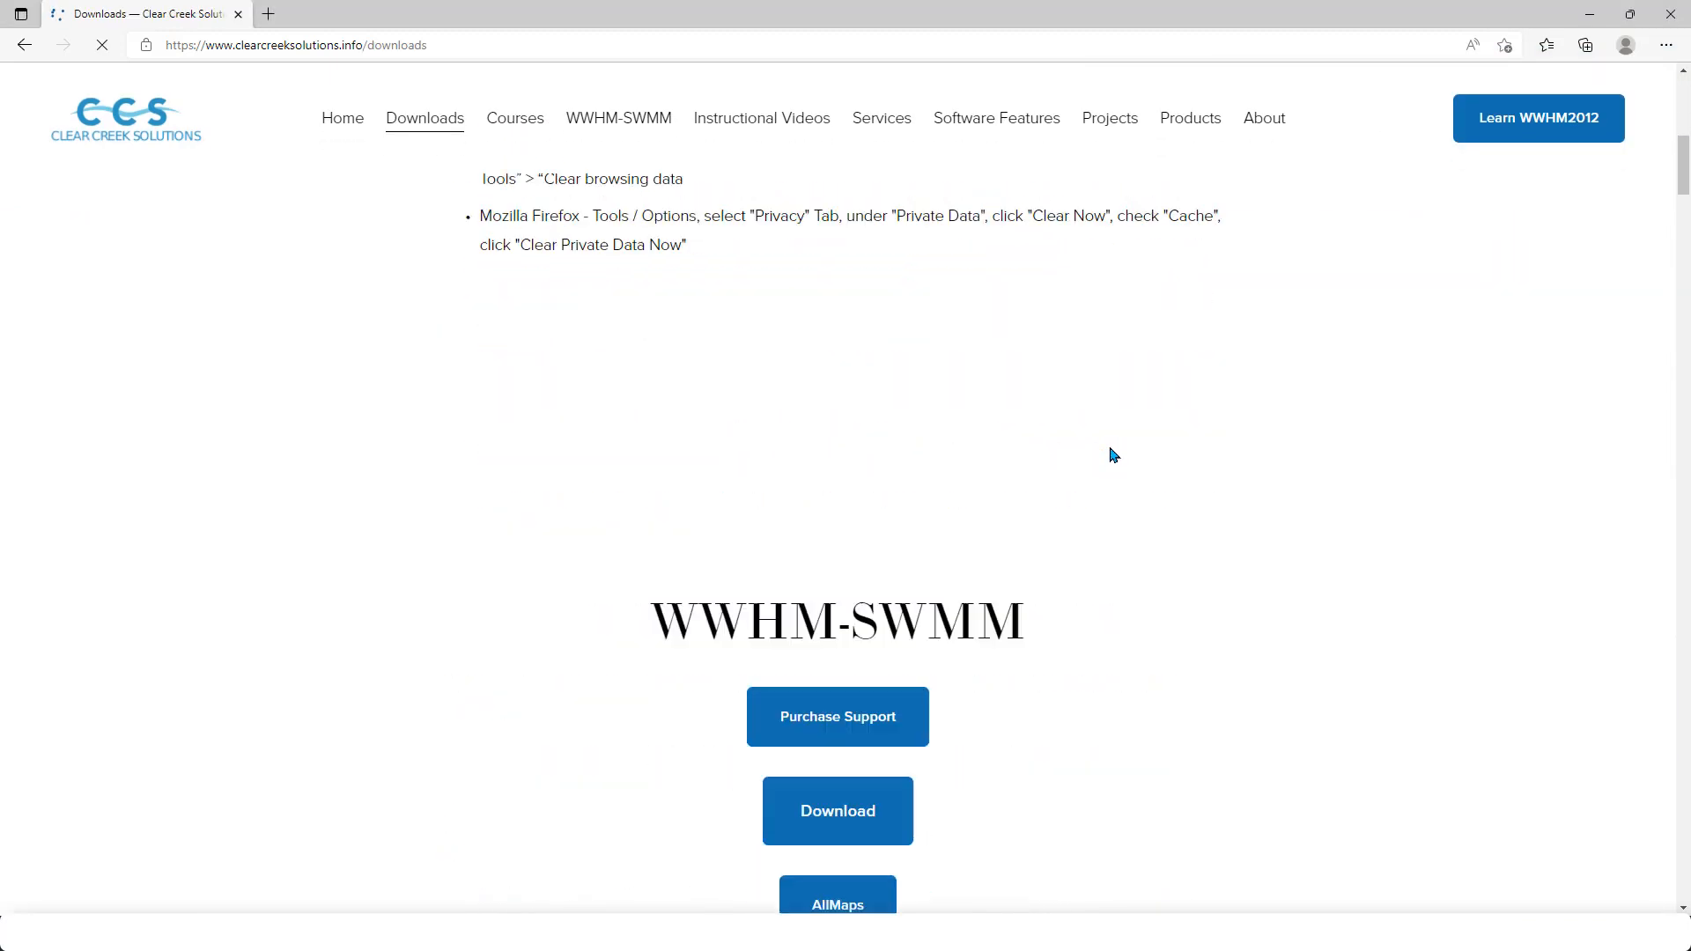
scroll(1119, 448, "down", 8)
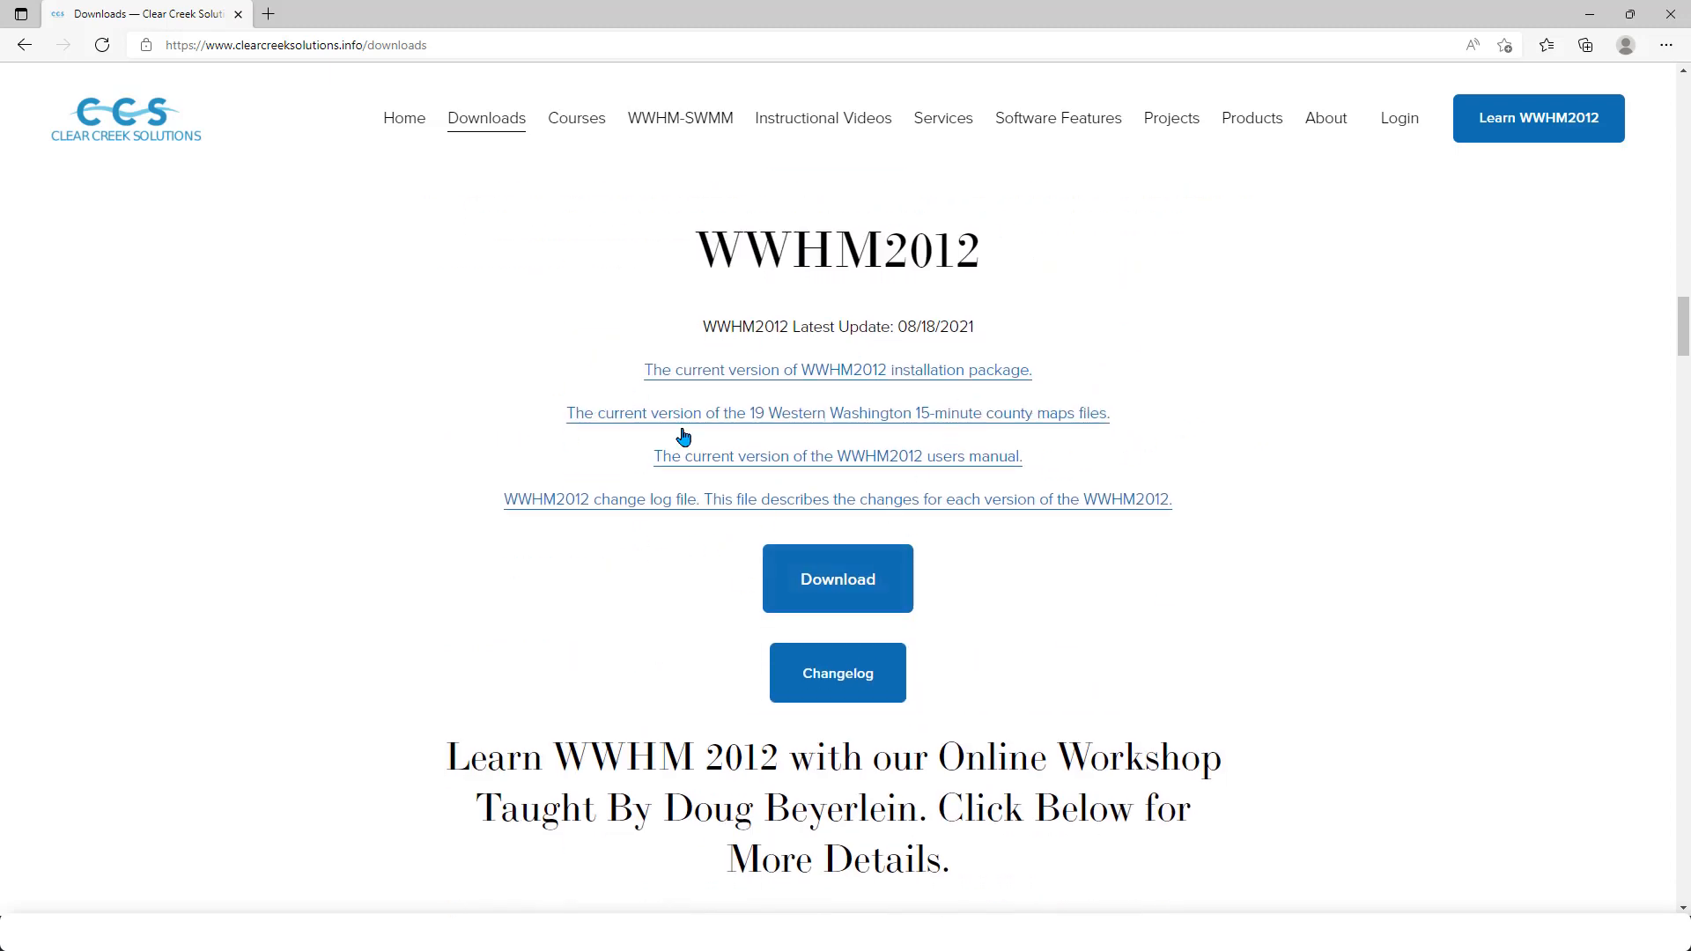
scroll(1143, 585, "down", 15)
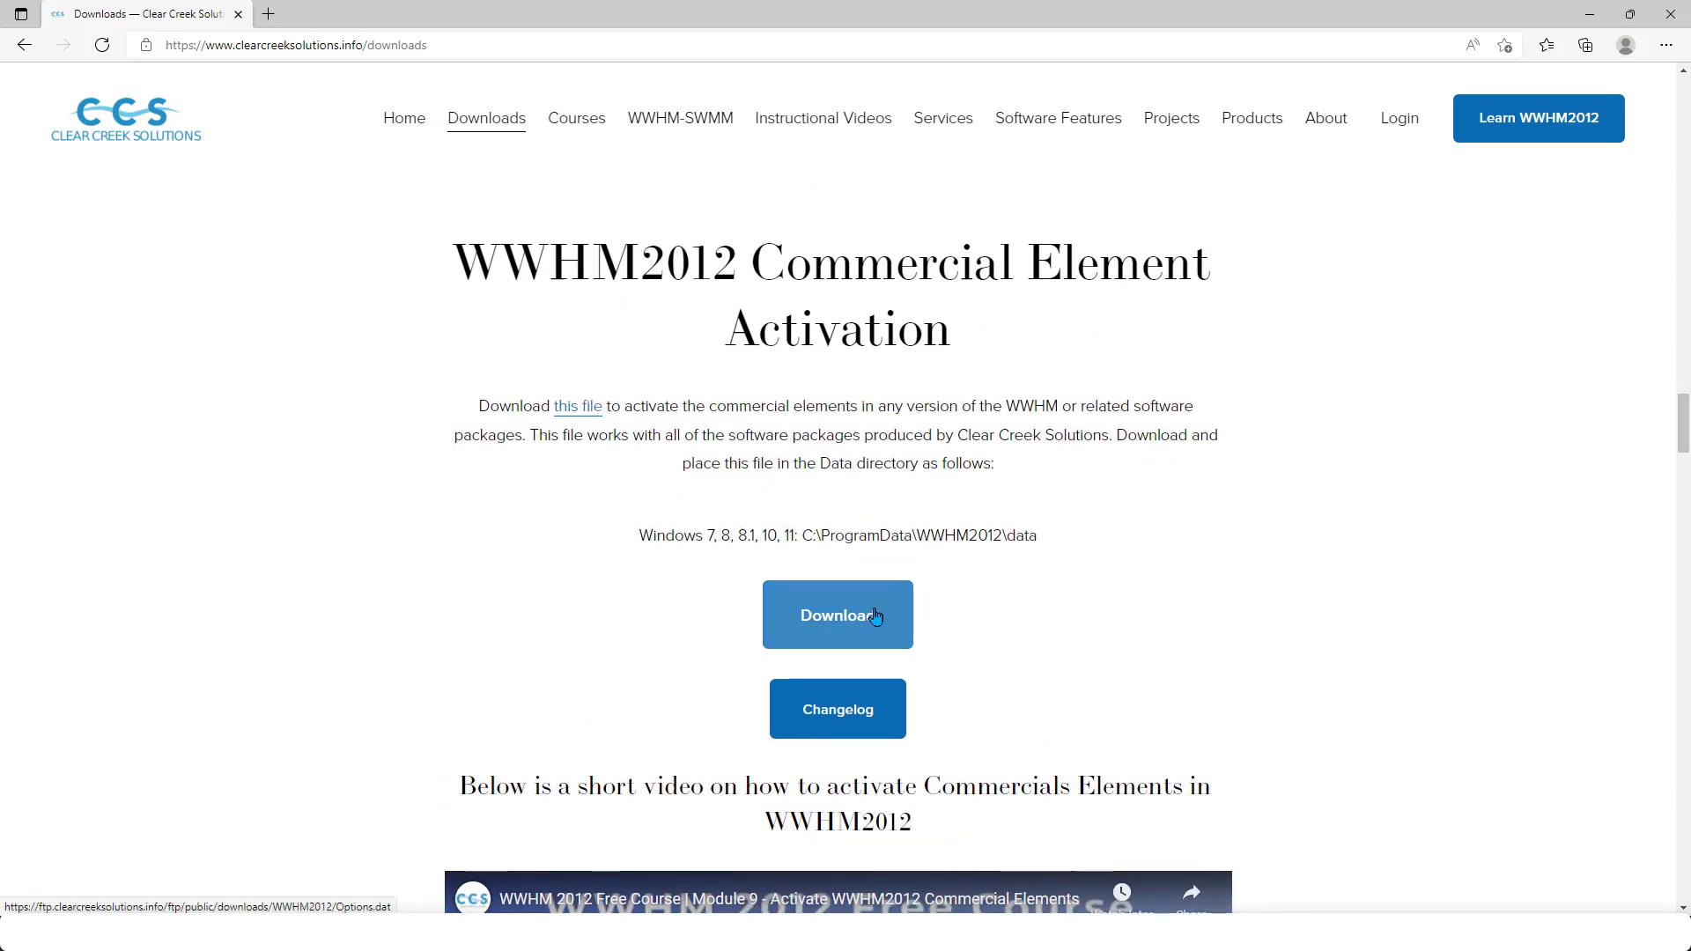
Open the commercial element activation file Options.dat in a new browser tab and highlight its opening instruction lines
right_click(874, 616)
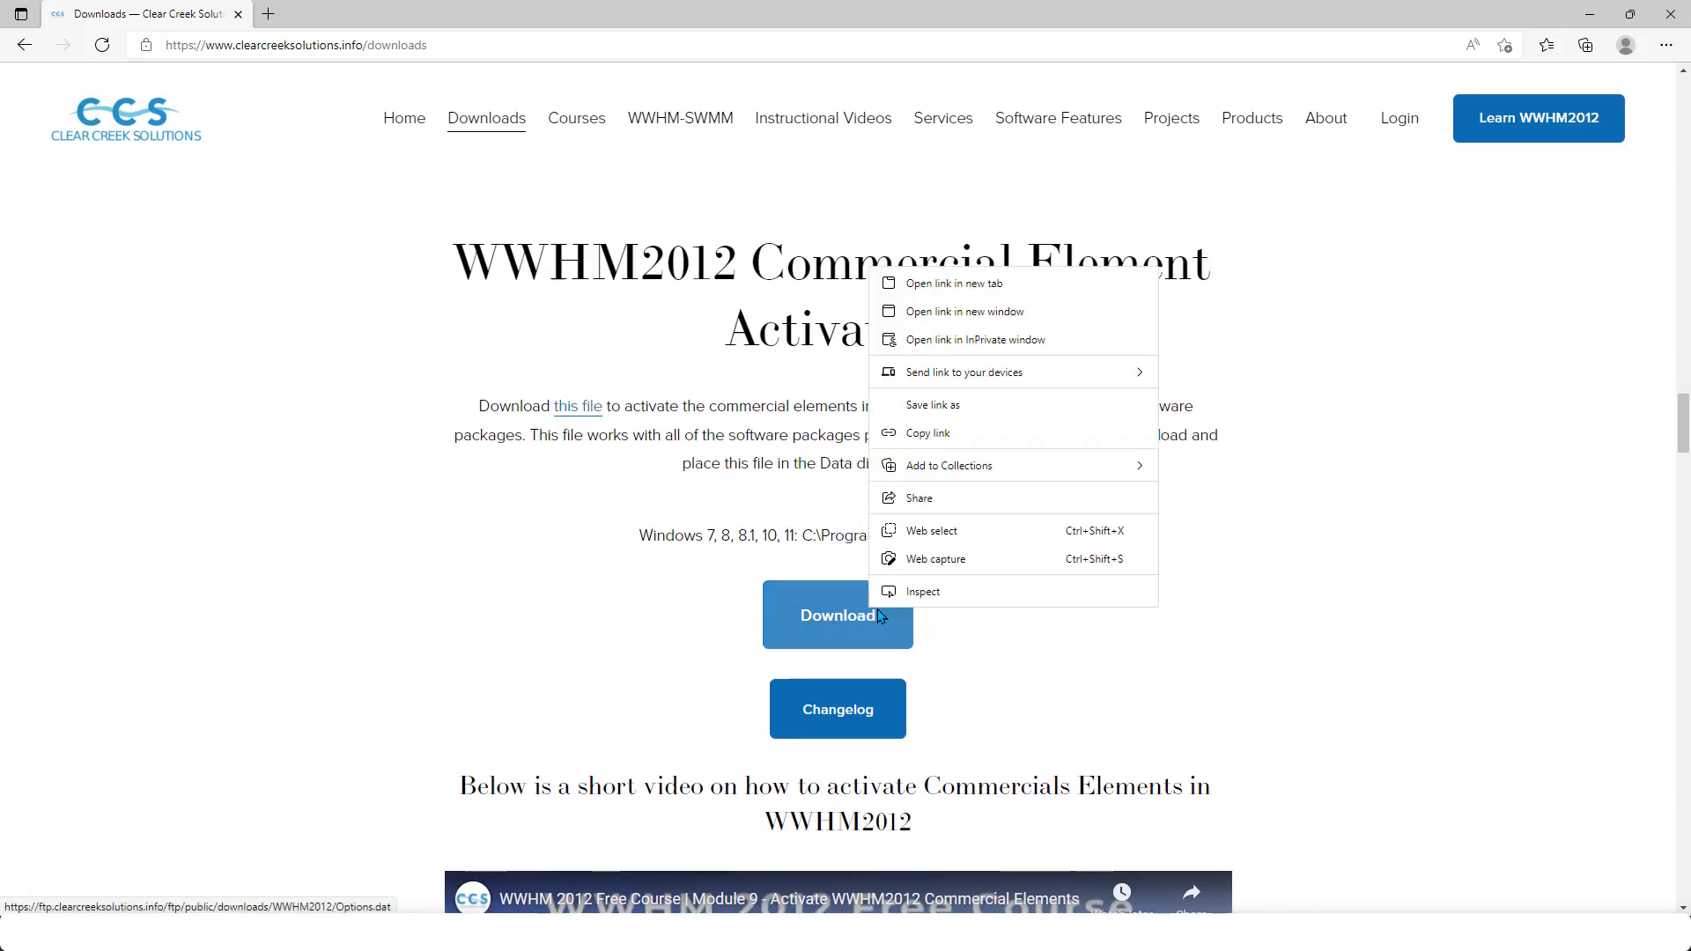
left_click(911, 293)
left_click(334, 20)
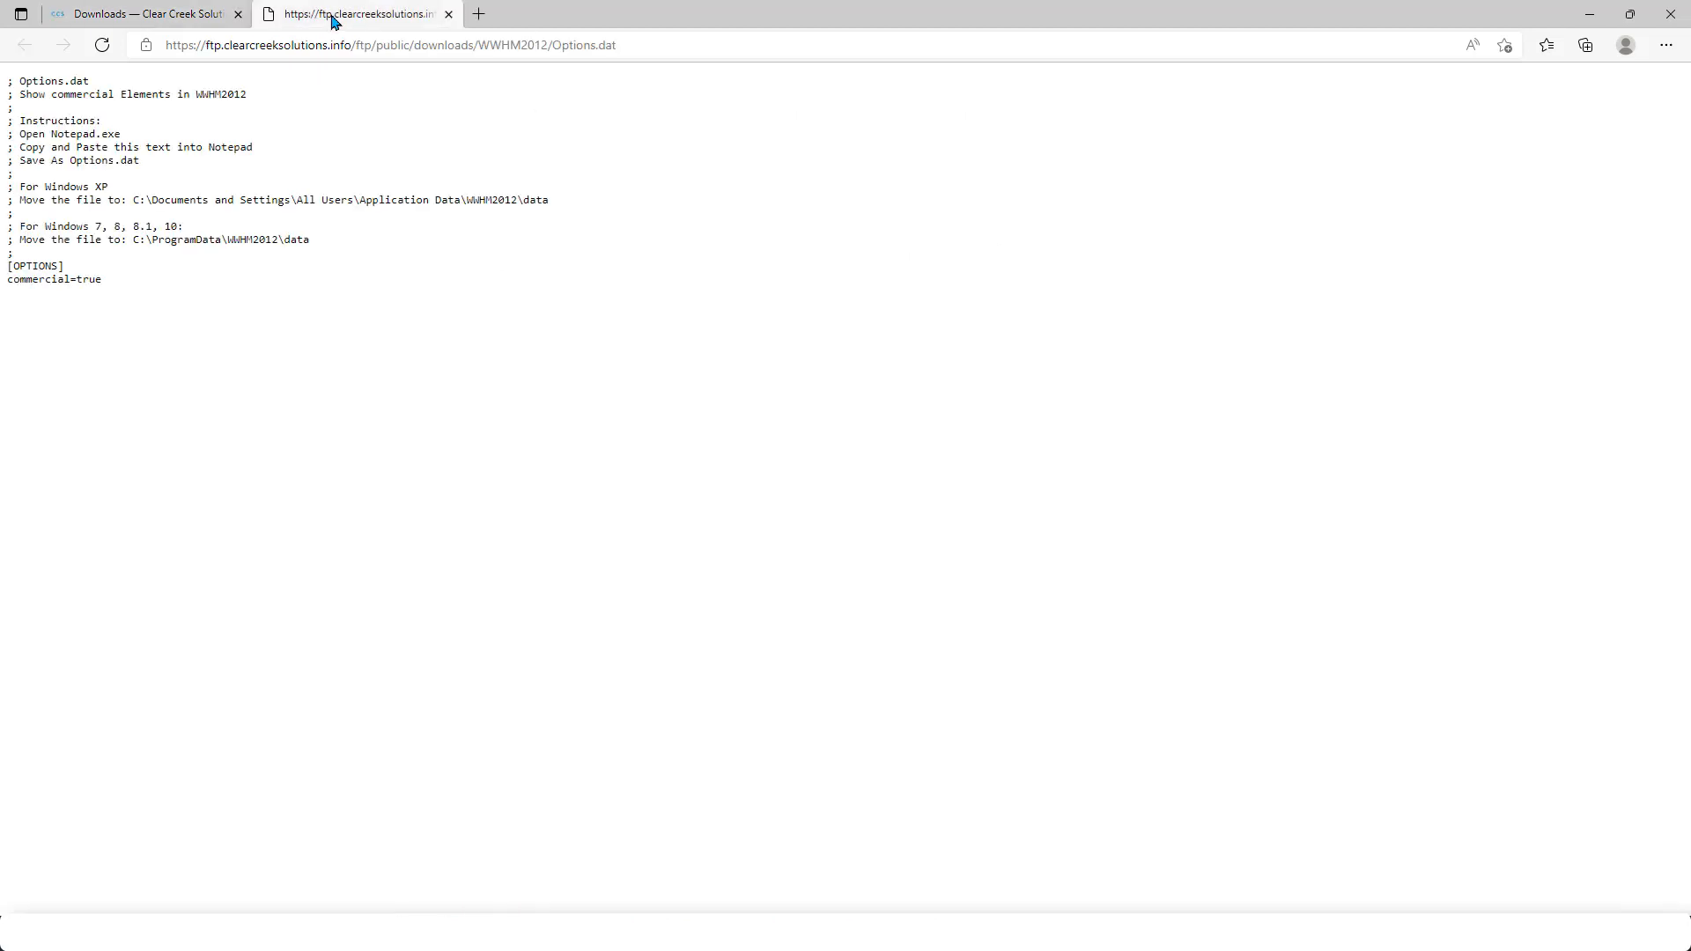
left_click_drag(9, 77, 162, 155)
mouse_move(669, 934)
left_click(625, 832)
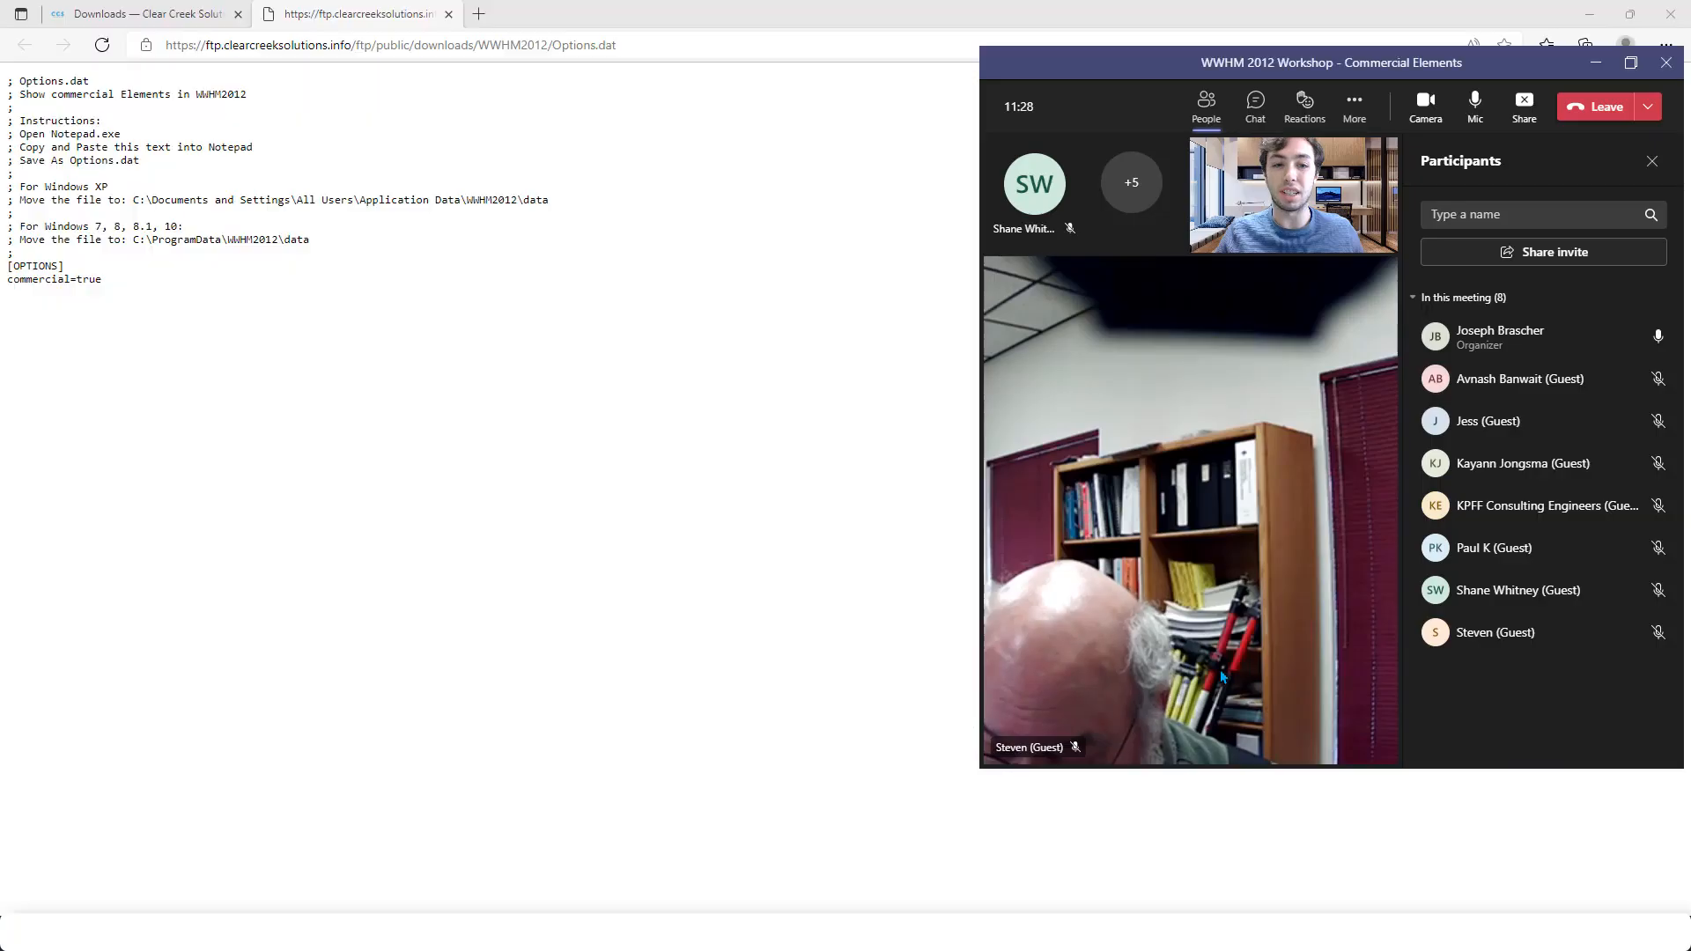
left_click(631, 573)
Open a blank Notepad document and place its window beside the Options.dat text in the browser
left_click(347, 934)
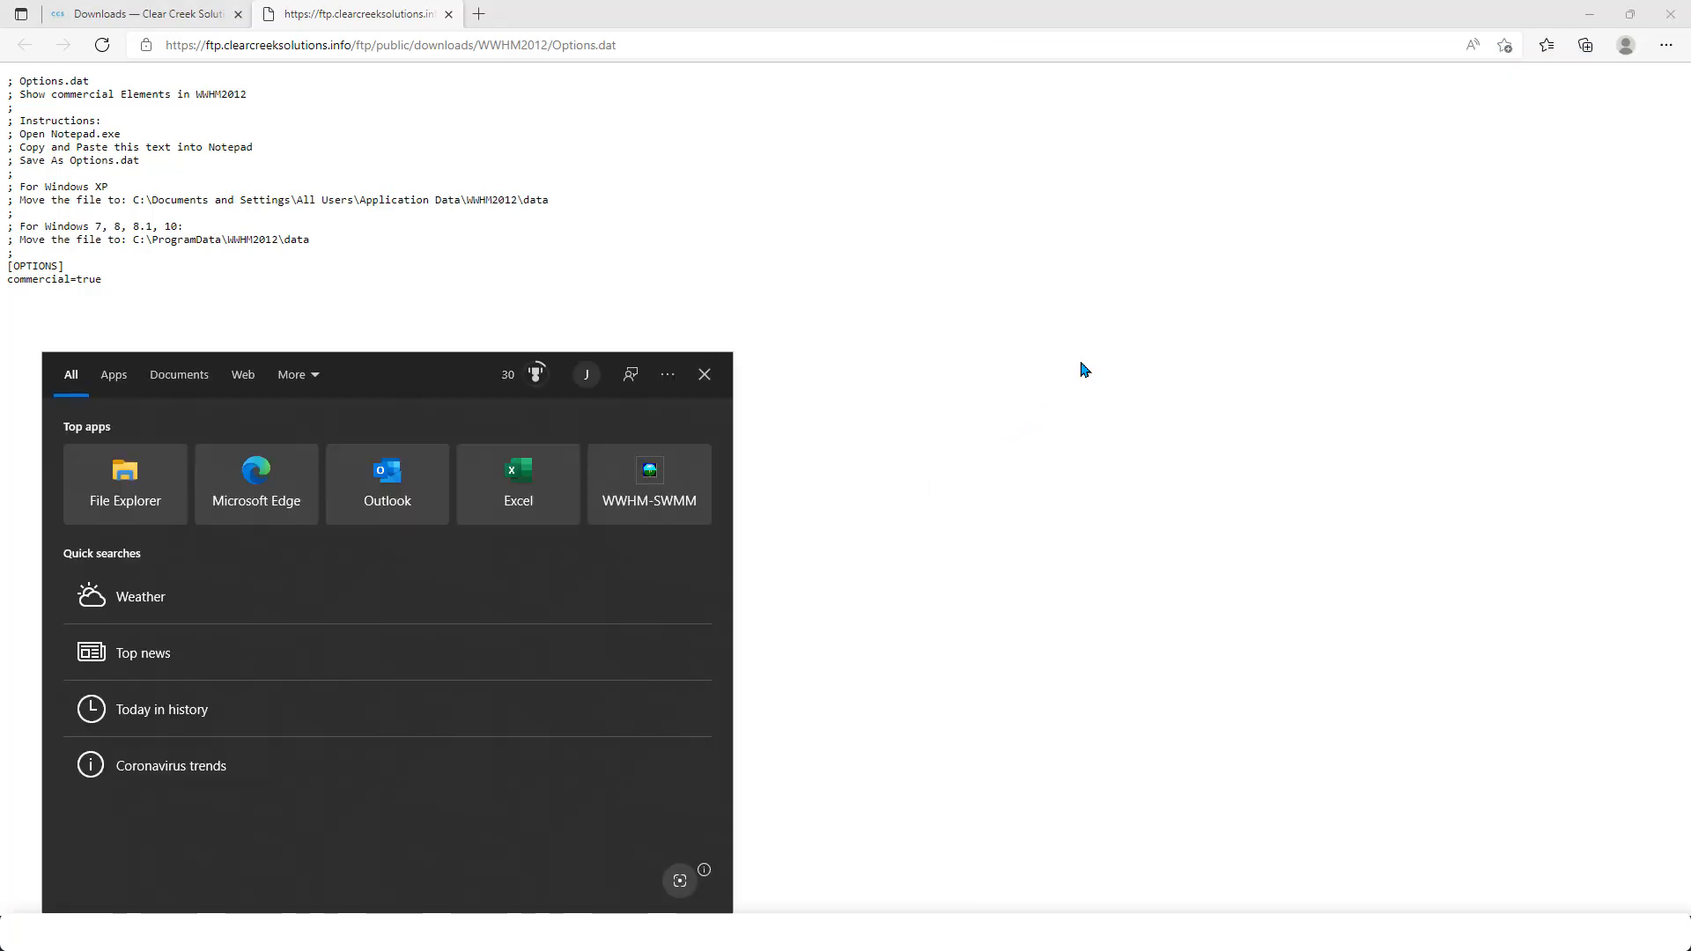
type("note")
left_click(196, 455)
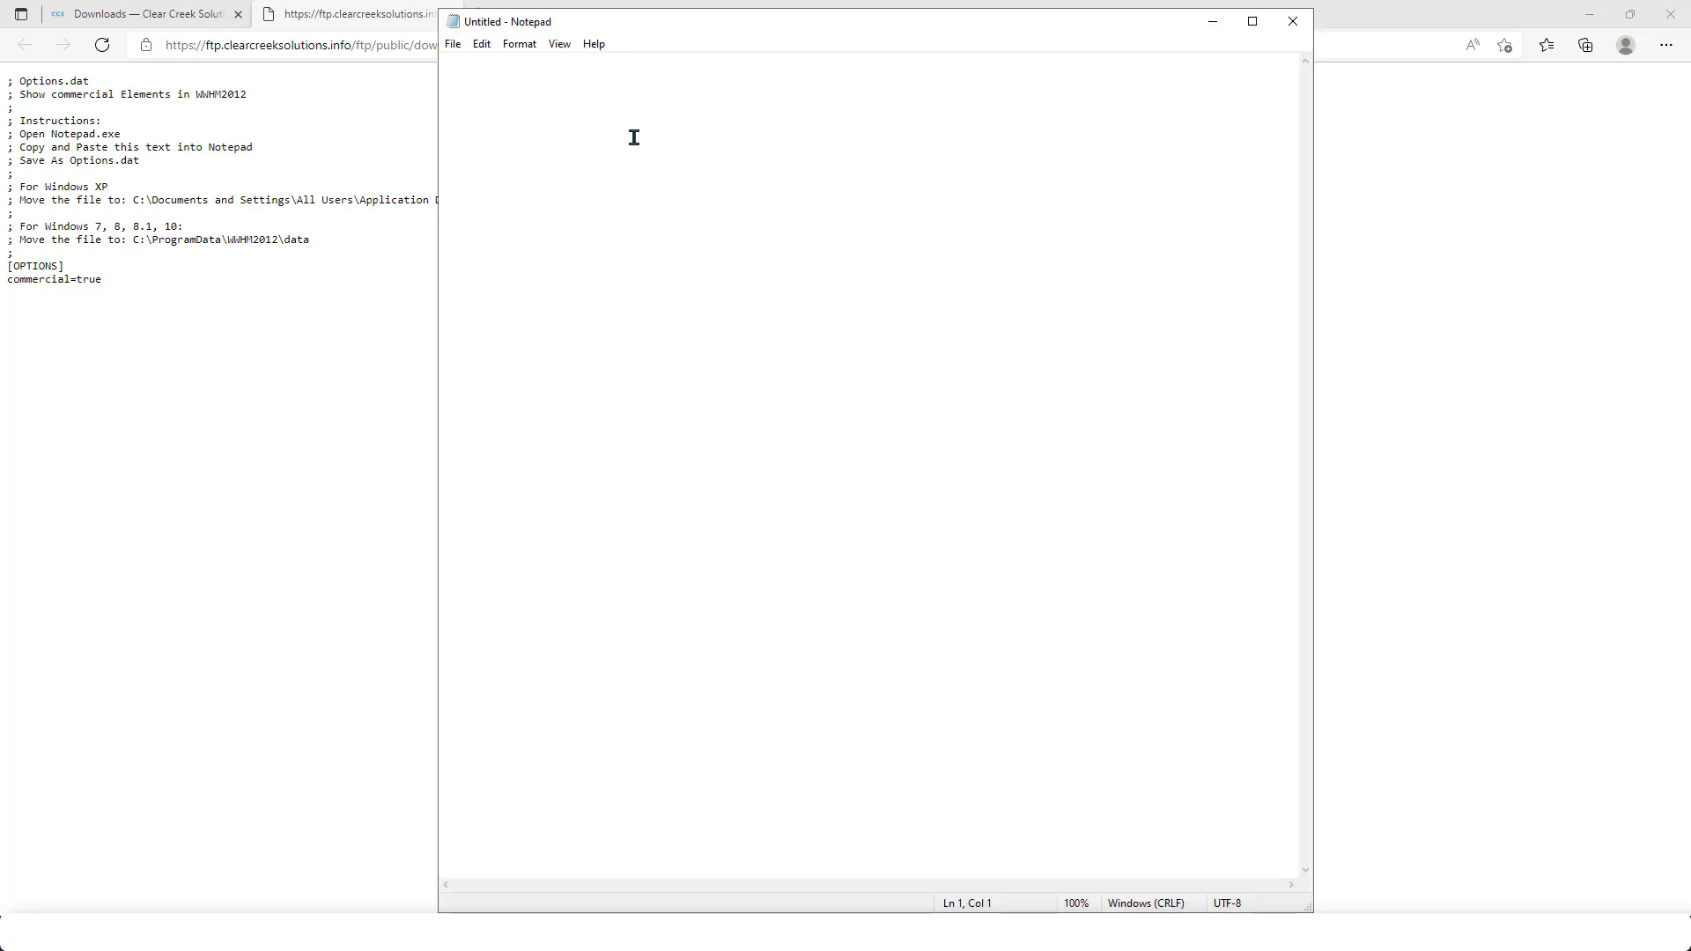
left_click_drag(595, 26, 554, 73)
mouse_move(493, 932)
left_click(426, 845)
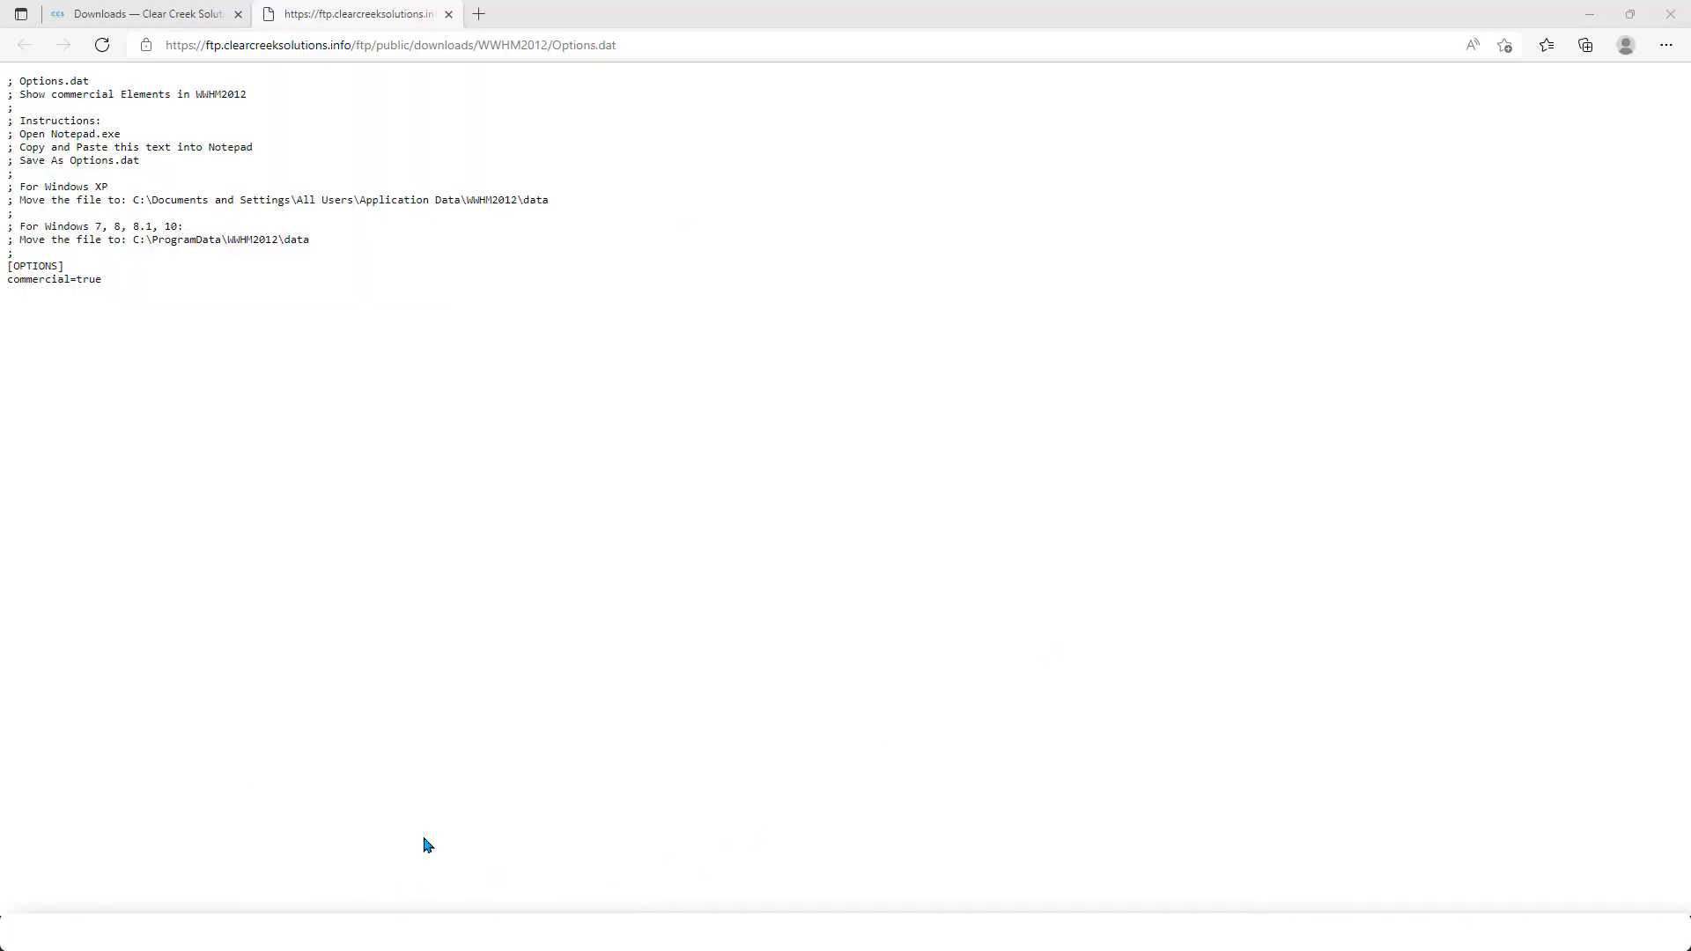
left_click(1496, 809)
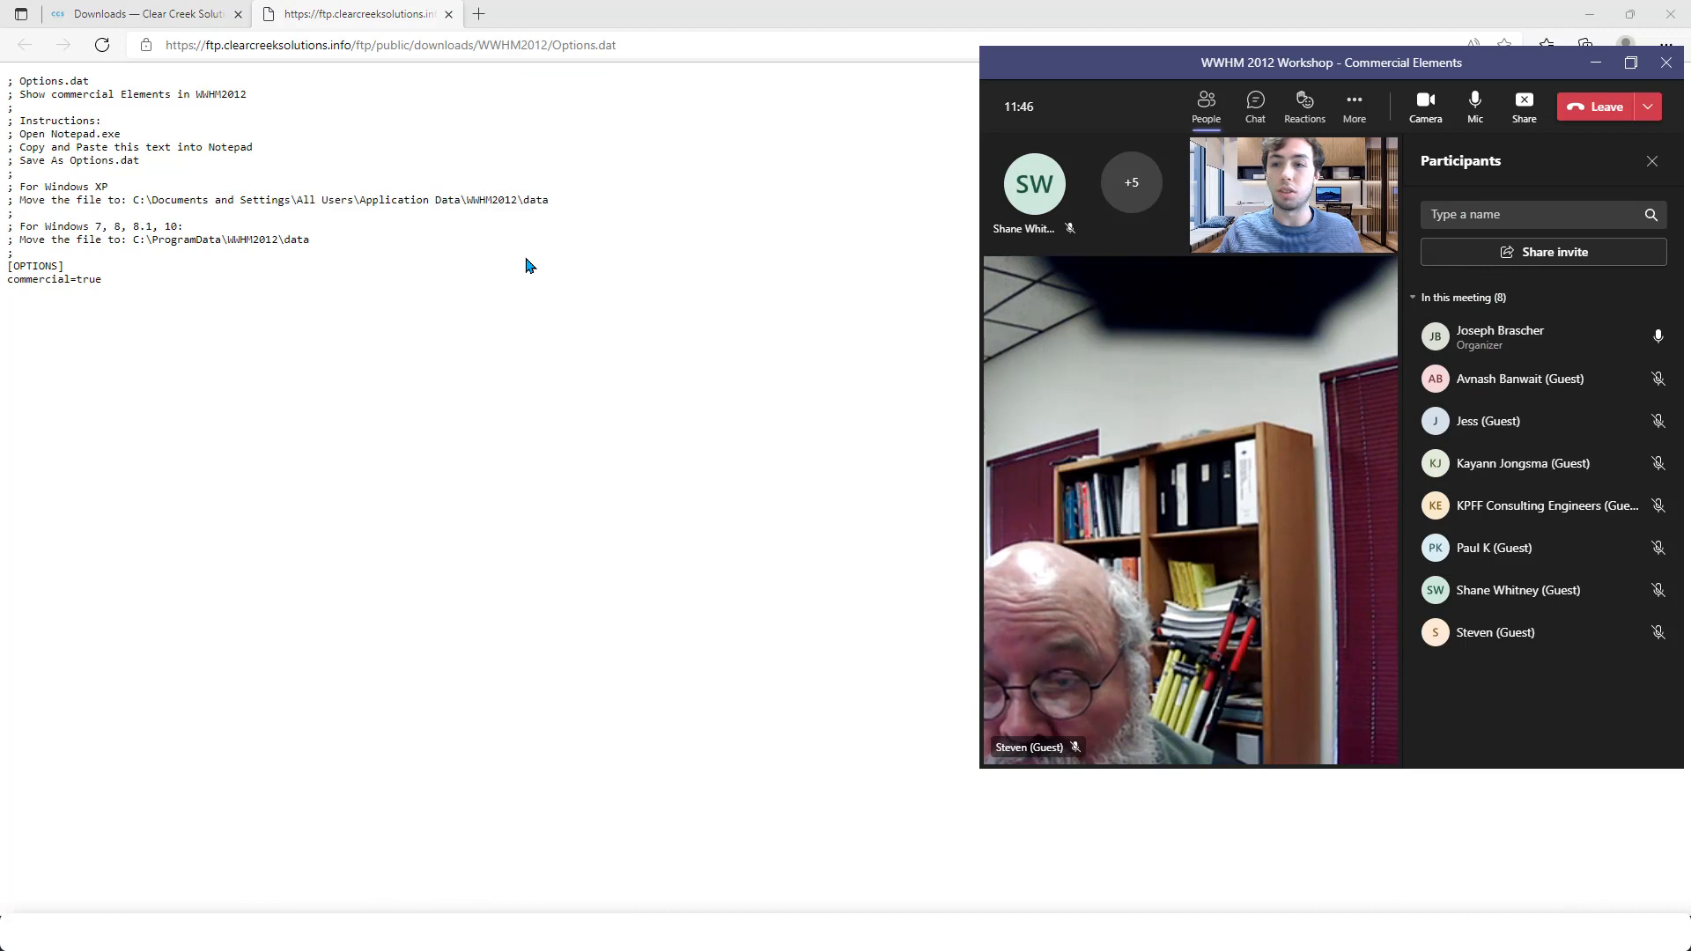
left_click(812, 931)
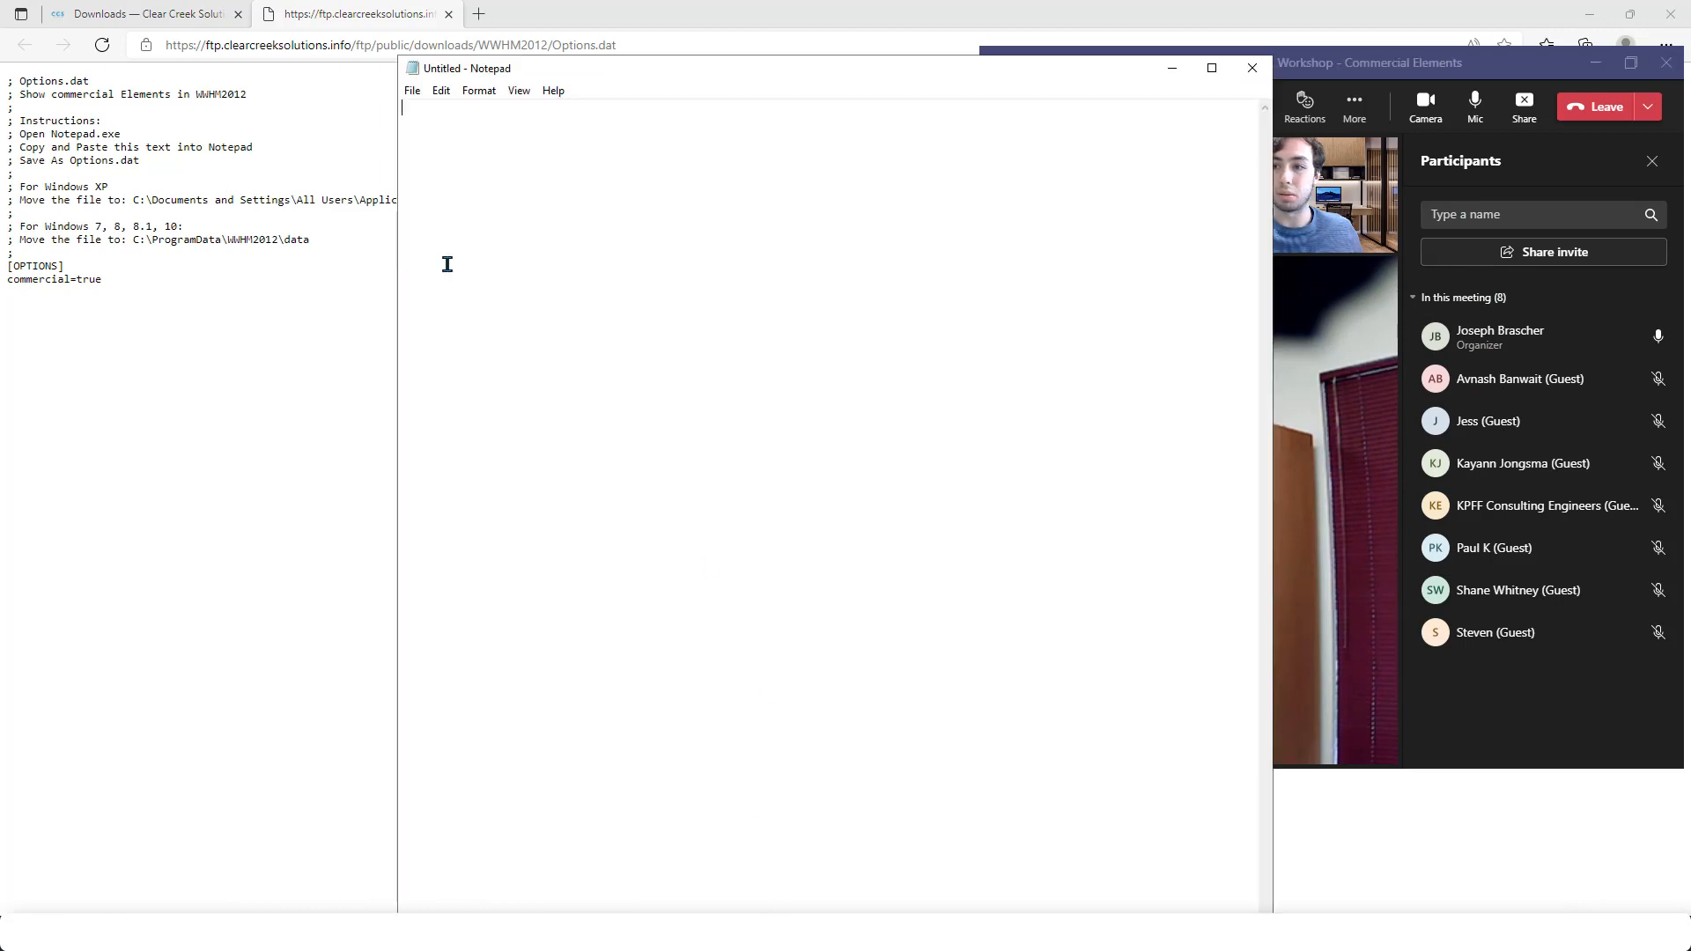
Copy the lines "[OPTIONS]" and "commercial=true" from the Options.dat page into Notepad, and move Notepad clear of the source text
left_click_drag(7, 264, 109, 279)
key("ctrl+c")
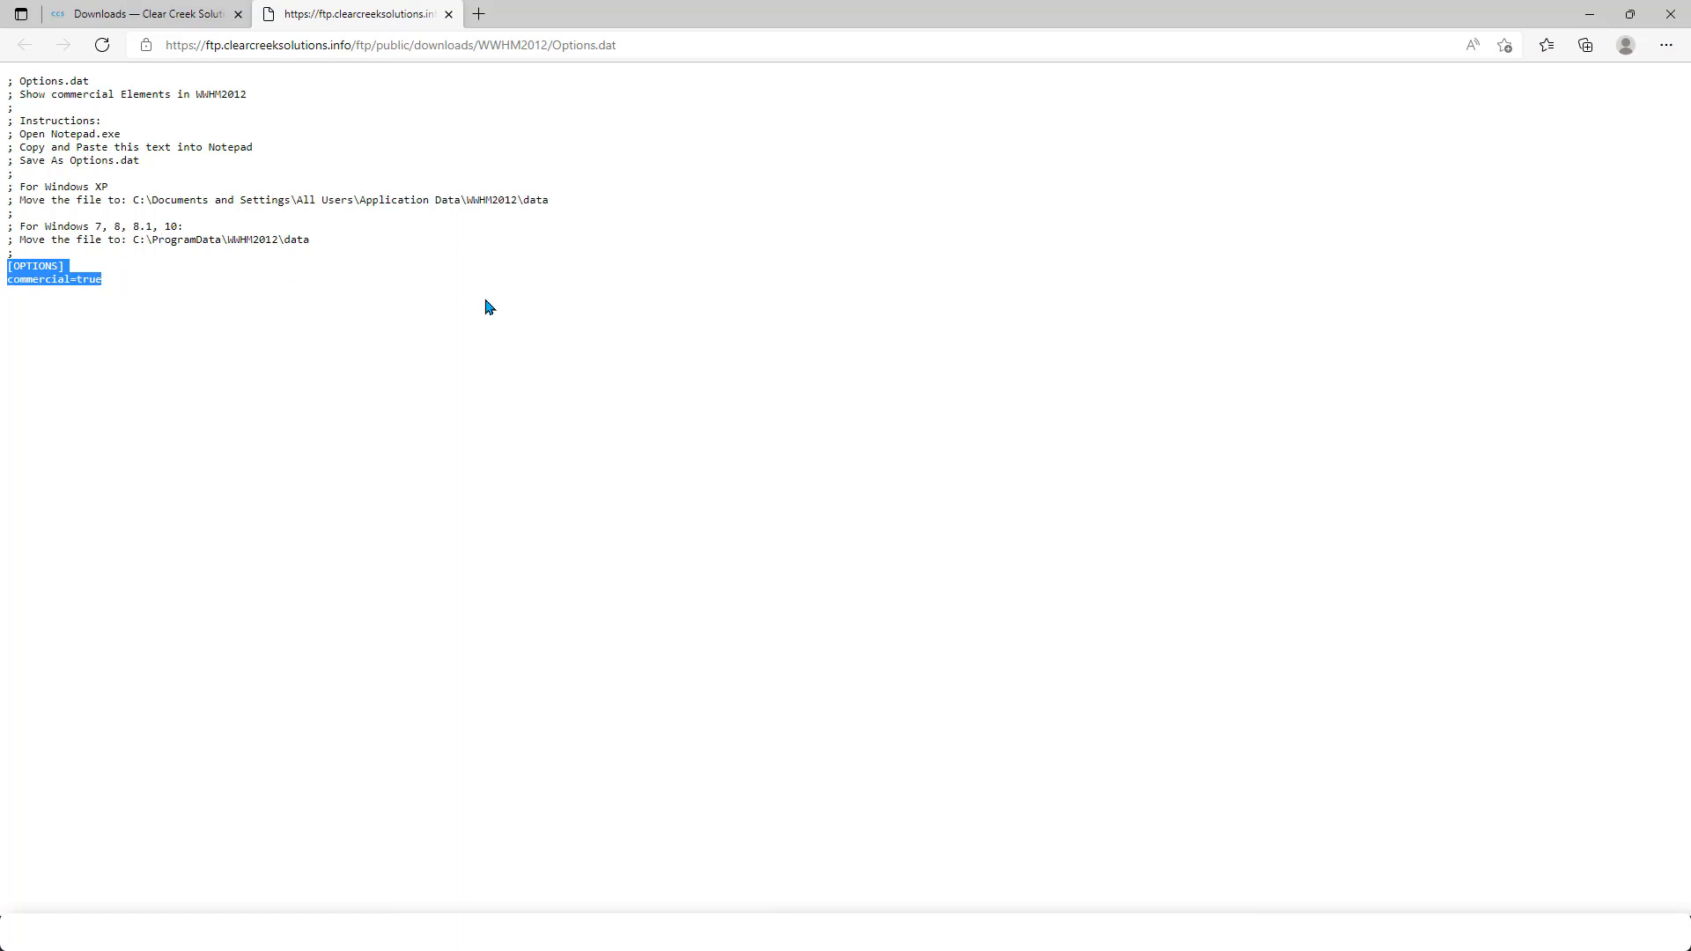
left_click(812, 932)
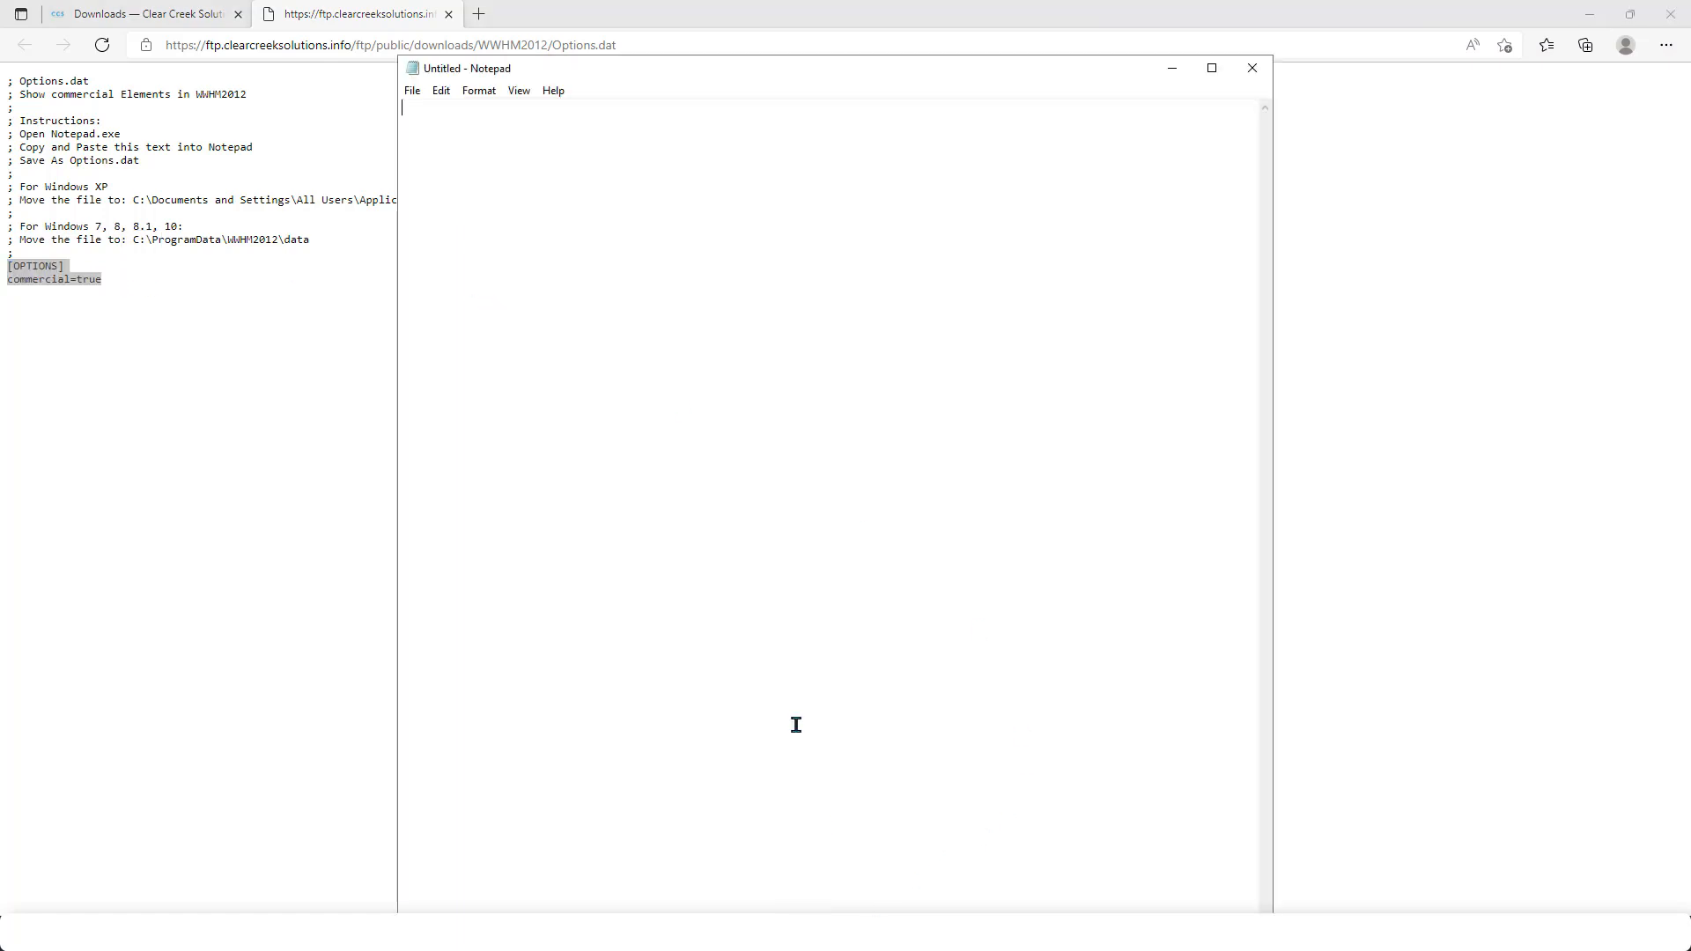
key("ctrl+v")
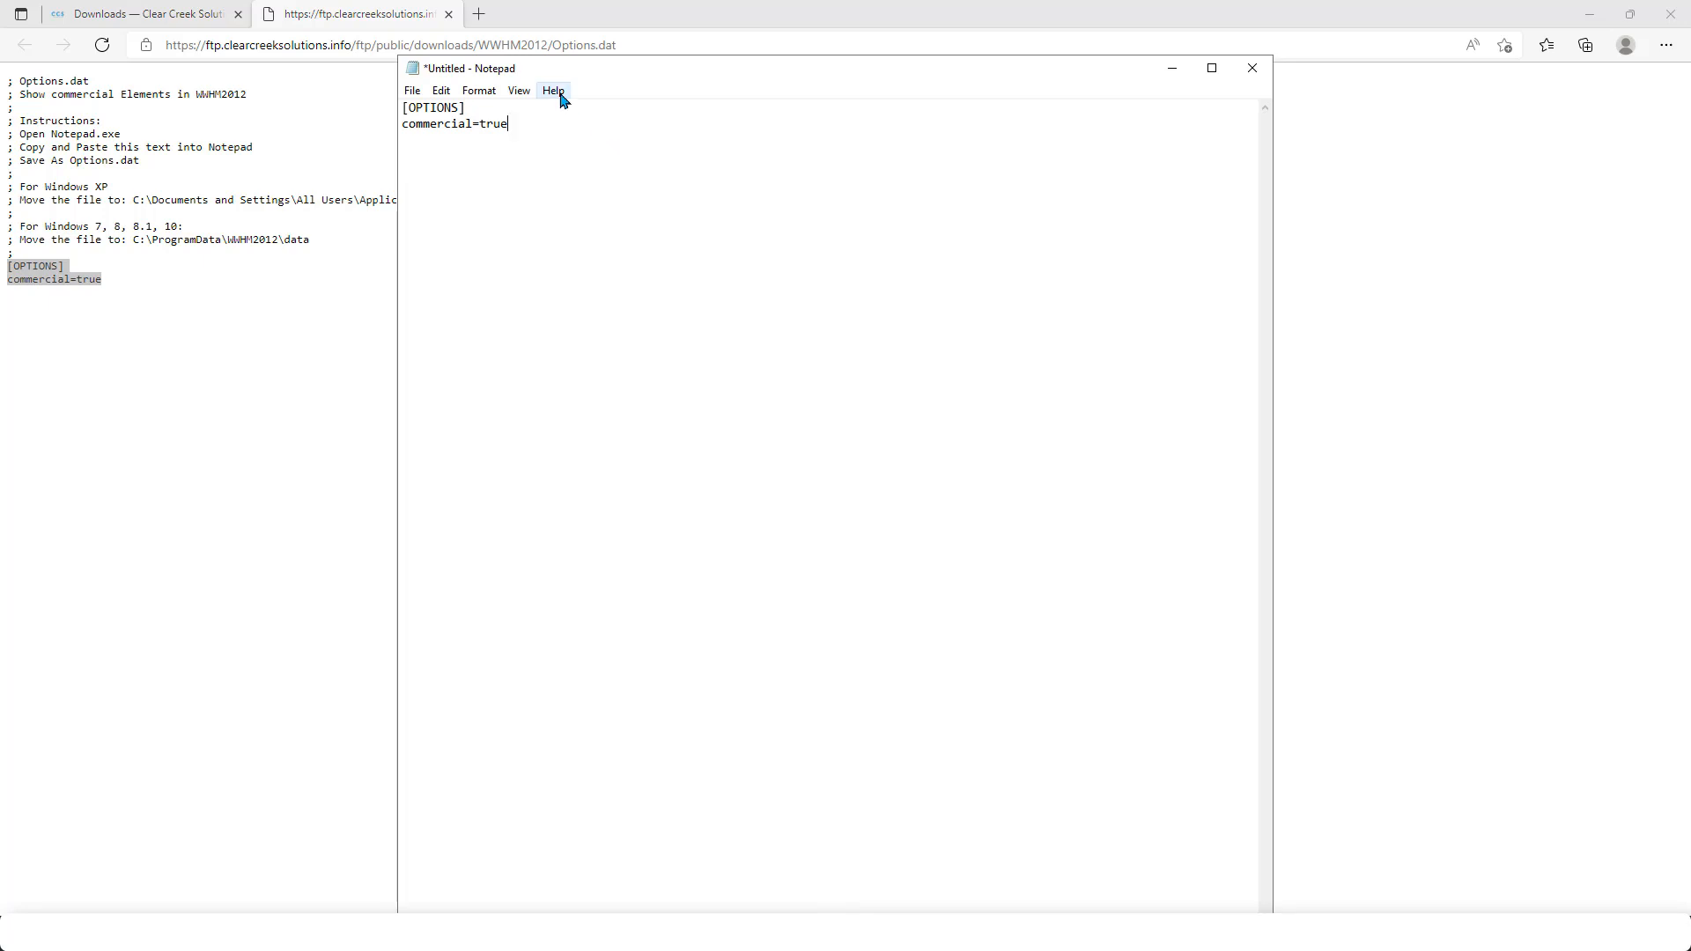
left_click_drag(604, 71, 689, 77)
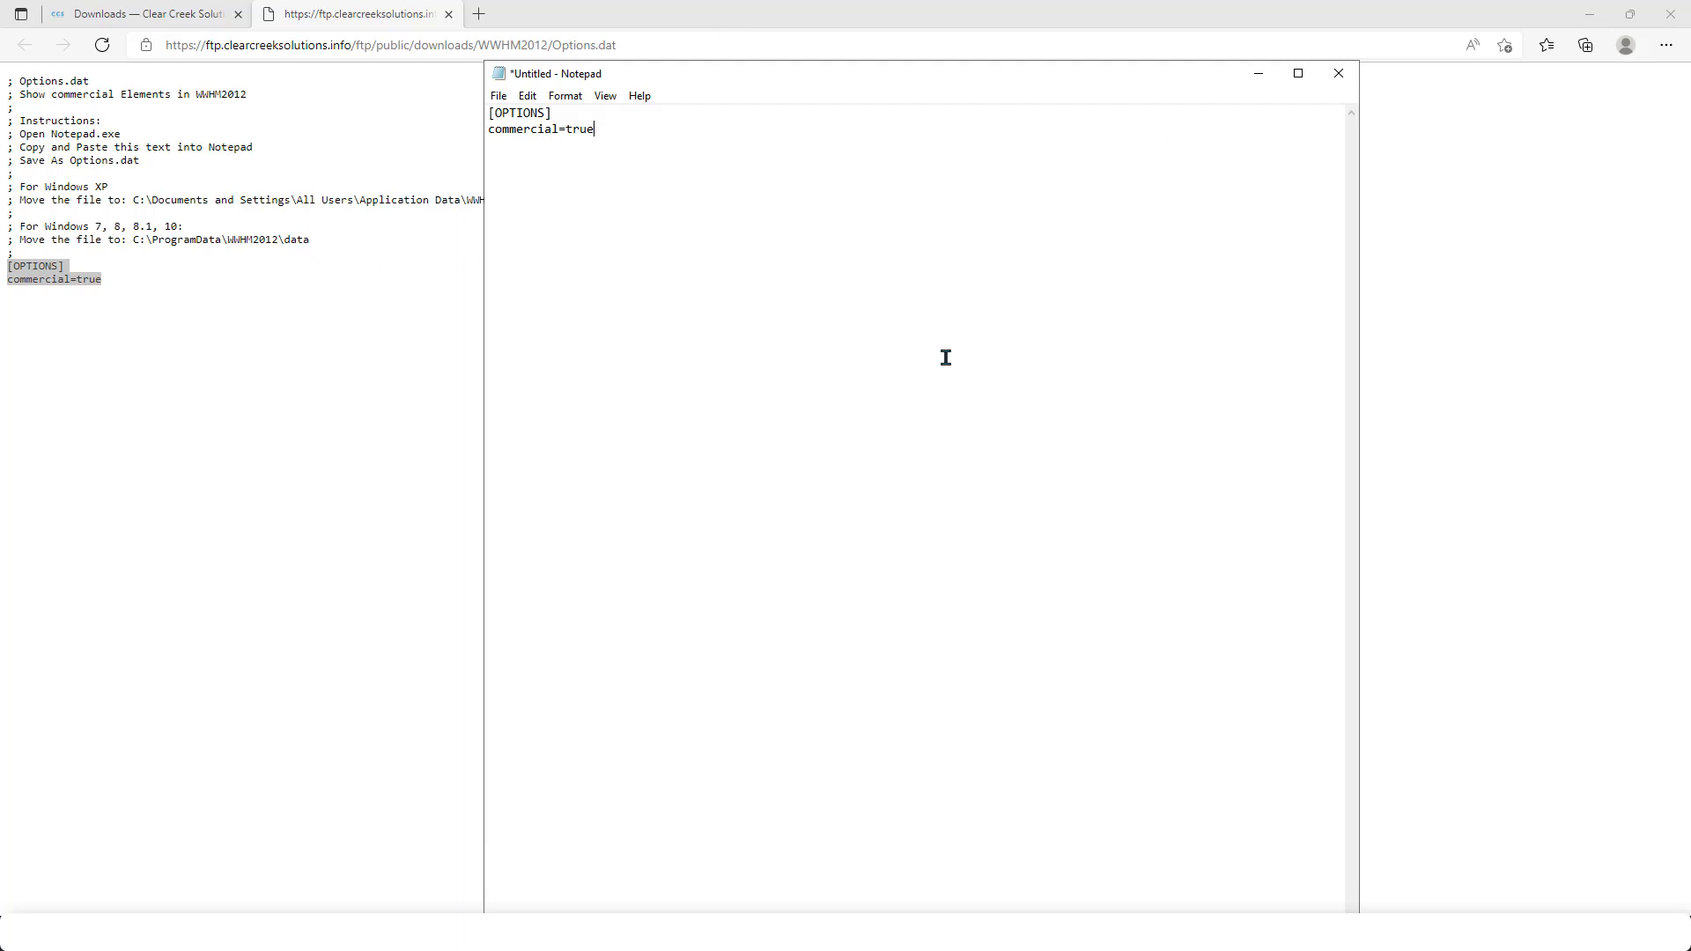
Search Windows for Control Panel and open it
left_click(171, 931)
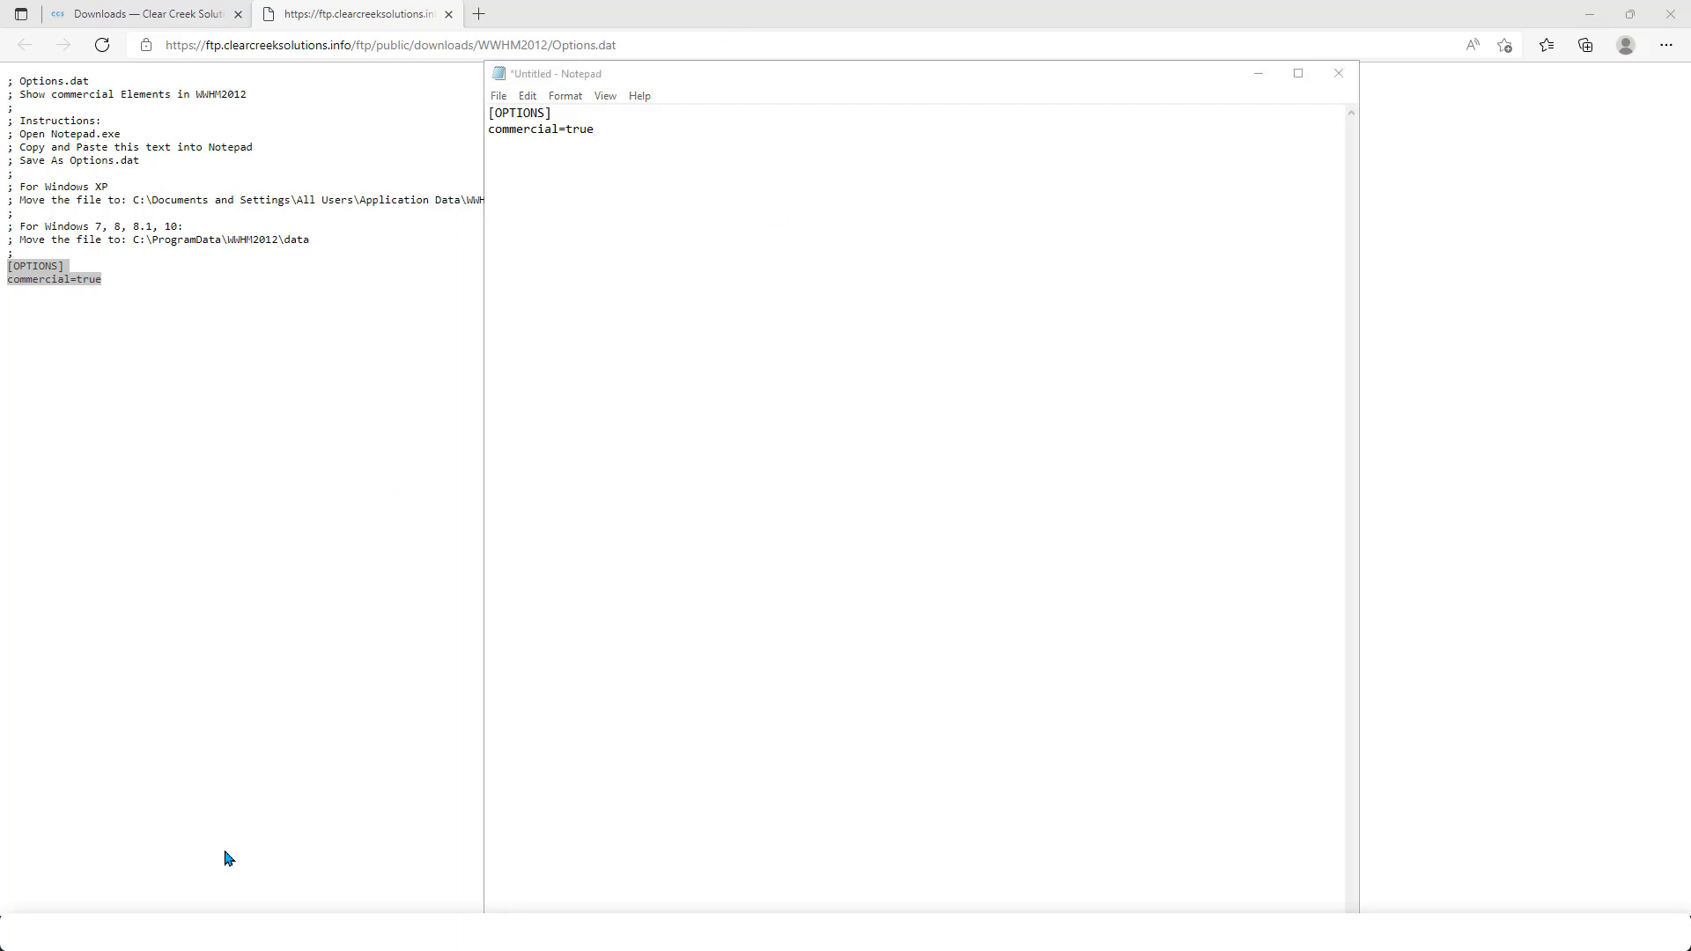
type("control")
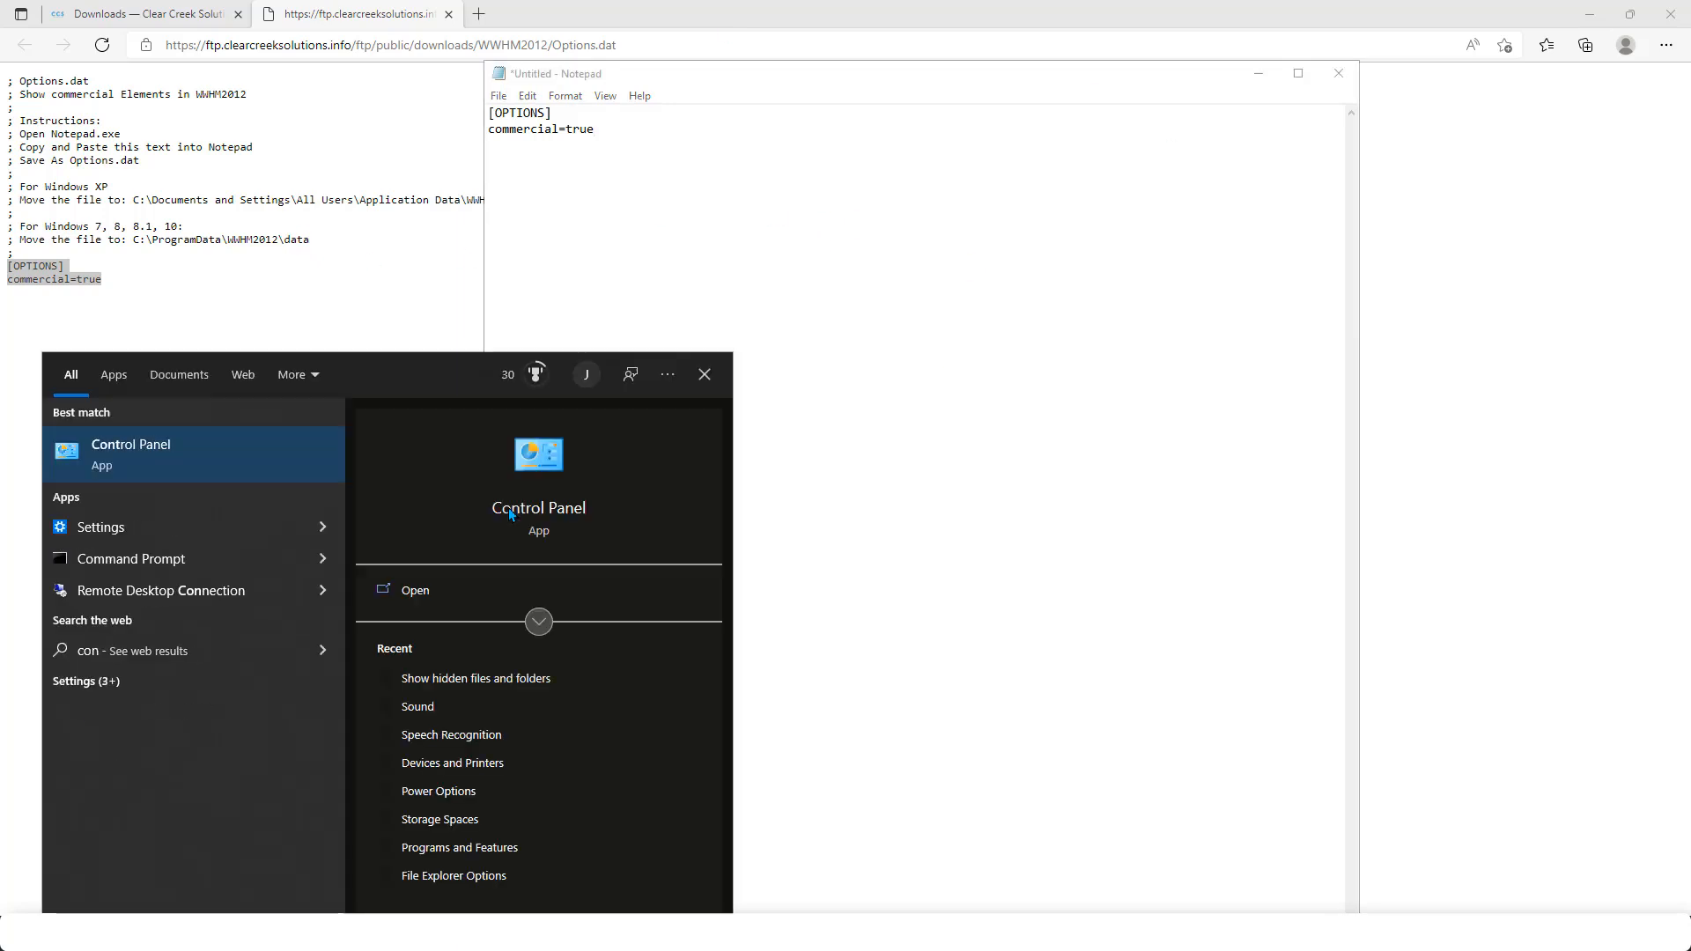
left_click(234, 467)
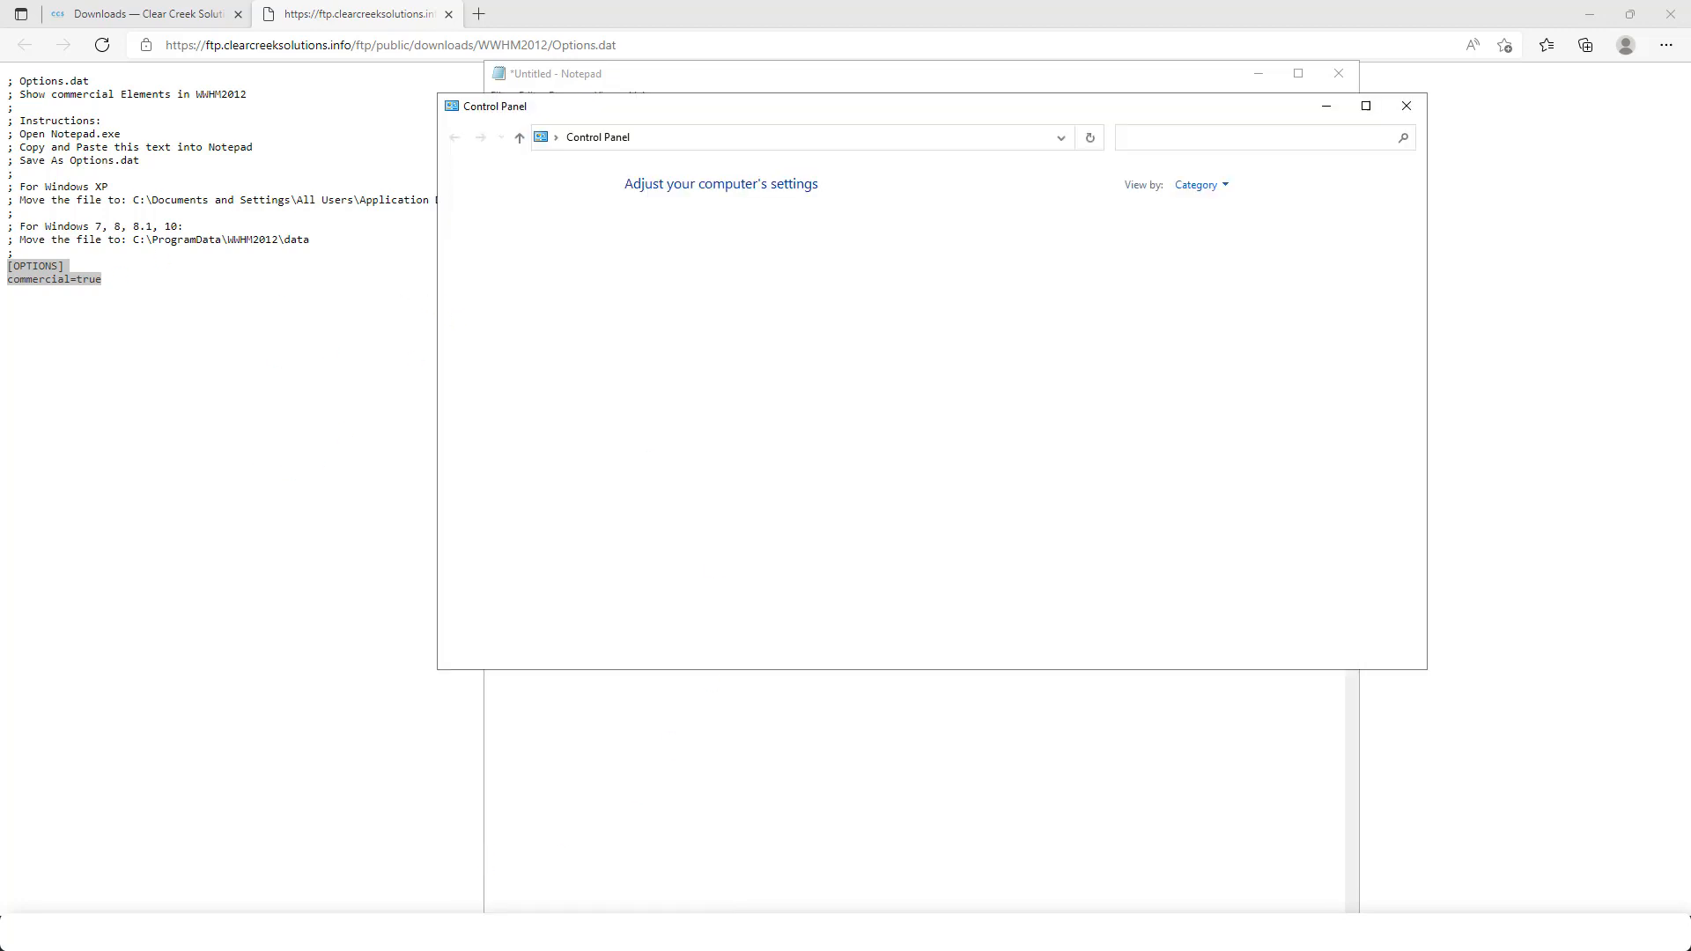
Switch to the Teams meeting window and admit the guest waiting in the lobby
mouse_move(392, 858)
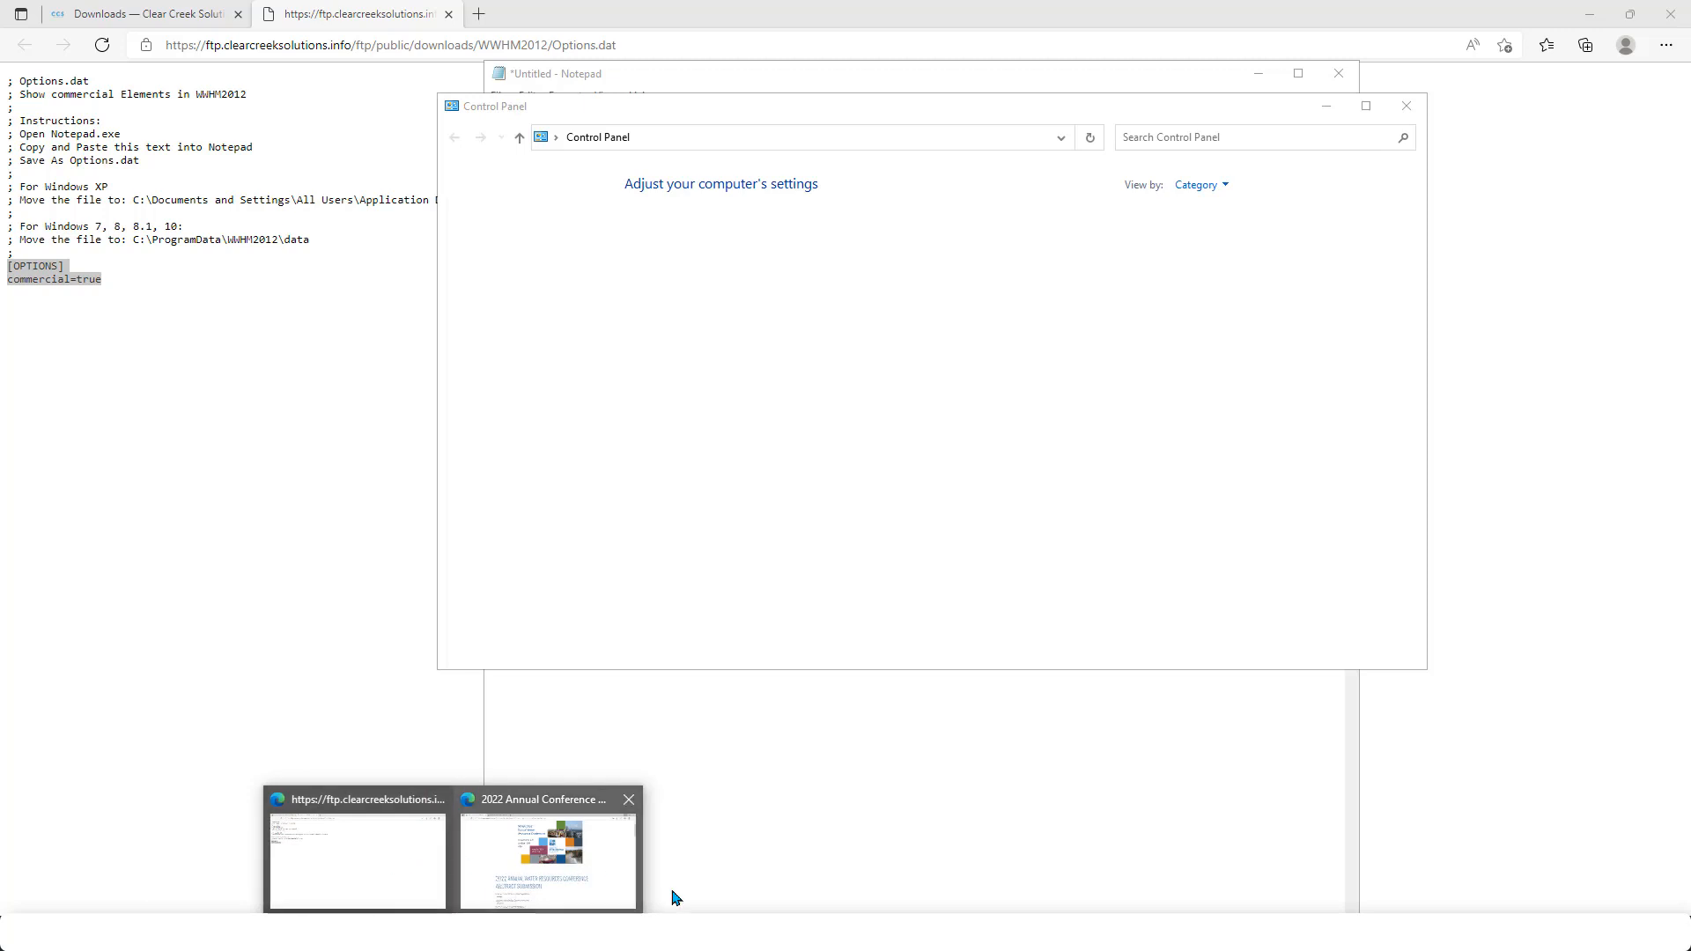
mouse_move(671, 929)
left_click(740, 846)
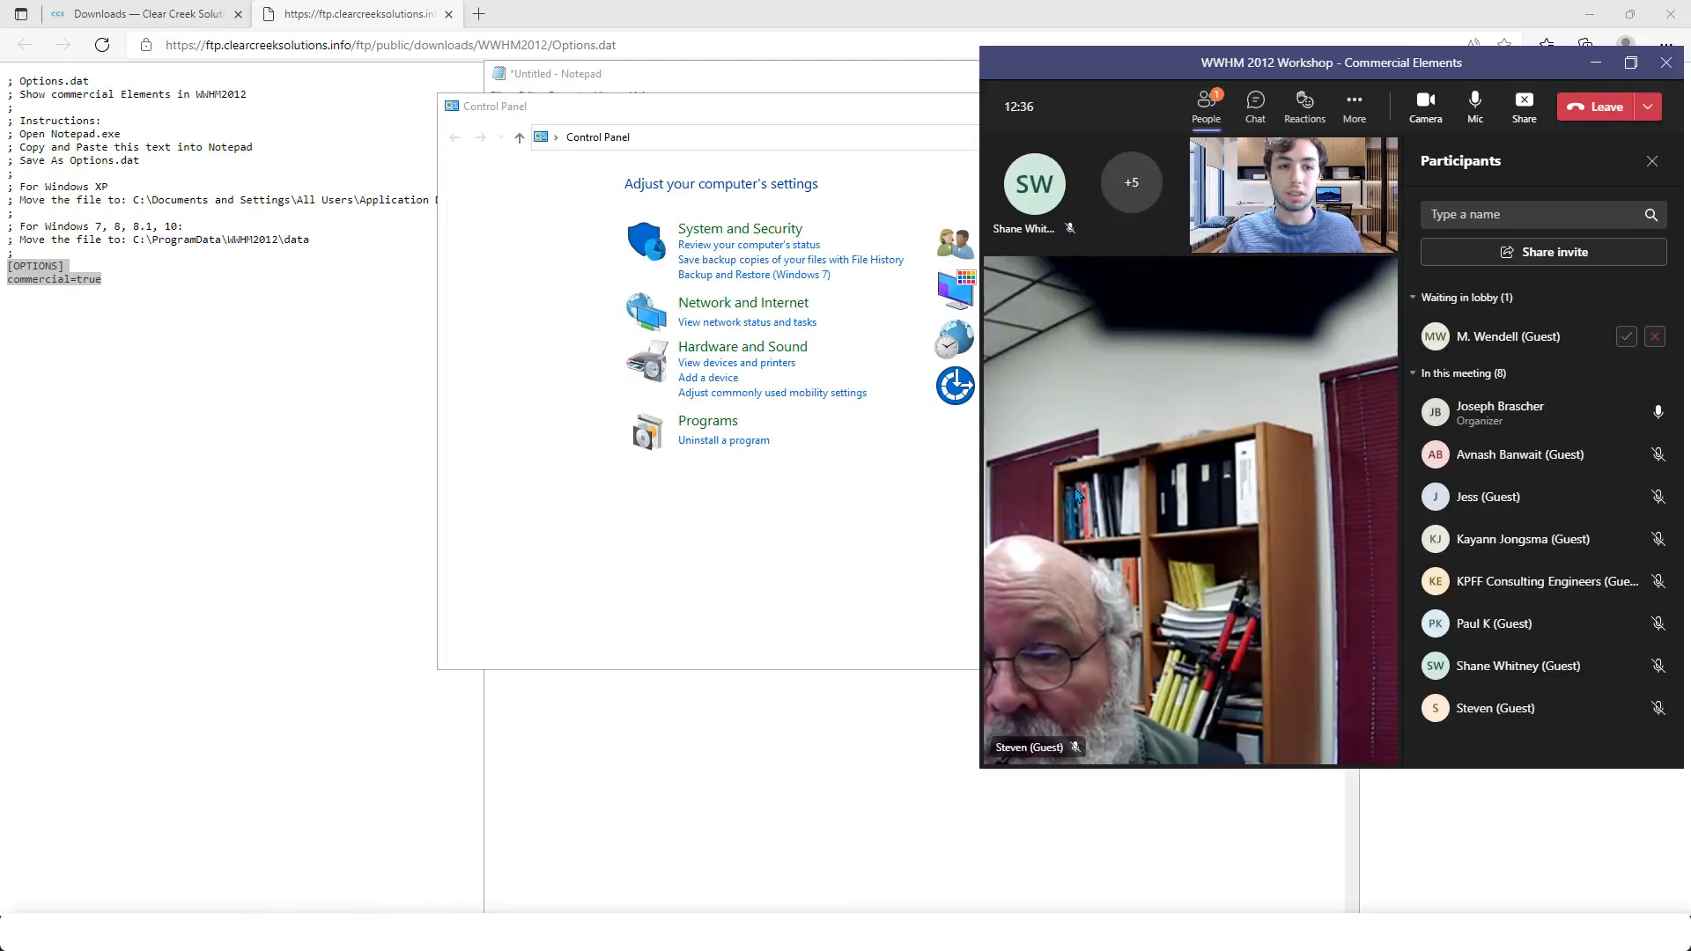
left_click(1627, 336)
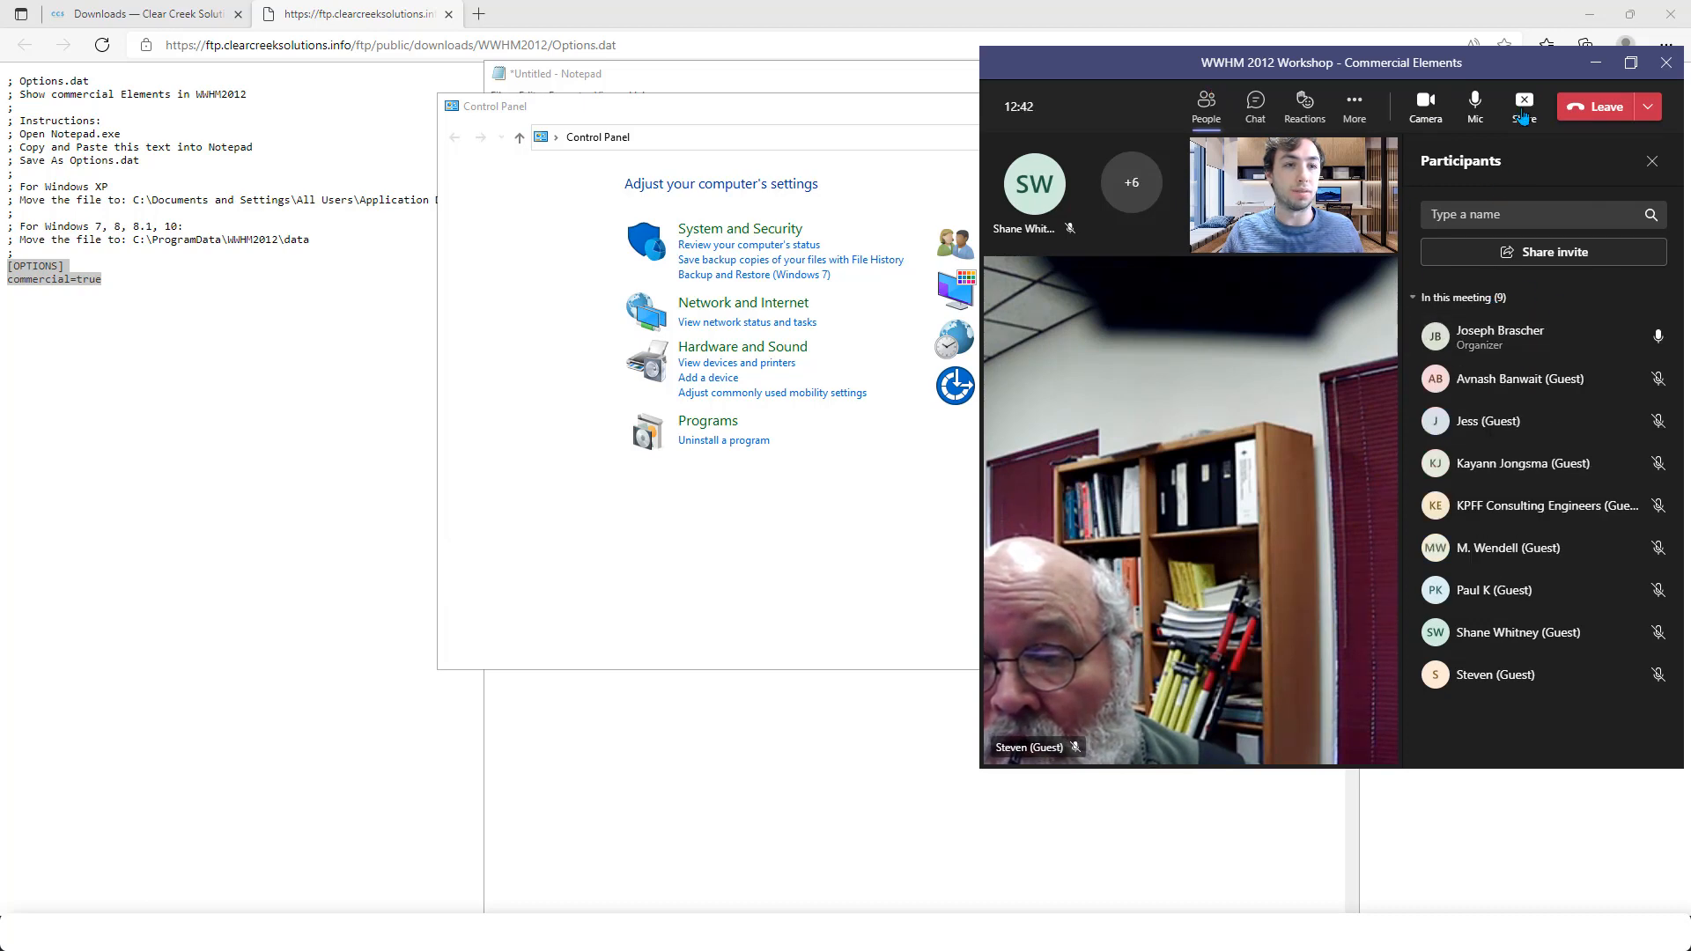
Stop sharing the browser window in the Teams meeting and share the entire screen instead
left_click(1523, 114)
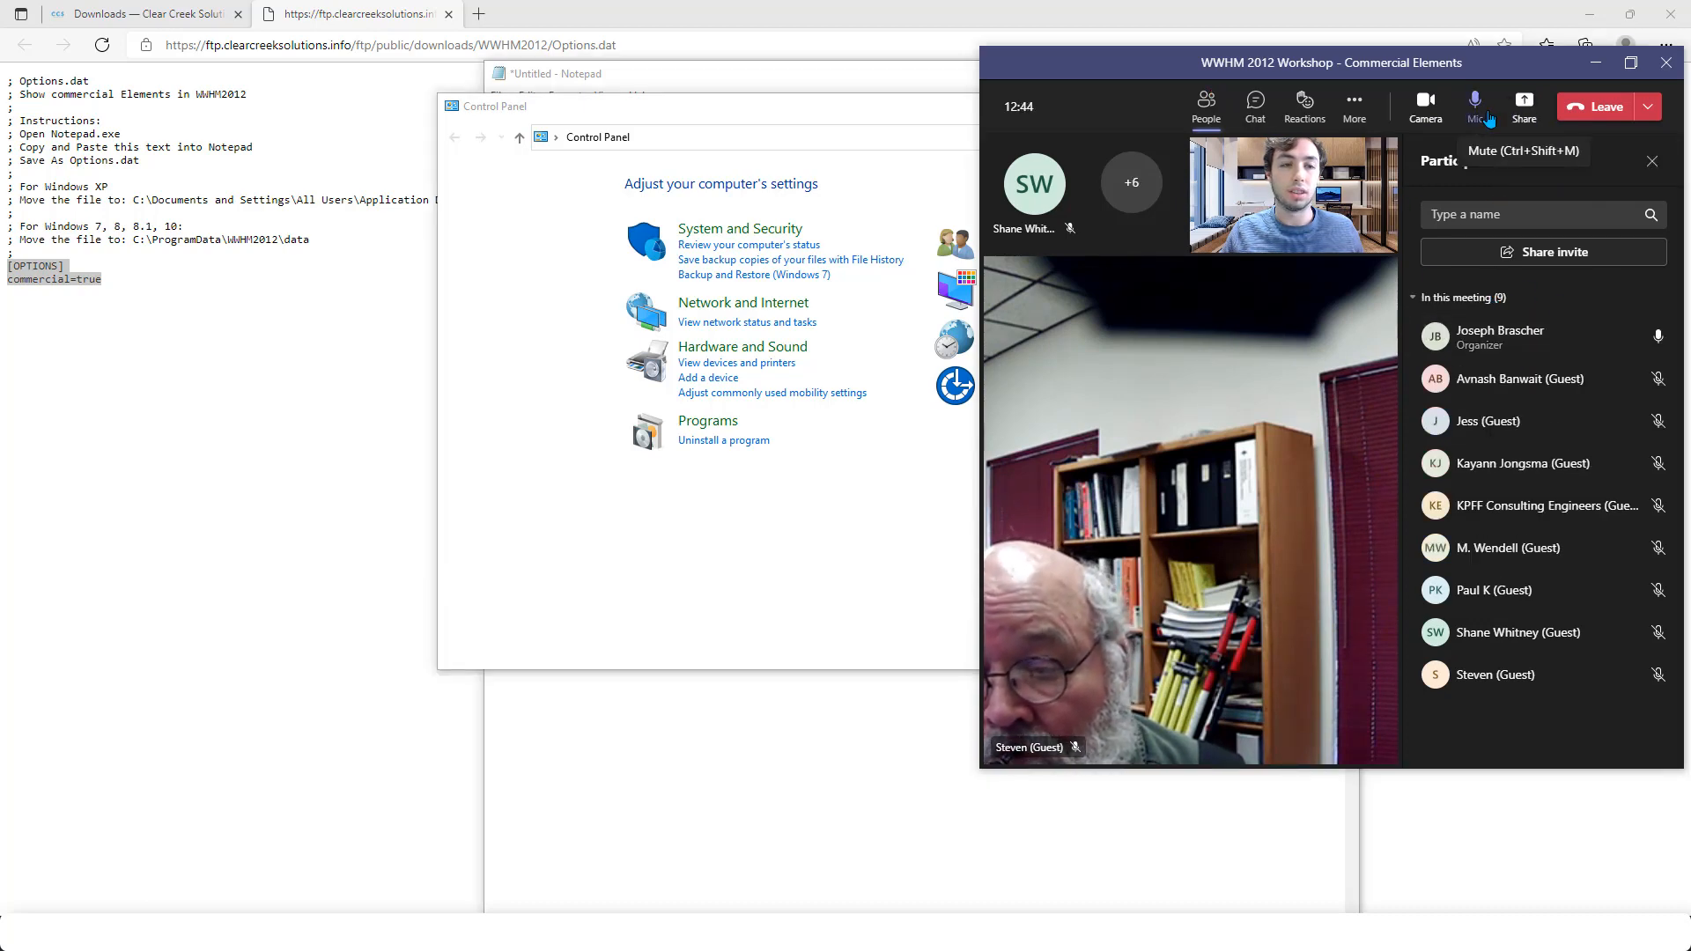
left_click(1524, 110)
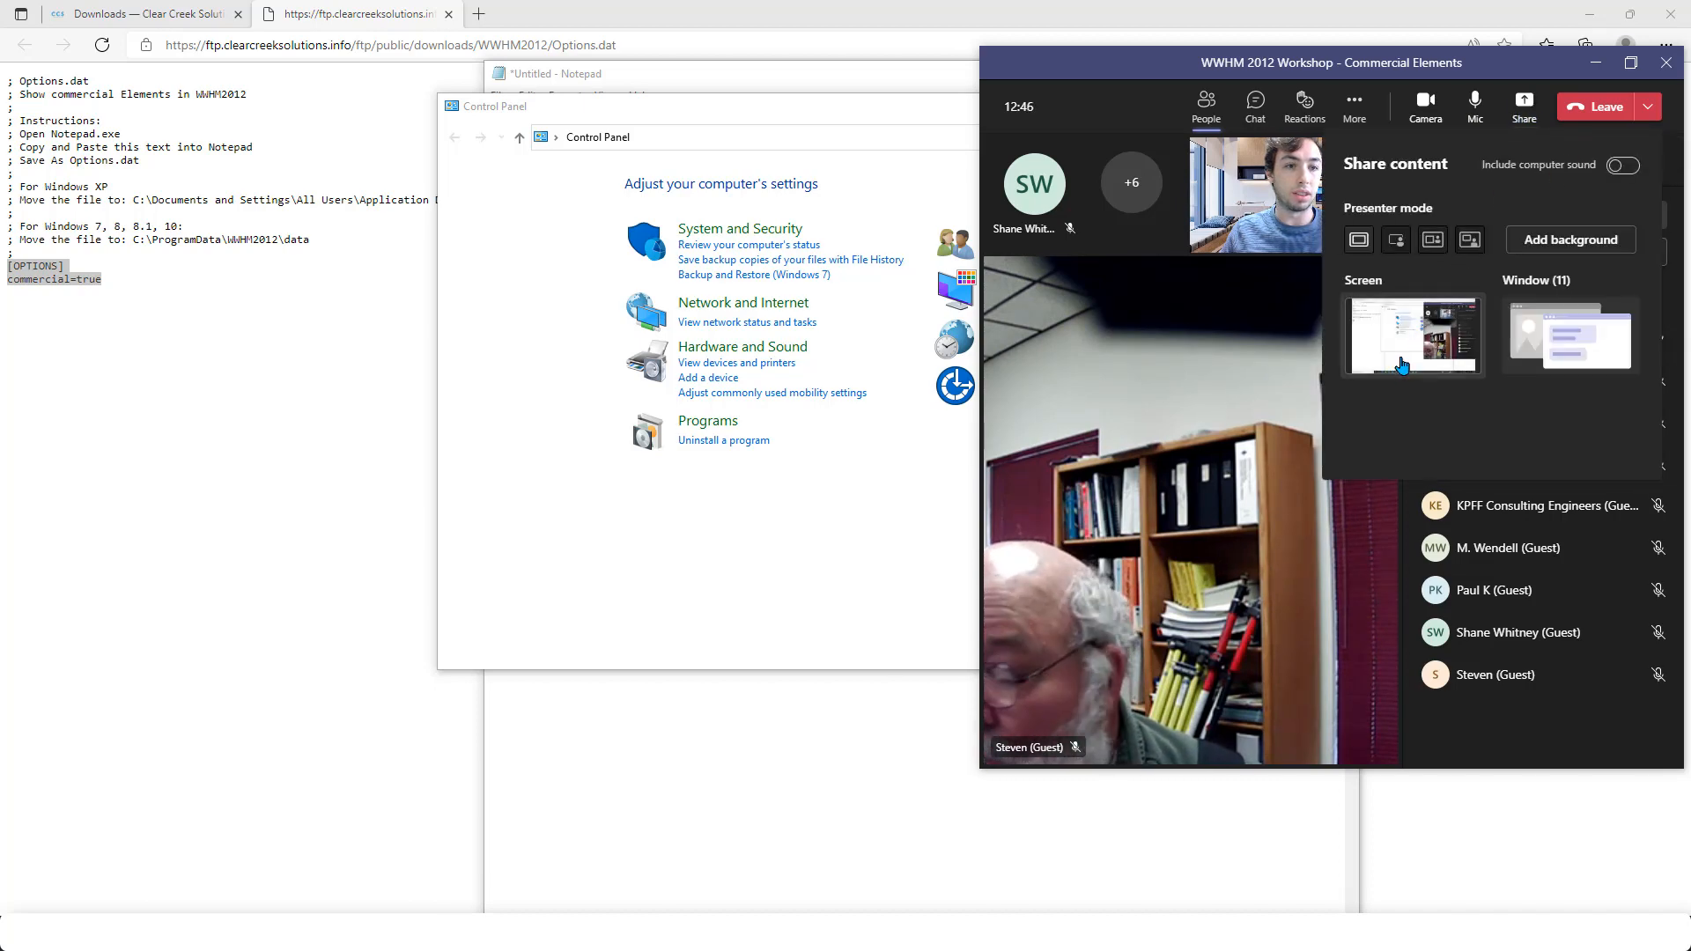
left_click(1372, 317)
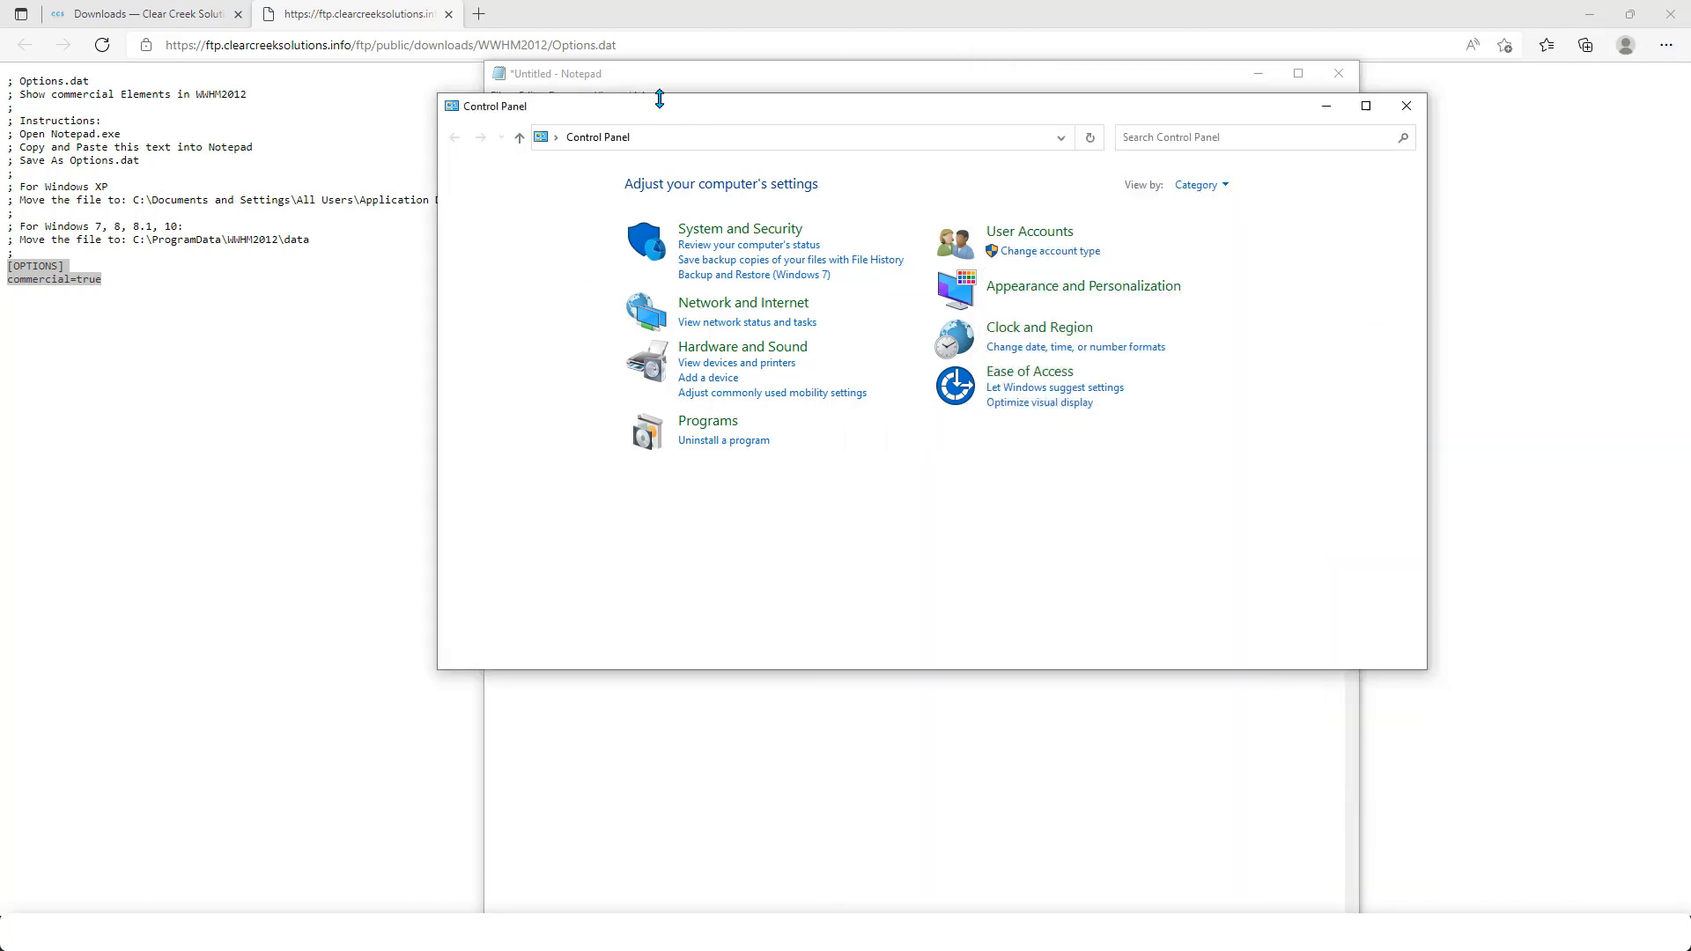
Move the Control Panel window clear of the Options.dat page and the lines pasted in Notepad
left_click_drag(676, 105, 593, 147)
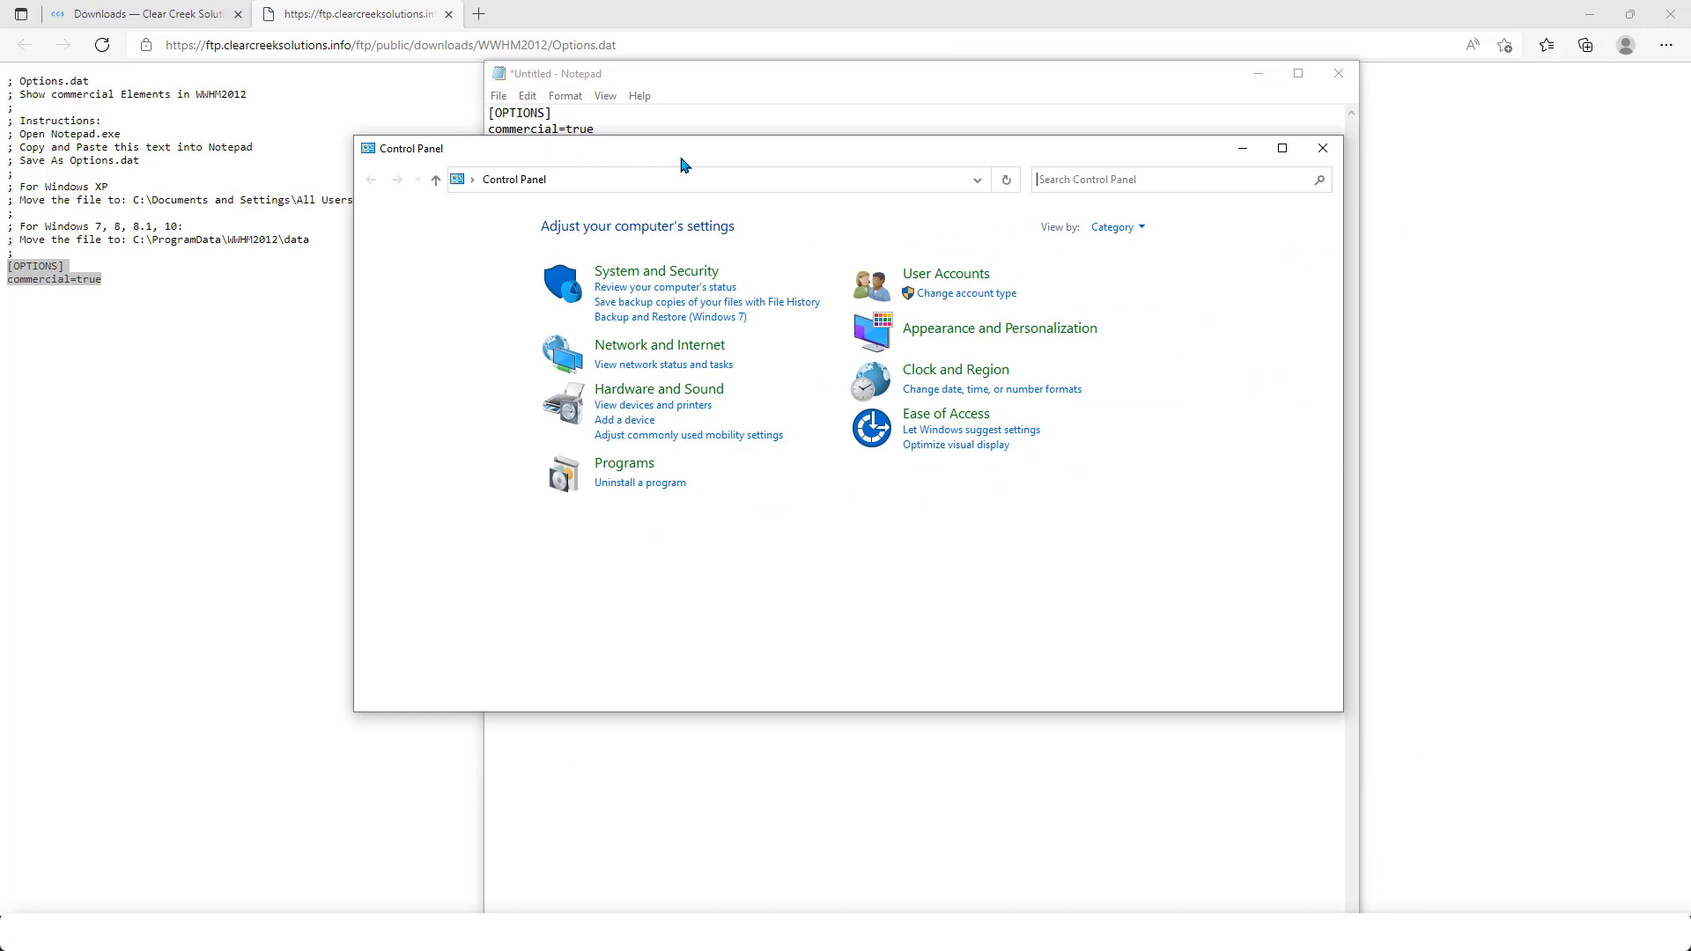
left_click_drag(845, 154, 1125, 265)
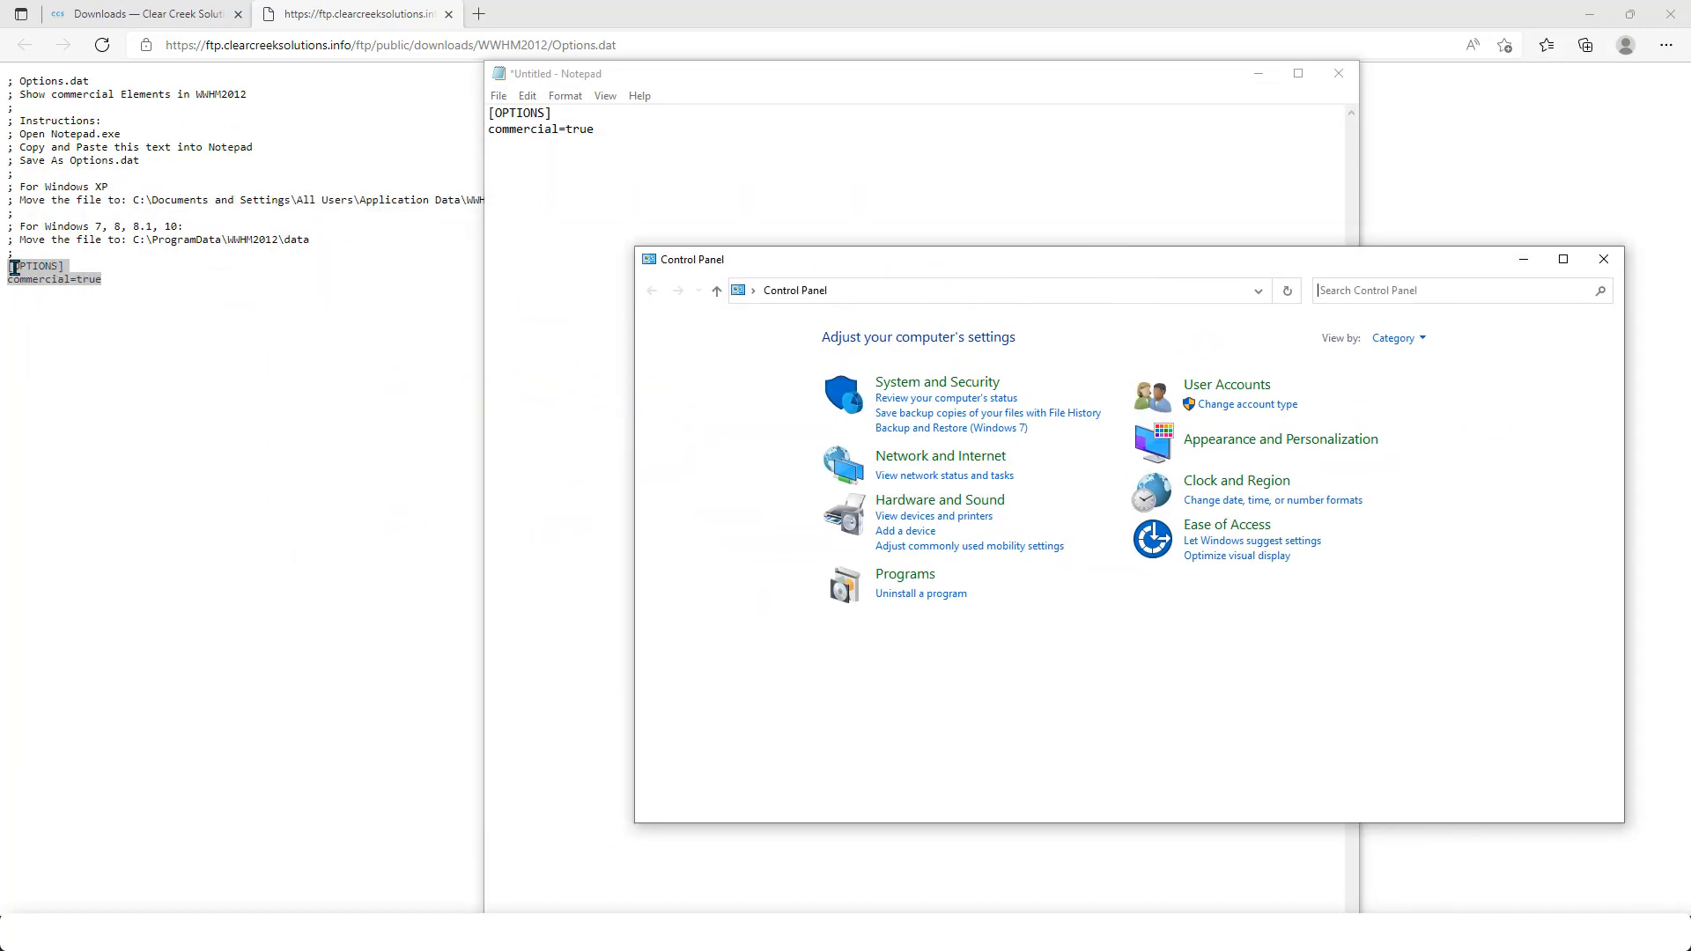
Show the WWHM2012 Commercial Element Activation section on the Clear Creek Solutions Downloads page
left_click(650, 74)
left_click(124, 16)
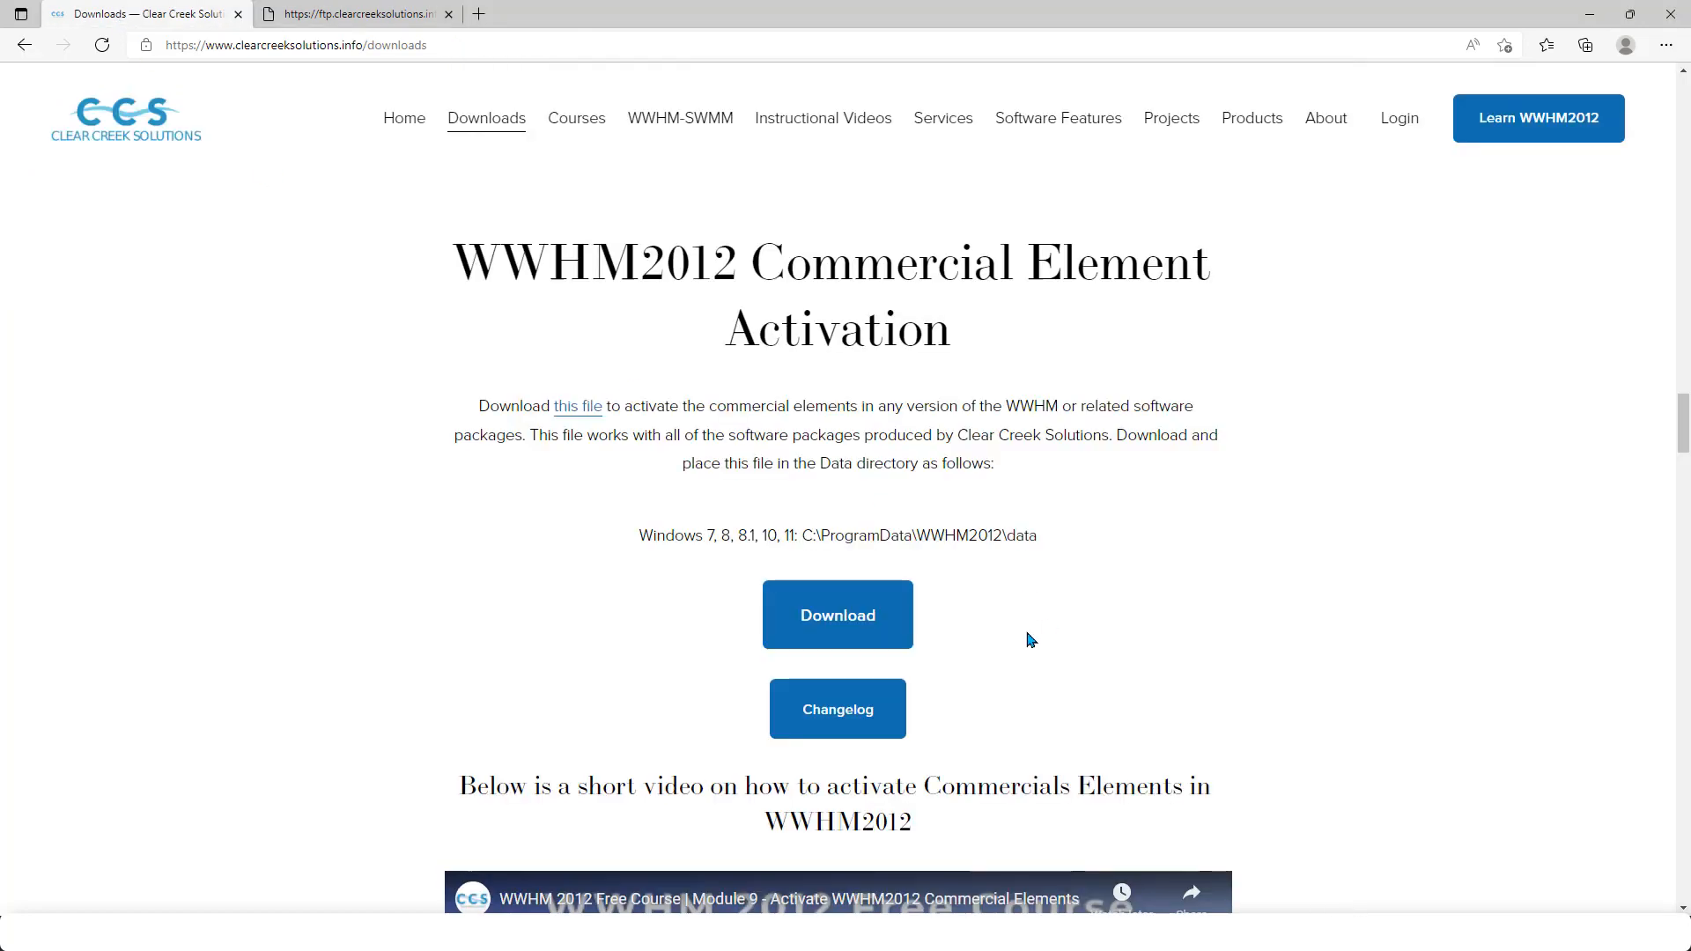
scroll(718, 642, "down", 2)
scroll(724, 642, "up", 2)
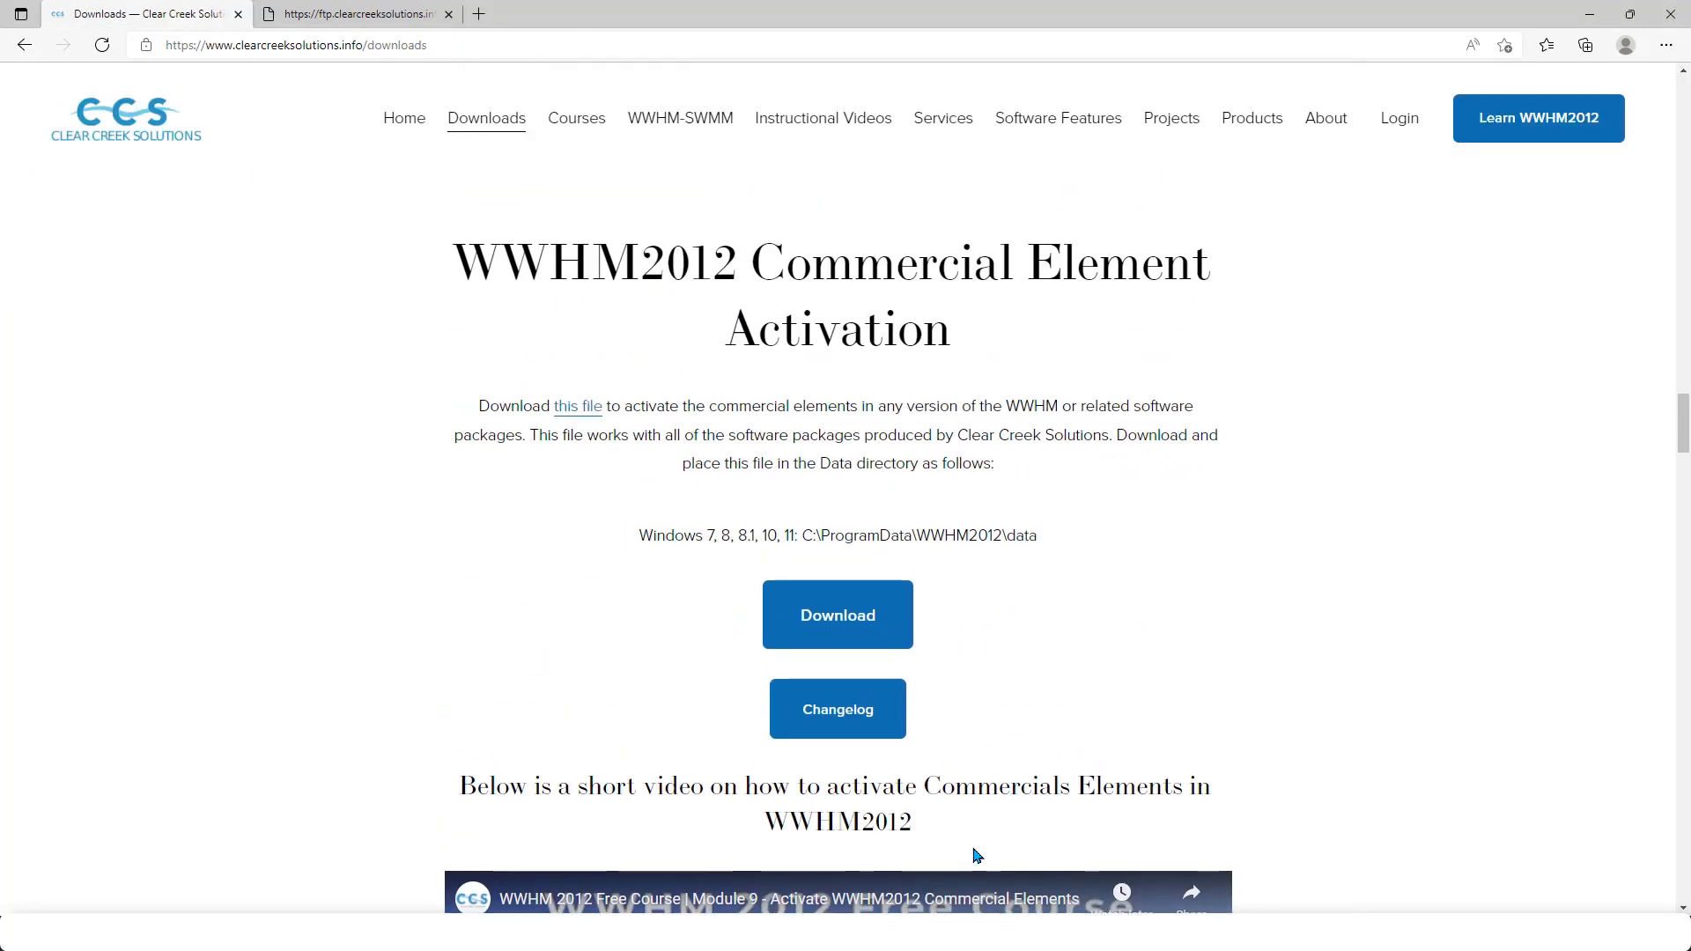
Return to the Options.dat page and place the untitled Notepad window beside its instructions
left_click(388, 13)
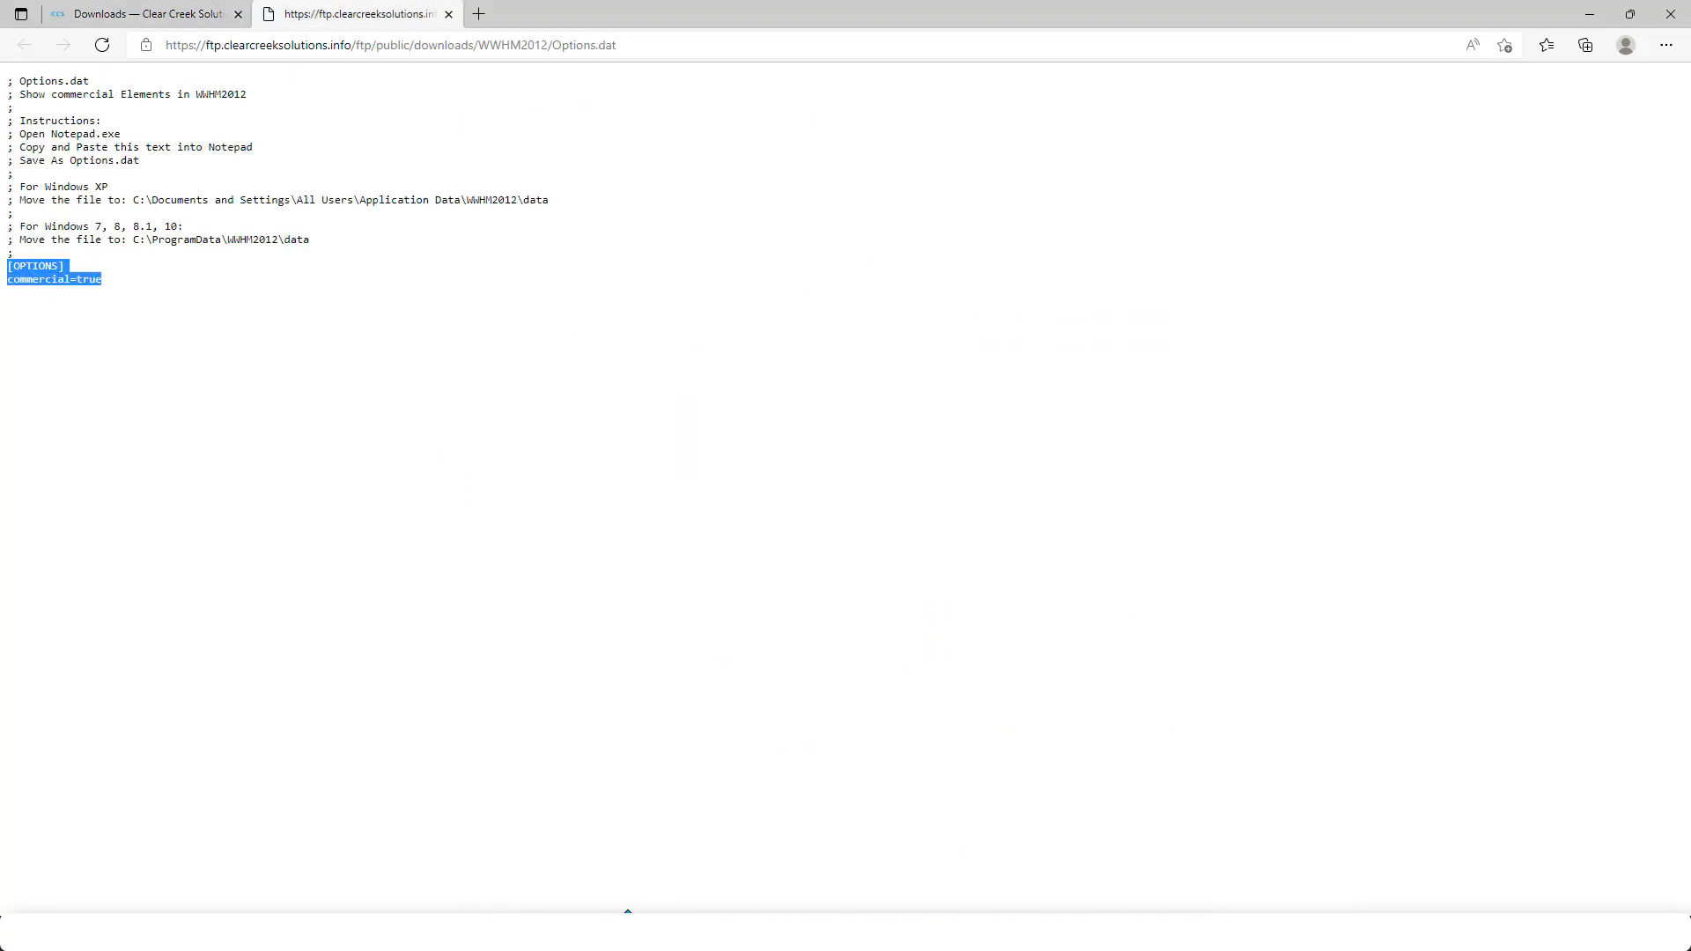
key("alt+Tab")
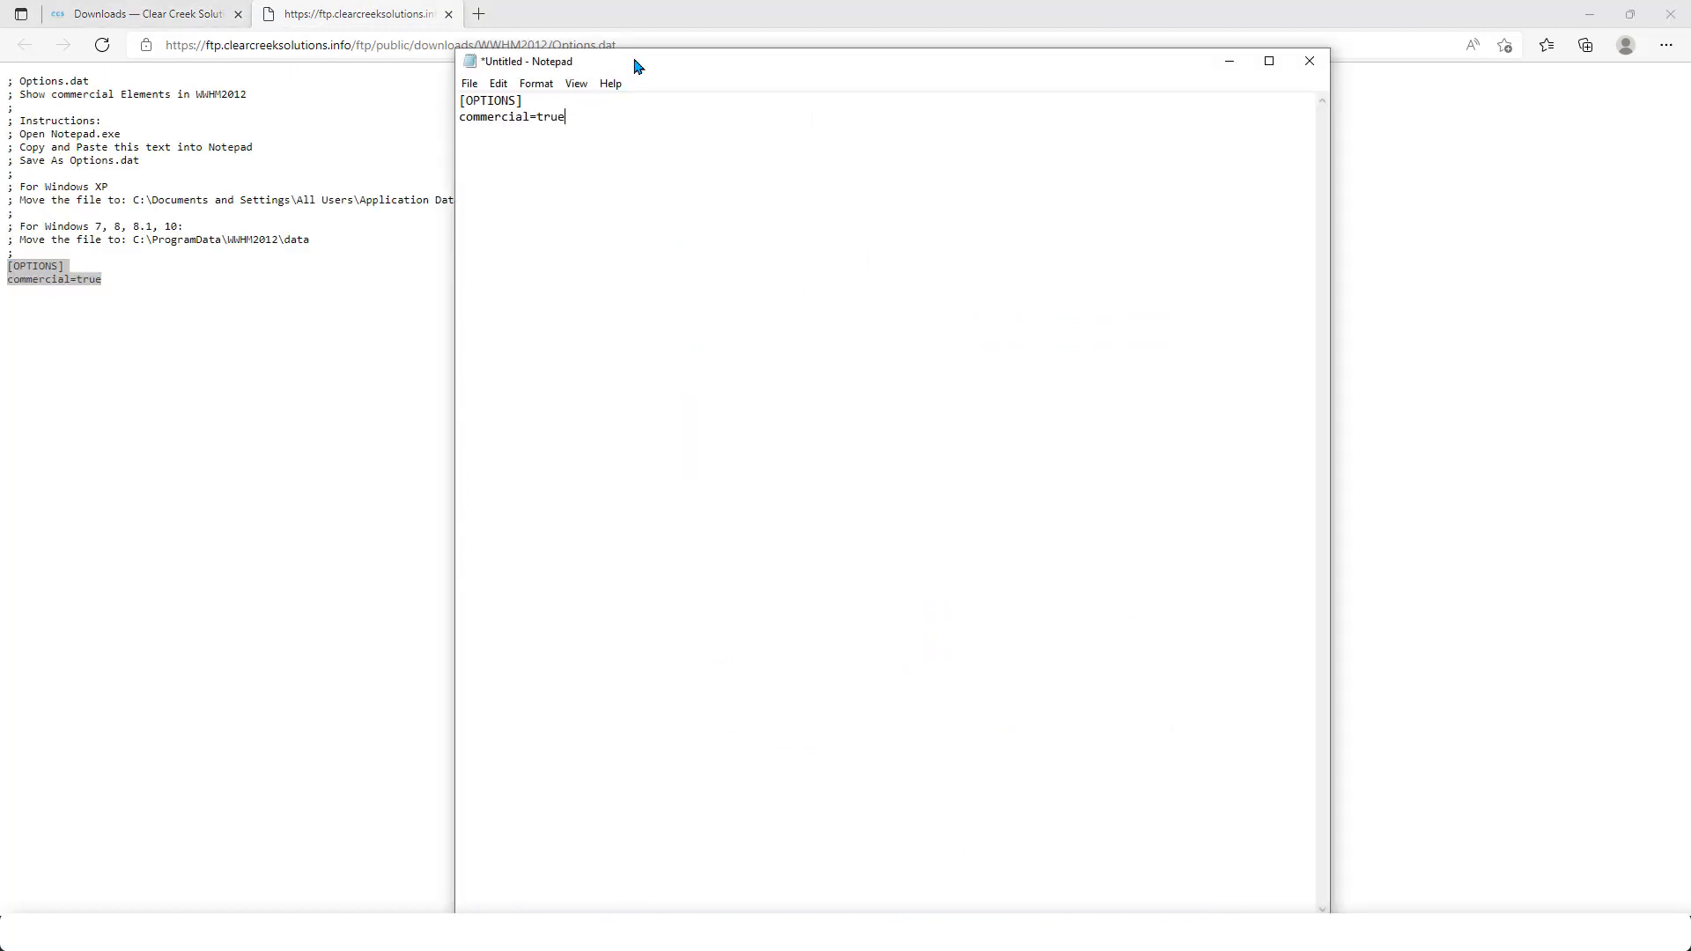
left_click_drag(911, 74, 1086, 79)
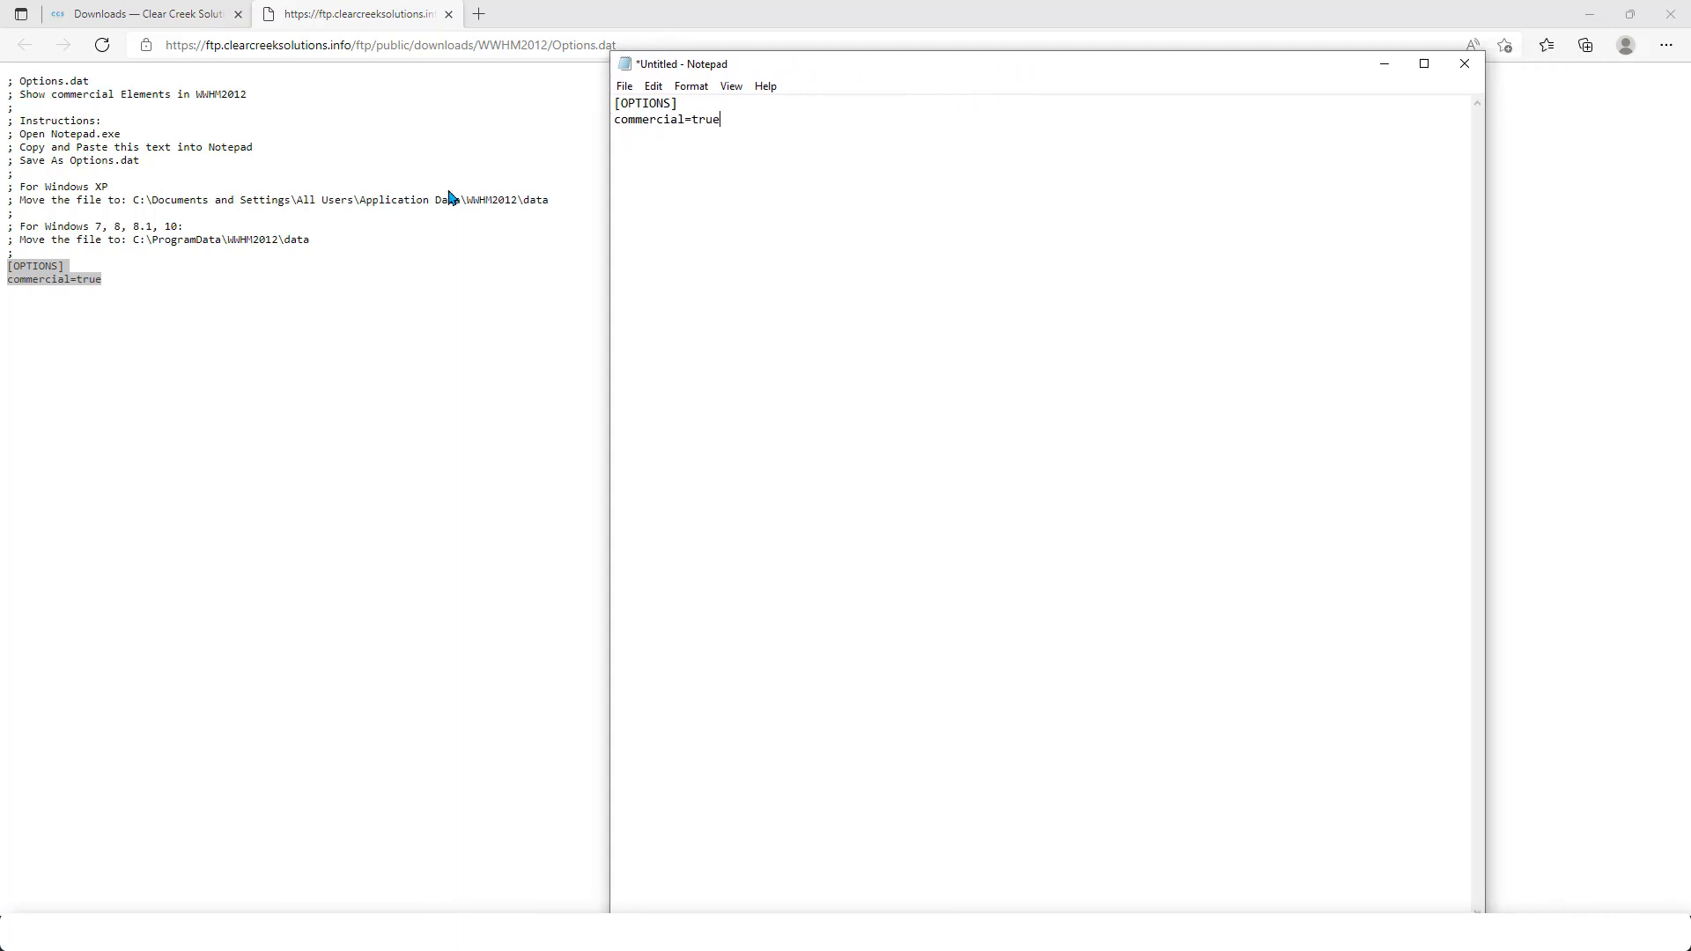
Find Control Panel through Windows search, open it and move its window closer to the Options.dat instructions
key("super")
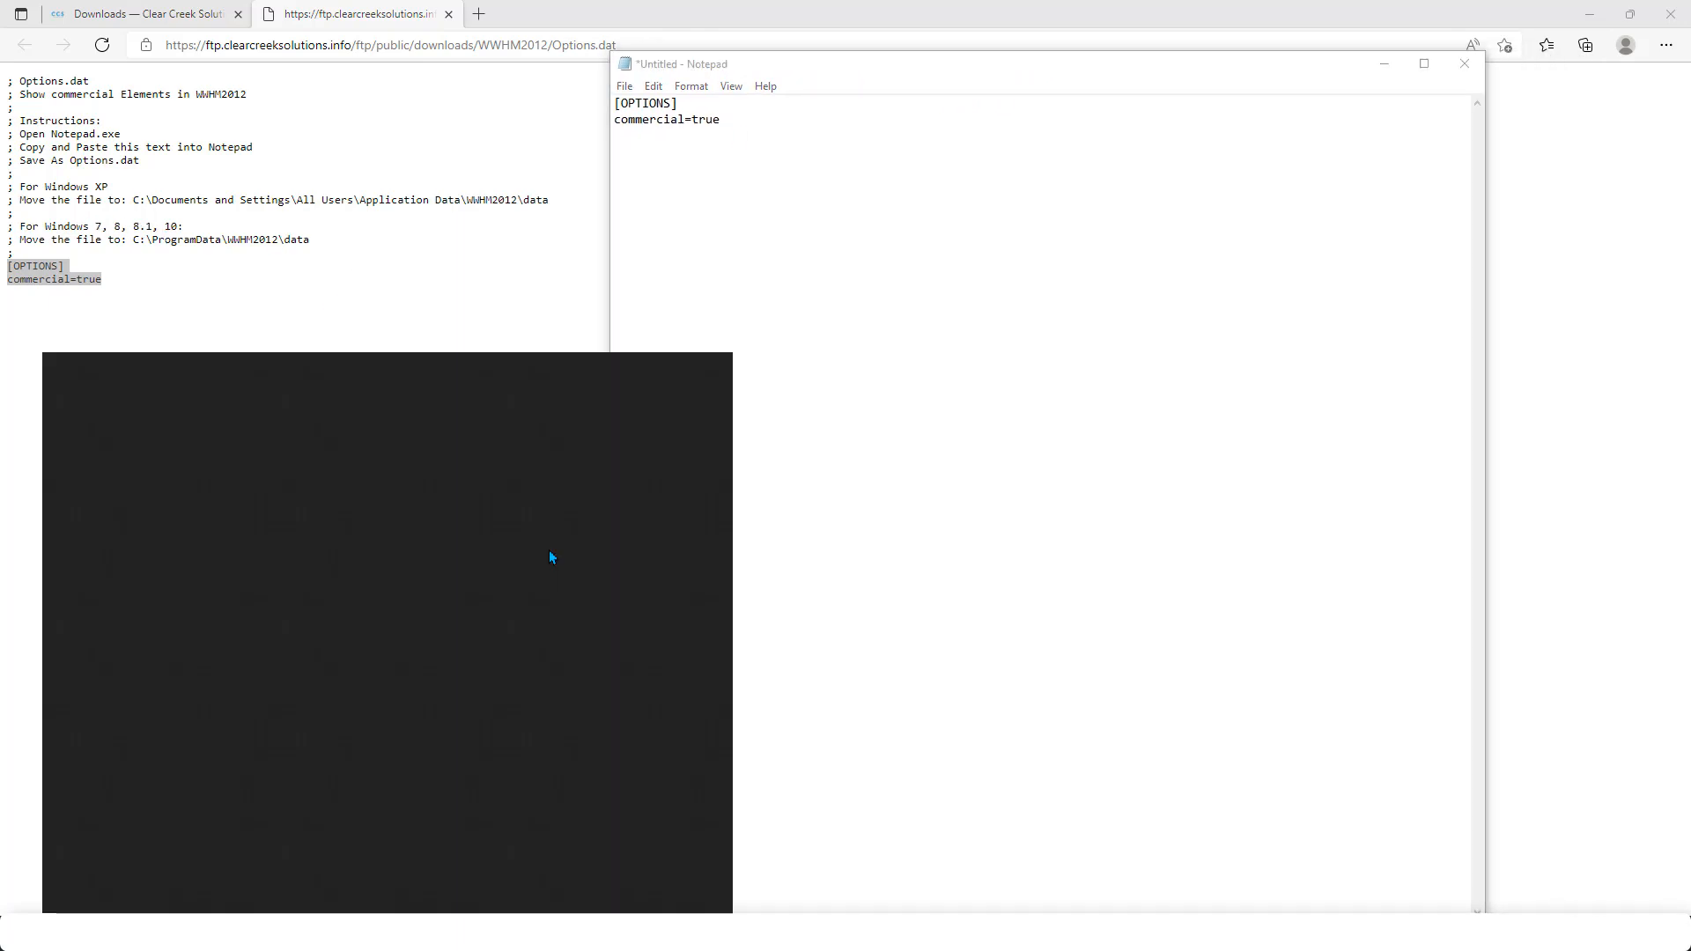
type("control")
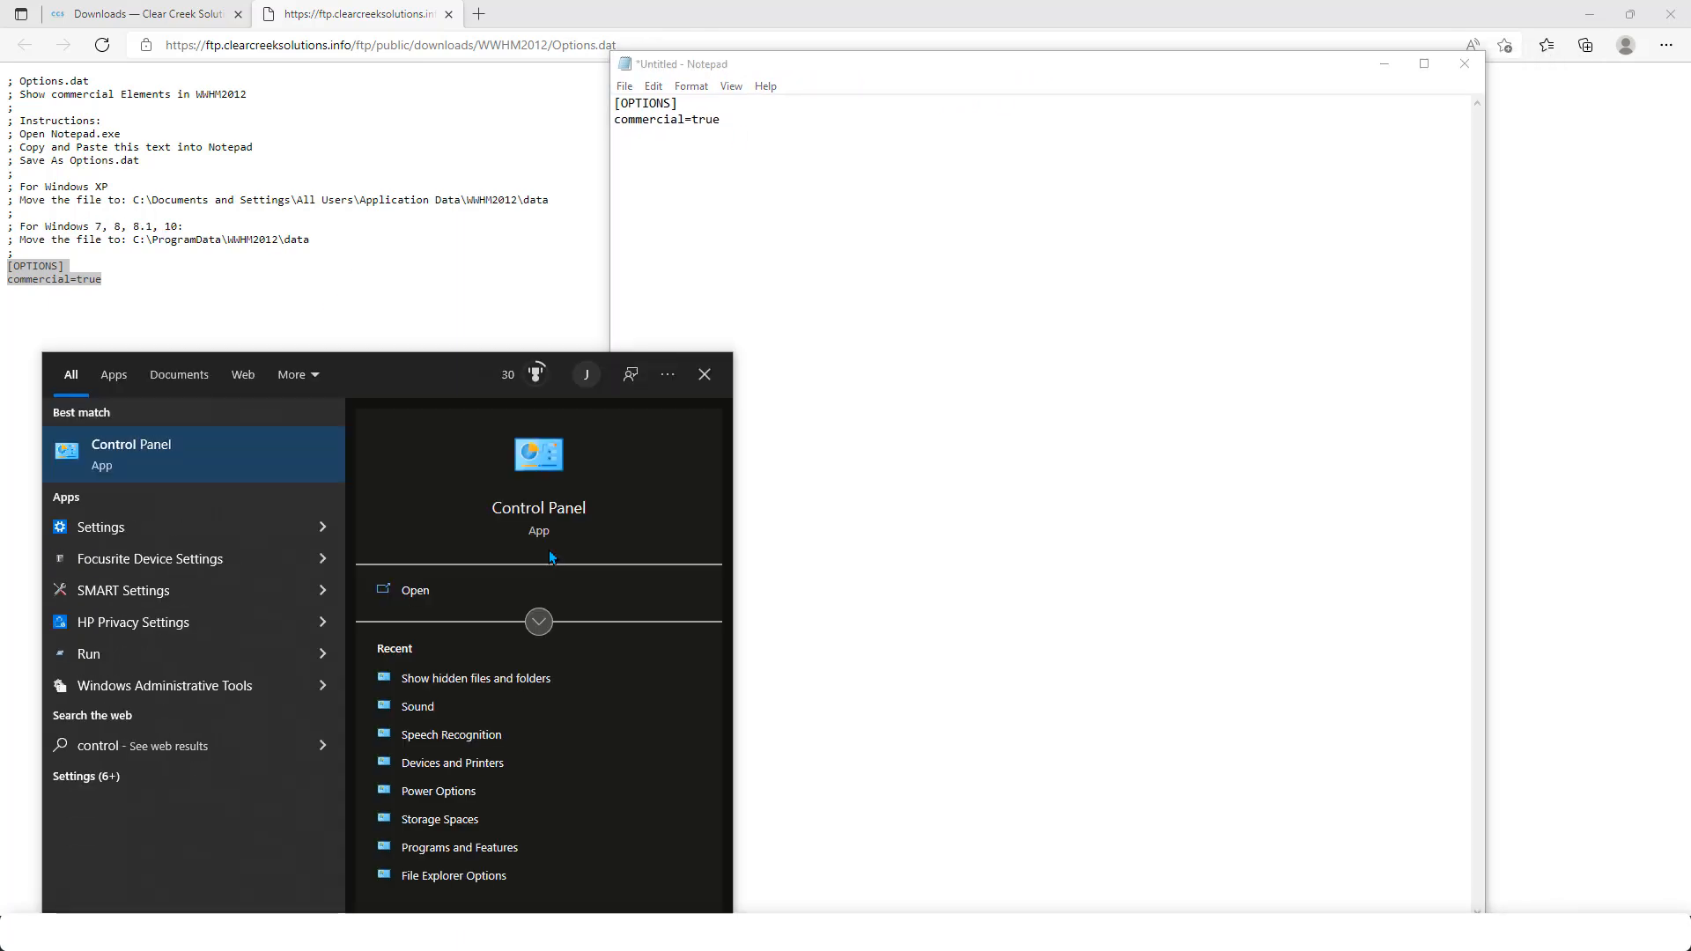
left_click(250, 474)
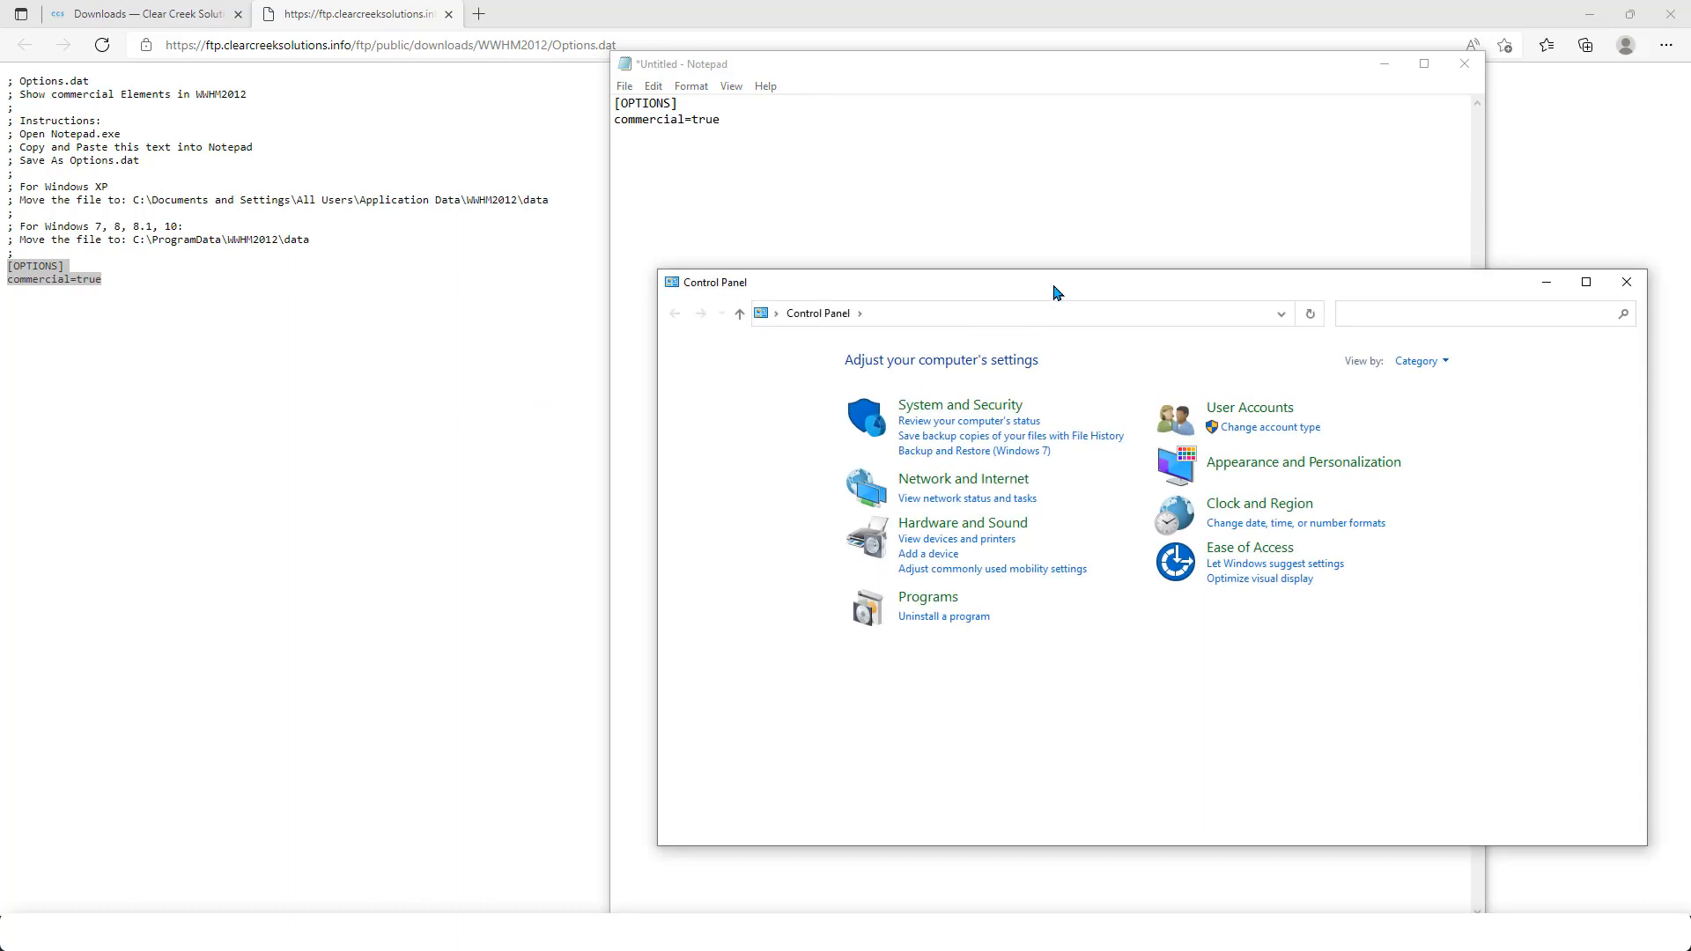
left_click_drag(1057, 293, 760, 182)
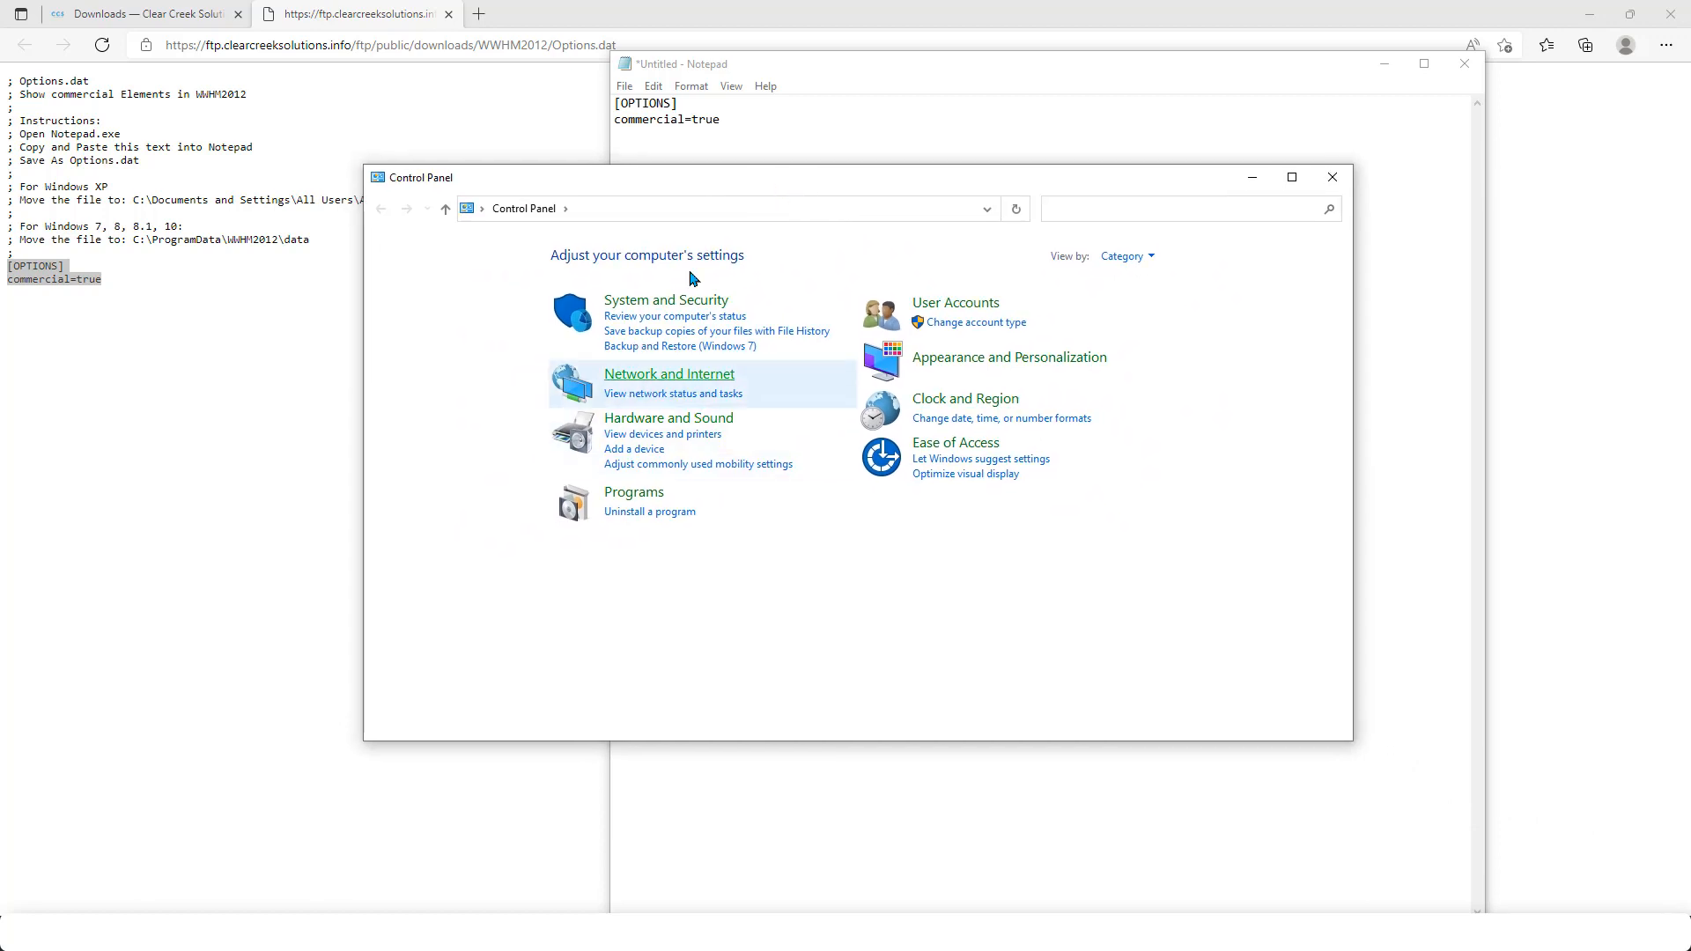
Check the hidden files and folders setting under Appearance and Personalization, and close File Explorer Options and Control Panel
left_click(1035, 362)
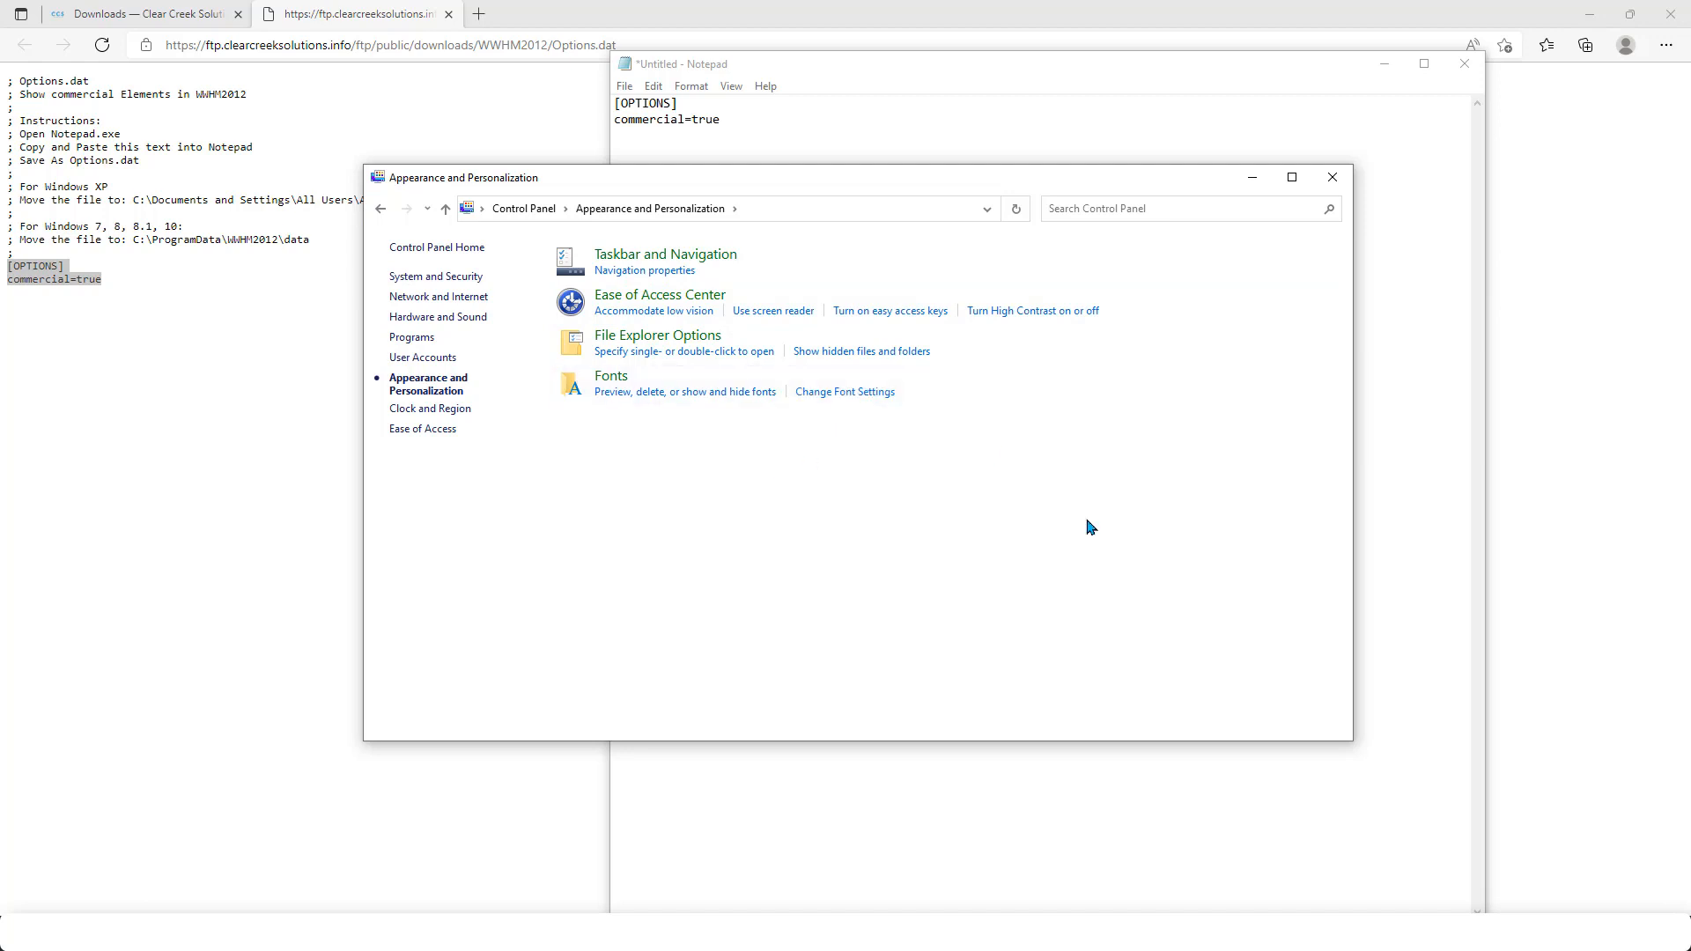
left_click(873, 354)
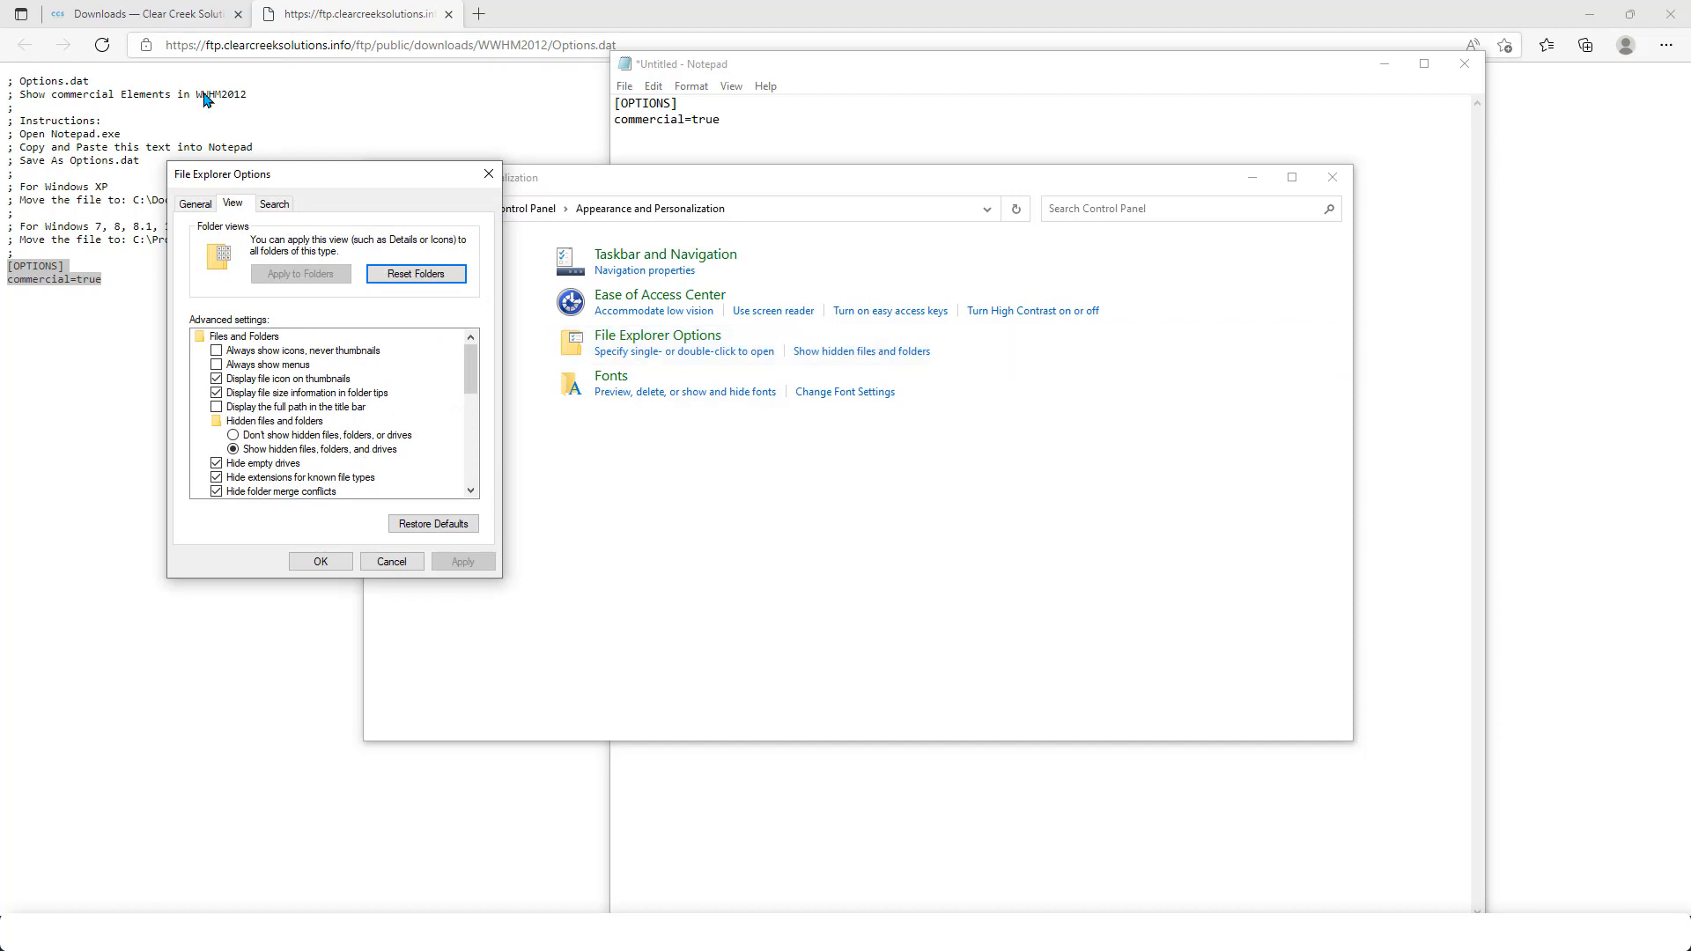
left_click_drag(473, 361, 485, 358)
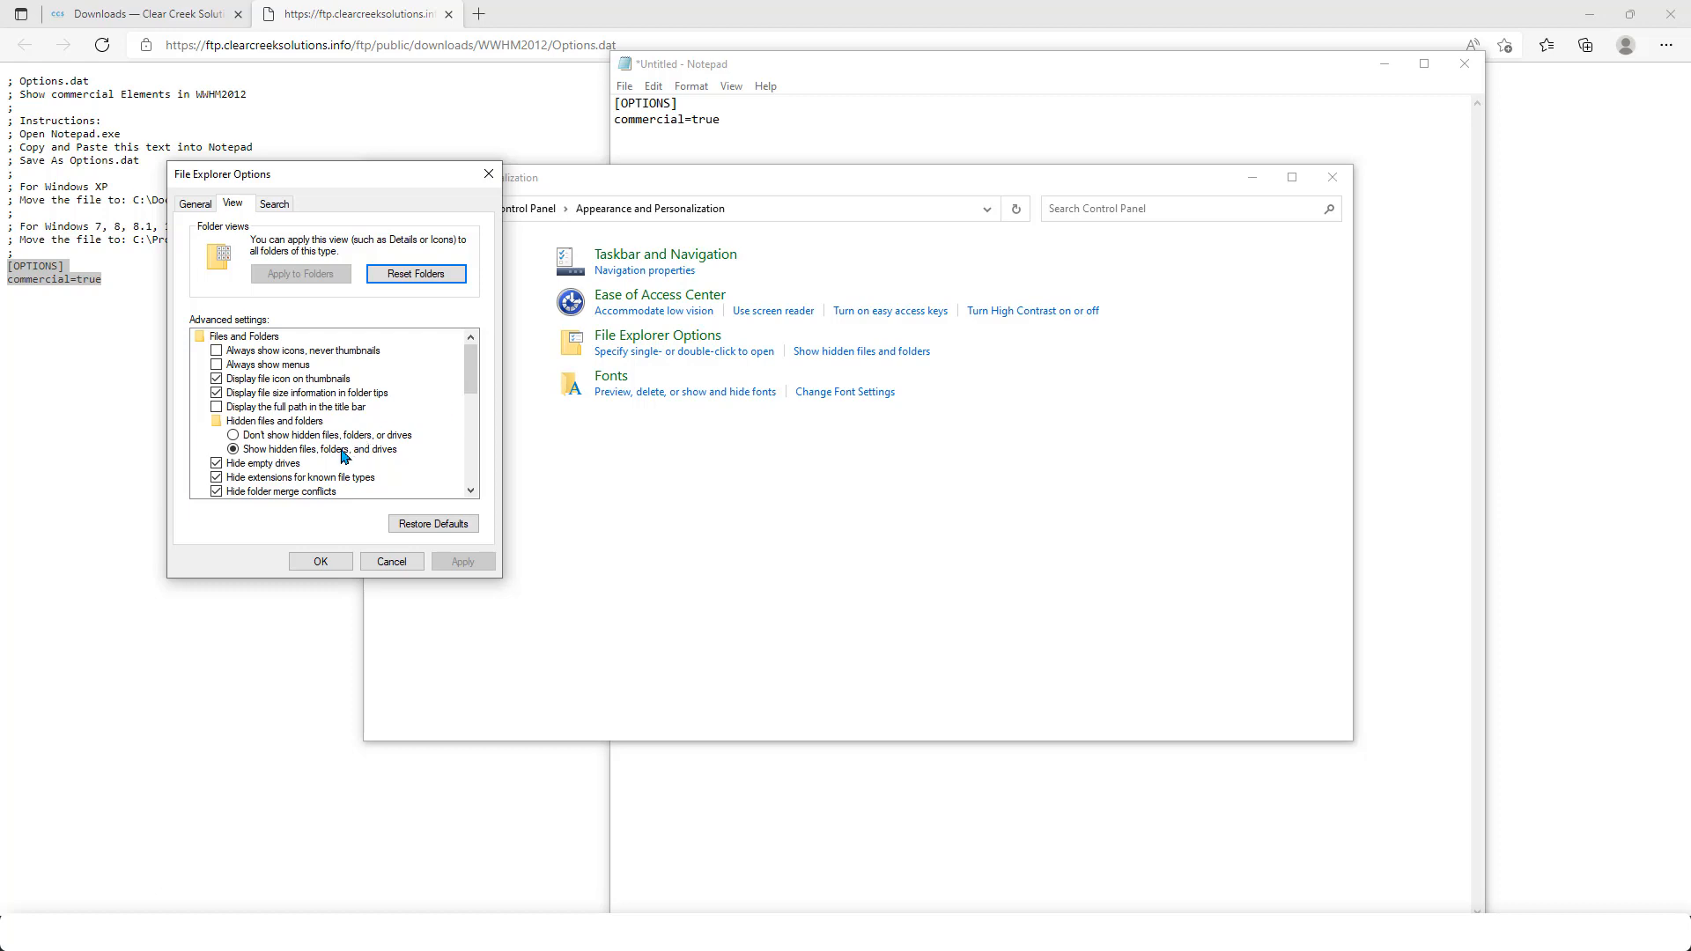
left_click(489, 174)
left_click(1333, 178)
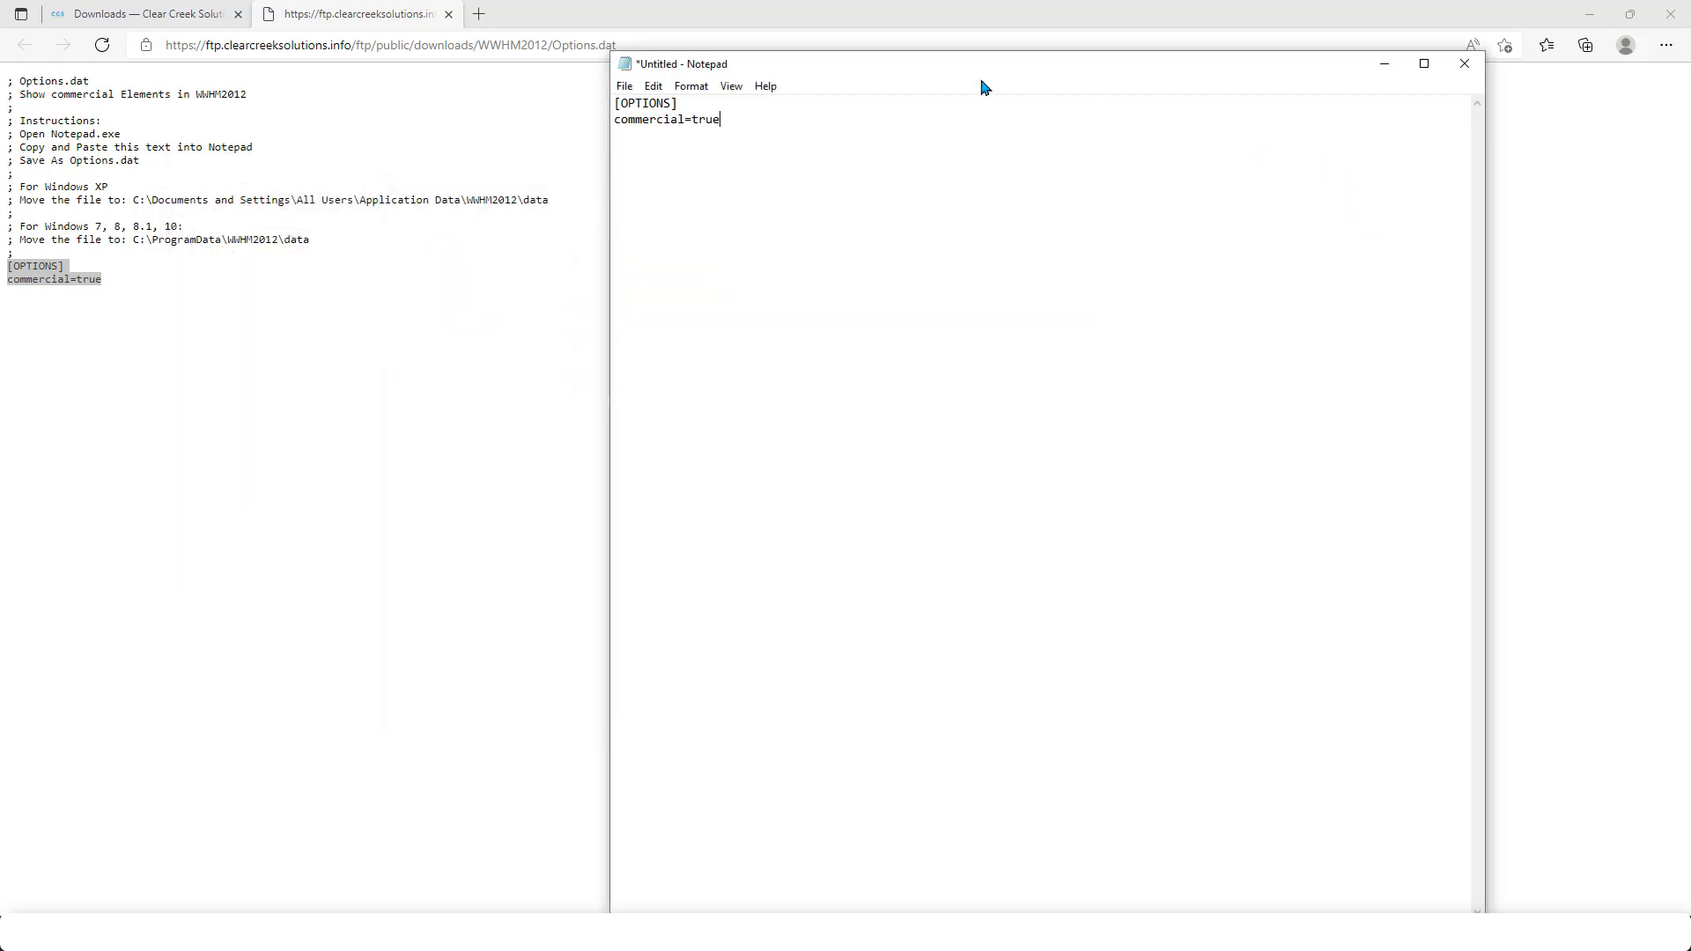
Open File Explorer, go to the Windows (C:) drive and move the window partly clear of Notepad
left_click_drag(863, 63, 765, 57)
left_click(521, 931)
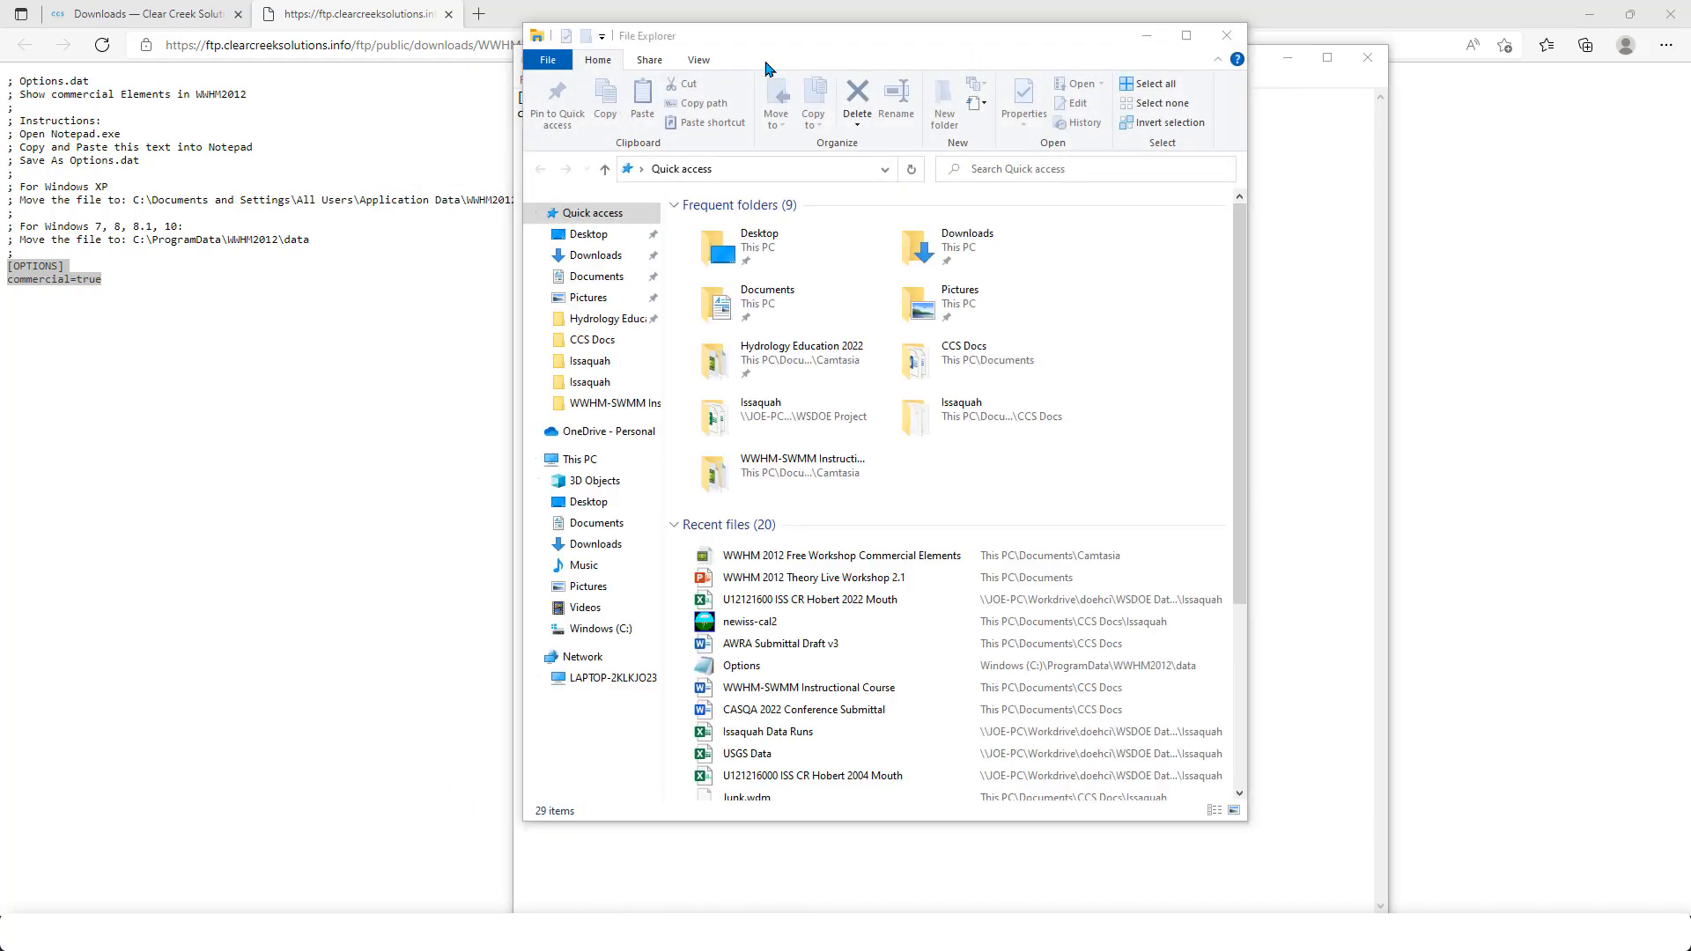
left_click(1178, 59)
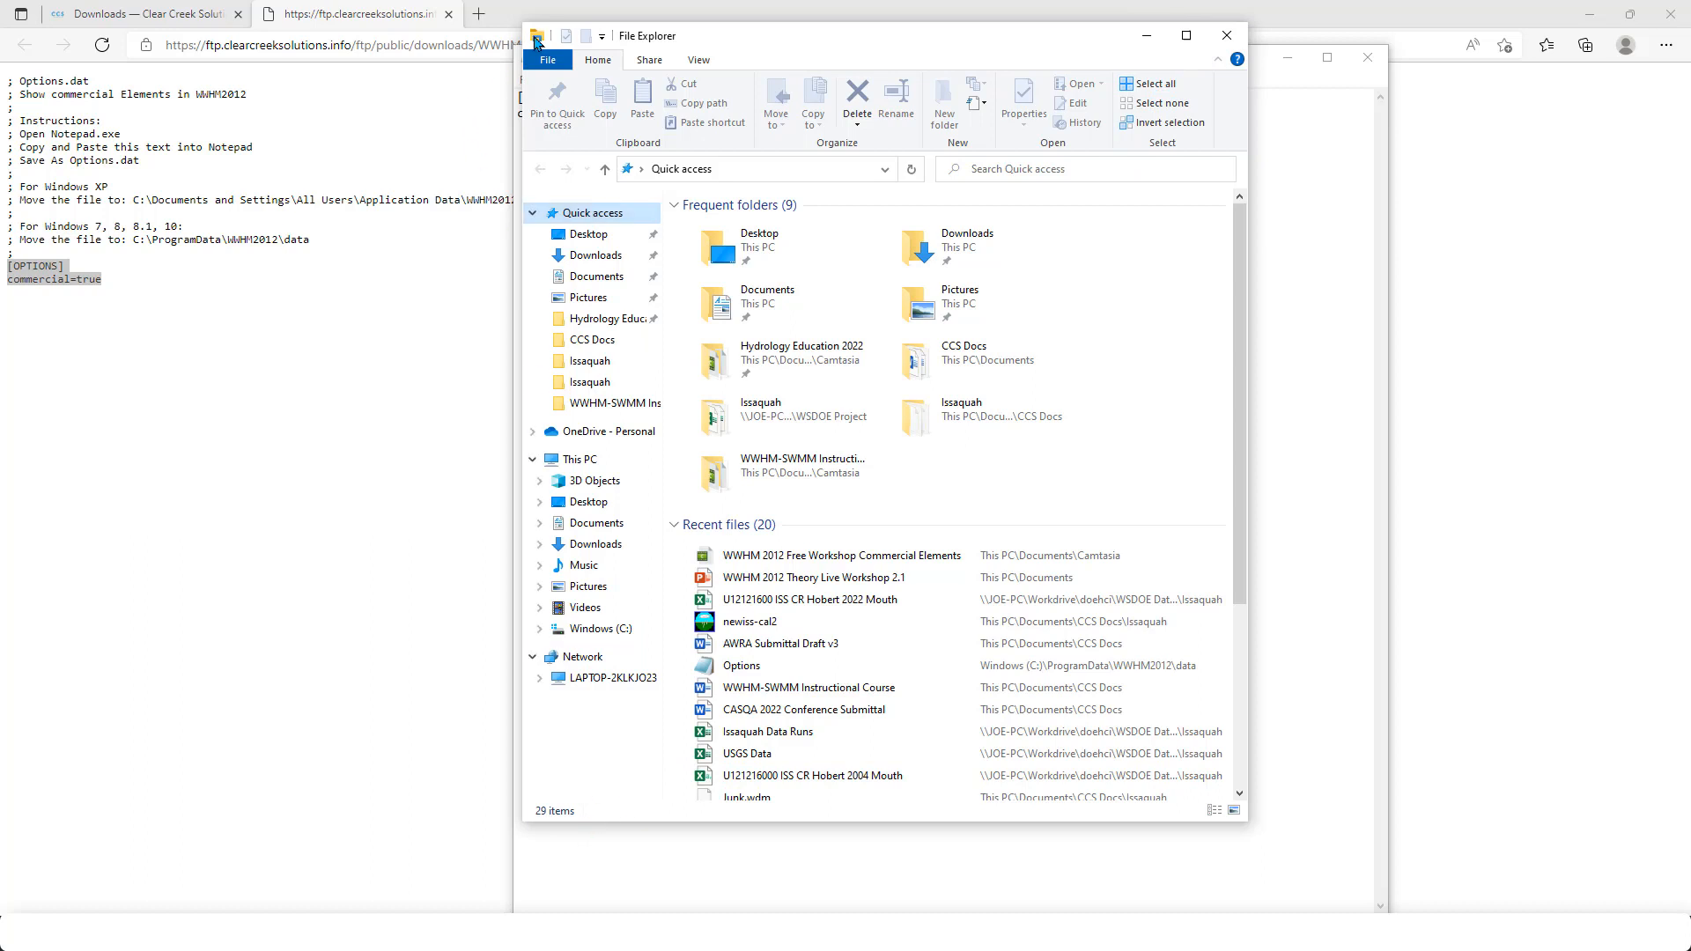
left_click(536, 41)
left_click(608, 629)
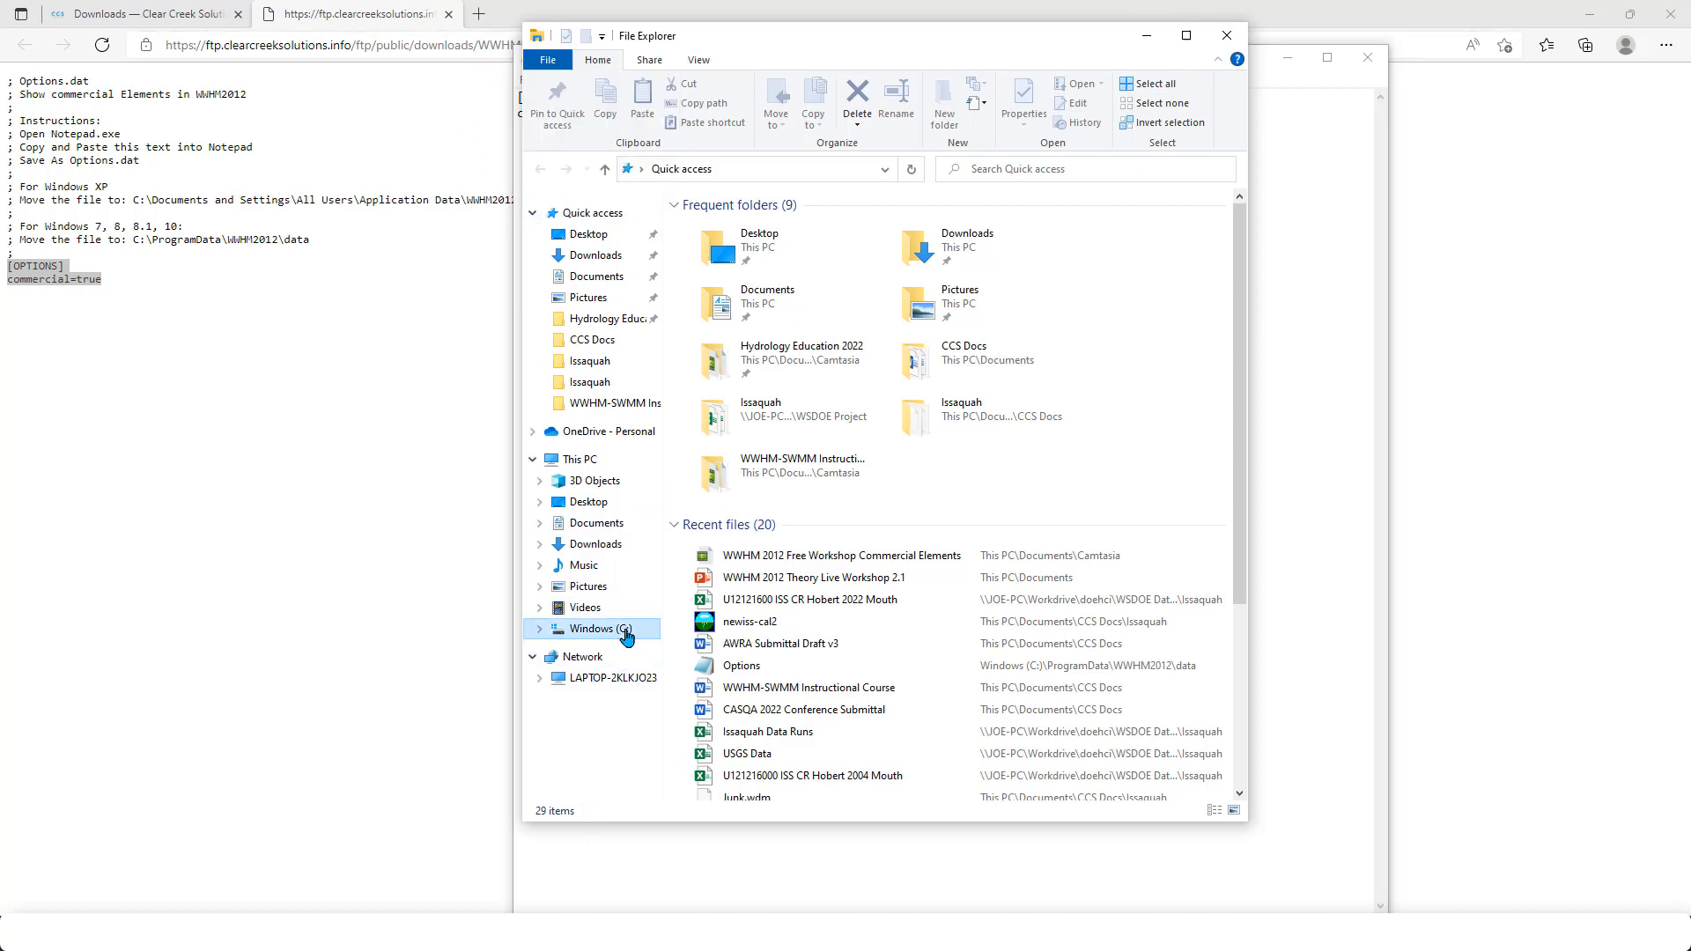
left_click_drag(992, 44, 743, 113)
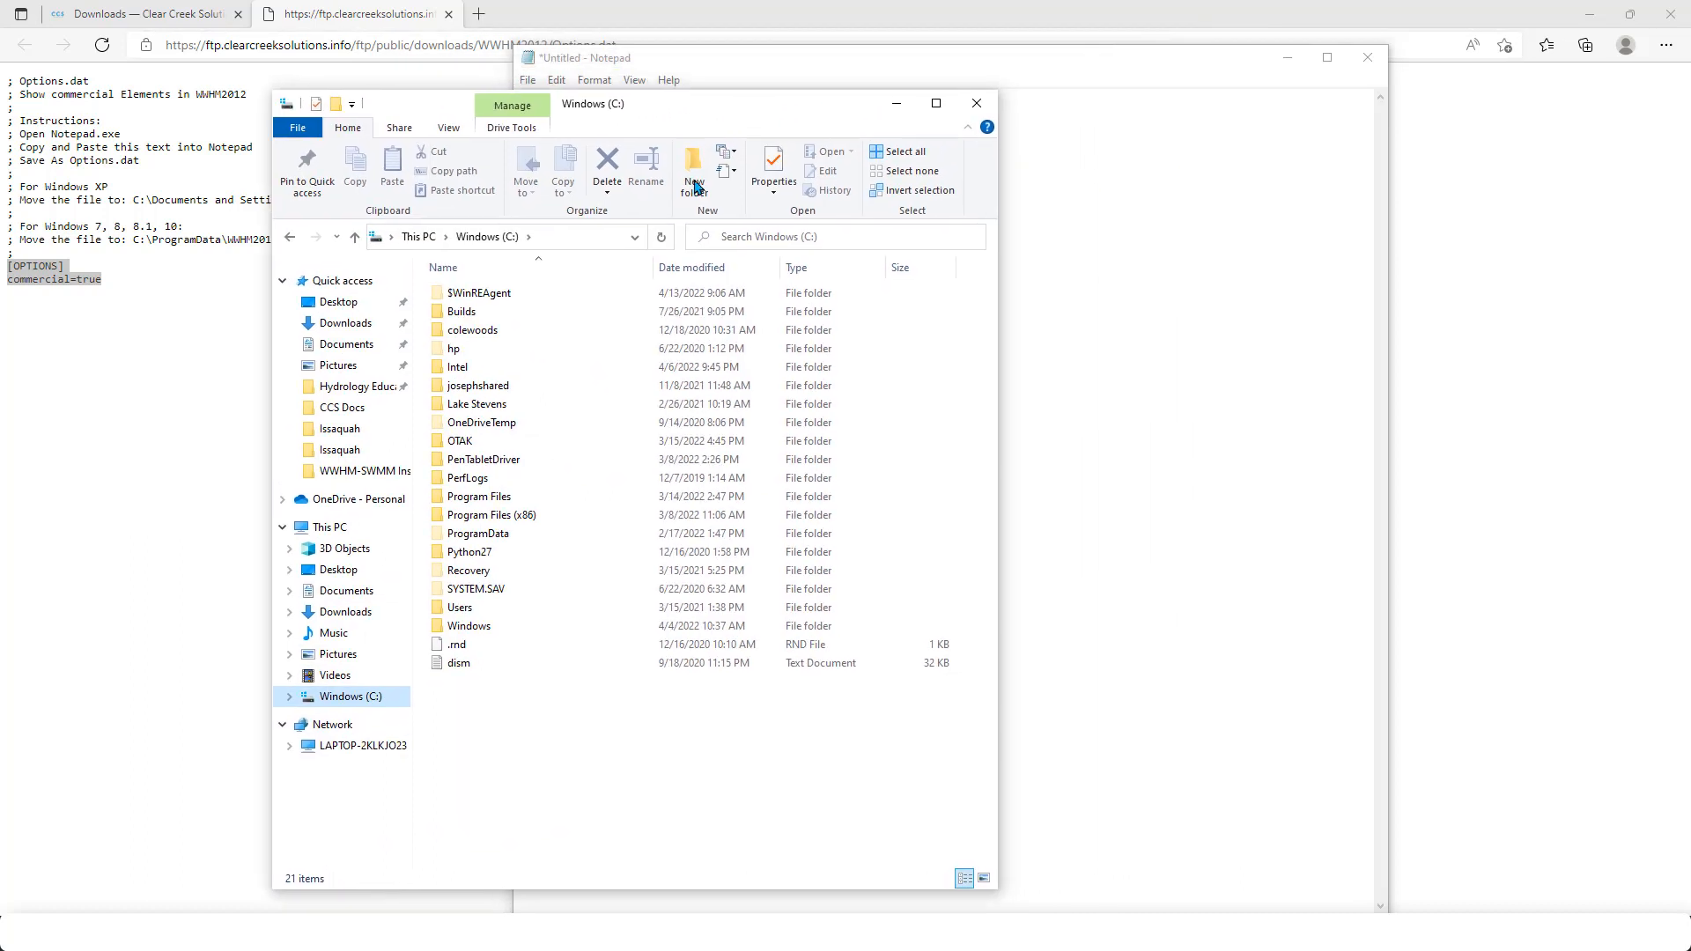
Open the ProgramData\WWHM2012\data folder, find the Options file and move the window clear of the Notepad text
left_click(443, 537)
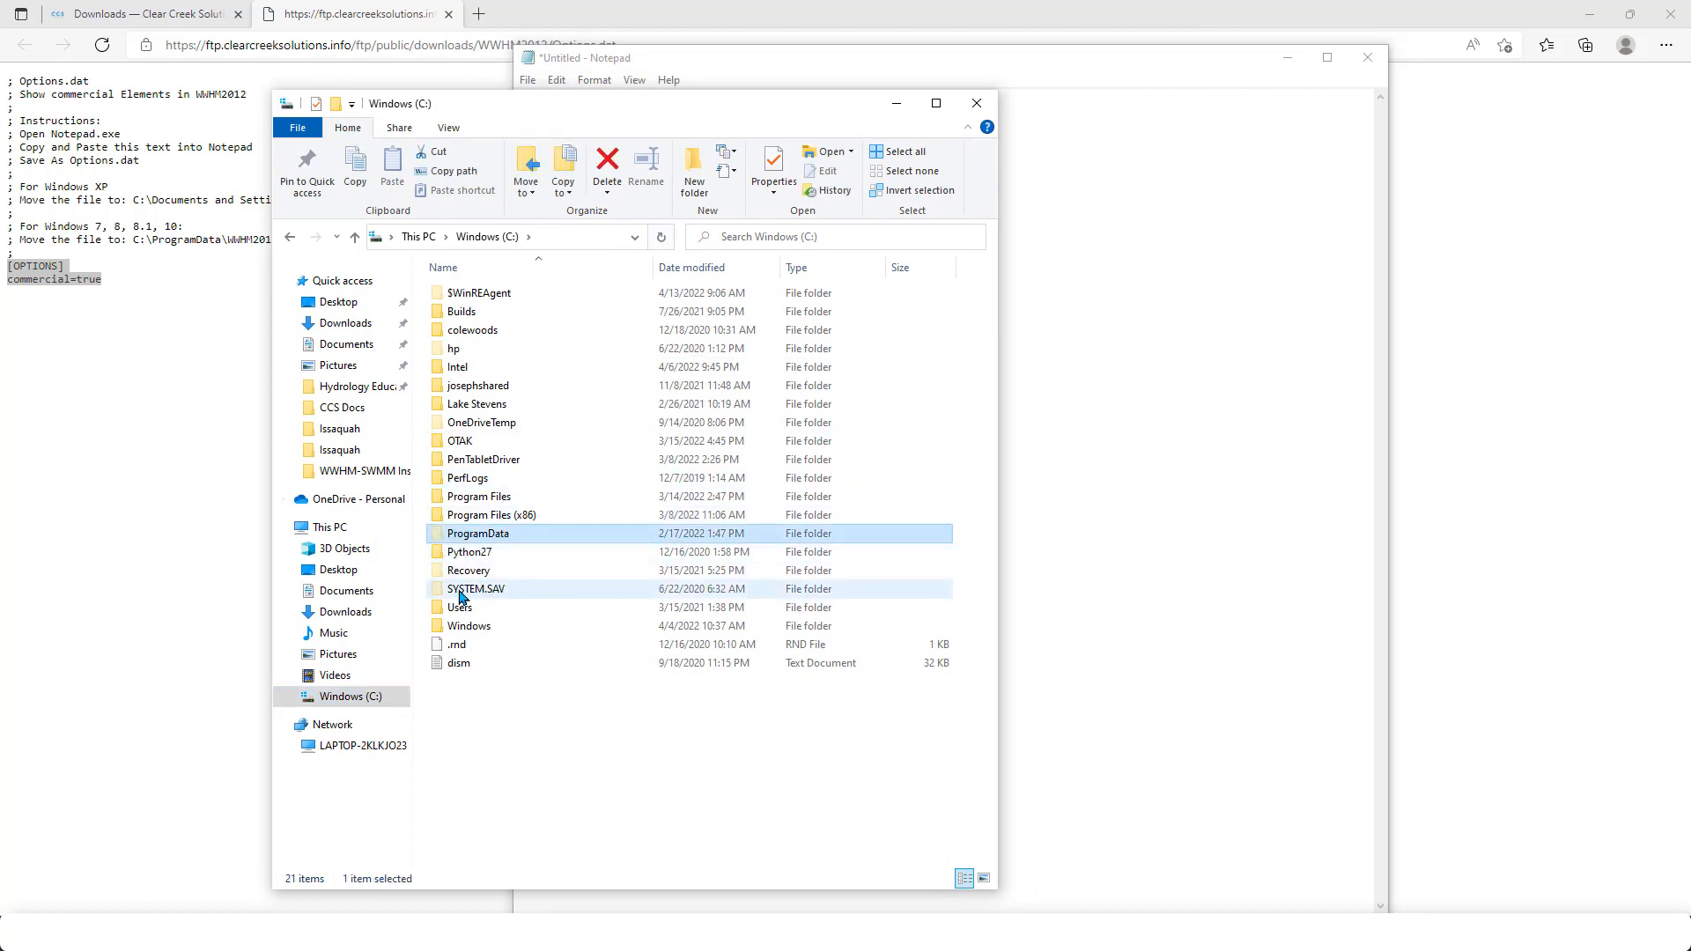
double_click(498, 537)
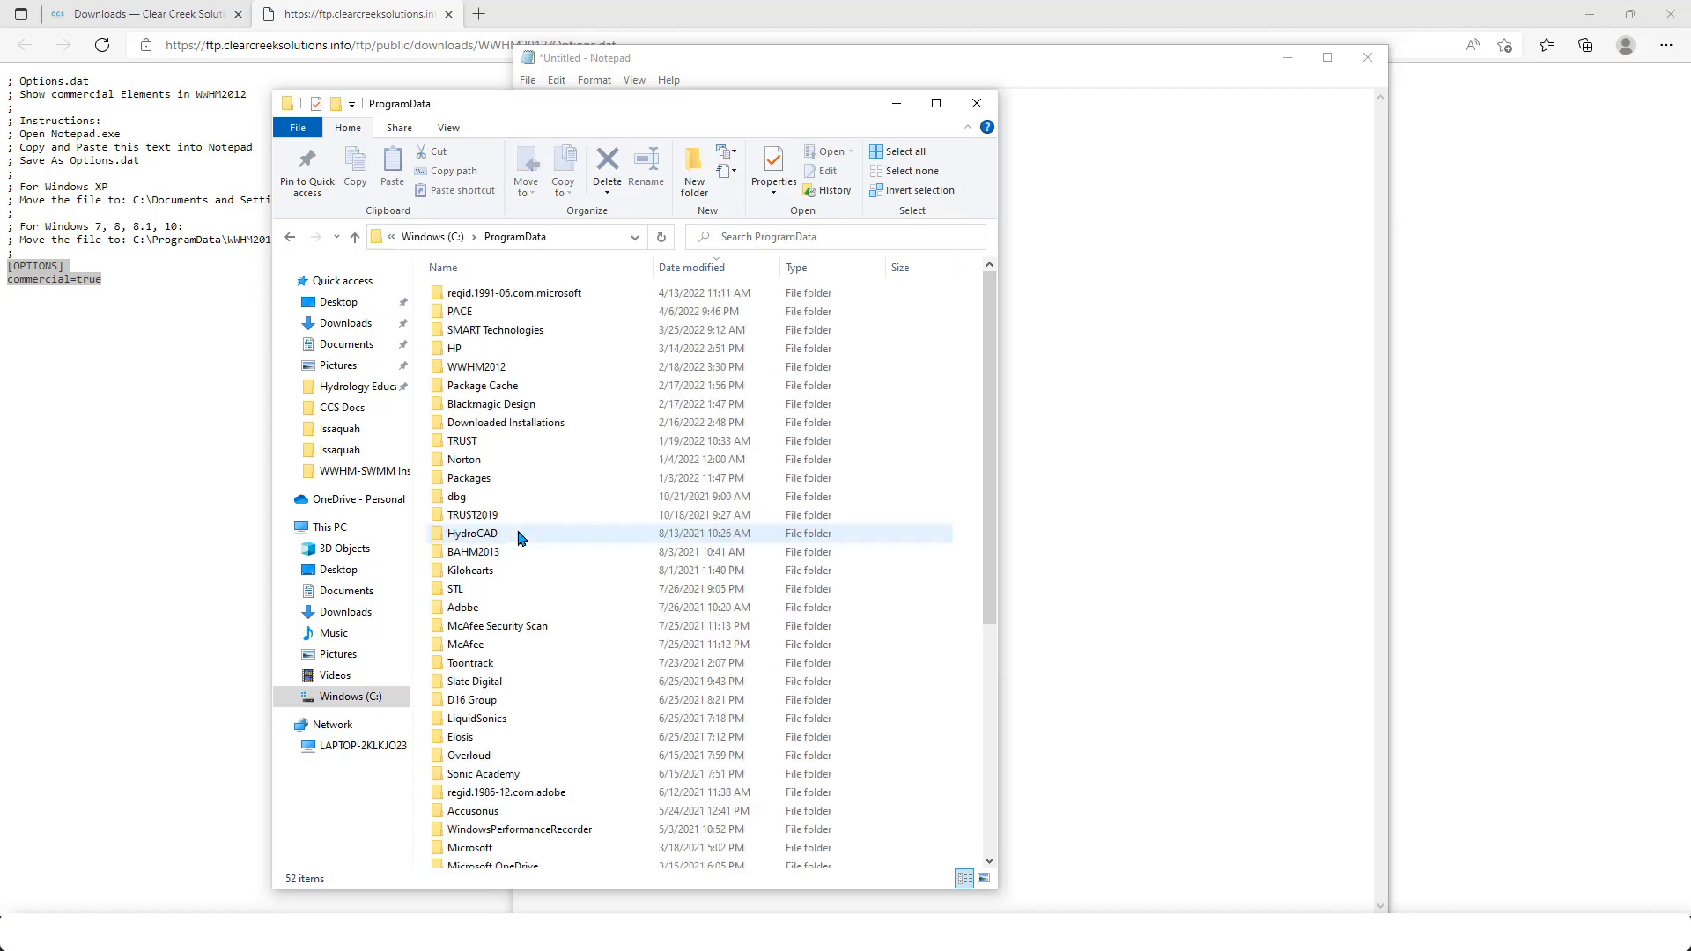
double_click(520, 367)
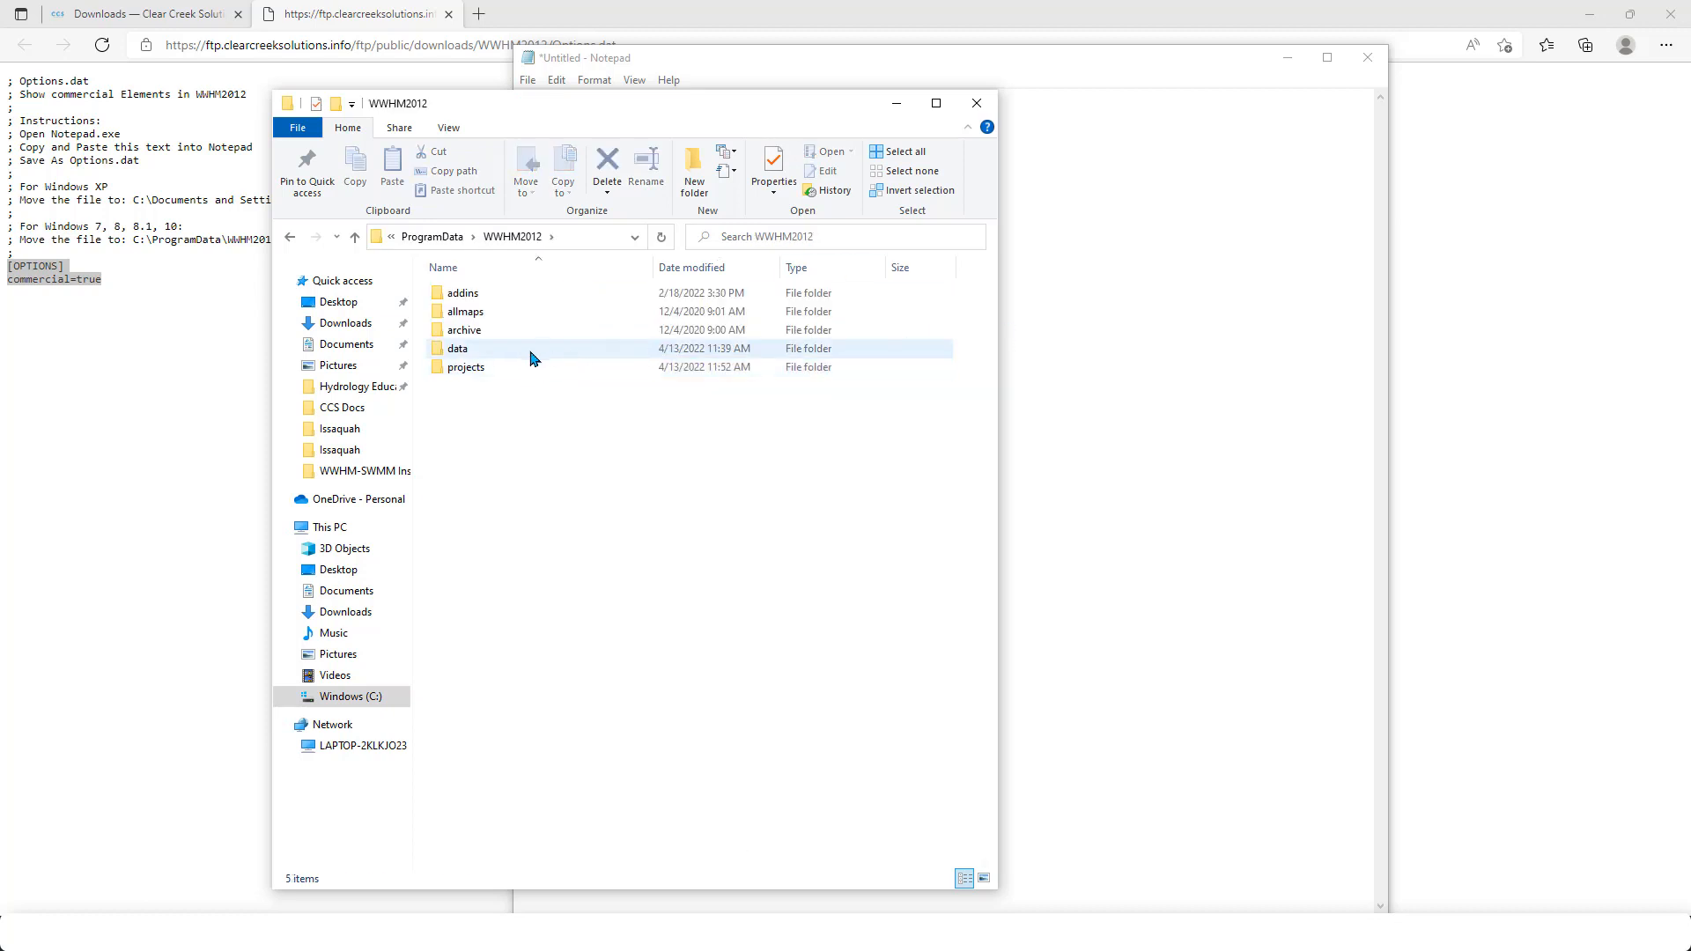
double_click(532, 352)
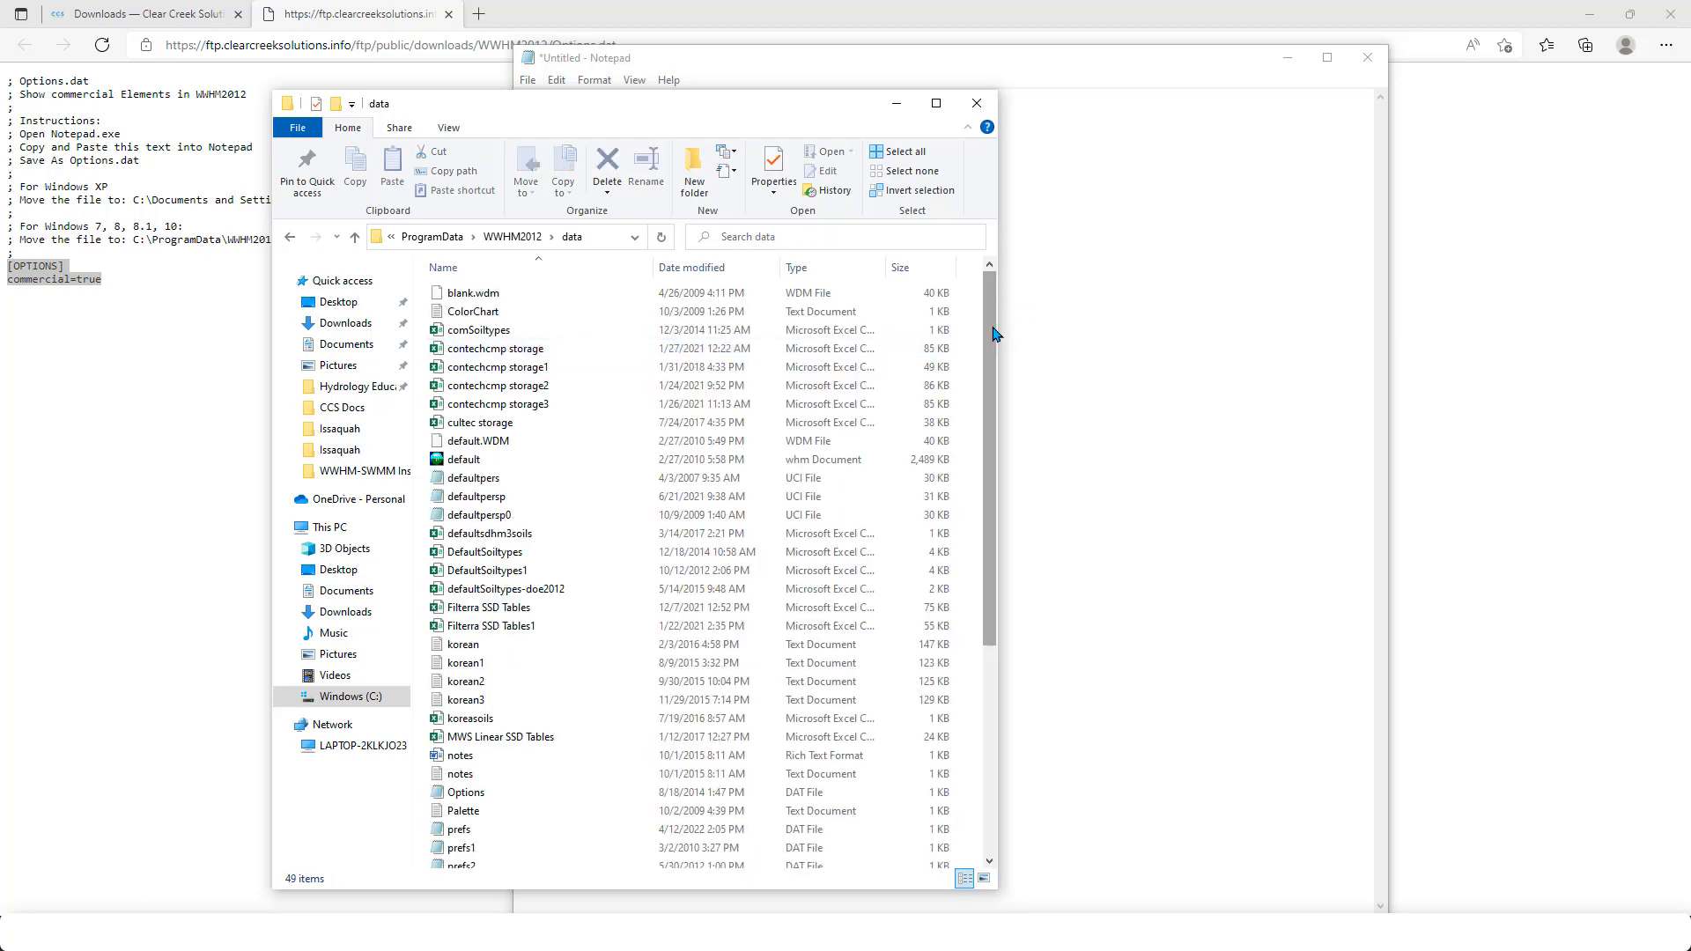
left_click_drag(989, 333, 1017, 568)
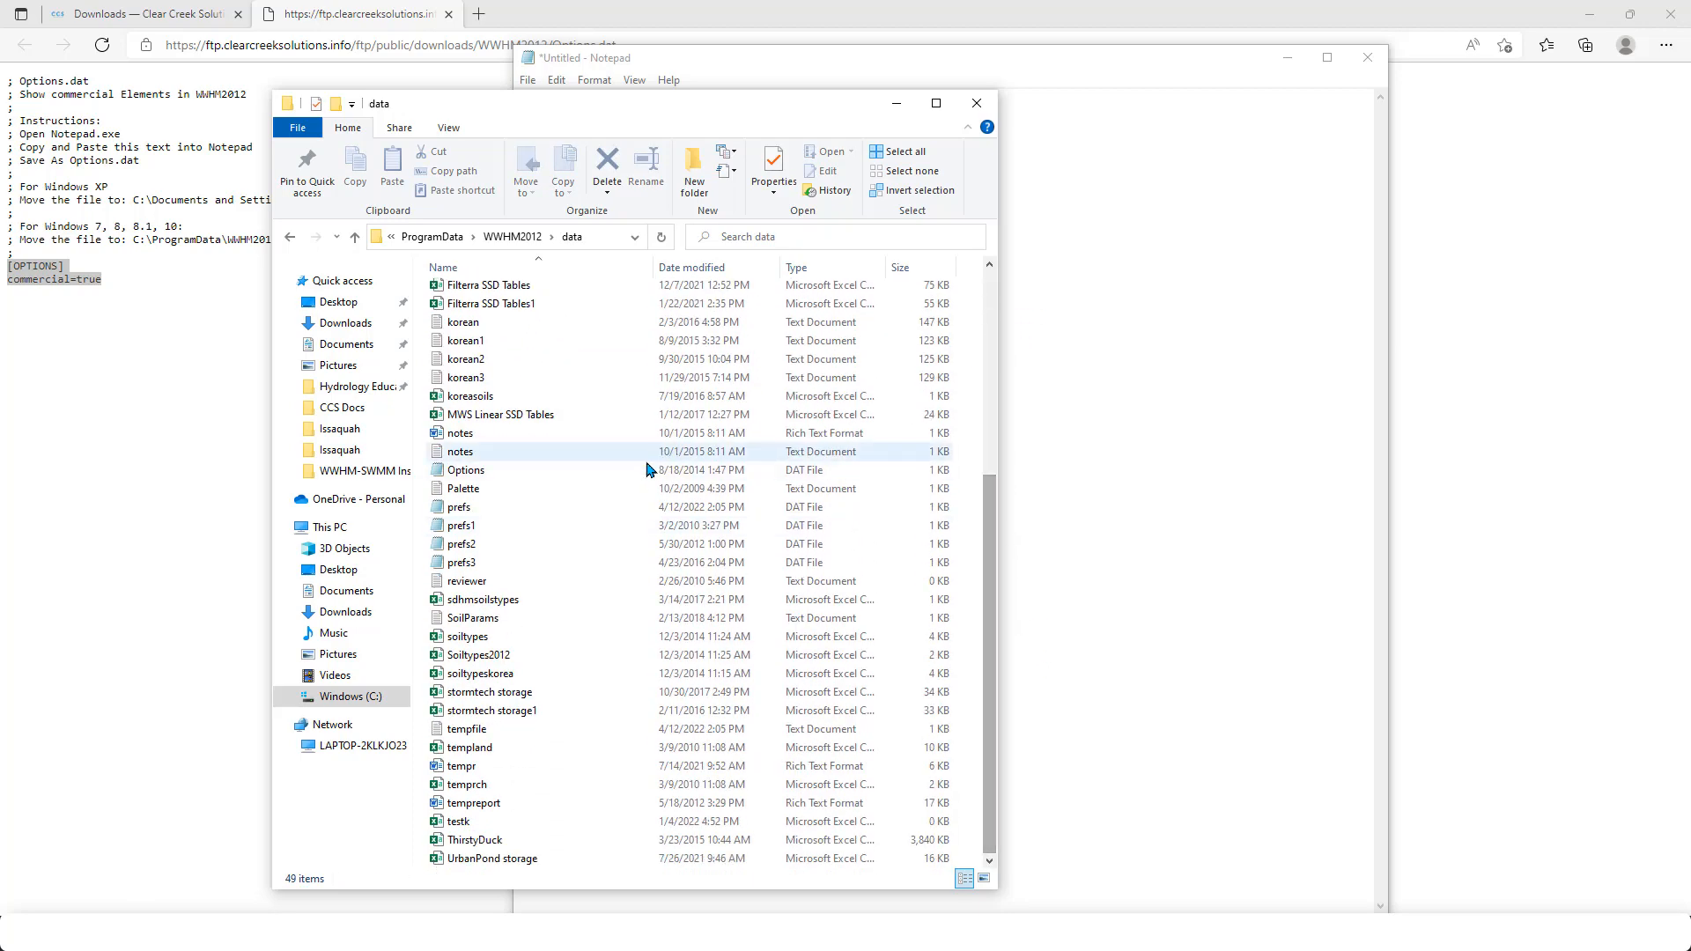
left_click_drag(629, 103, 1191, 71)
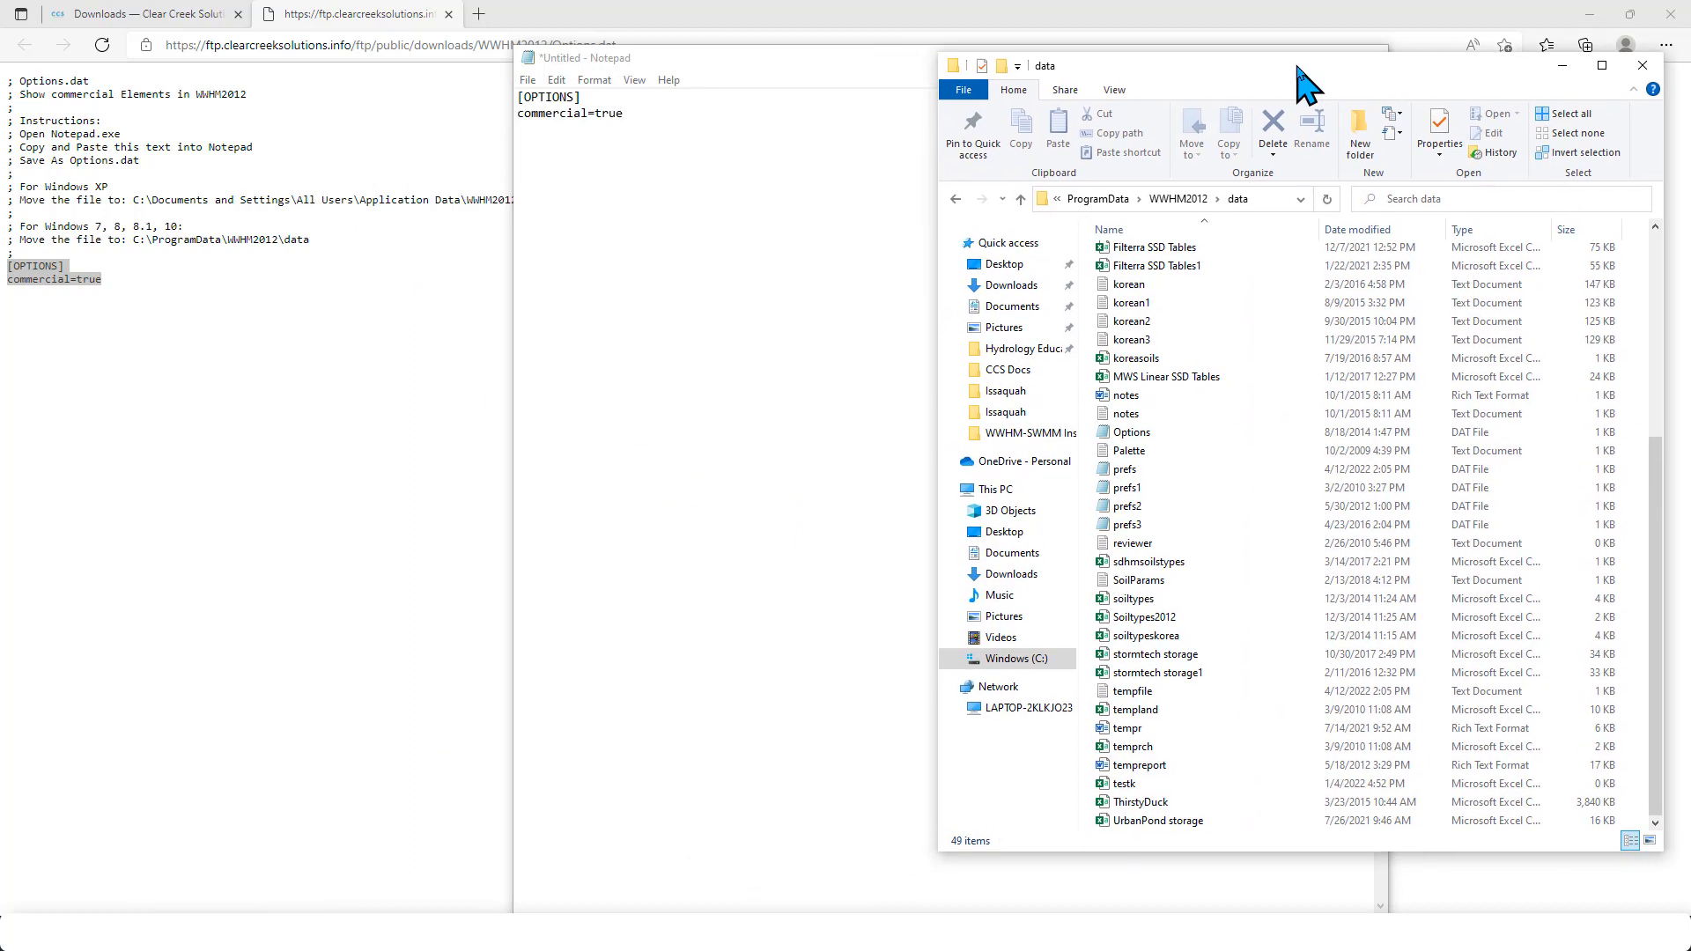
left_click(529, 81)
left_click(573, 179)
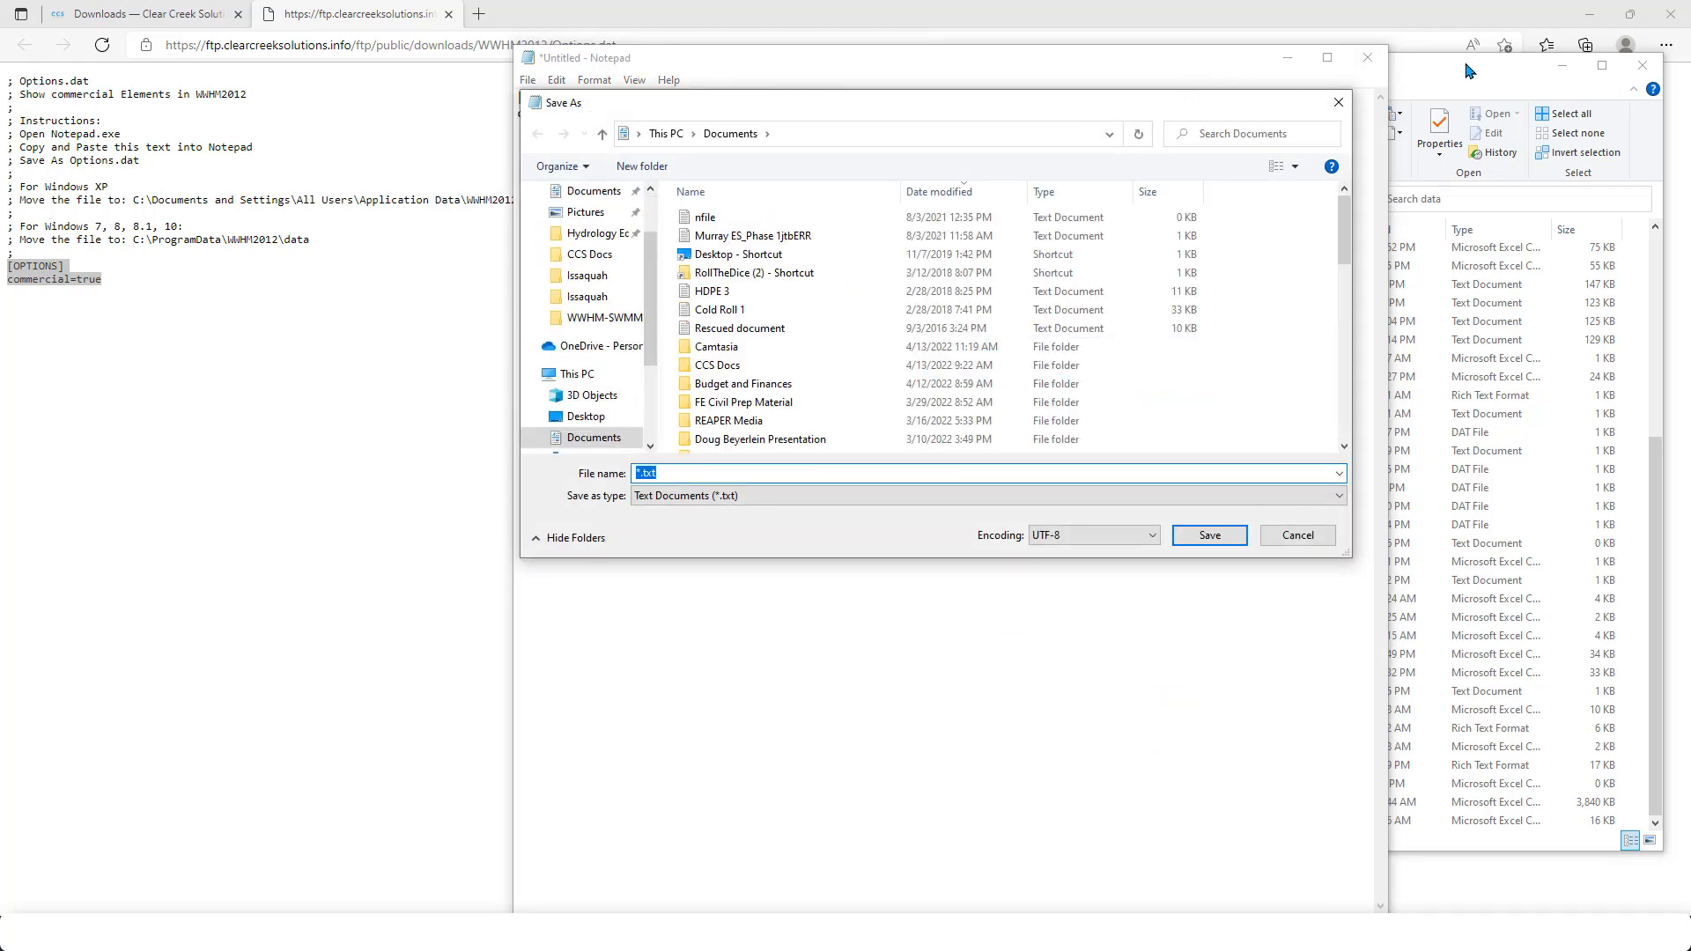
left_click(1339, 102)
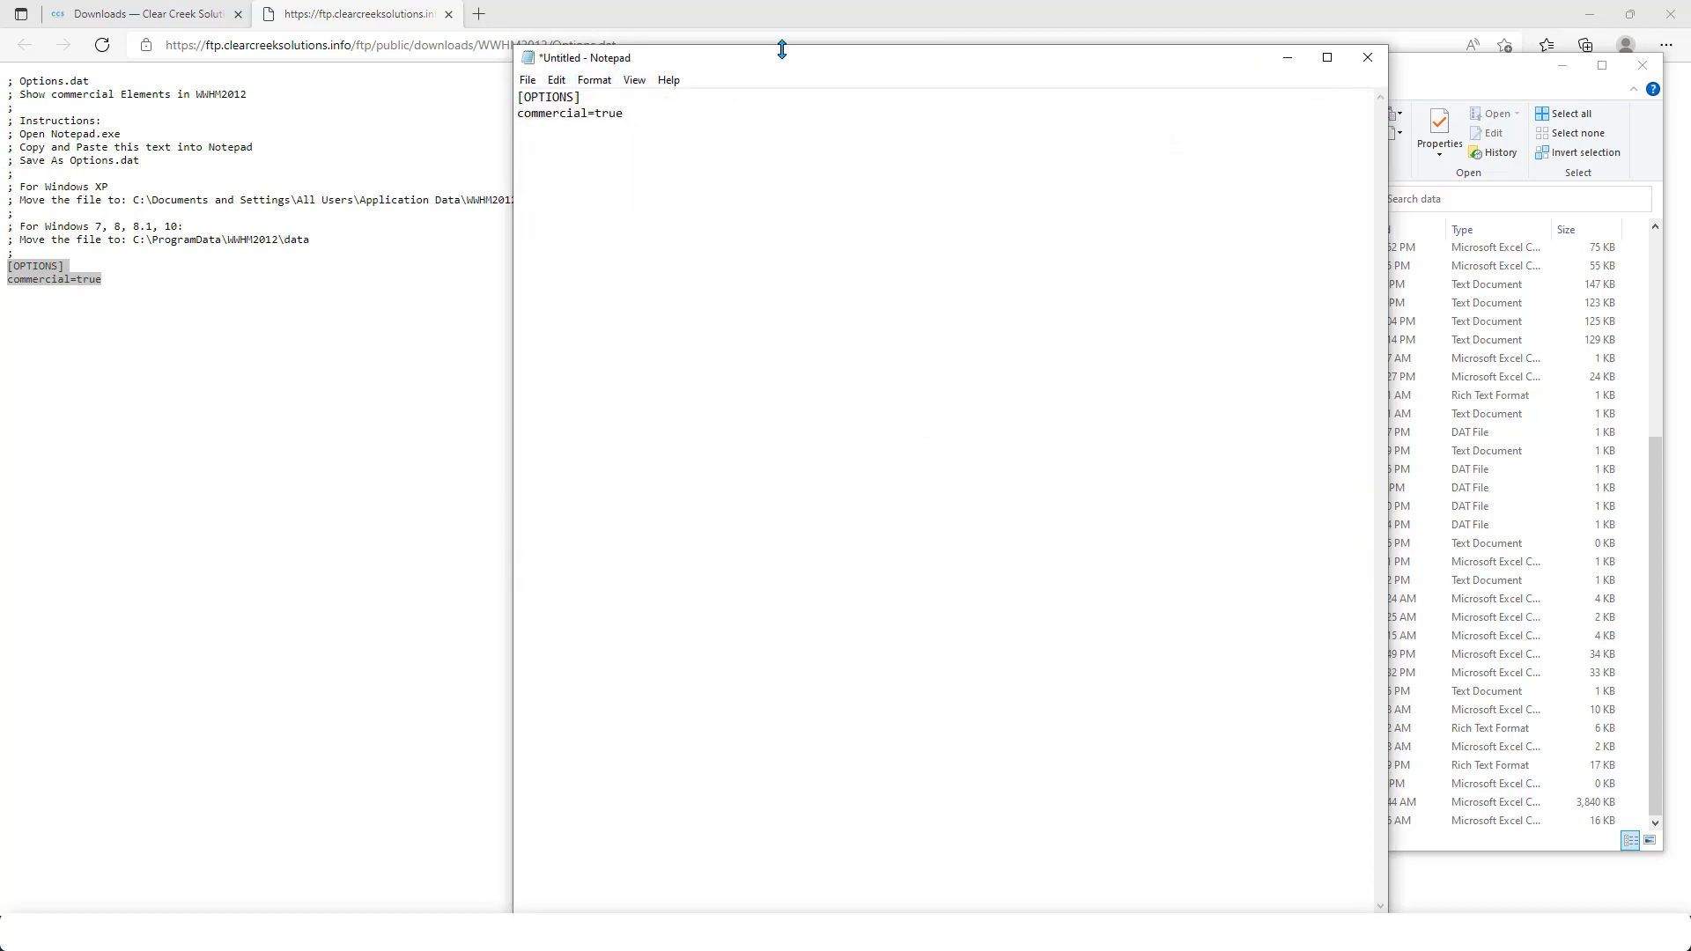
Place the untitled Notepad window beside the data folder, open the existing Options file to view its contents, and close it
left_click_drag(779, 68, 578, 81)
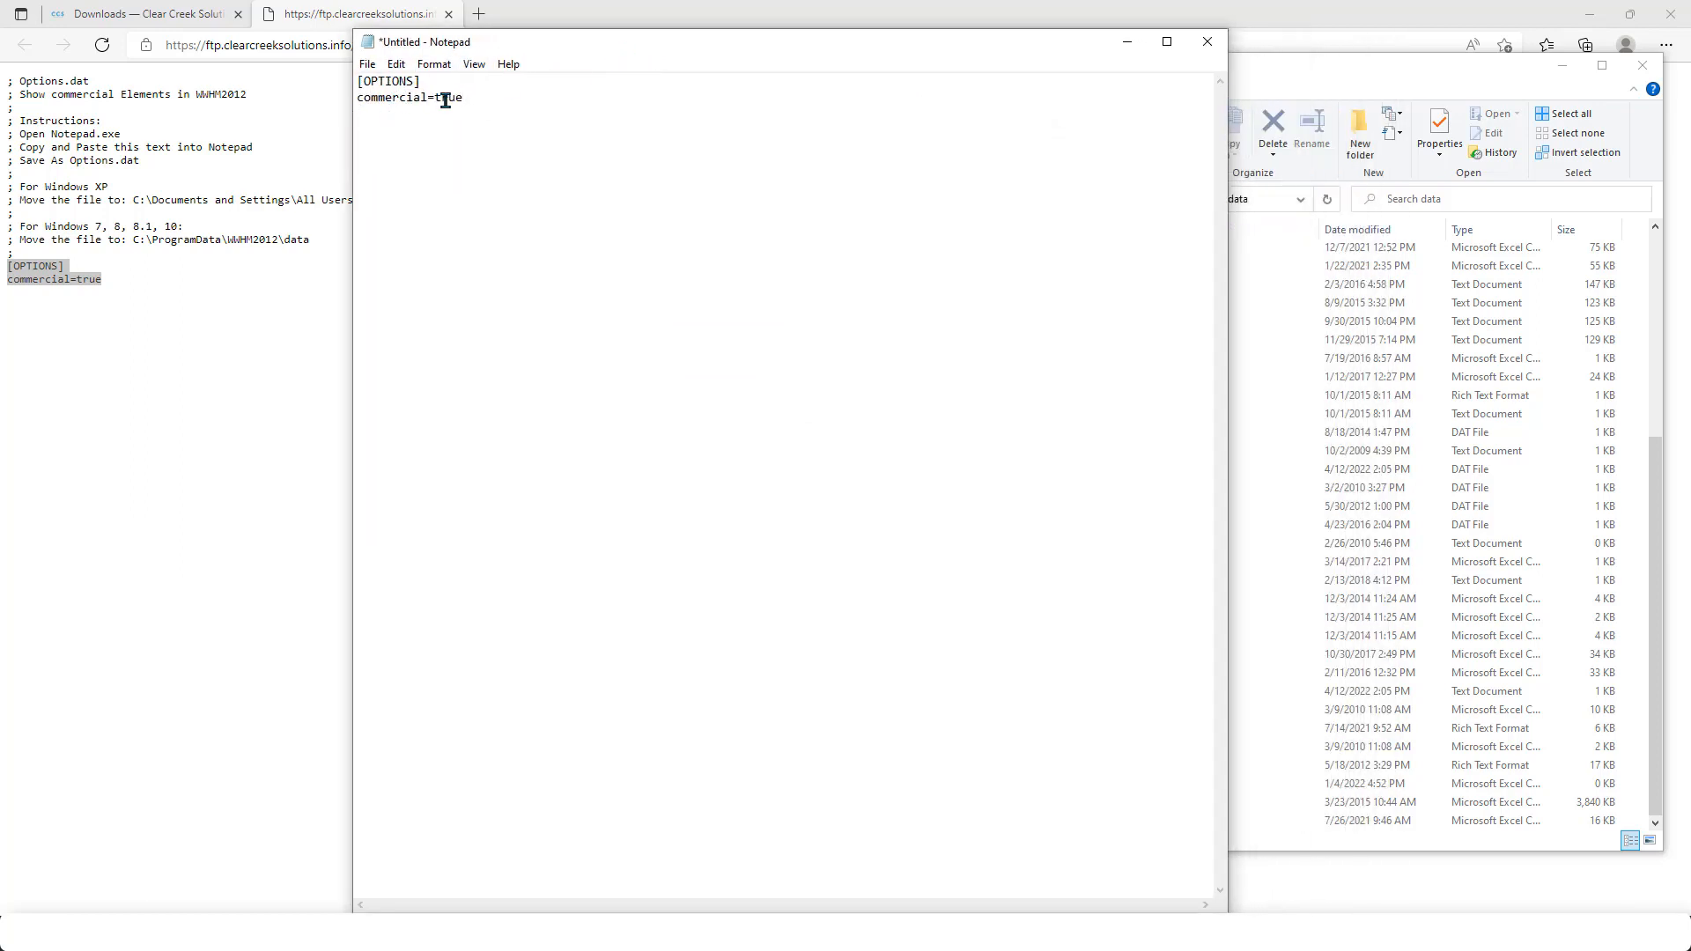
left_click_drag(518, 53, 164, 58)
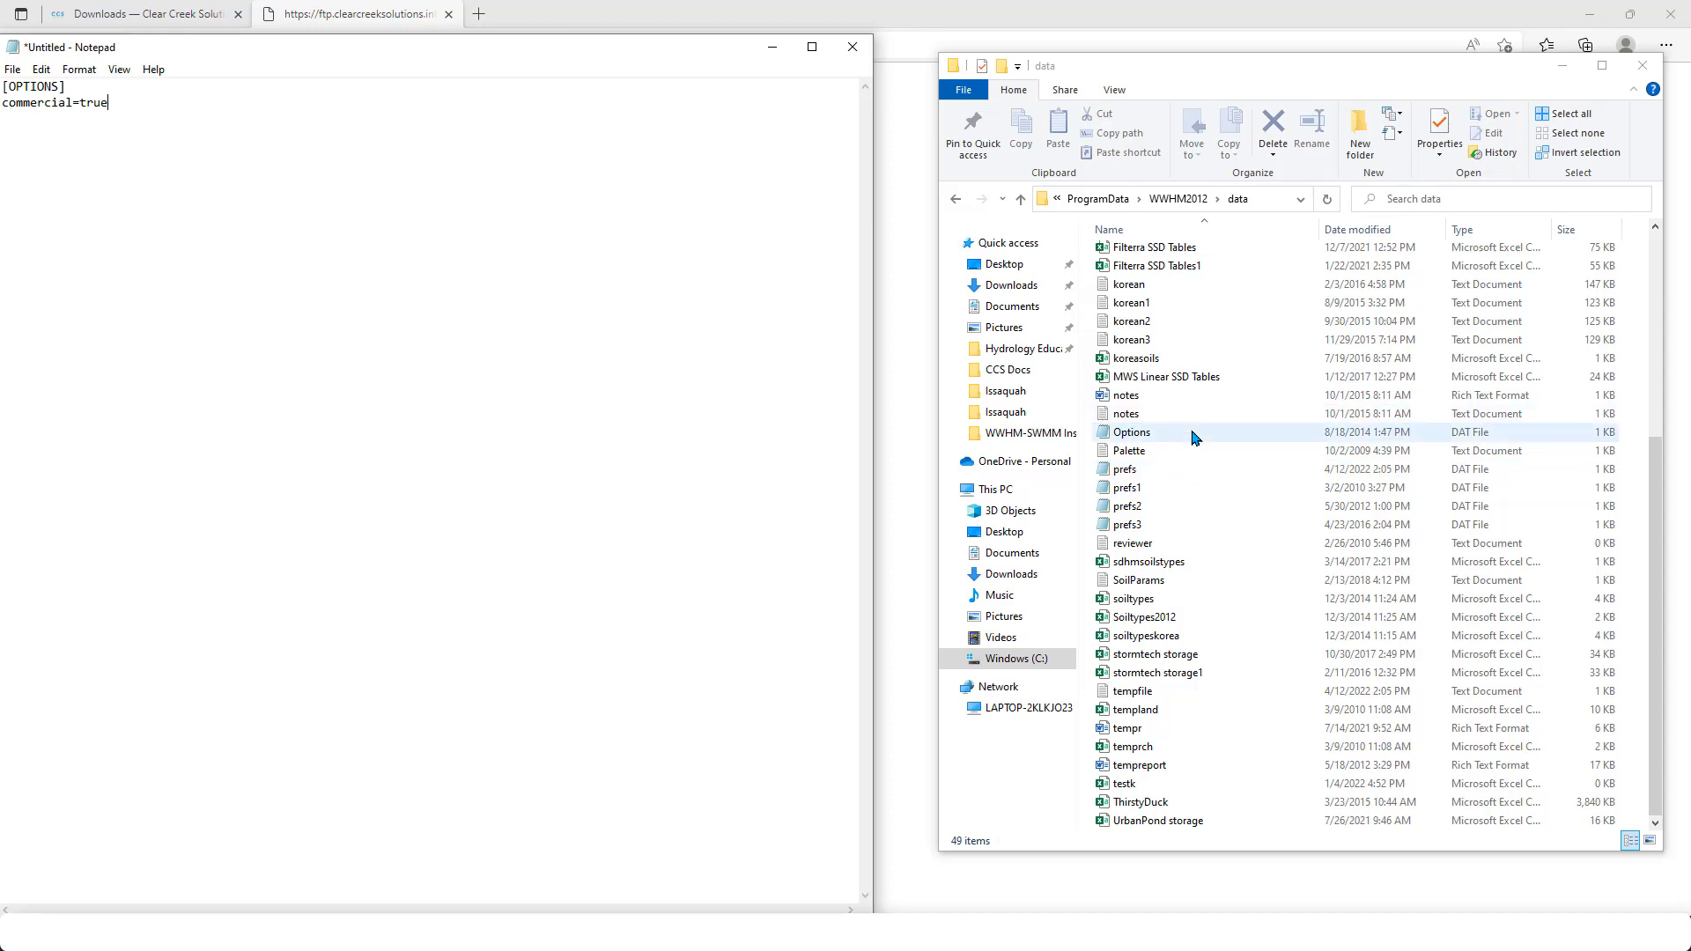
double_click(1193, 434)
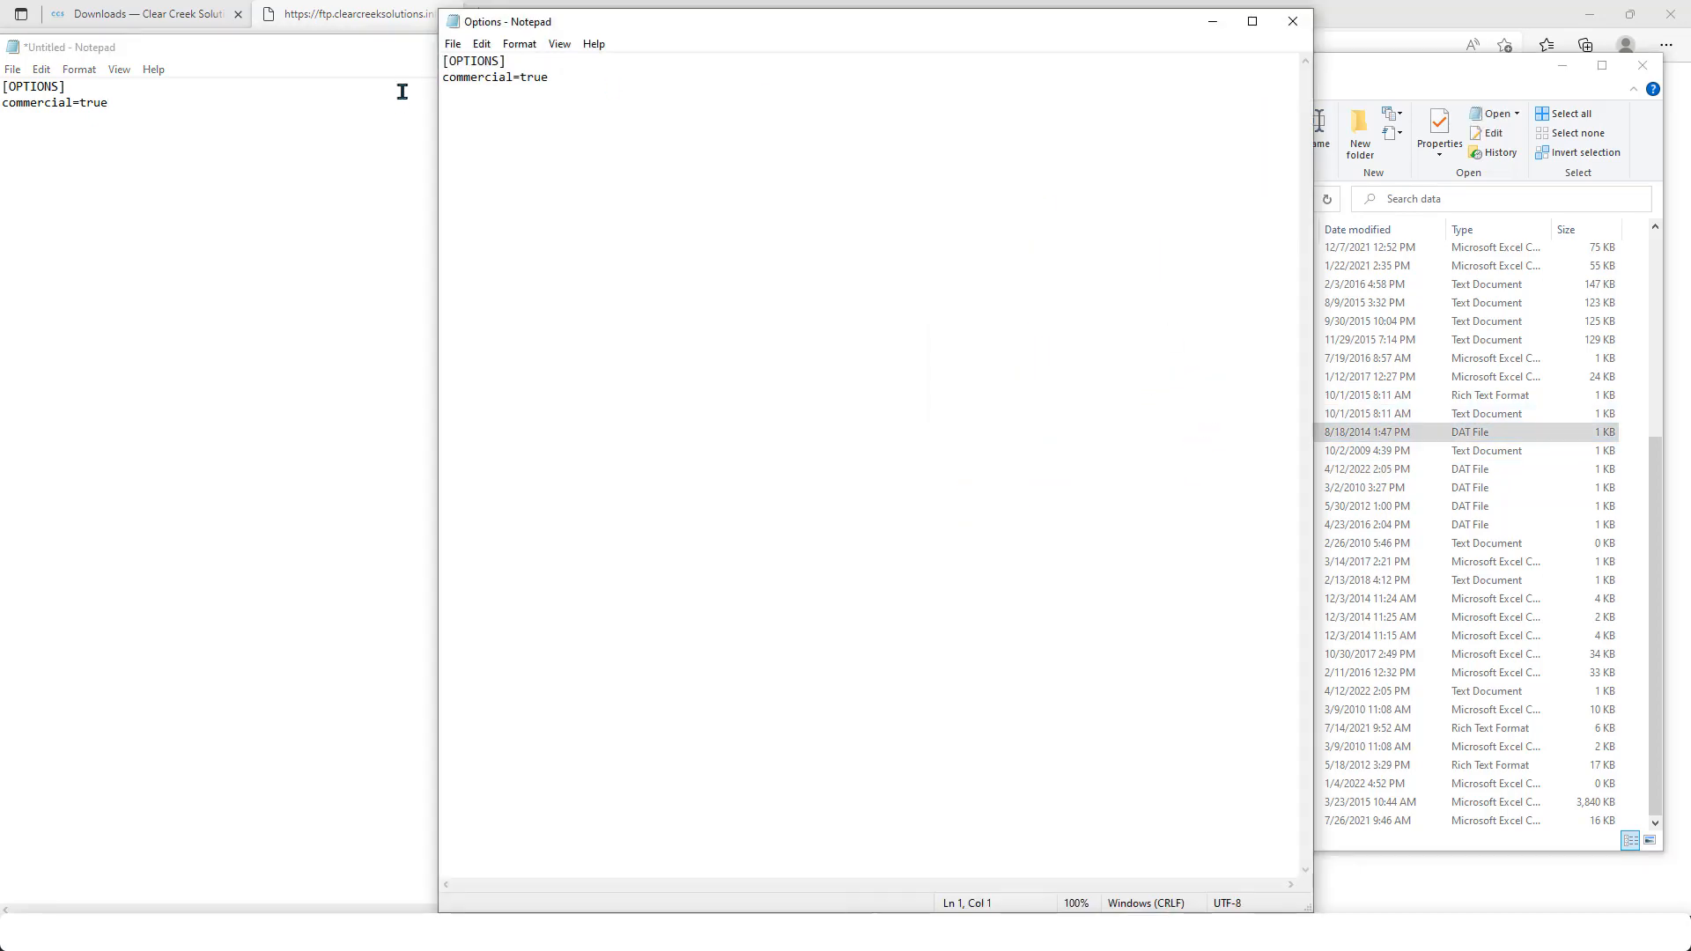
left_click(1292, 21)
Minimize the data folder and untitled Notepad windows and return to the Clear Creek Solutions Downloads page
left_click_drag(1364, 76, 1084, 87)
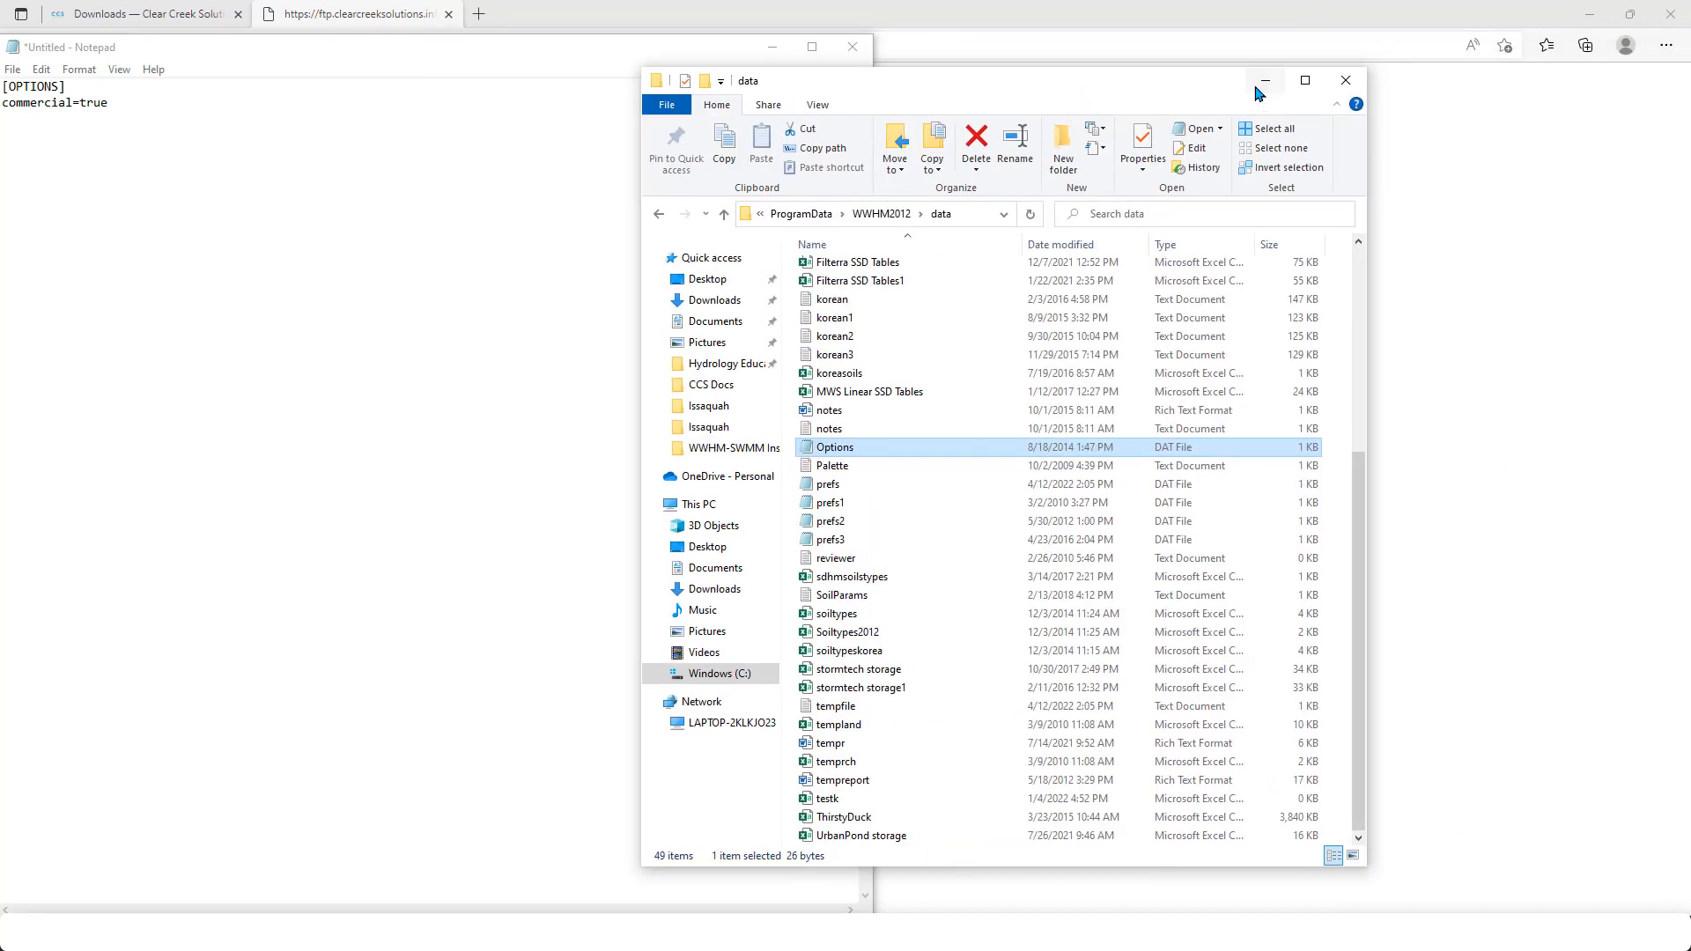
left_click(1278, 77)
left_click_drag(710, 57, 872, 70)
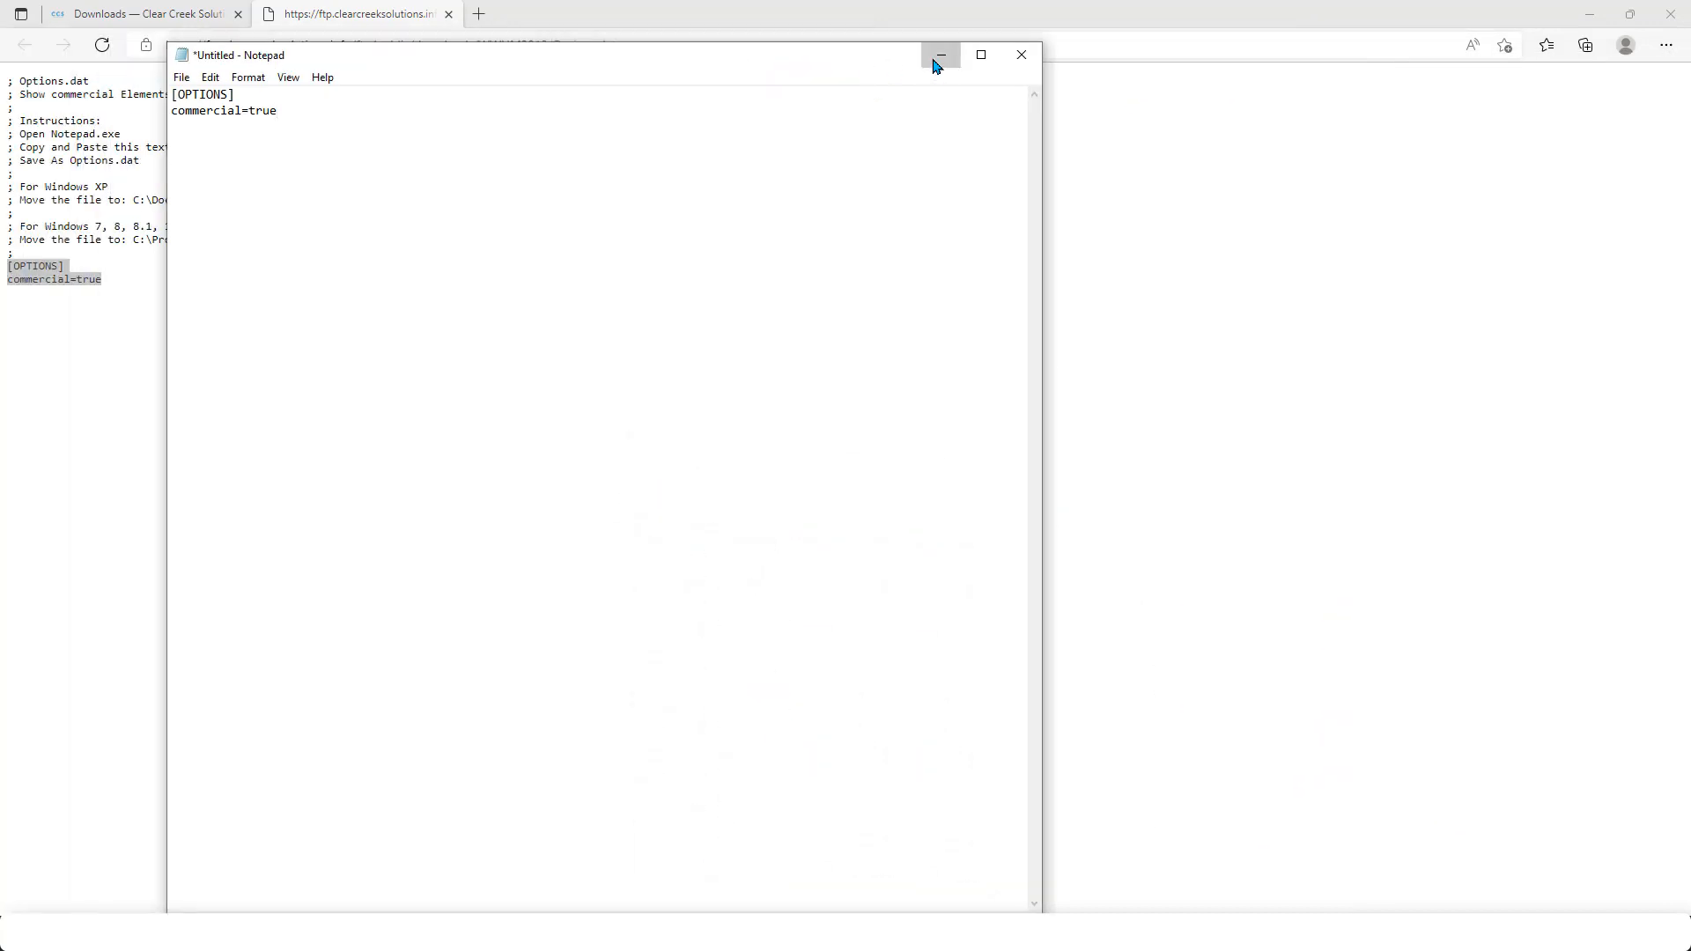
left_click(940, 55)
left_click(174, 21)
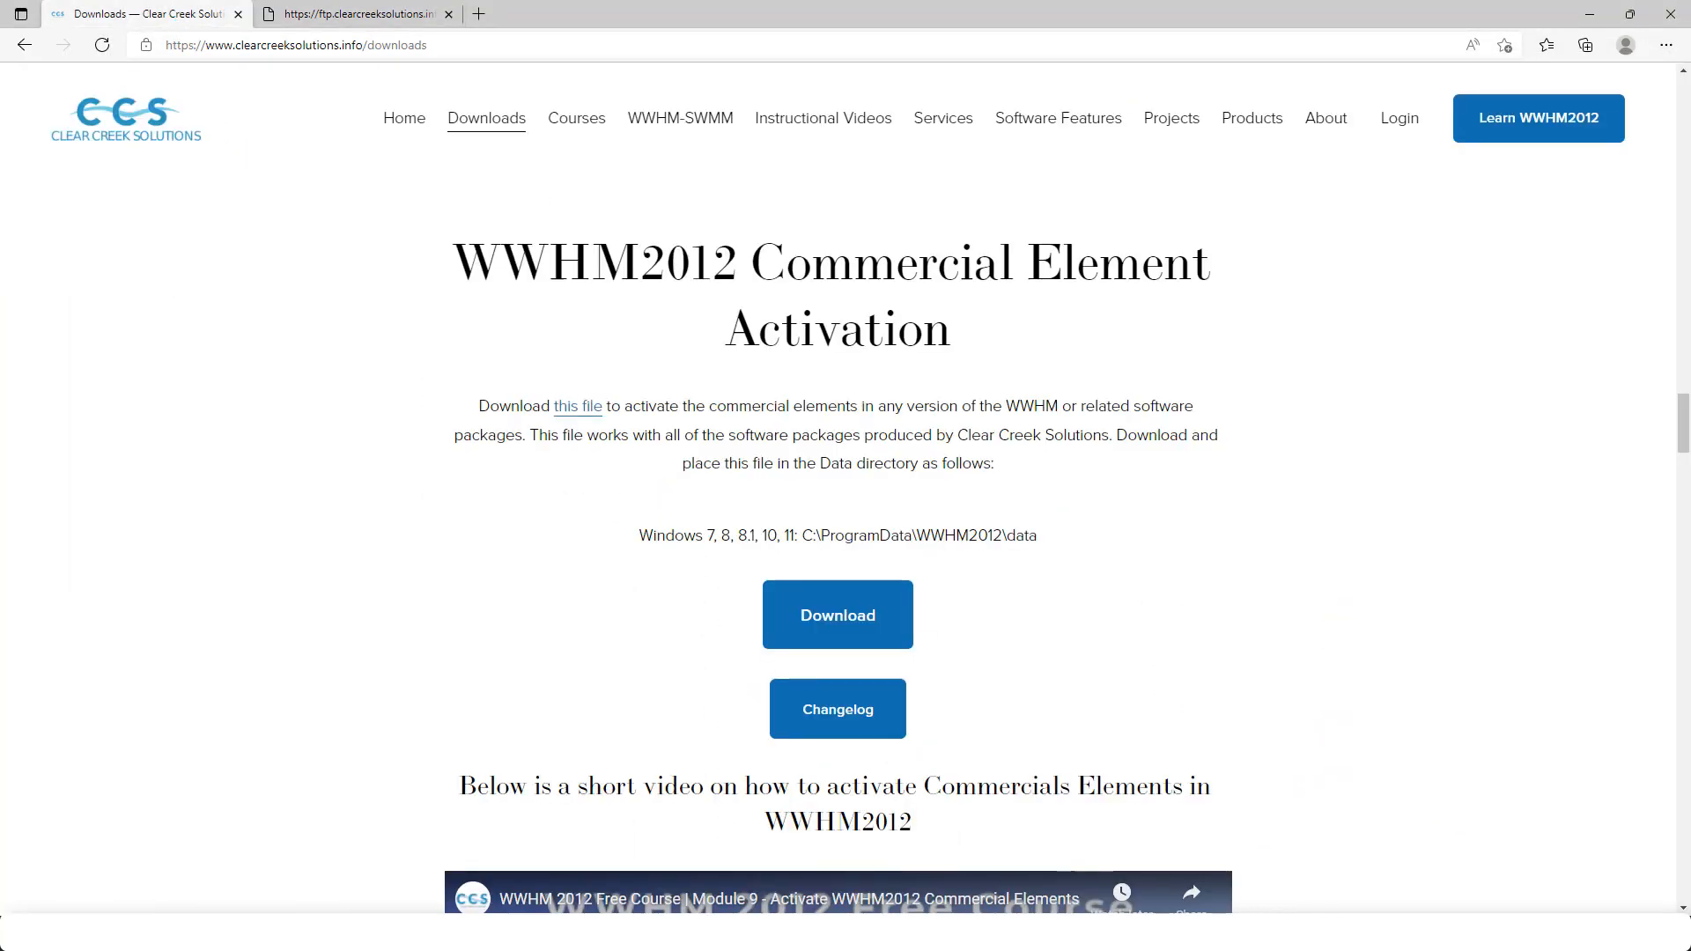
Switch to the Teams meeting window and share the entire screen with the participants
mouse_move(924, 932)
left_click(947, 860)
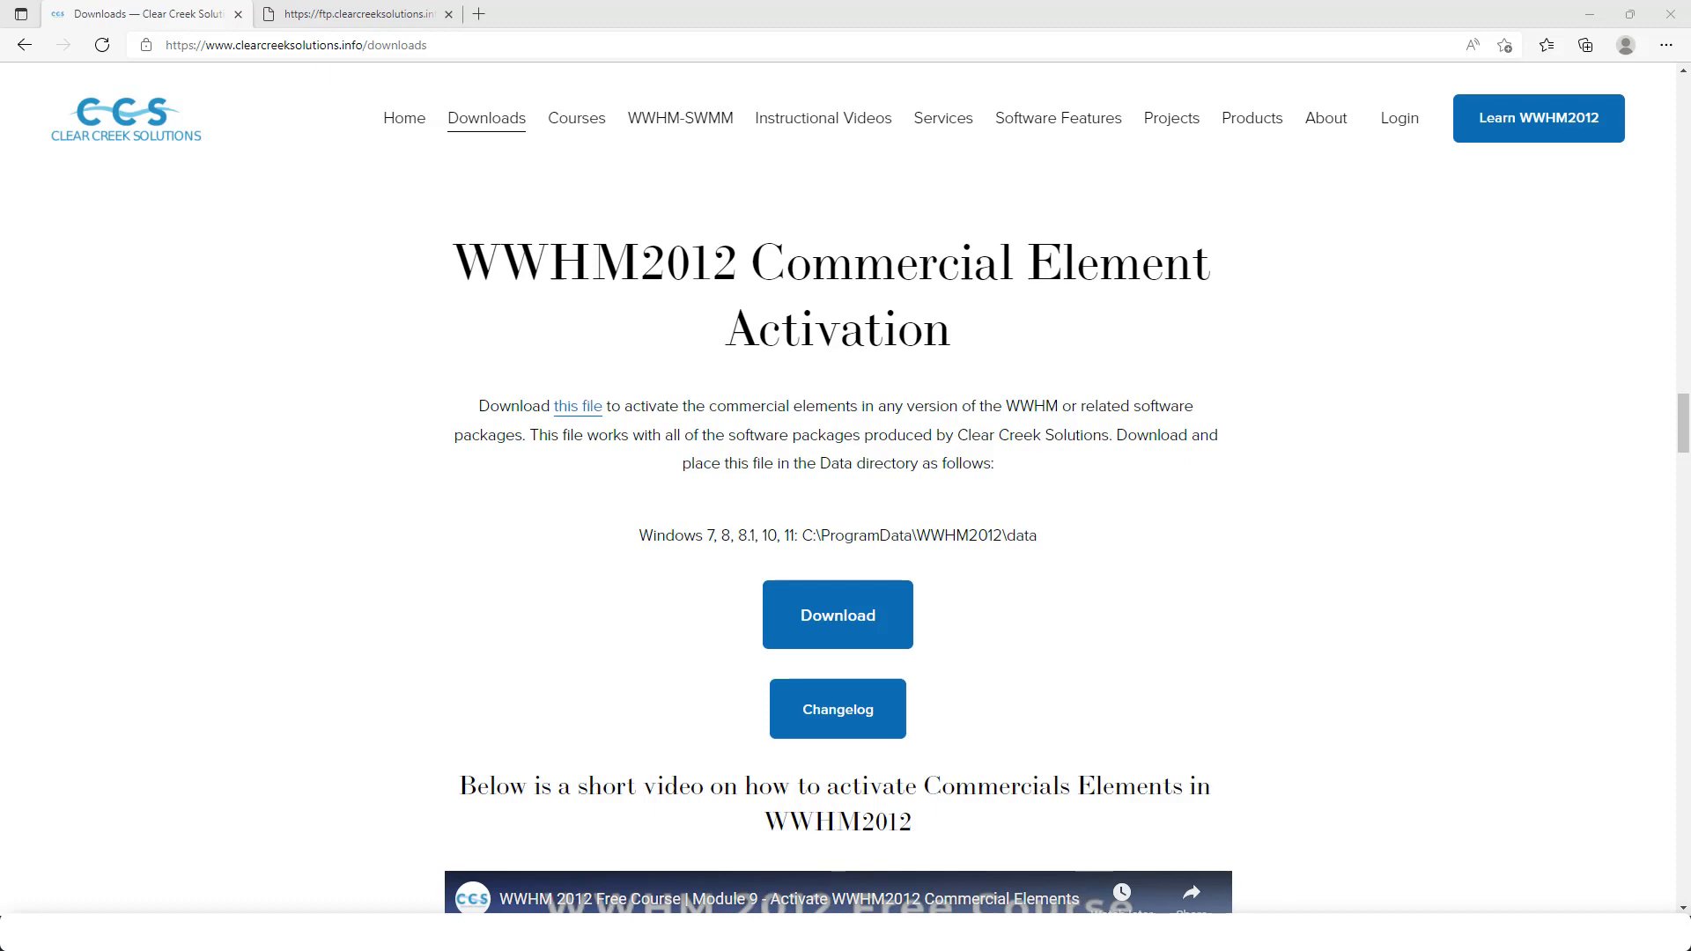
left_click(1572, 883)
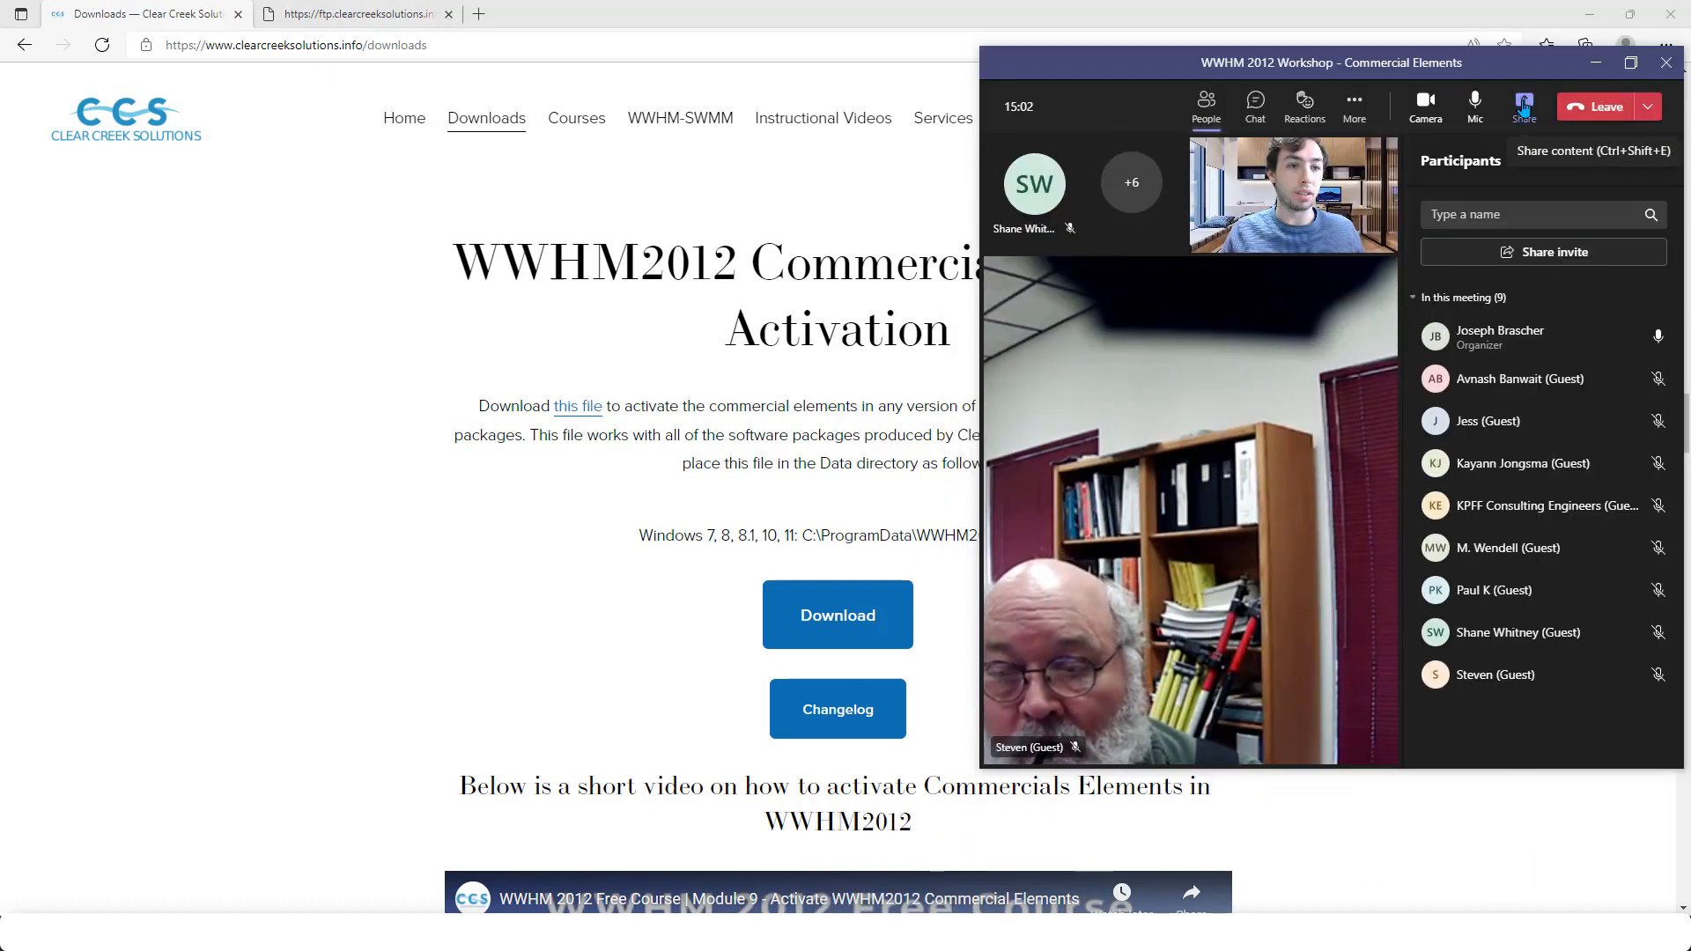
left_click(1525, 107)
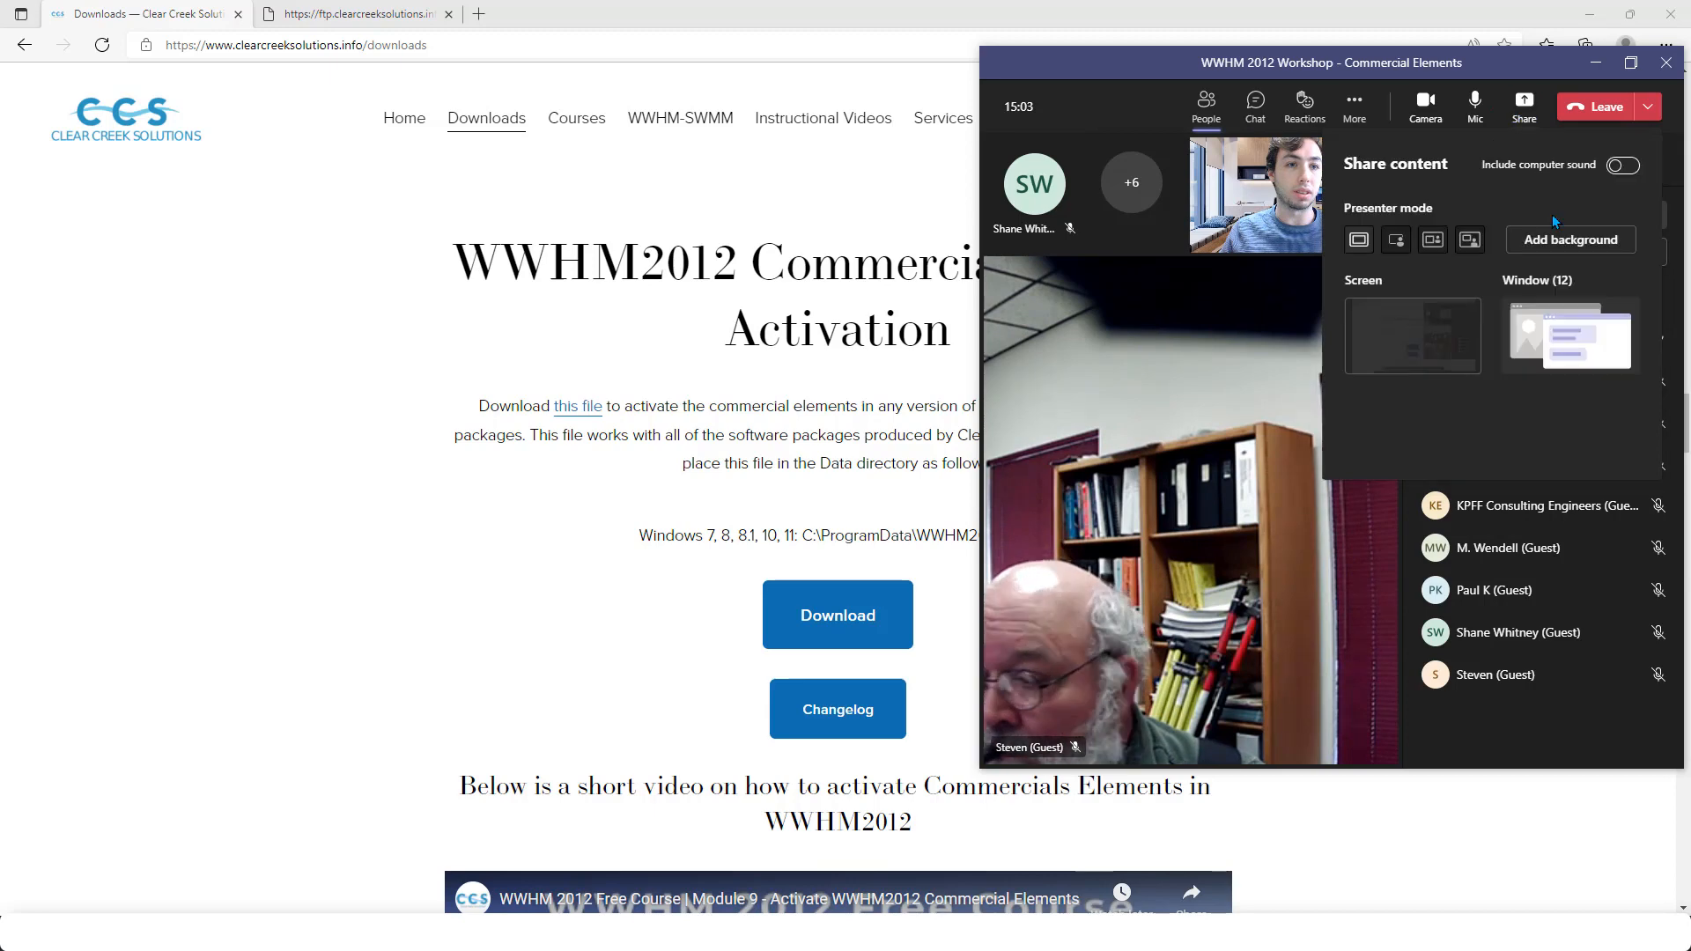
left_click(1429, 351)
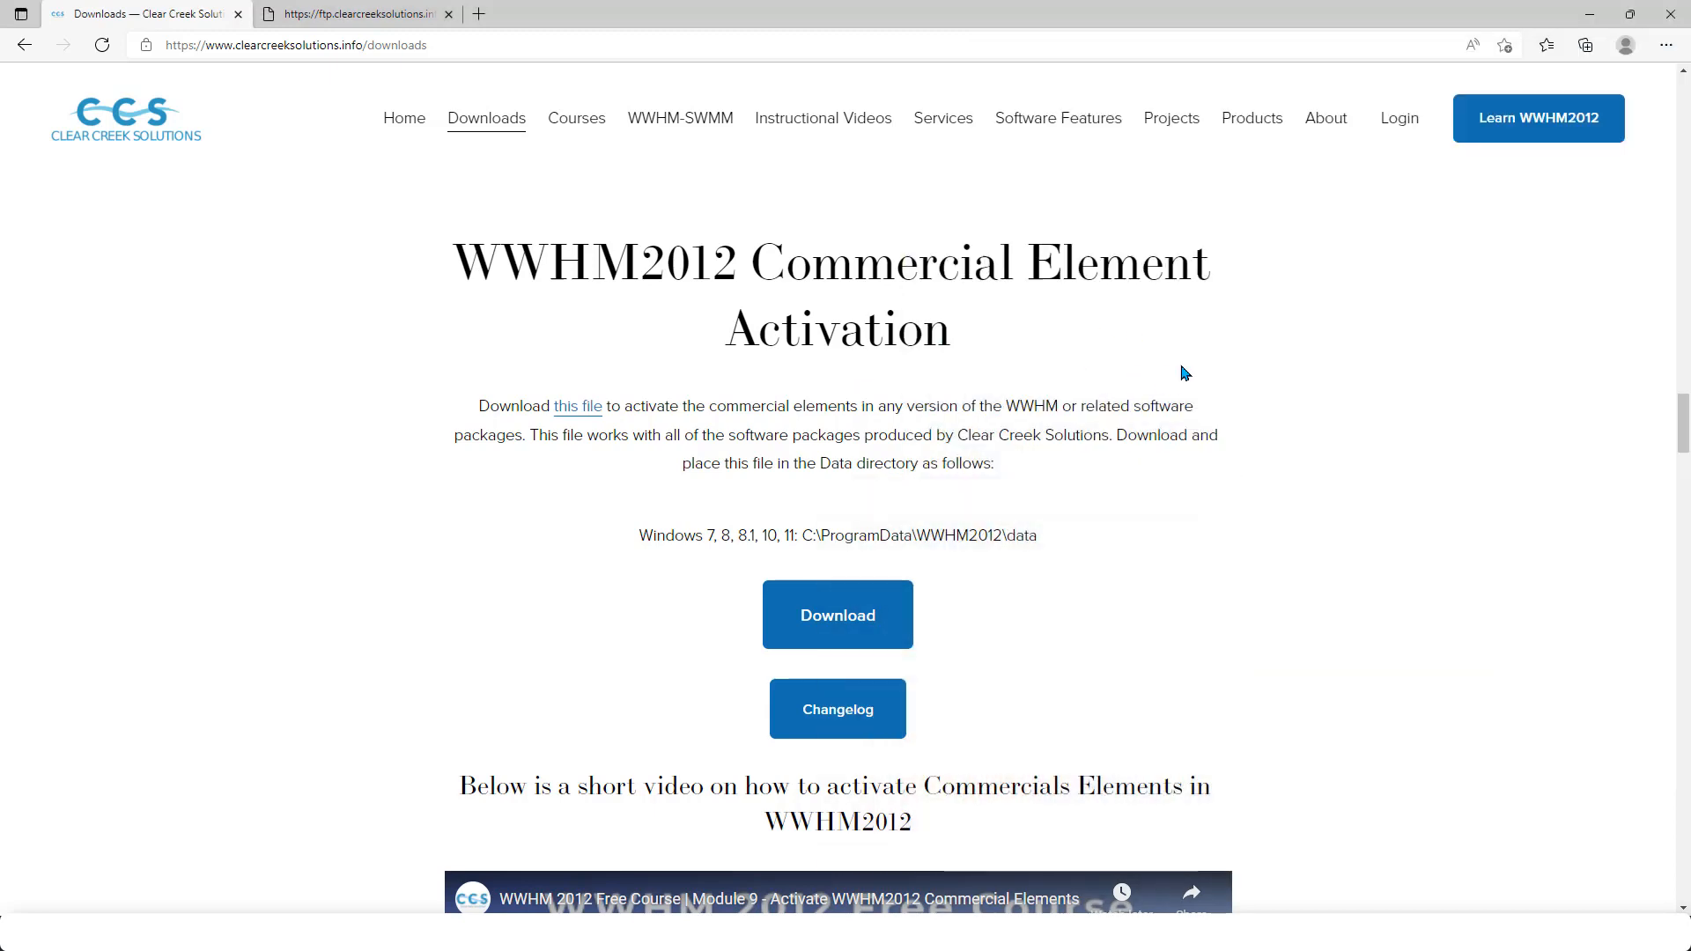
View the Options.dat text from its open page and from the Downloads page's download link, highlighting the [OPTIONS] and commercial=true lines
left_click(372, 23)
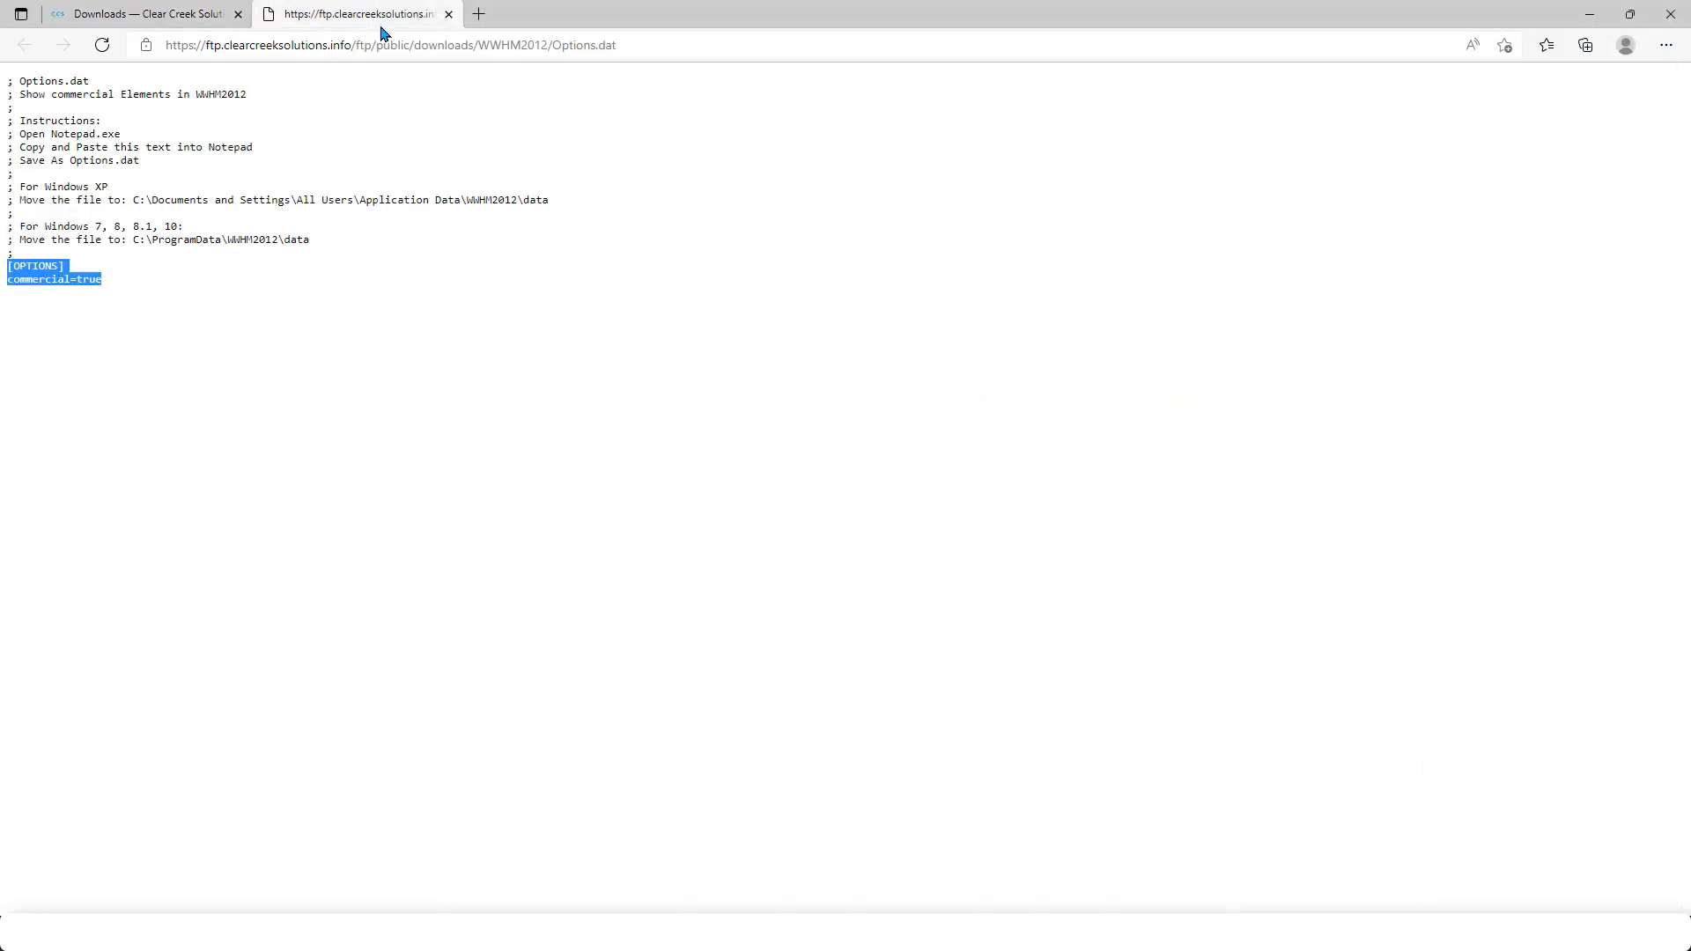
left_click(137, 276)
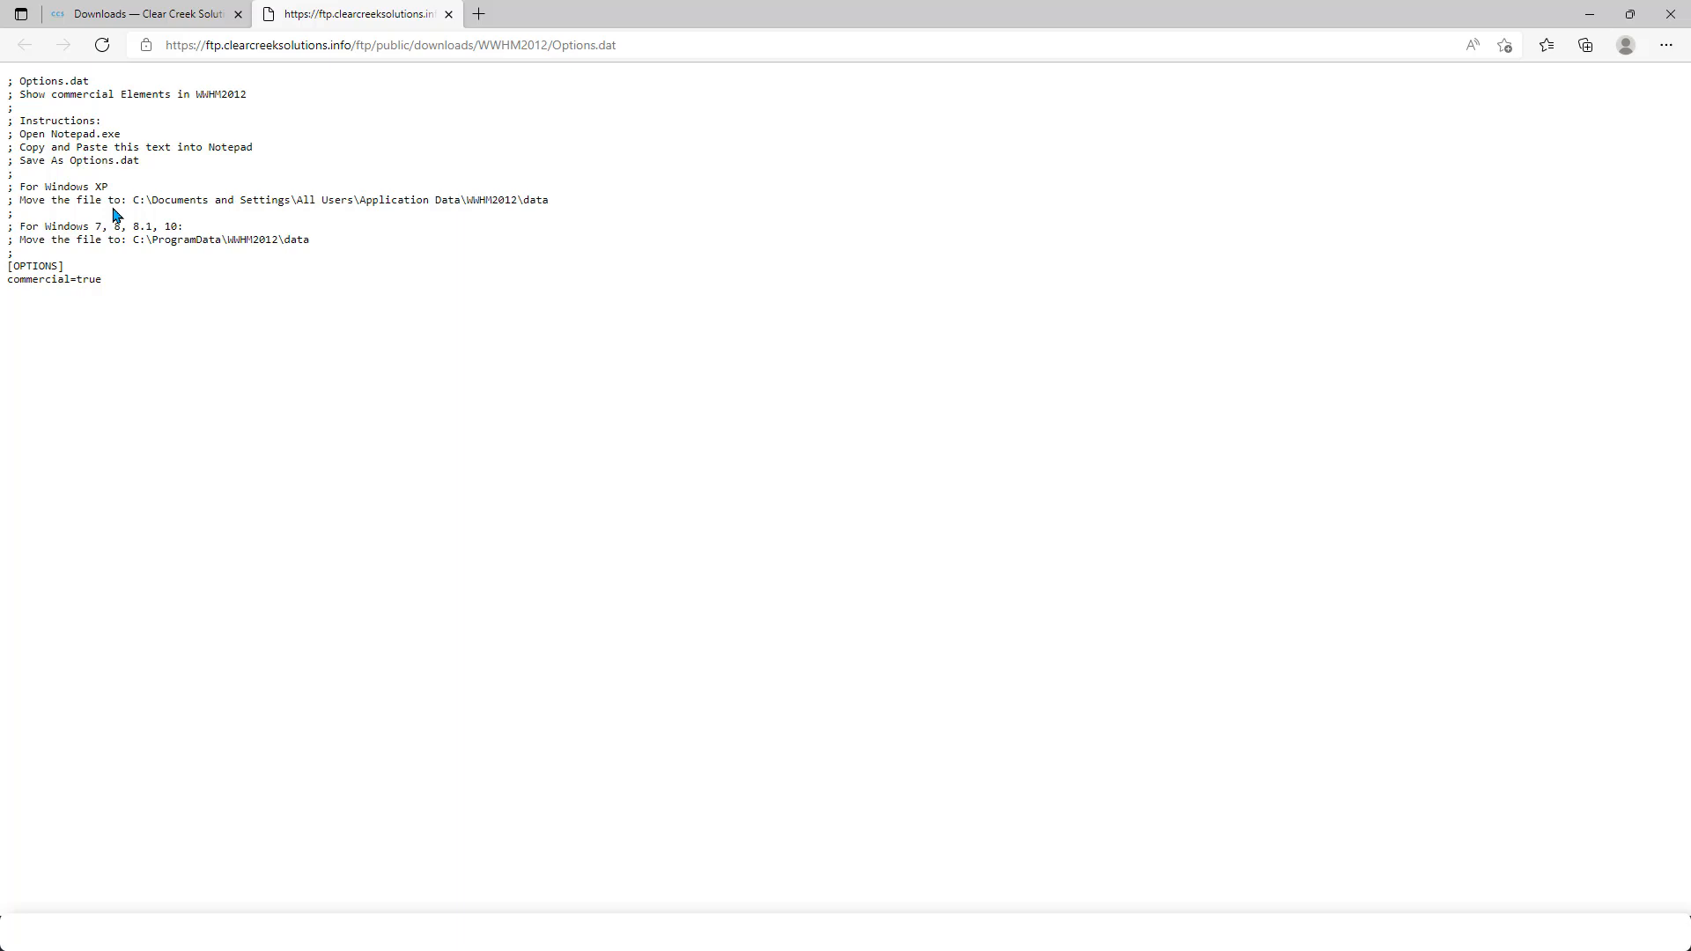
left_click(203, 19)
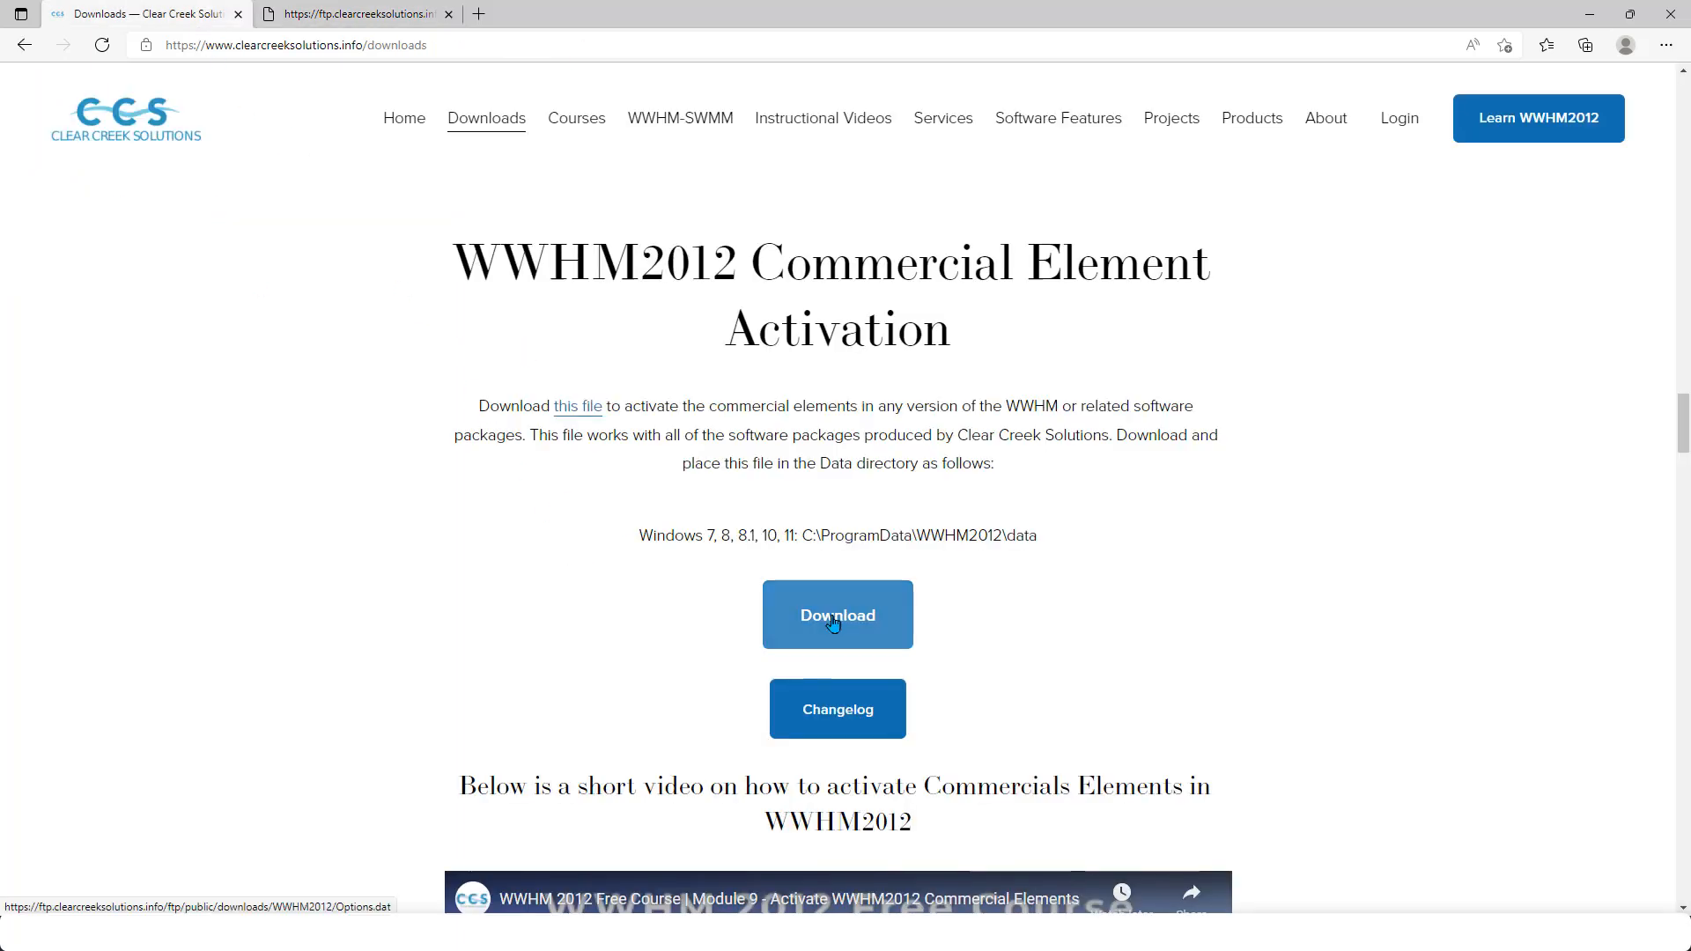
left_click(833, 622)
left_click_drag(8, 266, 182, 283)
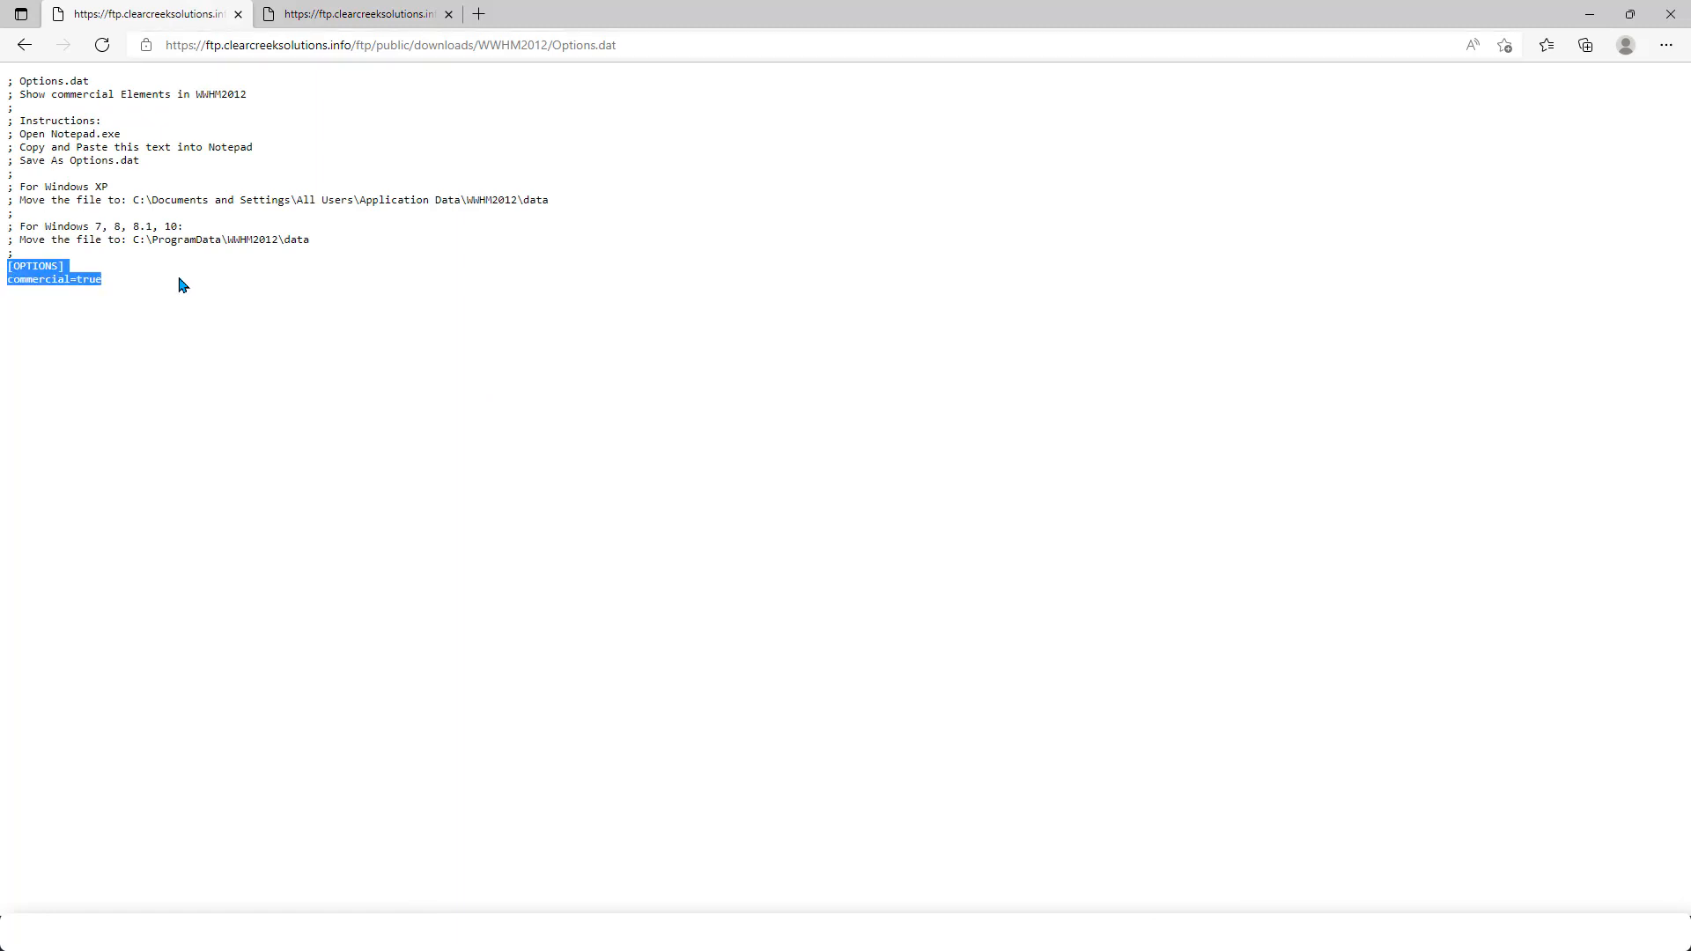
left_click(286, 268)
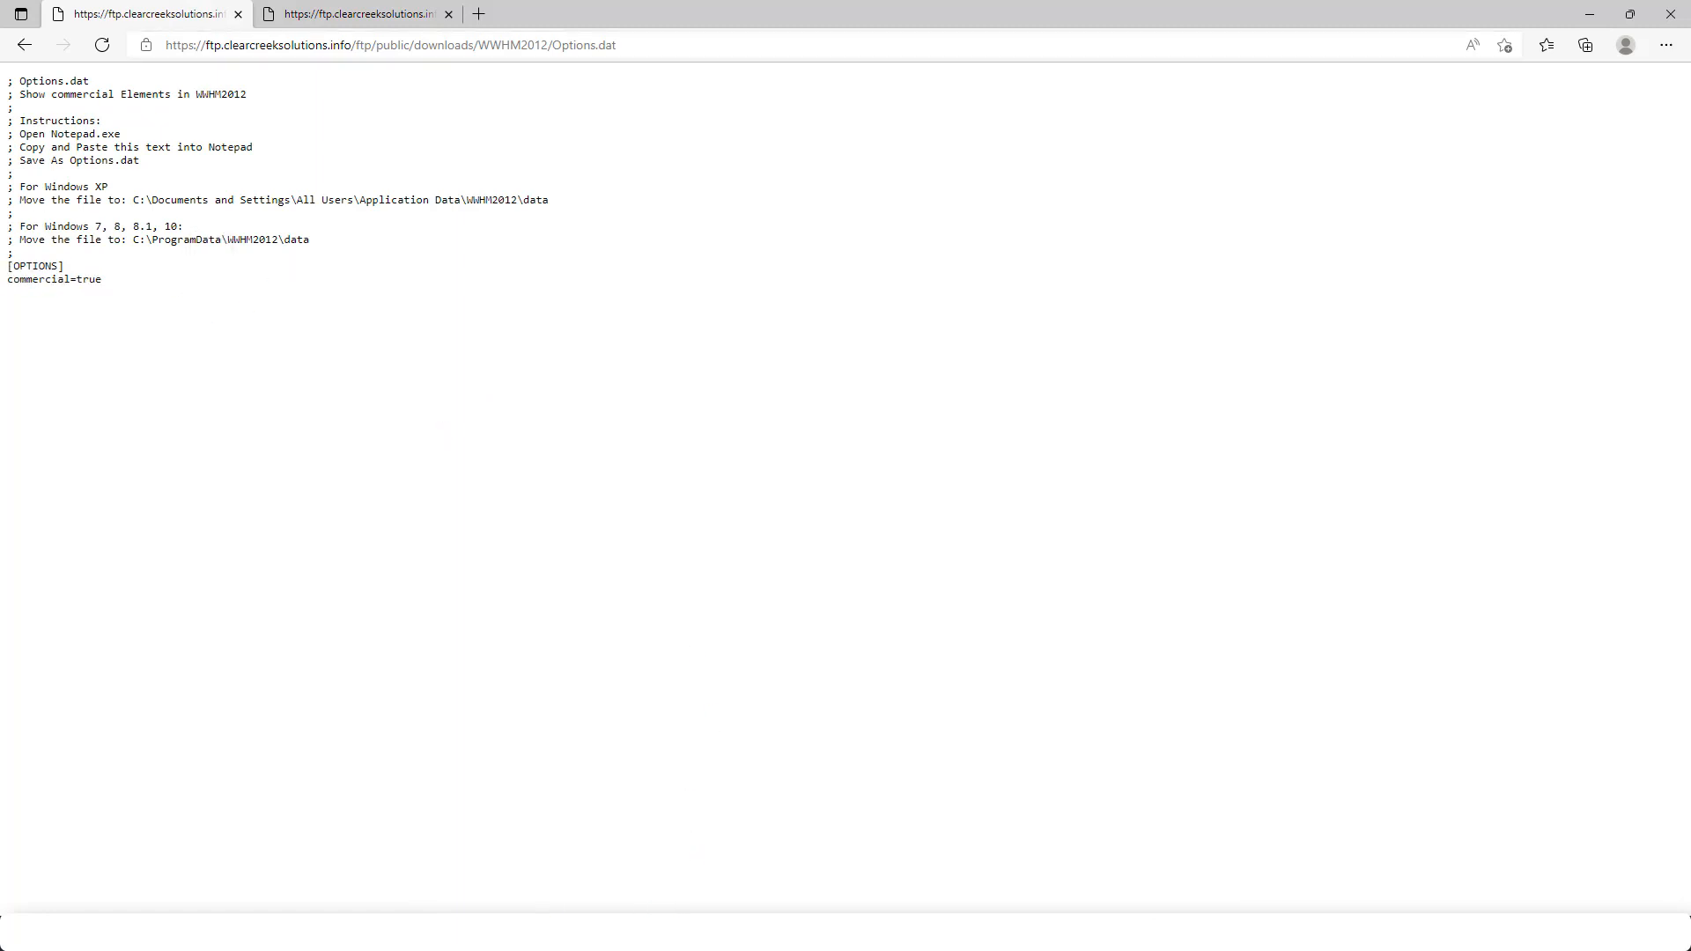
Bring up the ProgramData\WWHM2012\data folder beside the Options.dat text to show the Options file, and close the folder
key("alt+Tab")
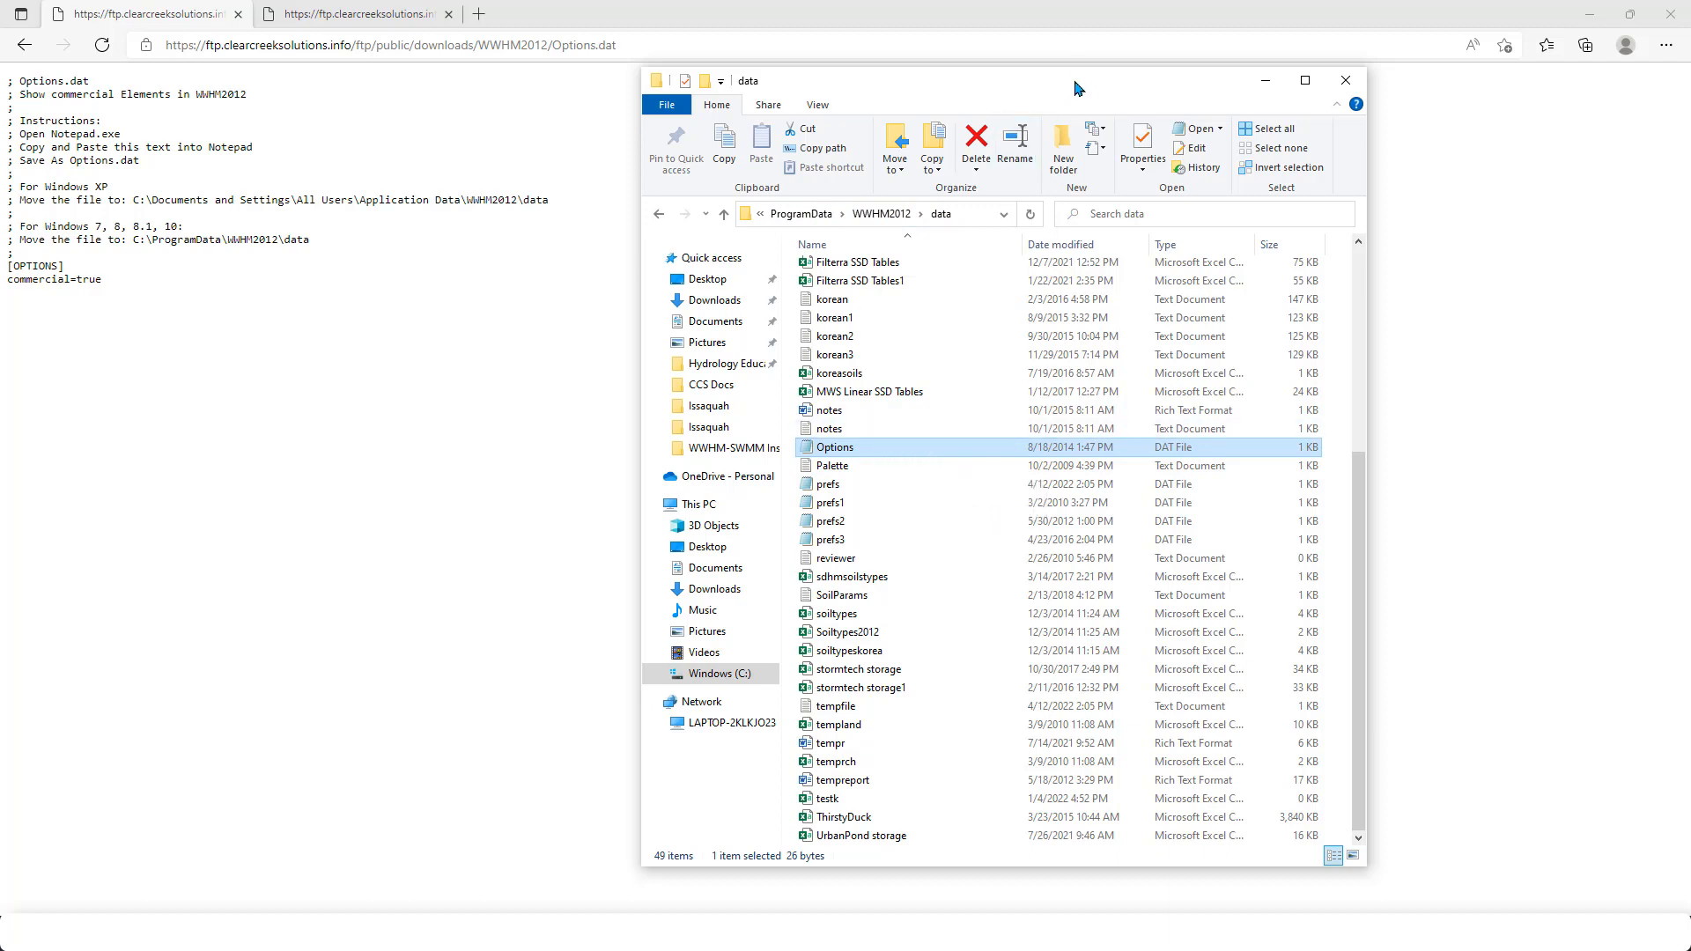
left_click_drag(1074, 87, 798, 98)
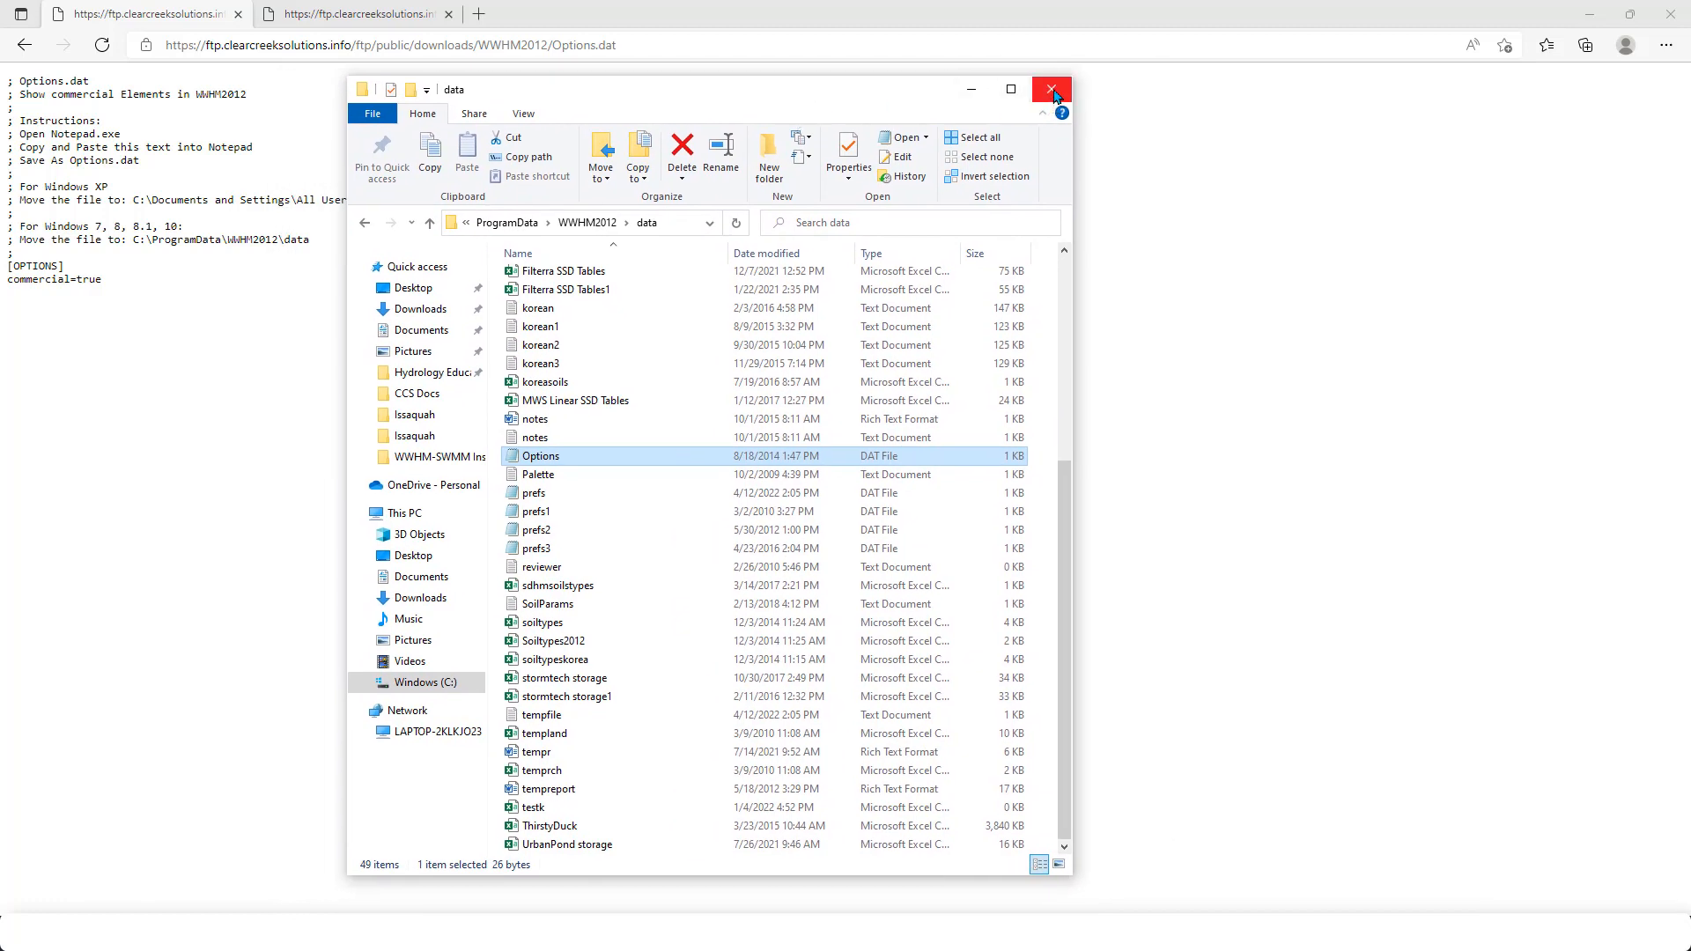
left_click(1051, 90)
Return to the Downloads page and show the heading and short video on activating commercial elements, briefly revisiting the Options.dat text
left_click(24, 45)
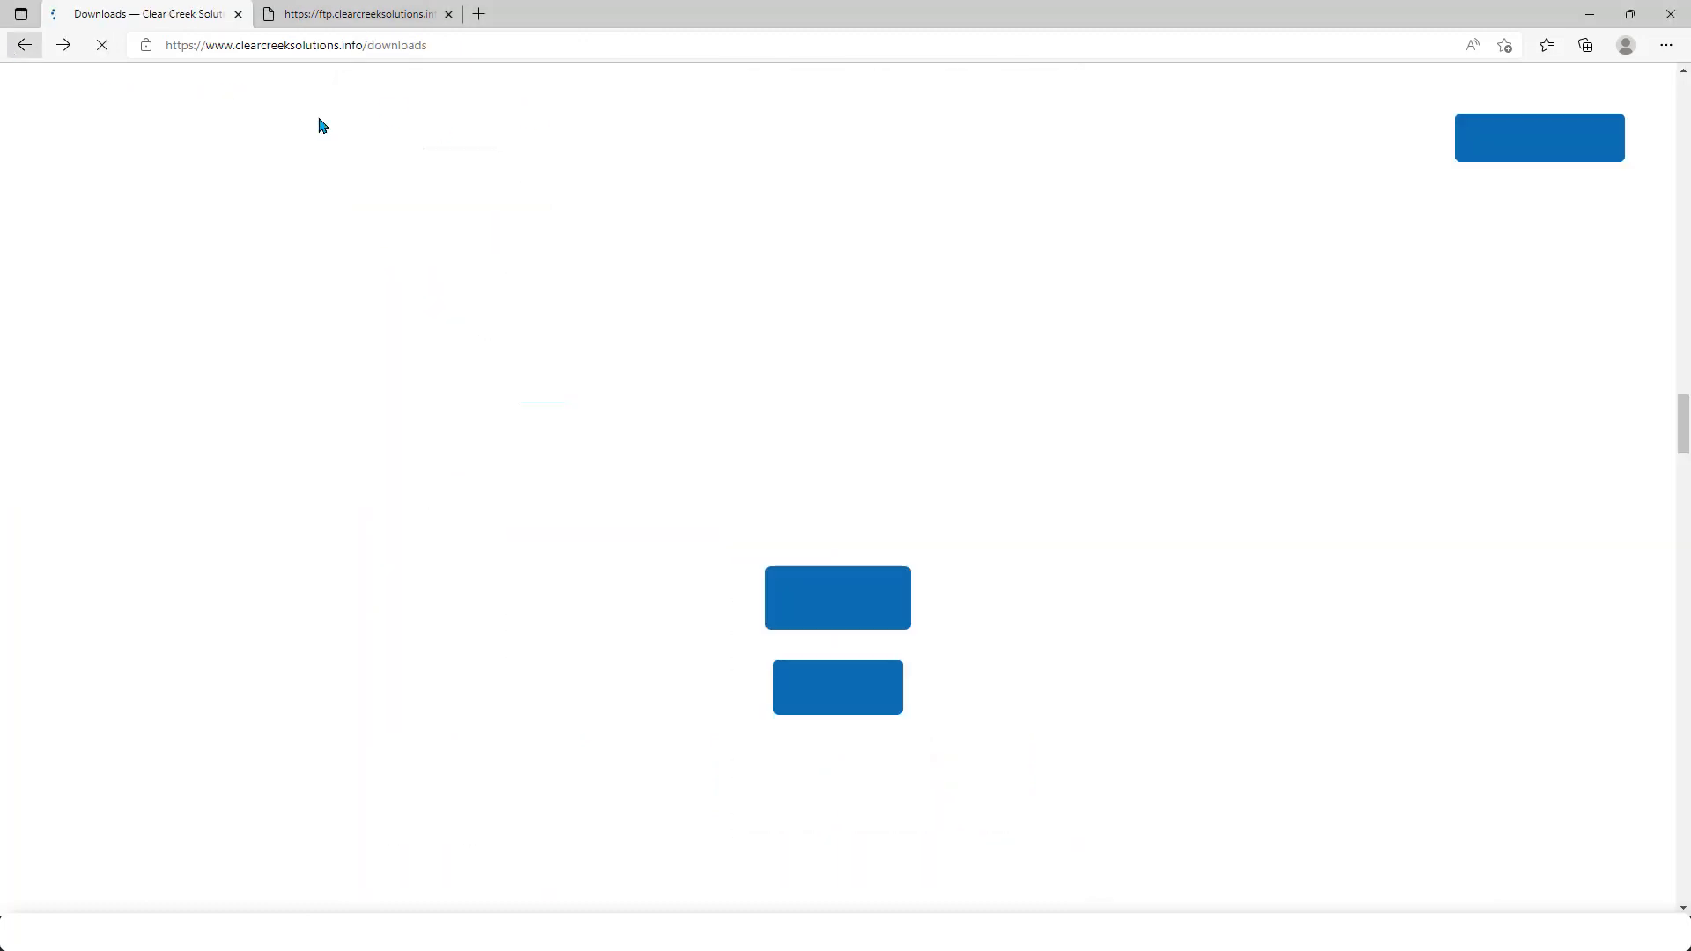
scroll(761, 402, "down", 4)
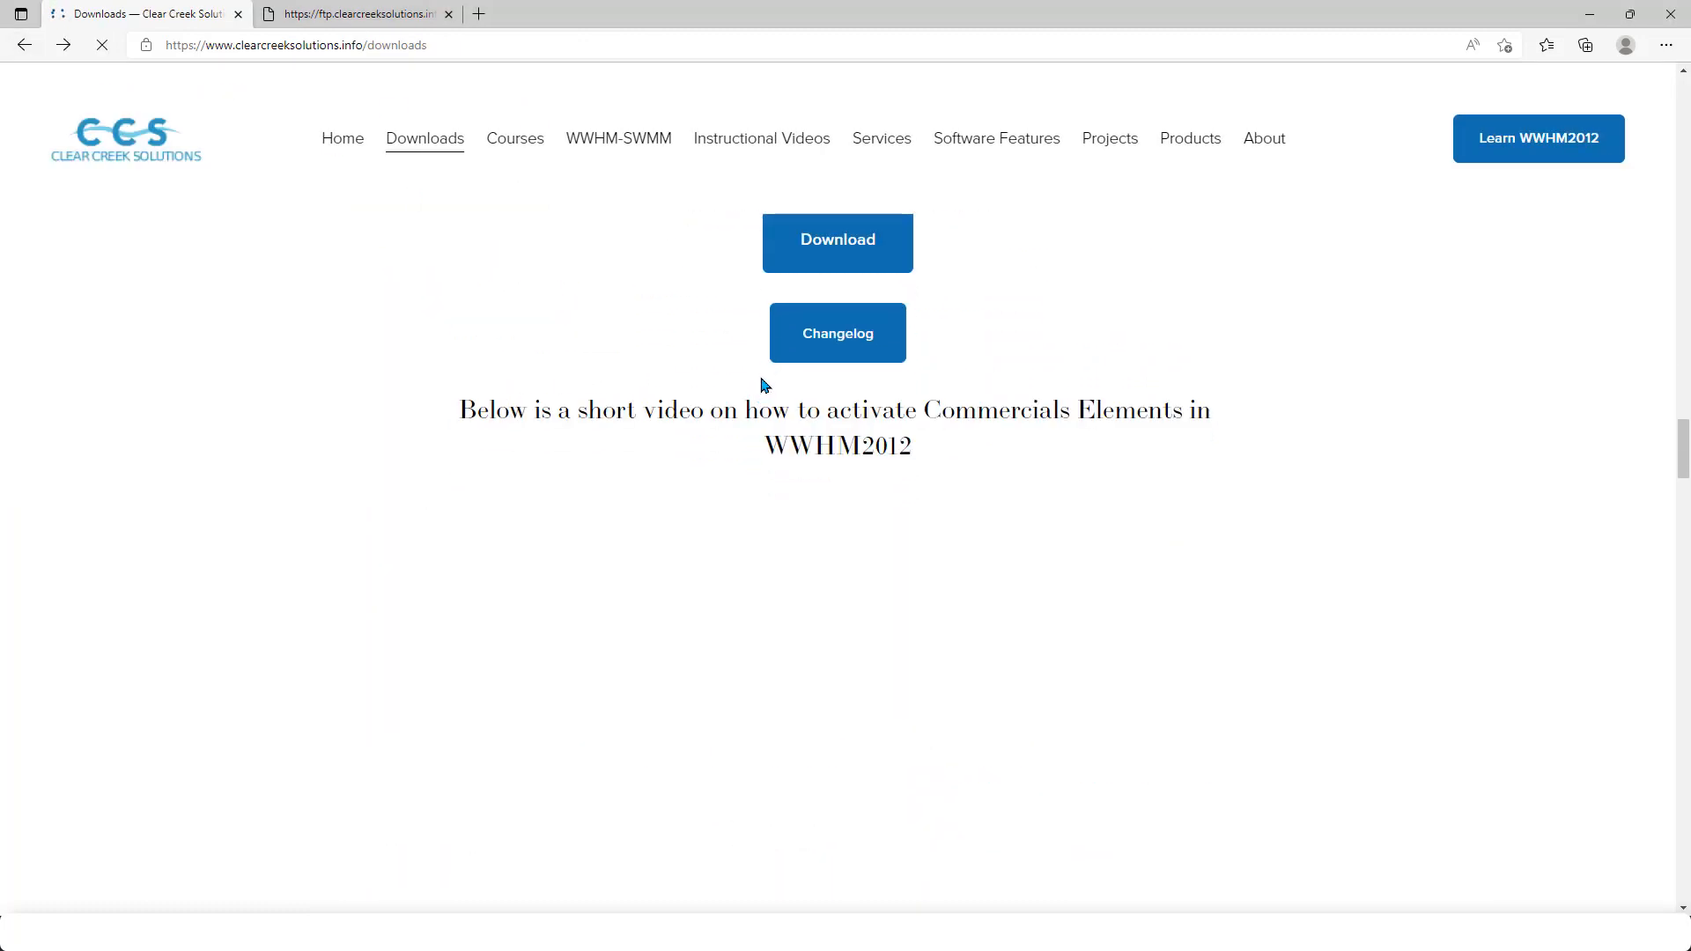
scroll(763, 380, "down", 3)
scroll(757, 379, "up", 2)
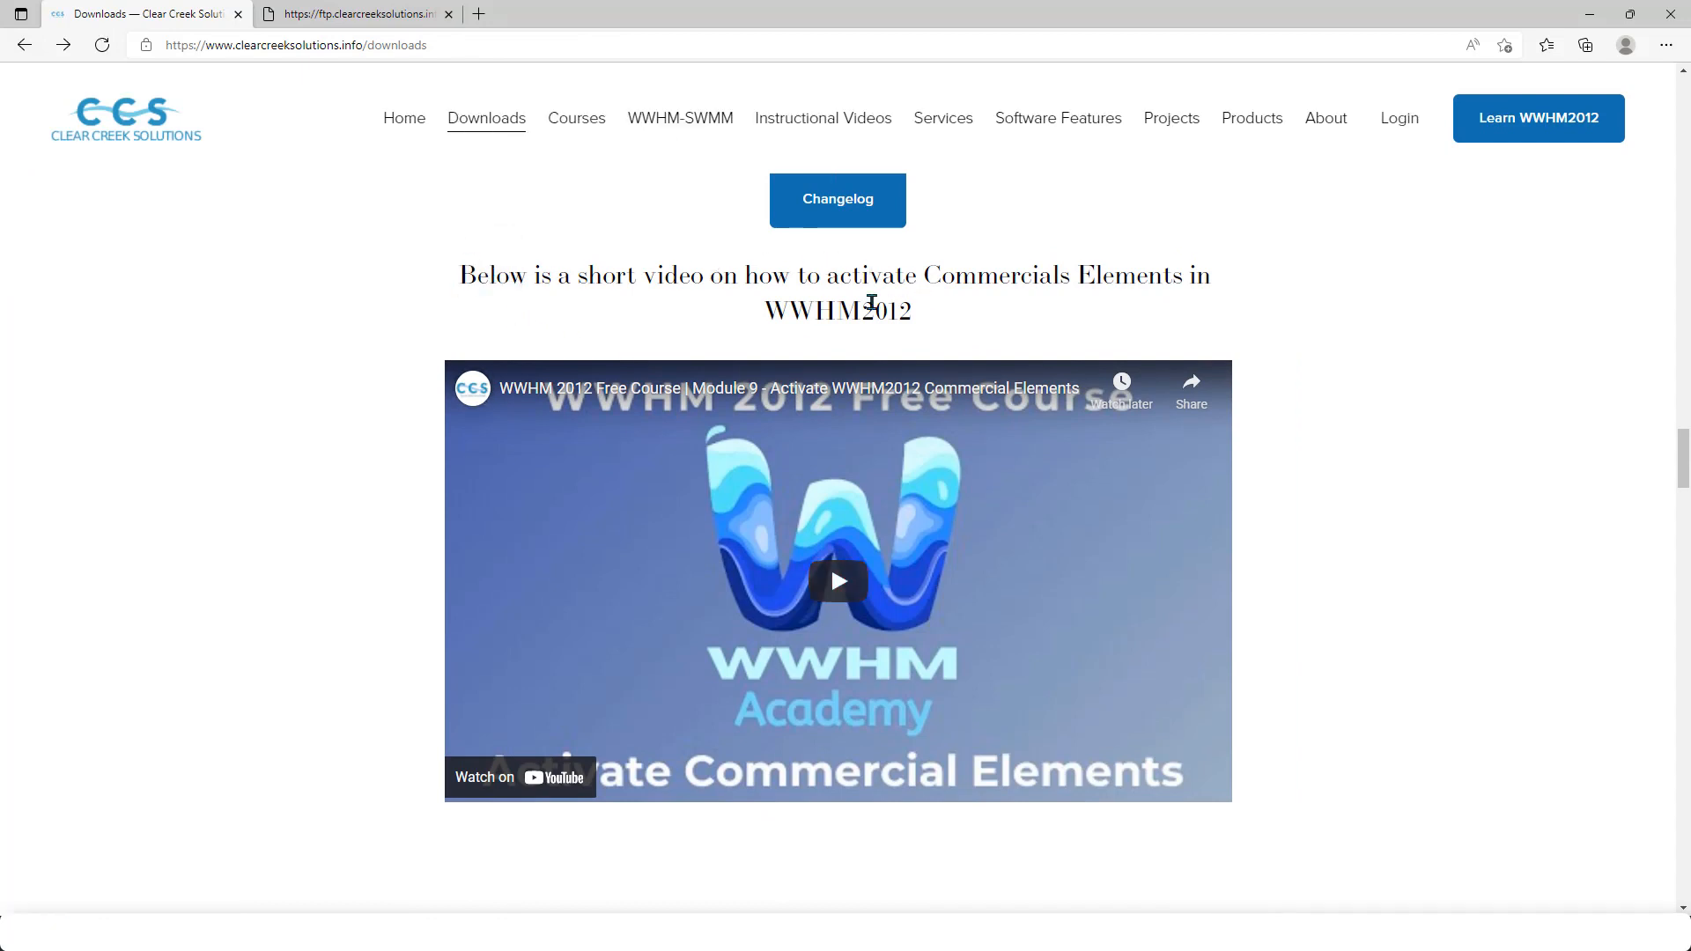
left_click_drag(459, 271, 932, 320)
left_click(1010, 309)
left_click(349, 13)
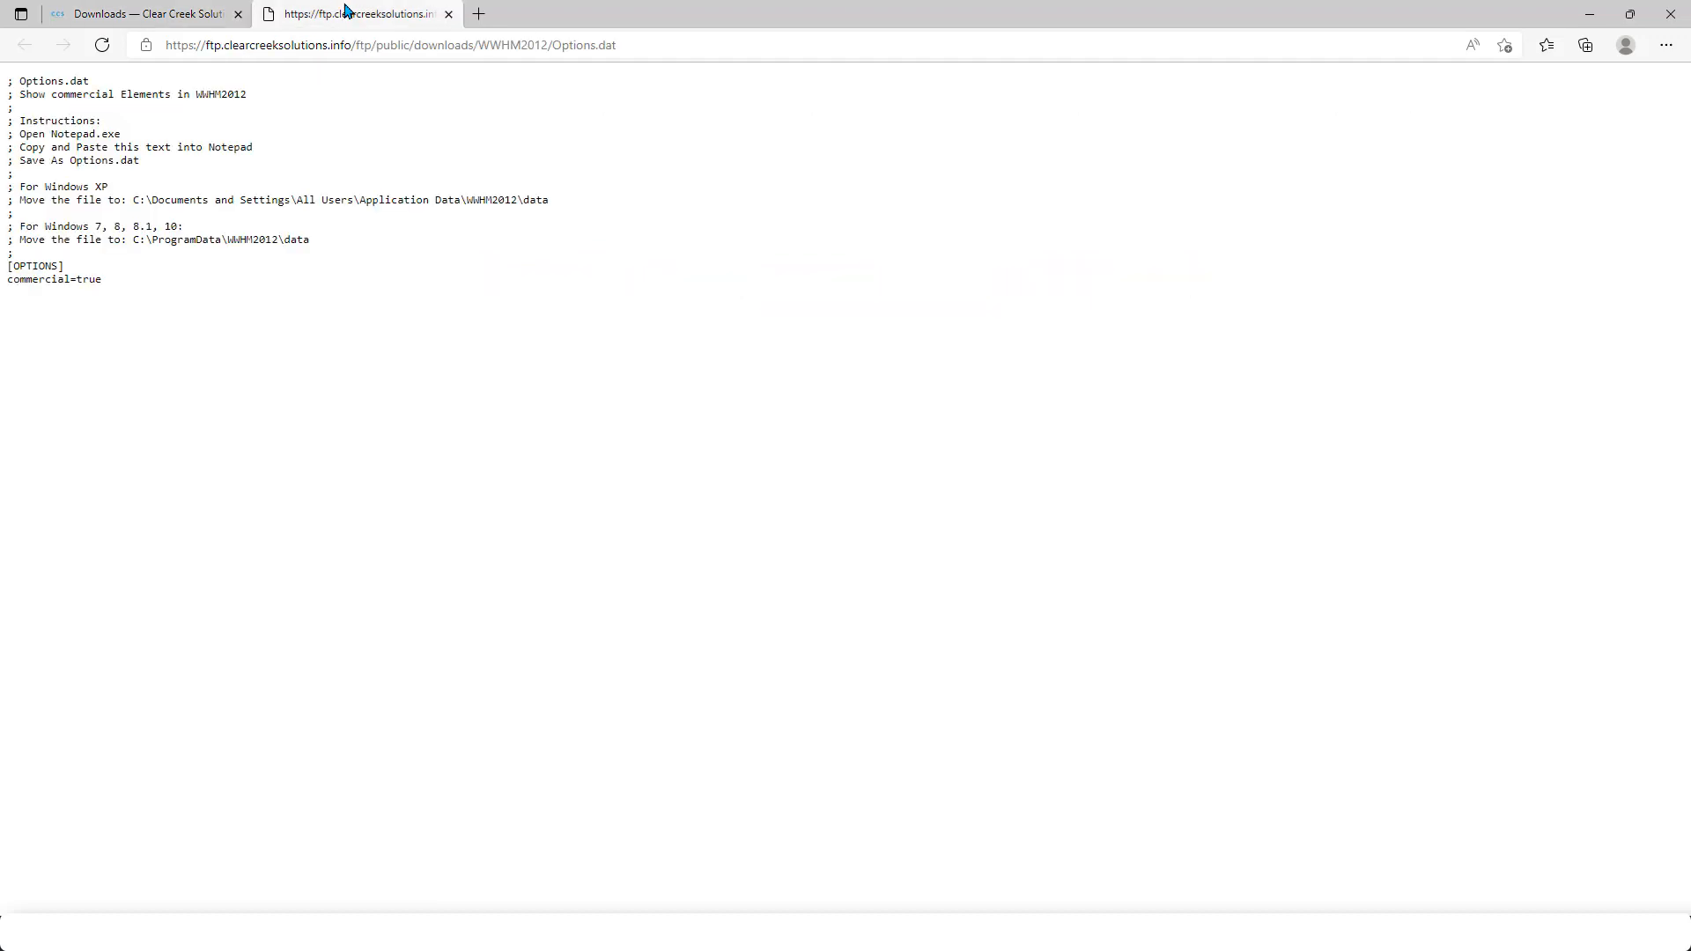
left_click(190, 11)
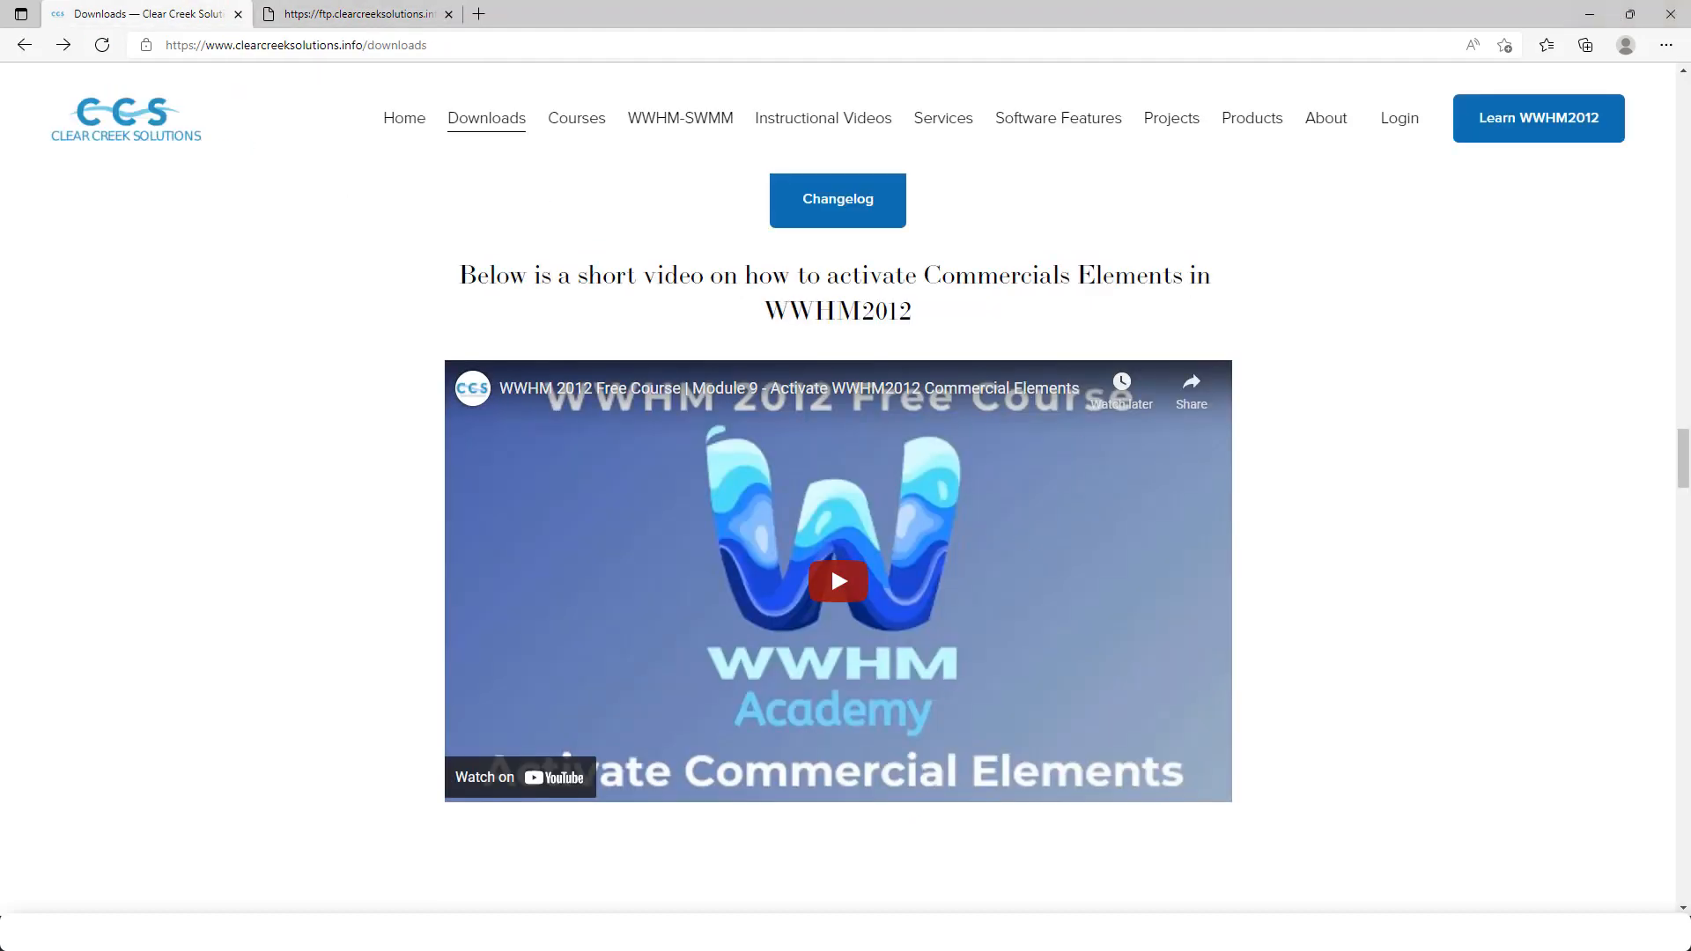
Switch to the WWHM 2012 Theory Live Workshop 2.1 presentation in PowerPoint and go to slide 9, Commercial Elements - Filterra
left_click(563, 931)
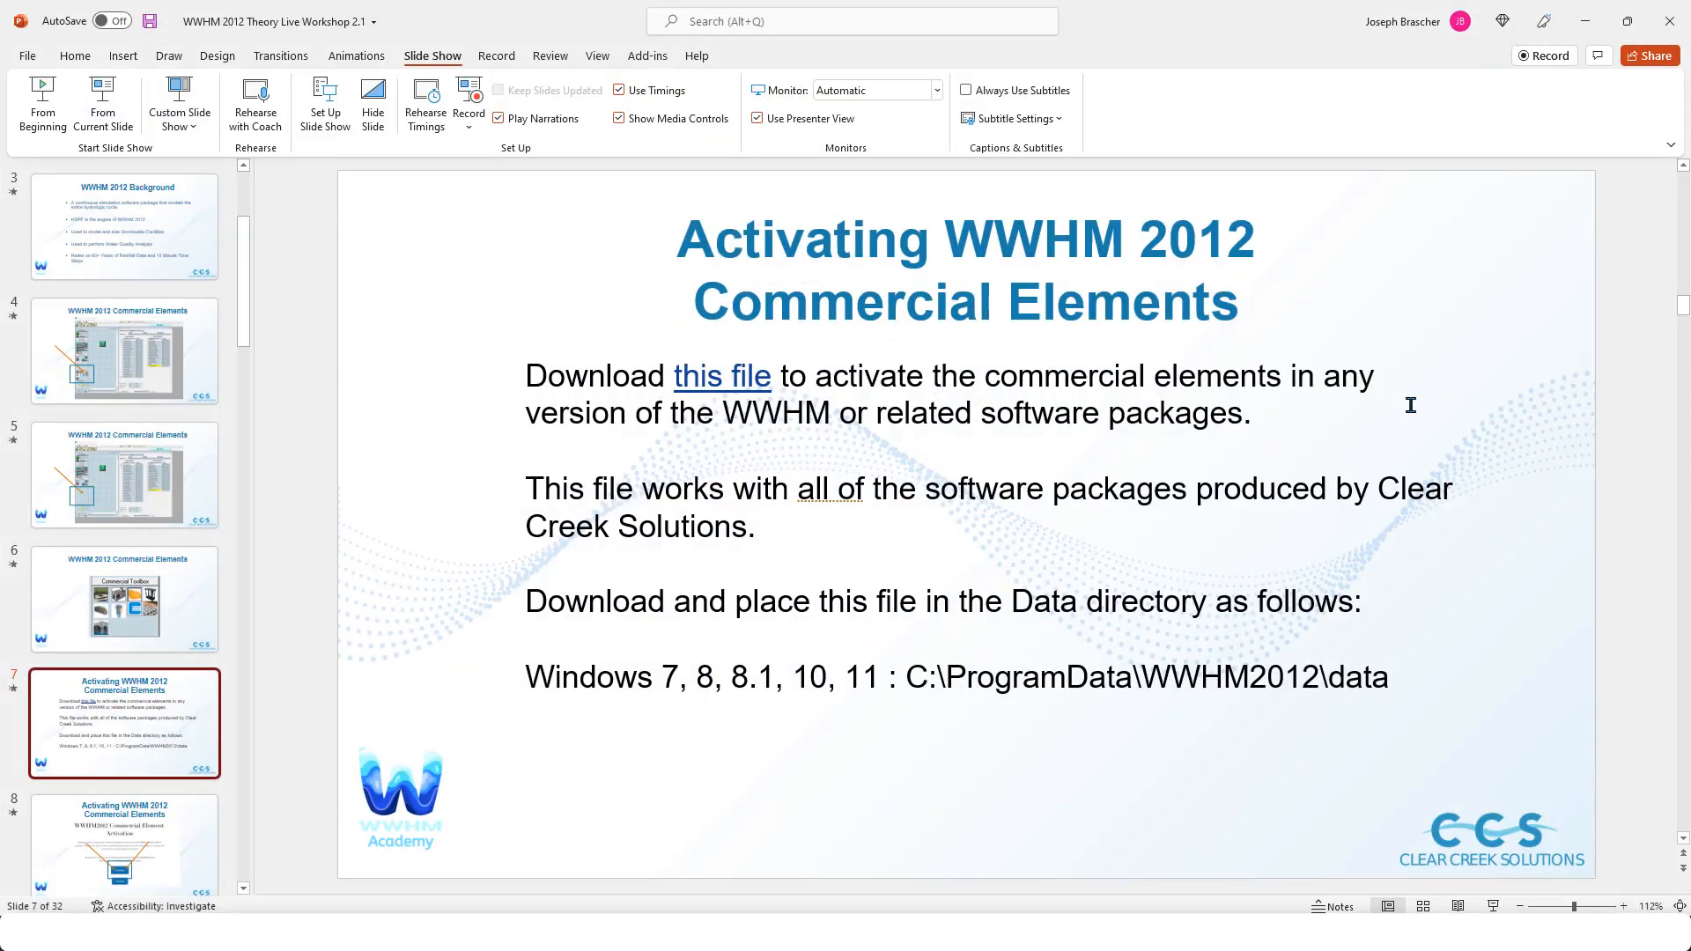
scroll(163, 686, "down", 2)
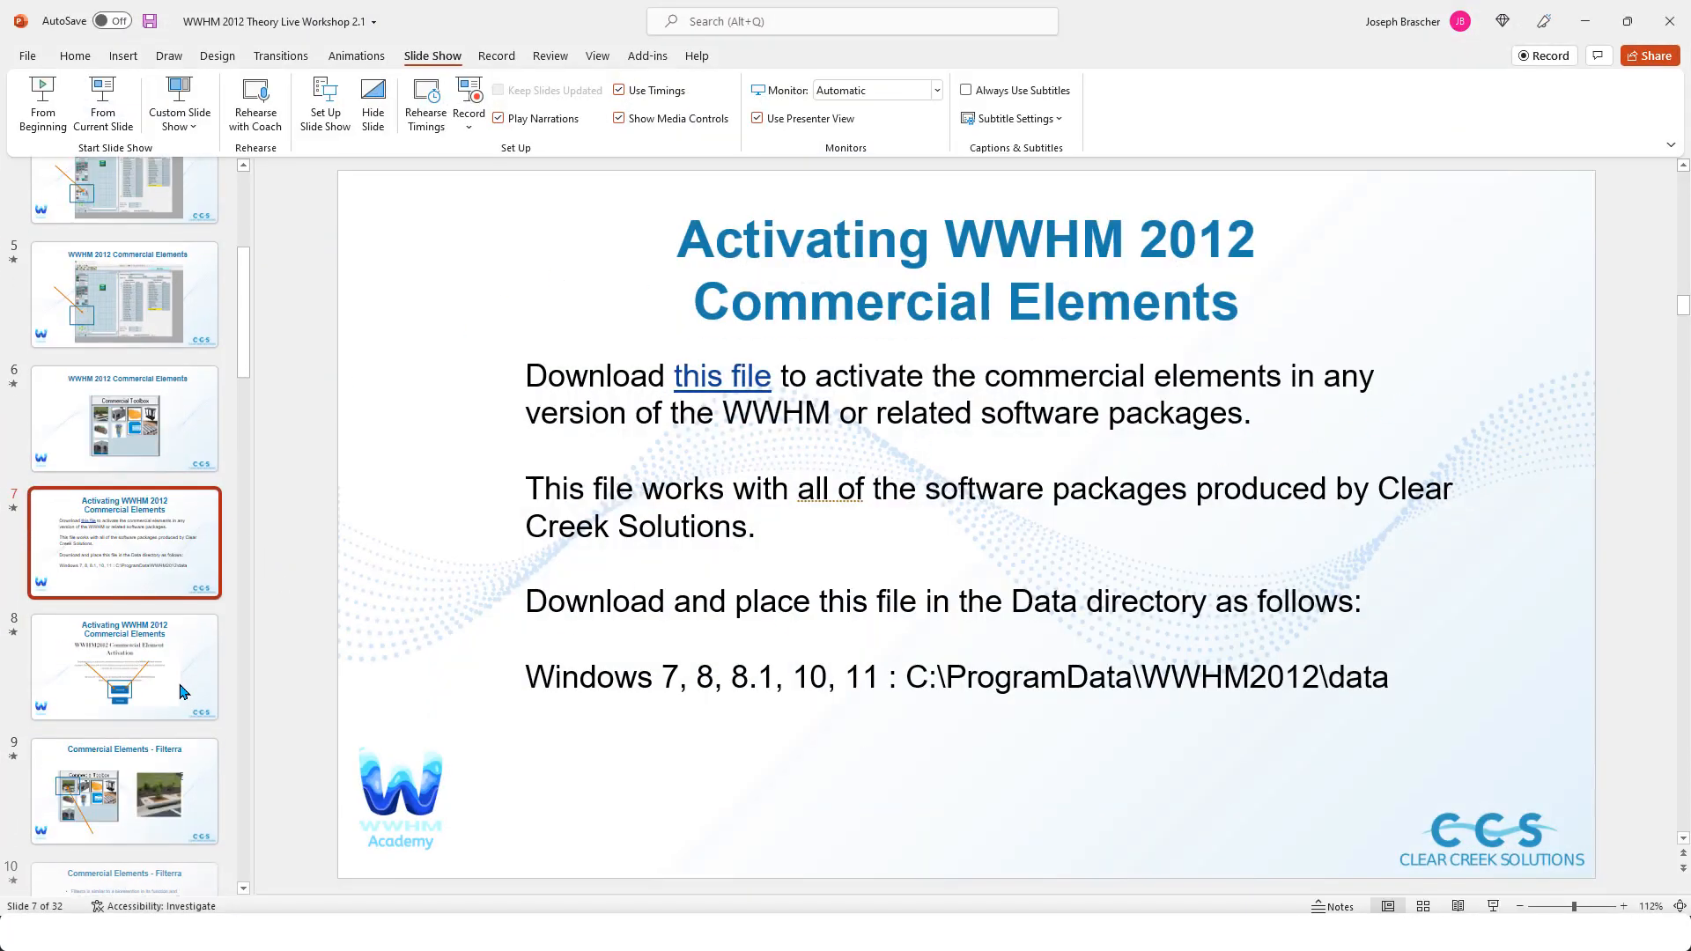
left_click(163, 669)
scroll(163, 669, "down", 3)
left_click(150, 555)
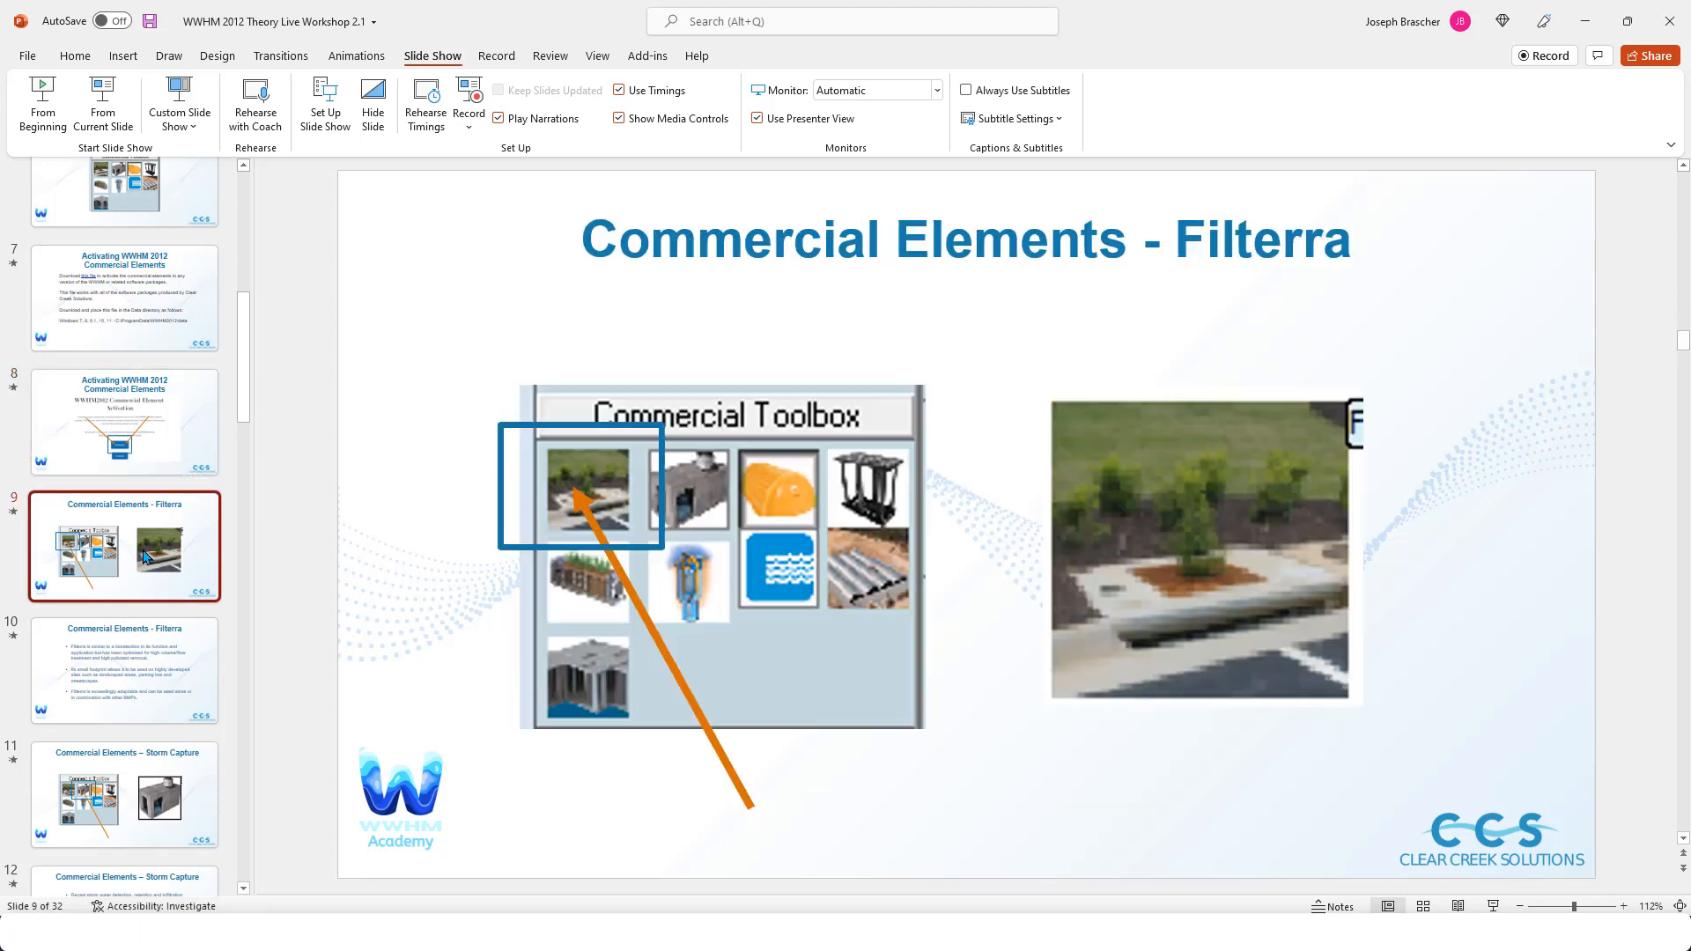
Start the slide show from the beginning and advance through the activation slides to the Commercial Elements - Filterra slide
left_click(60, 106)
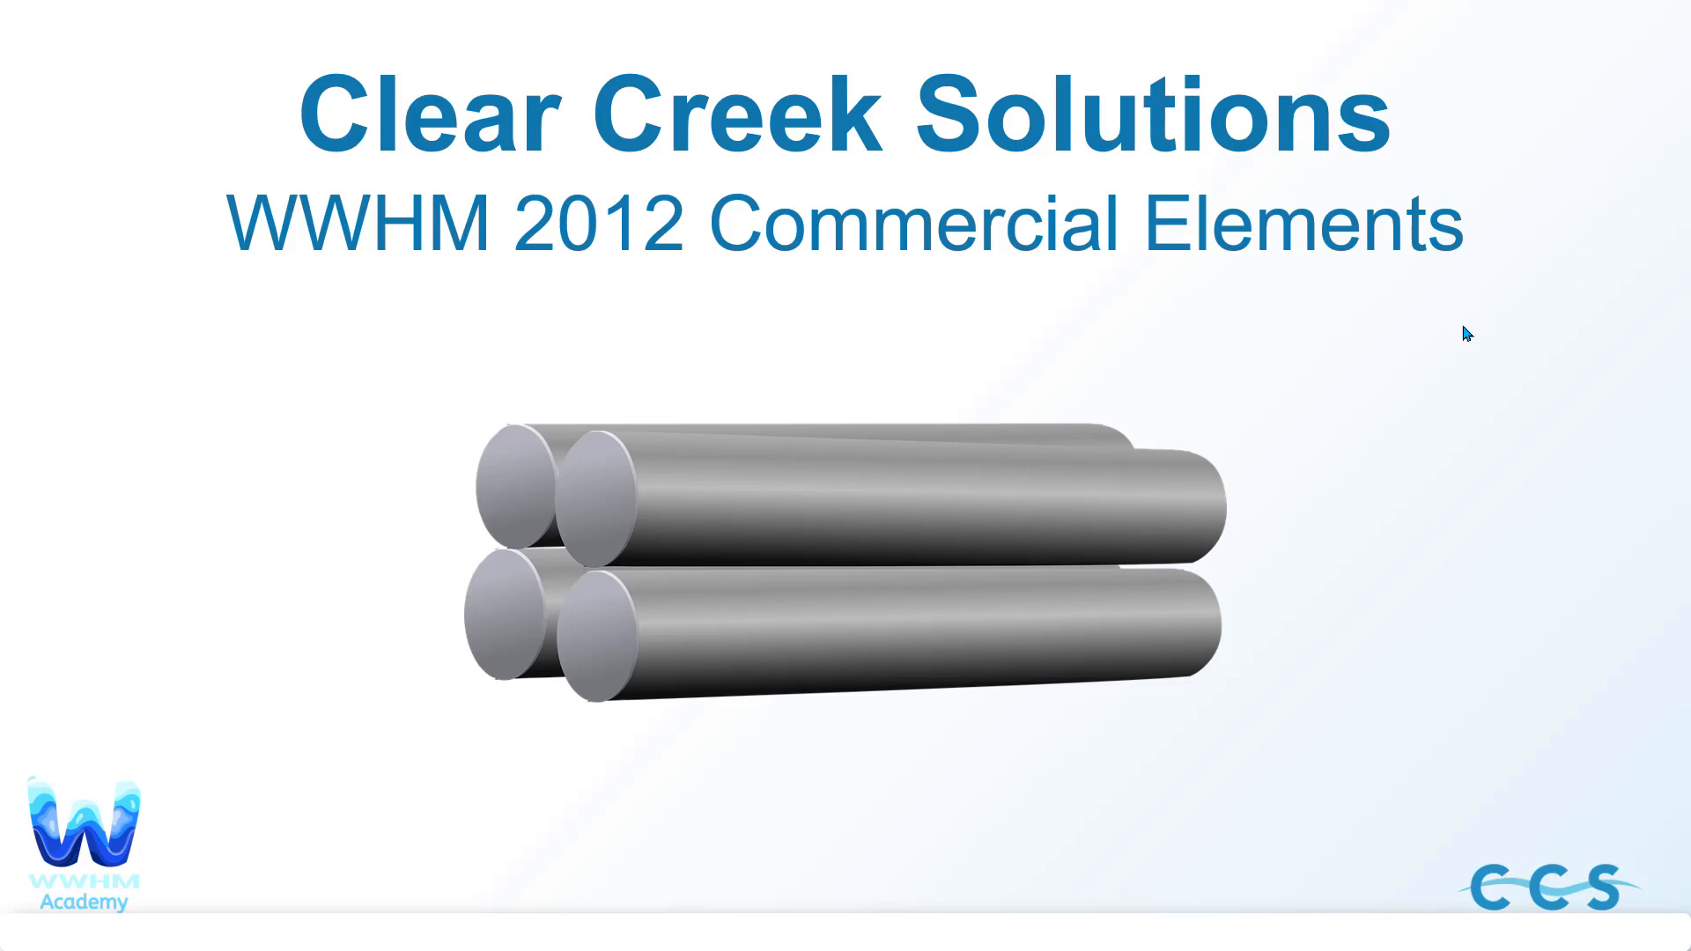
left_click(1462, 327)
left_click(1466, 333)
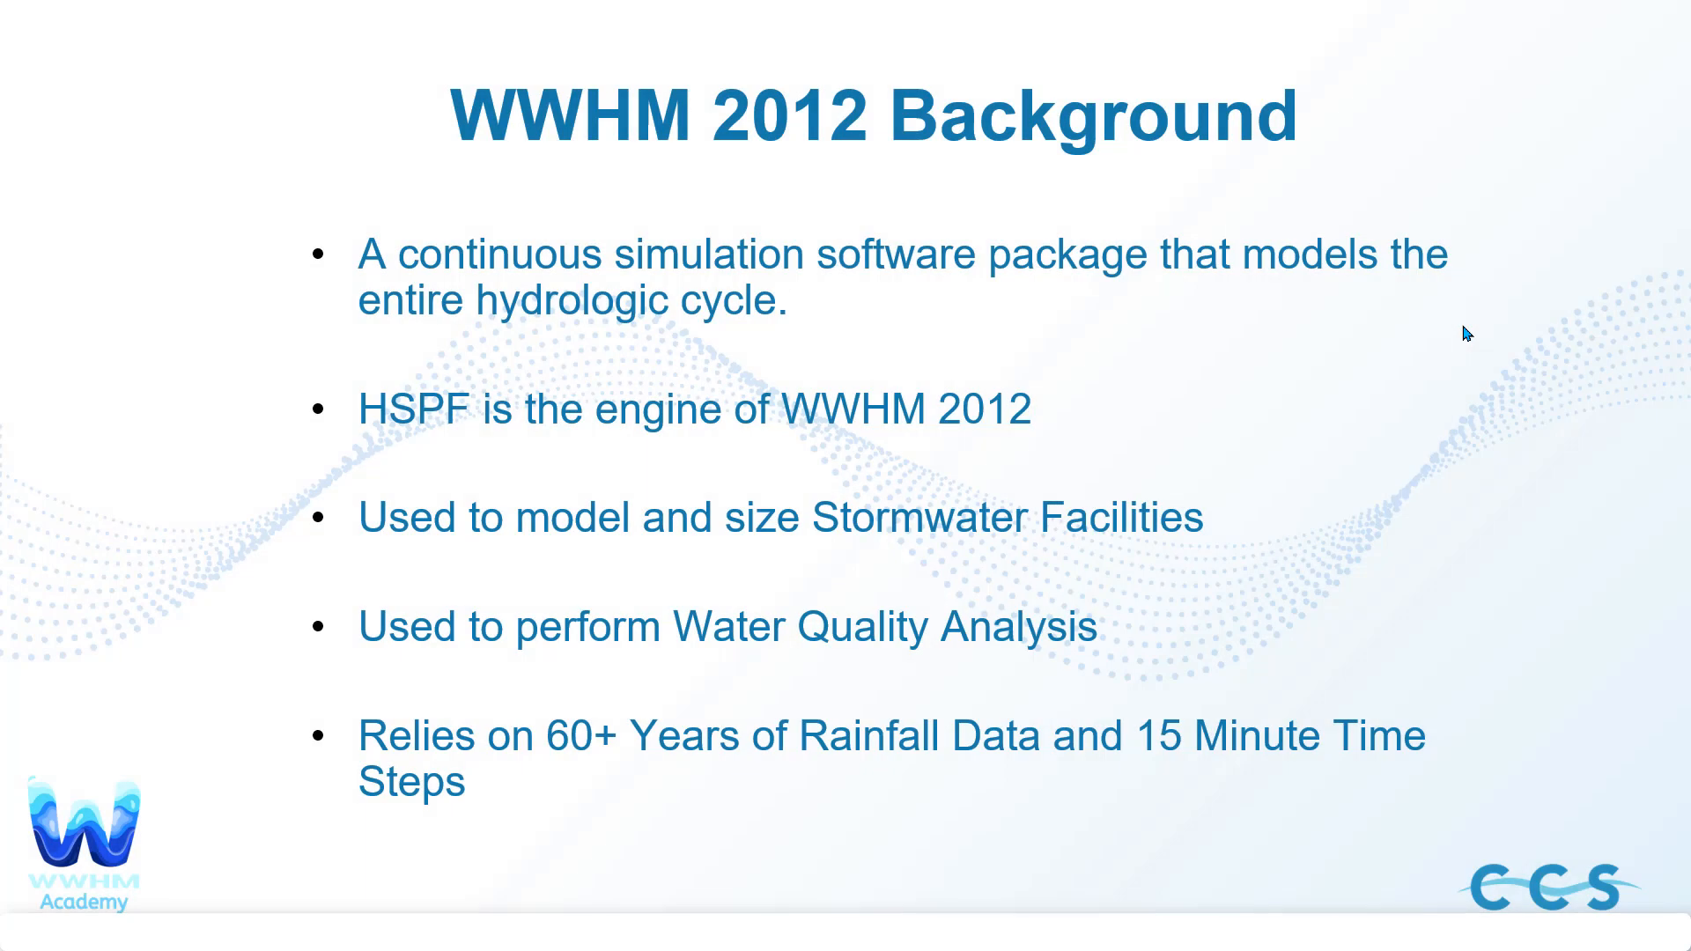
left_click(1466, 333)
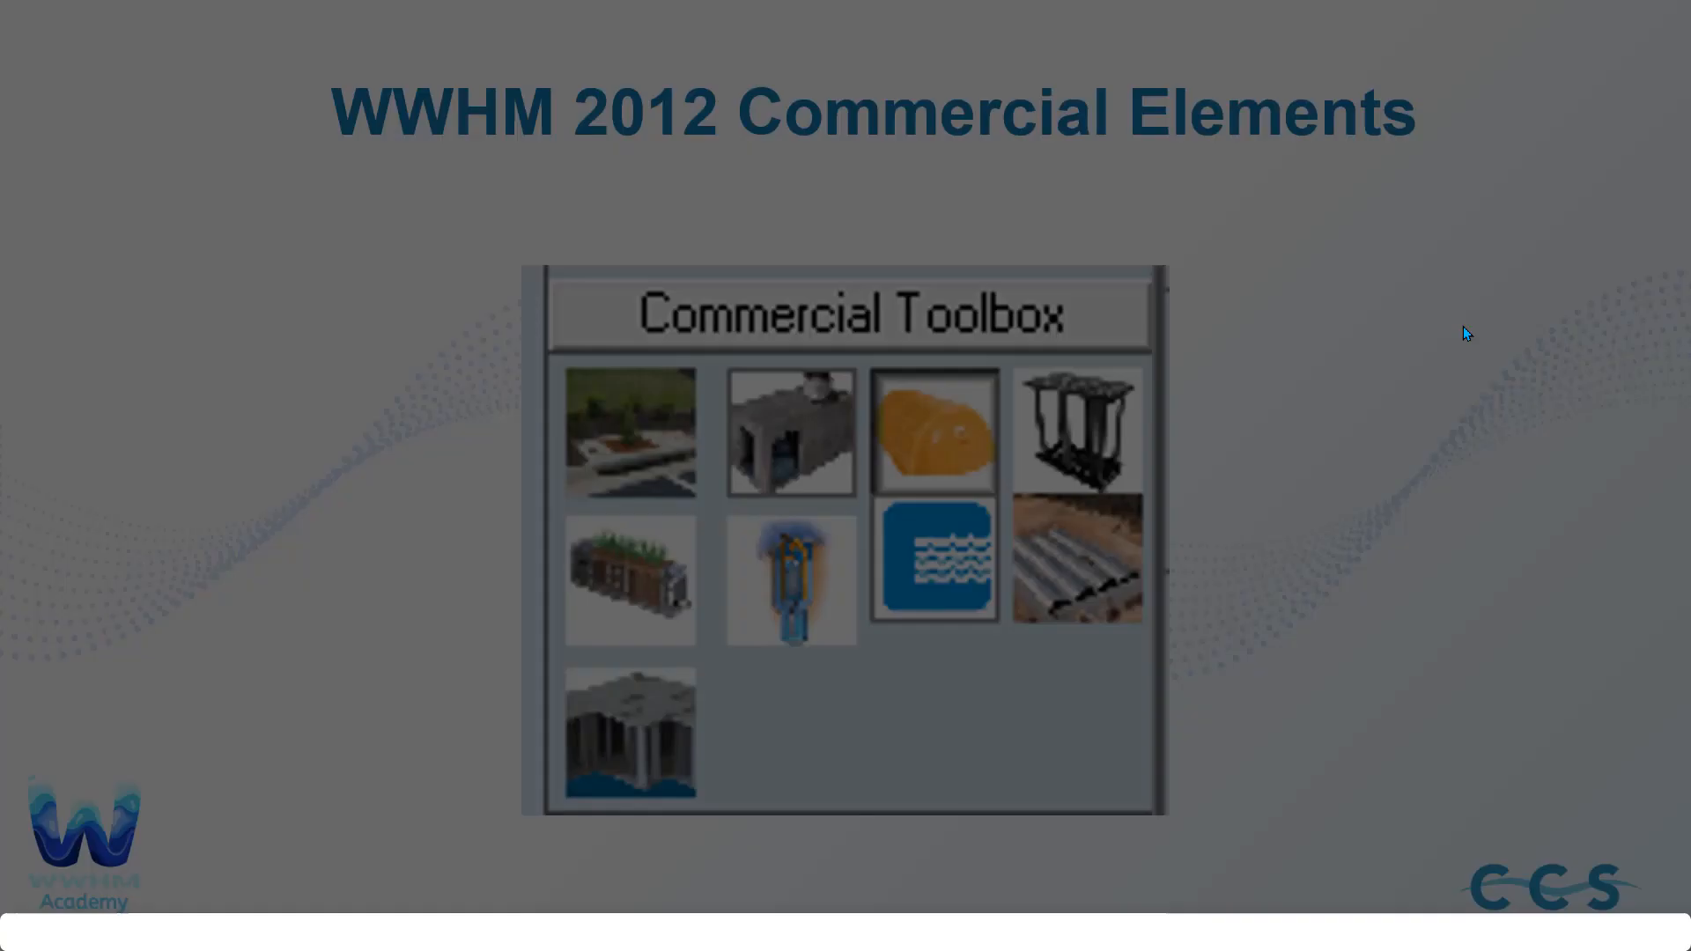
left_click(1466, 333)
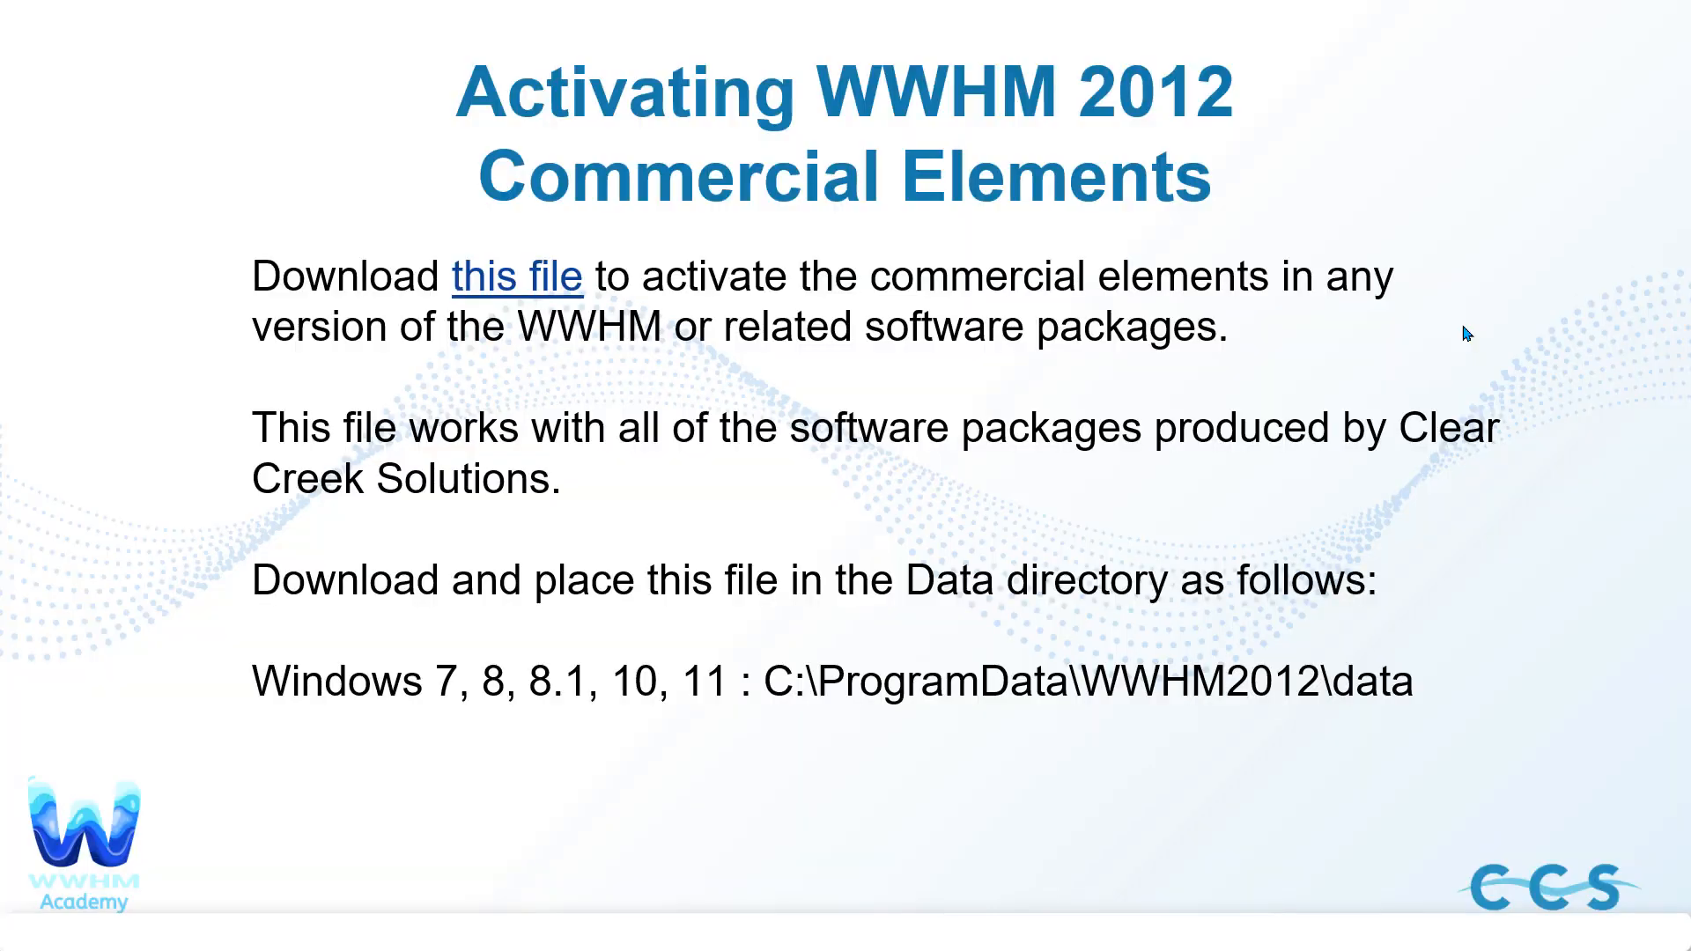
left_click(1466, 333)
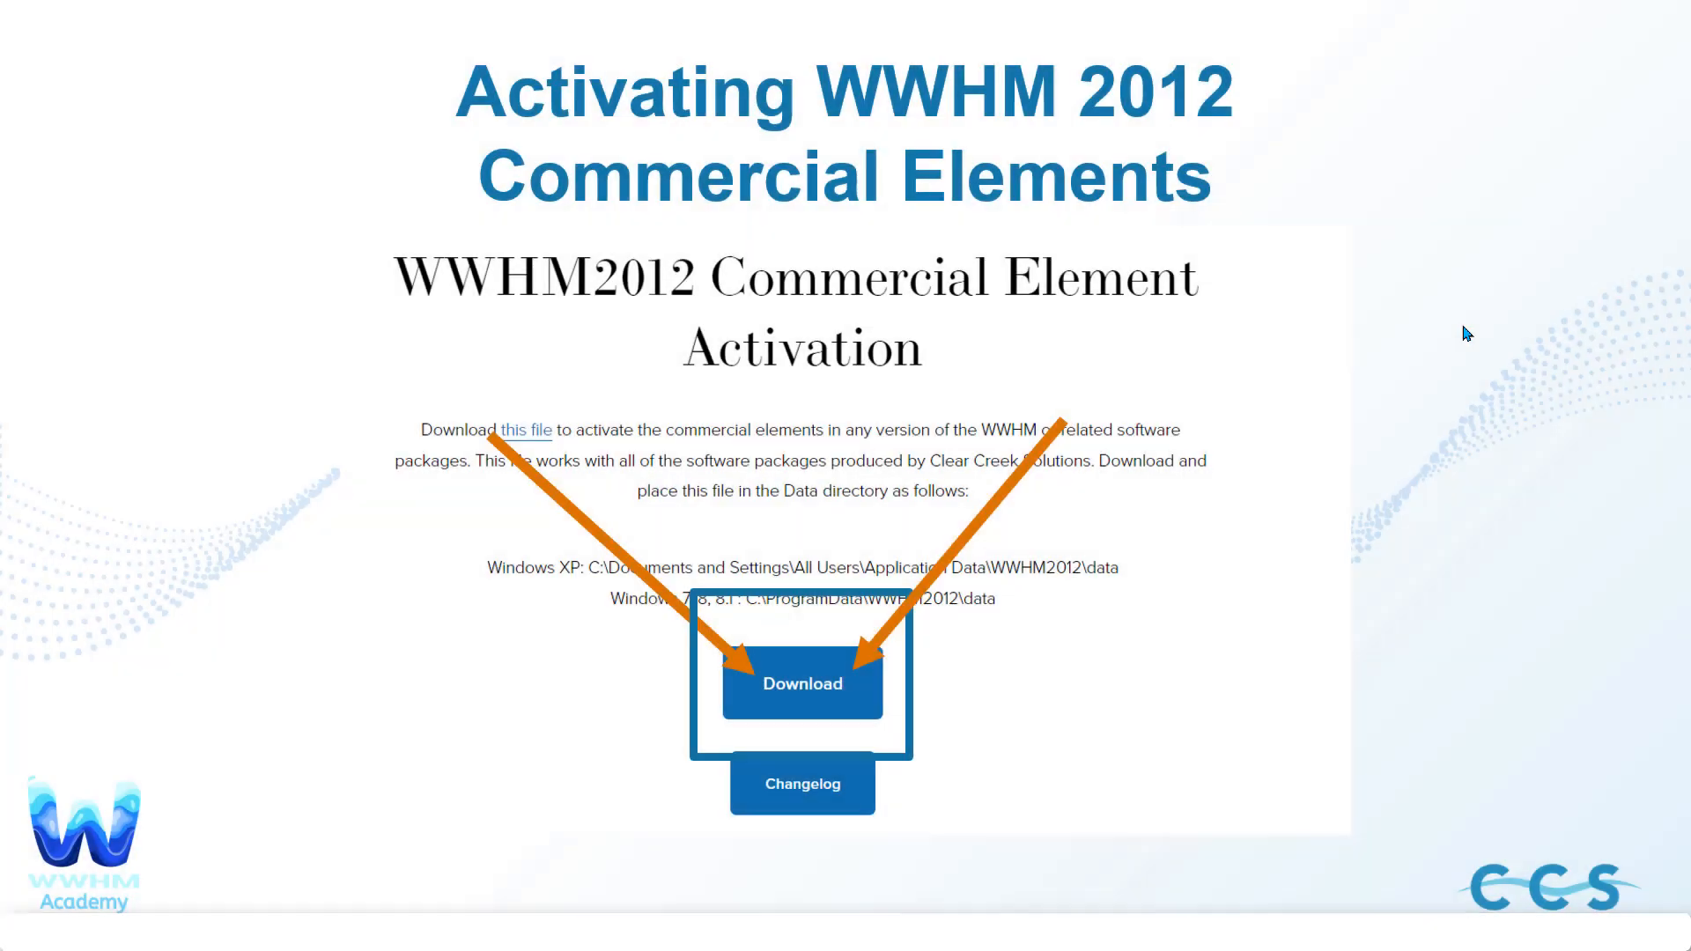
left_click(1467, 333)
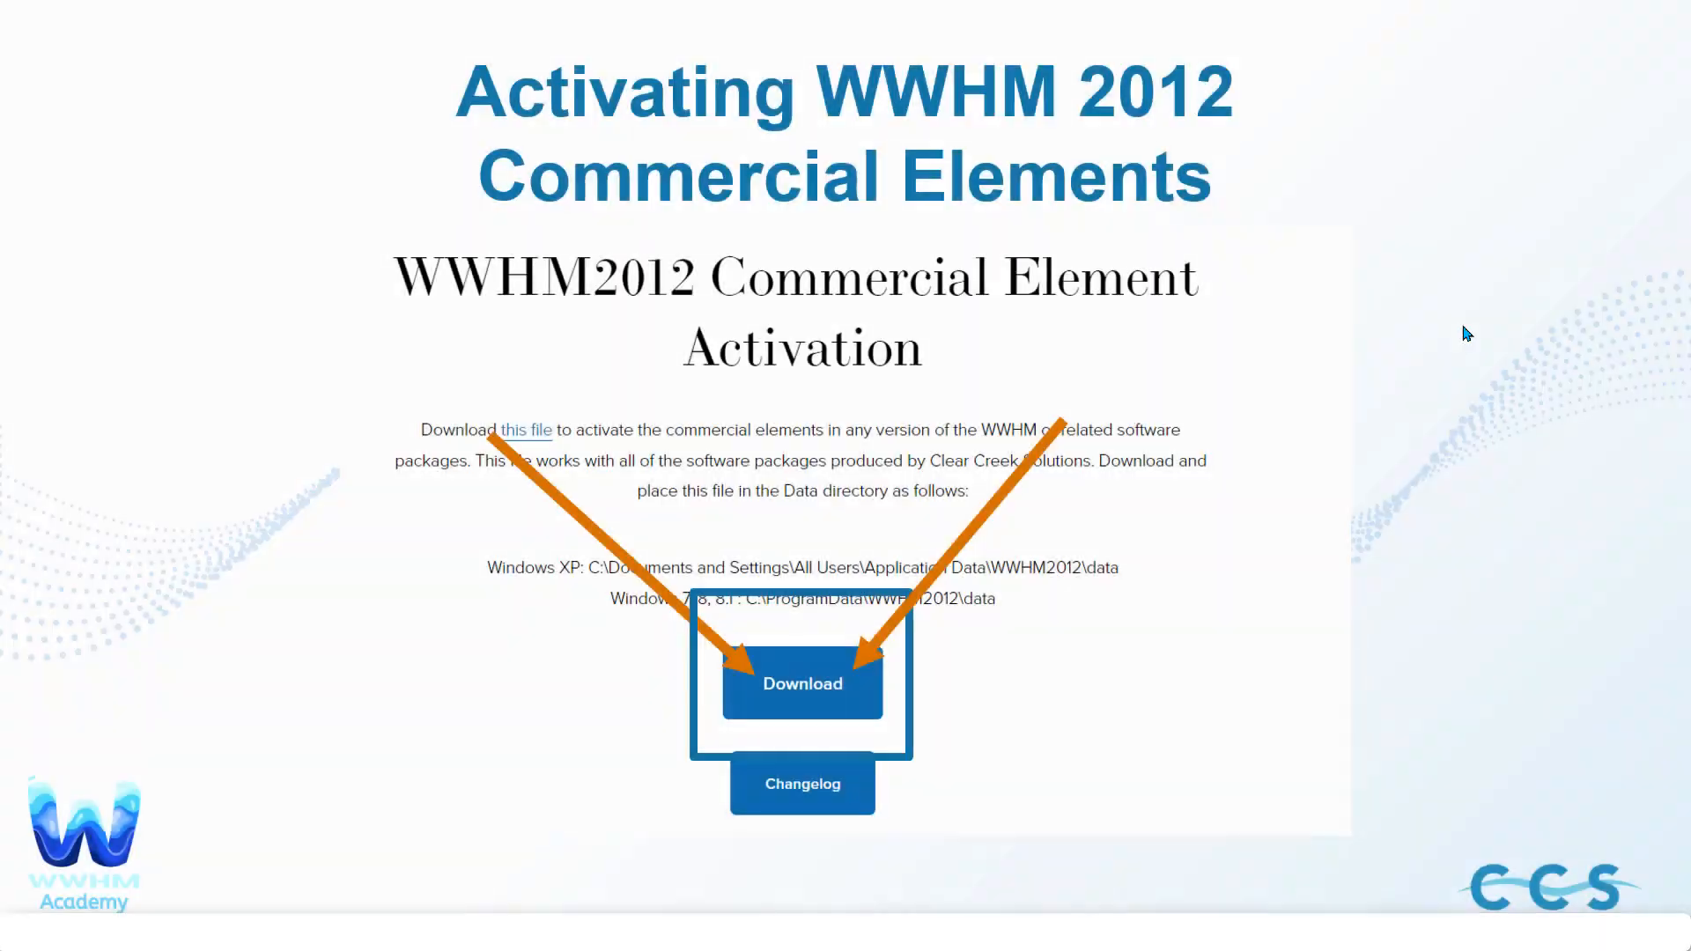
left_click(1466, 333)
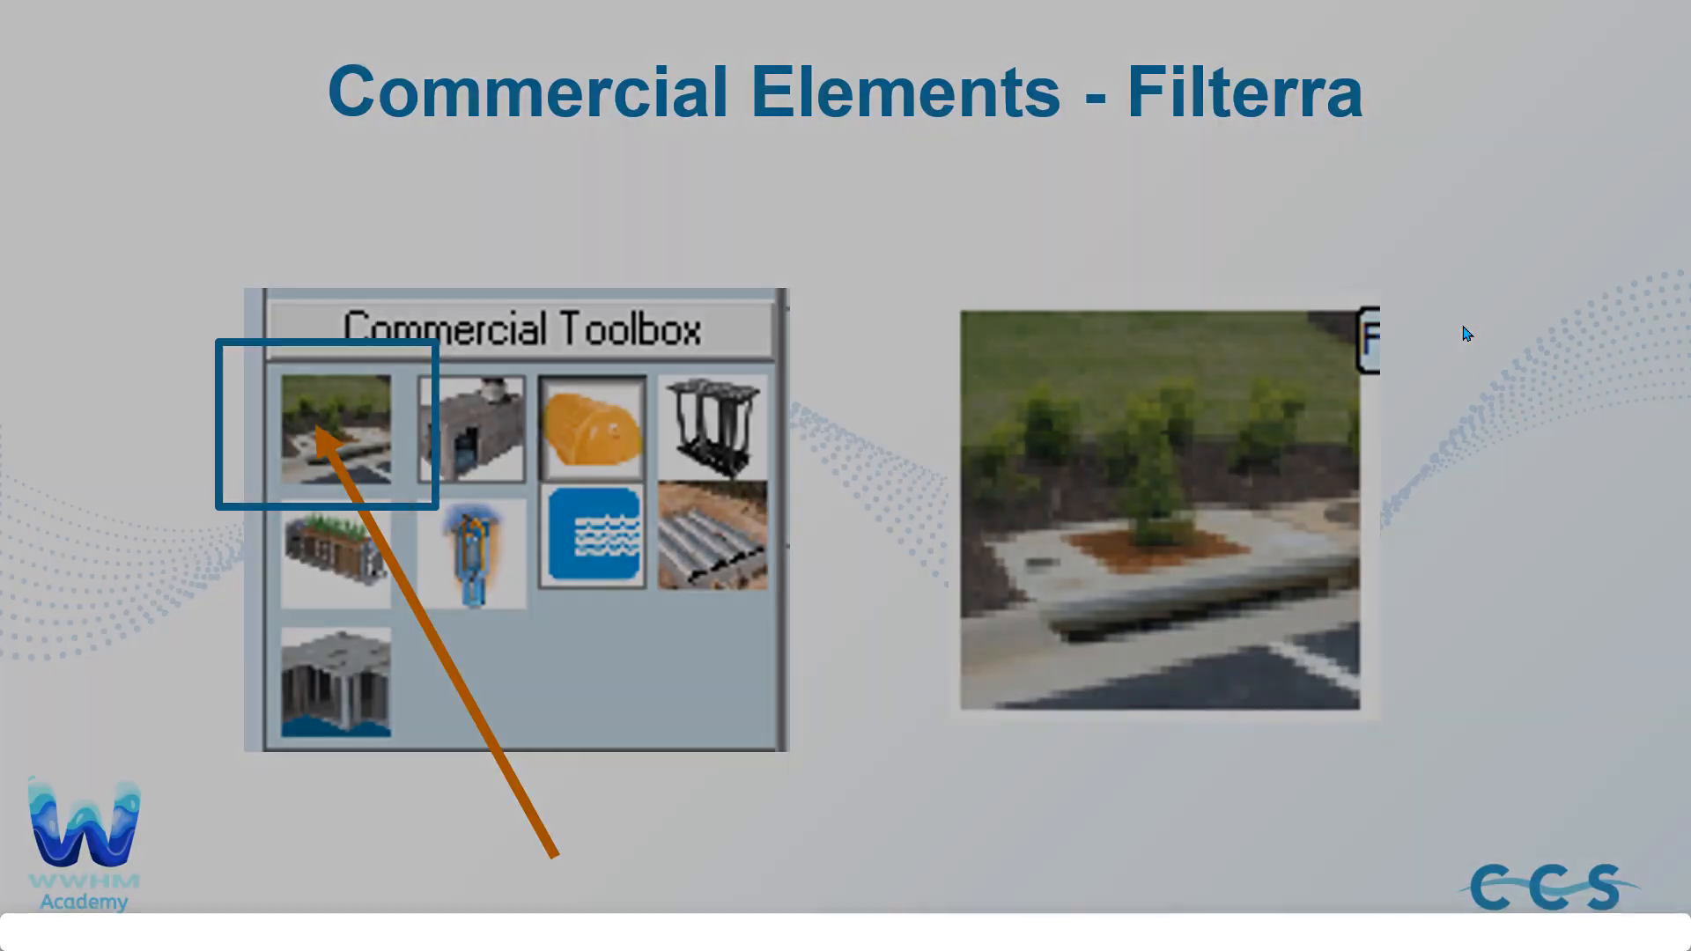
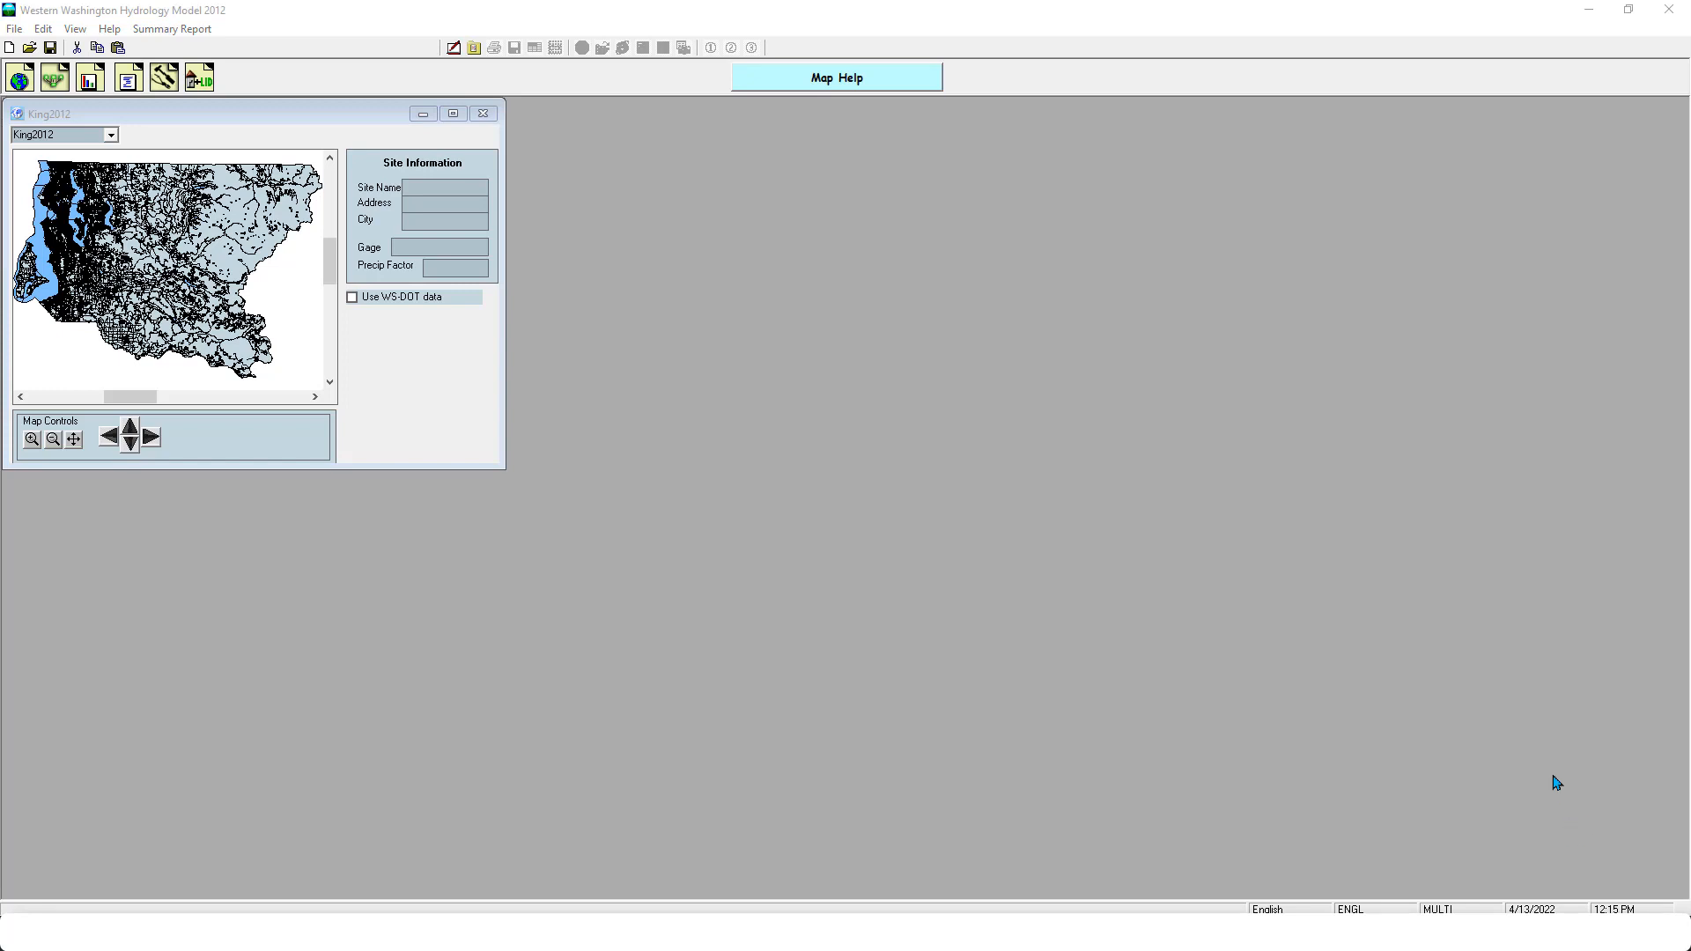
Bring up the Teams meeting over WWHM2012 and share the entire screen with the participants
left_click(1571, 877)
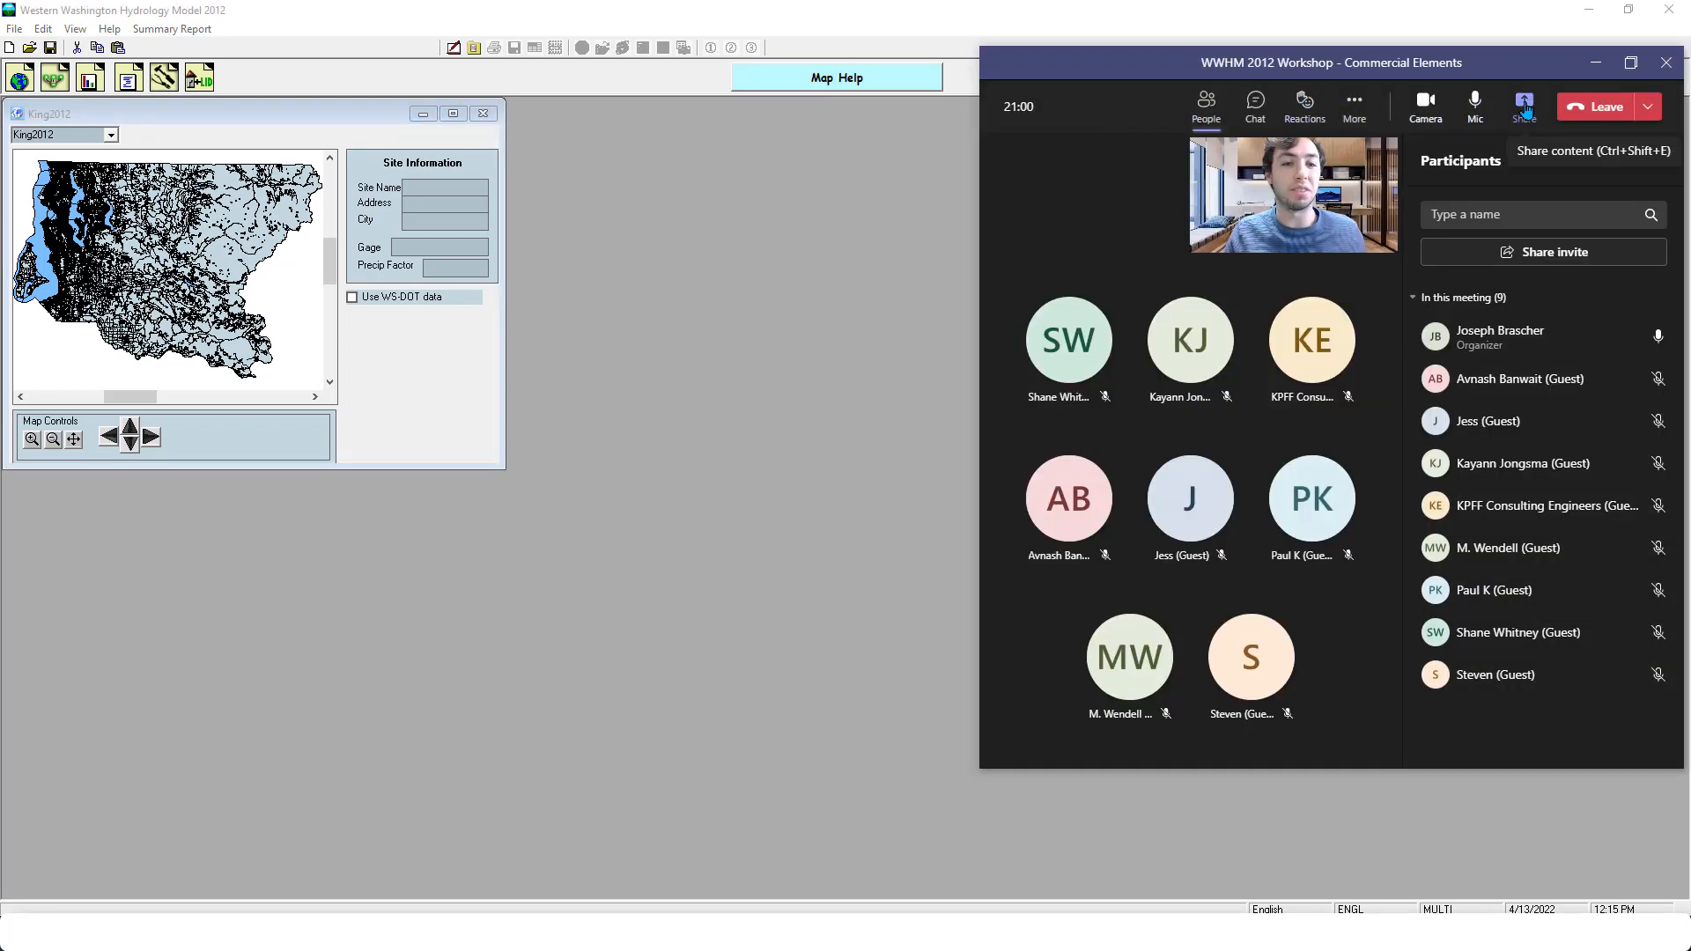
left_click(1524, 105)
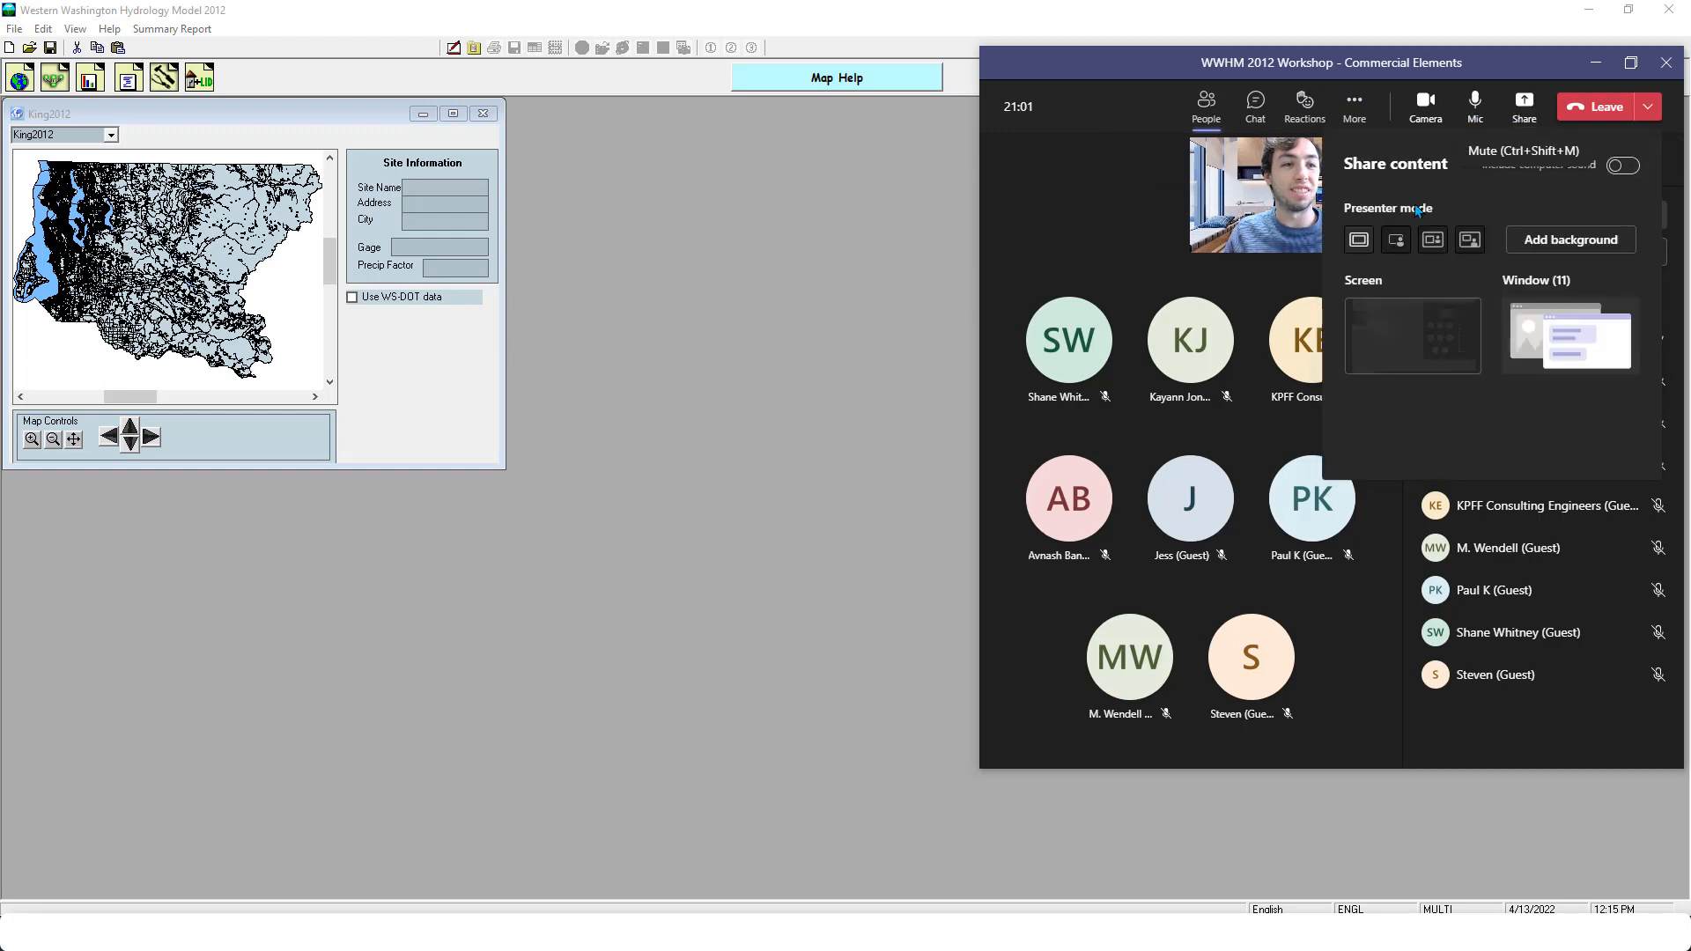
left_click(1413, 332)
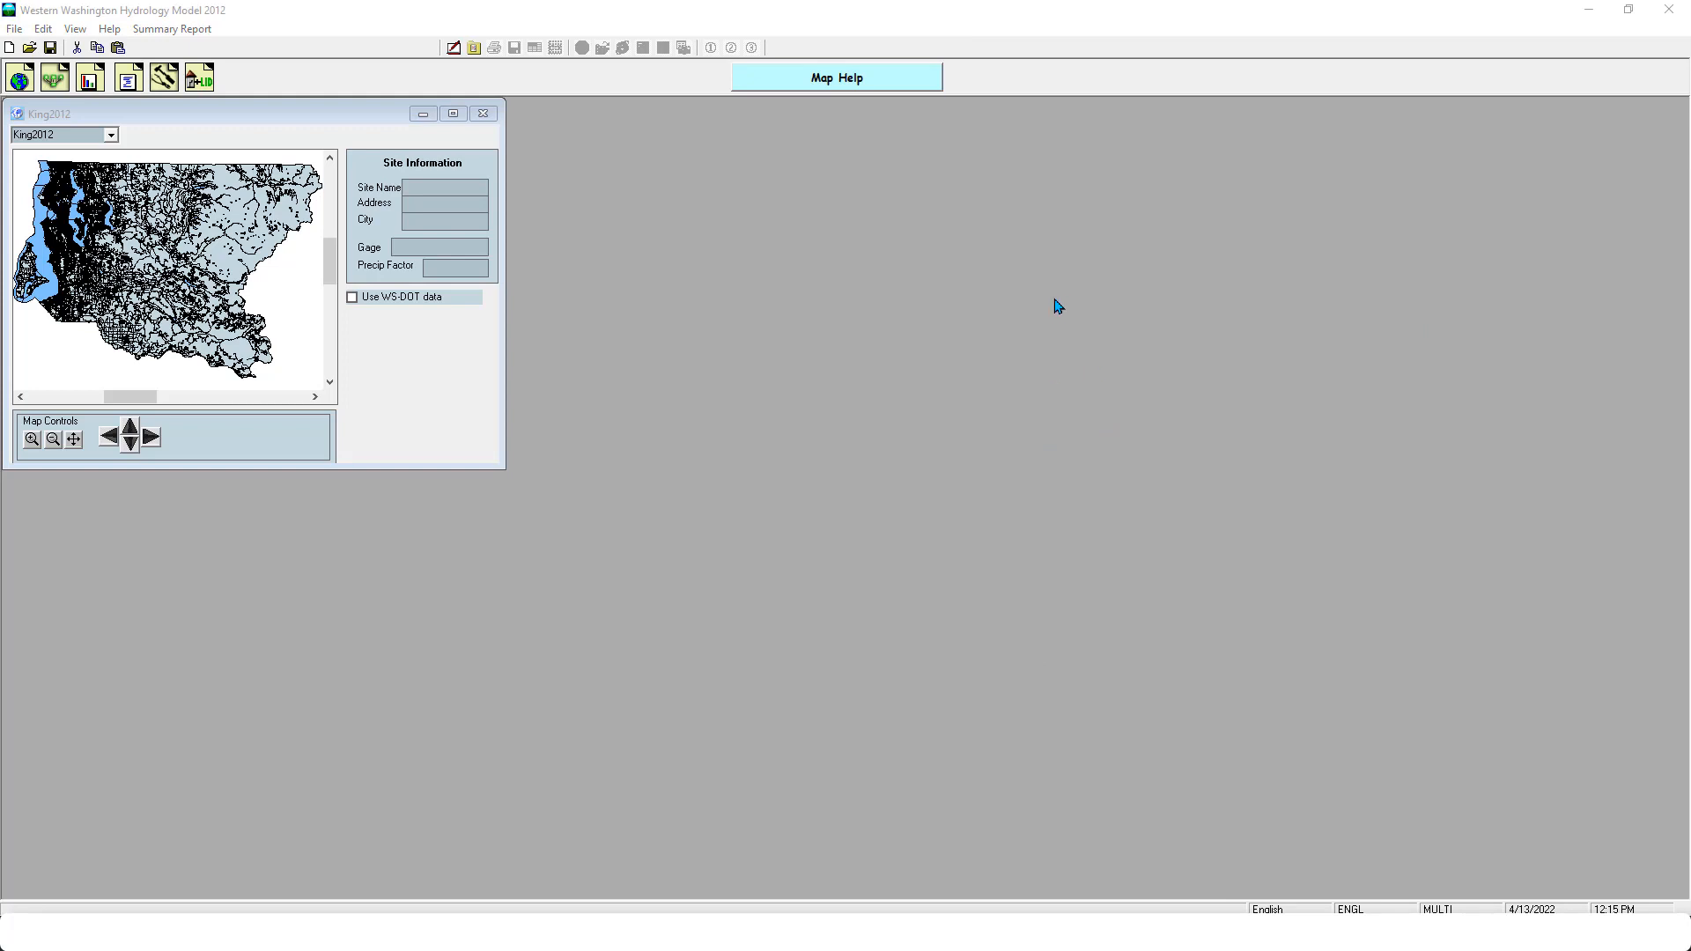
Try several site locations on the King2012 map and place the project site in western King County near the water
left_click(65, 269)
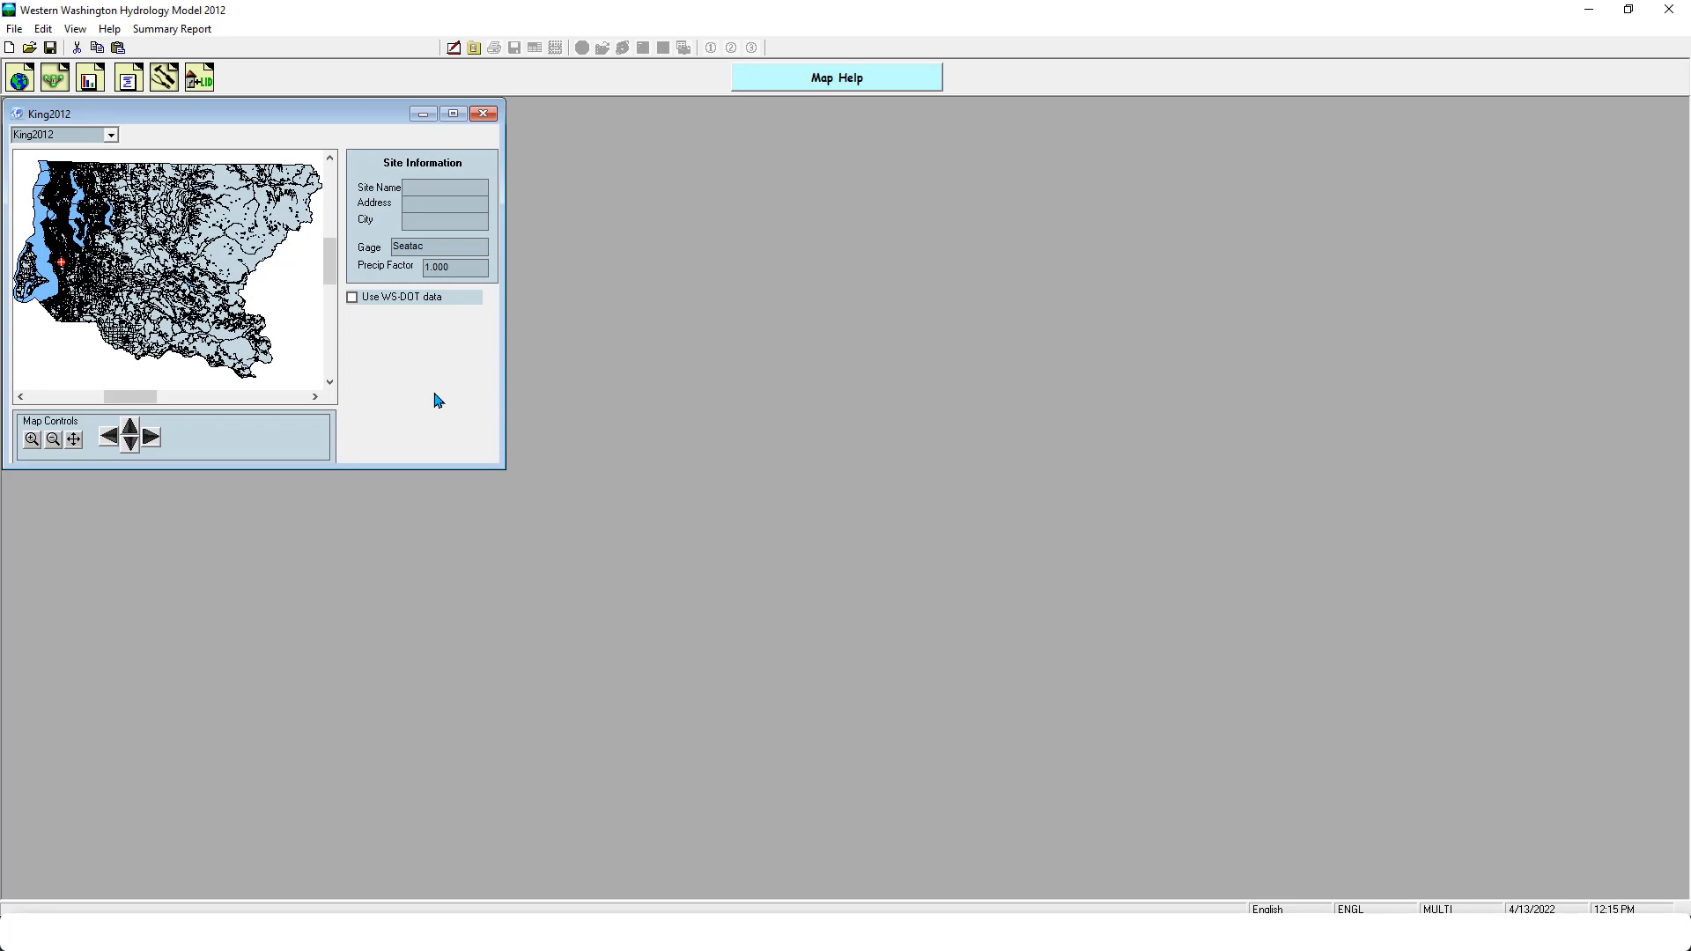
left_click(108, 280)
left_click(150, 303)
left_click(99, 302)
left_click(140, 259)
left_click(62, 266)
Open the schematic, place a basin in the Predeveloped scenario and set its C, Forest, Flat area to 2 acres
left_click(61, 78)
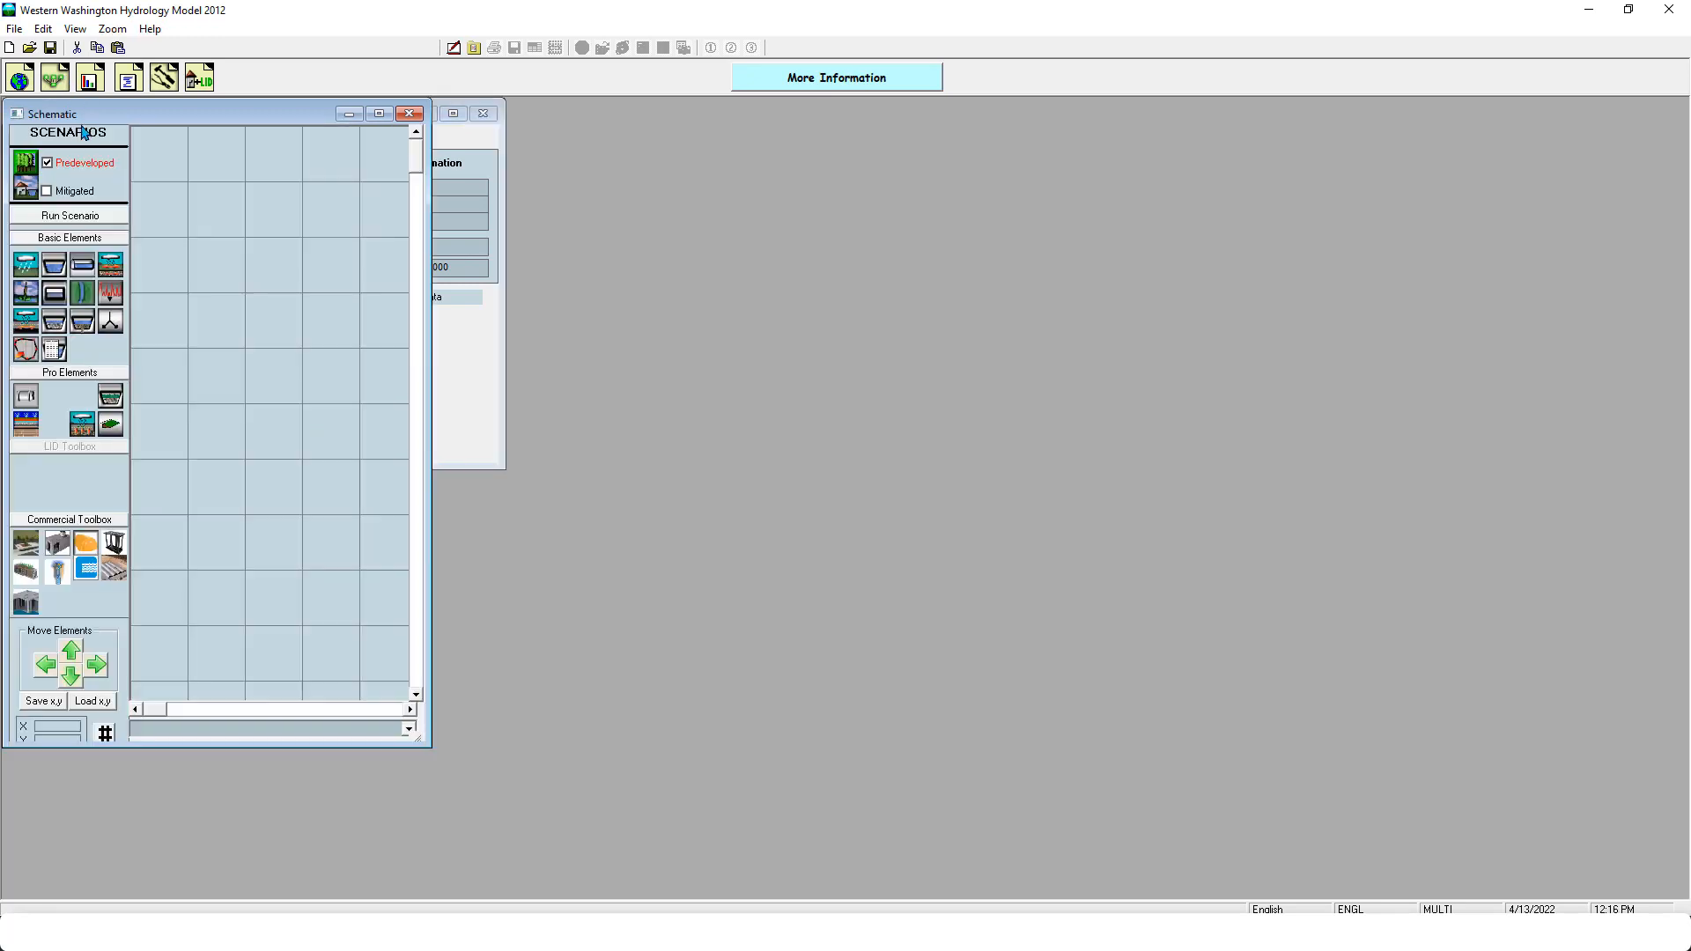
left_click_drag(35, 280, 280, 317)
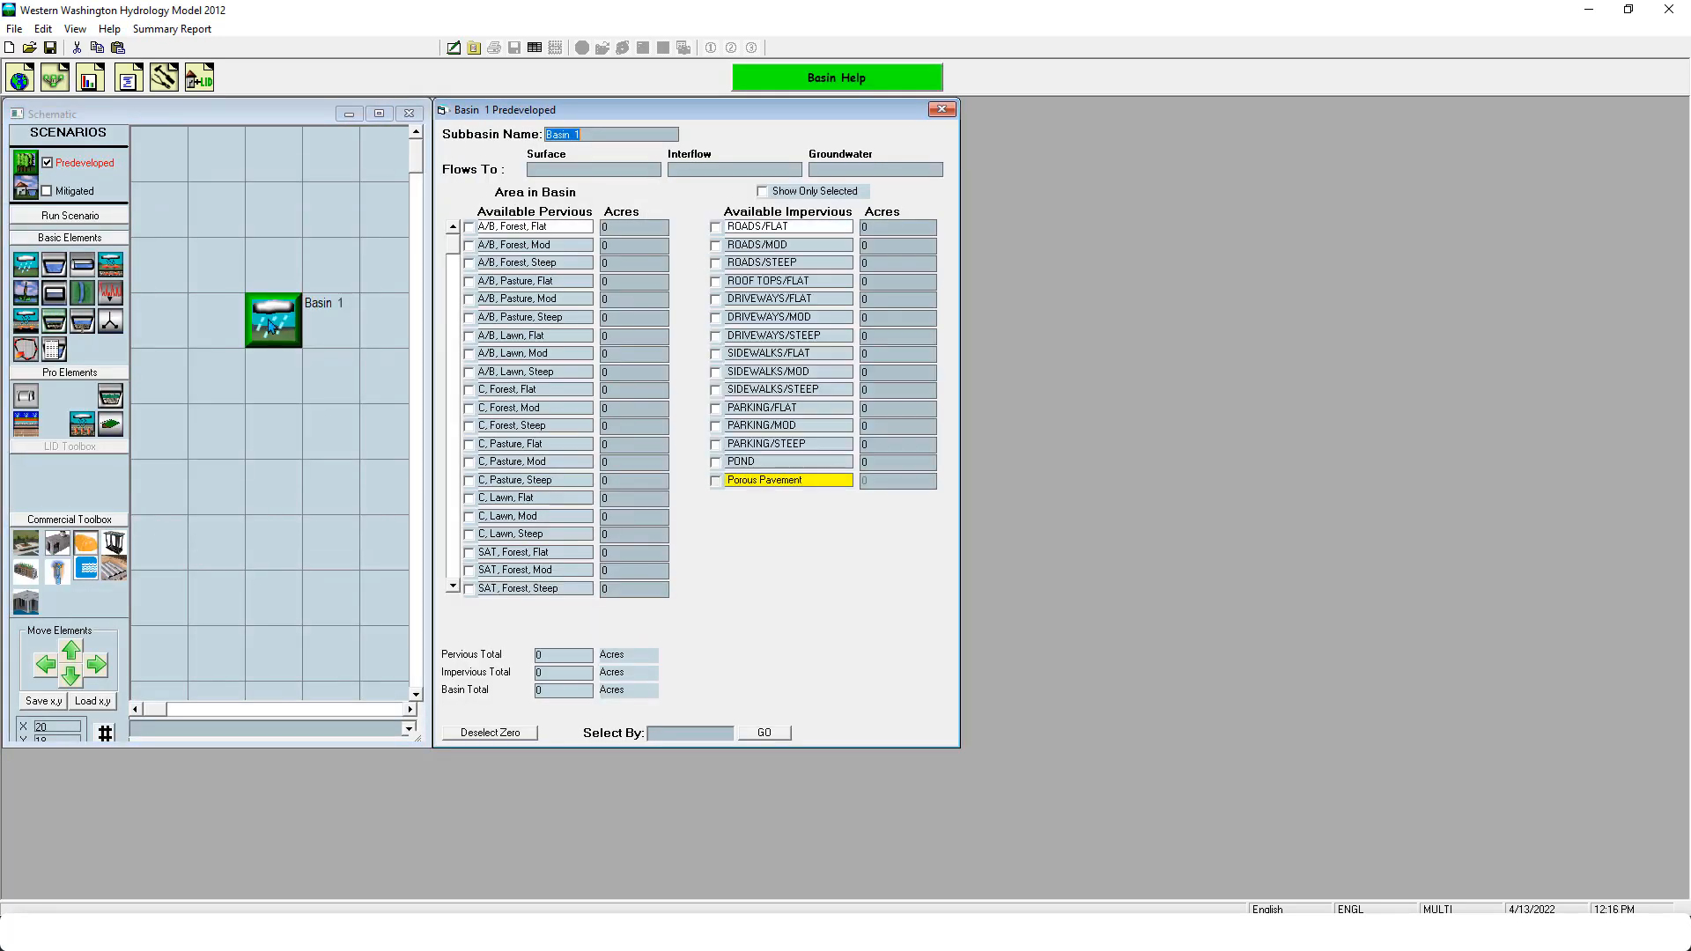
left_click(646, 390)
type("2")
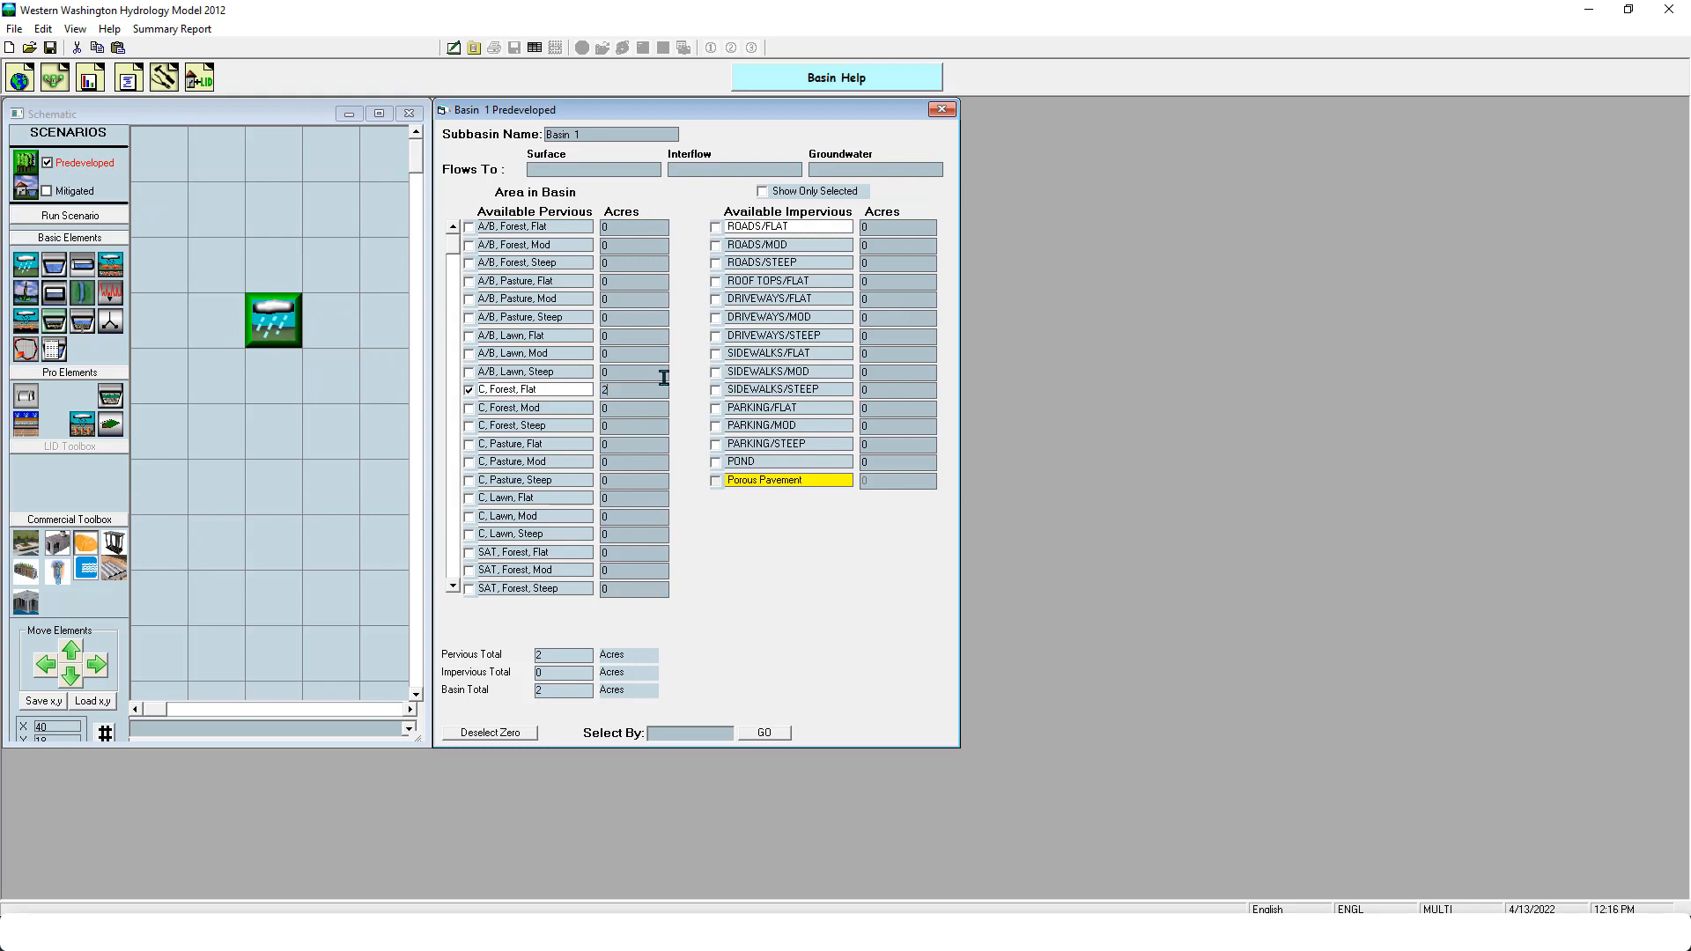
Connect the predeveloped basin to point of compliance 1 and run the Predeveloped scenario
right_click(281, 330)
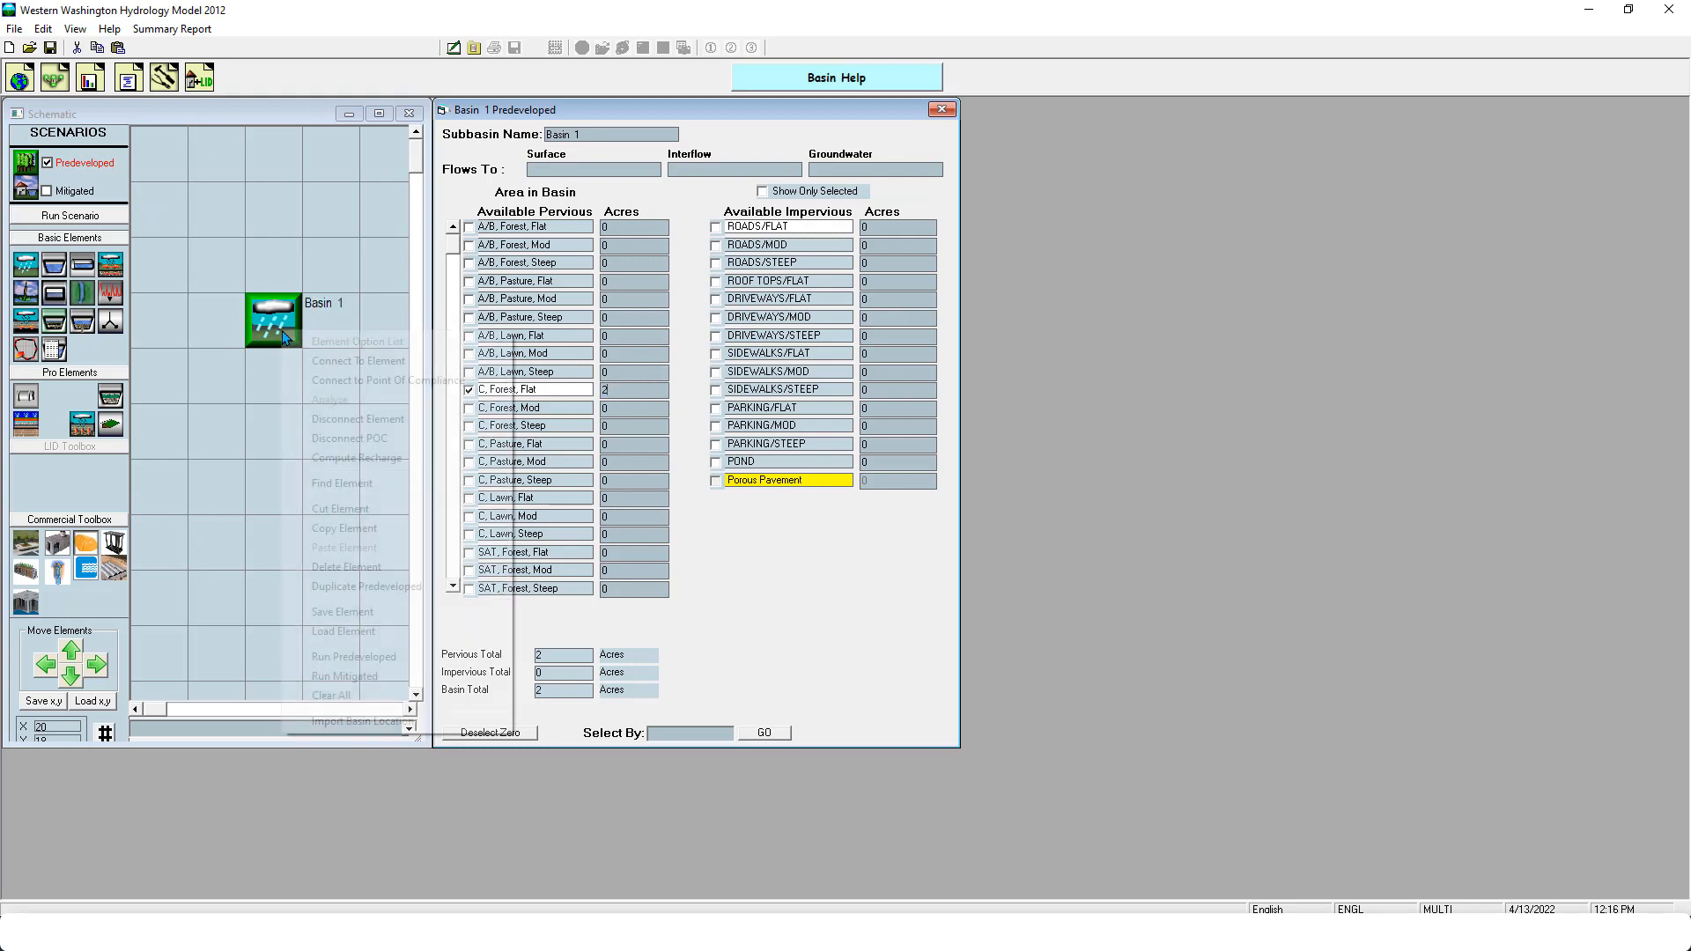
left_click(339, 379)
left_click(318, 366)
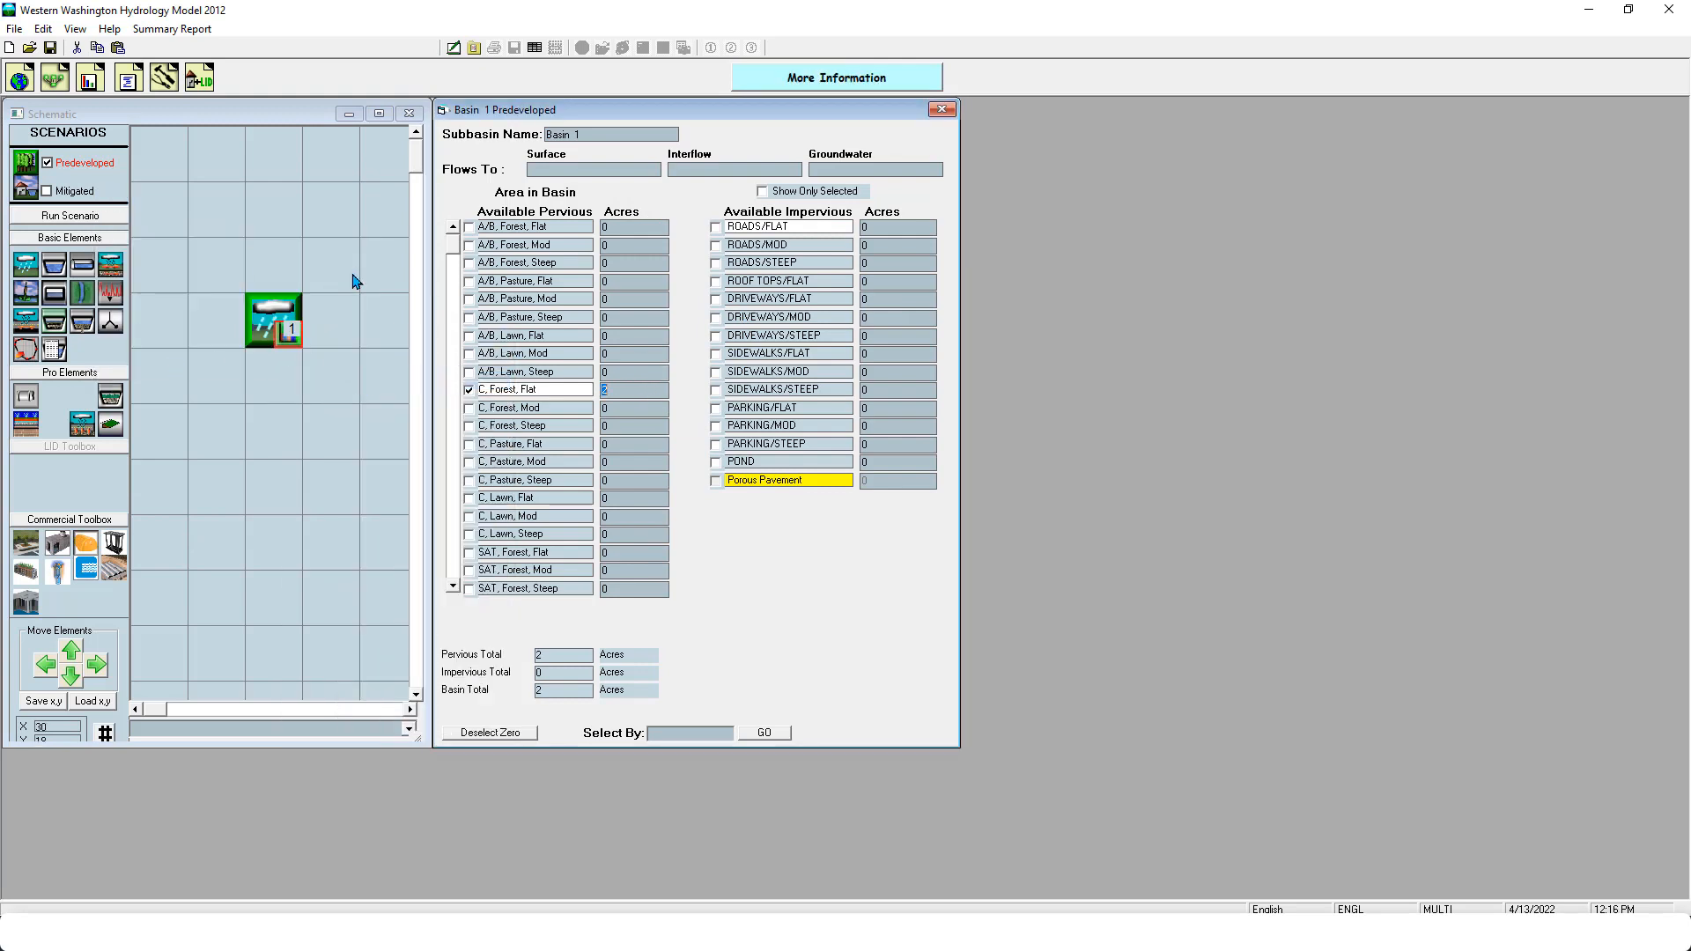
left_click(88, 214)
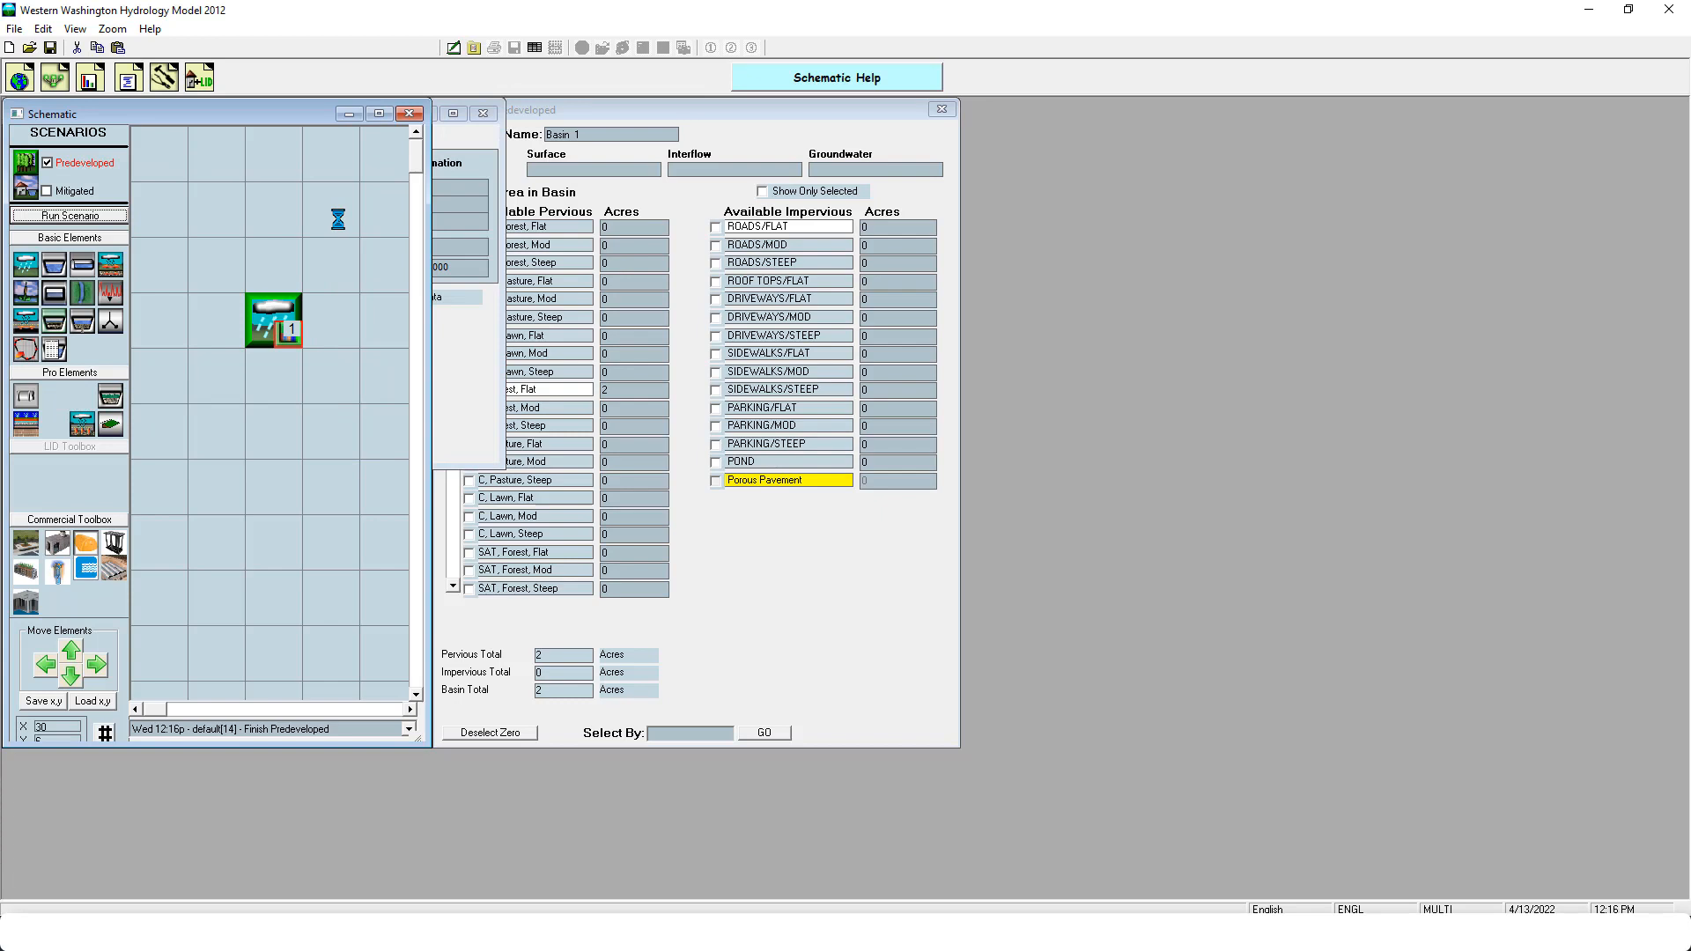
Switch to the Mitigated scenario, place a basin on the grid and add a Filterra unit two cells below it
left_click(74, 191)
left_click_drag(26, 264, 282, 272)
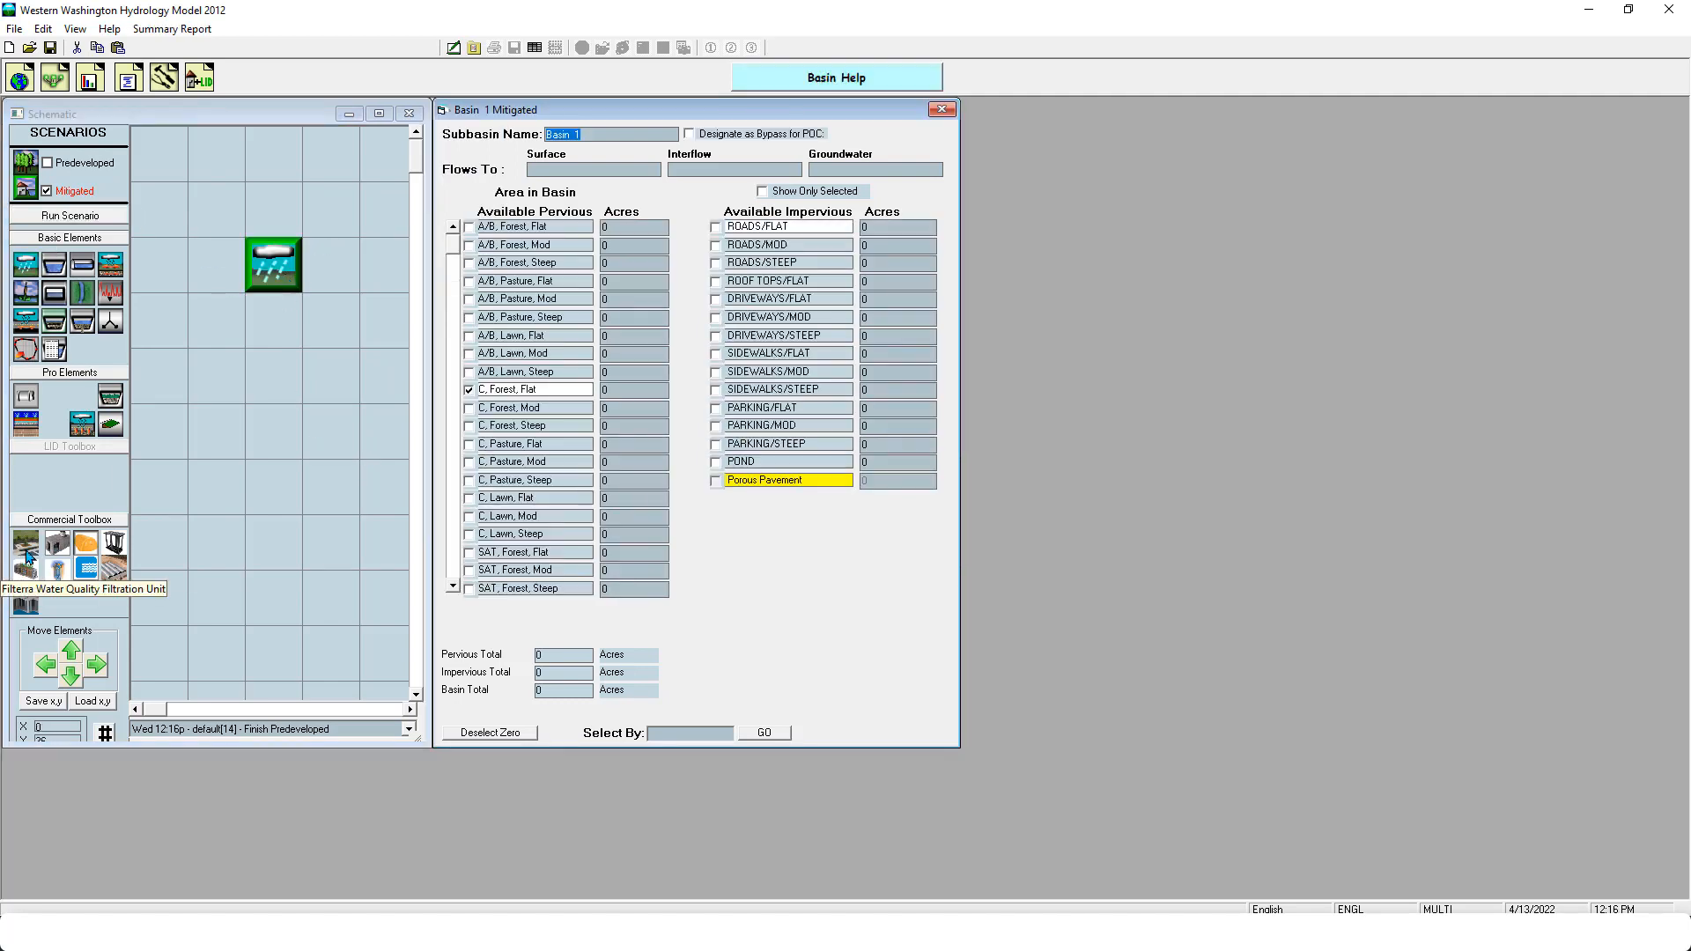
left_click_drag(29, 544, 275, 377)
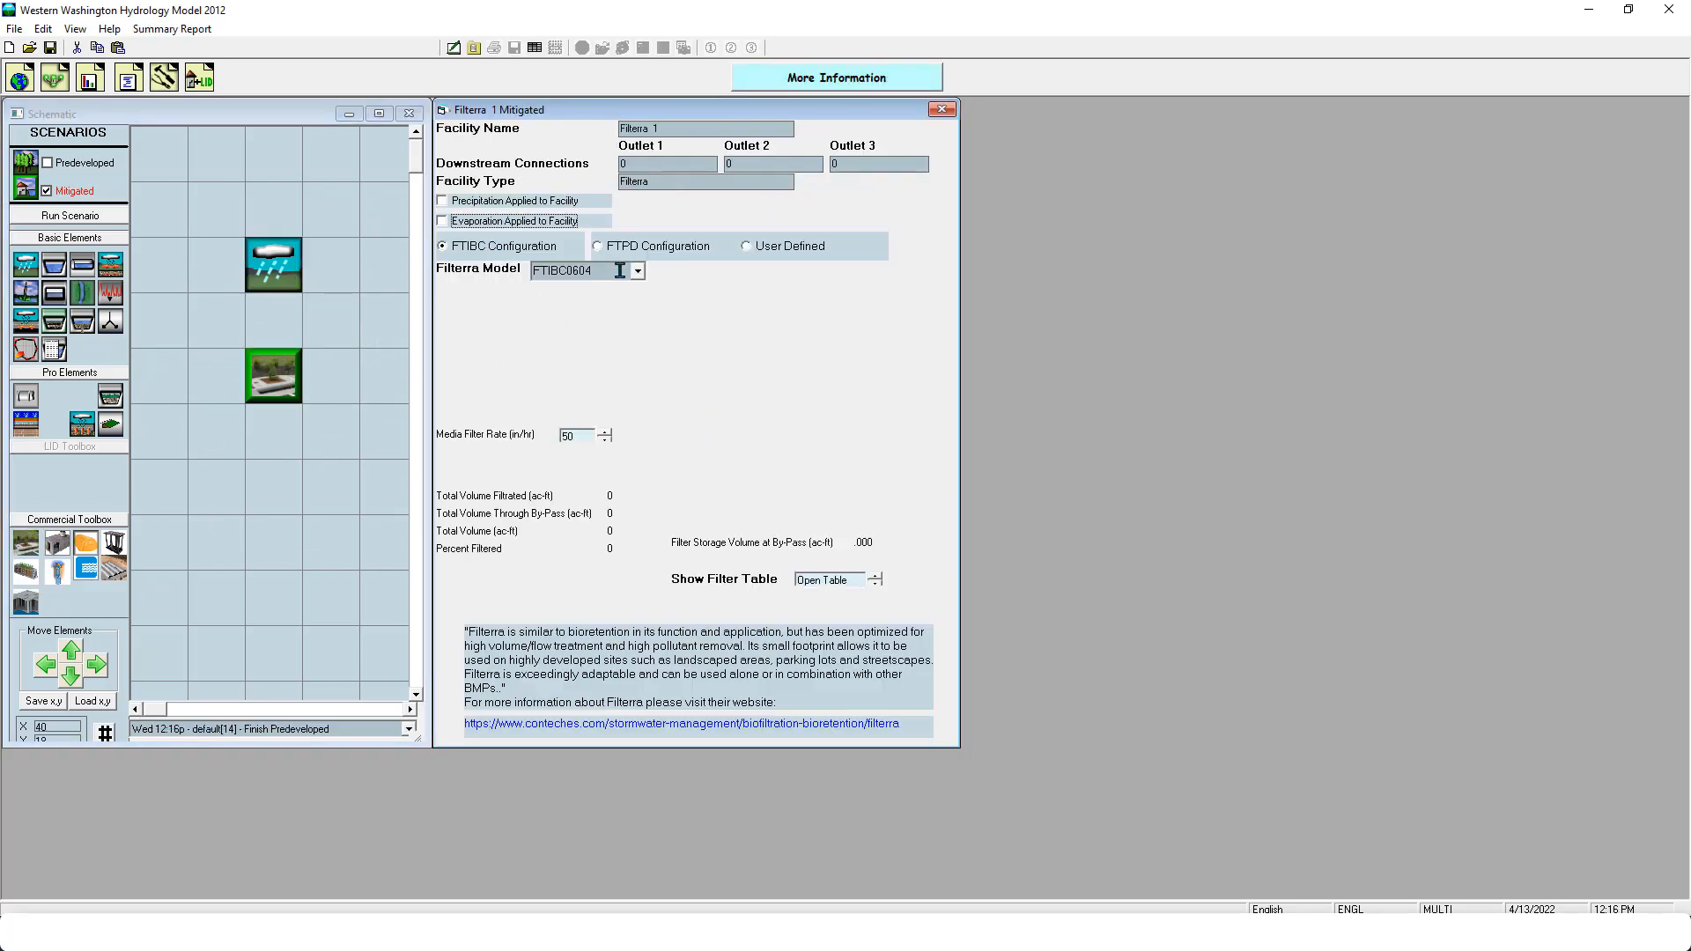
In the mitigated basin, set C, Lawn, Flat to 1 acre and ROADS/FLAT to 1 acre
left_click(264, 266)
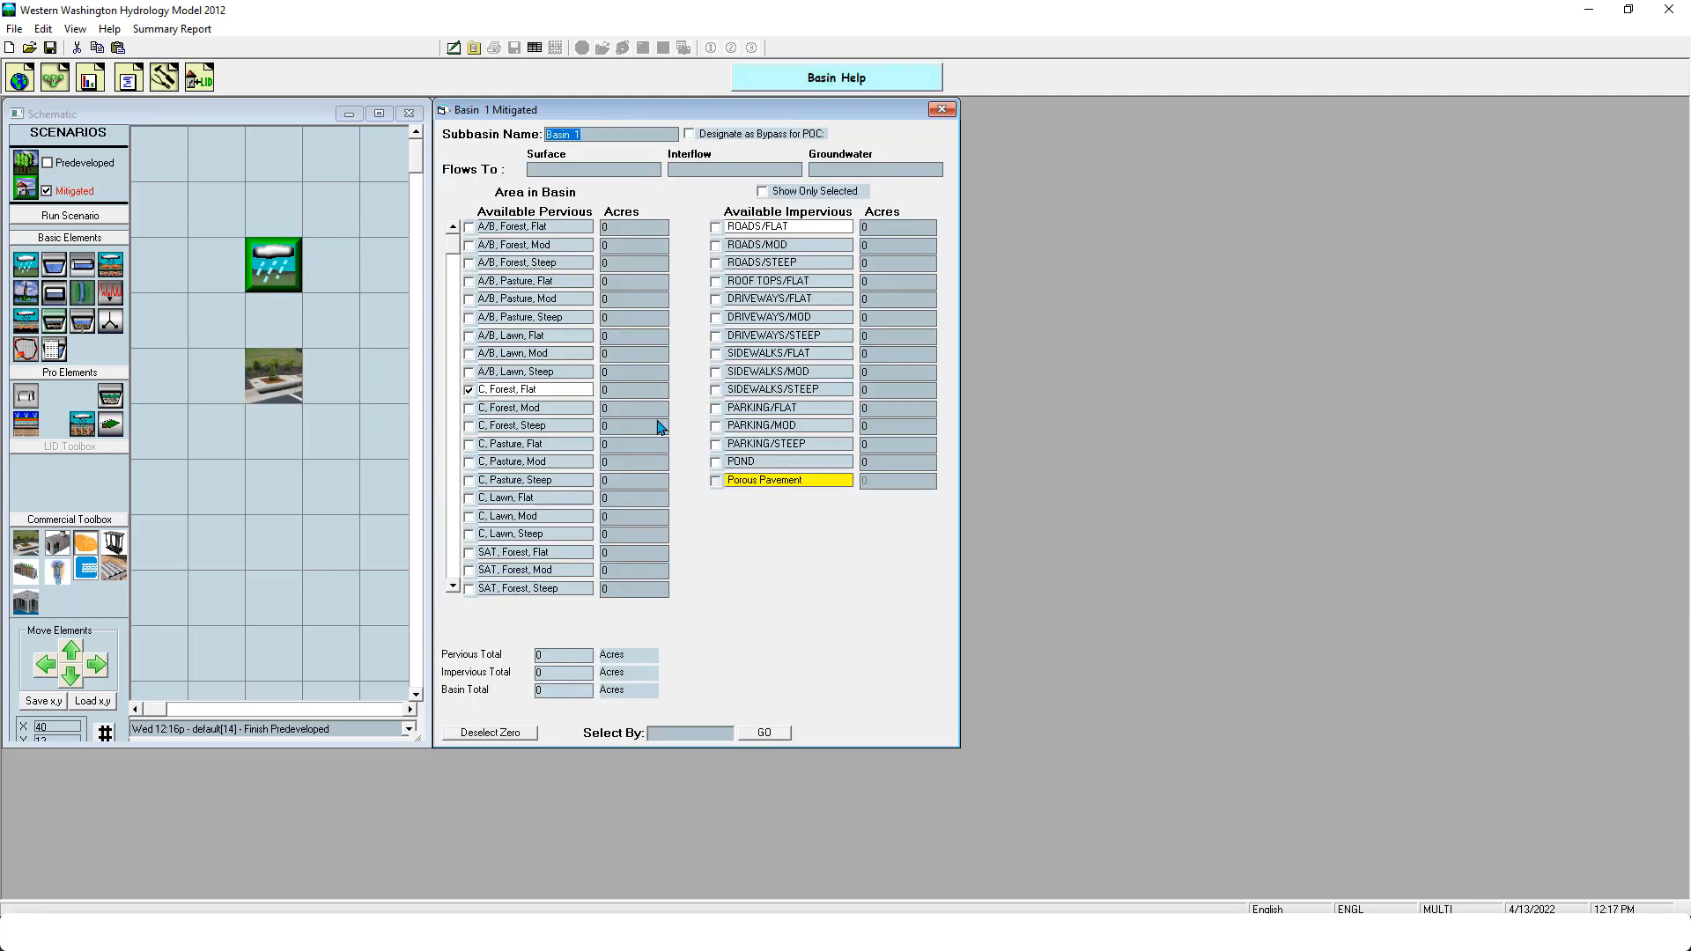
left_click(647, 497)
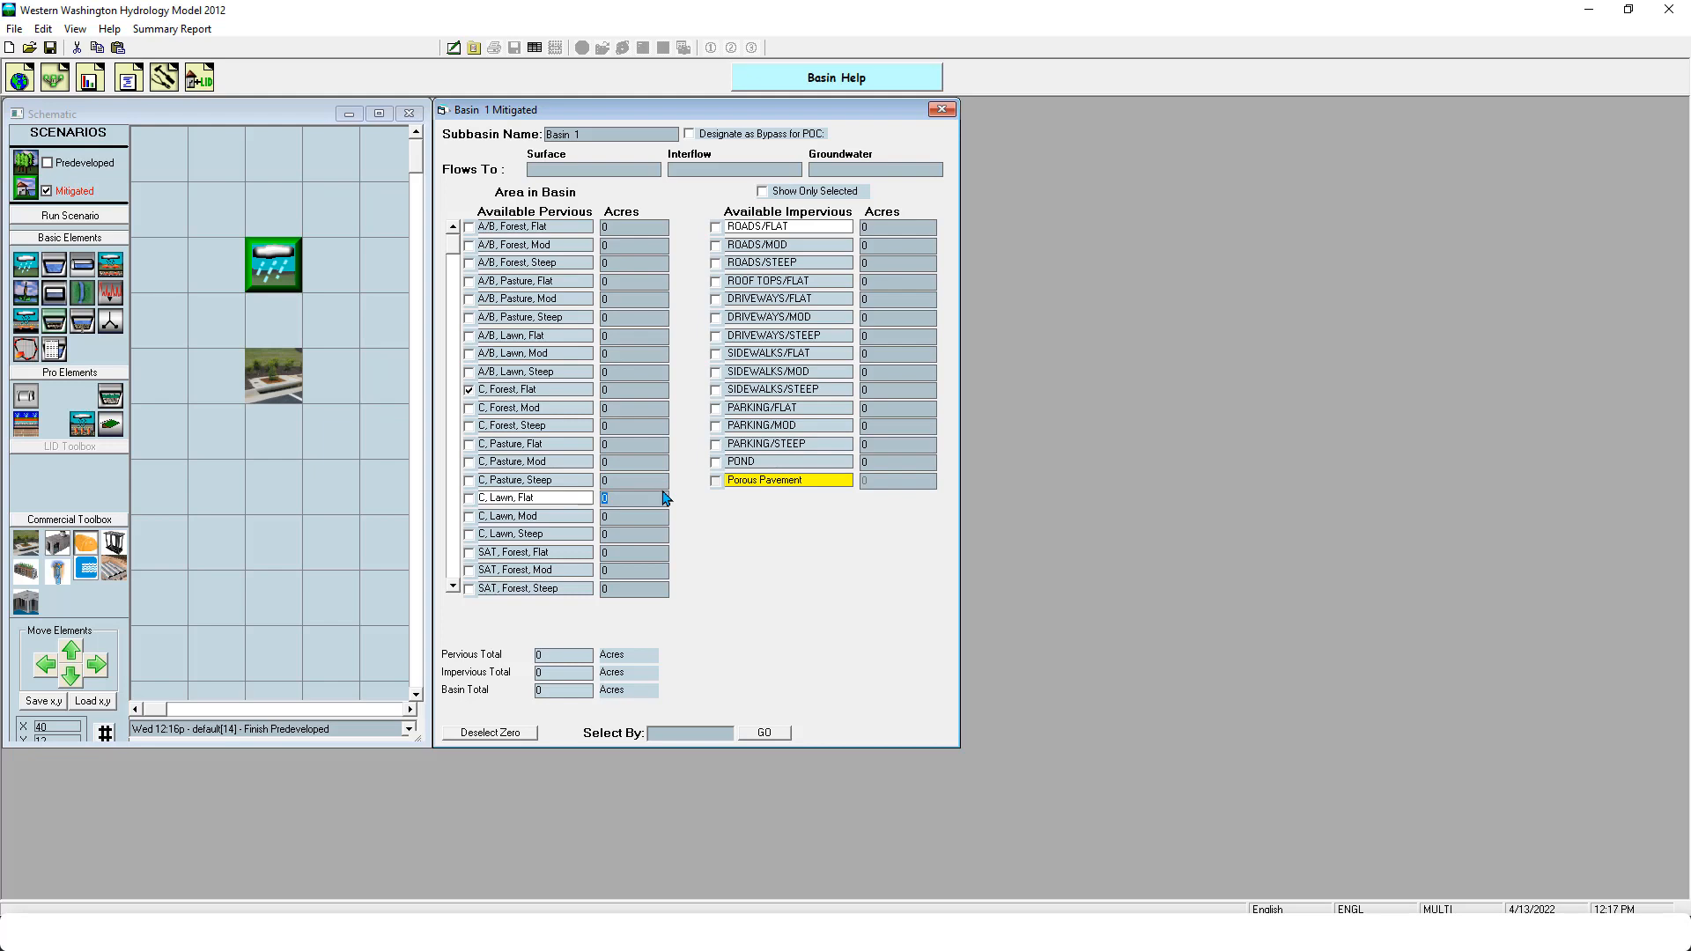
left_click(901, 224)
Connect the mitigated basin to the Filterra unit below it
right_click(272, 261)
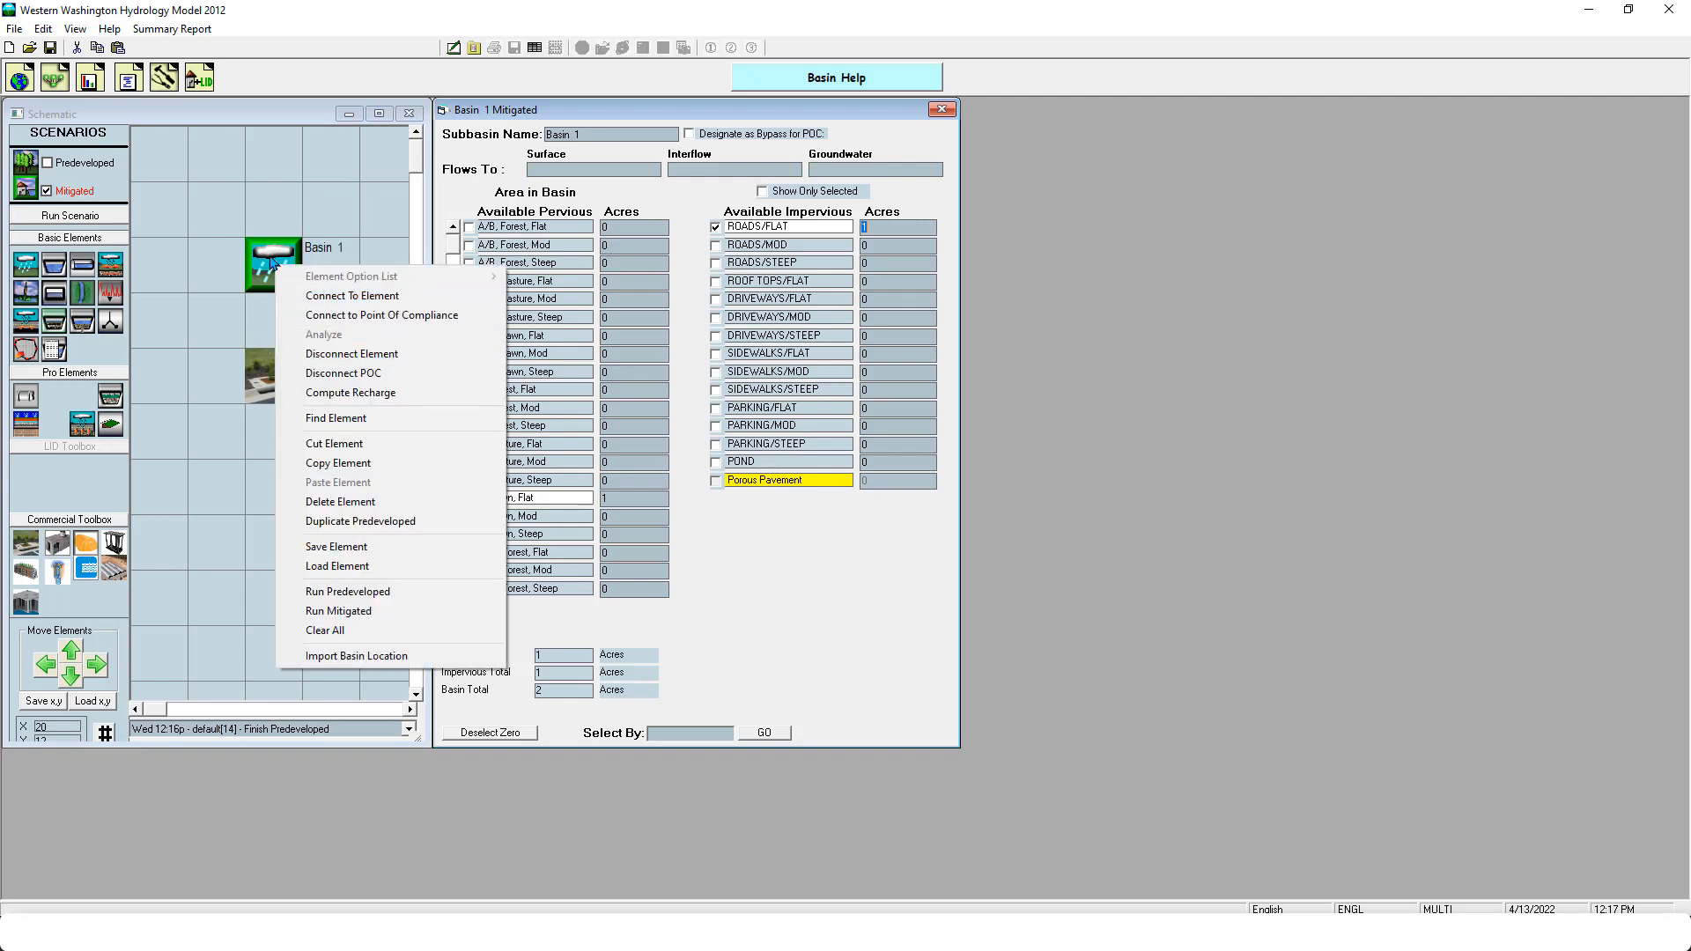
left_click(273, 260)
right_click(272, 261)
left_click(351, 295)
left_click(282, 380)
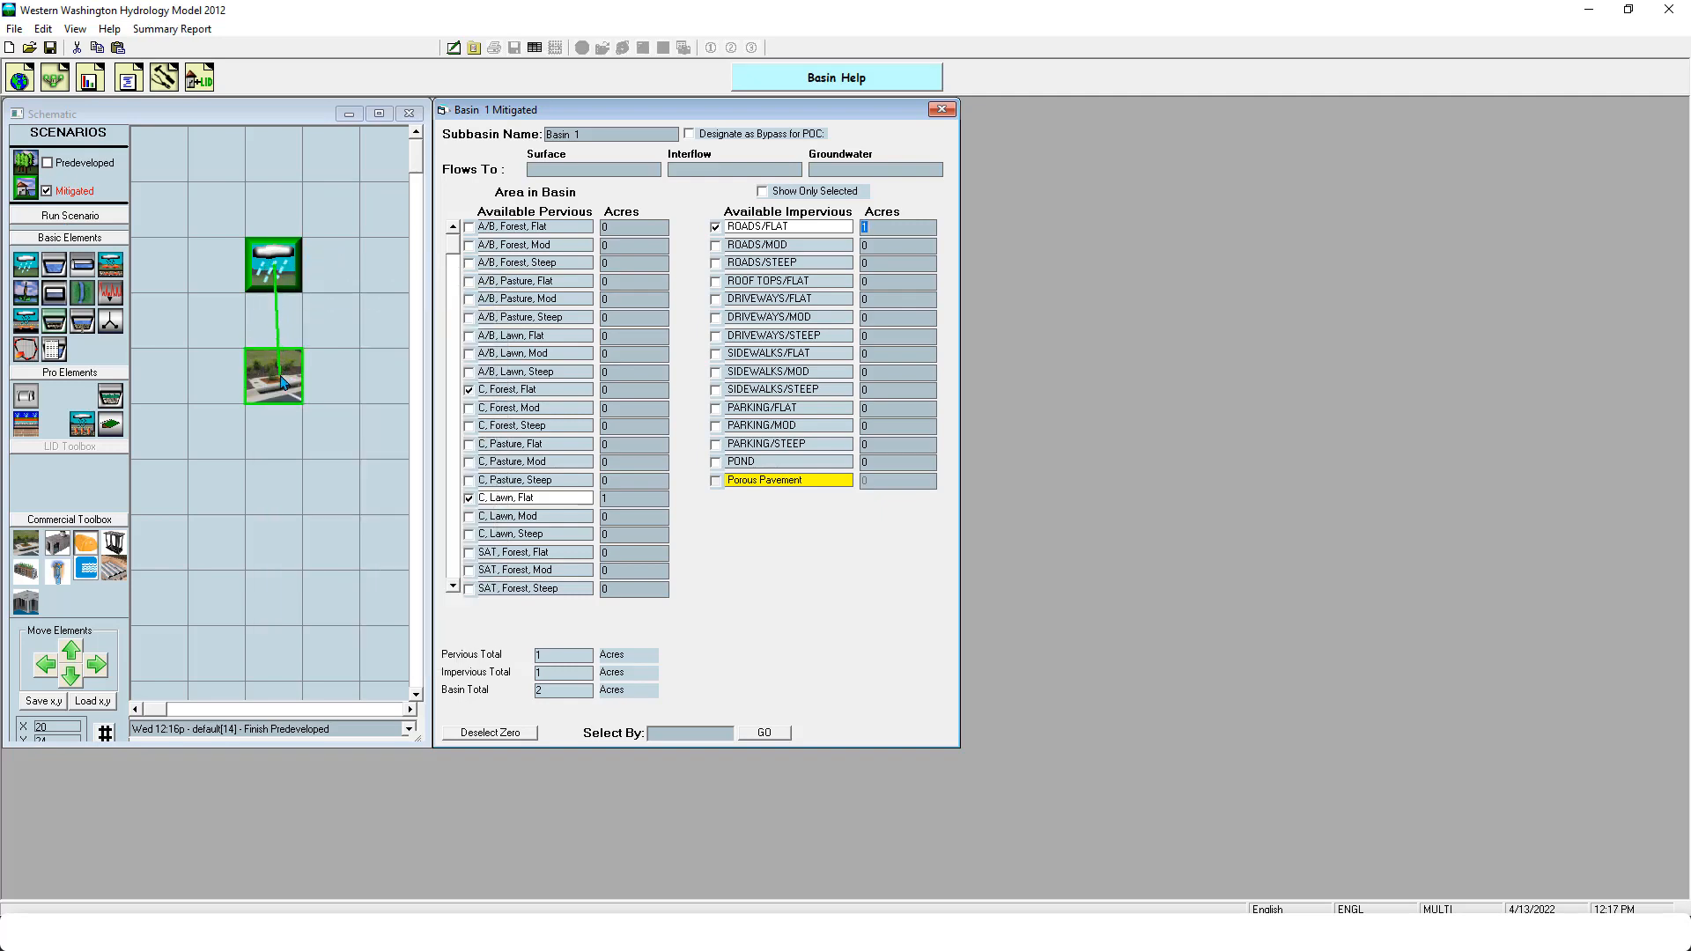
left_click(309, 481)
Connect Outlet 1 and Outlet 2 of the Filterra unit to point of compliance 1
left_click(278, 377)
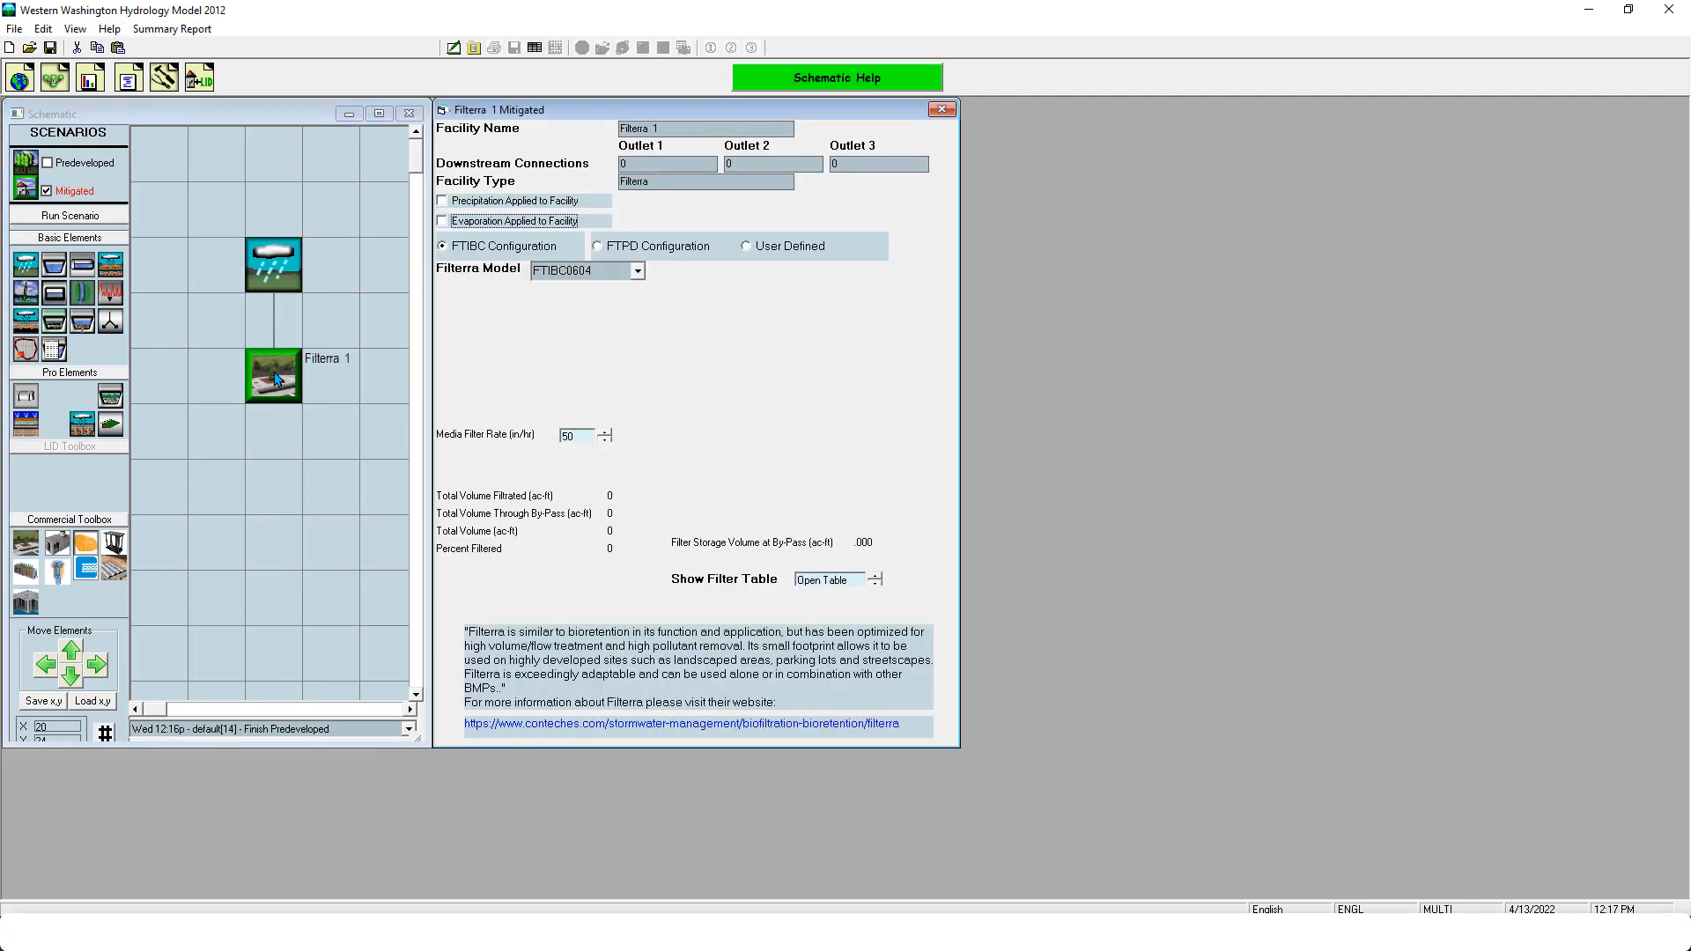
right_click(277, 377)
left_click(287, 427)
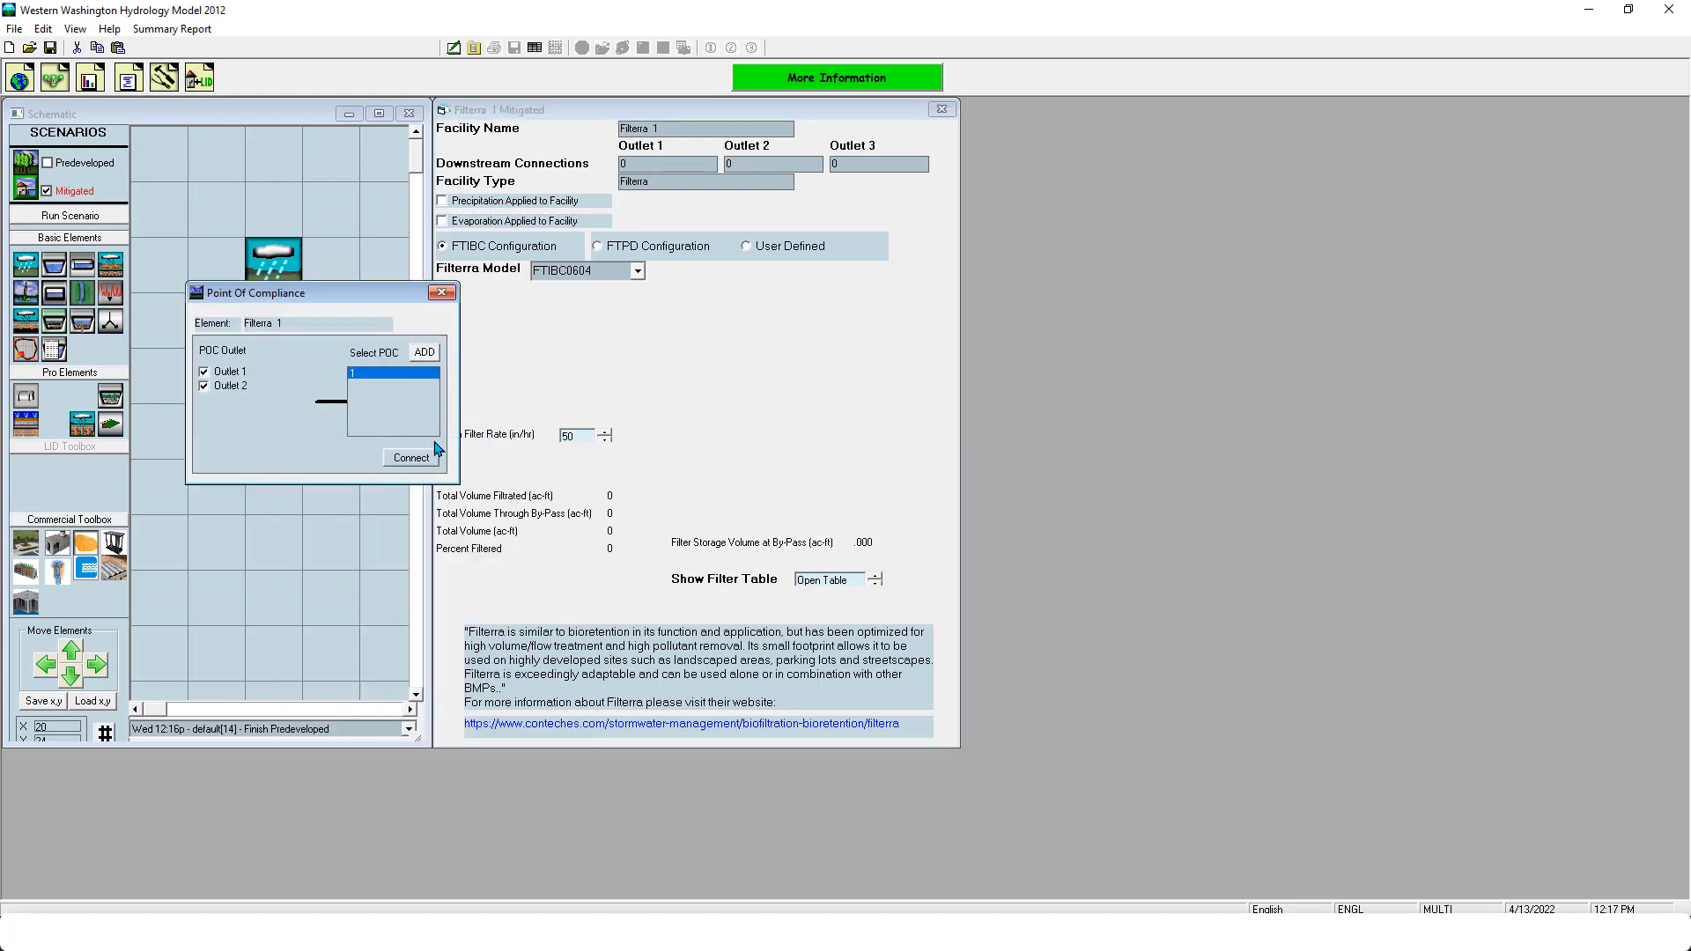
left_click(410, 457)
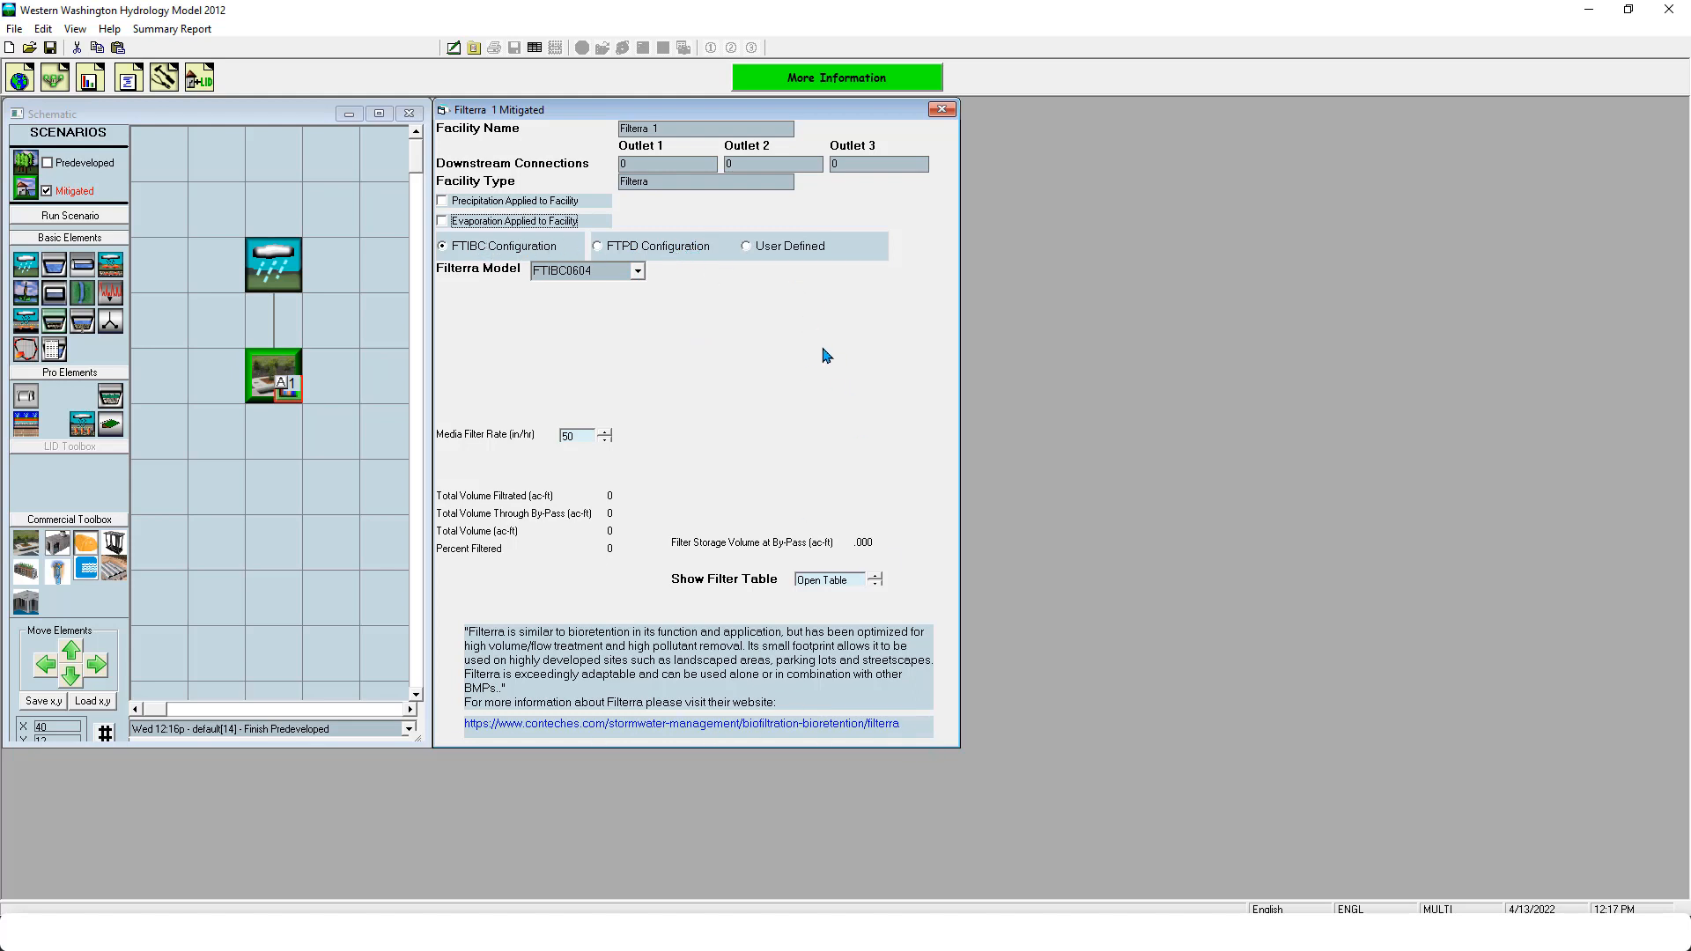
Switch the Filterra unit to the User Defined configuration to view its dimension inputs
left_click(746, 248)
left_click(636, 271)
left_click(708, 293)
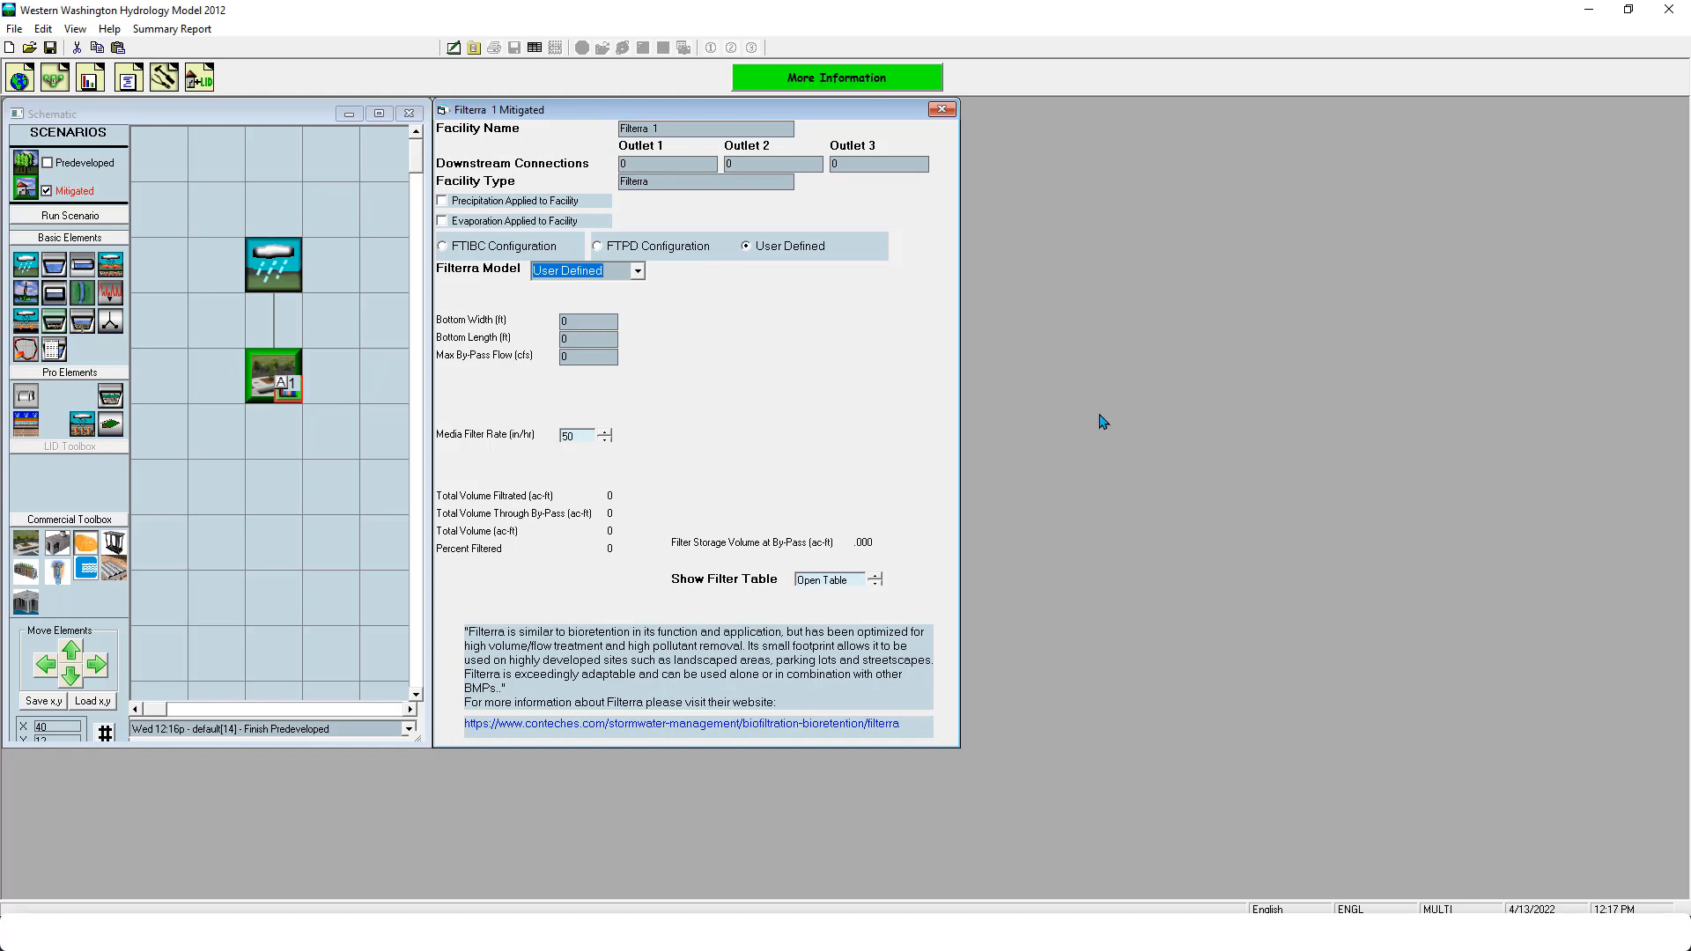
Set the Filterra unit to the FTPD configuration with model FTPD0710 and run the Mitigated scenario
left_click(684, 251)
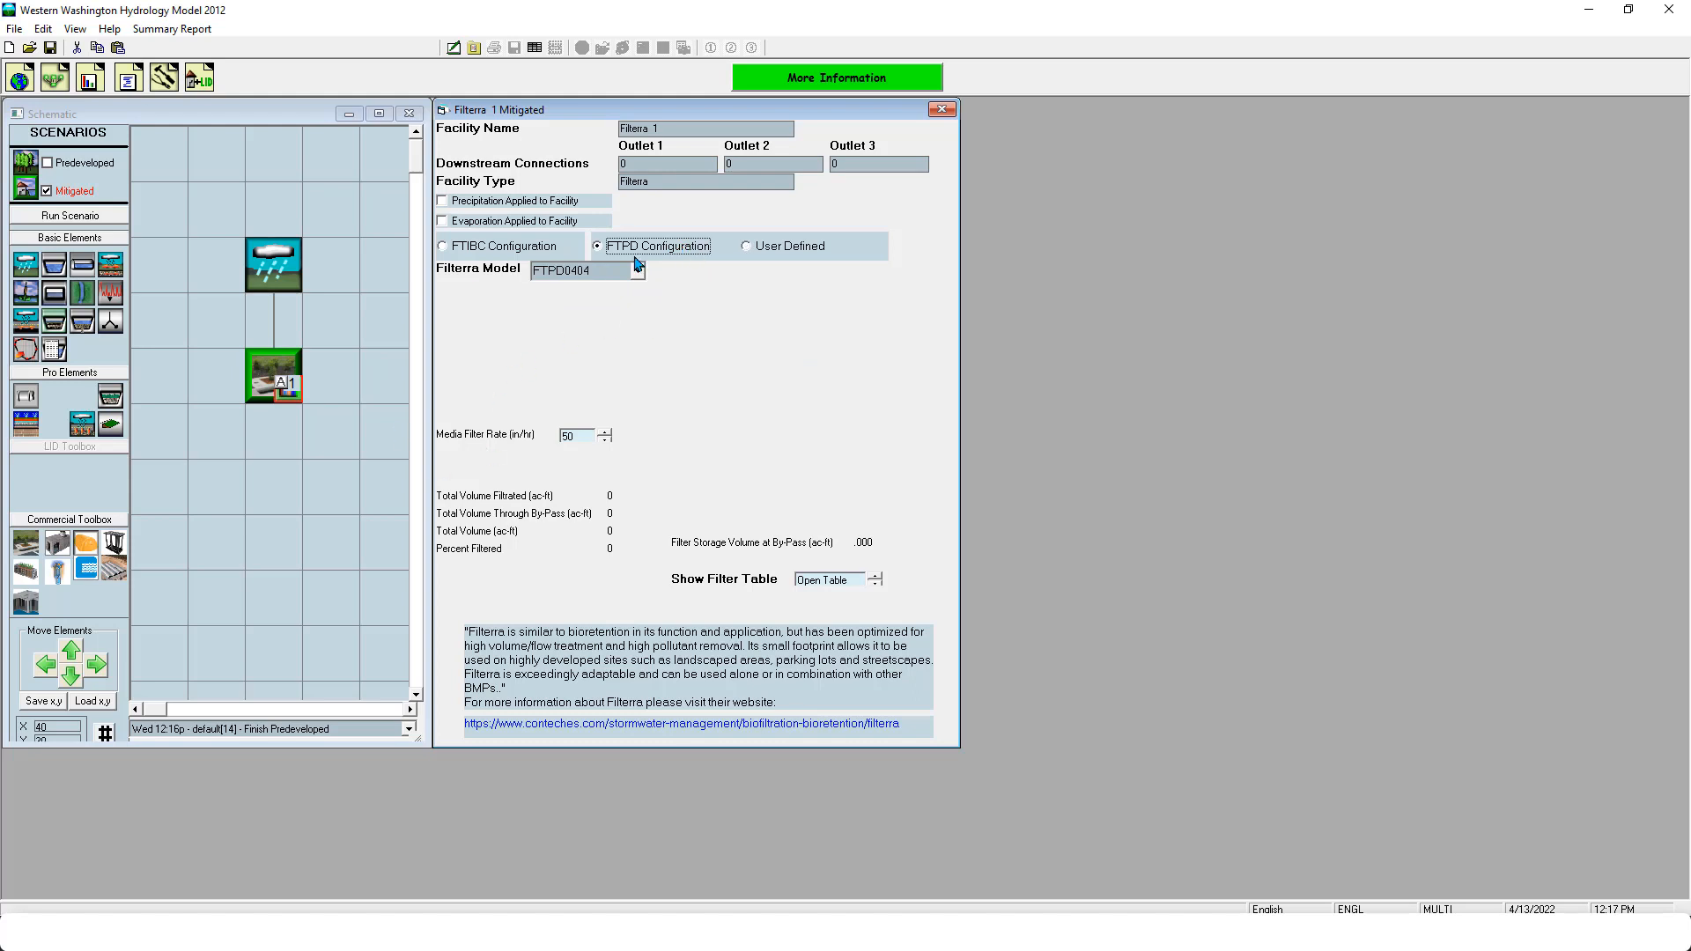
left_click(638, 270)
left_click_drag(644, 322, 644, 400)
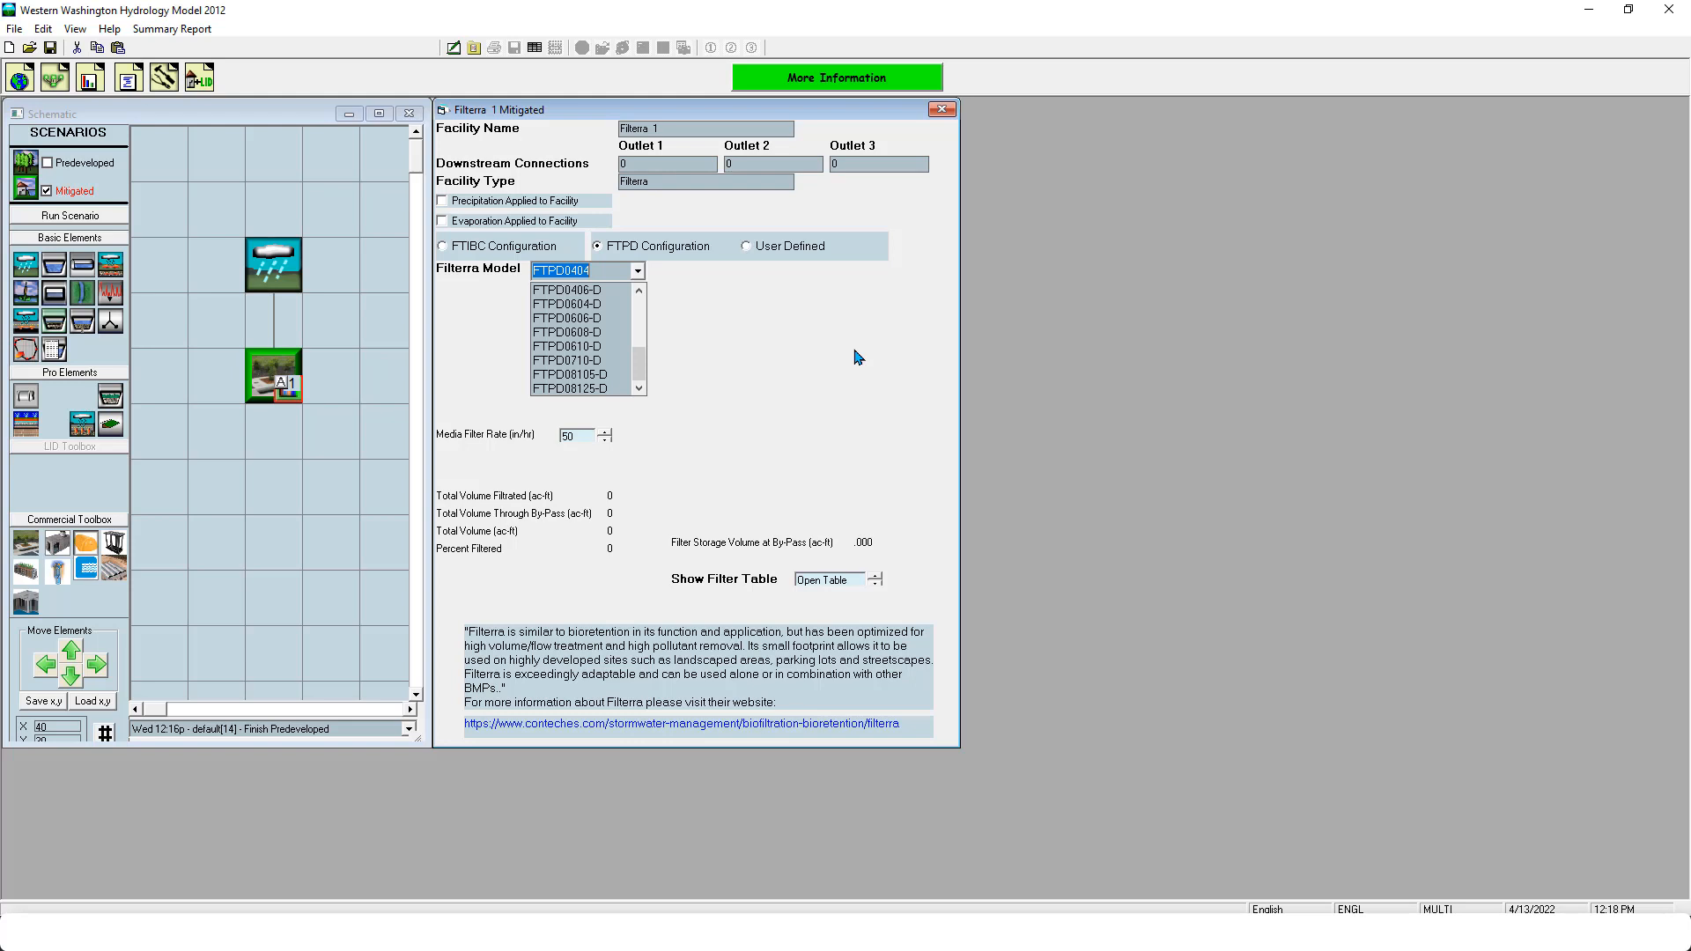
left_click_drag(640, 363, 639, 309)
scroll(625, 343, "down", 2)
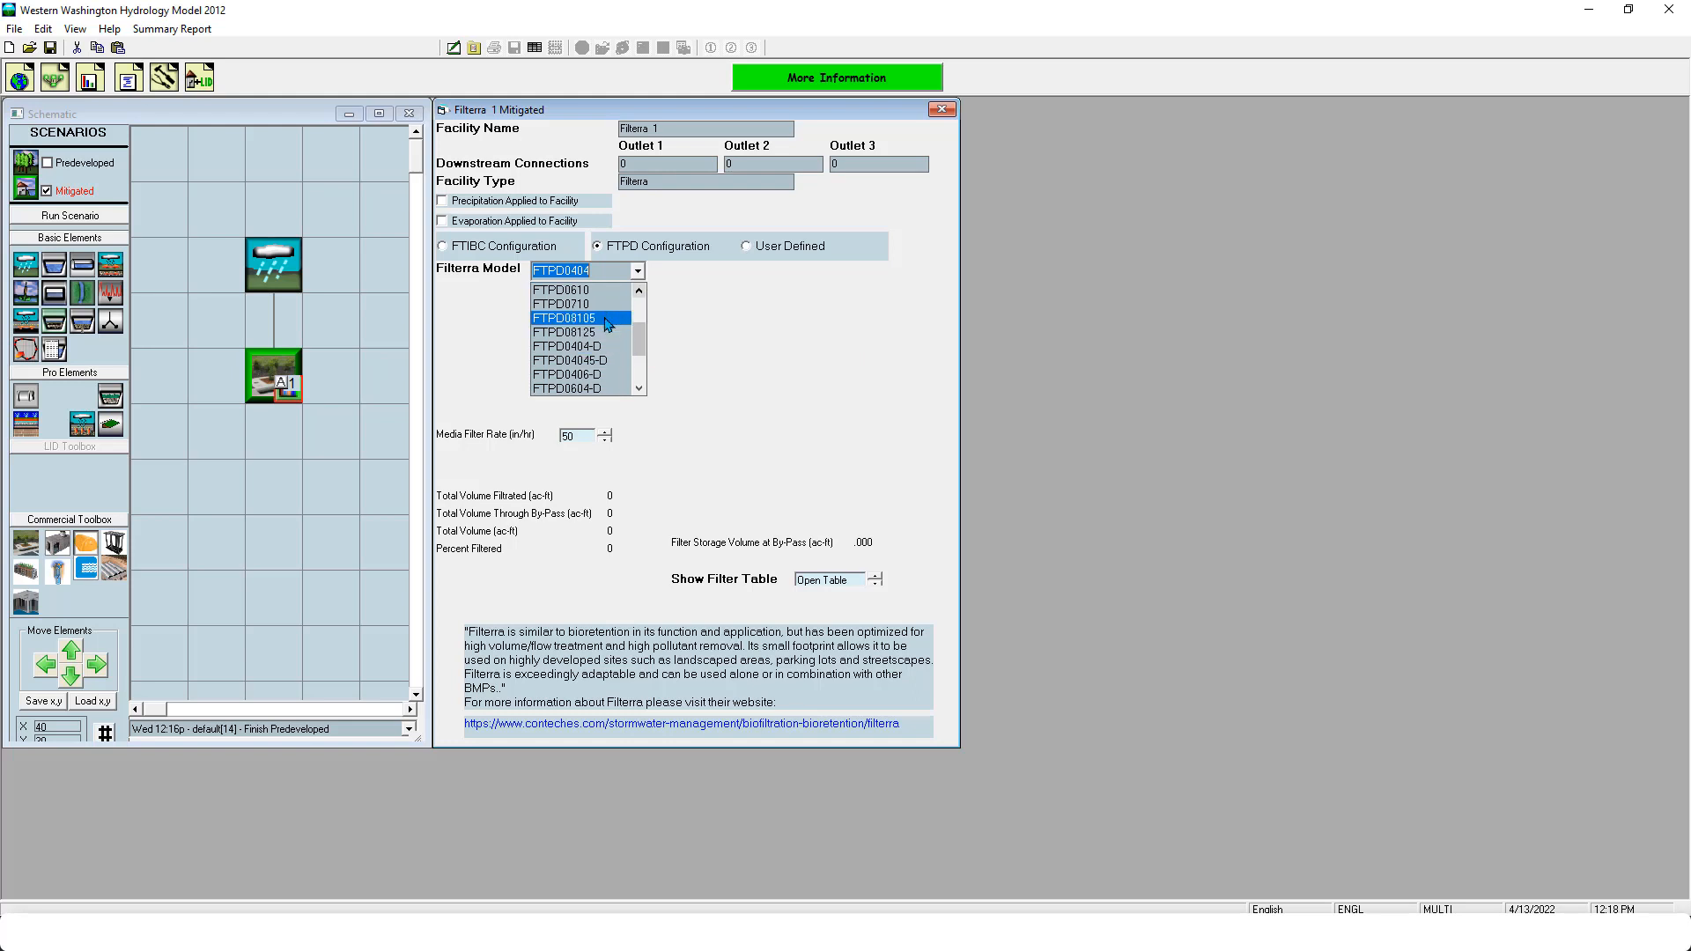
left_click(617, 304)
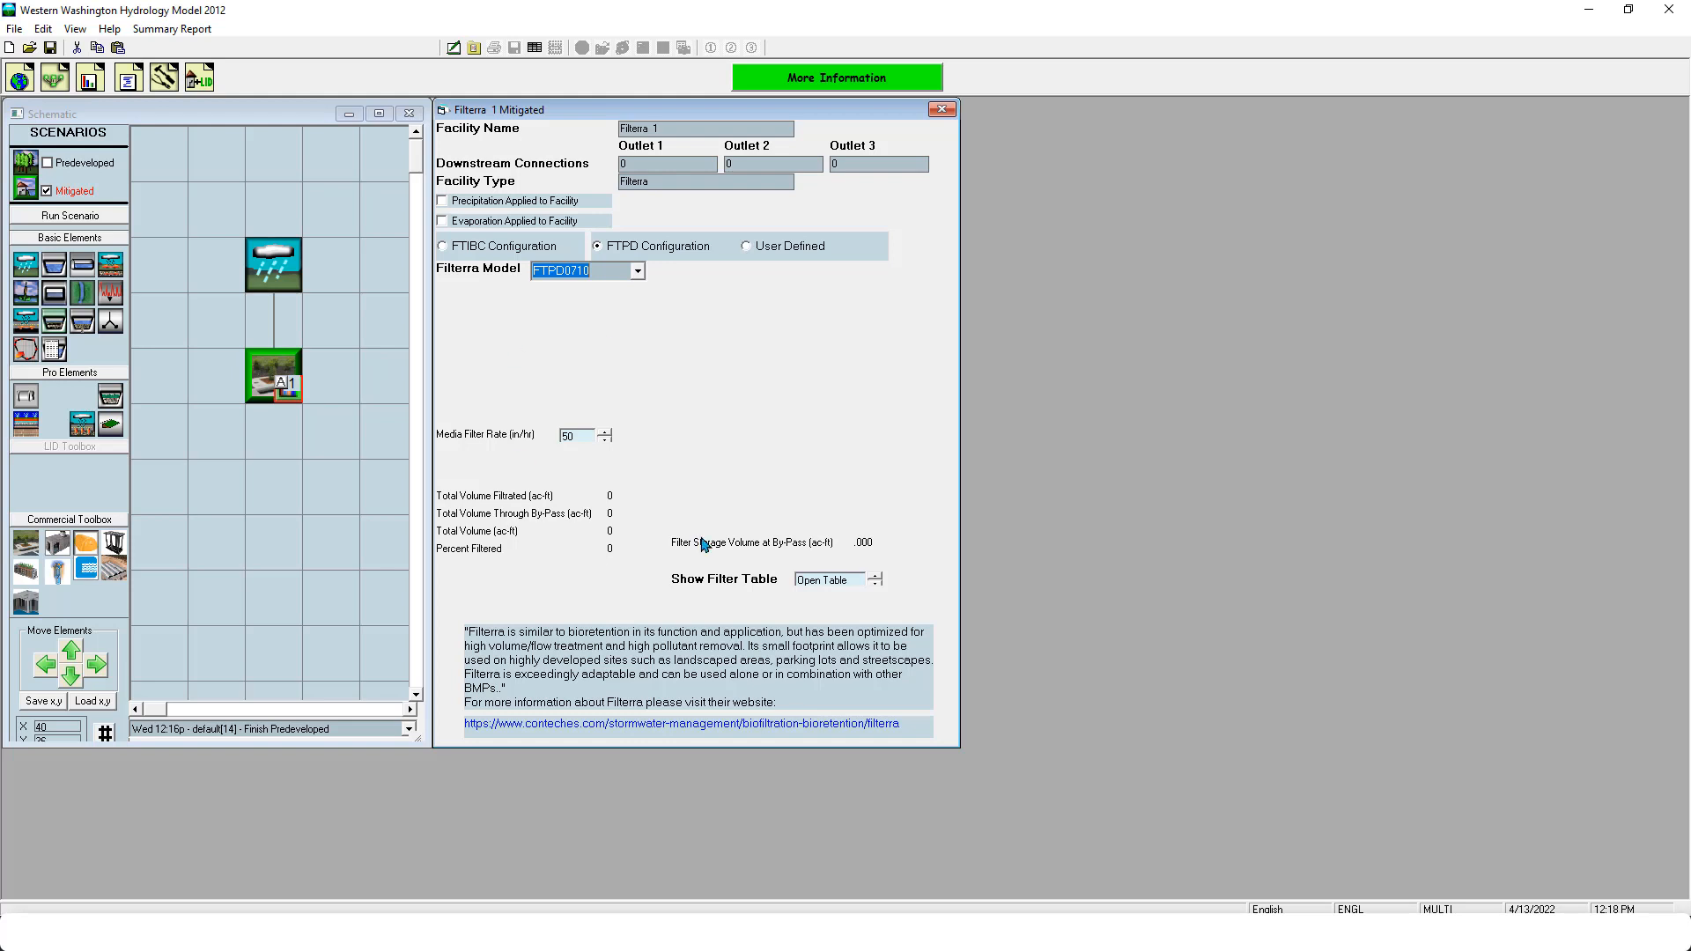
left_click(102, 215)
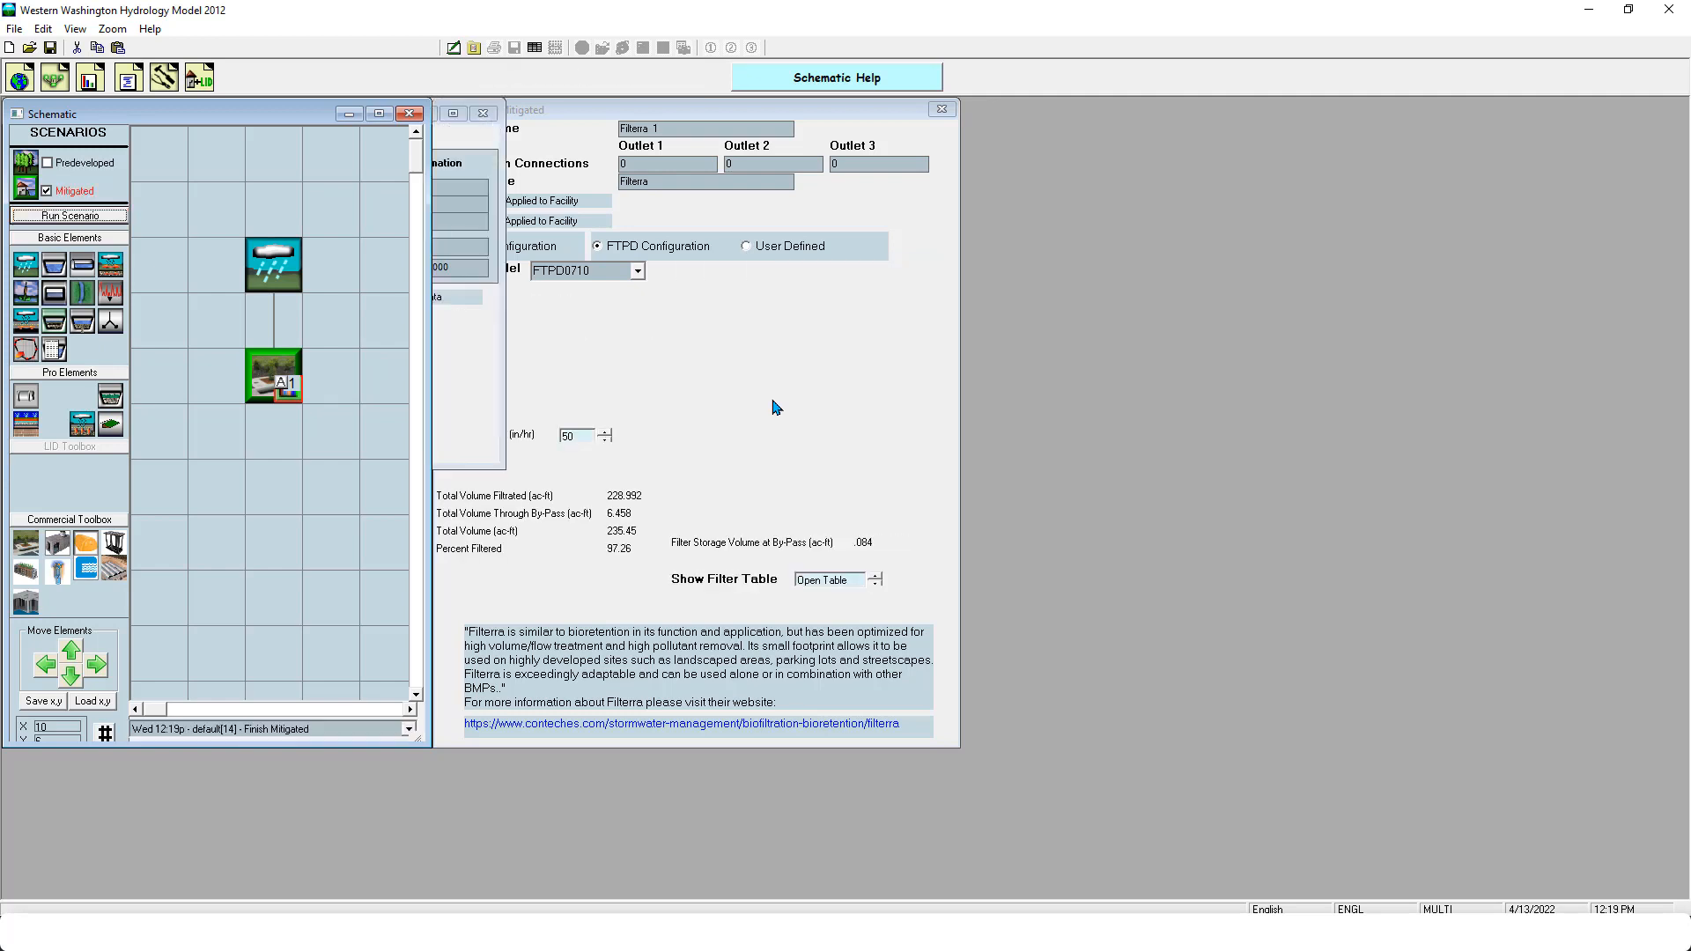
left_click(483, 113)
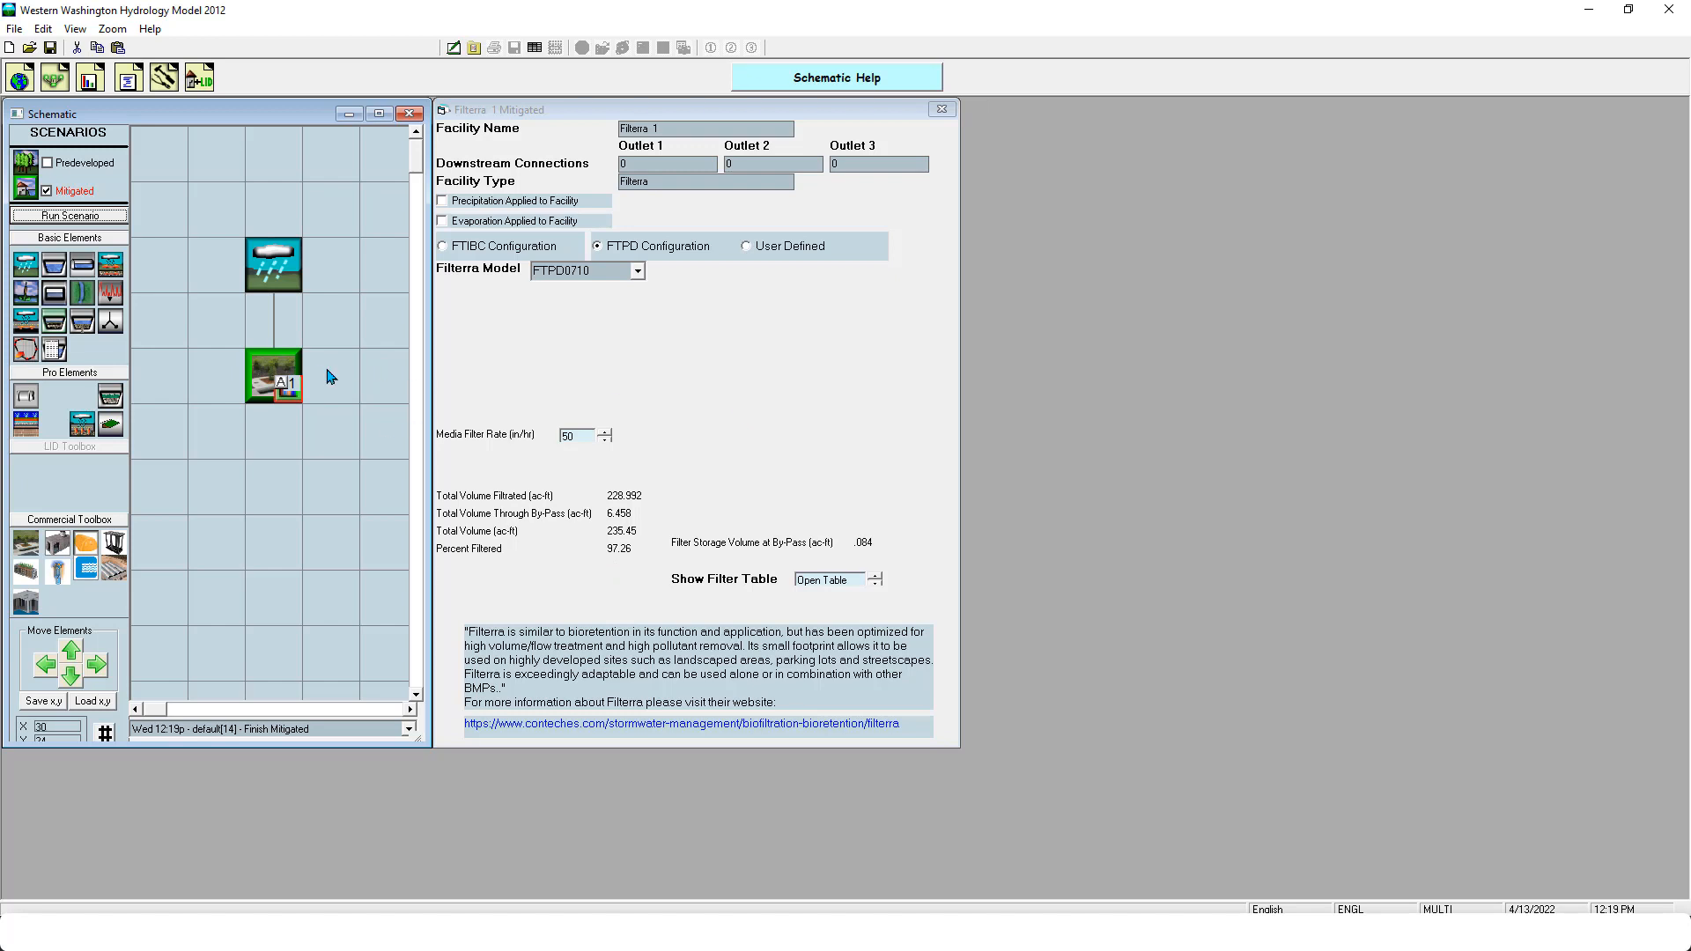
Analyze the POC 1 predeveloped and mitigated flows and review the flow duration results
left_click(90, 84)
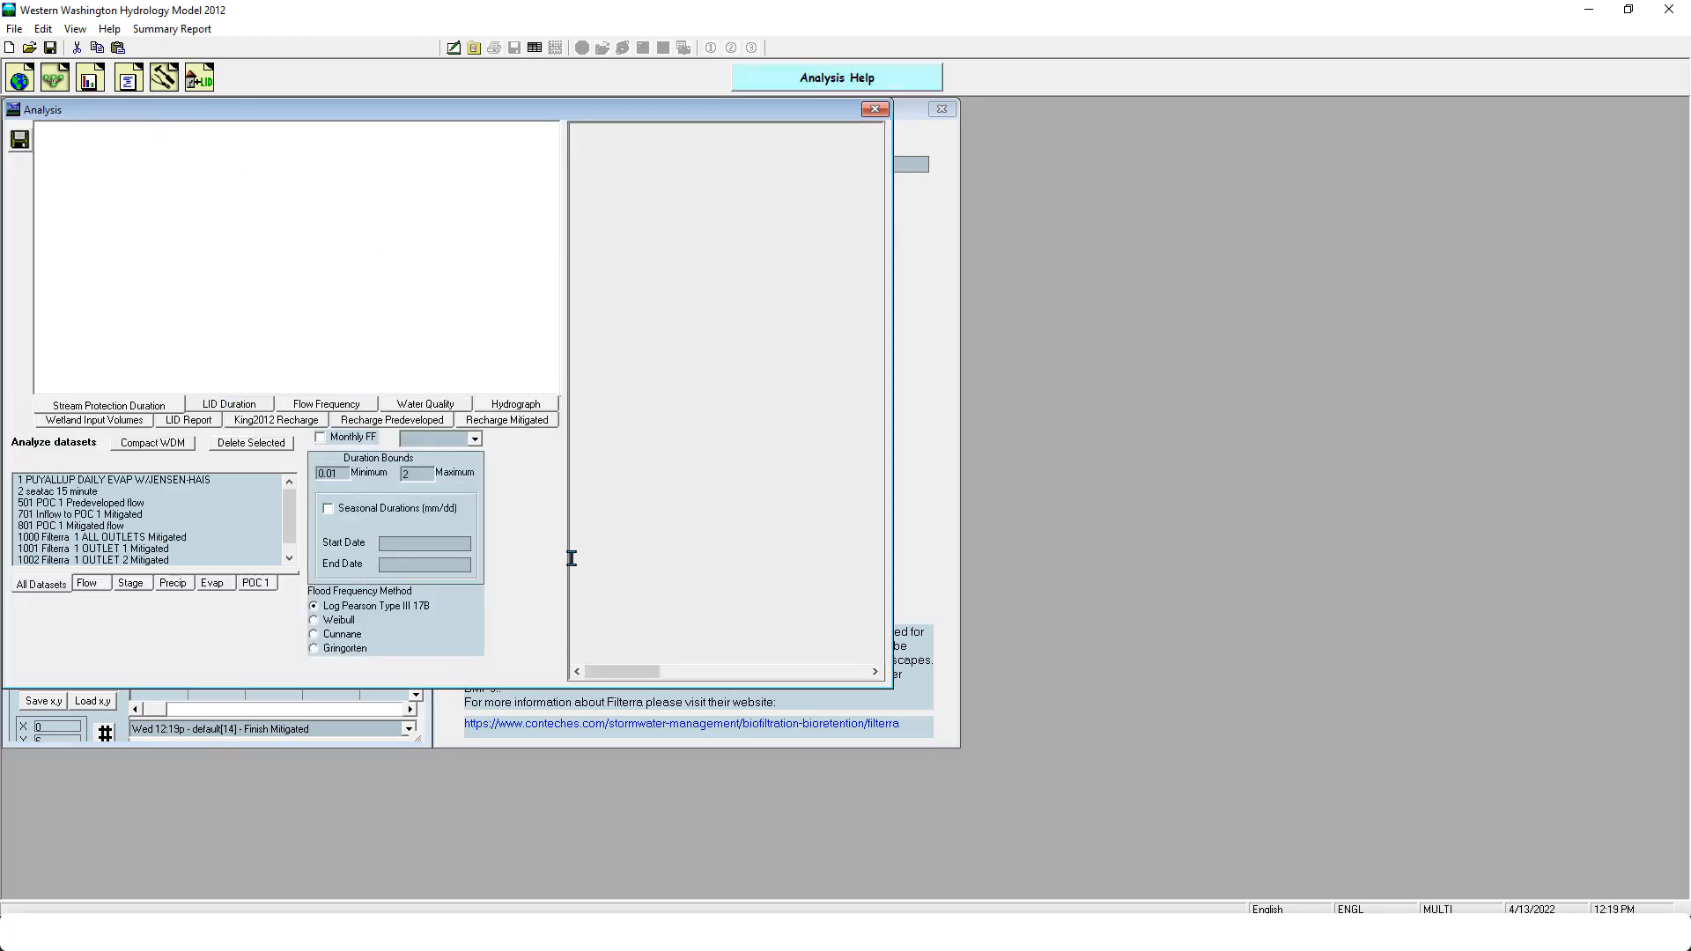
left_click(874, 108)
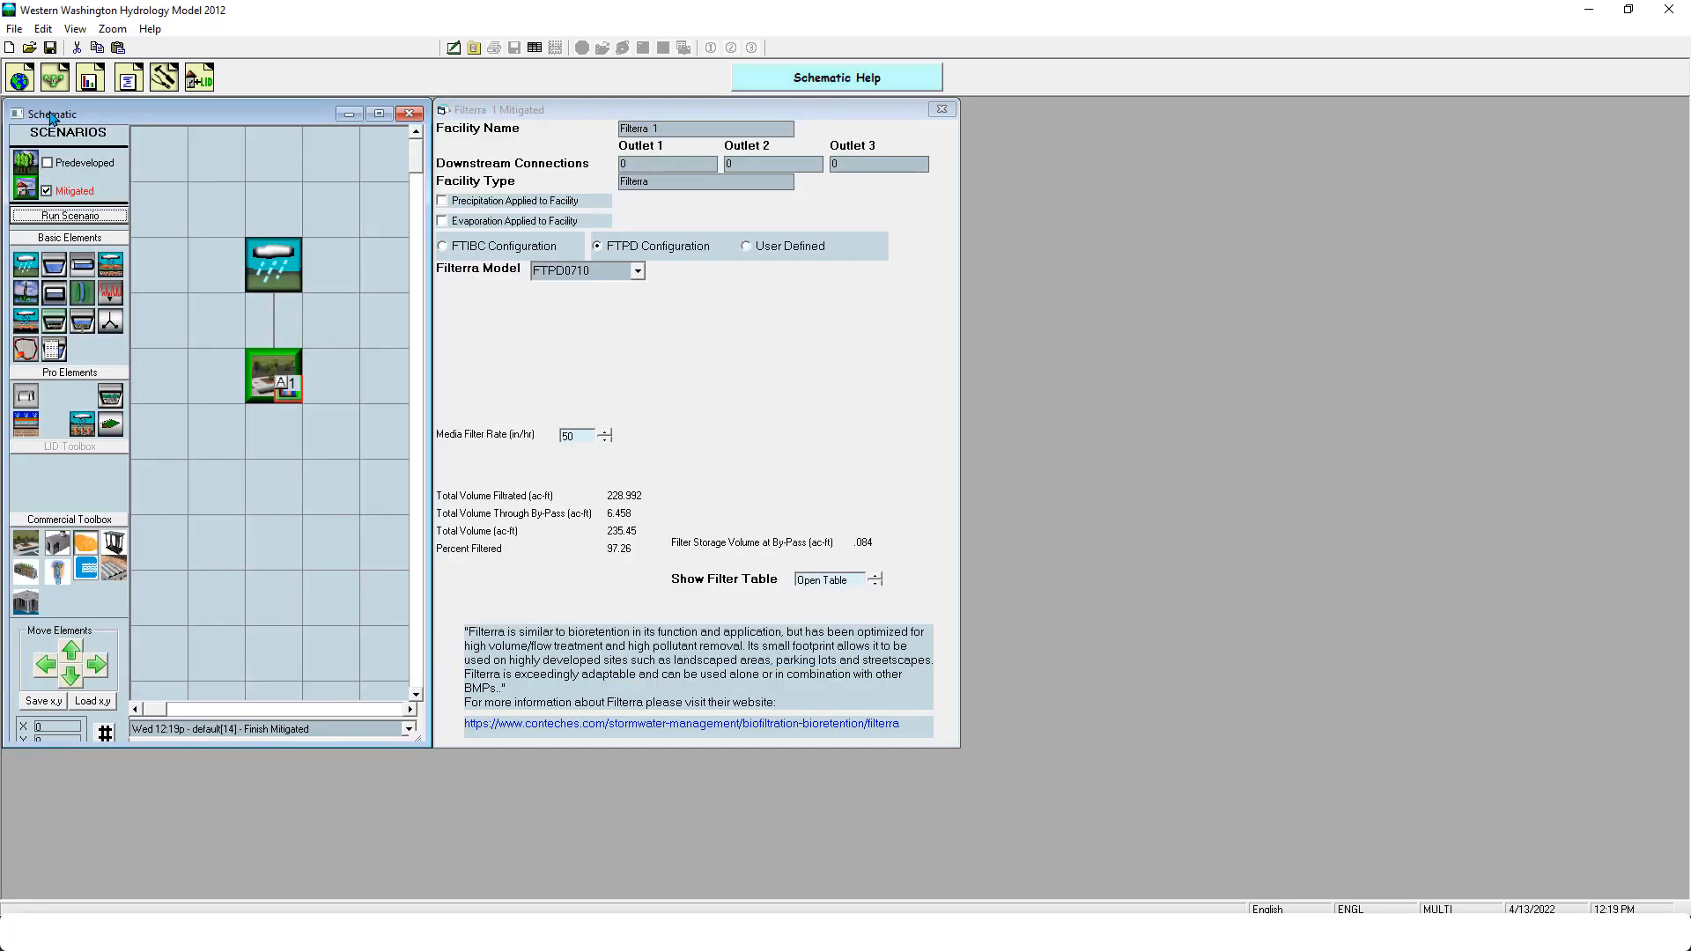
left_click(90, 84)
left_click(255, 583)
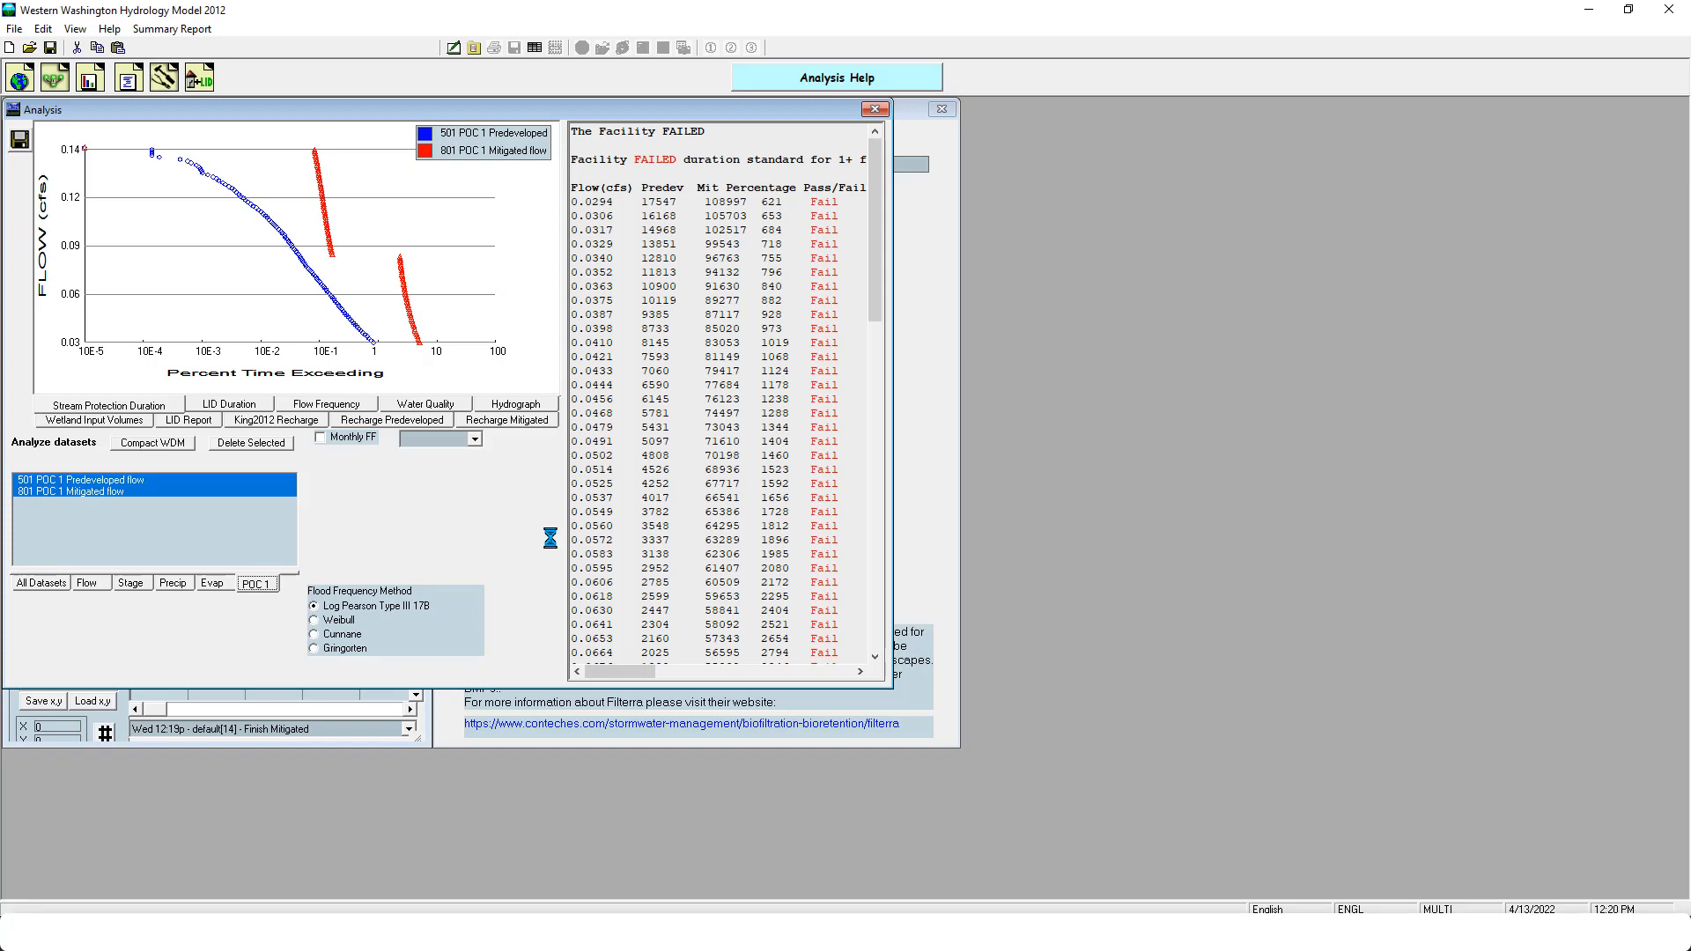
left_click(875, 109)
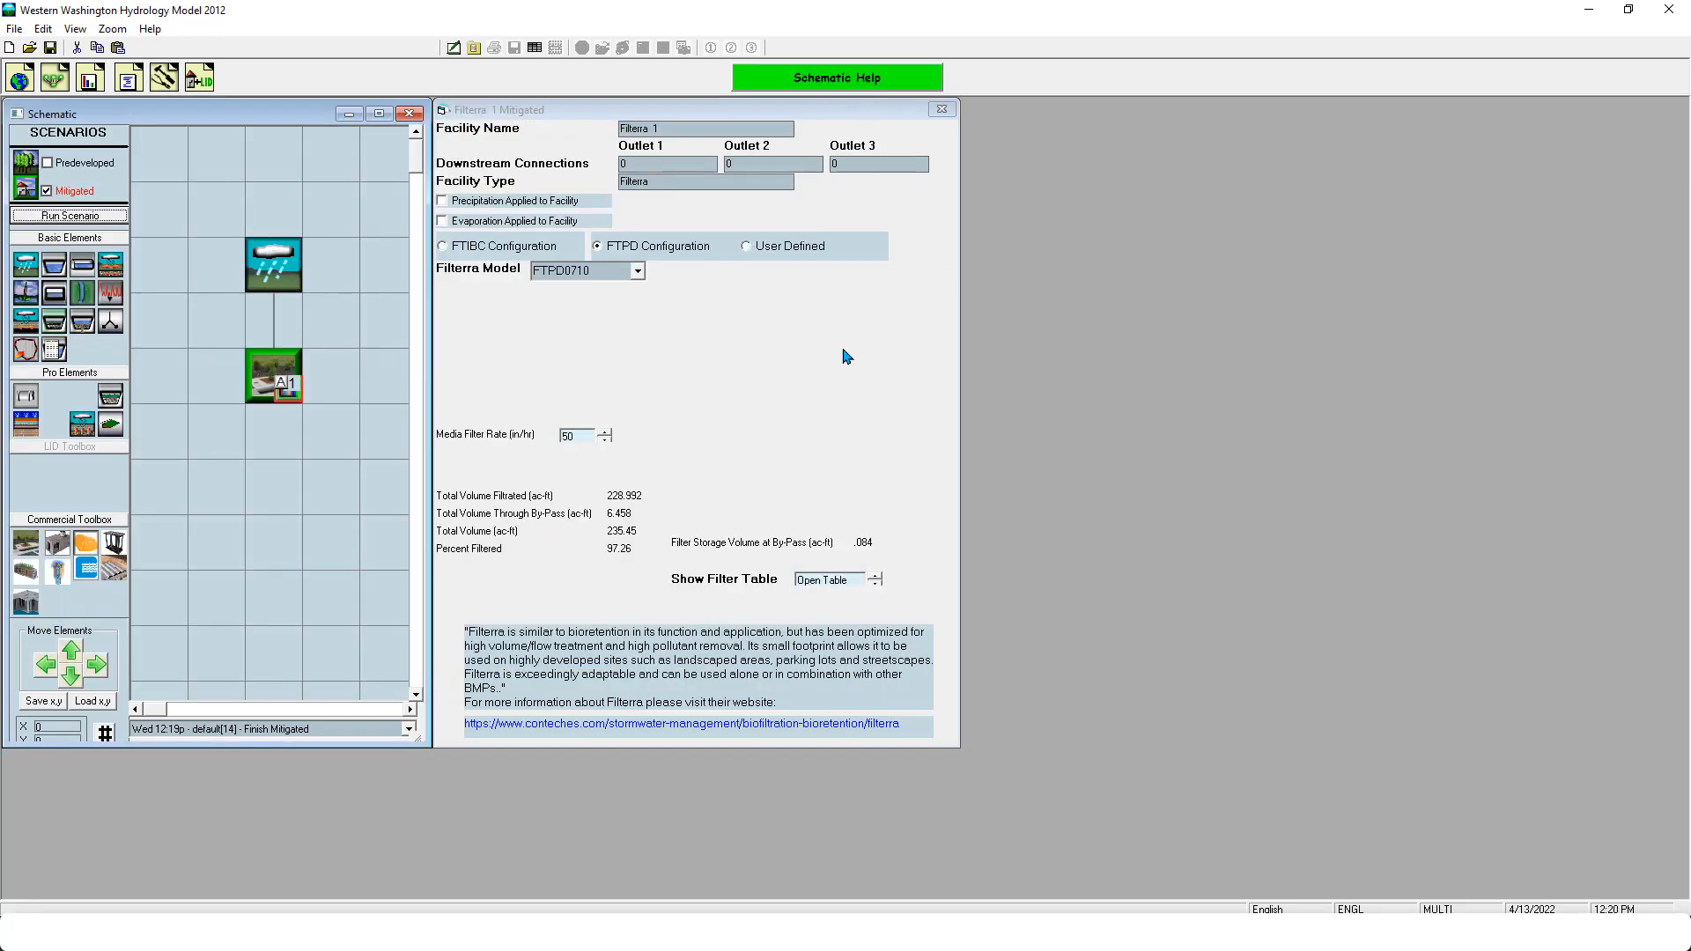
Set the Filterra media filter rate to 30 in/hr and rerun the Mitigated scenario
left_click(571, 435)
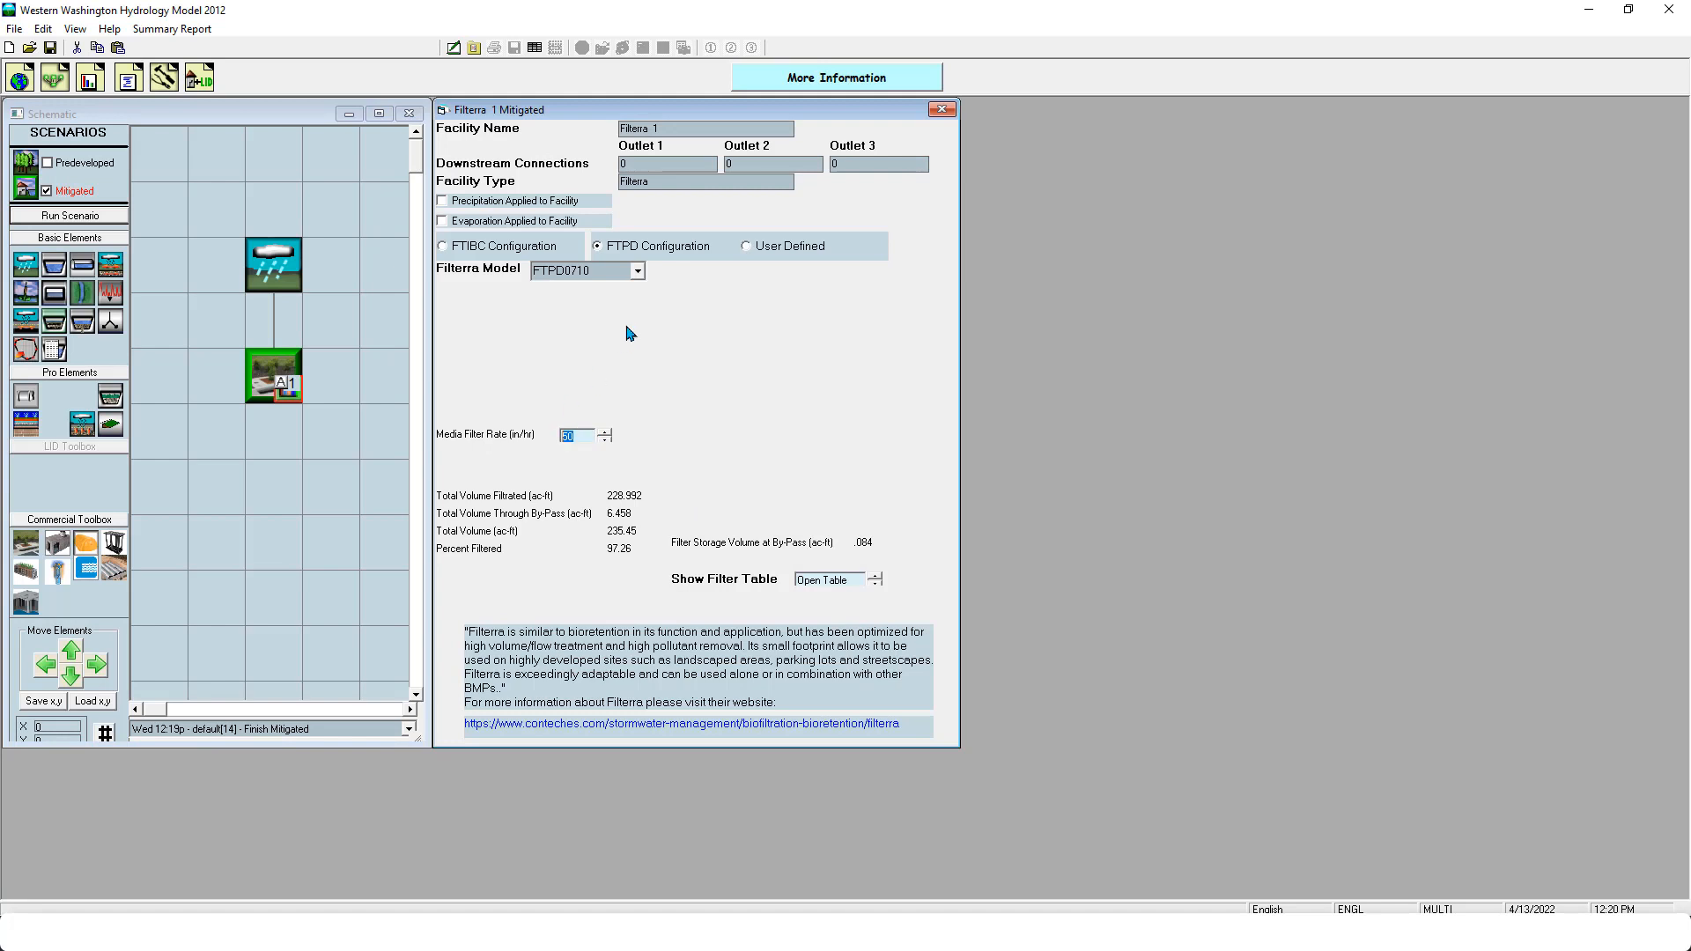
type("30")
left_click(119, 216)
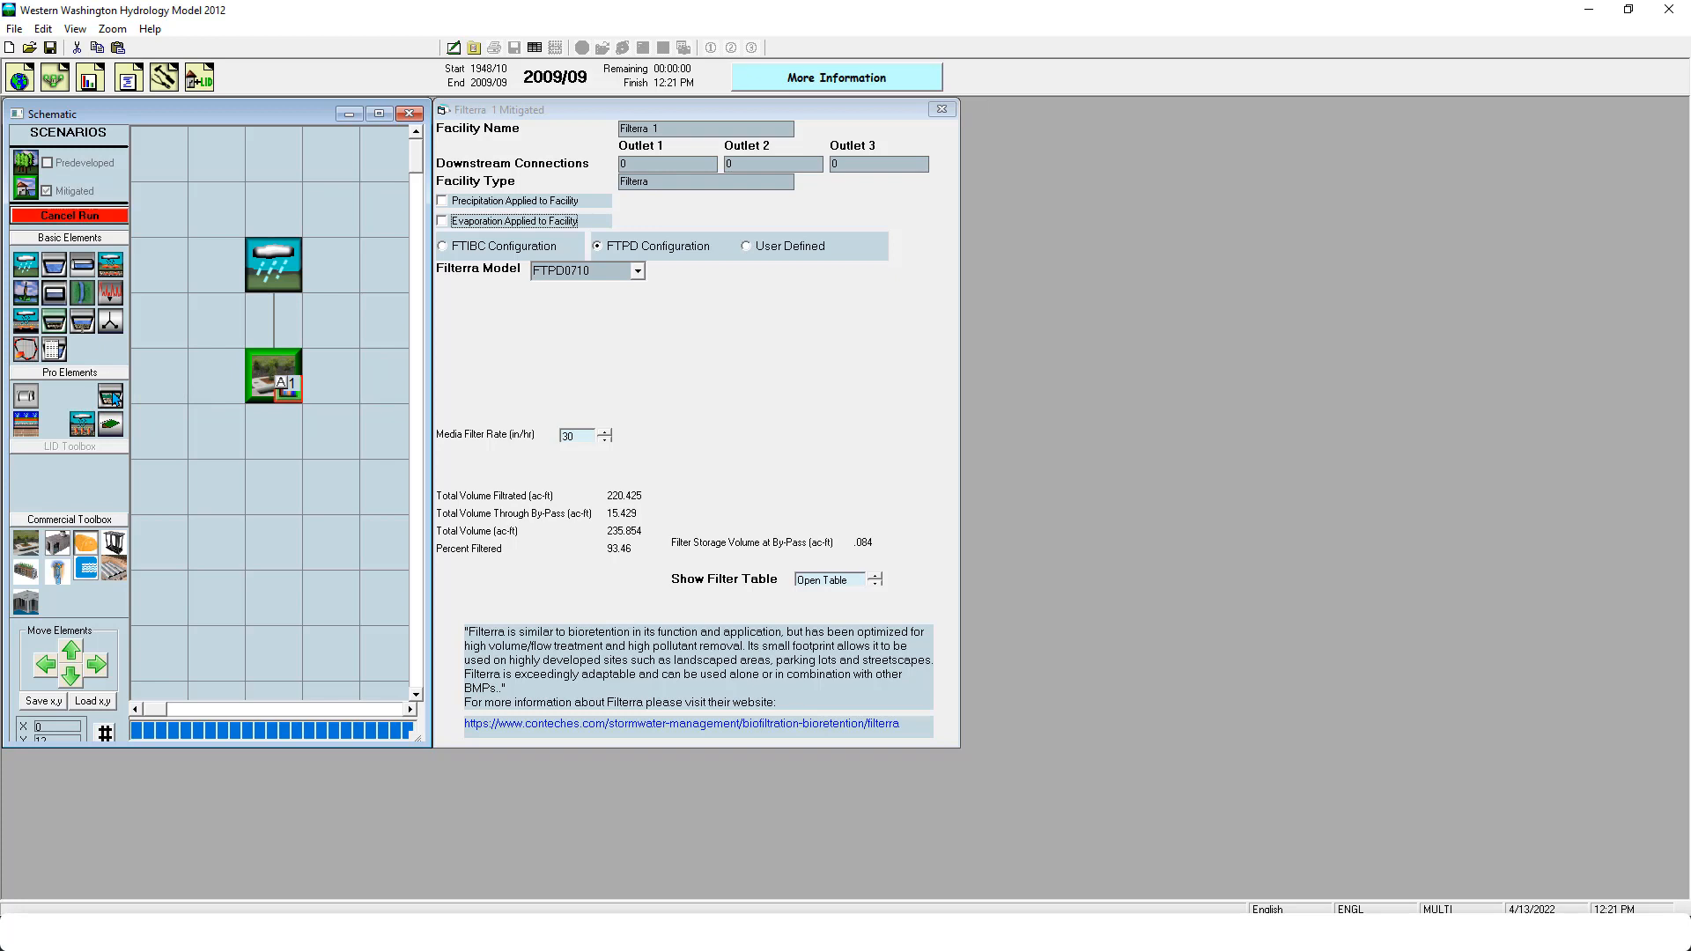
Place a bioretention element two cells below the Filterra unit and delete it again
left_click_drag(113, 394, 281, 491)
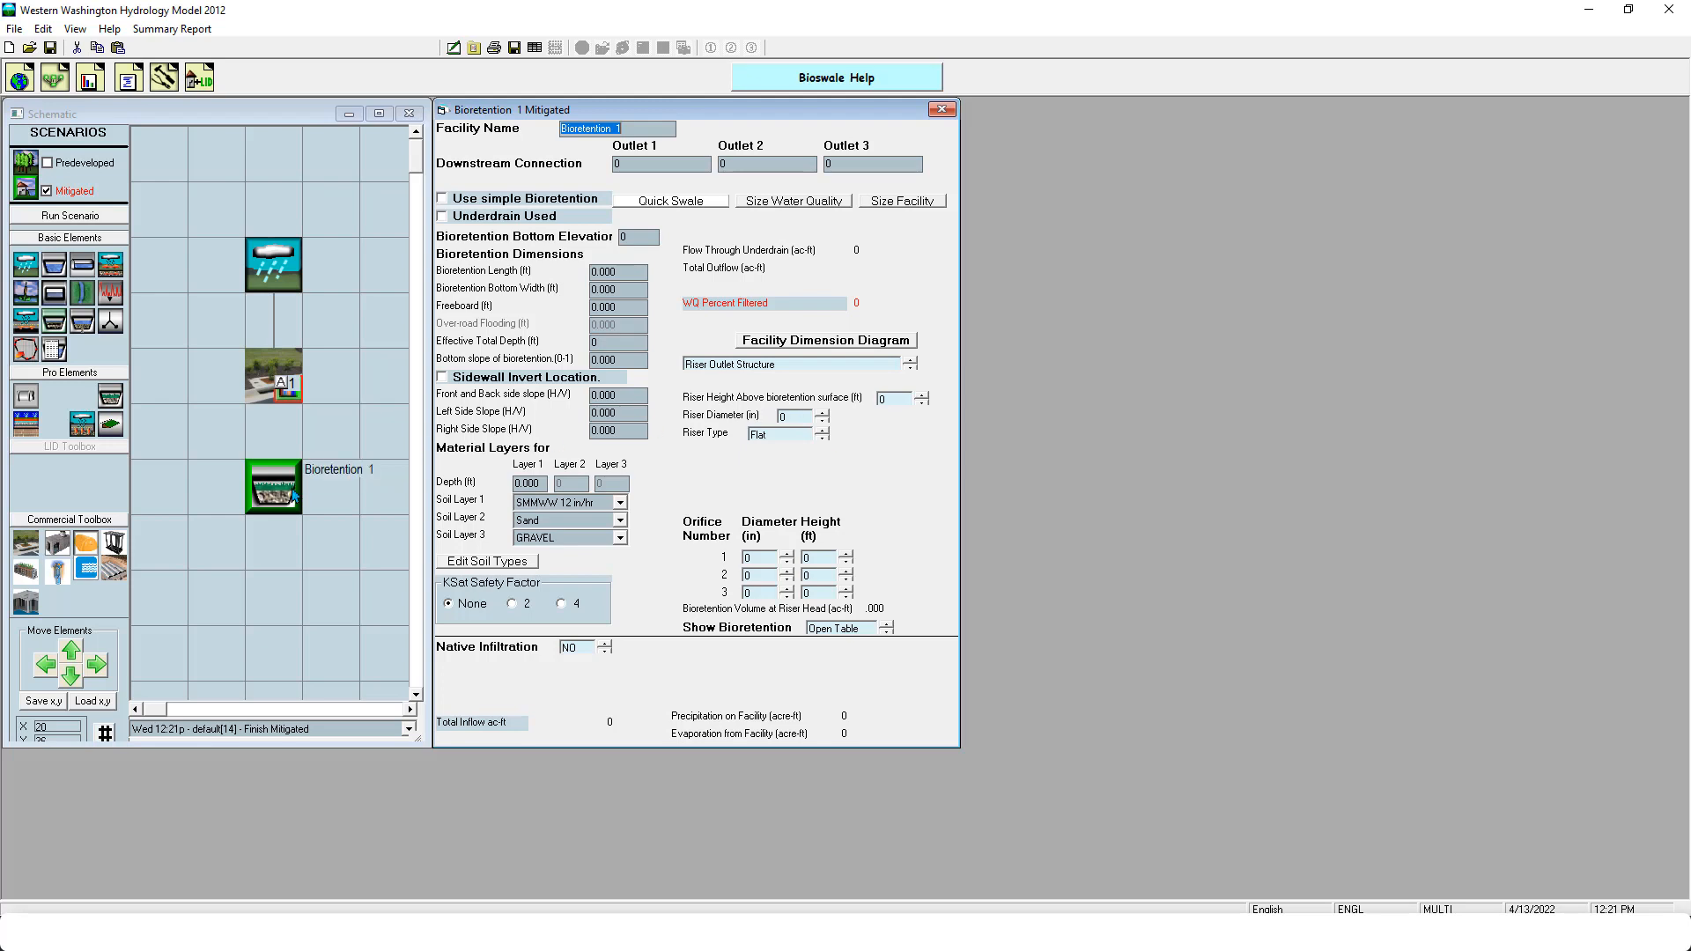
right_click(292, 490)
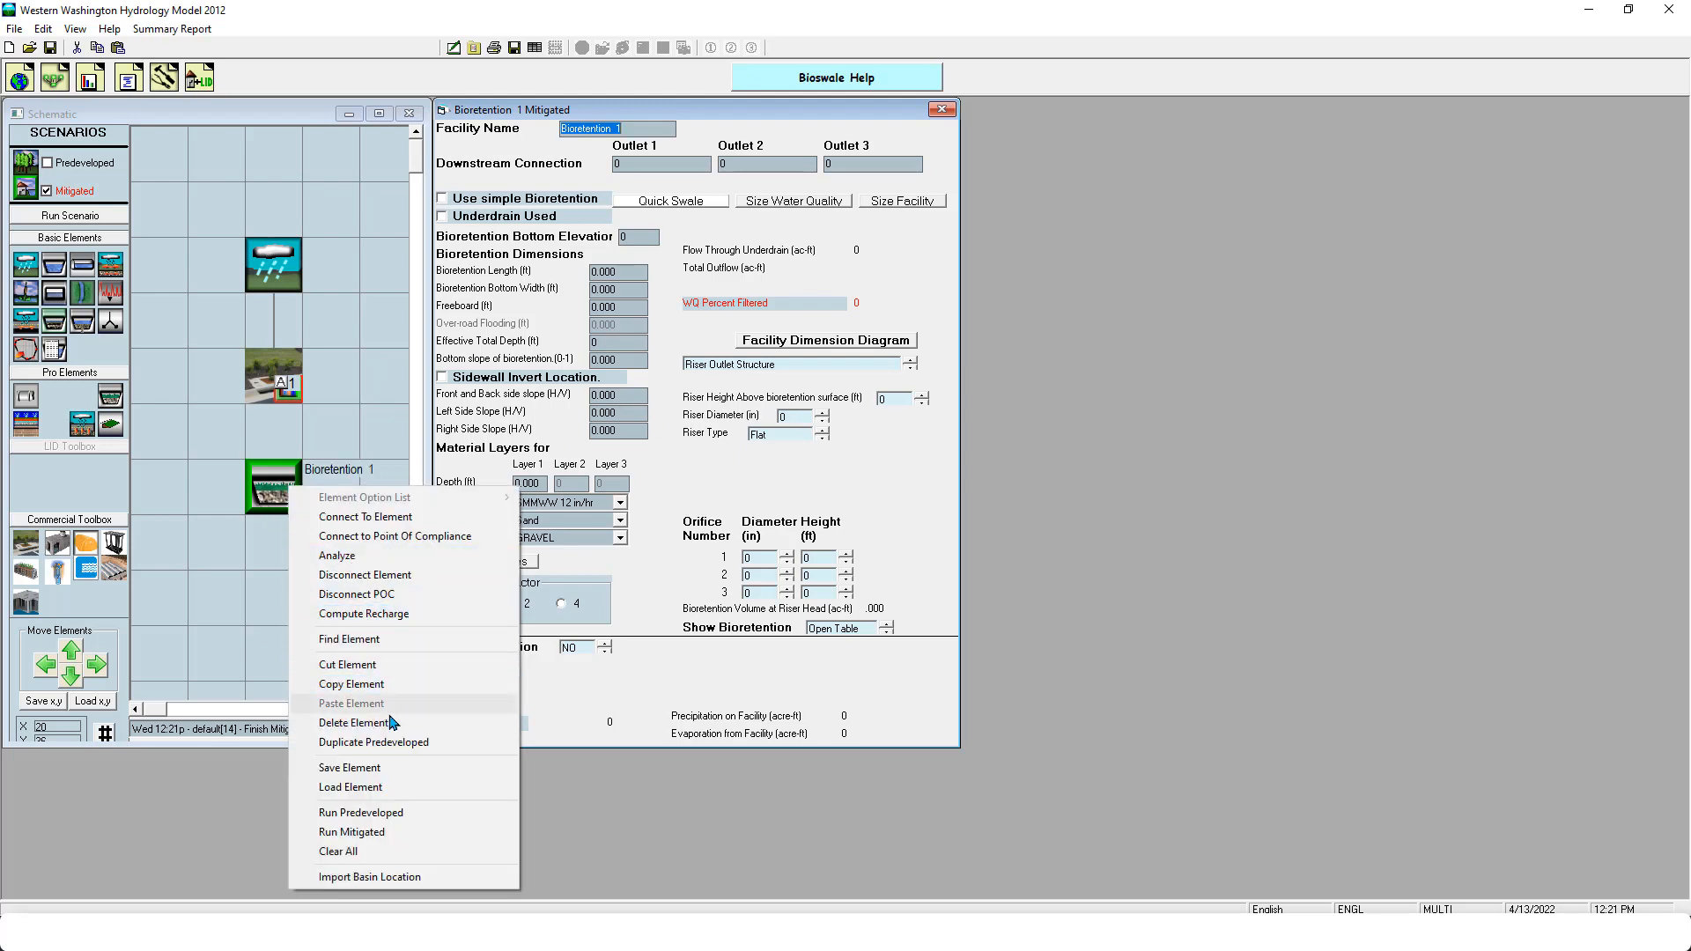
left_click(393, 722)
Set the Filterra media filter rate to 50 in/hr, select model FTPD08105-D and rerun the Mitigated scenario
left_click(266, 380)
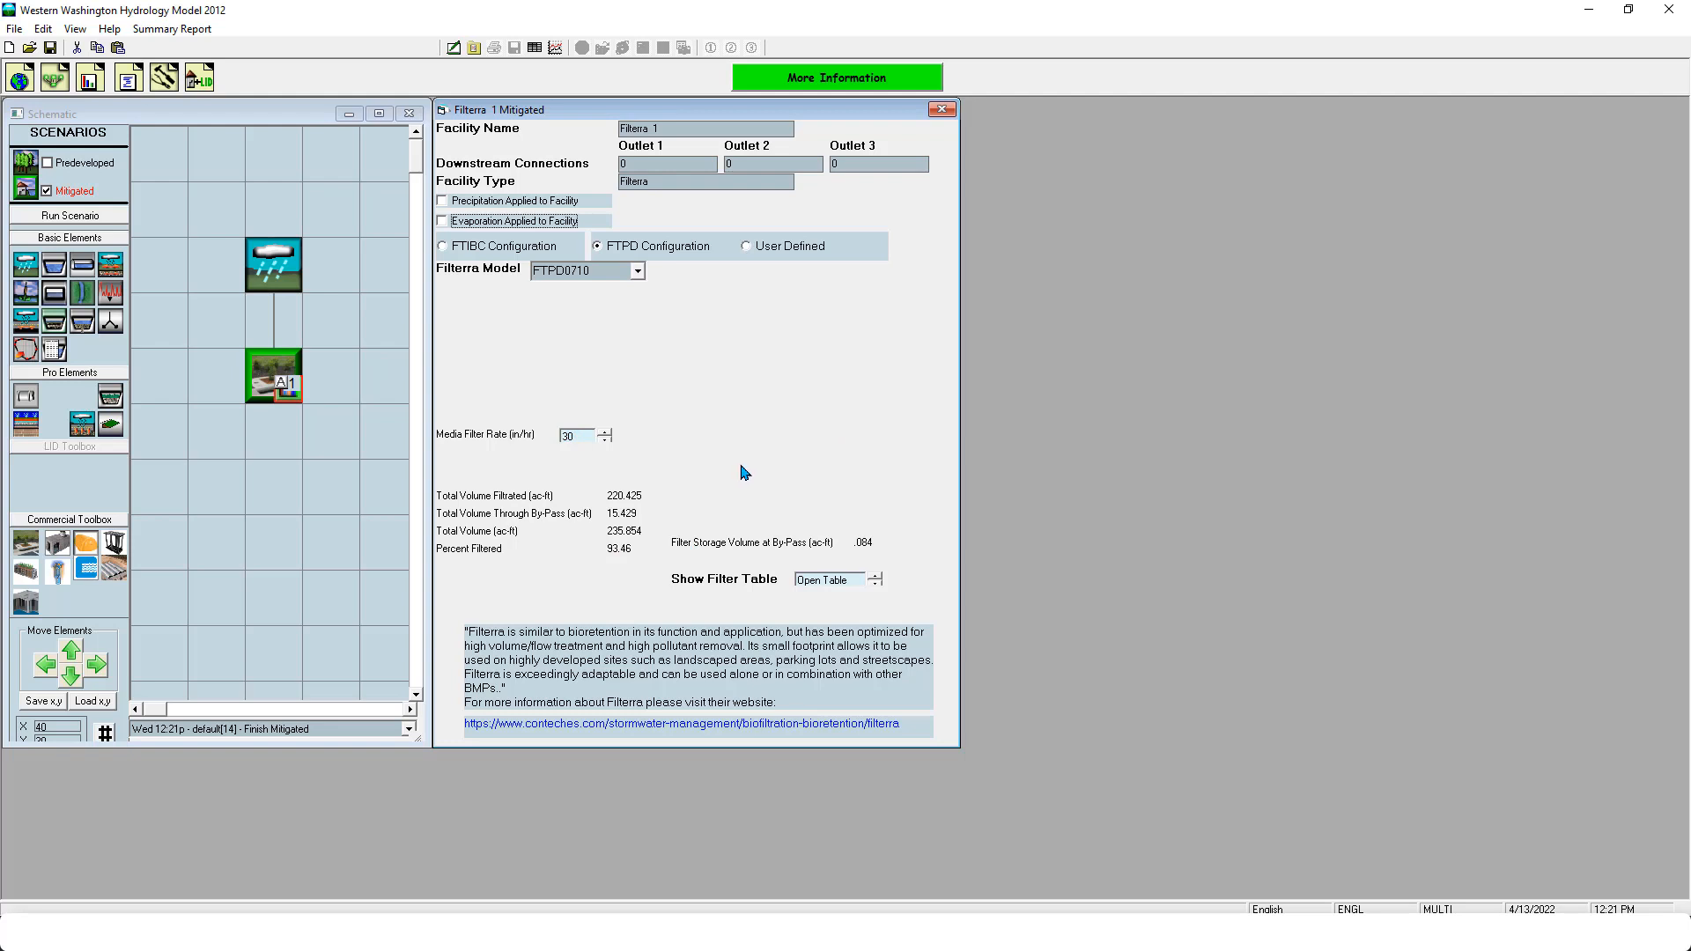
left_click(574, 436)
left_click(636, 271)
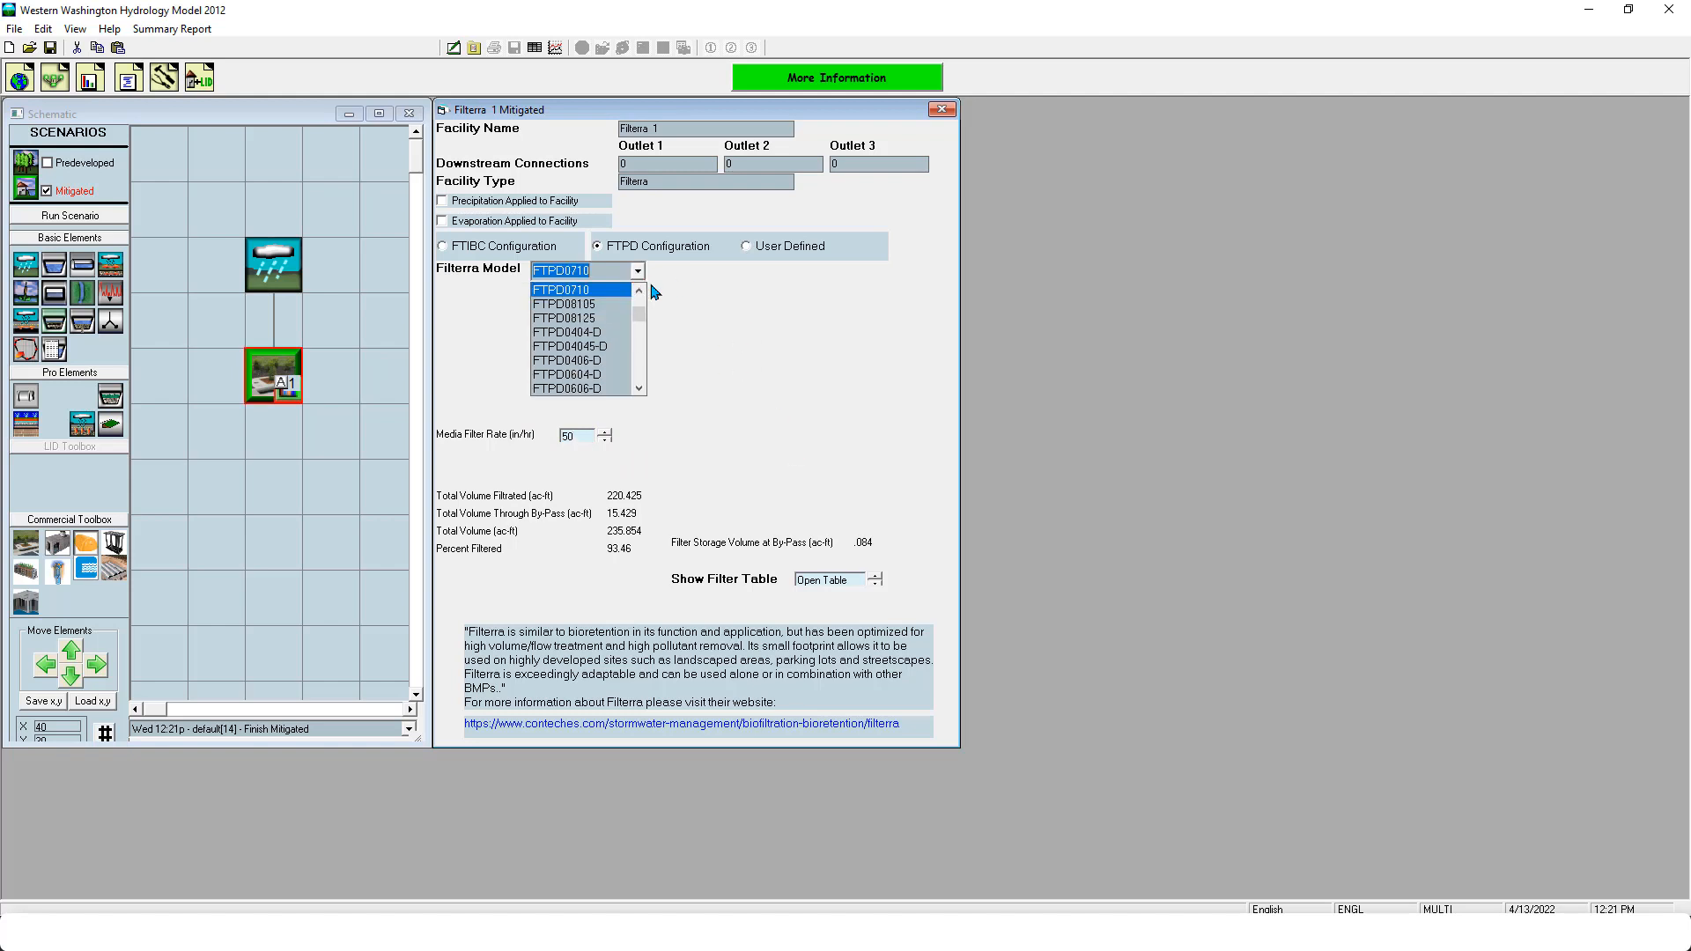
left_click_drag(640, 313, 634, 379)
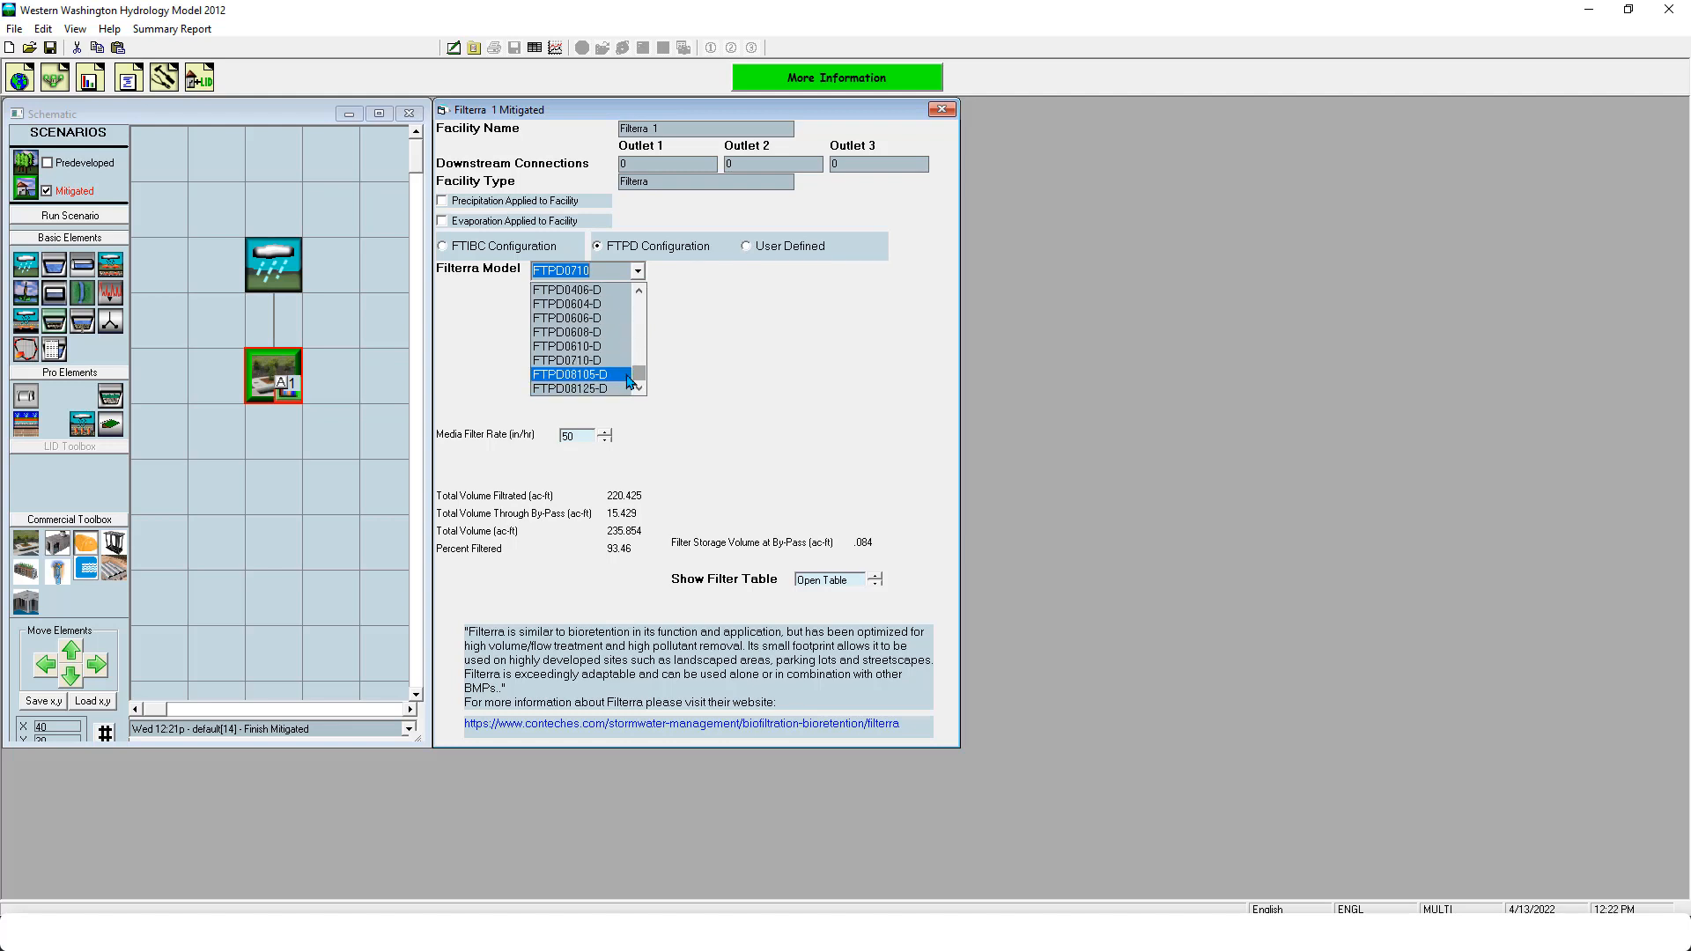
left_click(585, 376)
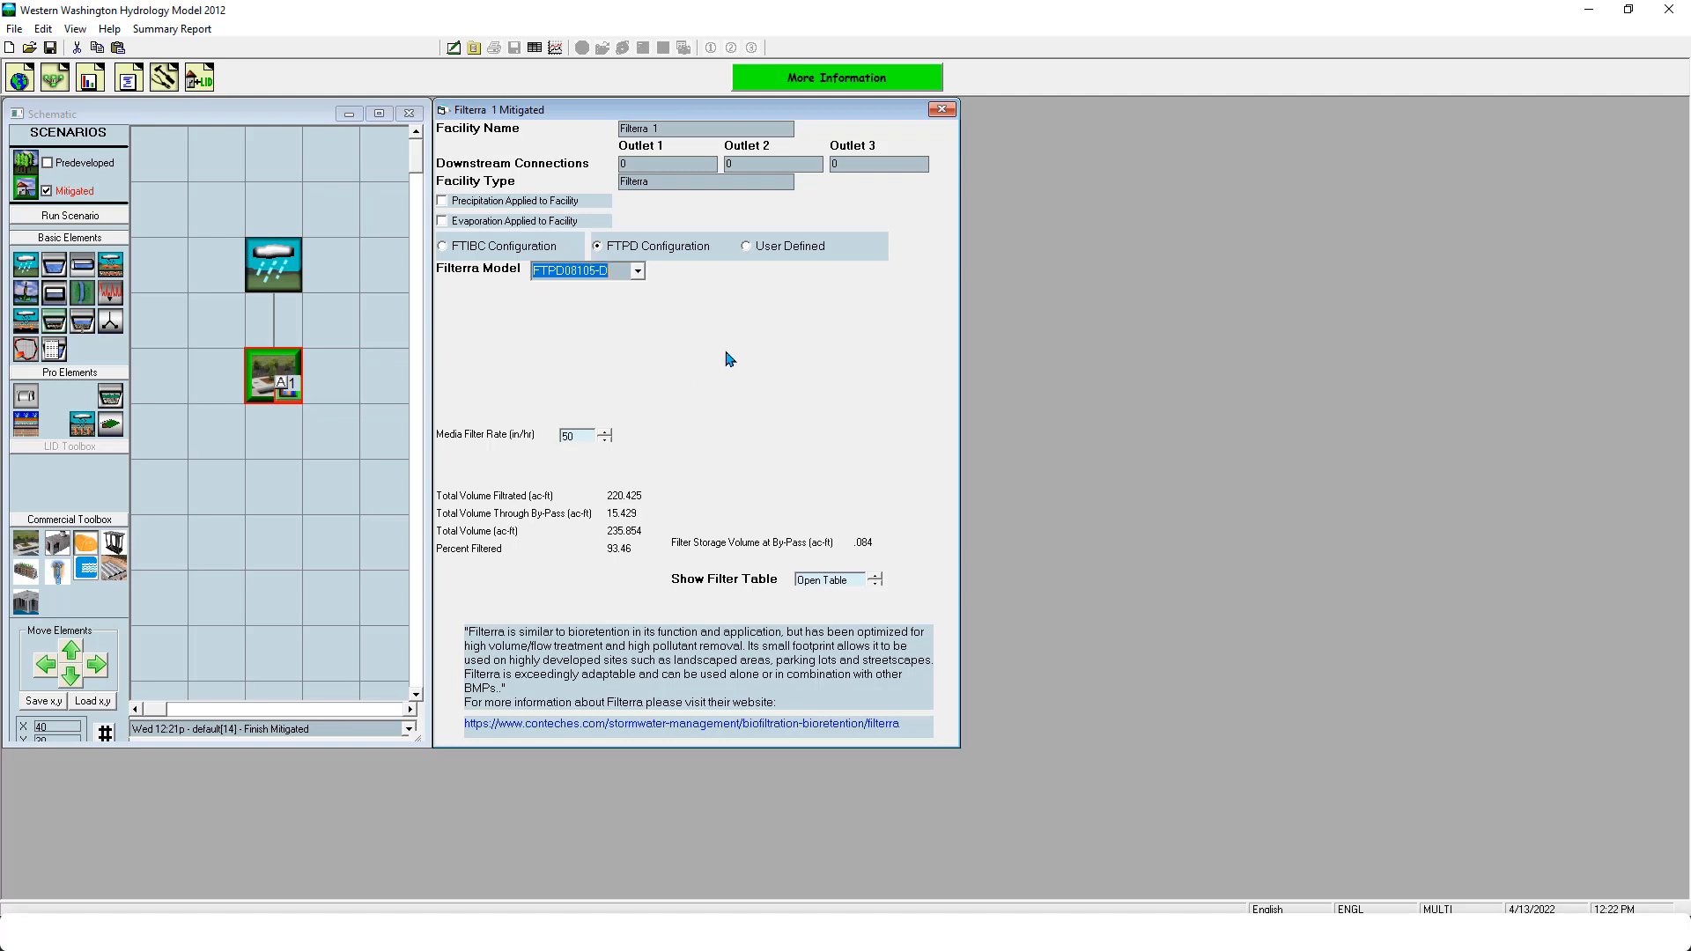
left_click(88, 215)
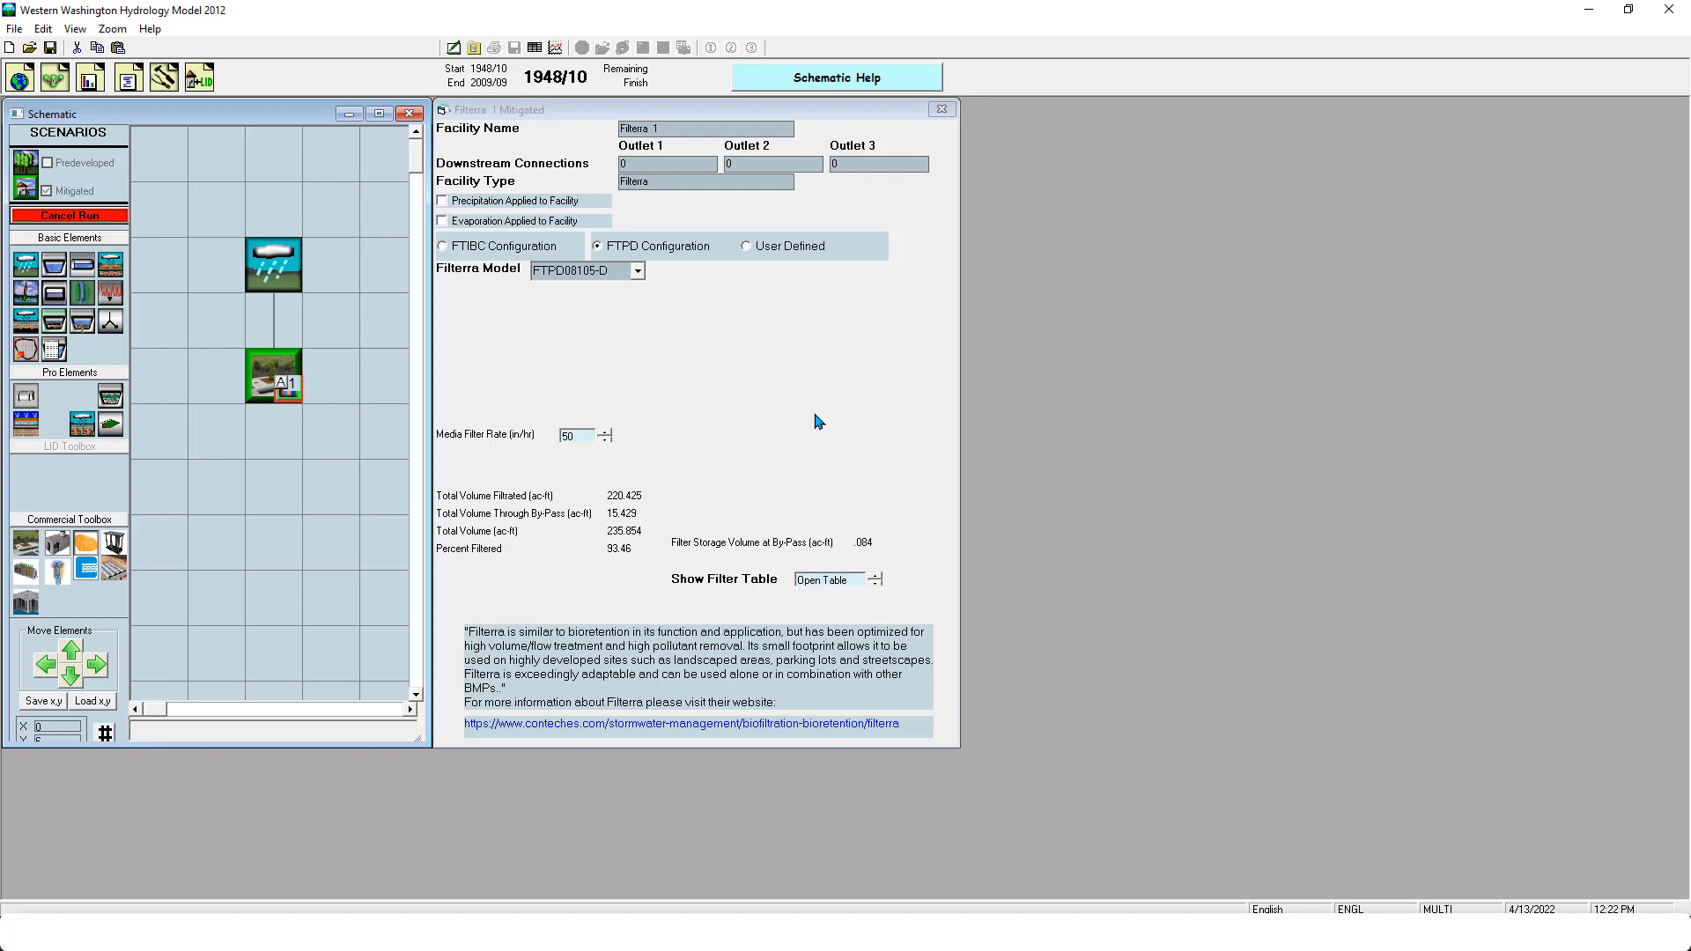
left_click(879, 579)
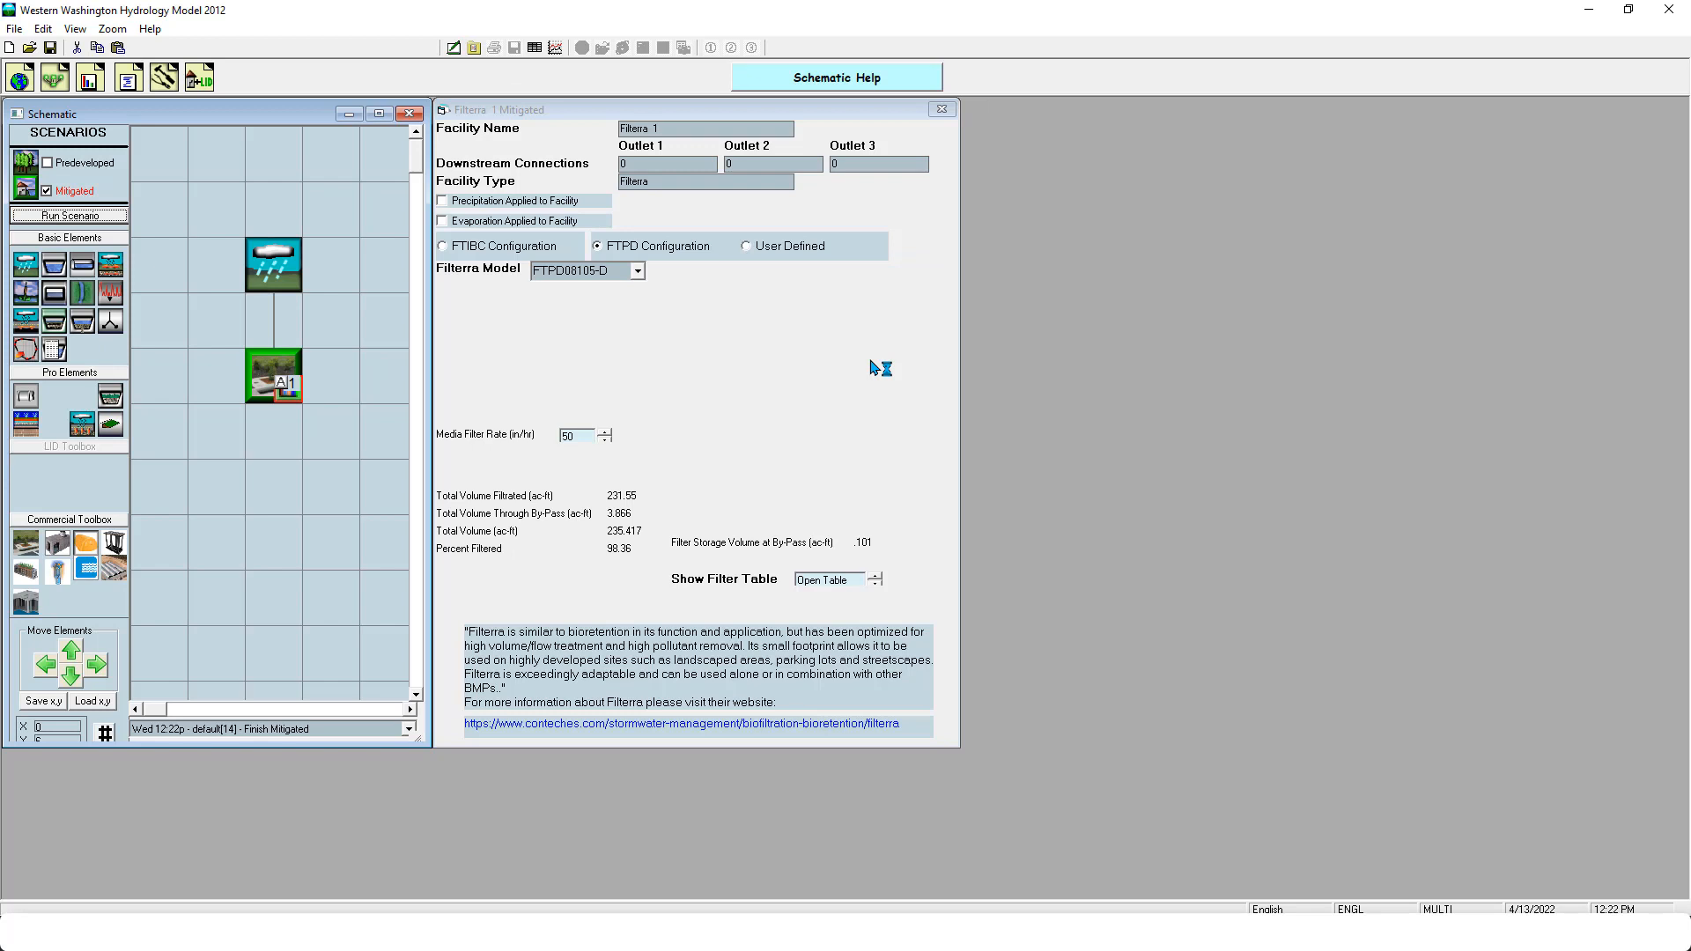
Analyze POC 1 for the rerun and read through the whole flow duration pass/fail table
left_click(89, 79)
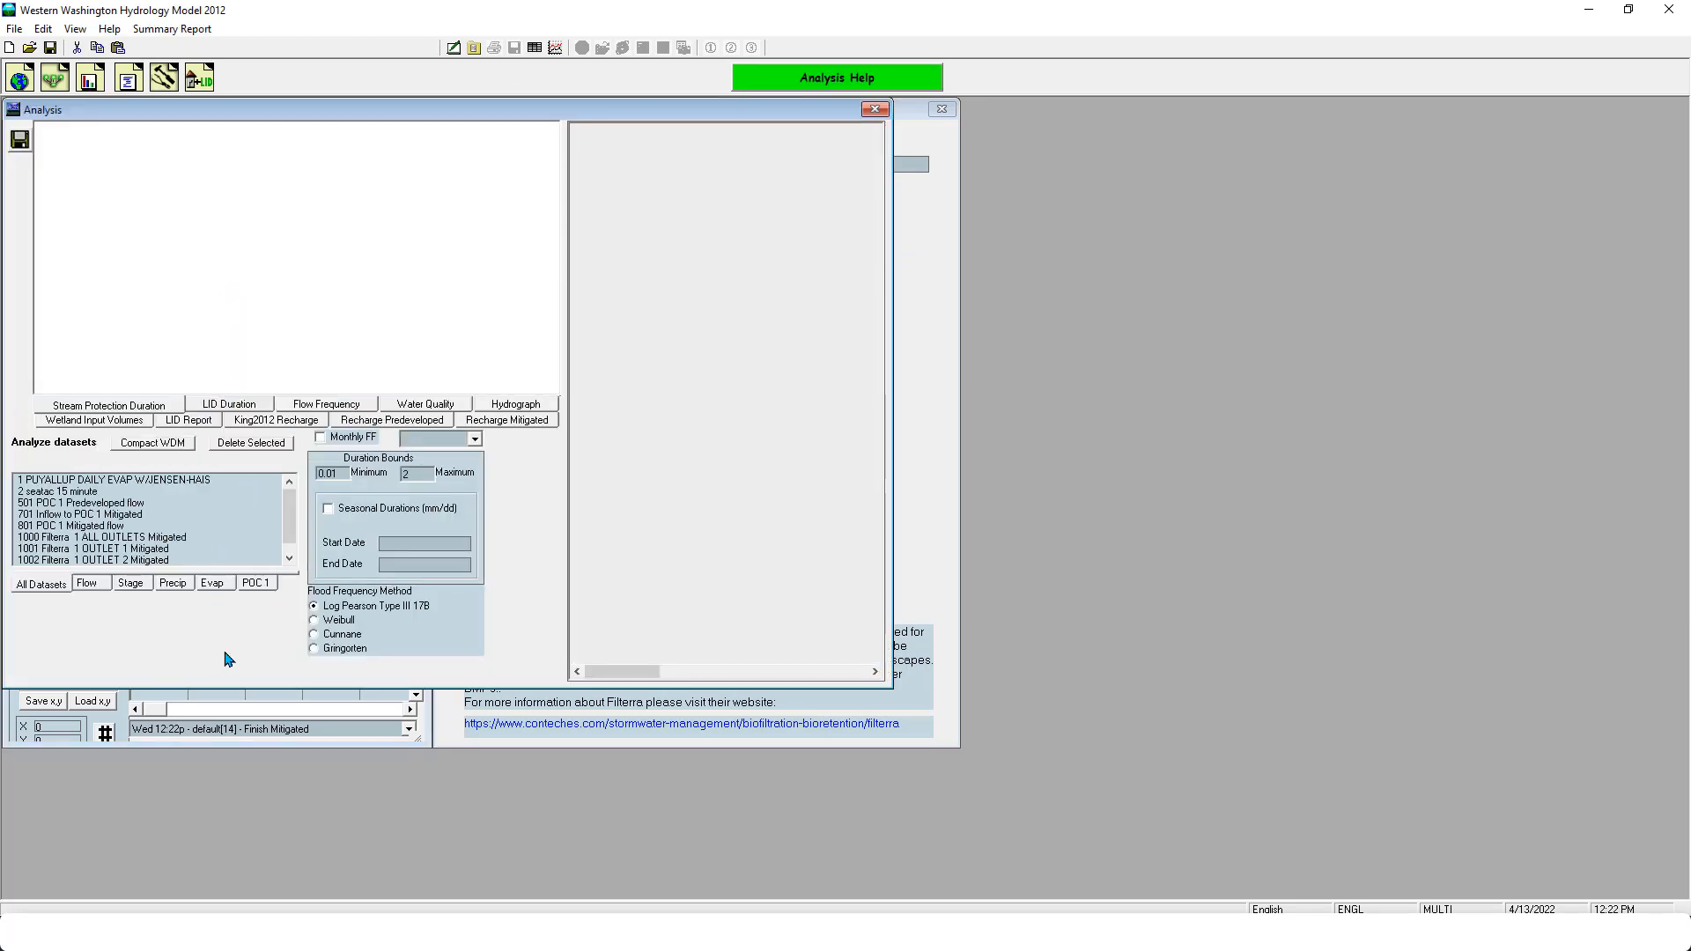
left_click(257, 583)
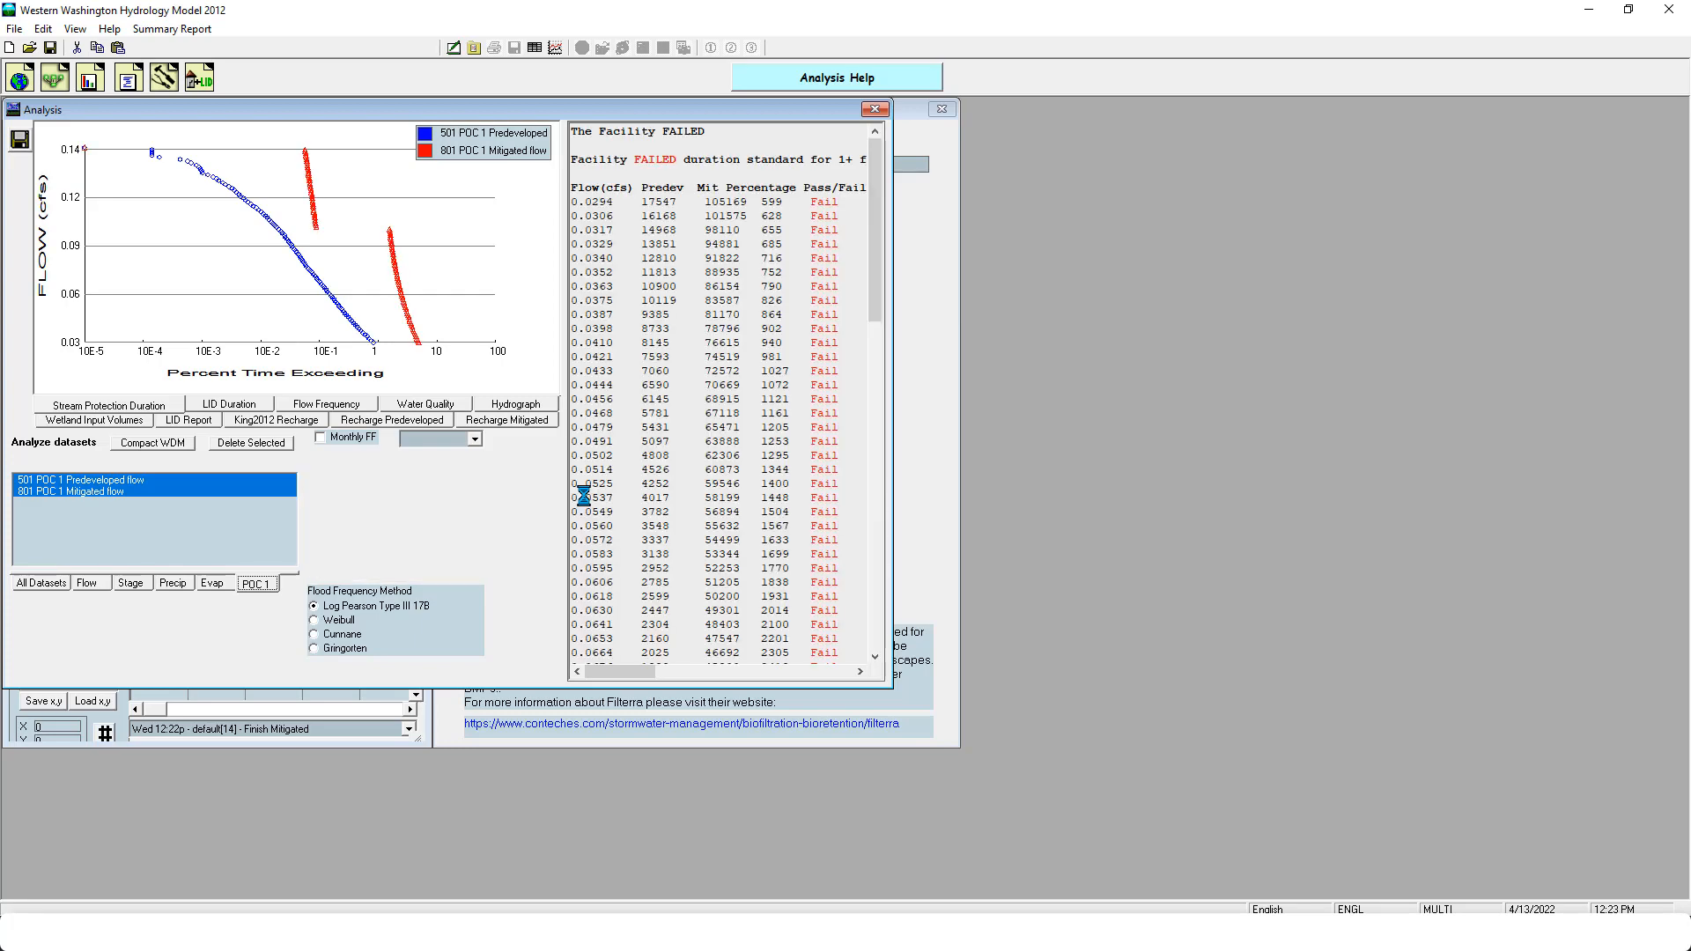
left_click_drag(875, 215, 933, 535)
left_click_drag(911, 456, 879, 149)
left_click(874, 110)
Switch the Filterra unit to the FTIBC configuration and disconnect it from its point of compliance
right_click(265, 371)
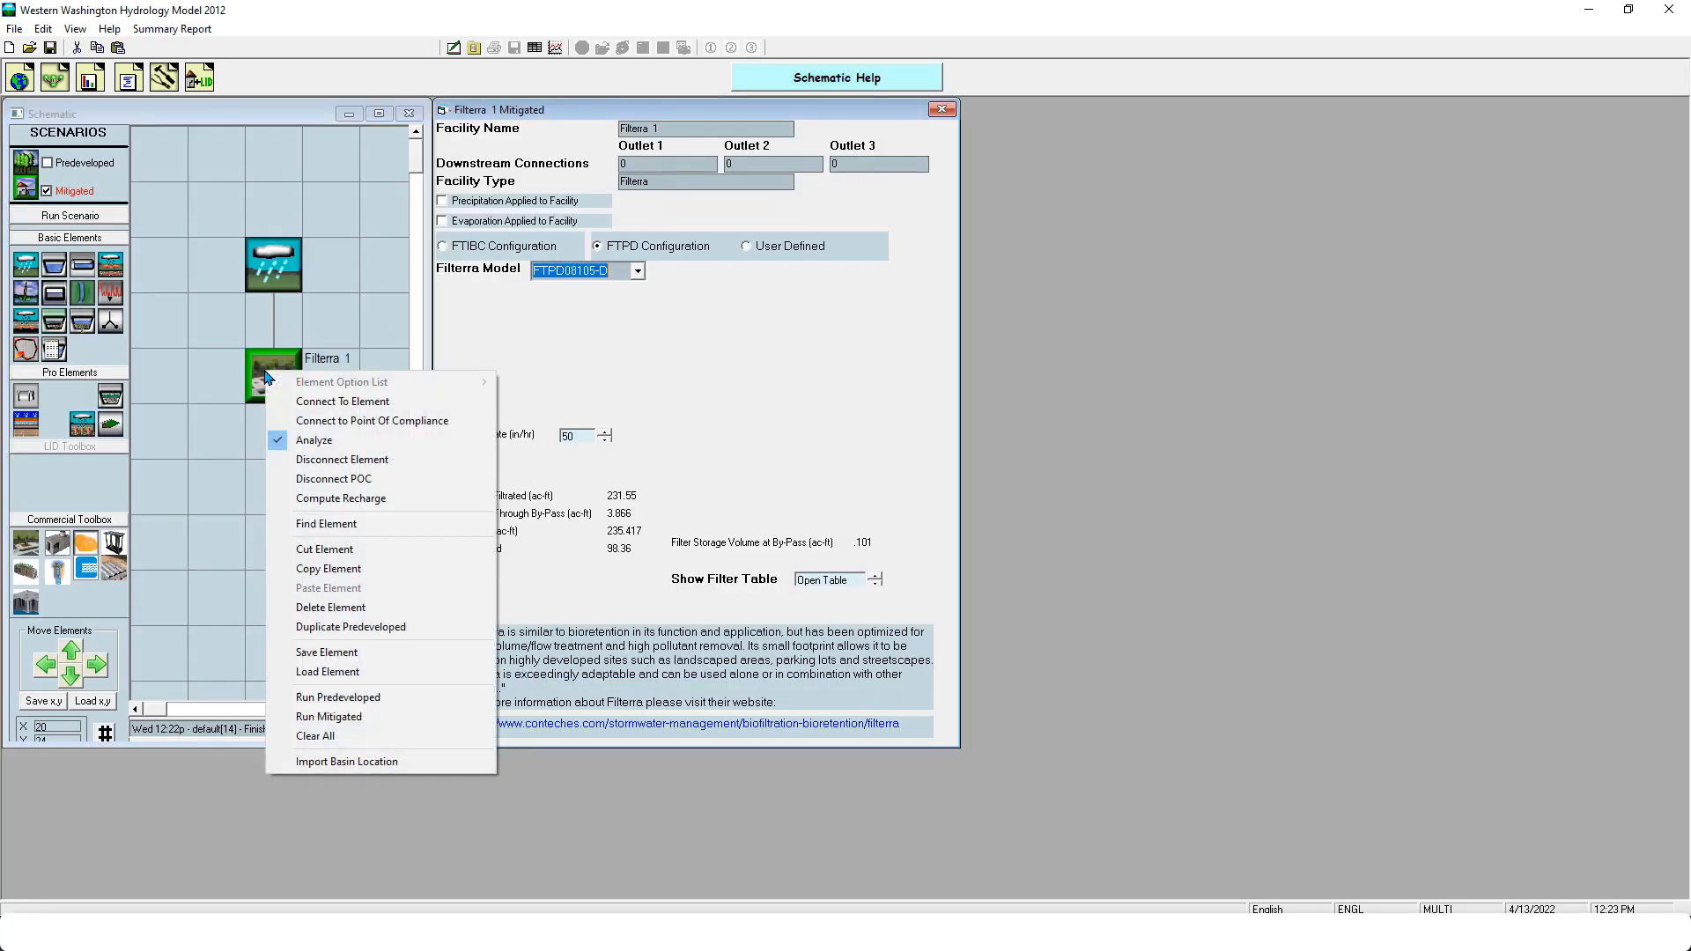
left_click(783, 409)
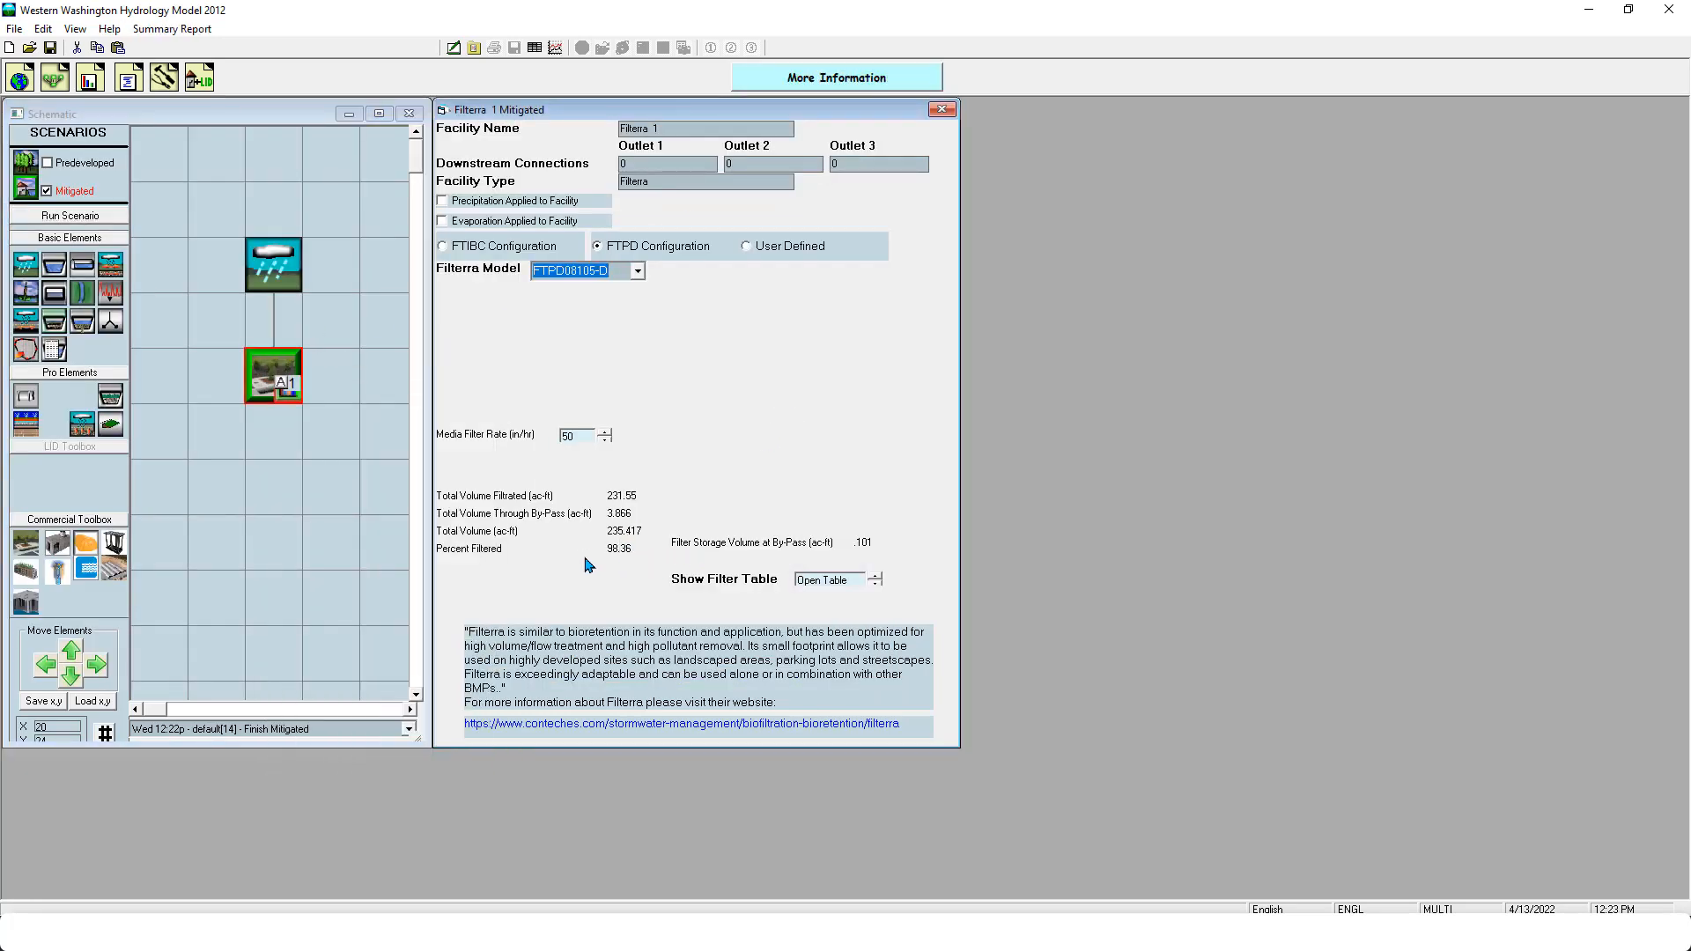
left_click(509, 250)
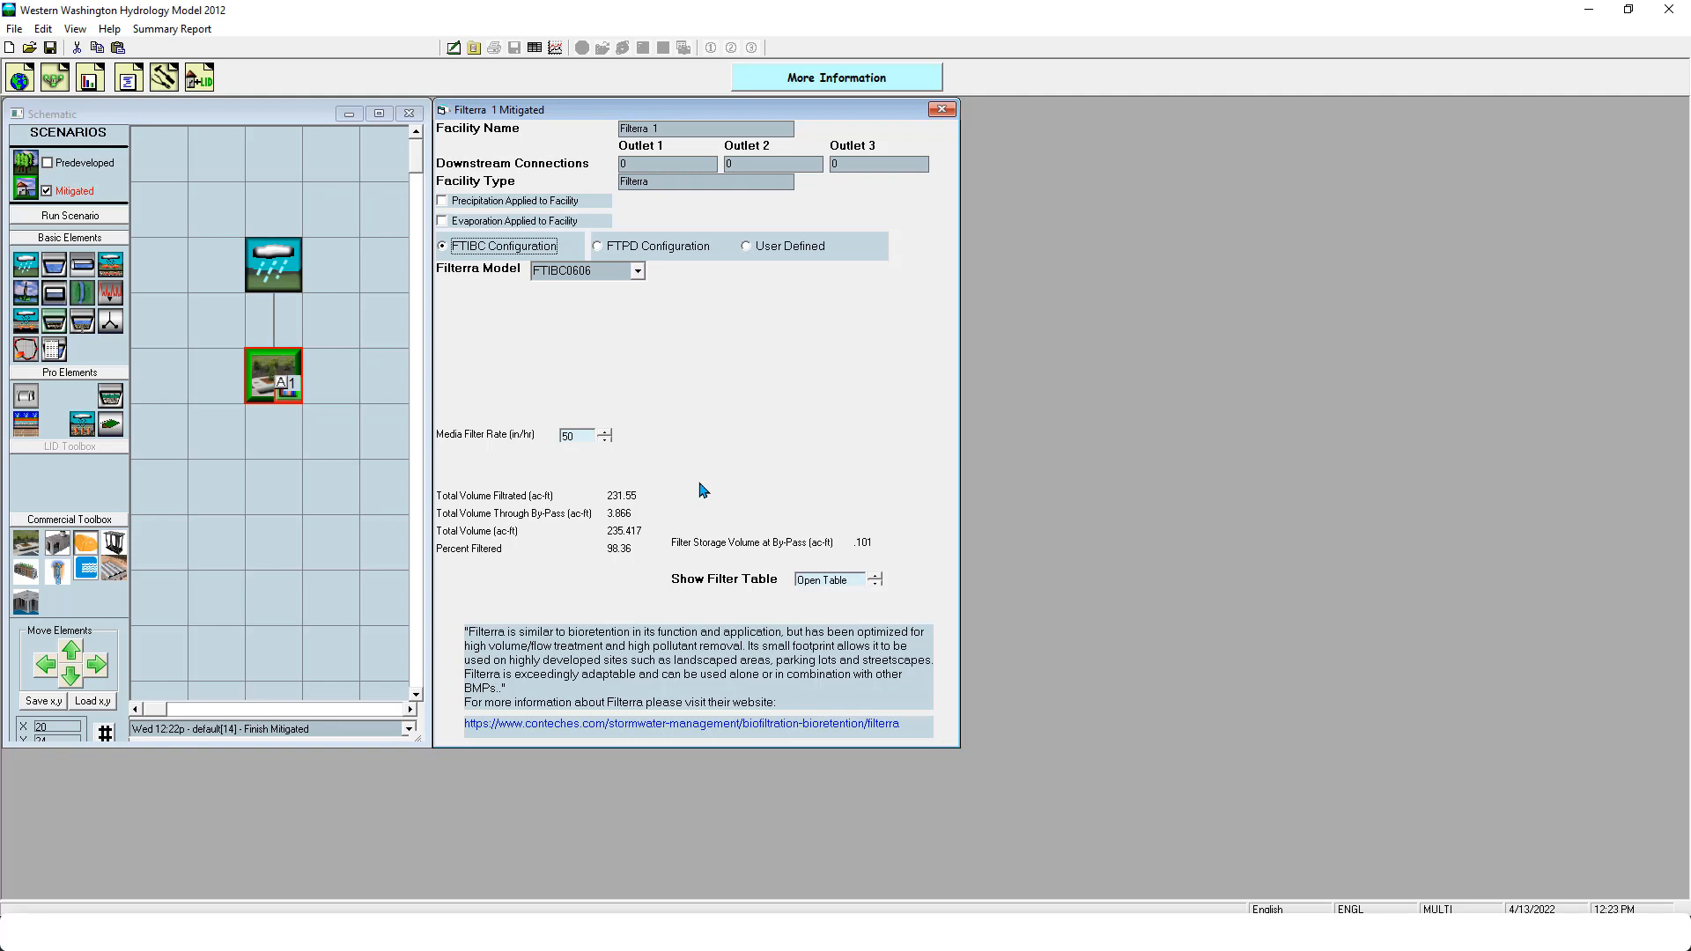
right_click(273, 372)
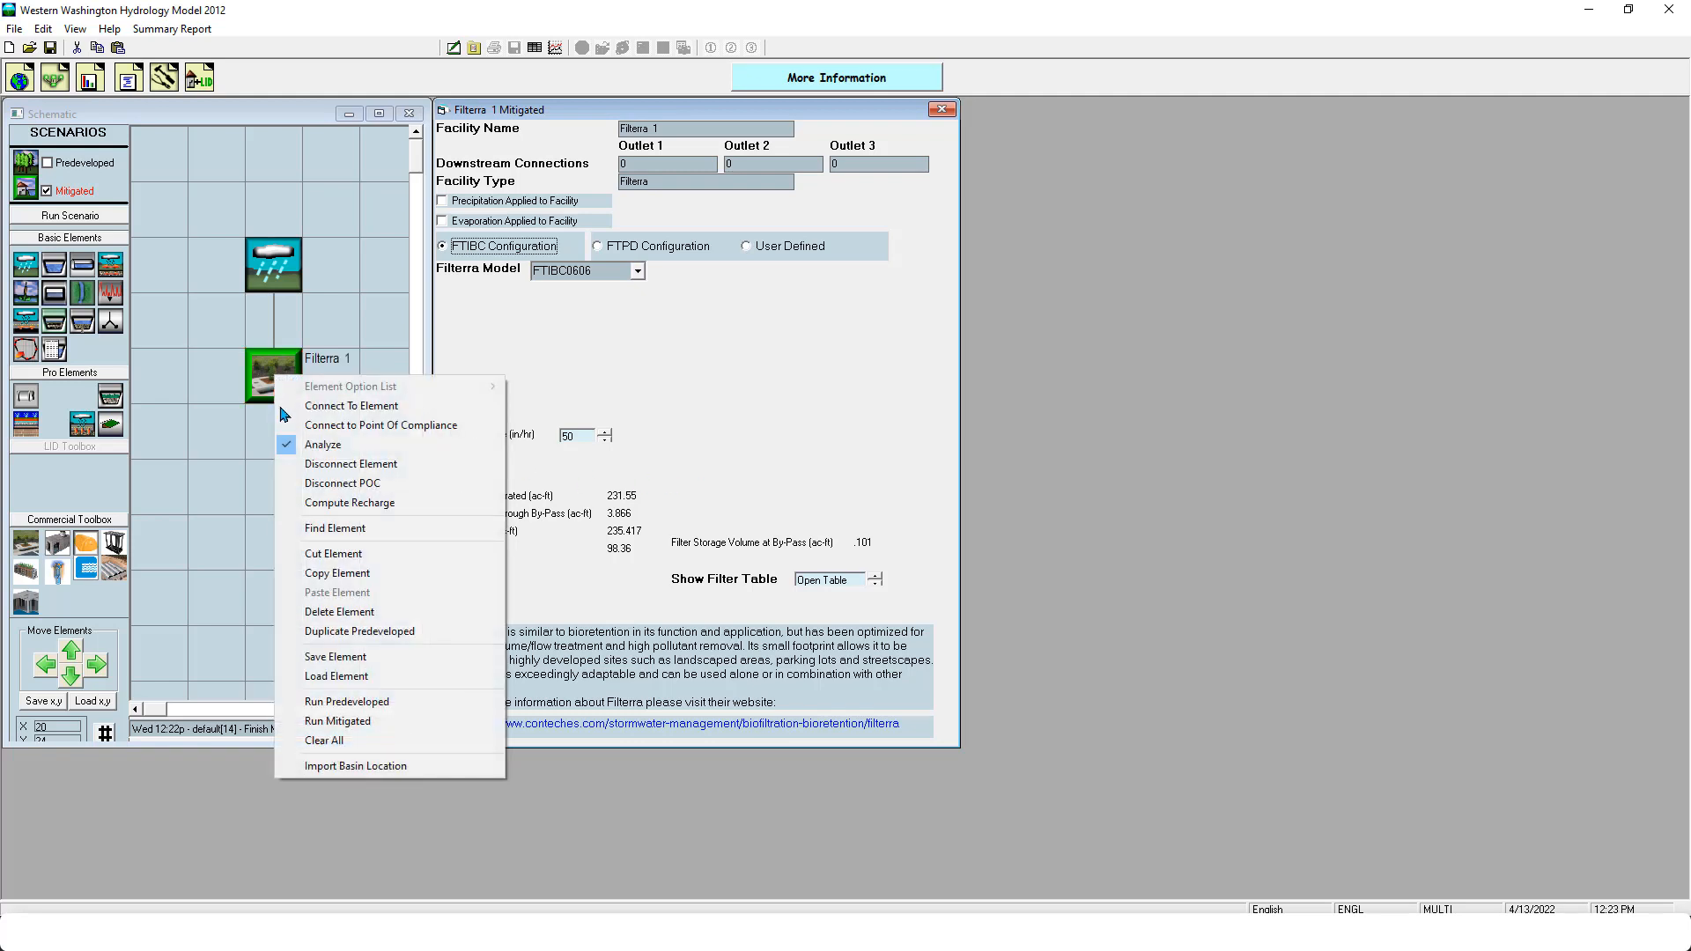
left_click(366, 492)
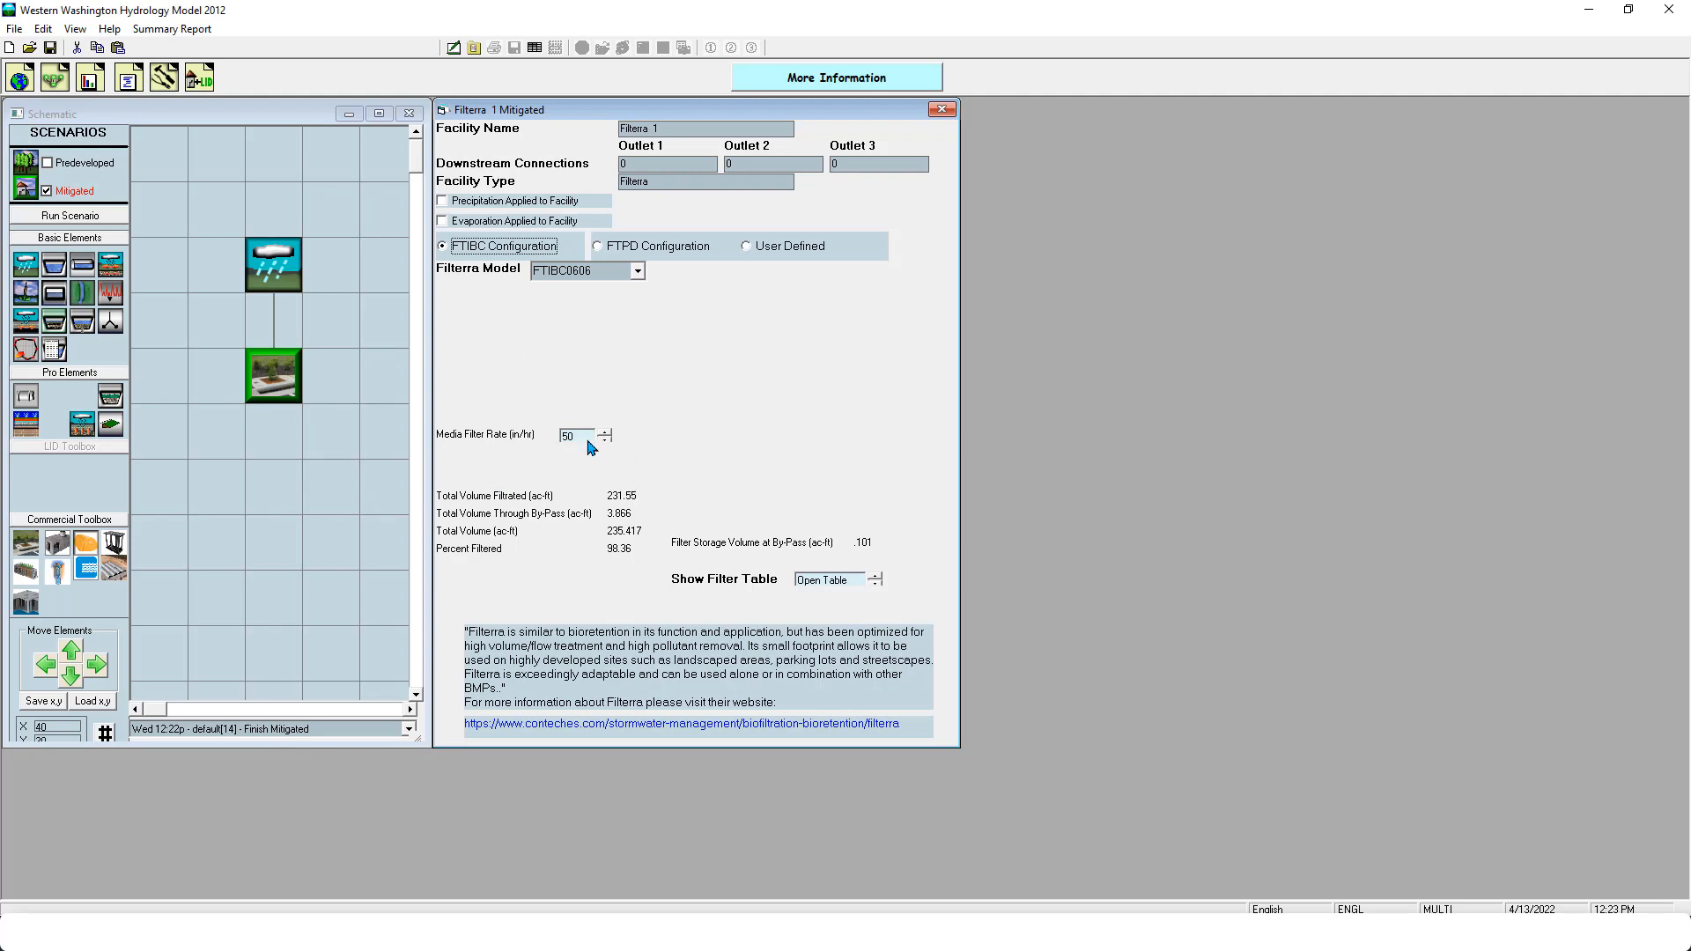
Place a trapezoidal pond two cells below the Filterra unit and a tank beside it, and delete the tank again
left_click_drag(55, 263, 282, 499)
left_click_drag(82, 264, 340, 482)
right_click(340, 481)
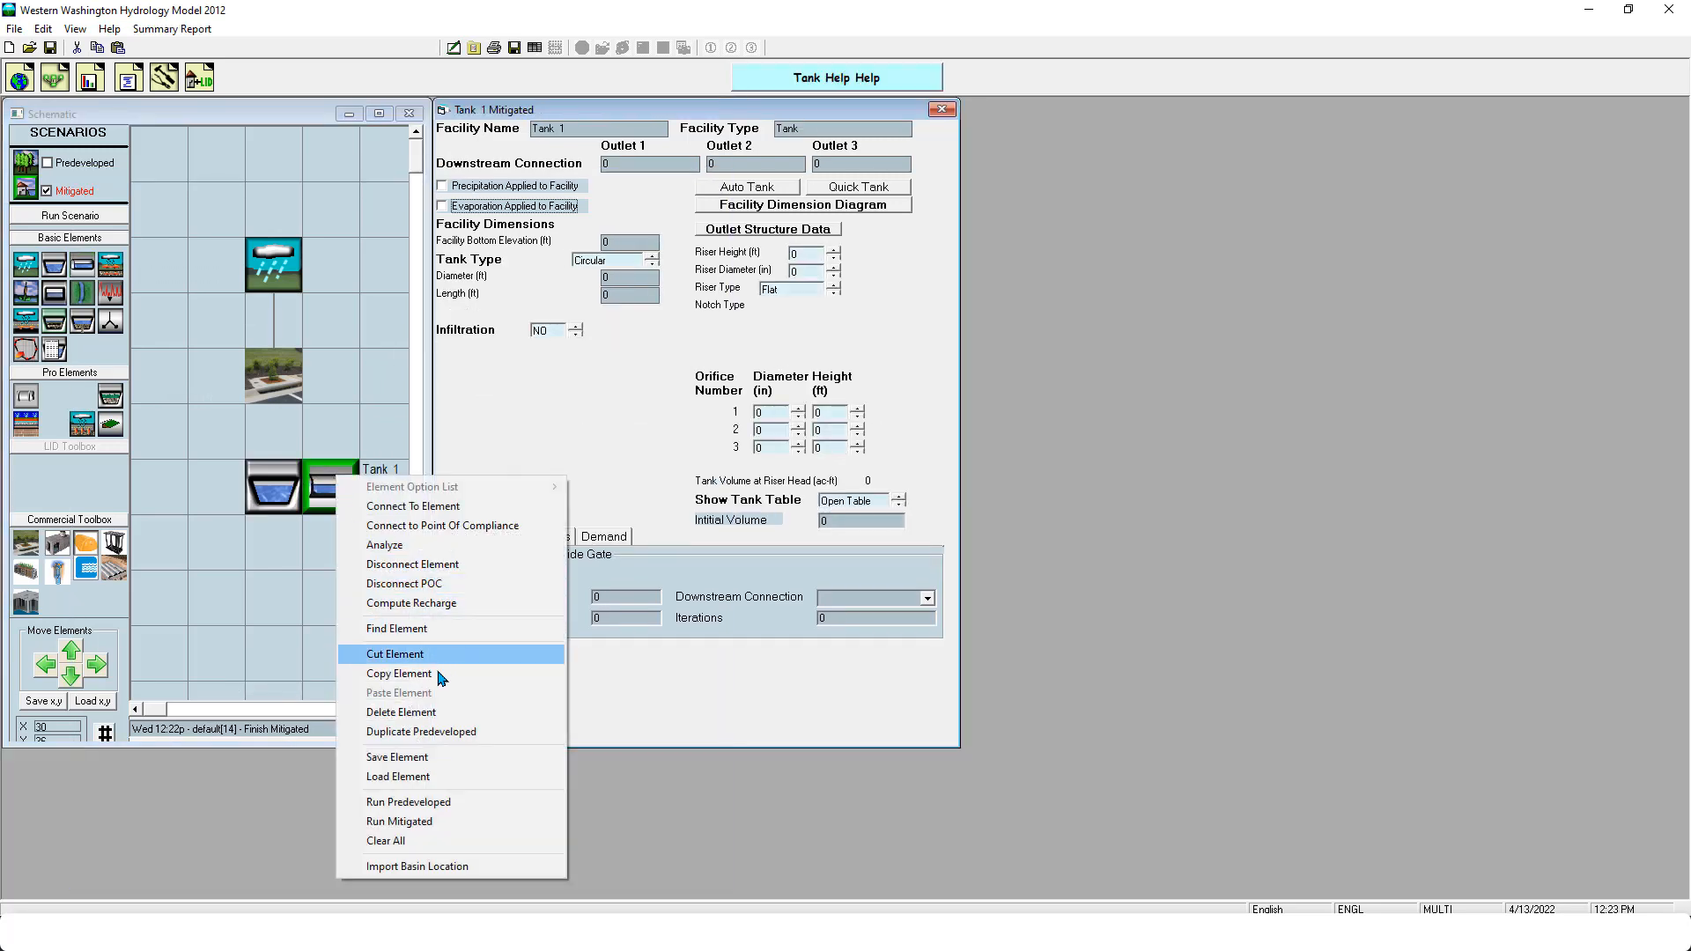
left_click(426, 712)
Connect the Filterra unit to the trapezoidal pond and size the pond with the Quick Pond defaults
right_click(278, 388)
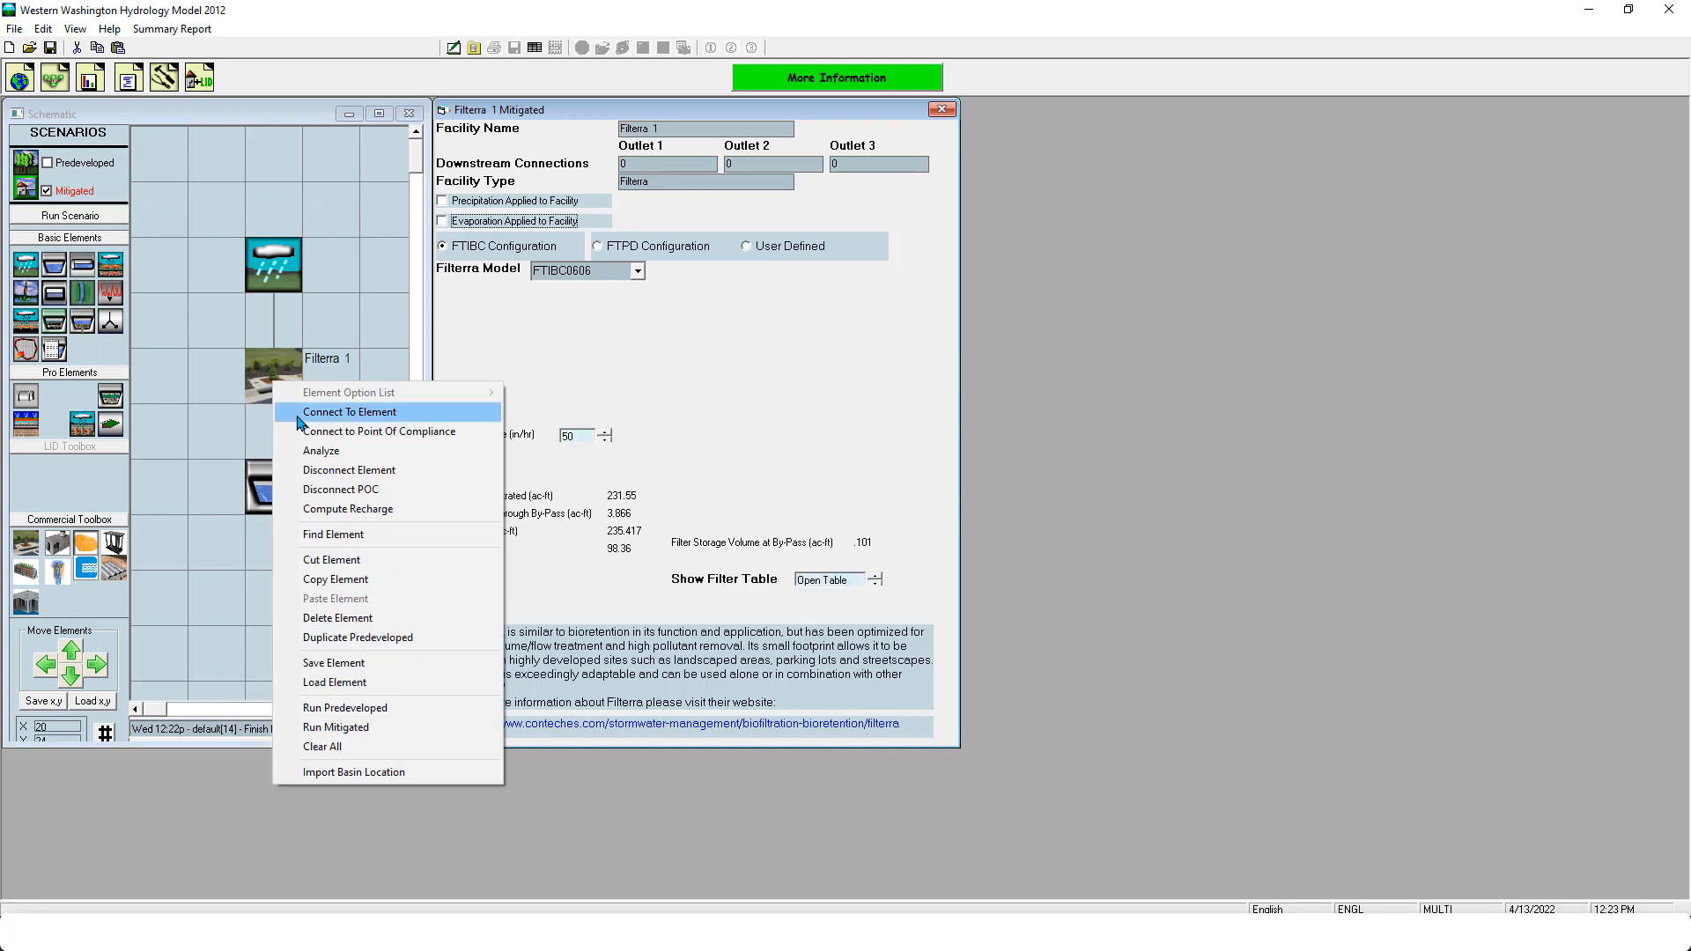
left_click(352, 408)
left_click(276, 483)
left_click(260, 434)
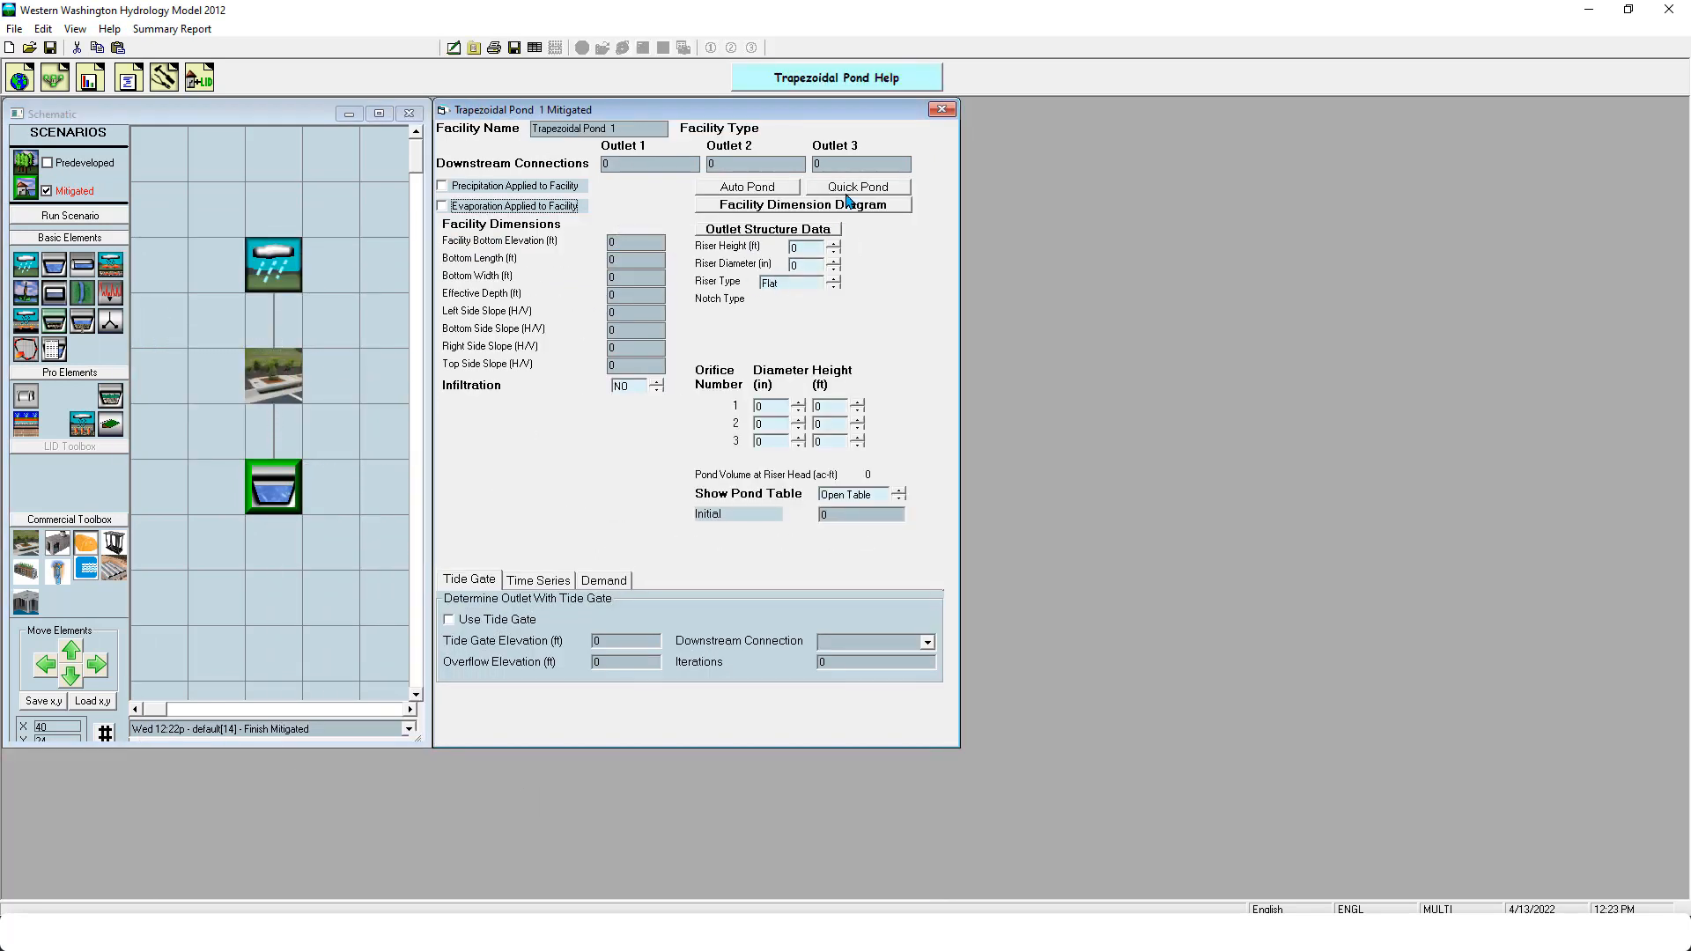
left_click(850, 188)
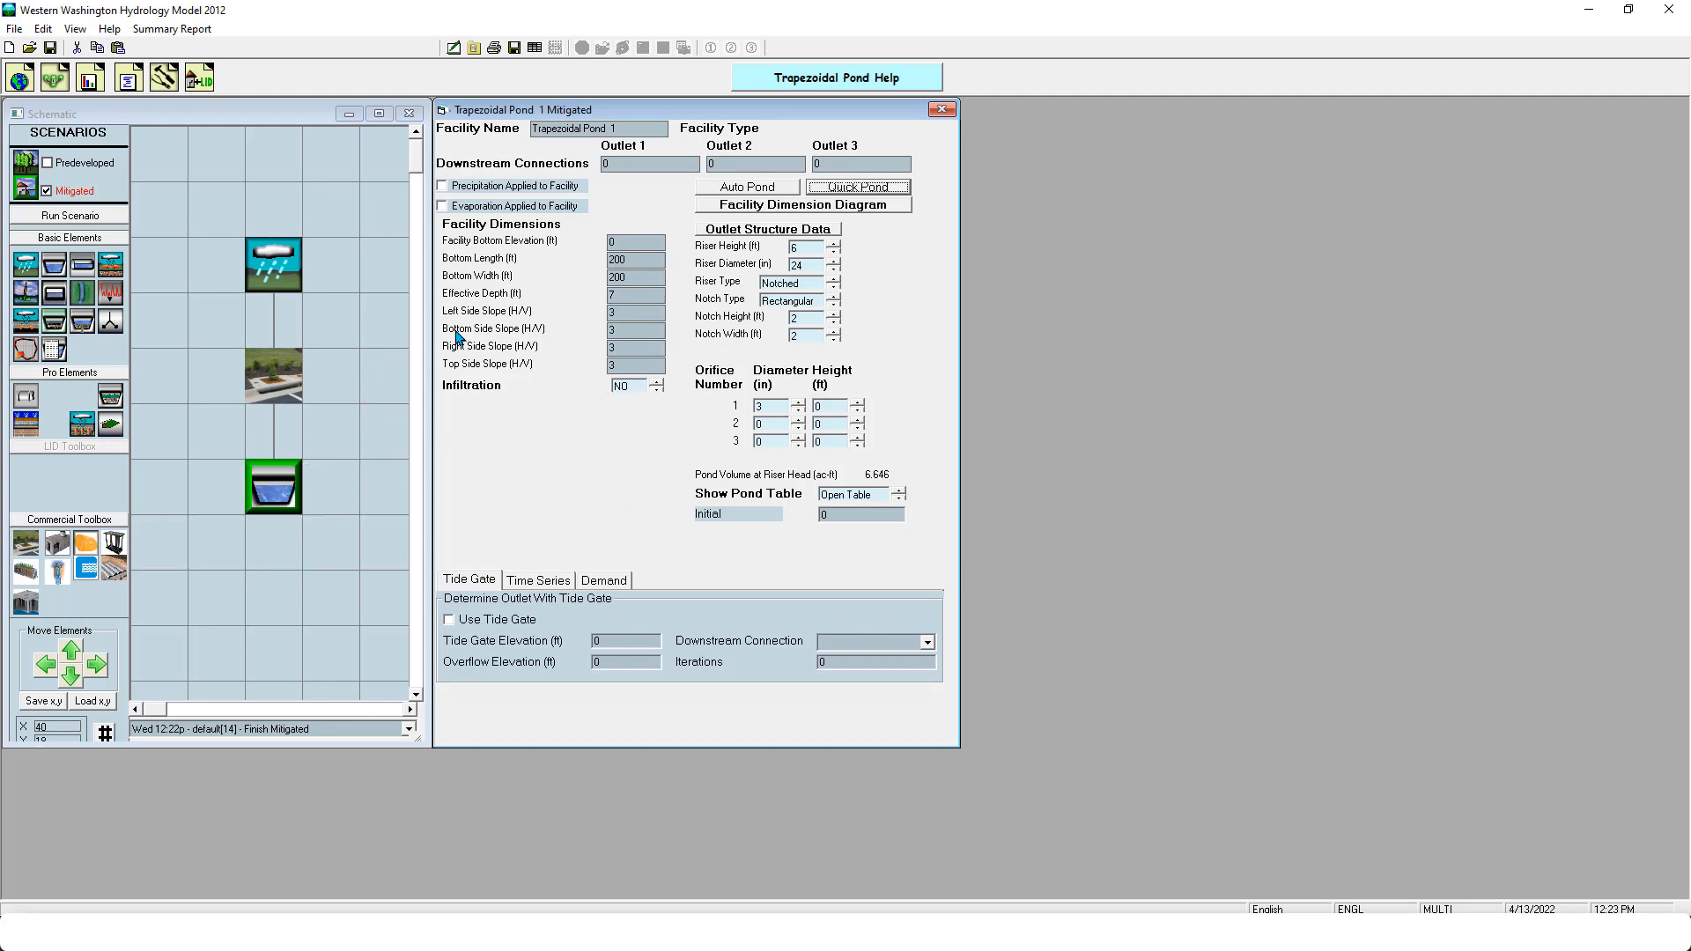
Delete the trapezoidal pond and reopen the Filterra unit's properties
right_click(285, 492)
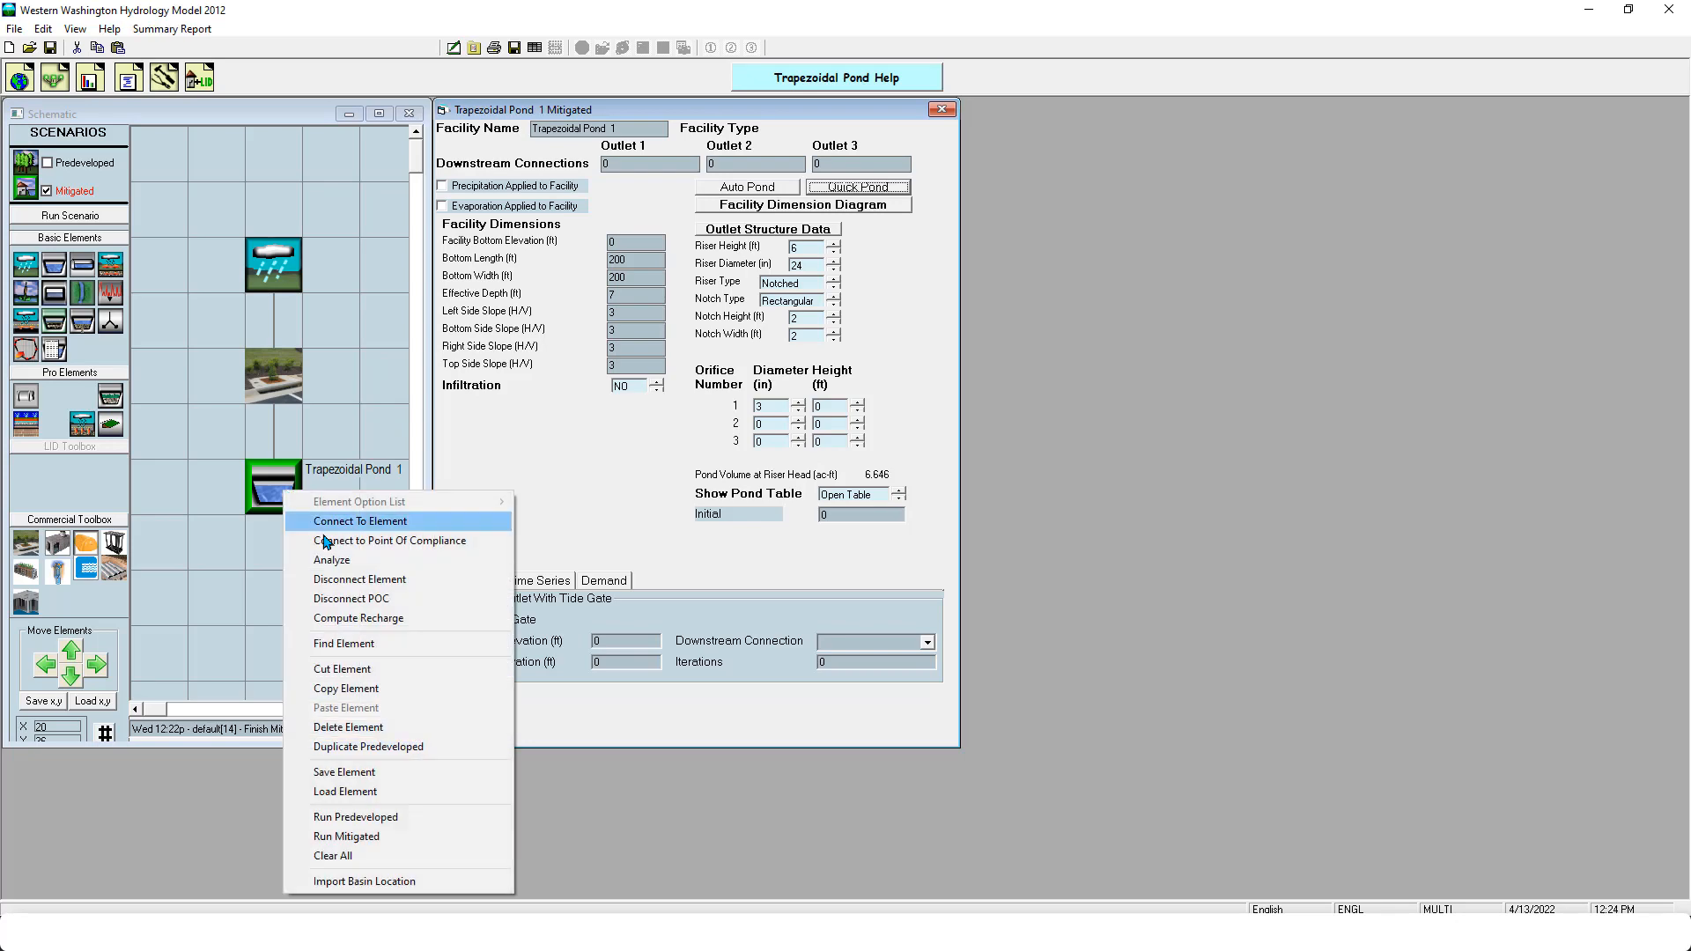
left_click(410, 728)
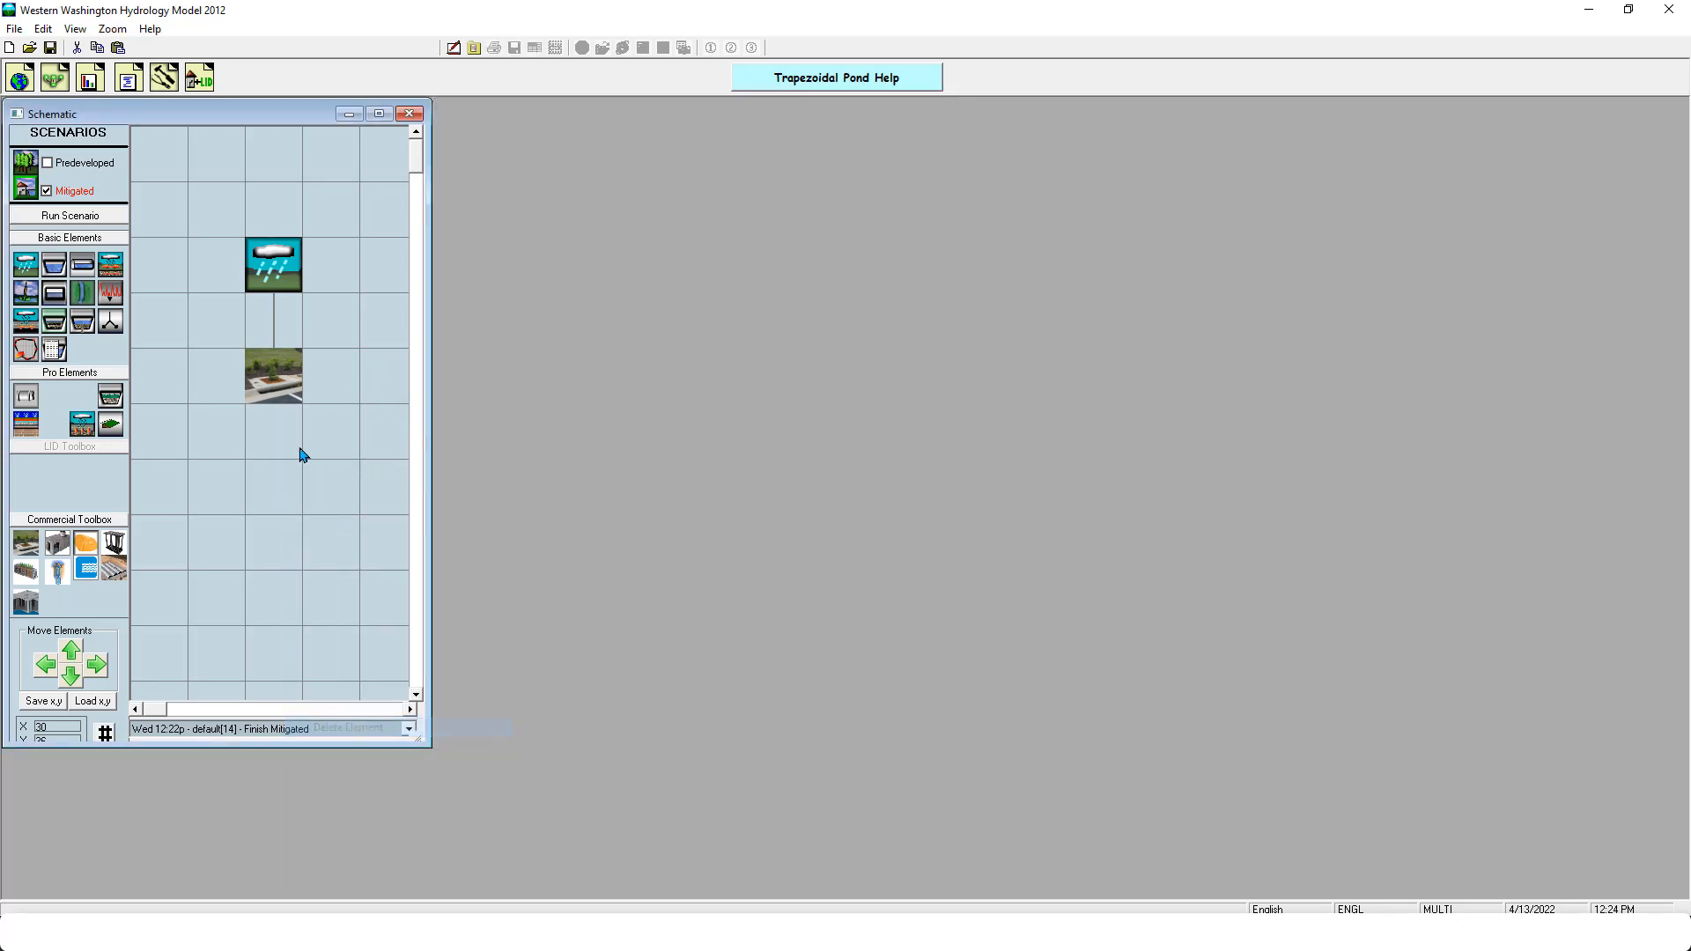
left_click(280, 374)
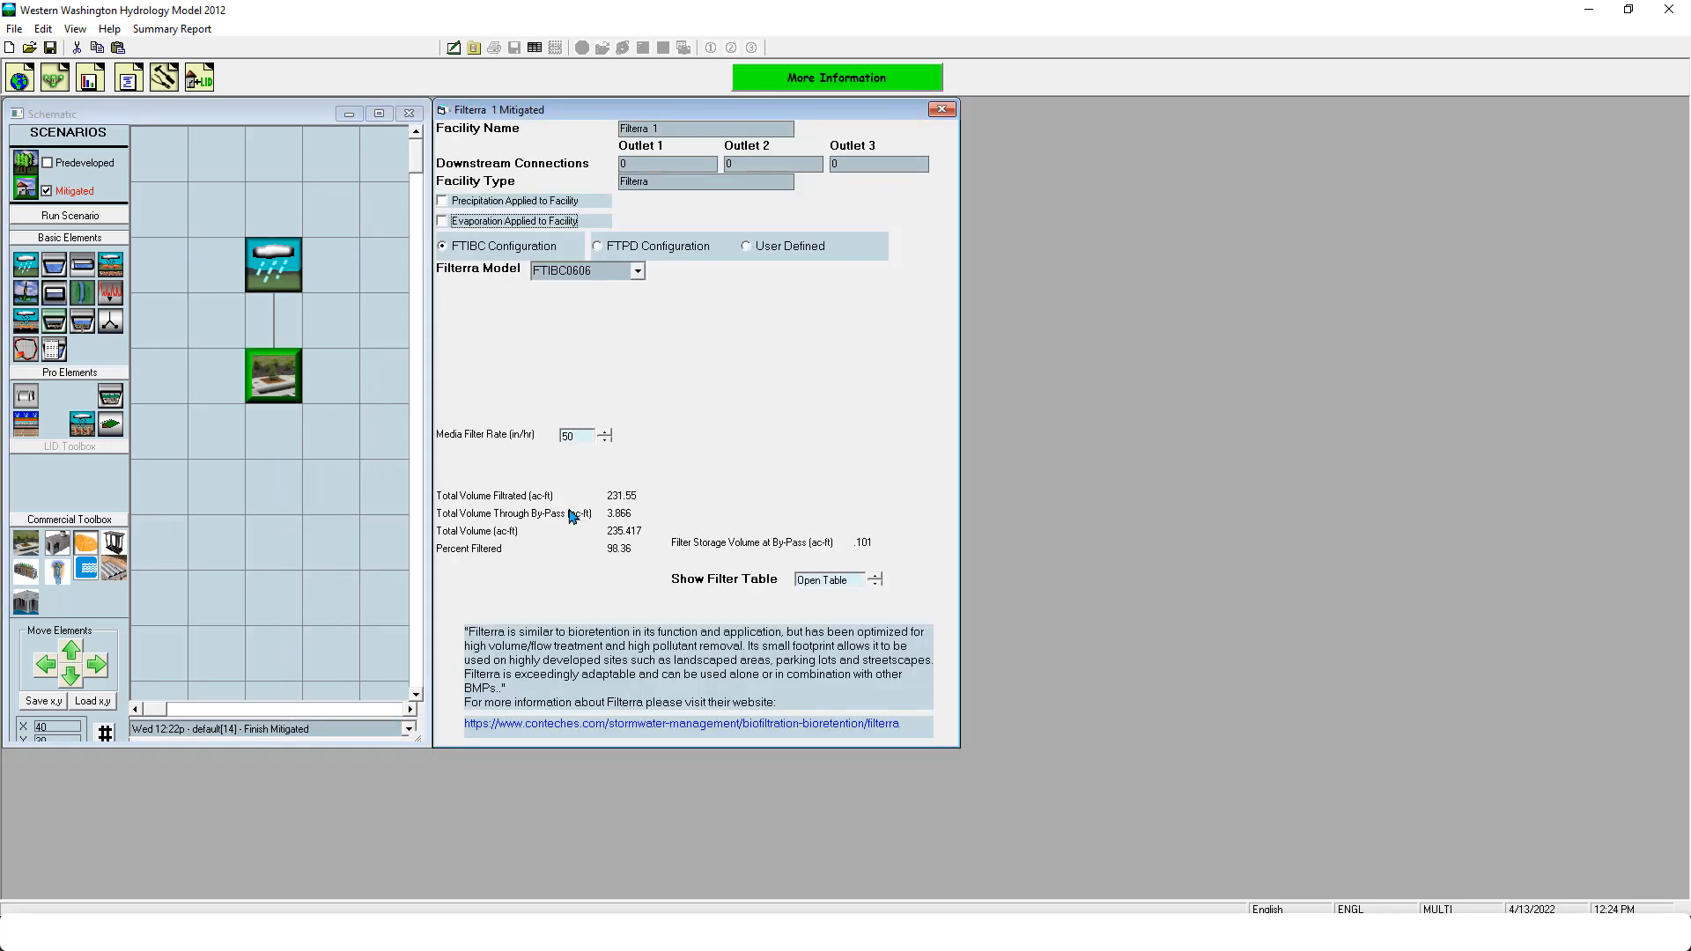
Place a bioretention element beside the Filterra unit and try to size it for water quality
left_click_drag(112, 398, 346, 376)
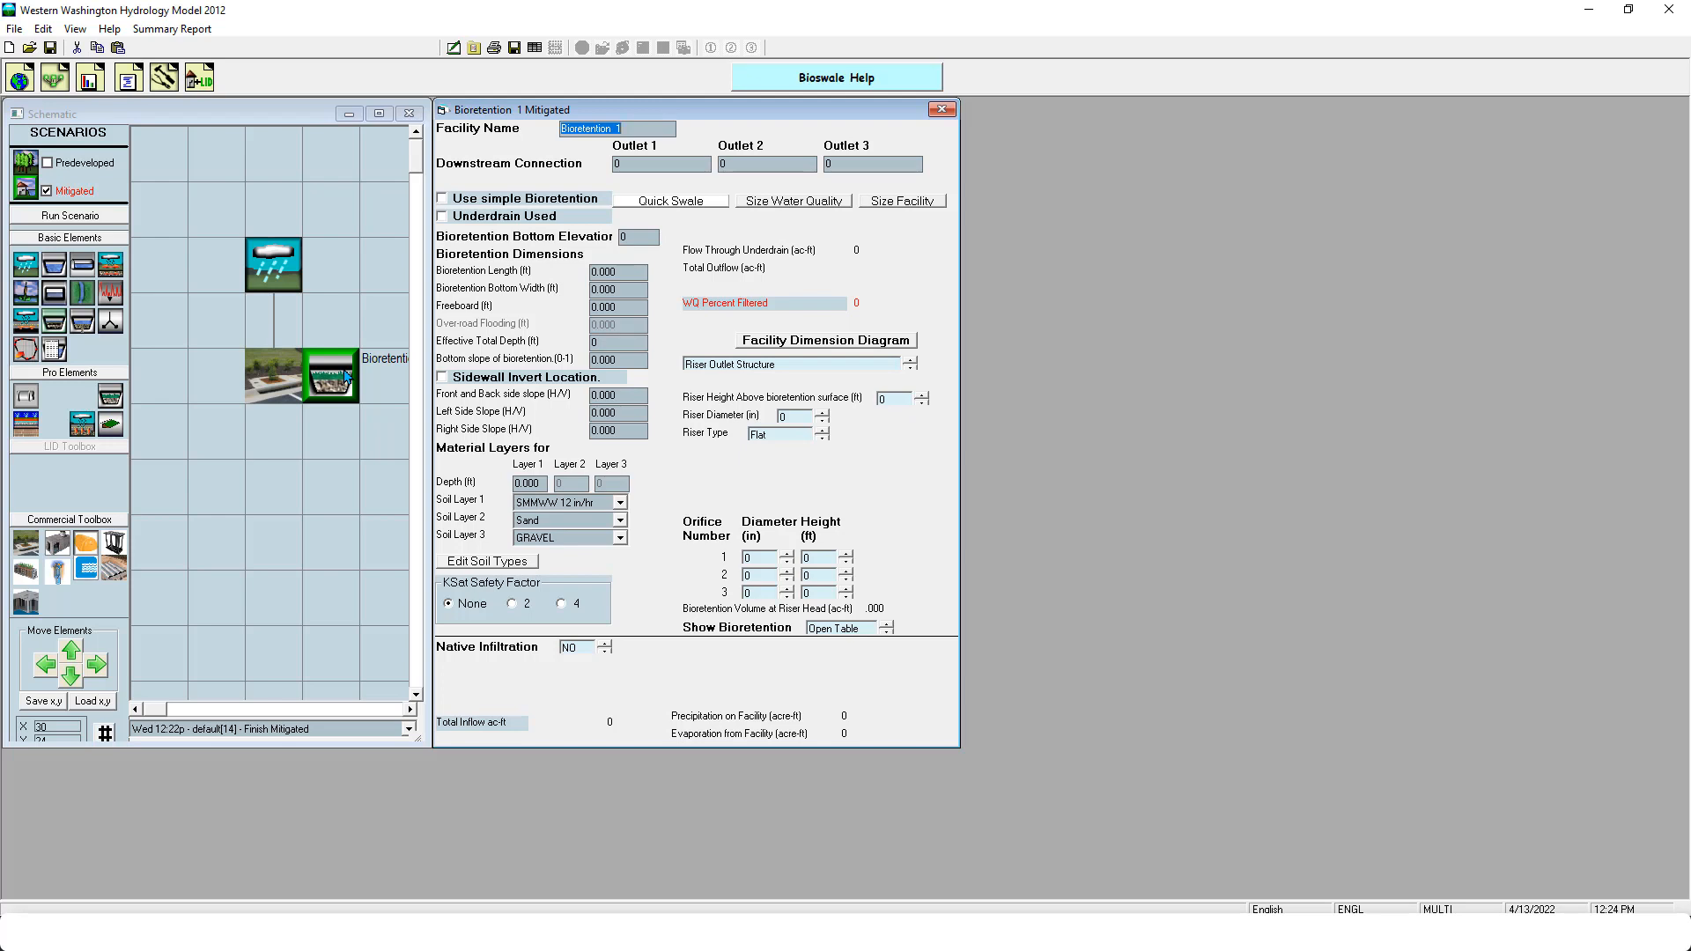
left_click(835, 201)
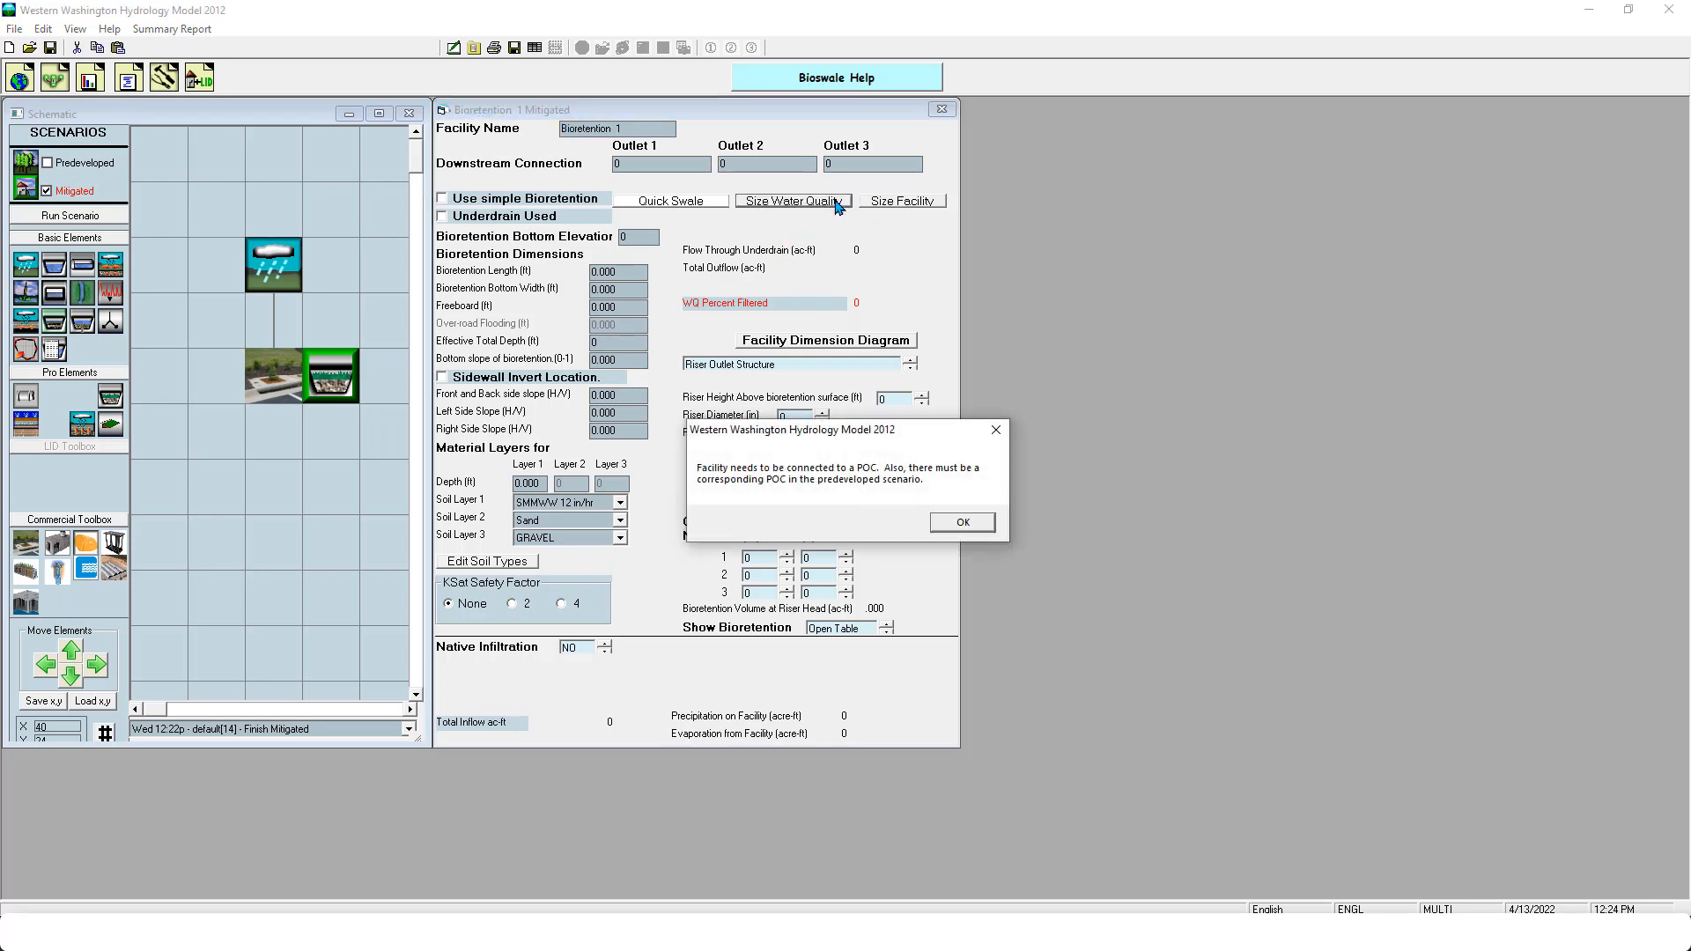
left_click(972, 524)
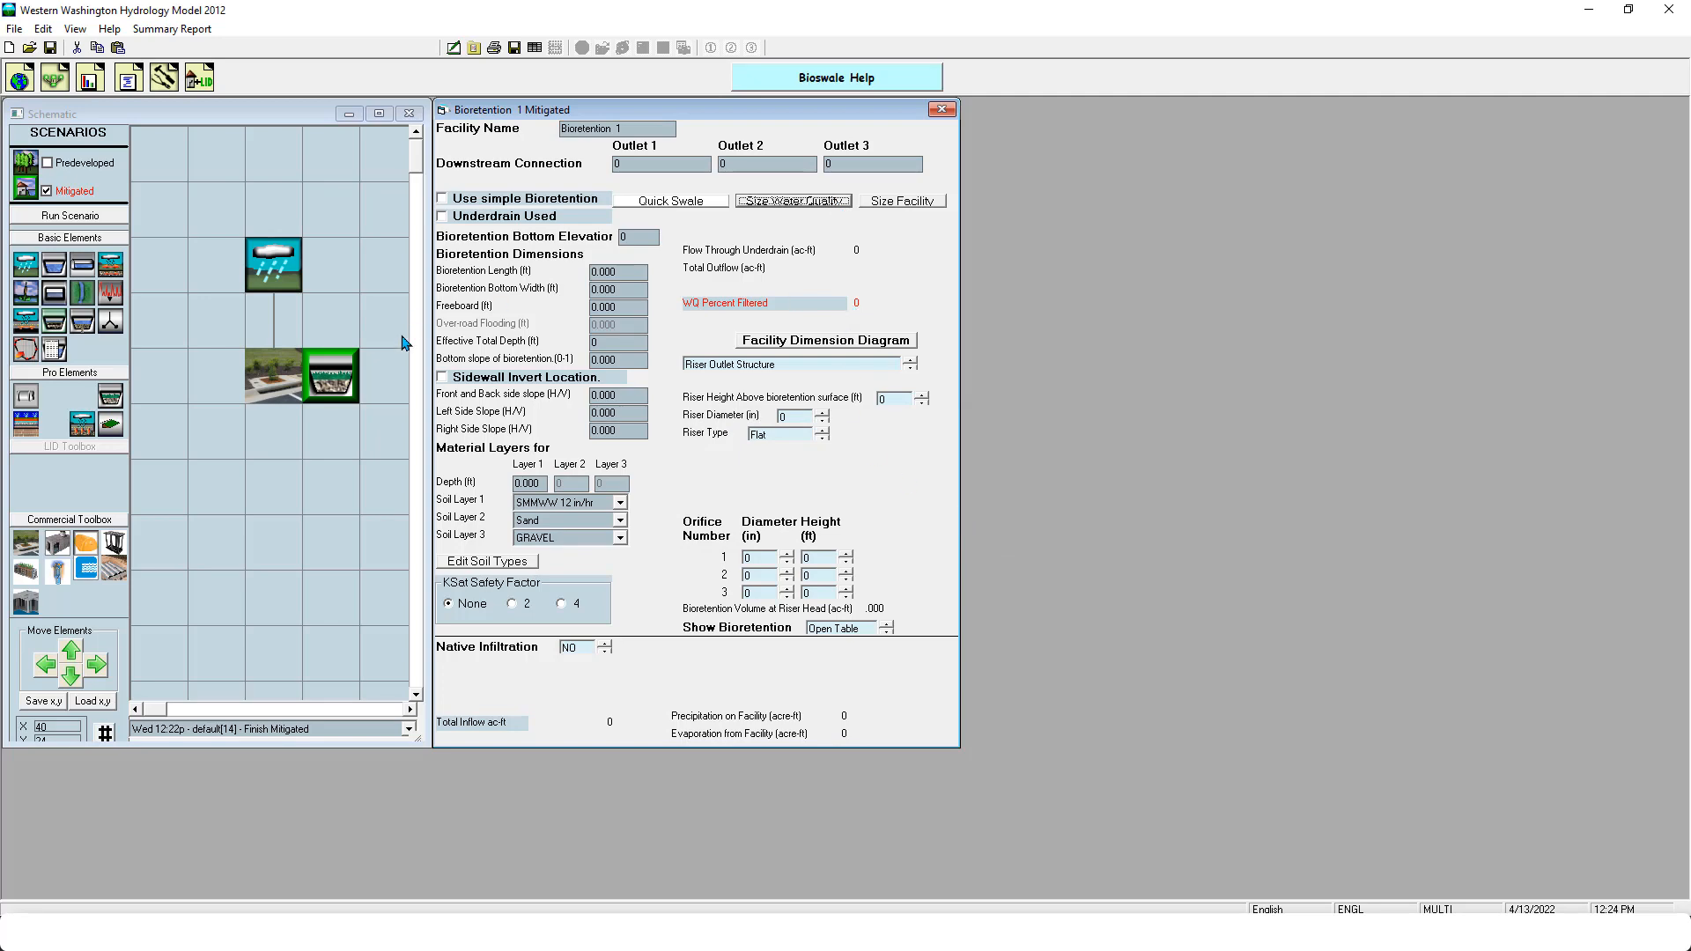
Move the Filterra unit one cell away from the bioretention element and delete the bioretention element
left_click_drag(275, 383, 261, 370)
left_click(345, 392)
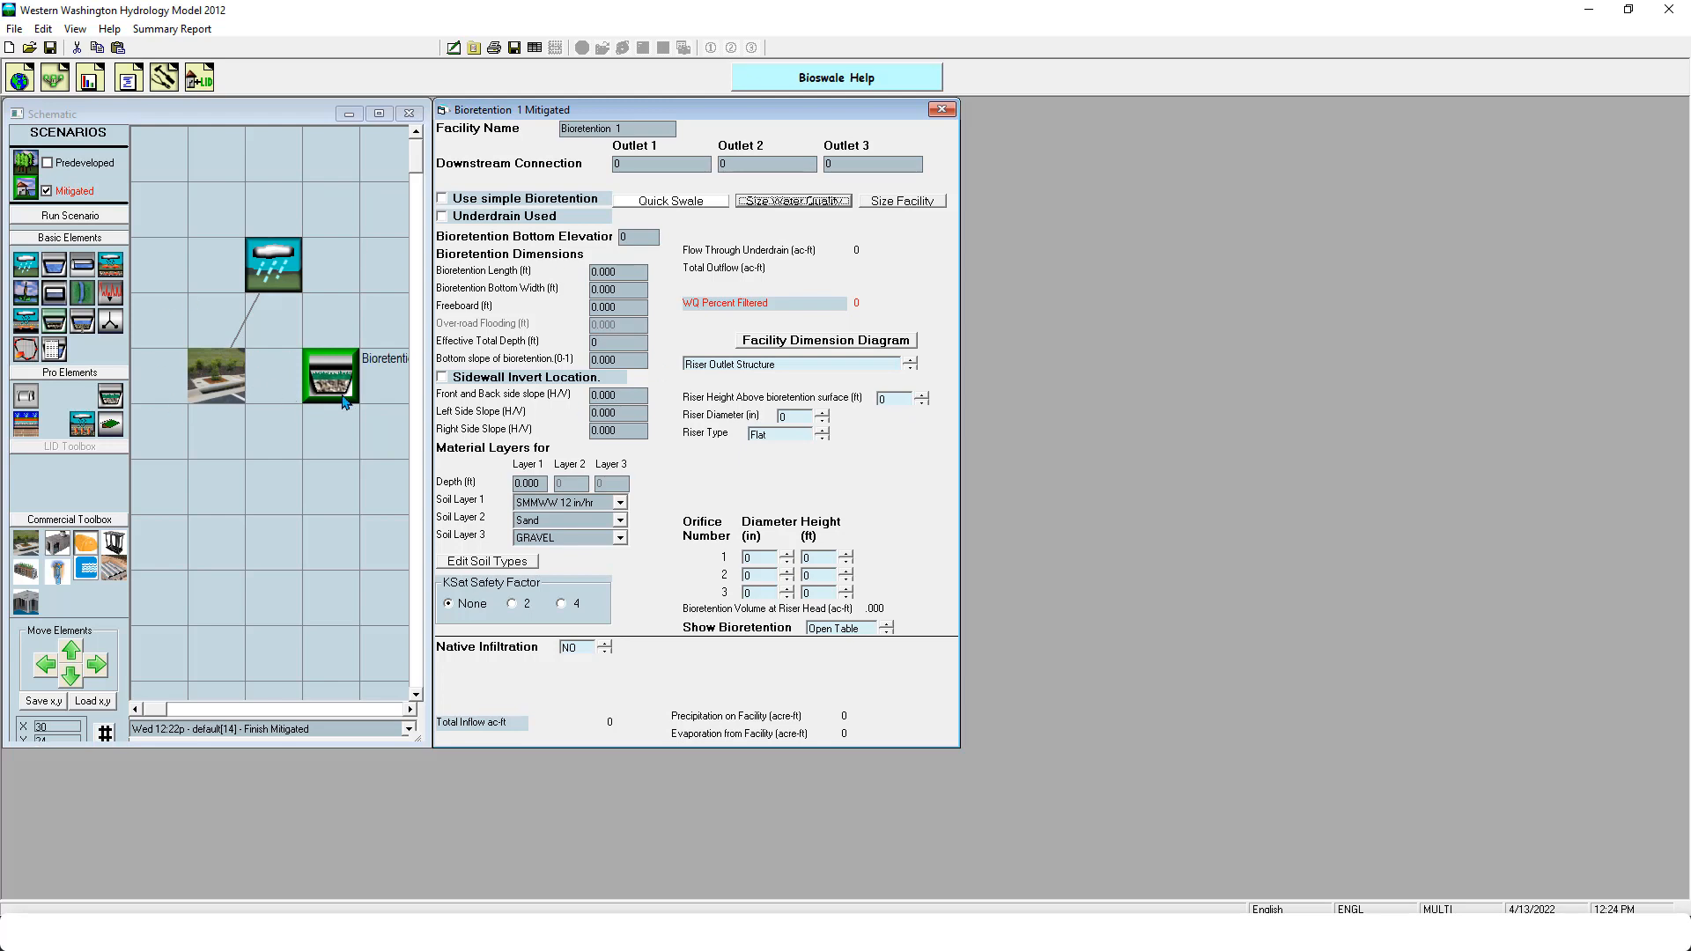
right_click(346, 395)
left_click(472, 629)
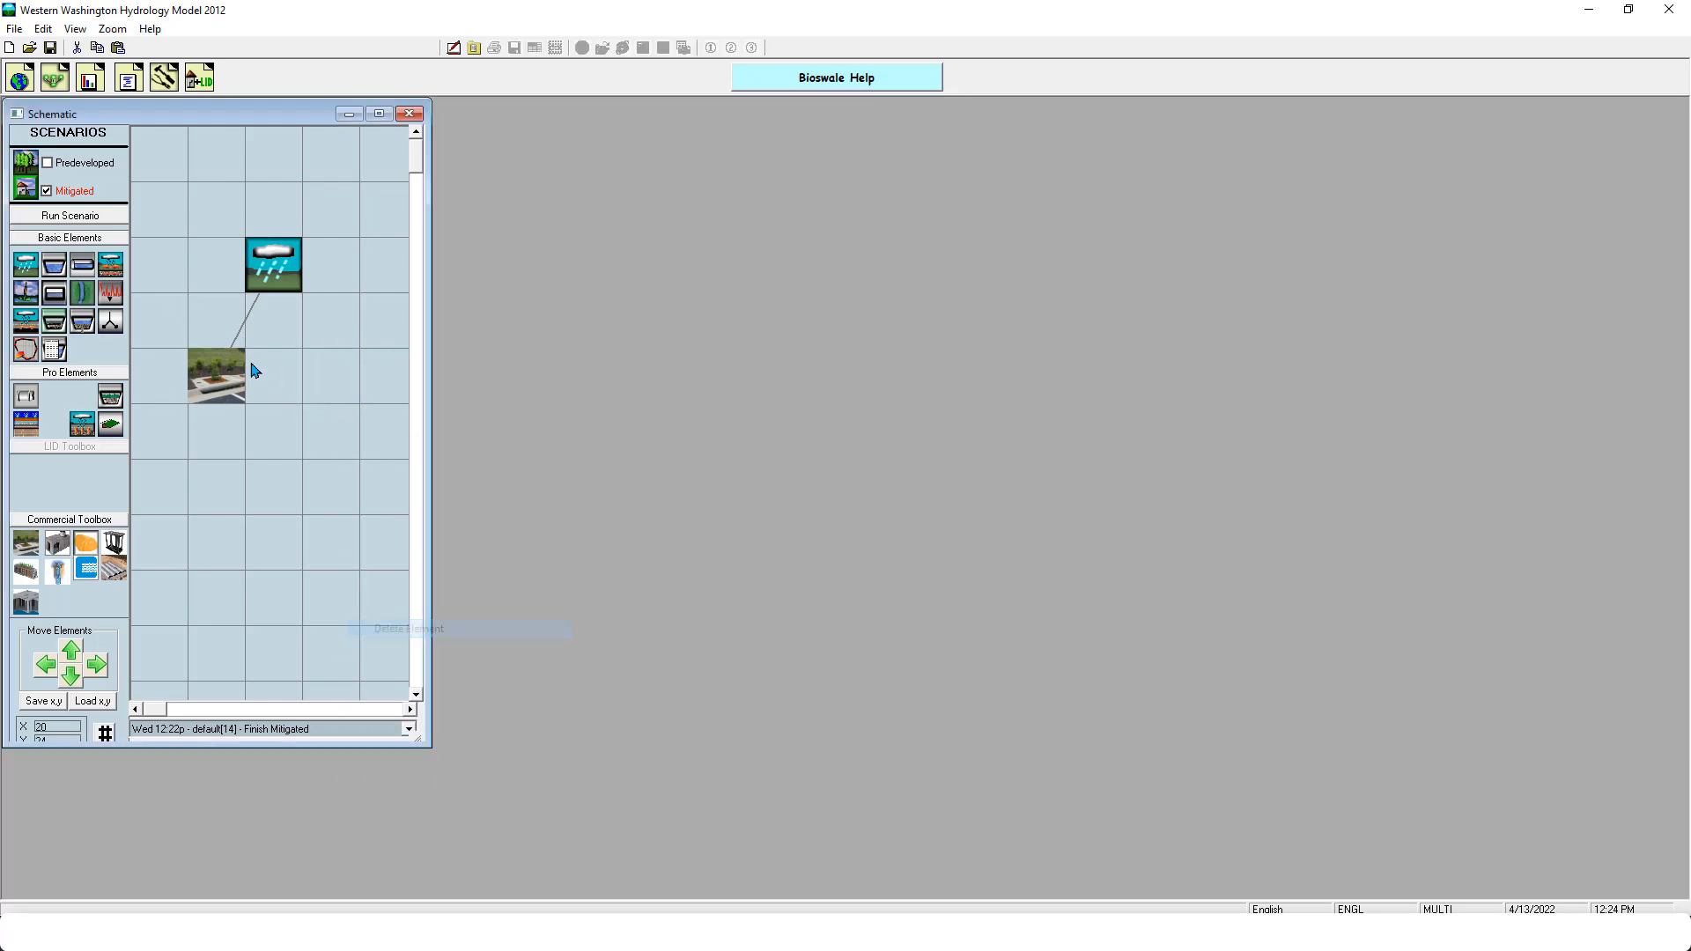
Move the Filterra unit back below the basin and delete it from the schematic
left_click(237, 382)
left_click_drag(238, 381, 295, 381)
right_click(282, 381)
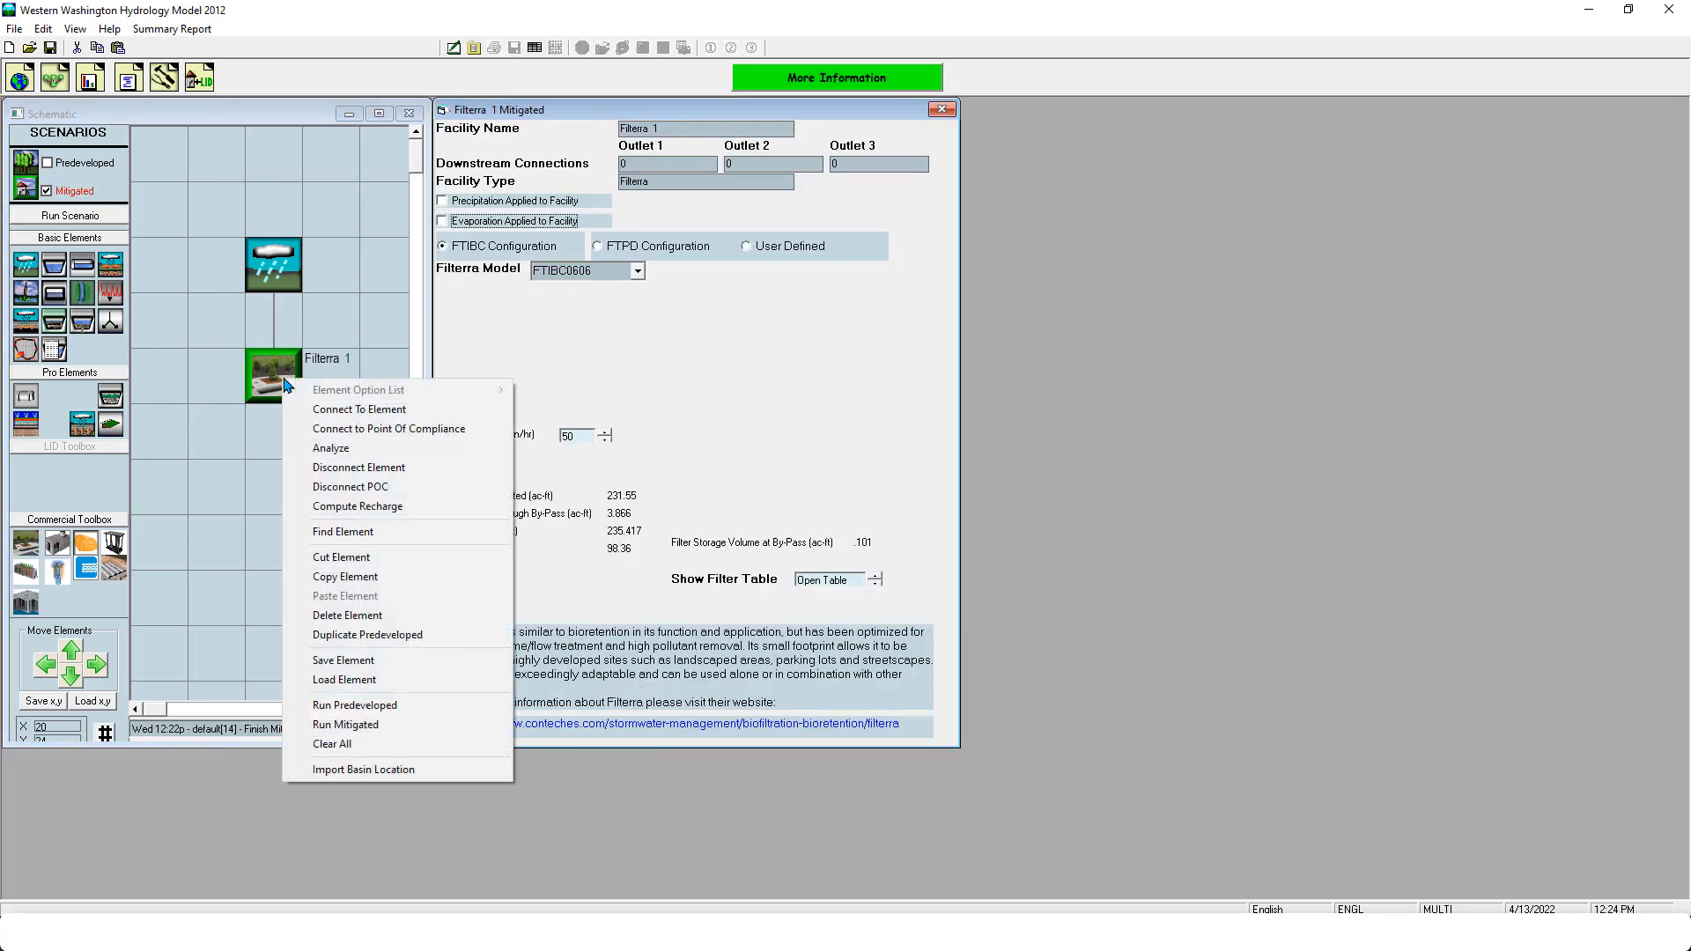
left_click(389, 617)
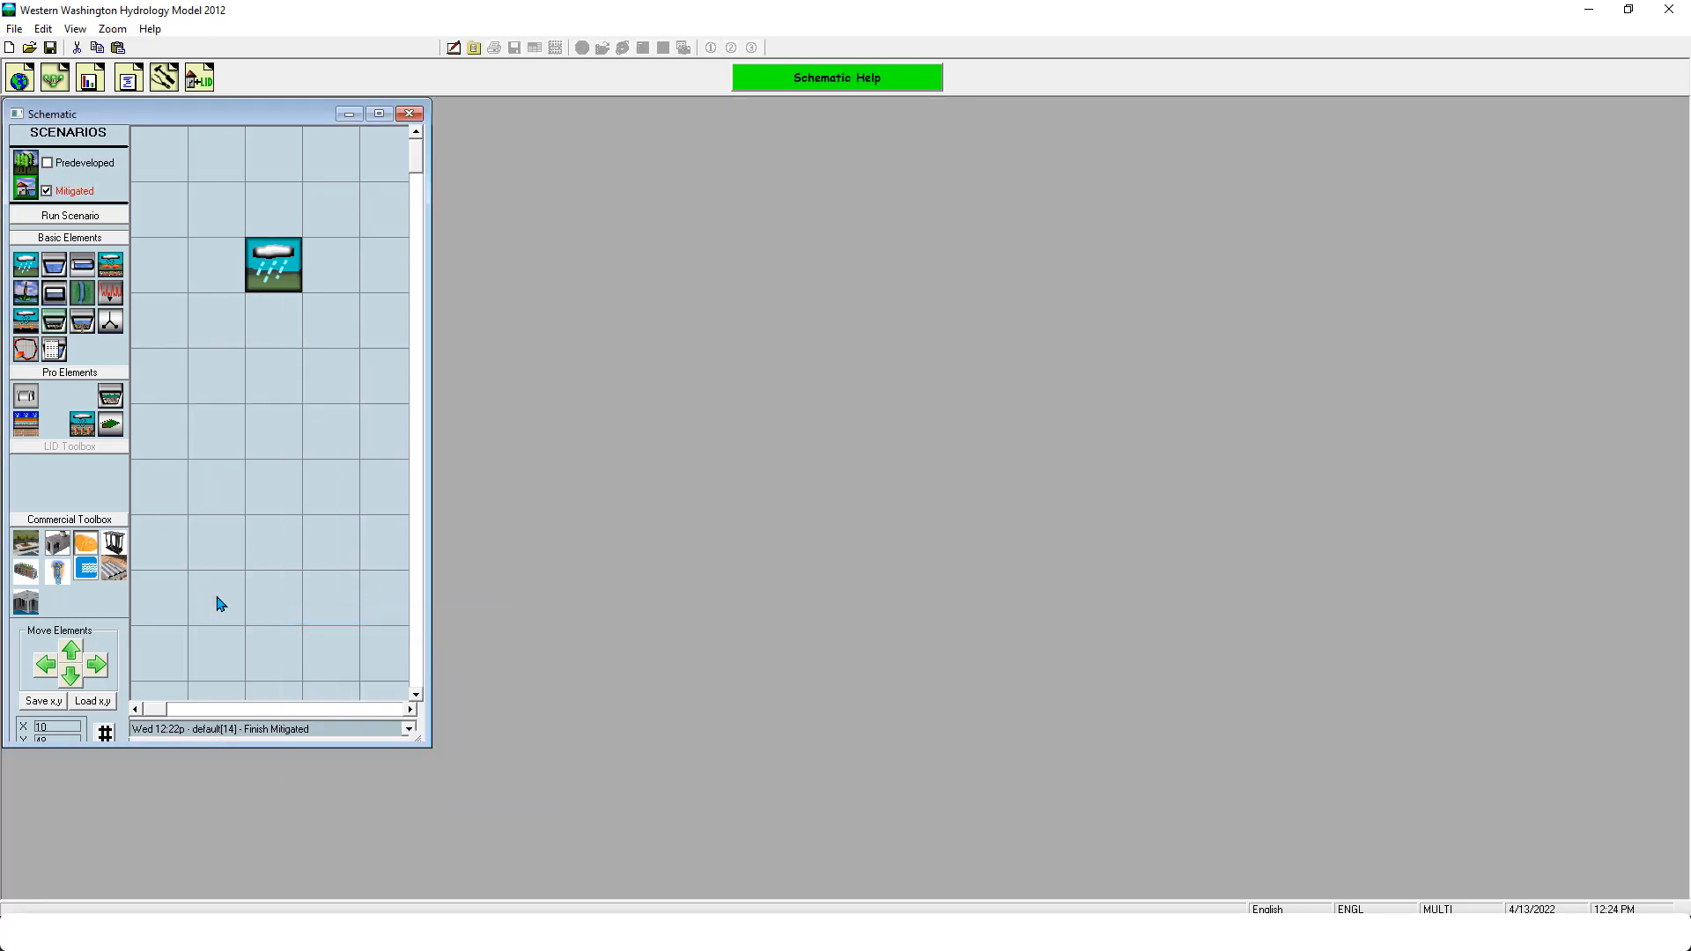
Place a StormCapture unit two cells below the basin, with StormTech and Brentwood elements on either side of it
left_click_drag(65, 551, 288, 380)
left_click_drag(85, 544, 268, 445)
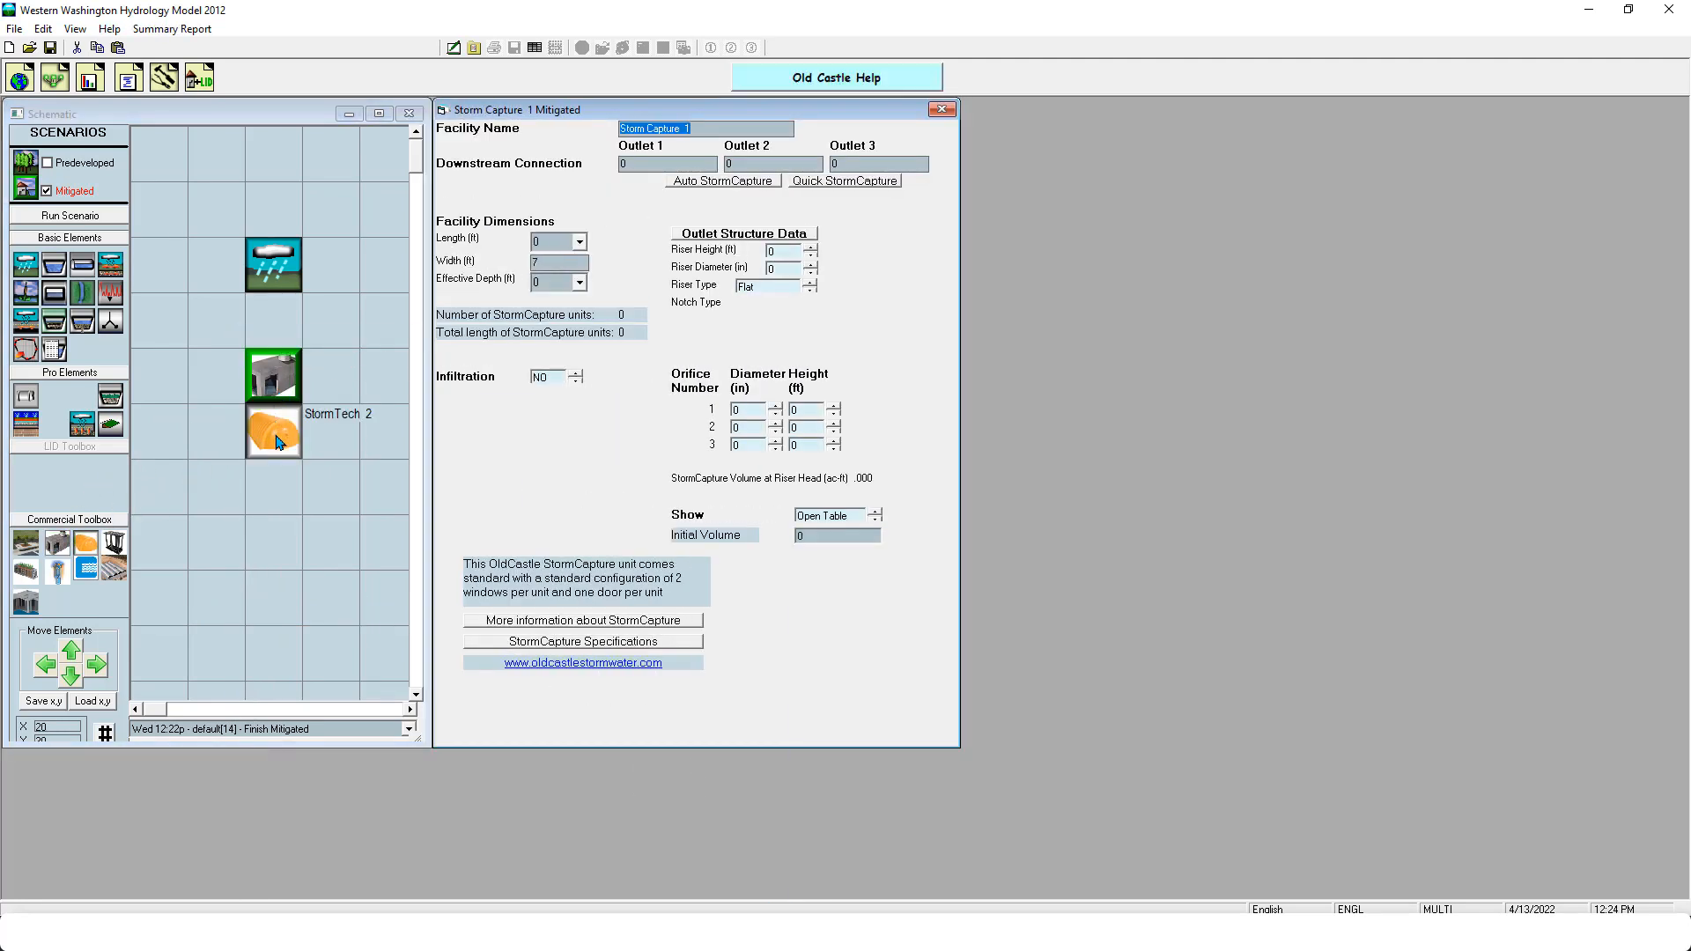
left_click_drag(115, 543, 359, 399)
left_click_drag(273, 432, 216, 376)
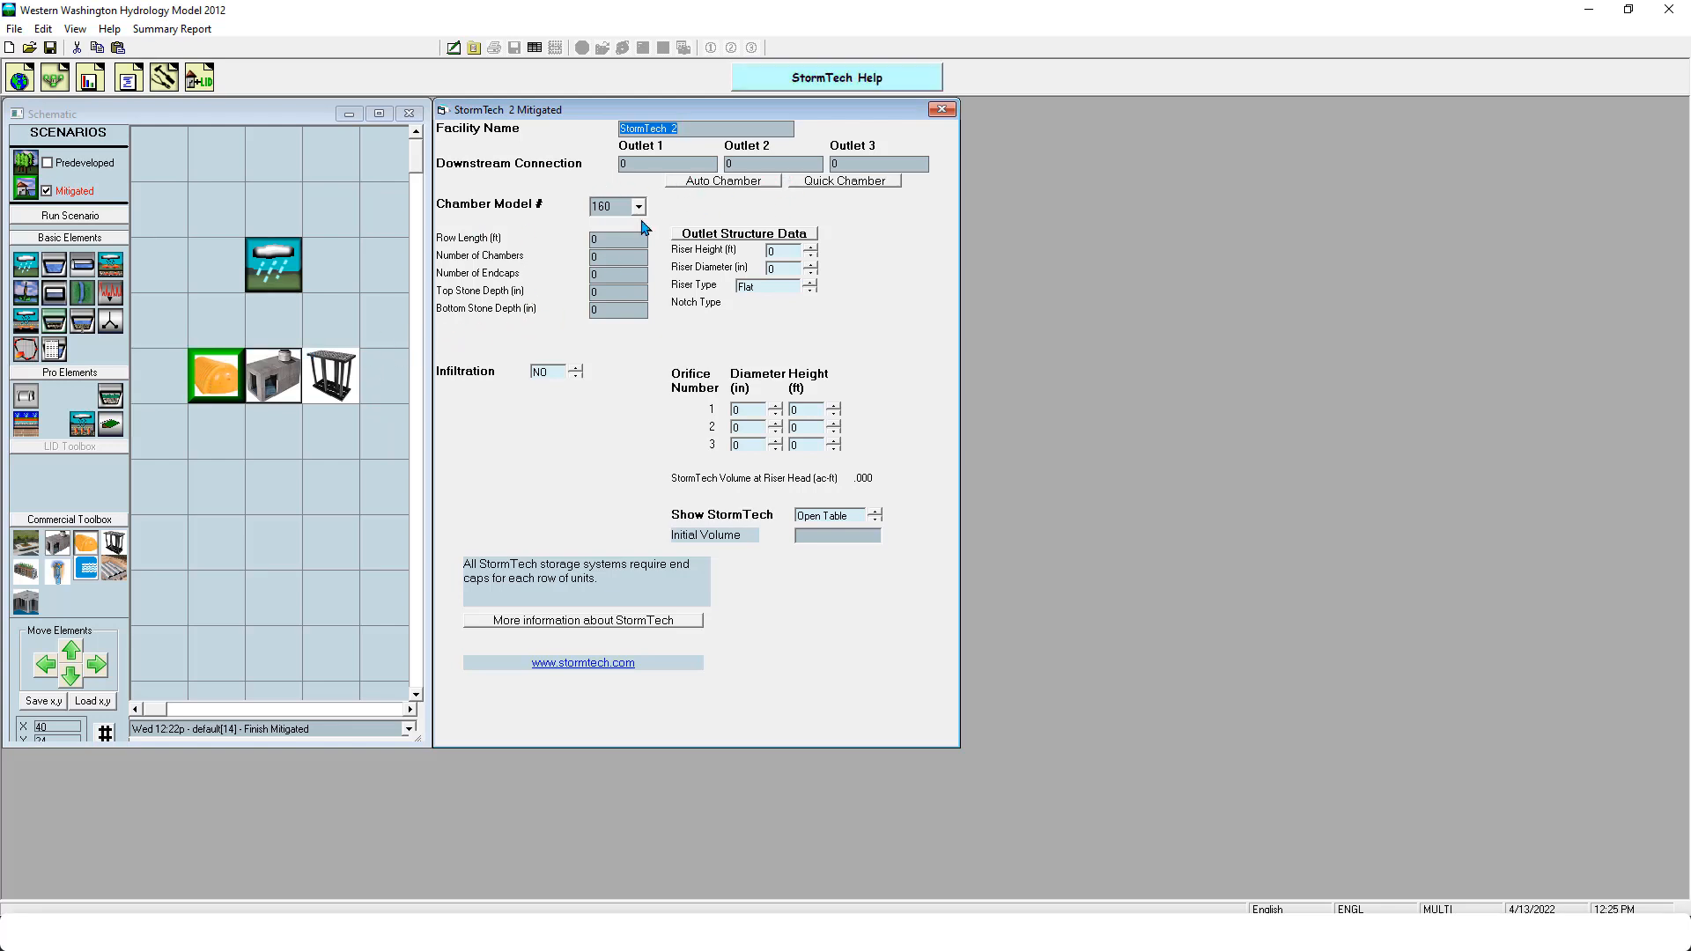
Delete the Brentwood and StormTech elements, keeping only the StormCapture unit below the basin
left_click(339, 369)
right_click(336, 362)
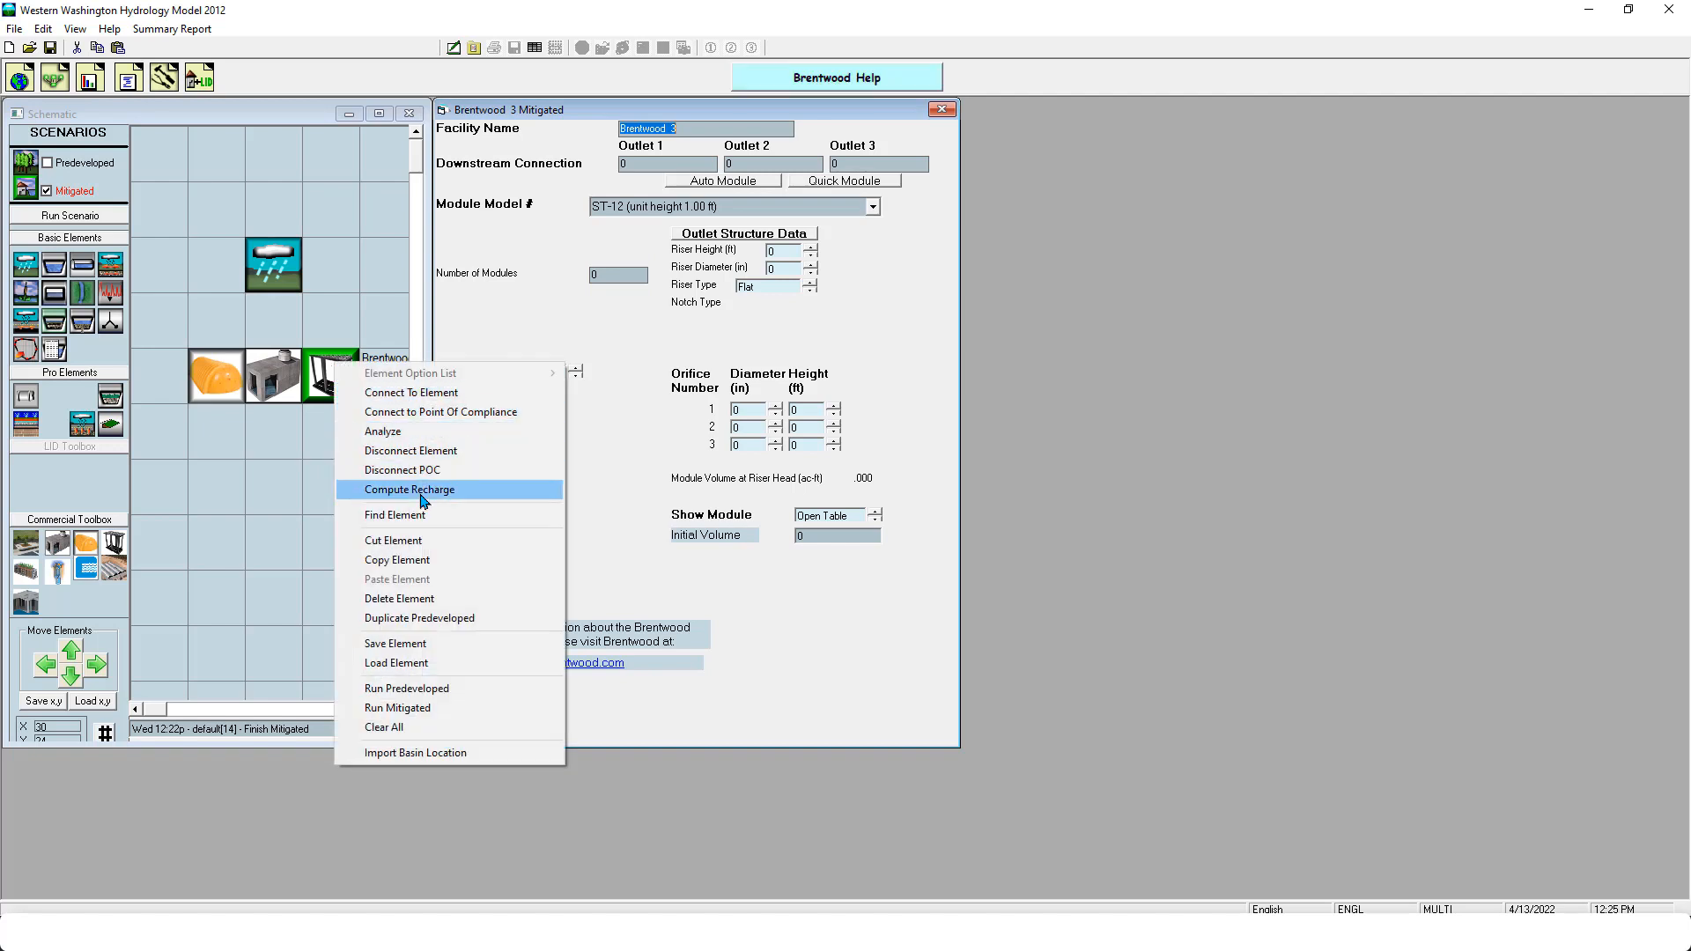
left_click(422, 599)
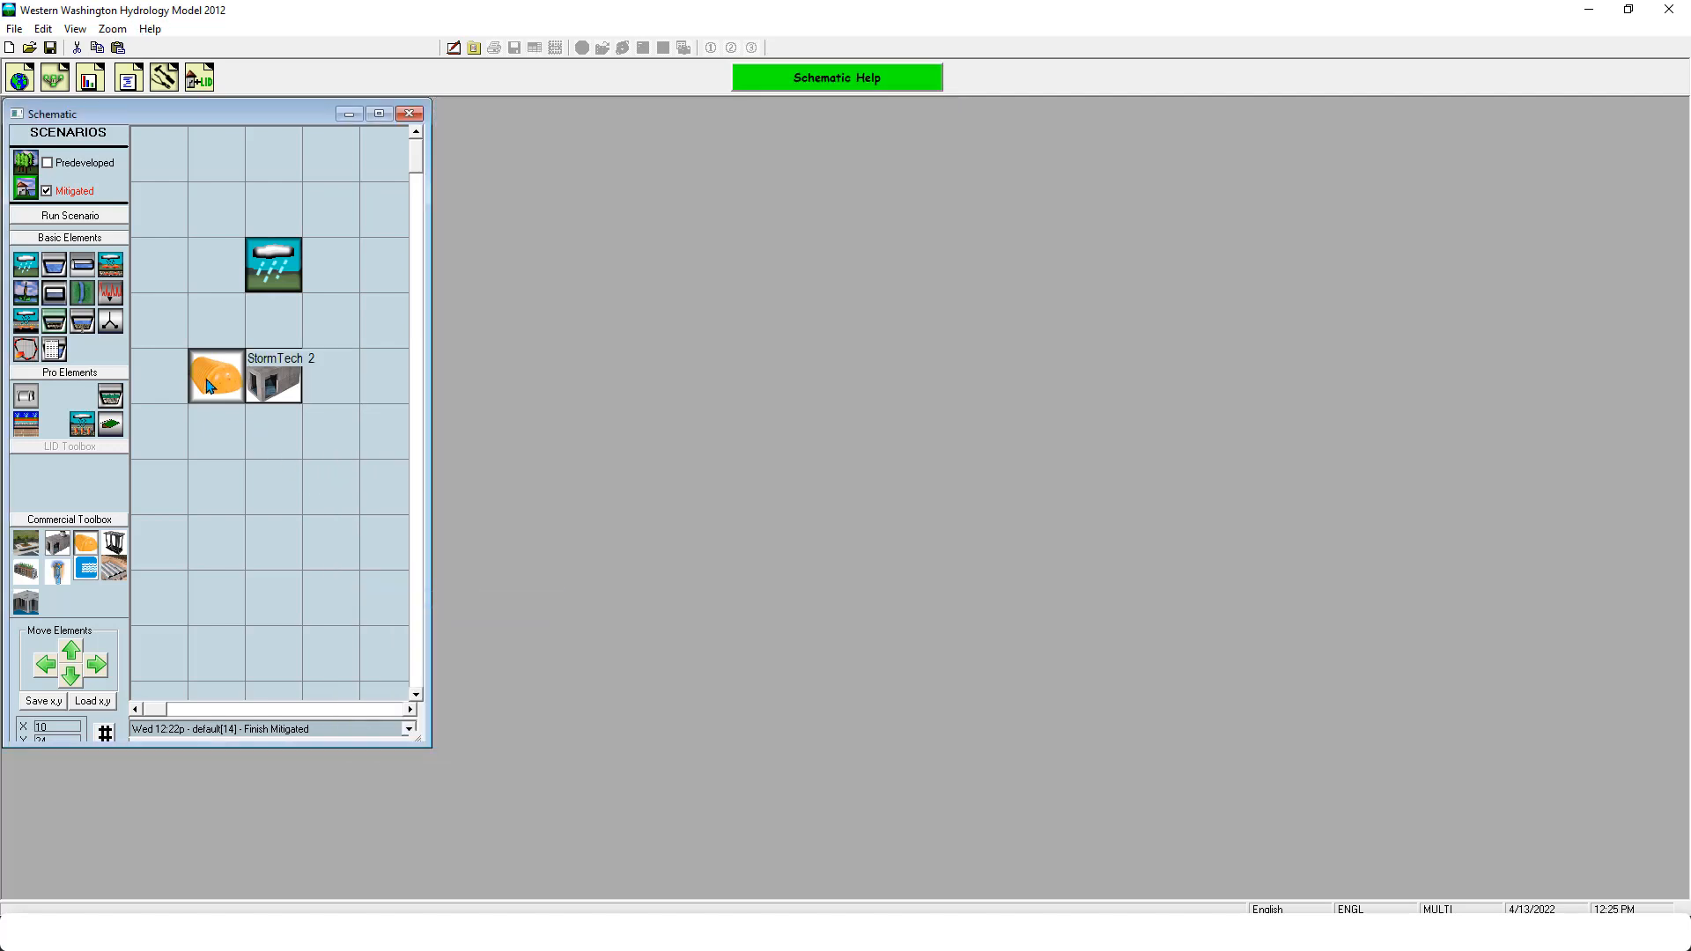
right_click(215, 392)
left_click(414, 625)
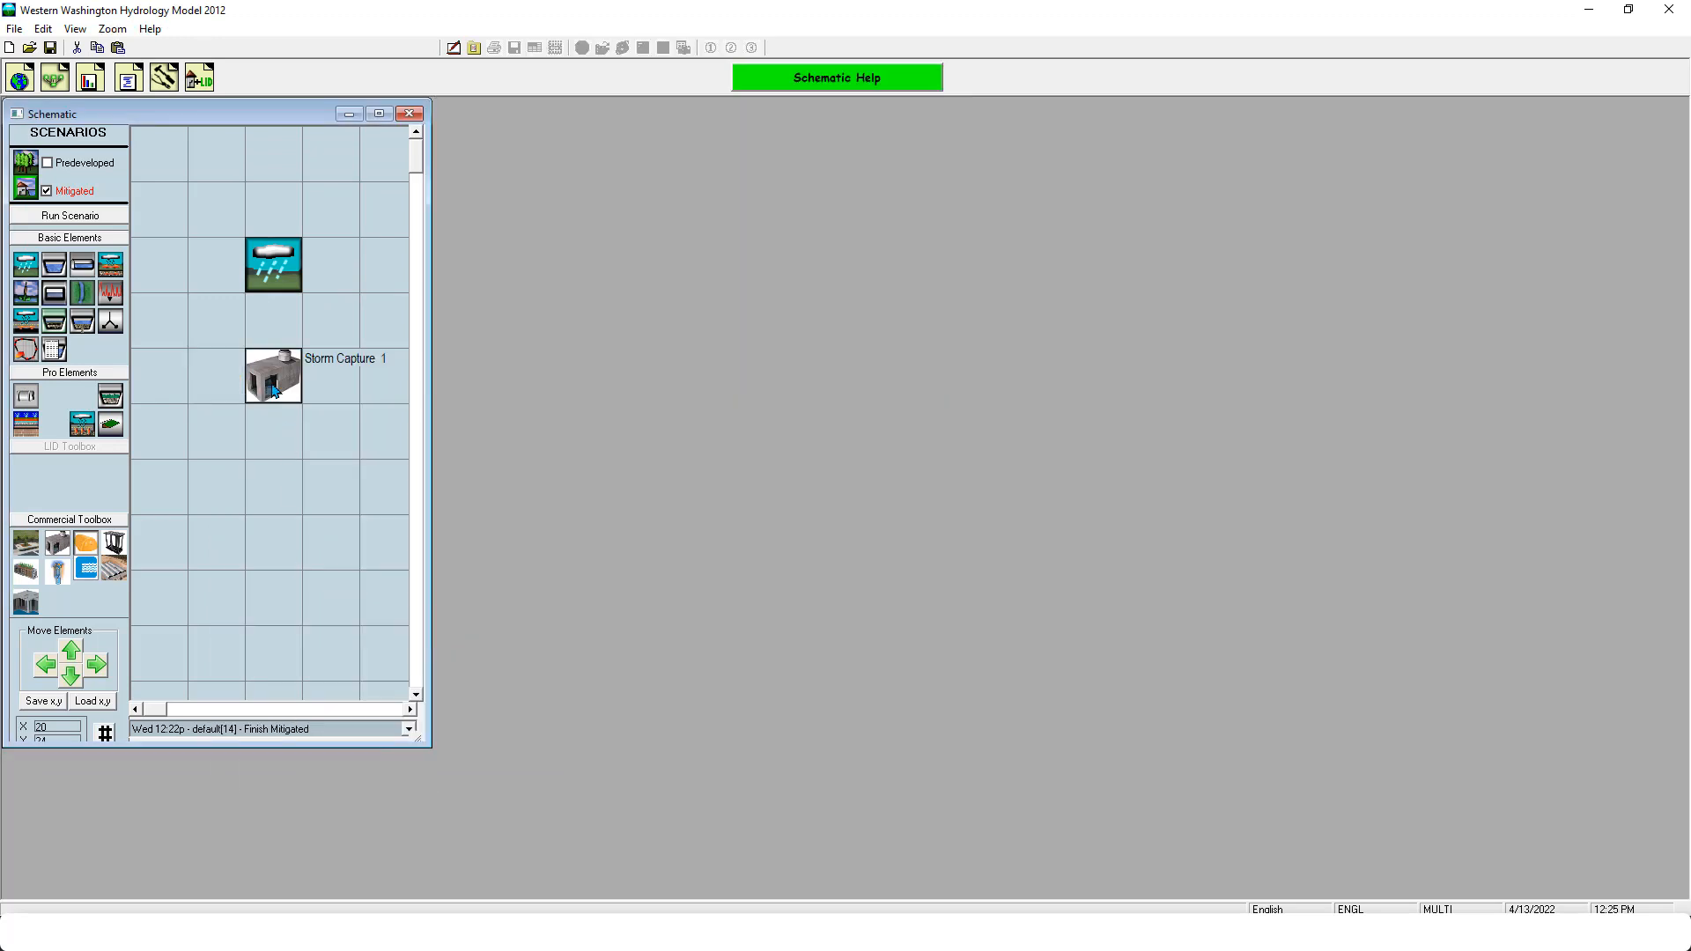
left_click(275, 389)
right_click(279, 280)
left_click(310, 324)
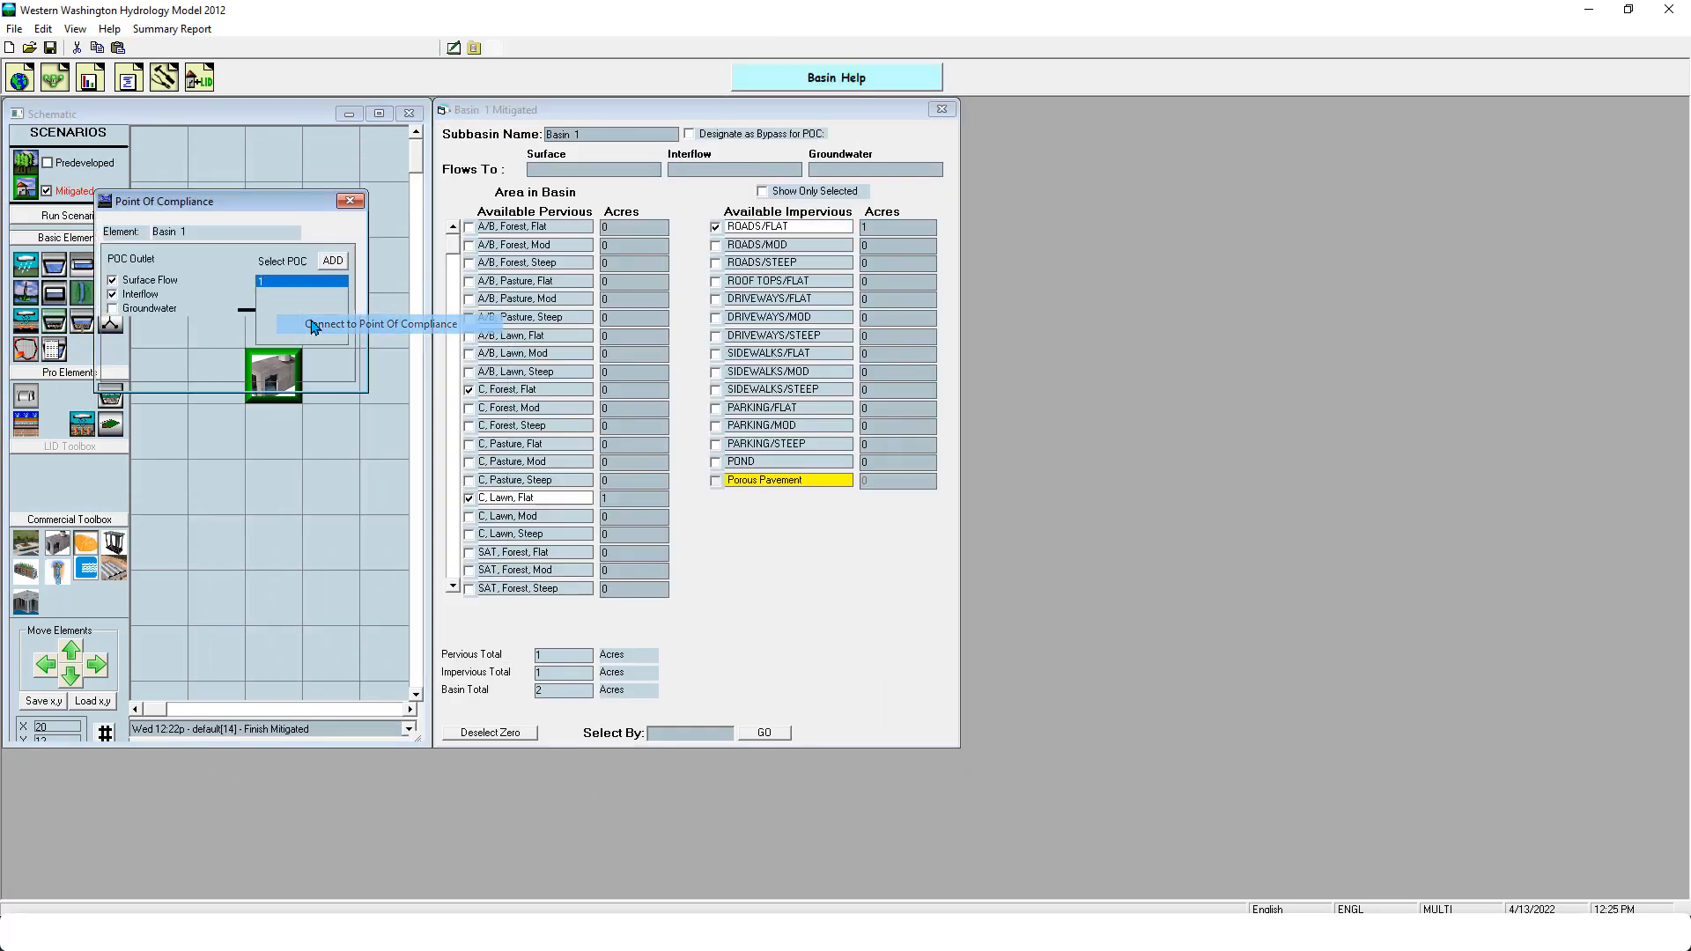
left_click(350, 205)
Connect Basin 1 to the StormCapture unit below it
right_click(306, 244)
left_click(328, 278)
left_click(273, 375)
left_click(167, 318)
left_click(171, 292)
left_click(259, 435)
Connect the StormCapture unit to point of compliance 1
left_click(267, 388)
right_click(267, 387)
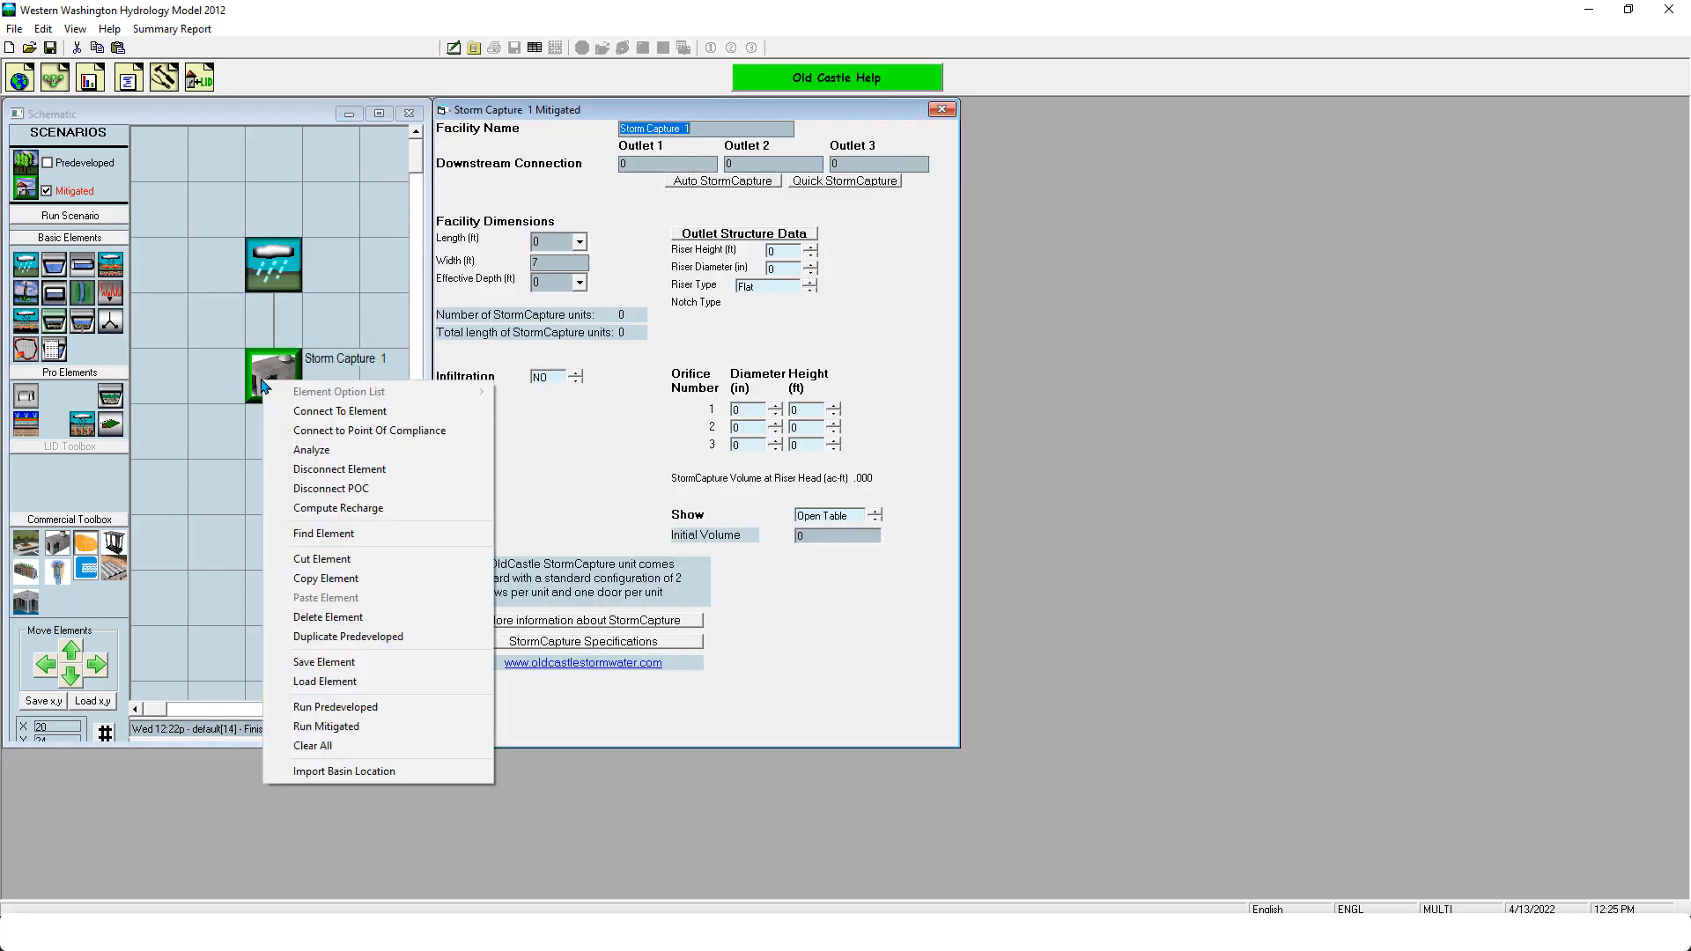
left_click(300, 430)
left_click(348, 411)
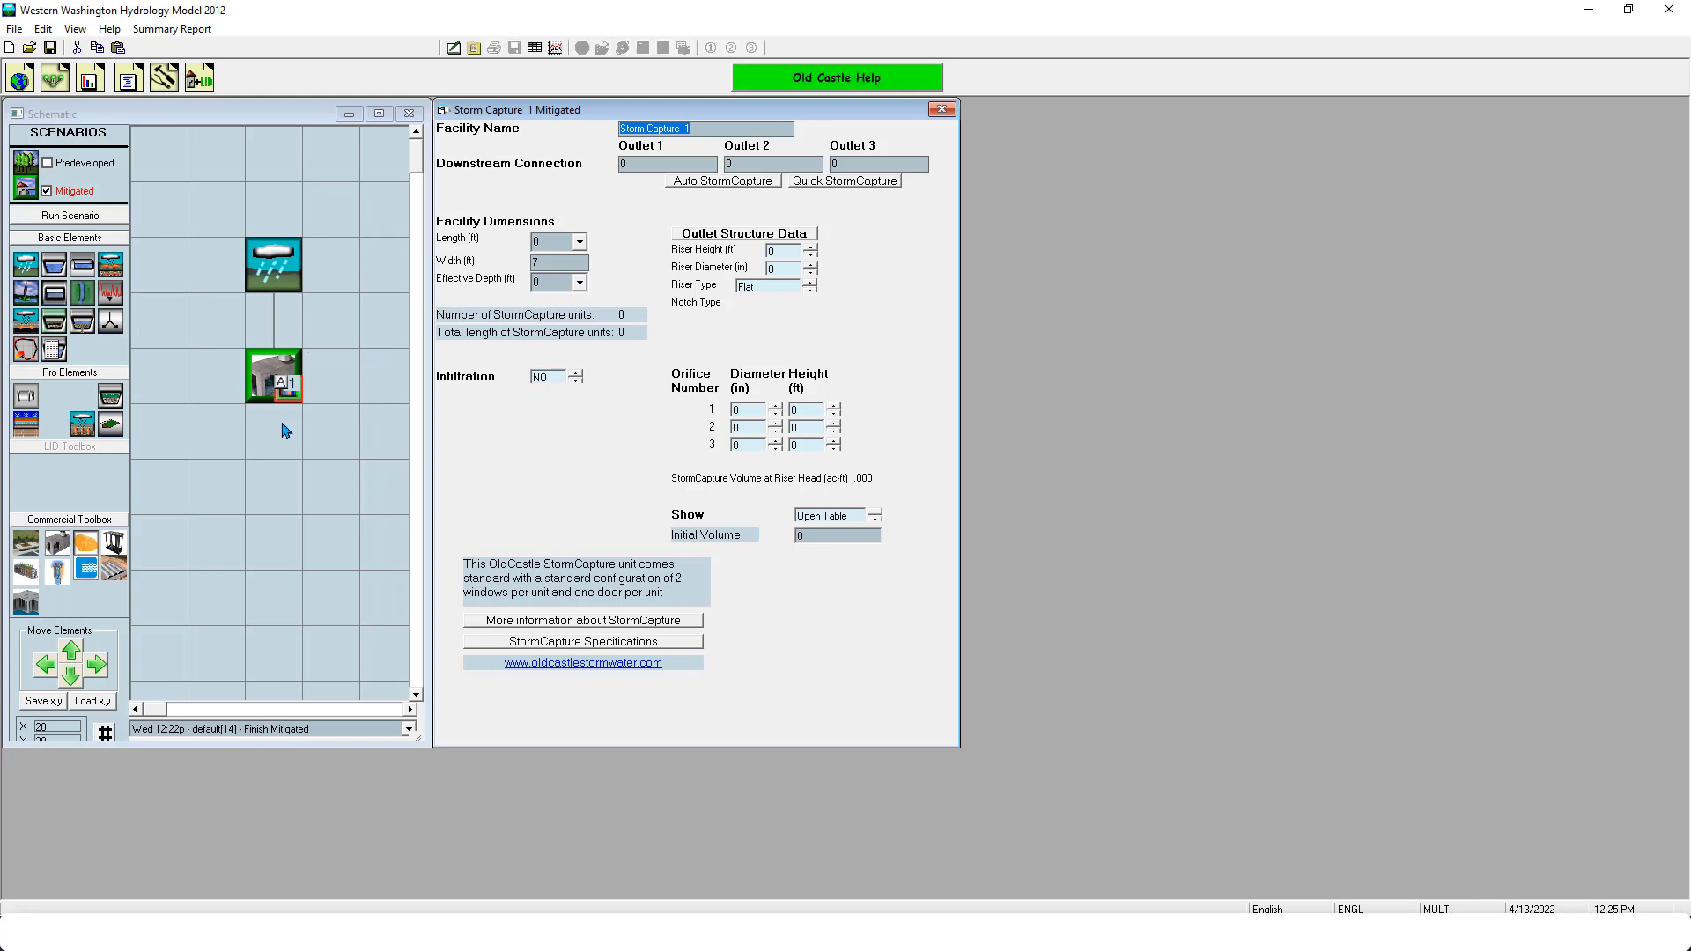
mouse_move(284, 386)
left_mouse_down()
mouse_move(284, 486)
mouse_move(283, 388)
left_mouse_up()
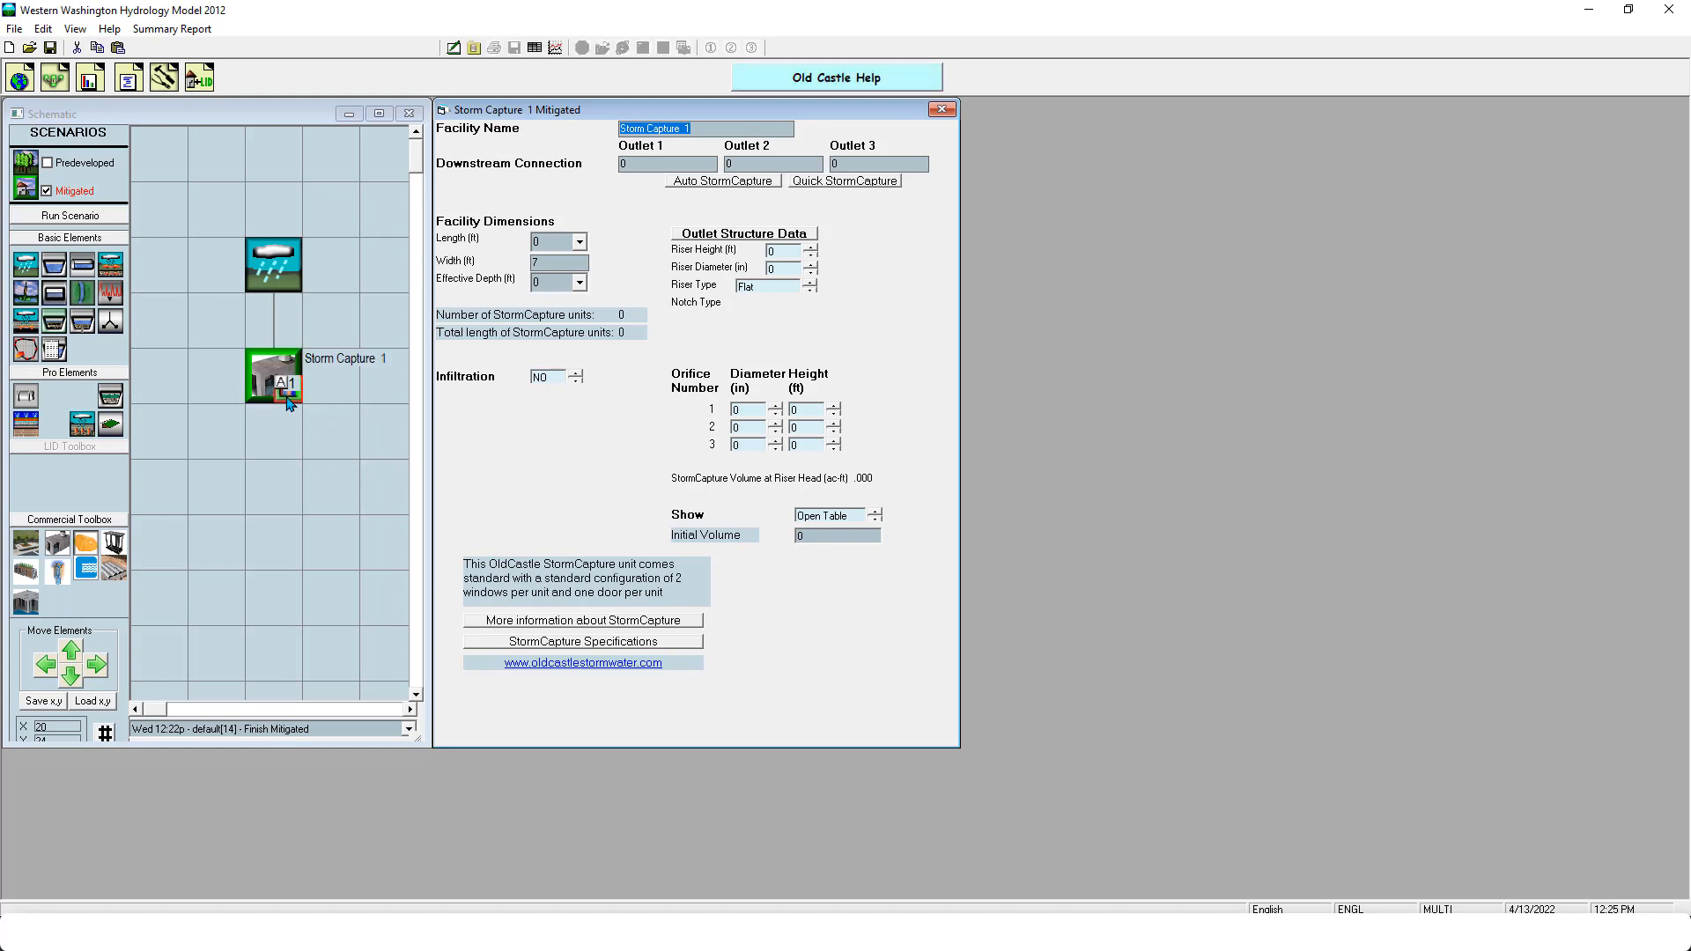
Fill the StormCapture unit with the Quick StormCapture defaults and set its effective depth to 7 ft
left_click(832, 181)
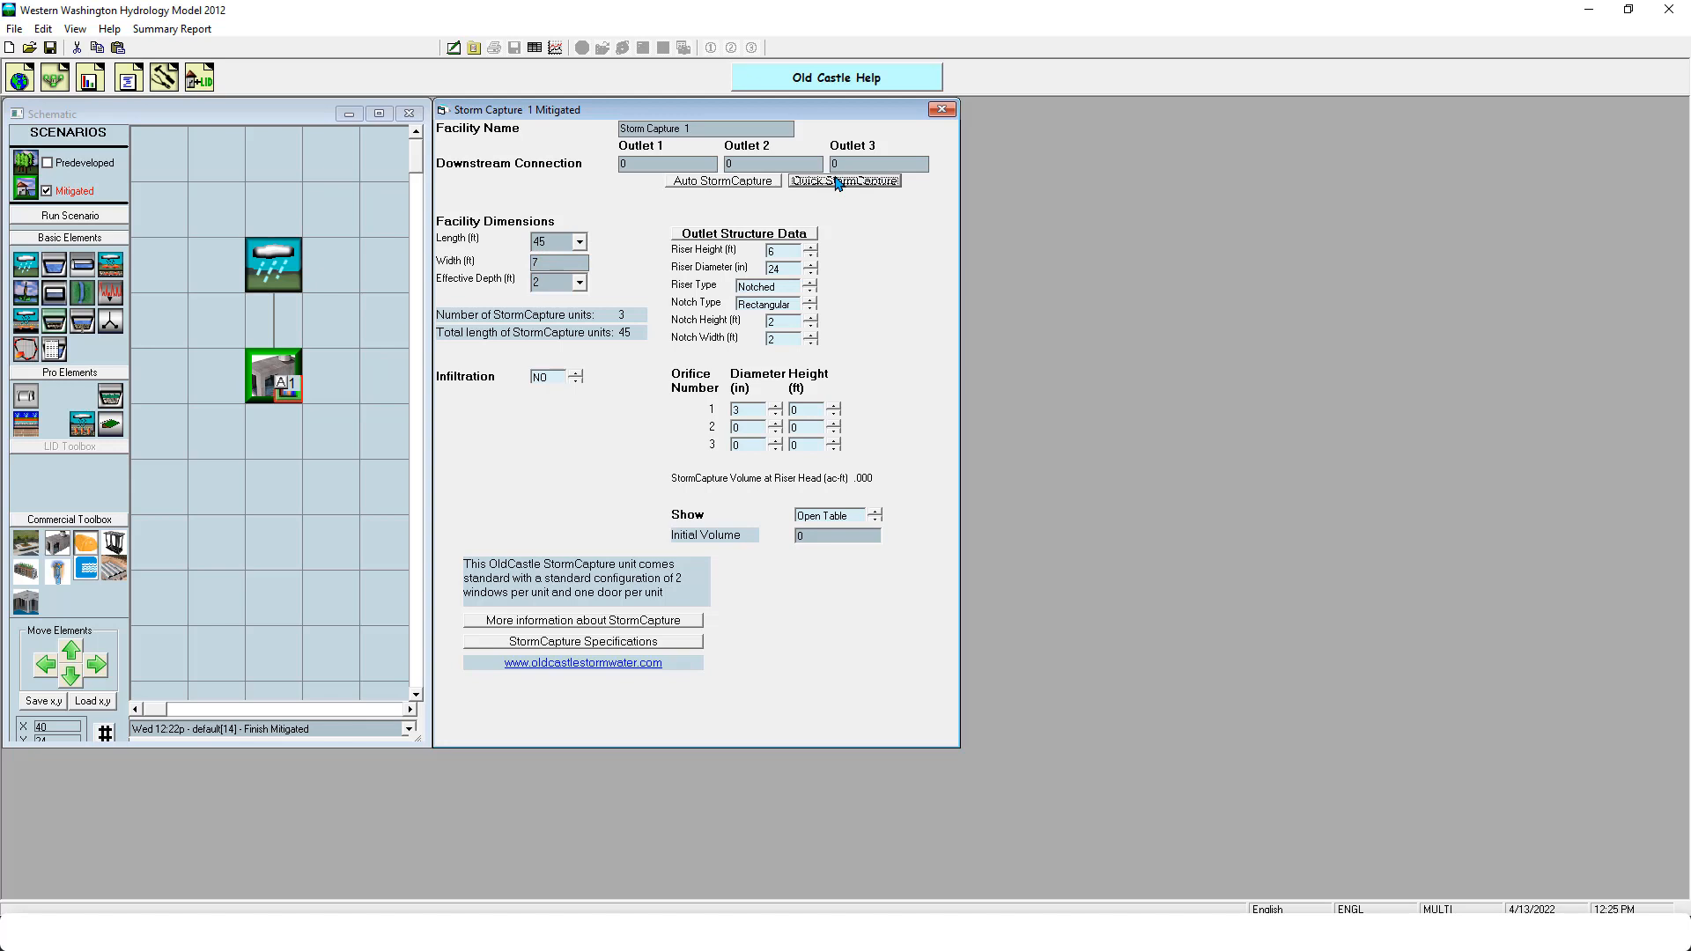
left_click(579, 243)
mouse_move(580, 278)
left_mouse_down()
mouse_move(601, 361)
mouse_move(579, 257)
left_mouse_up()
left_click(592, 217)
left_click(581, 283)
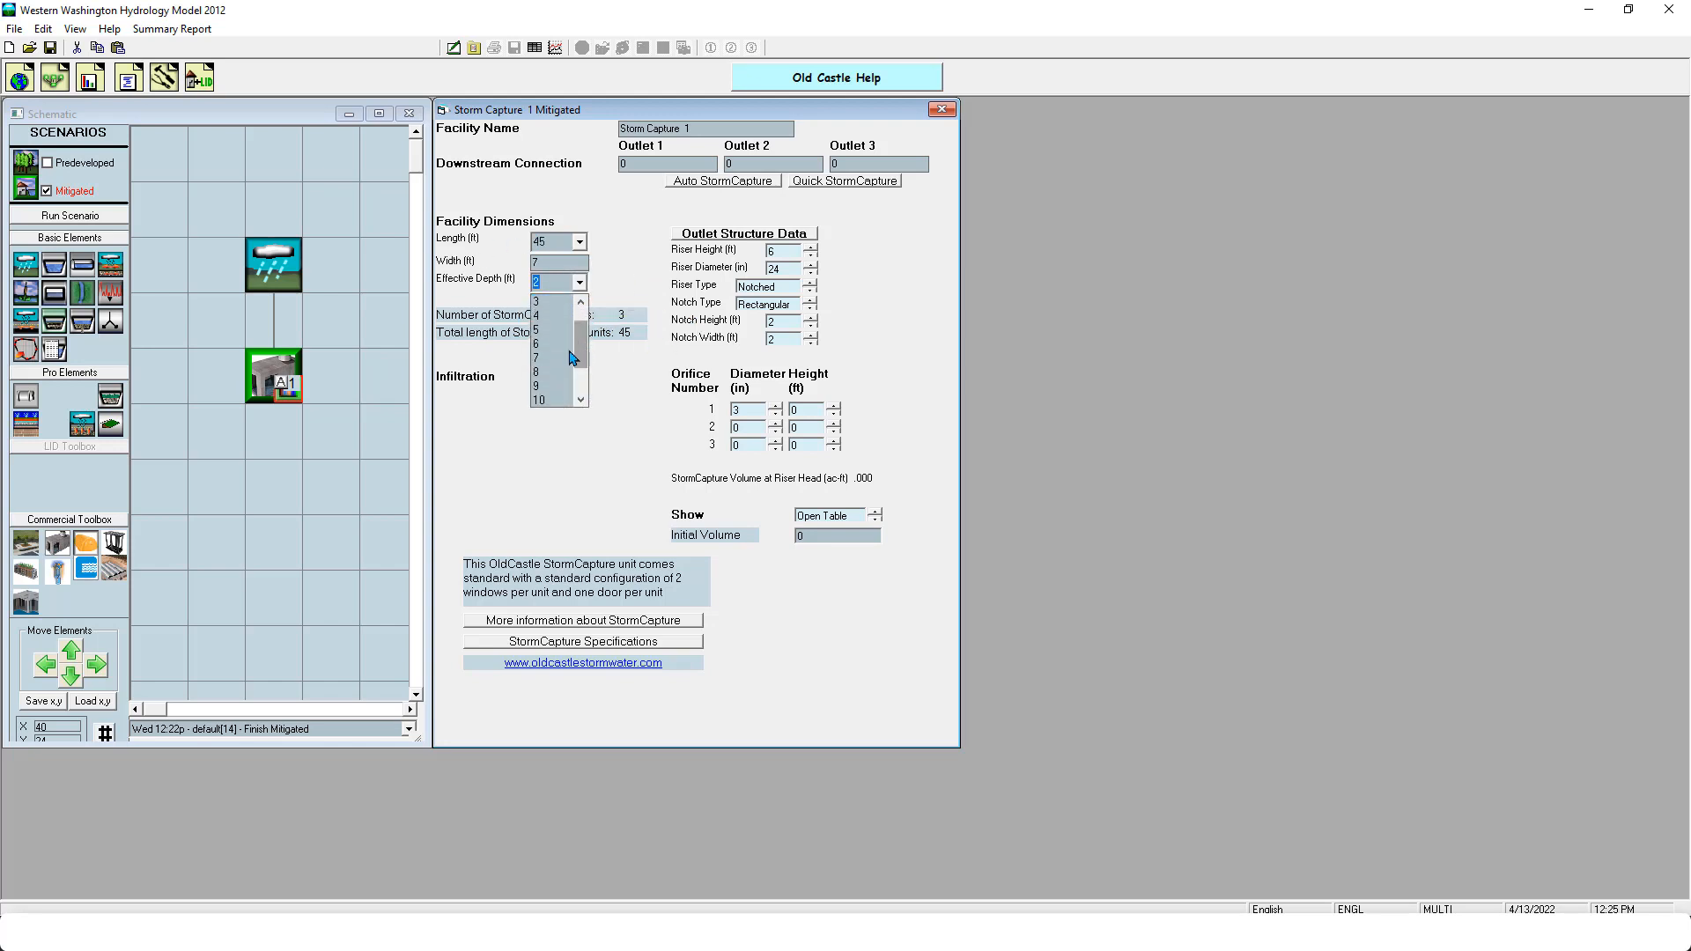
left_click(568, 357)
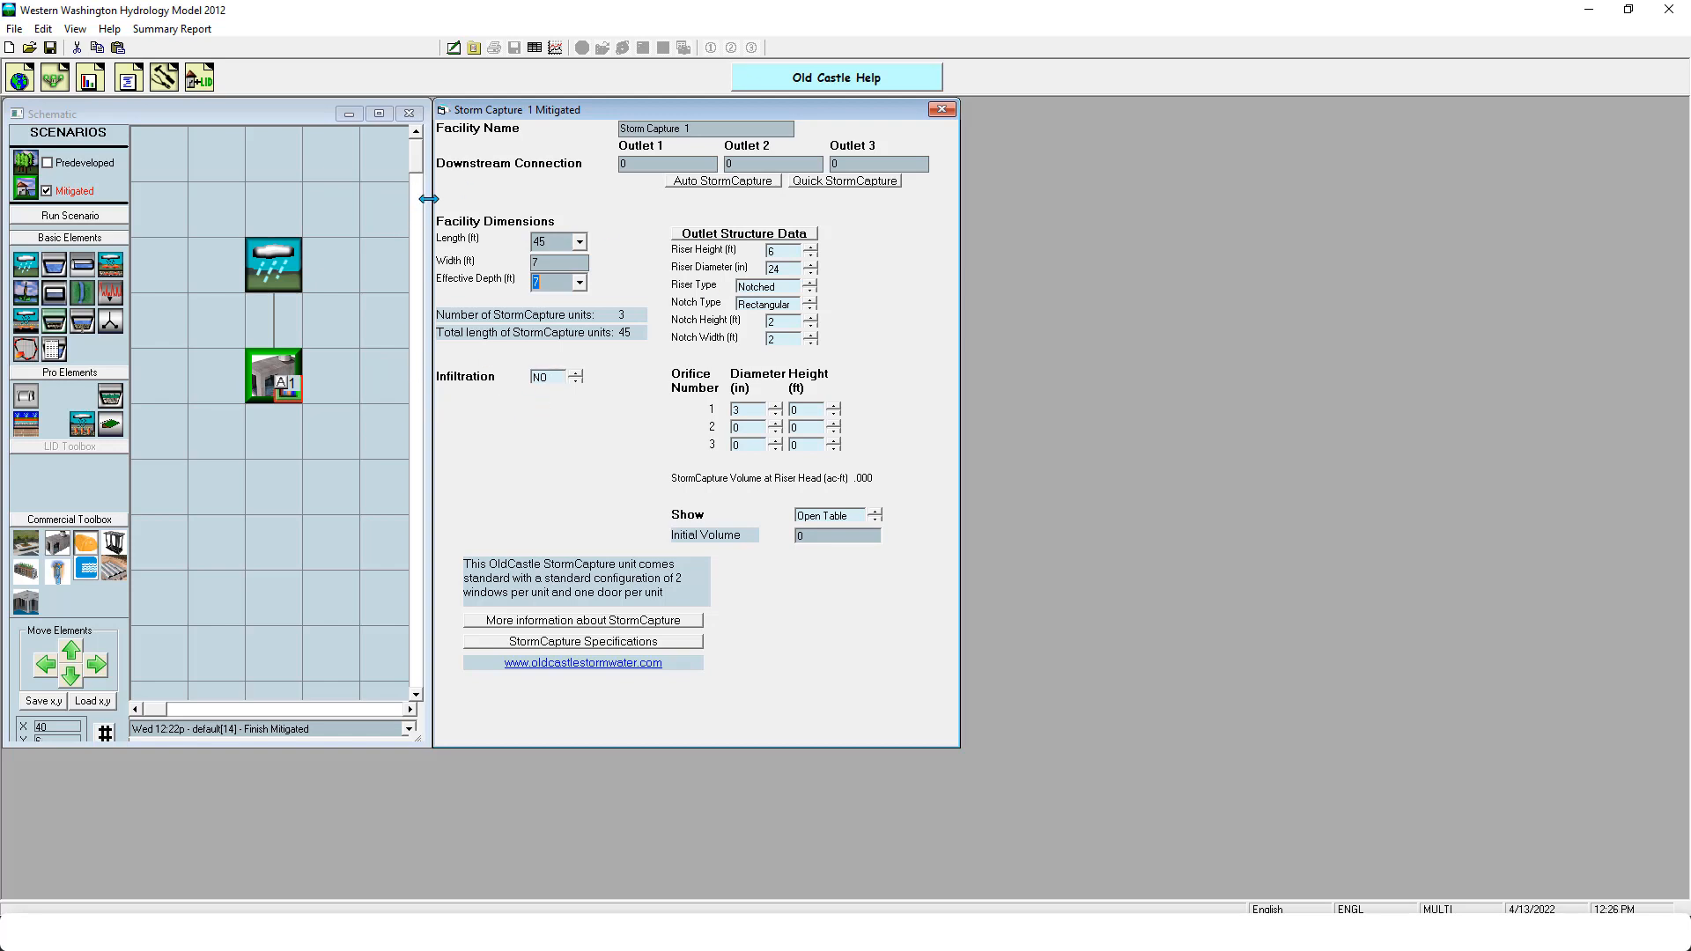
Run the Mitigated scenario and review the POC 1 flow duration analysis for the StormCapture unit
left_click(73, 217)
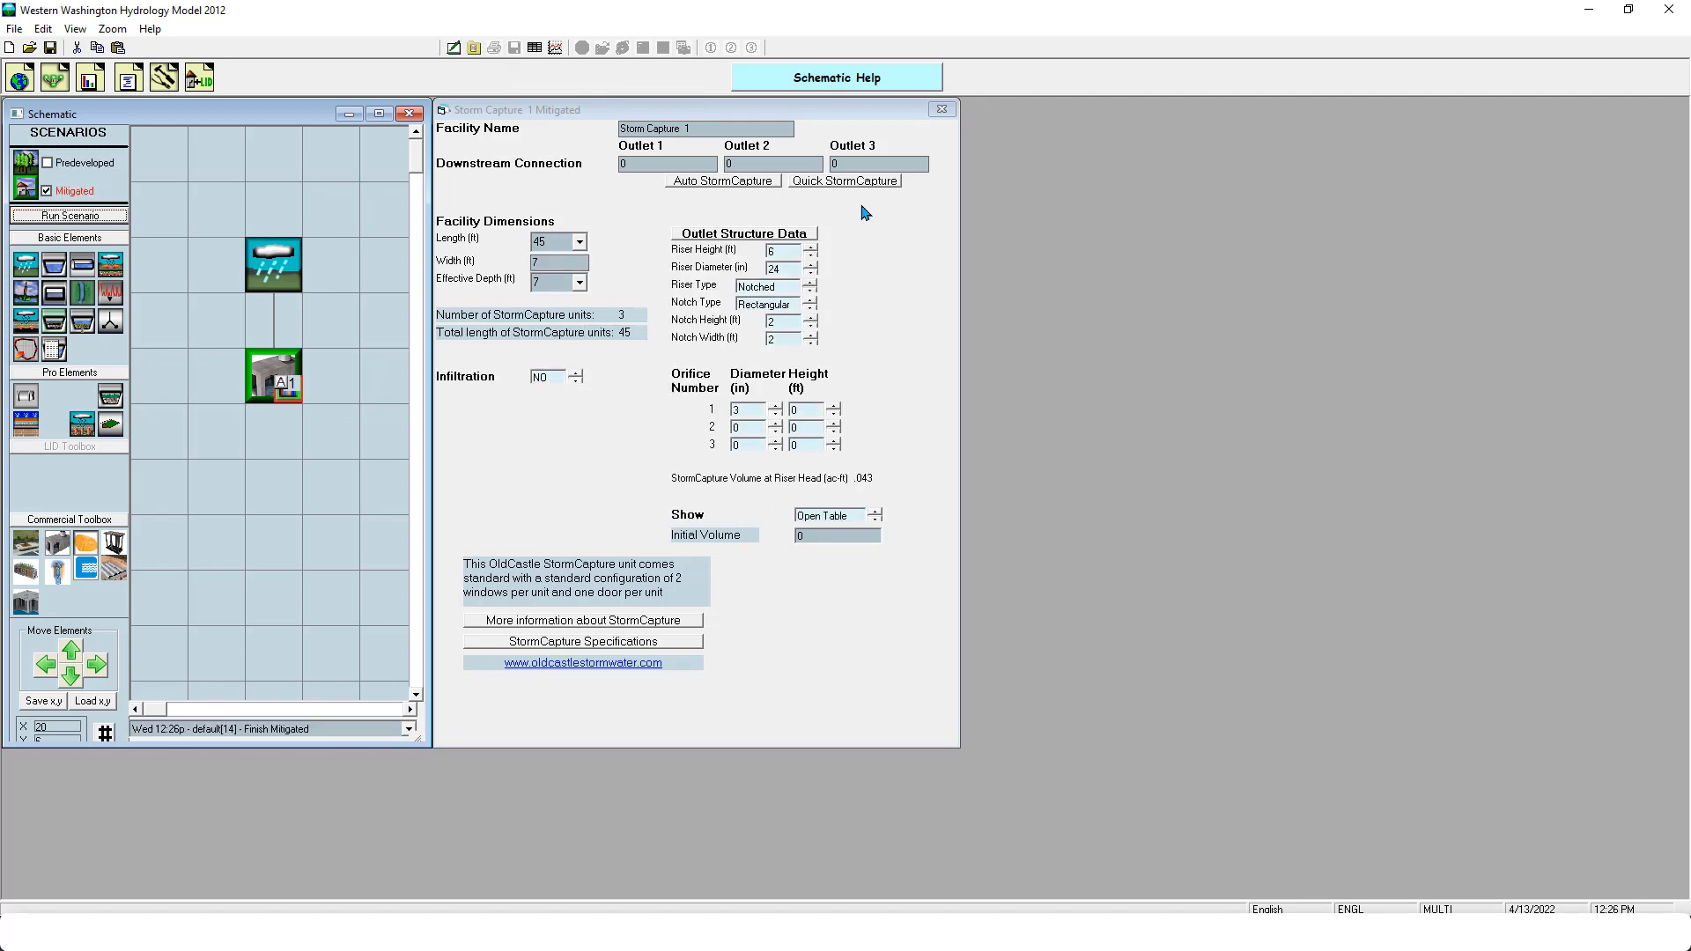
left_click(89, 79)
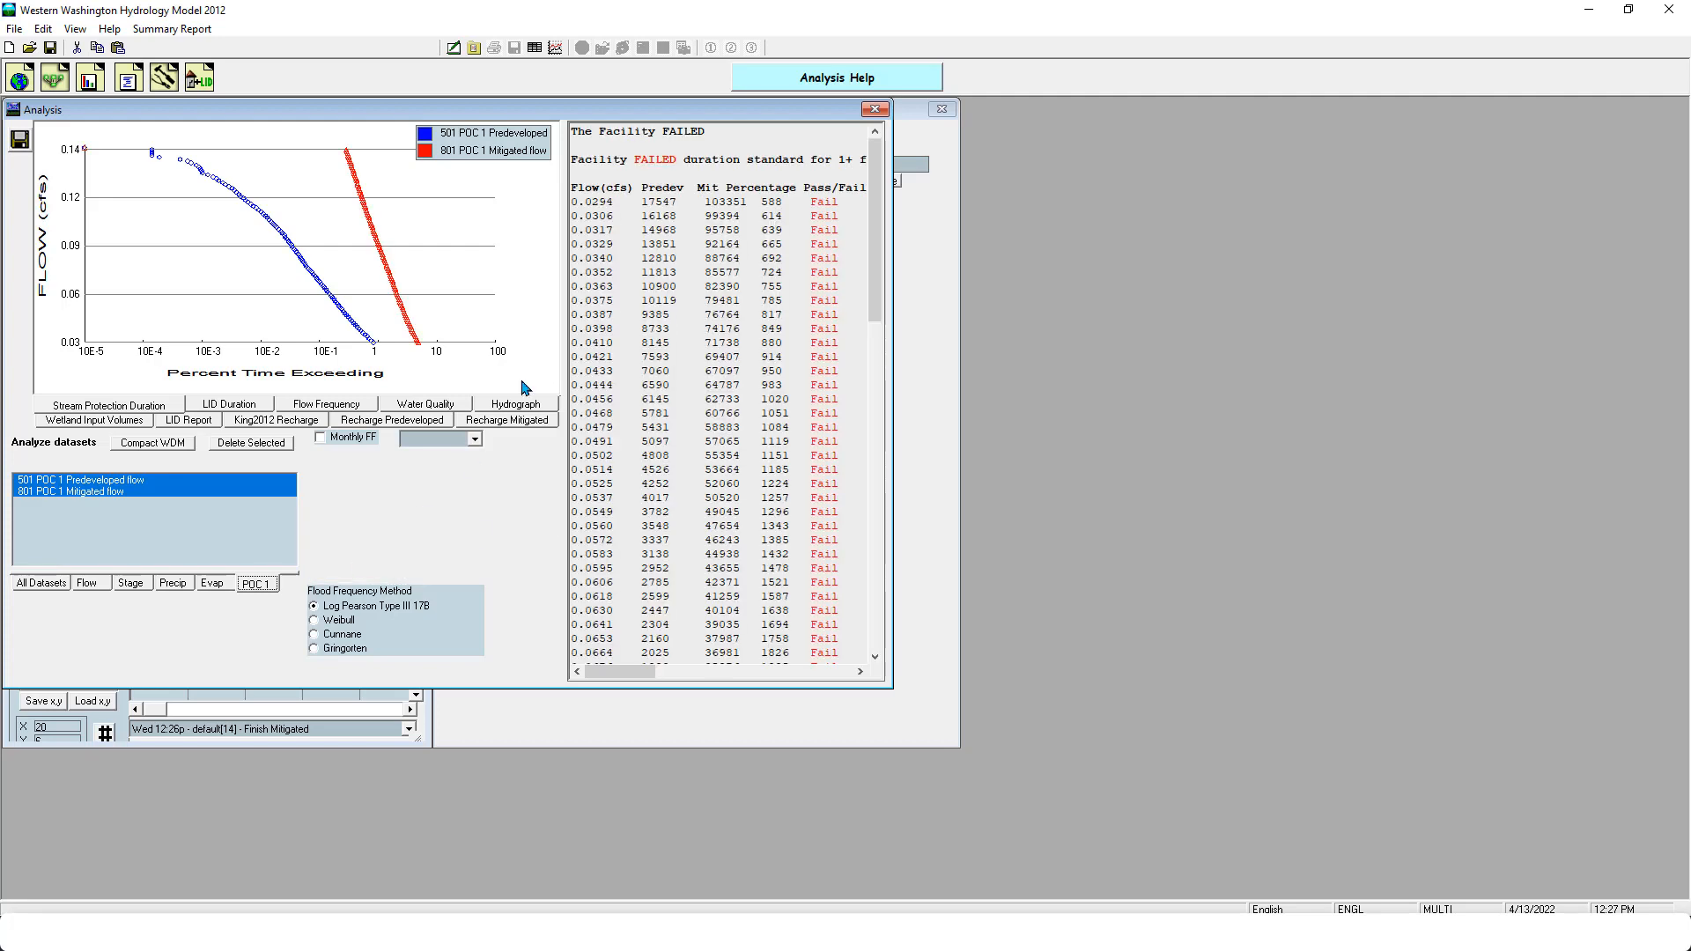
left_click(875, 109)
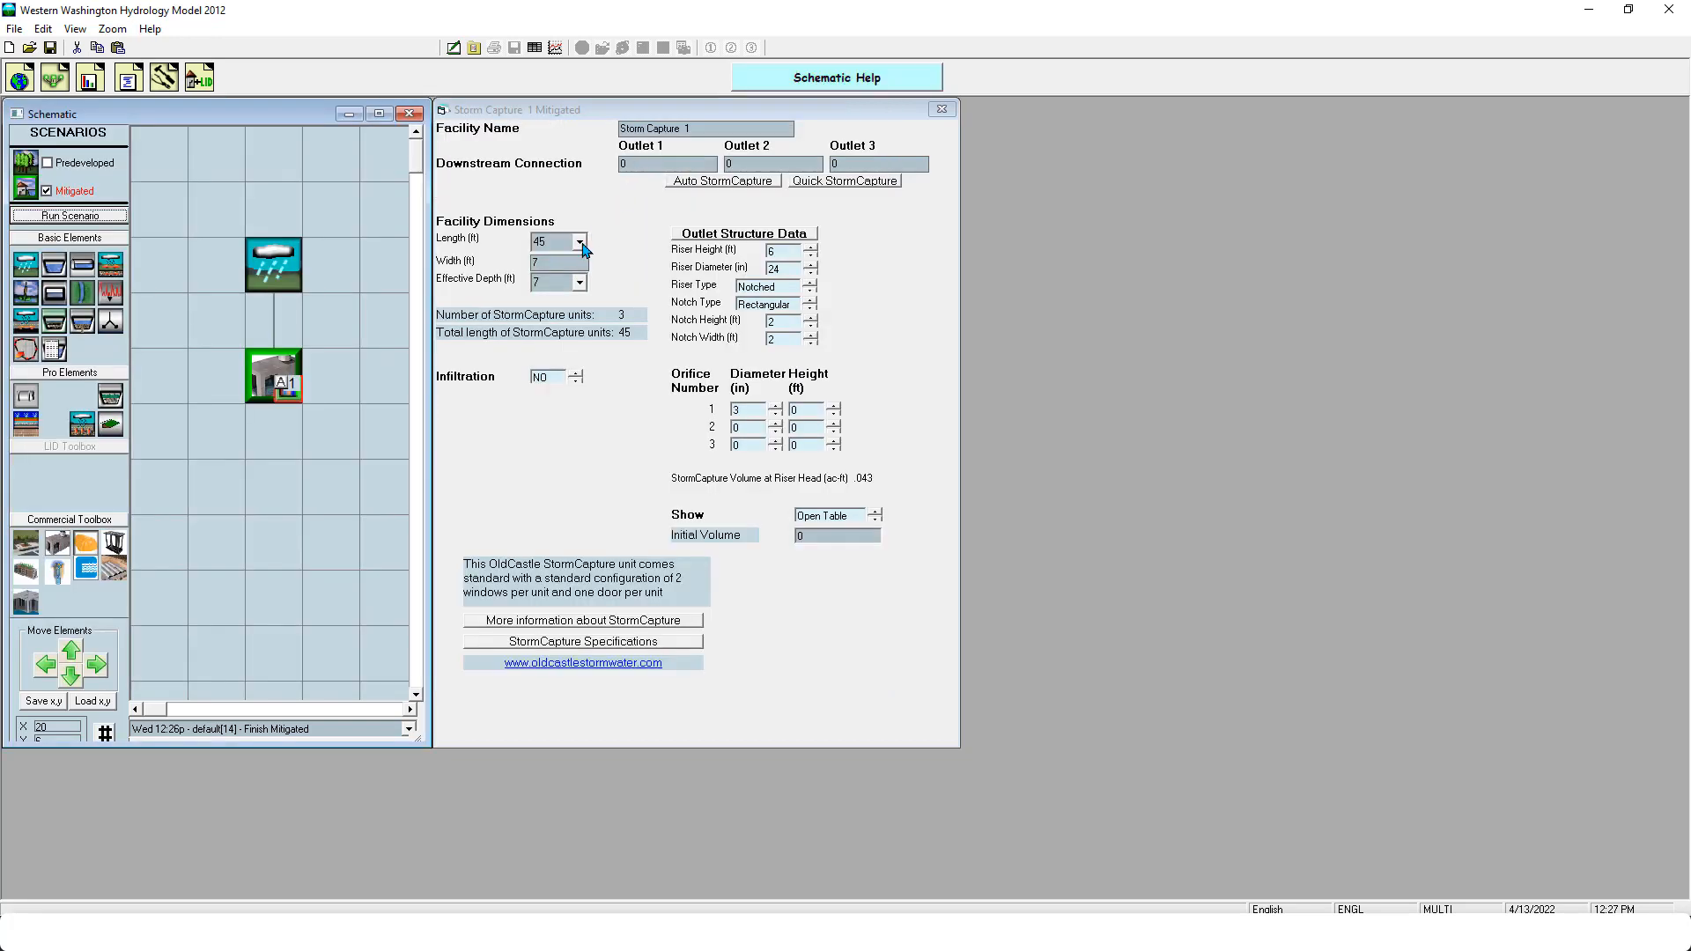
Set the StormCapture length to 195 ft, and view the Auto StormCapture sizing options without applying them
left_click(579, 241)
left_click(572, 327)
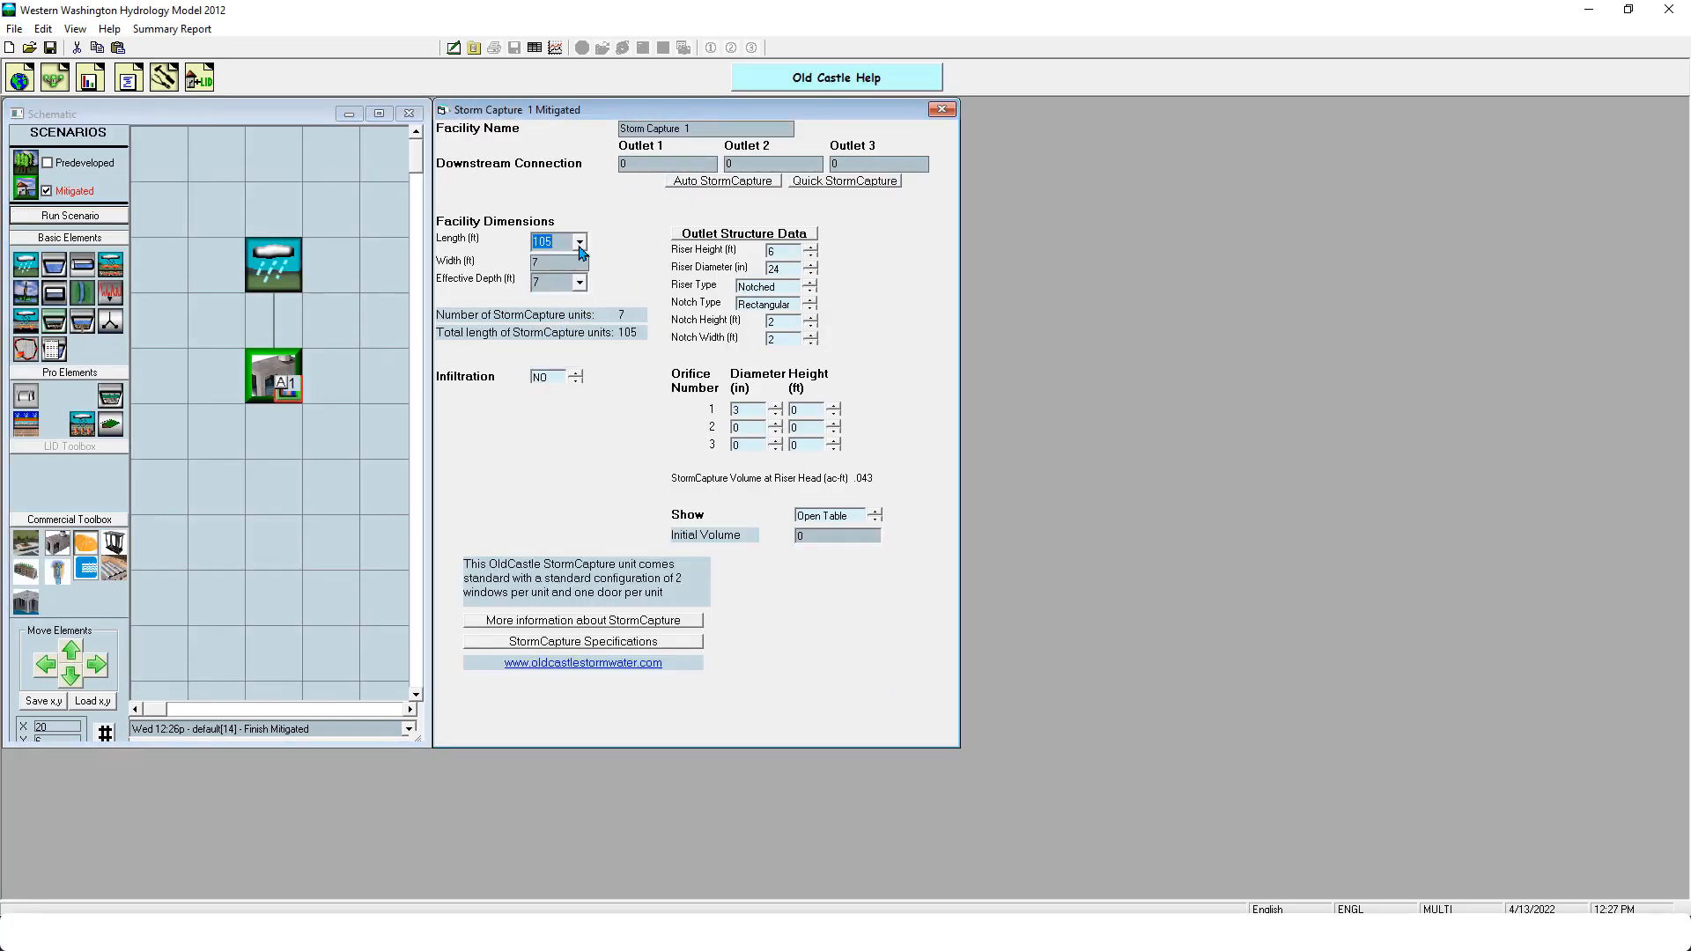
left_click(579, 241)
left_click(553, 345)
left_click(705, 183)
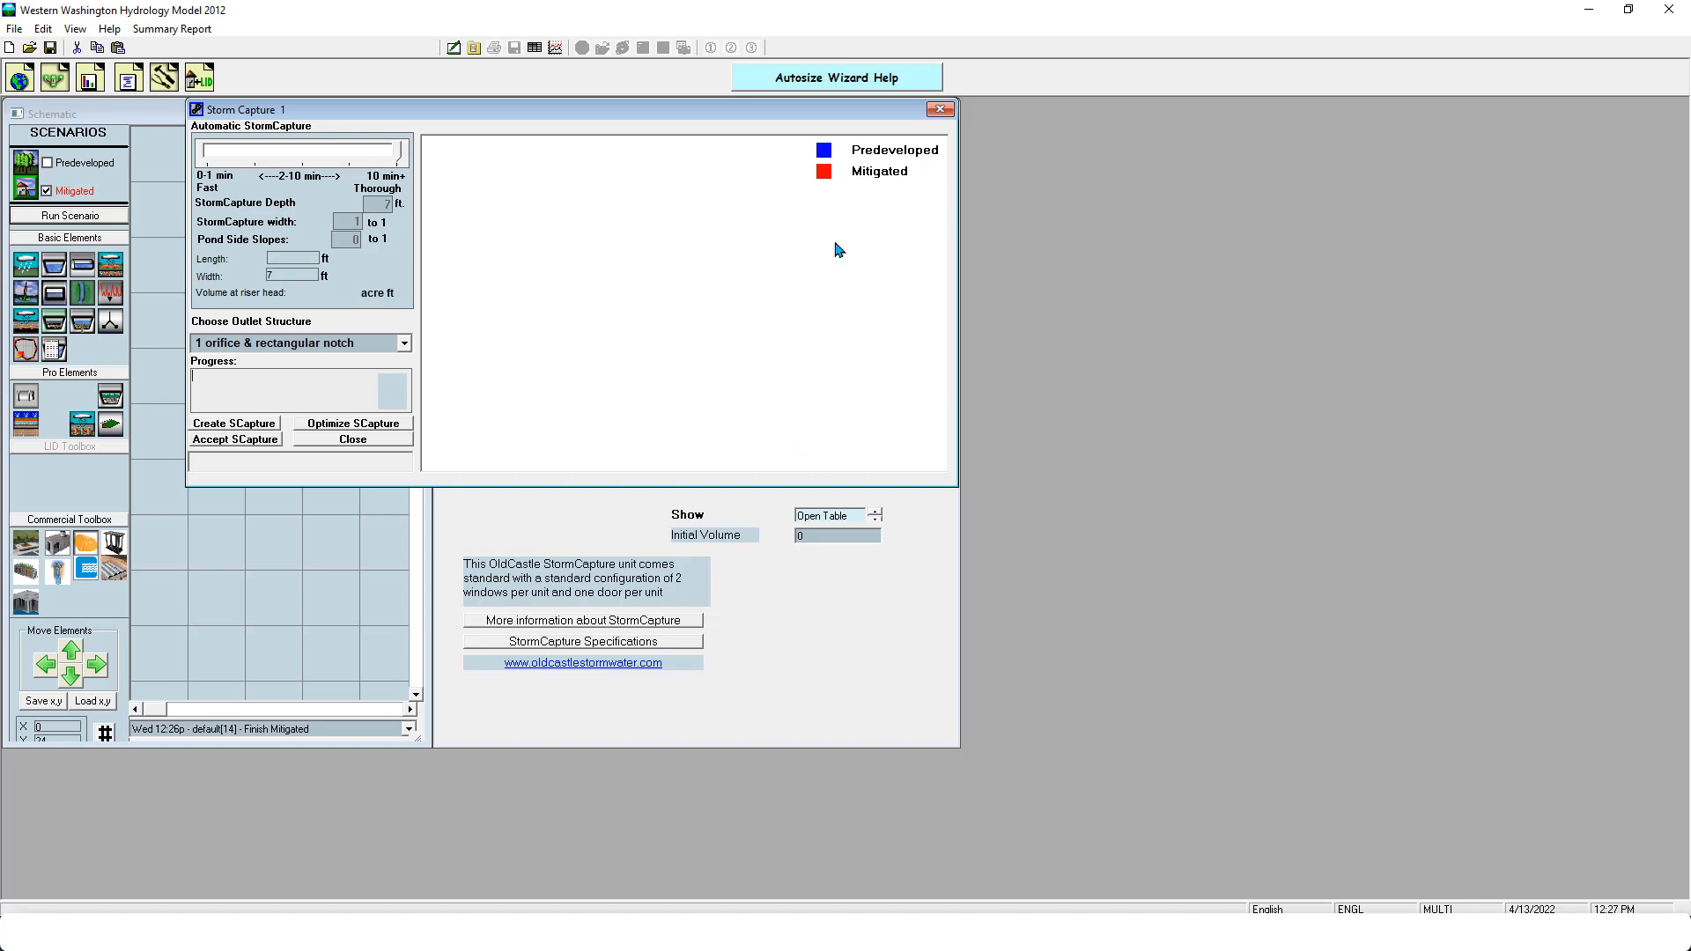
left_click(939, 109)
Delete the StormCapture unit and place a StormTech element in the same cell below the basin
right_click(295, 373)
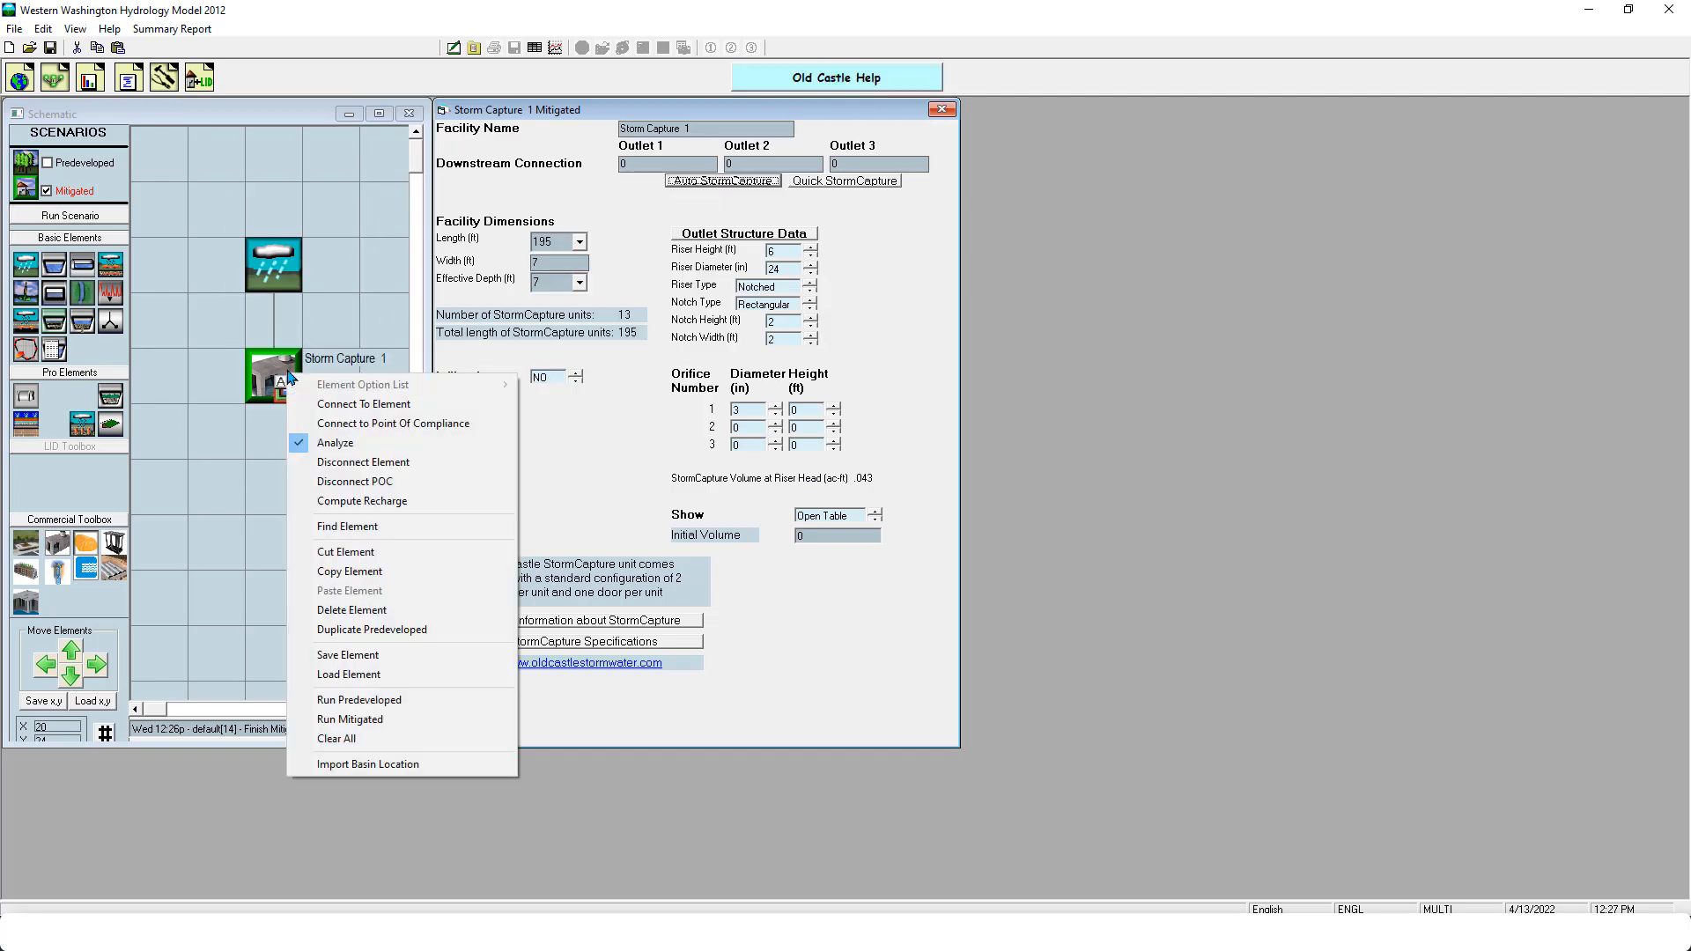
left_click(401, 610)
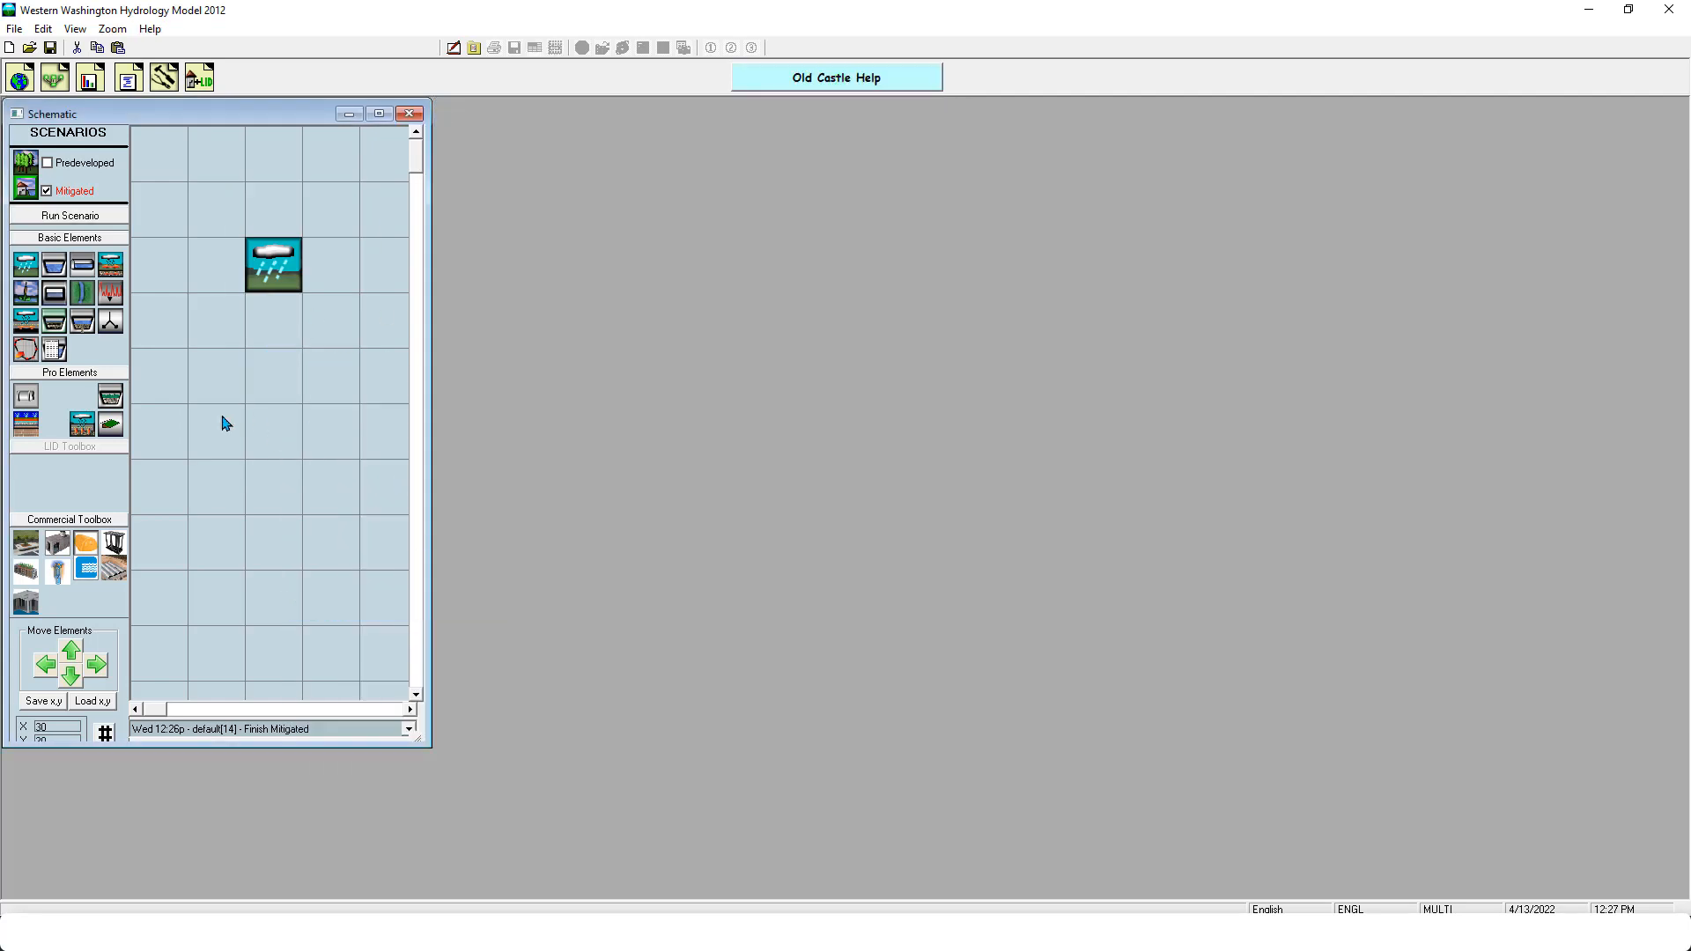
left_click_drag(85, 543, 273, 374)
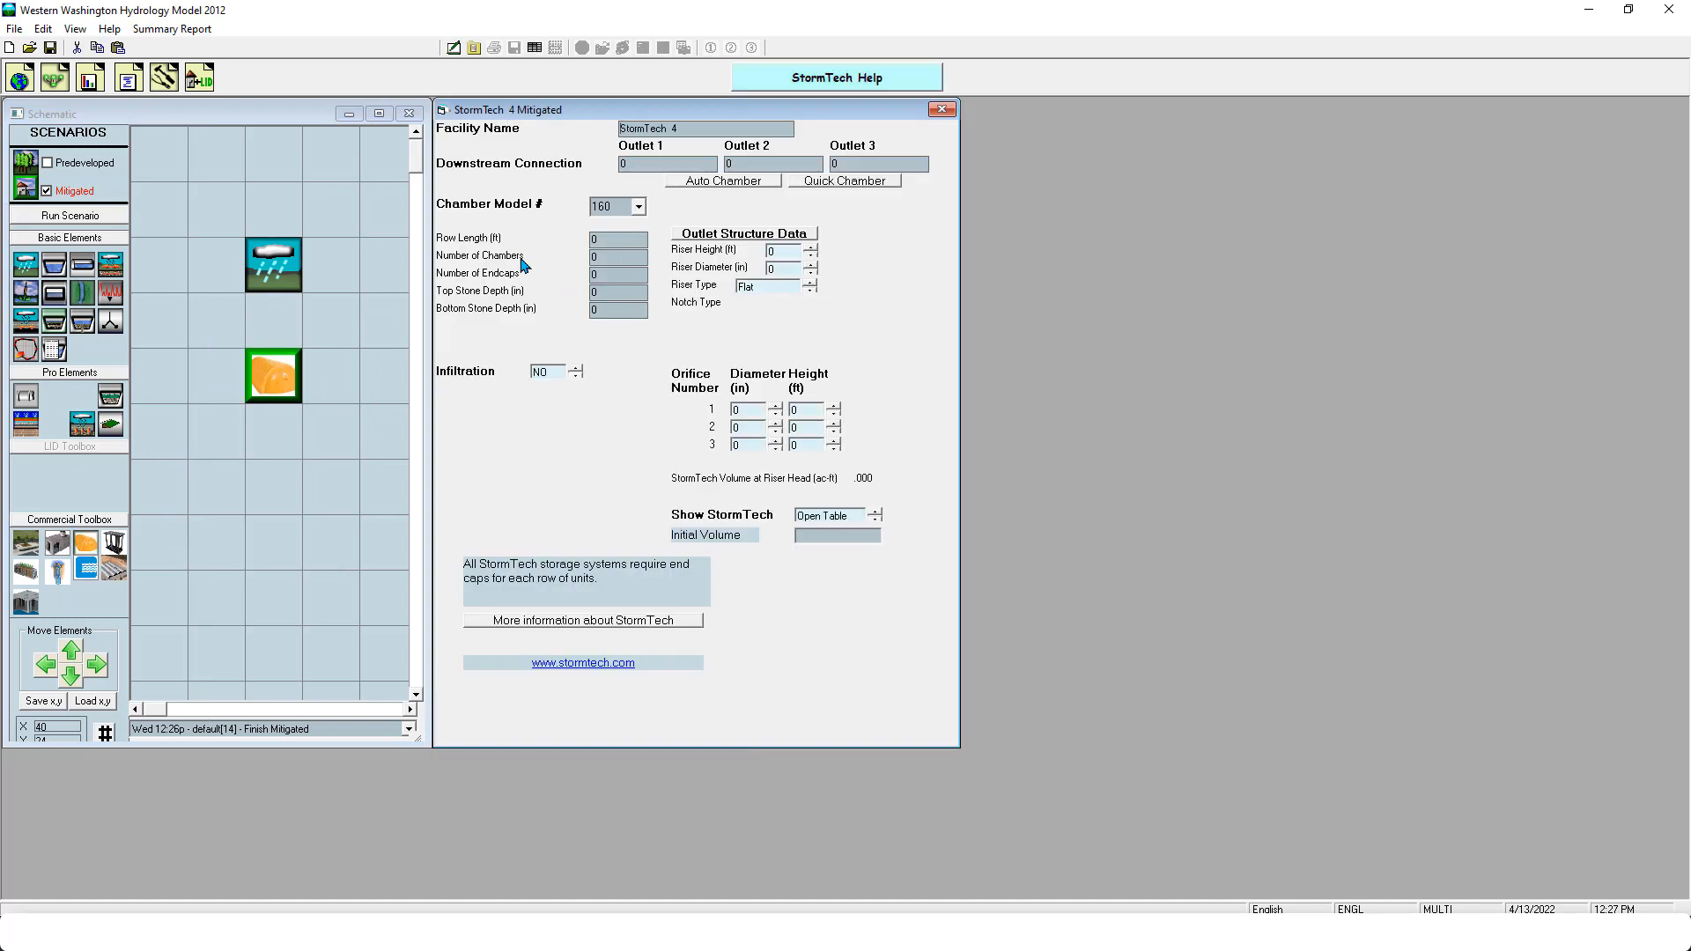
Connect the basin's surface flow and interflow to the StormTech element below it
right_click(295, 281)
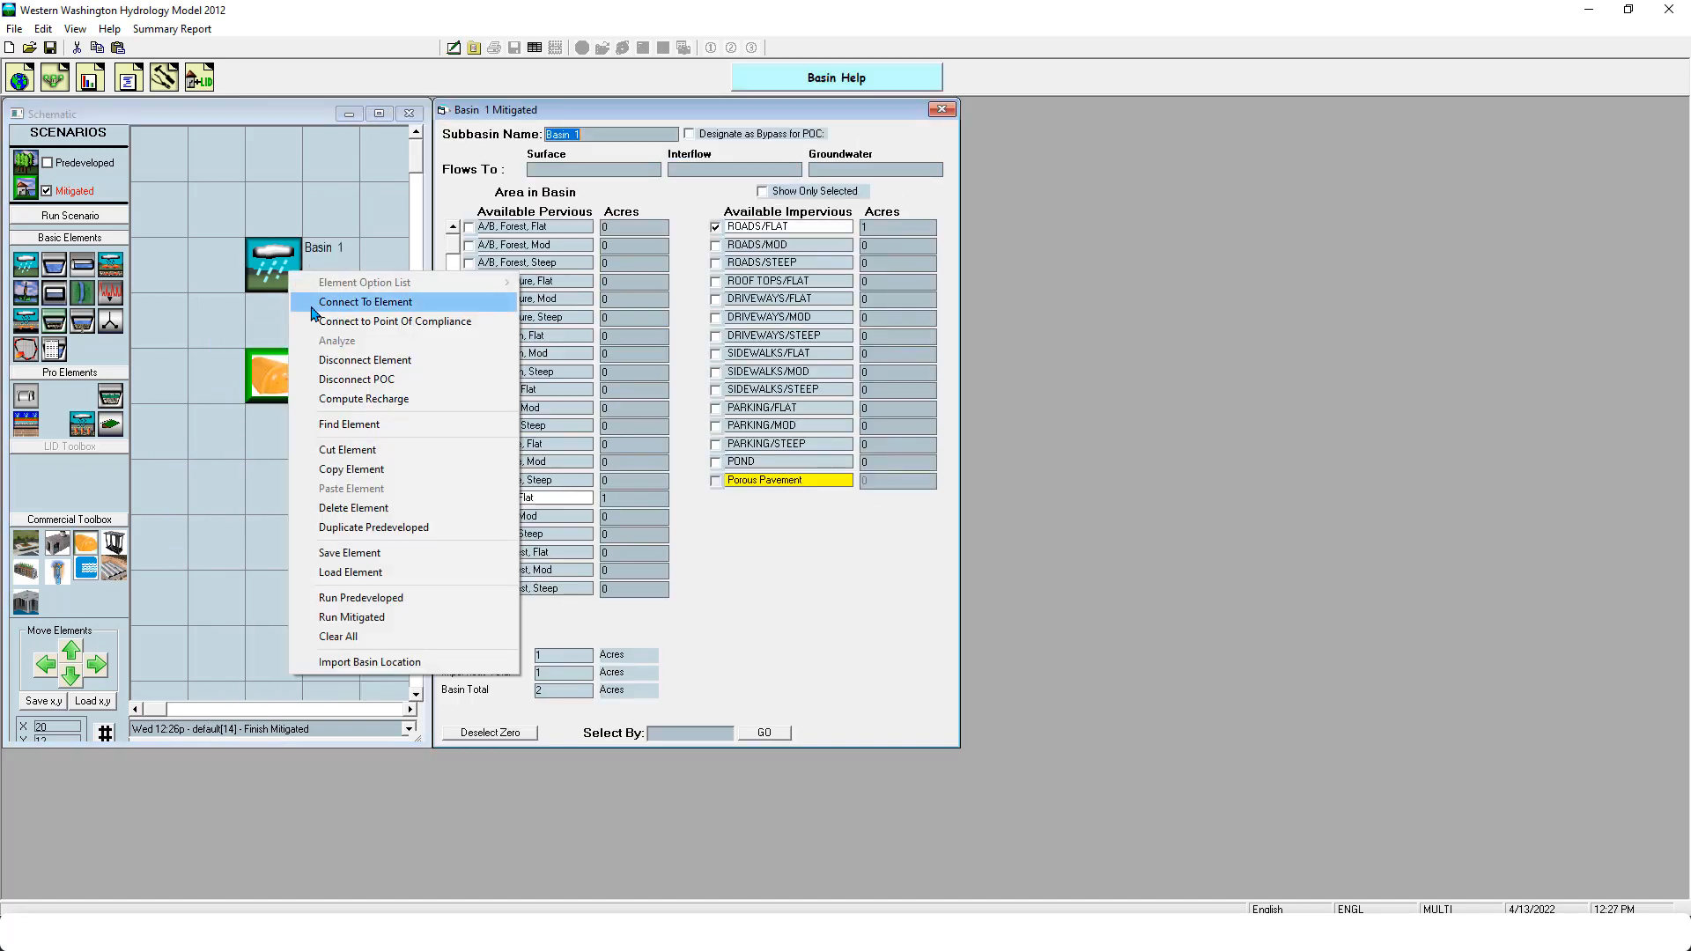
left_click(365, 302)
left_click(269, 377)
left_click(296, 454)
left_click(299, 426)
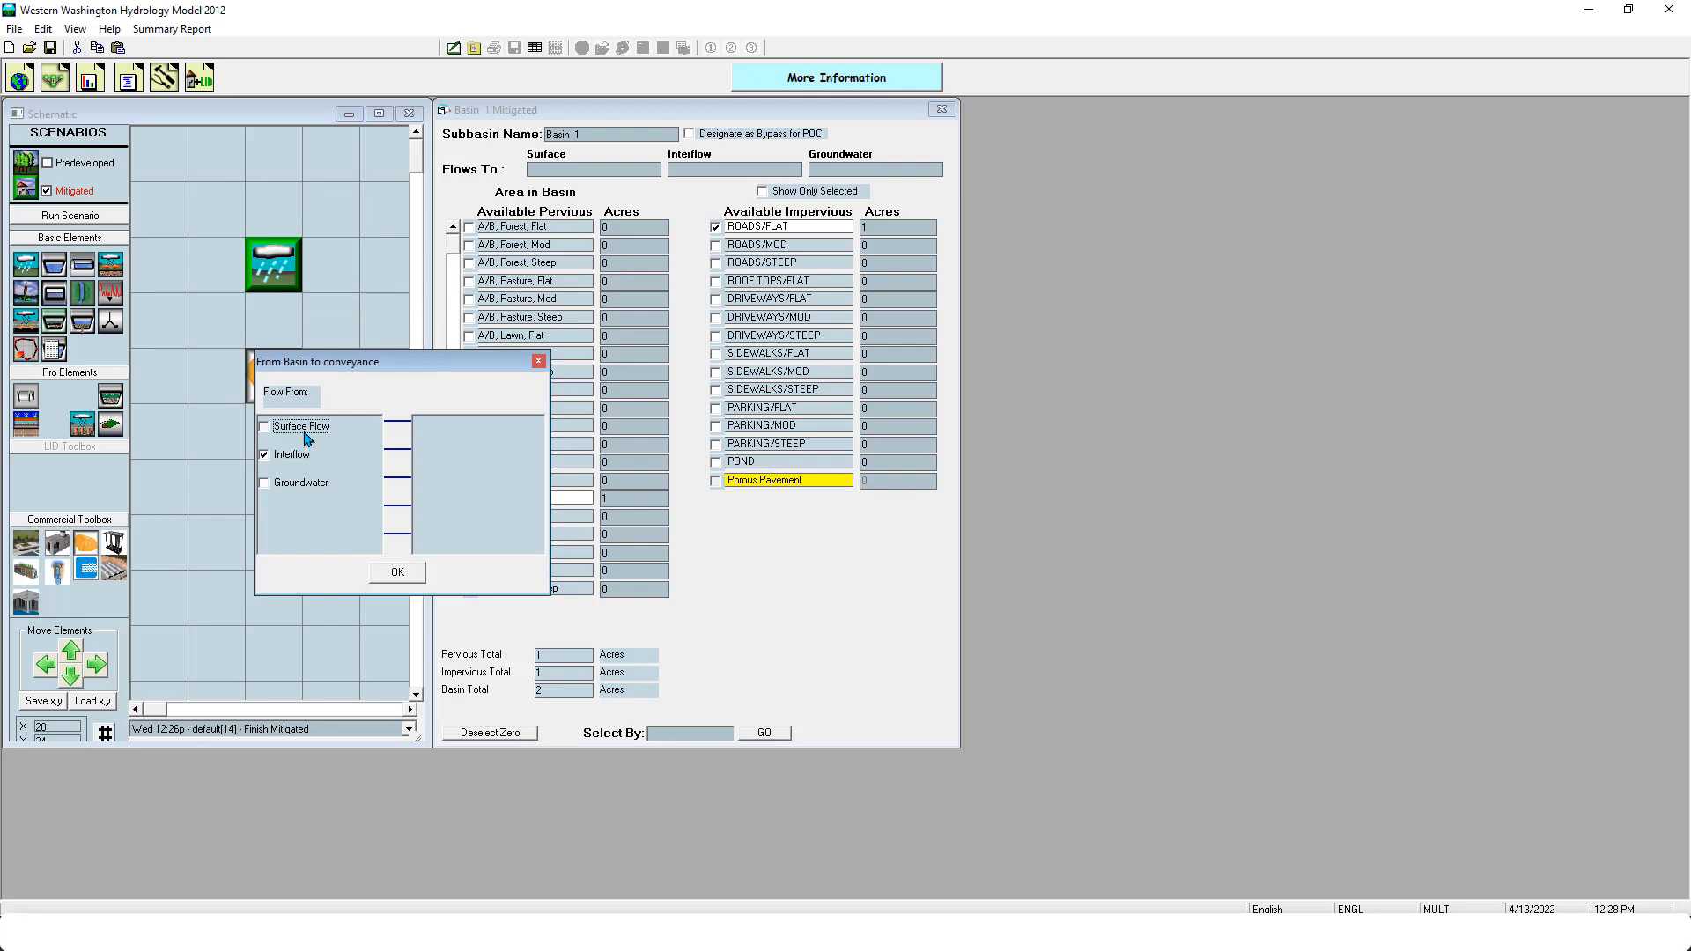
left_click(397, 573)
Connect Outlet 1 of the StormTech element to point of compliance 1
right_click(275, 388)
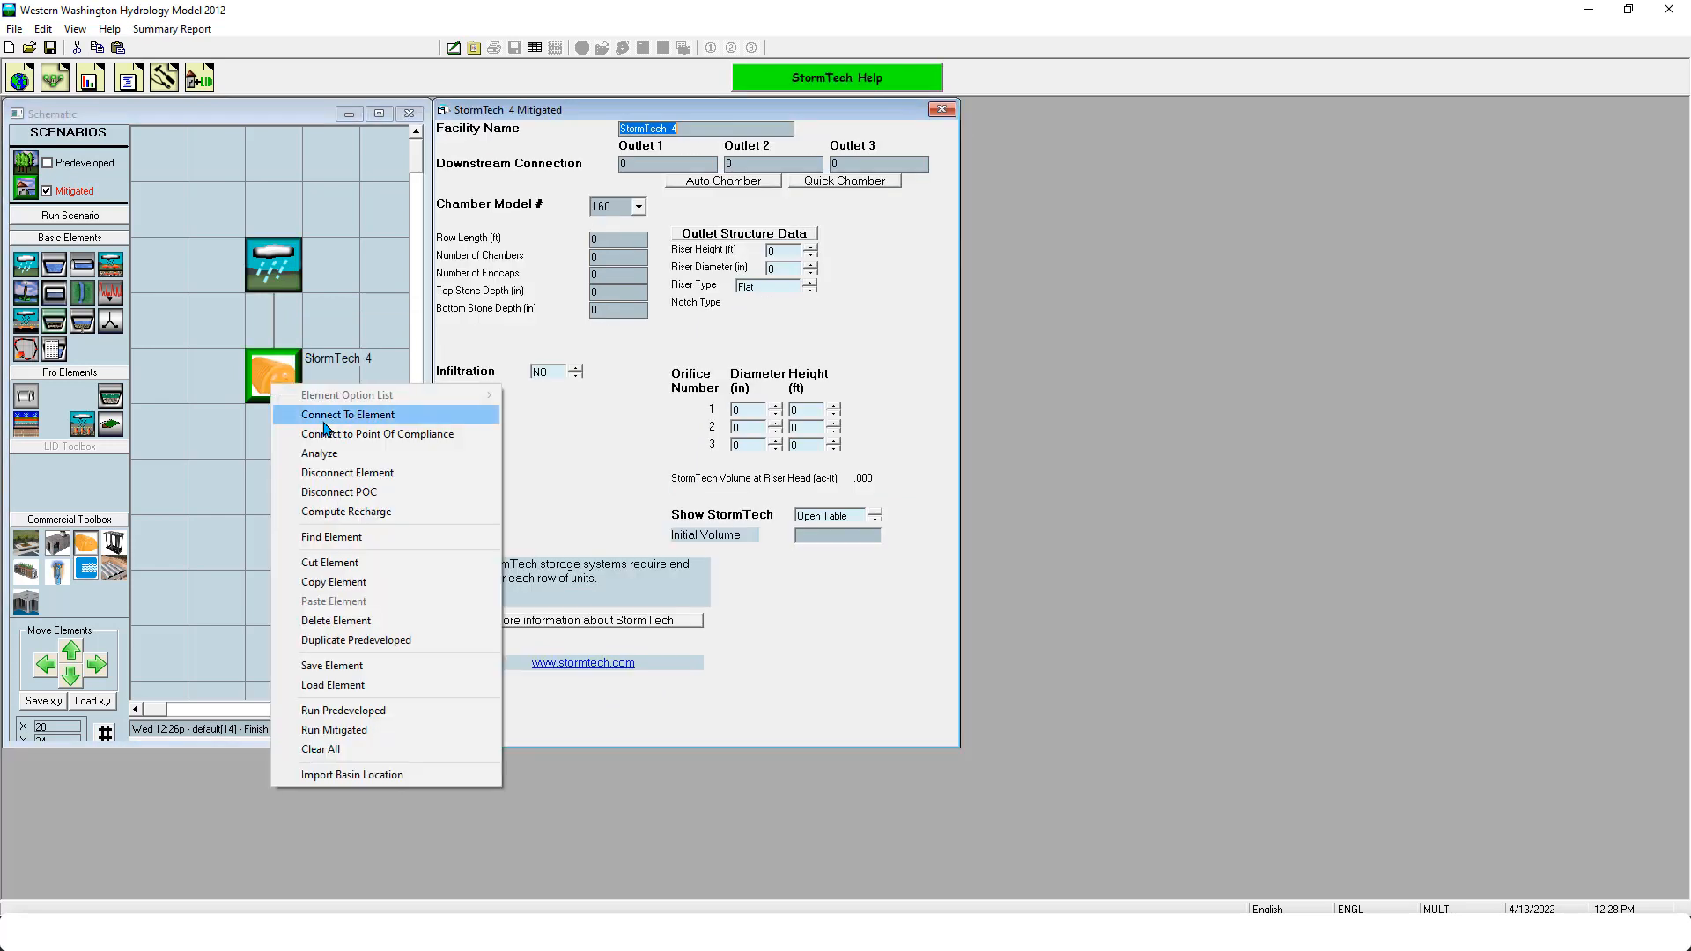
left_click(354, 441)
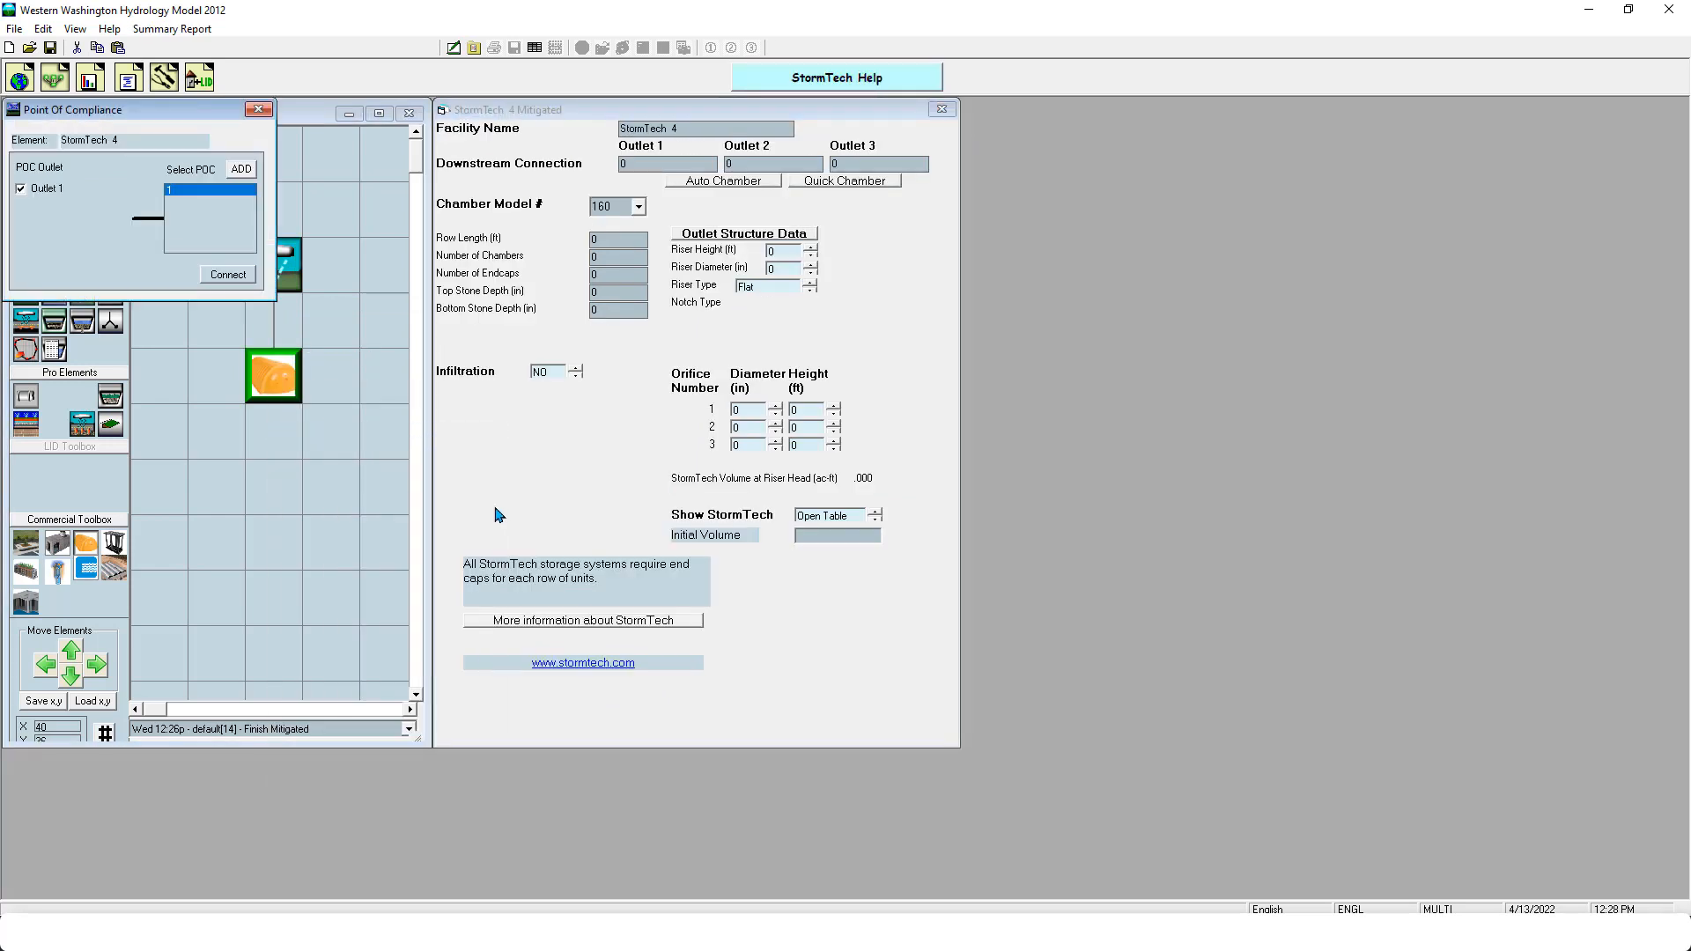
left_click(234, 272)
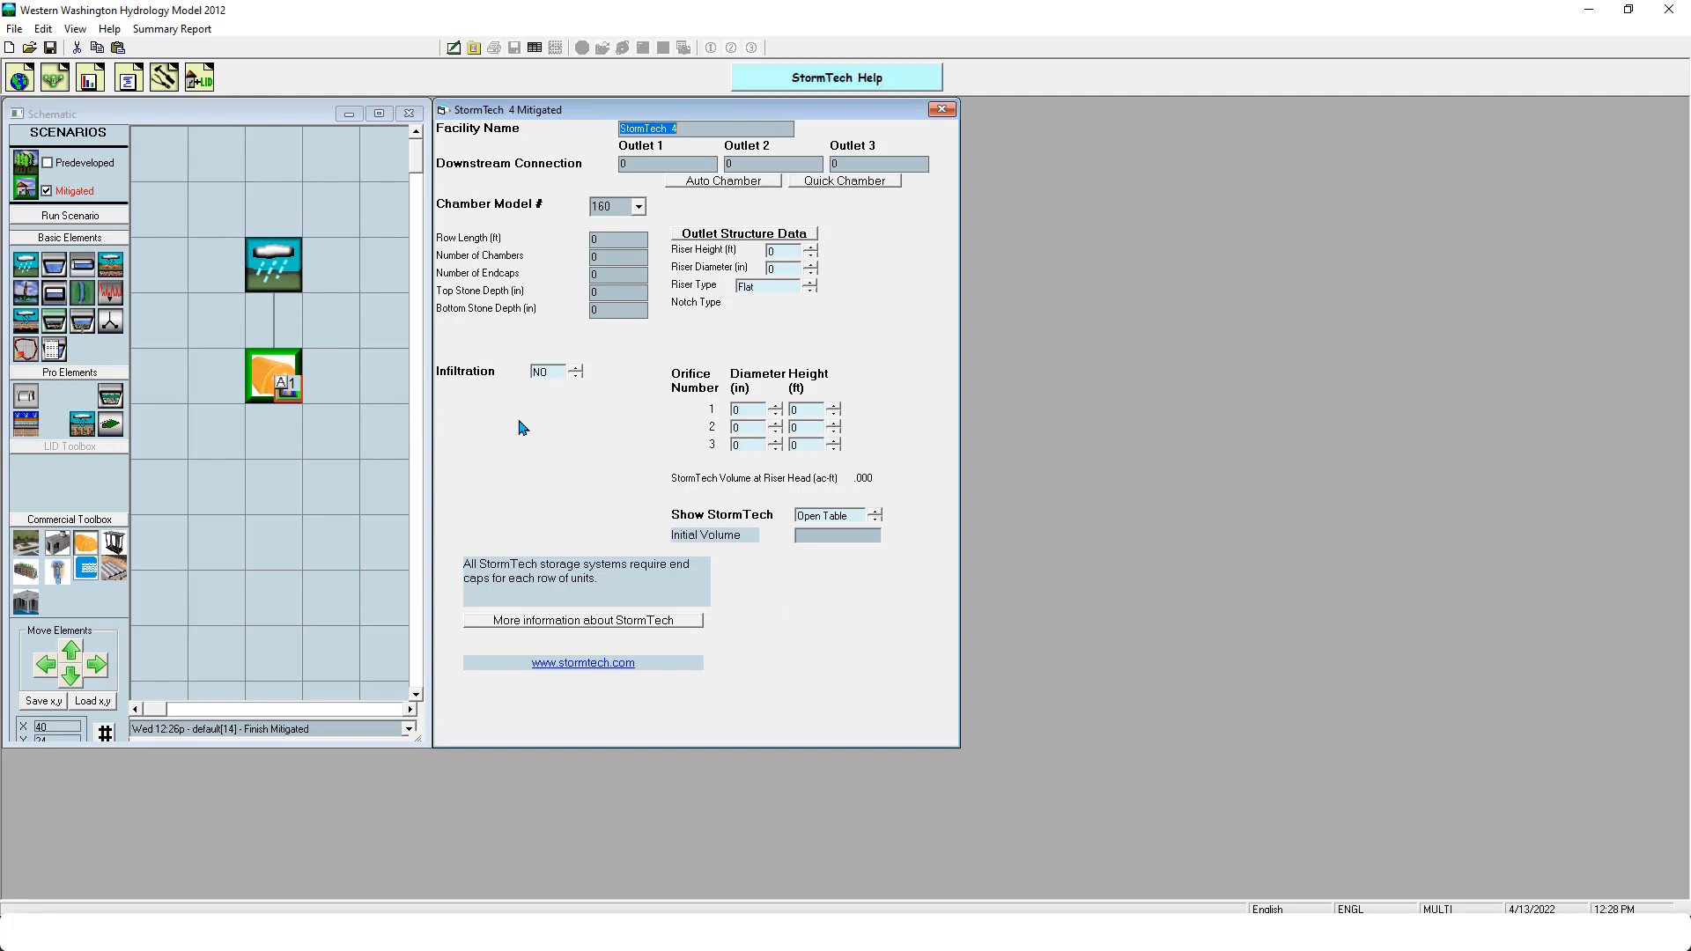
View the available StormTech chamber models, and fill the unit with the Quick Chamber defaults
left_click(639, 206)
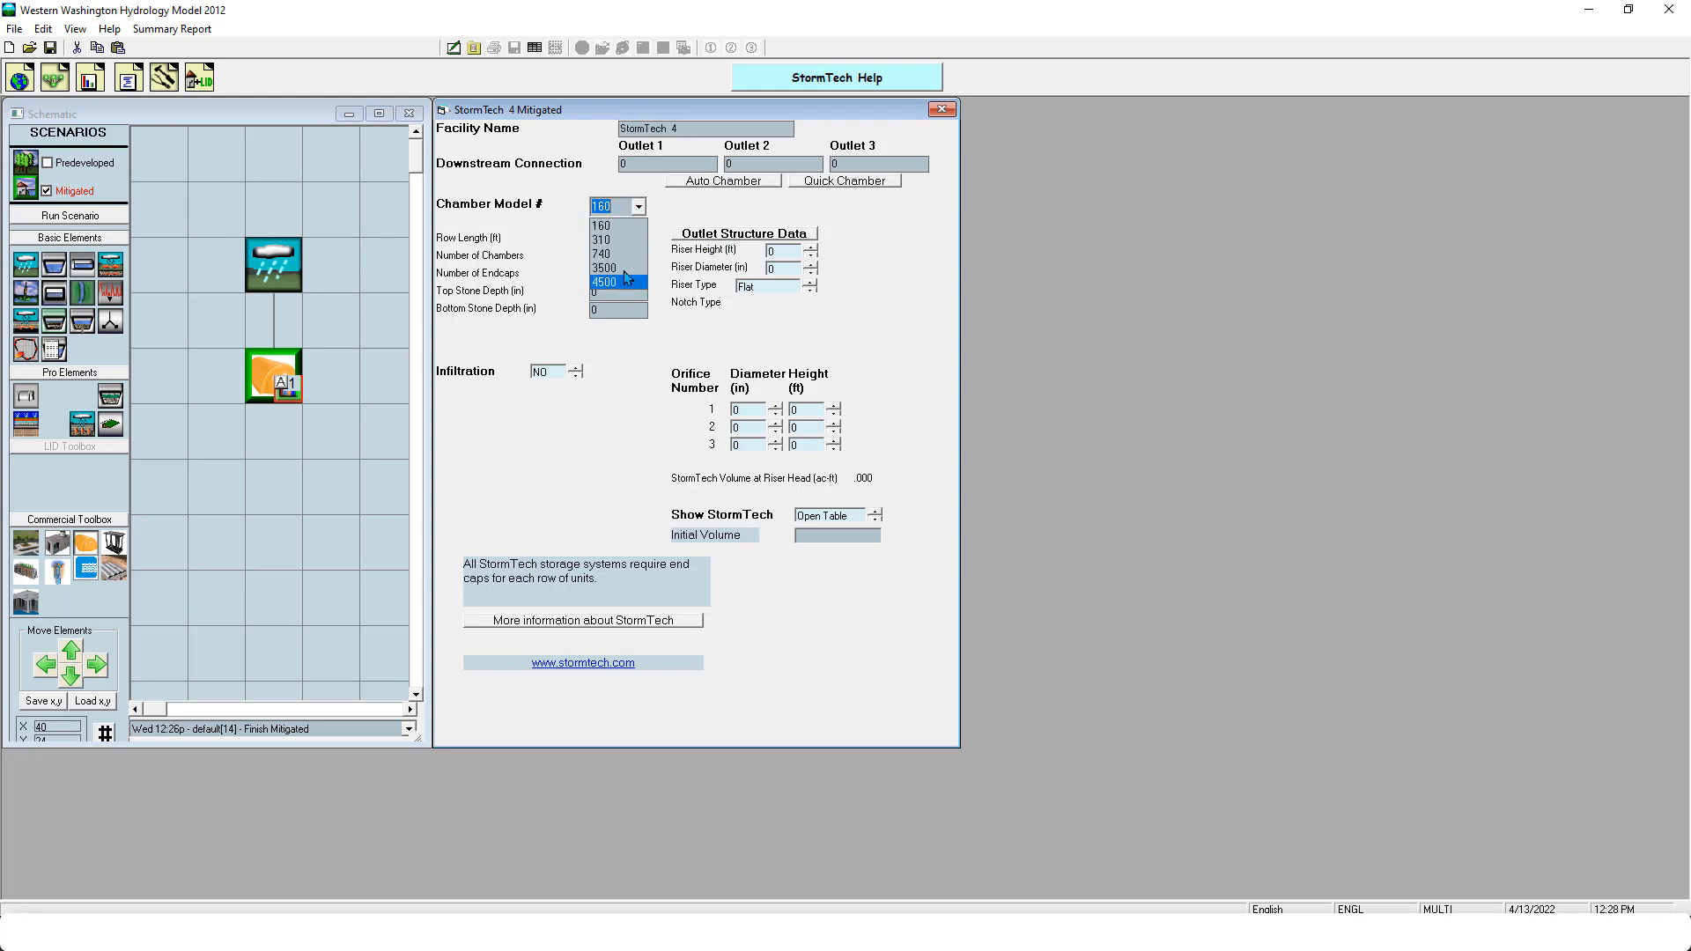
left_click(622, 338)
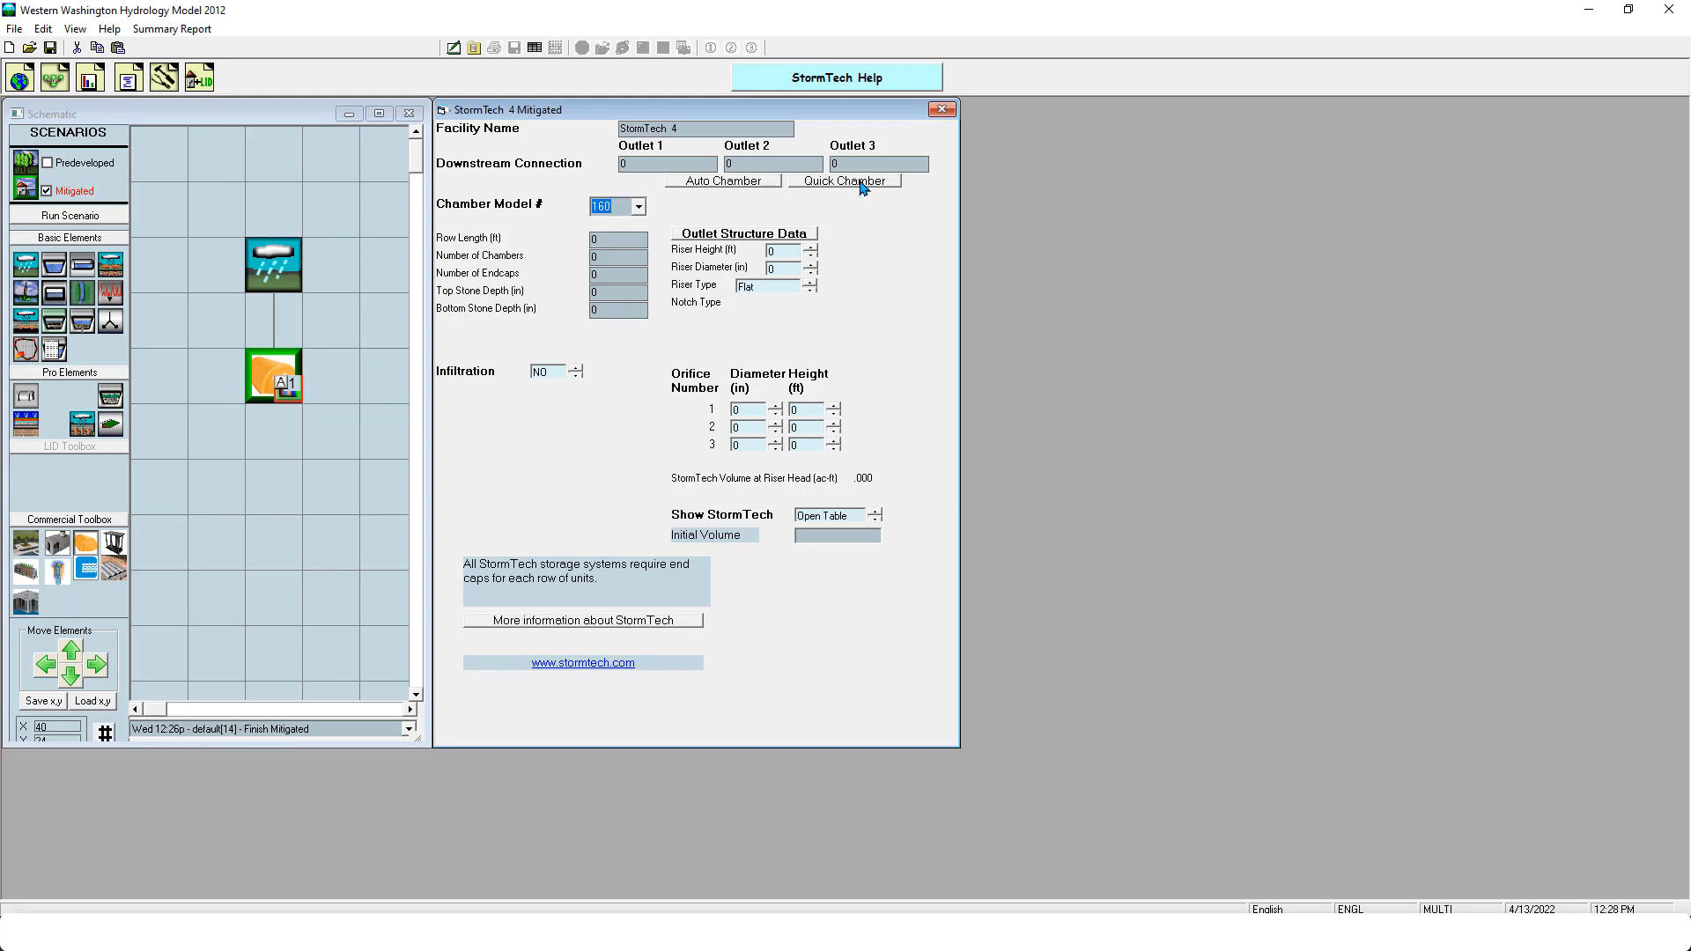
left_click(826, 185)
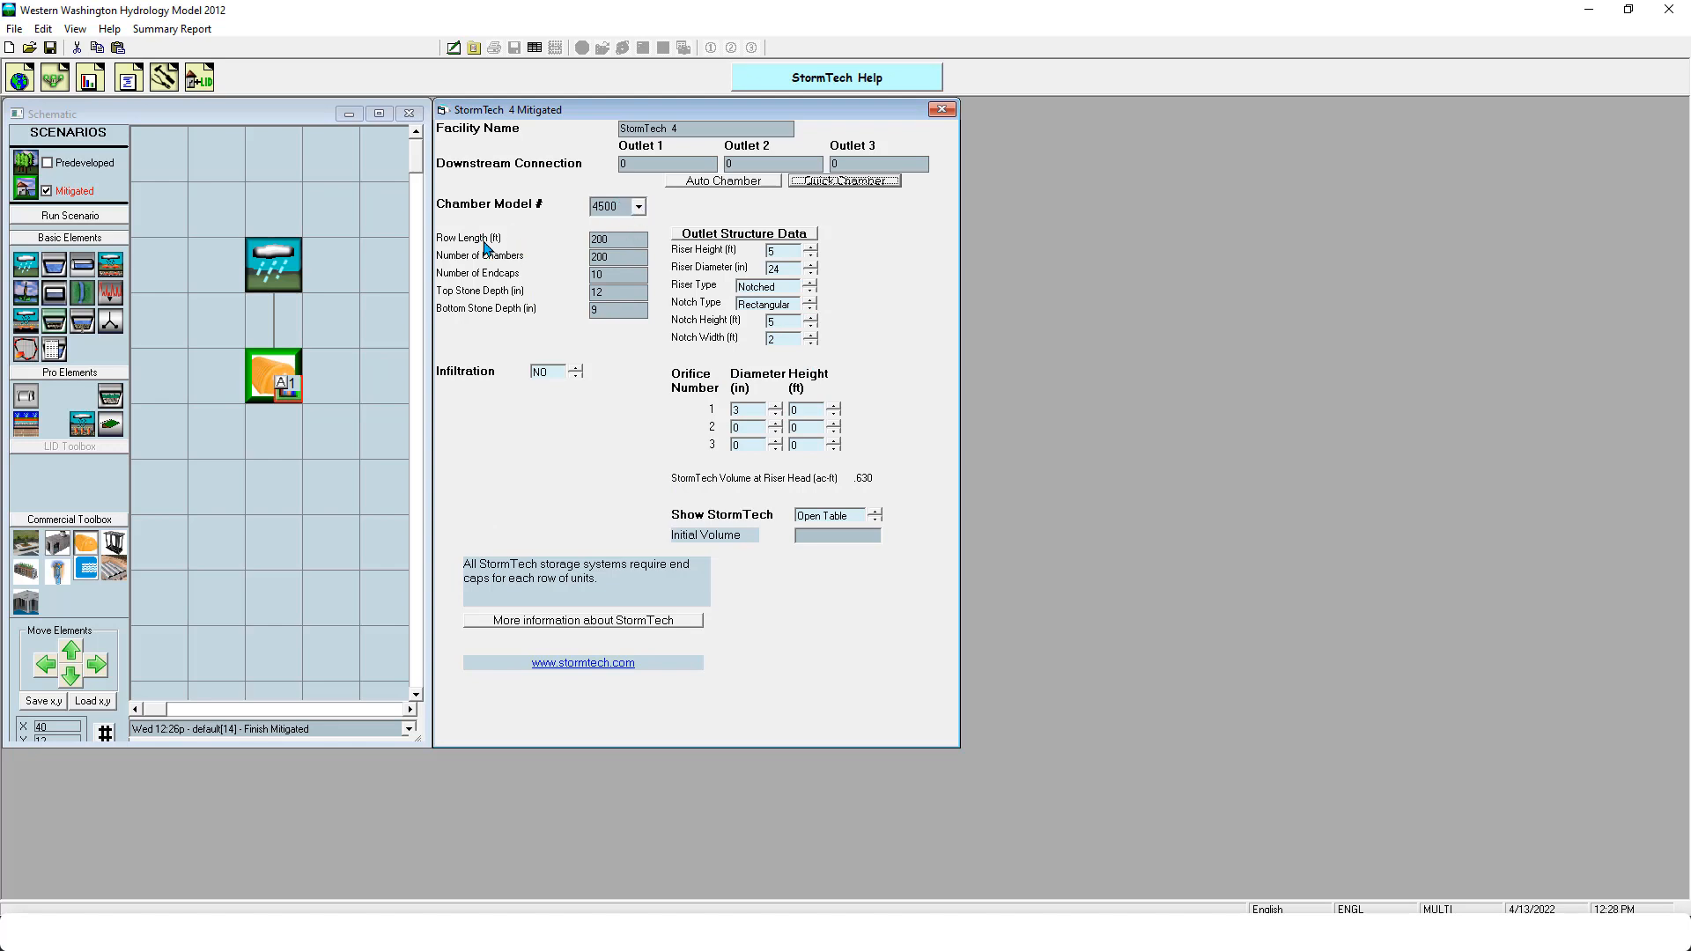
Set StormTech infiltration to Yes to view its rate and reduction factor options, and return it to No
mouse_move(486, 247)
left_click(576, 375)
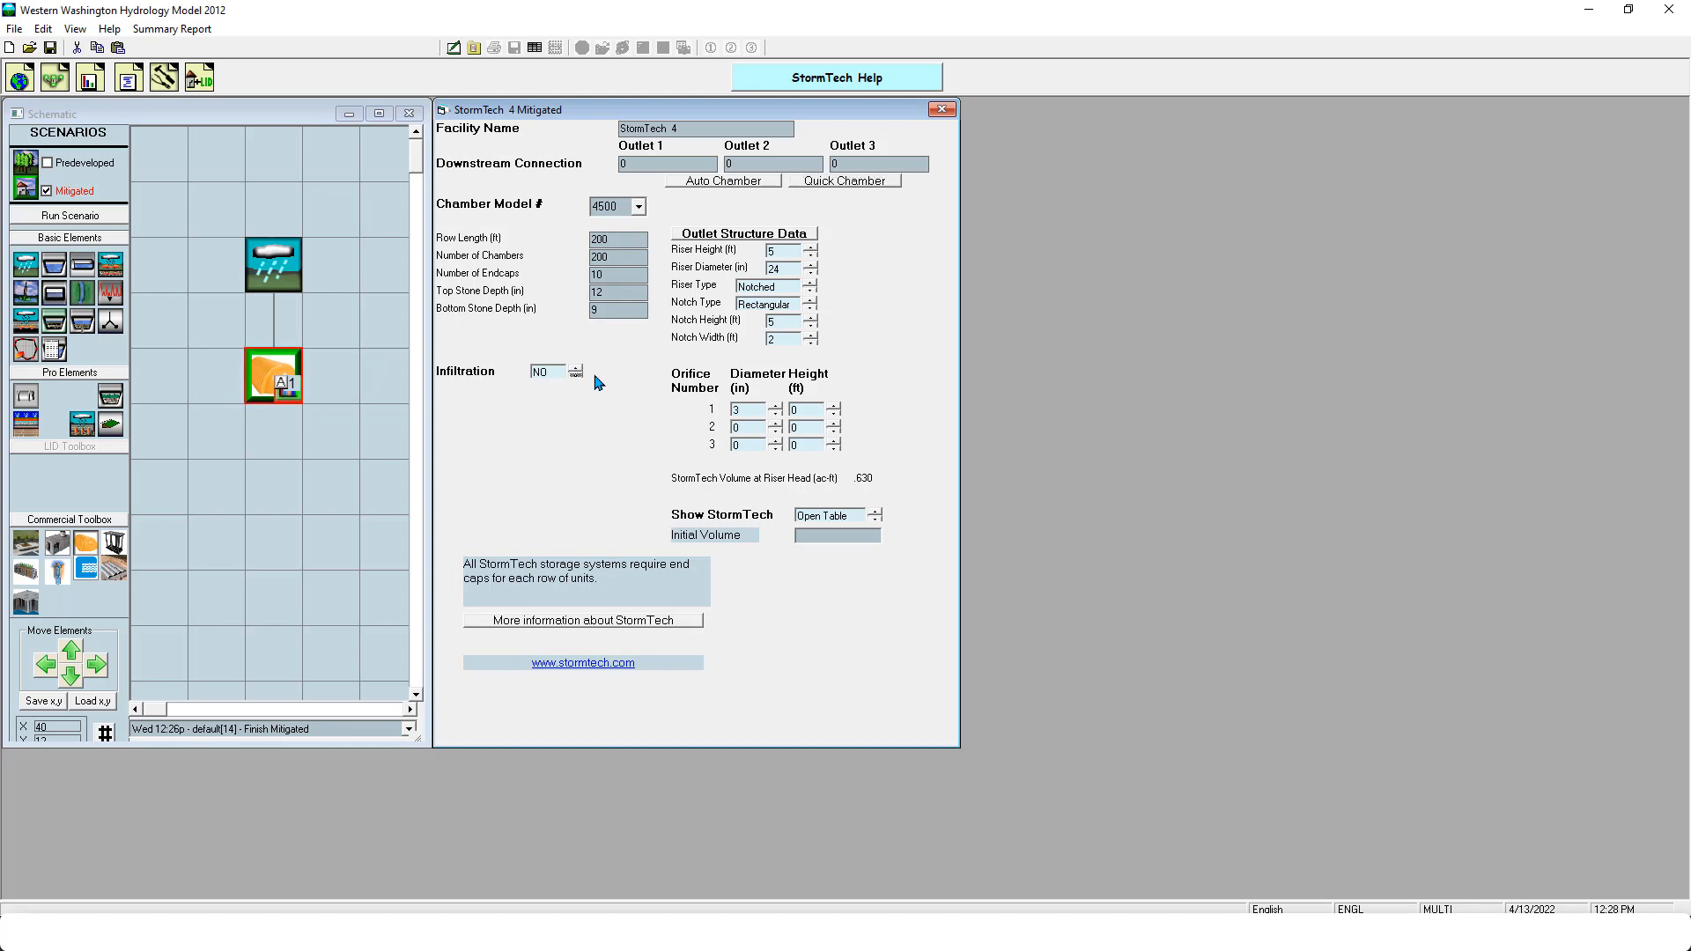
left_click(577, 371)
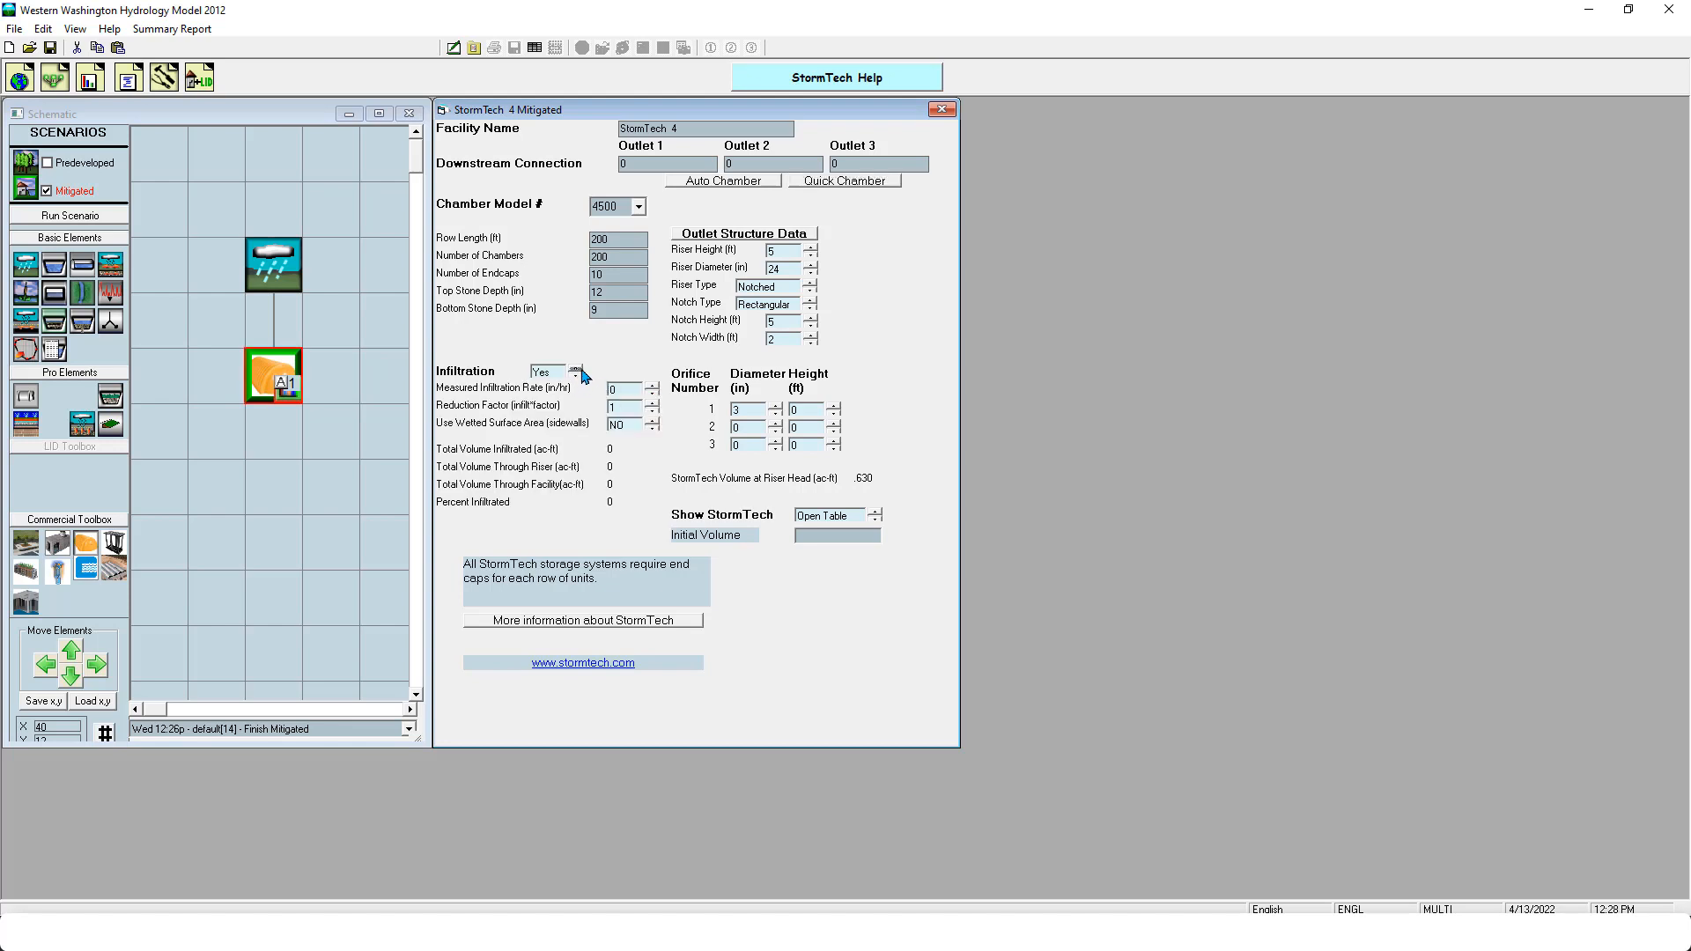
left_click(579, 370)
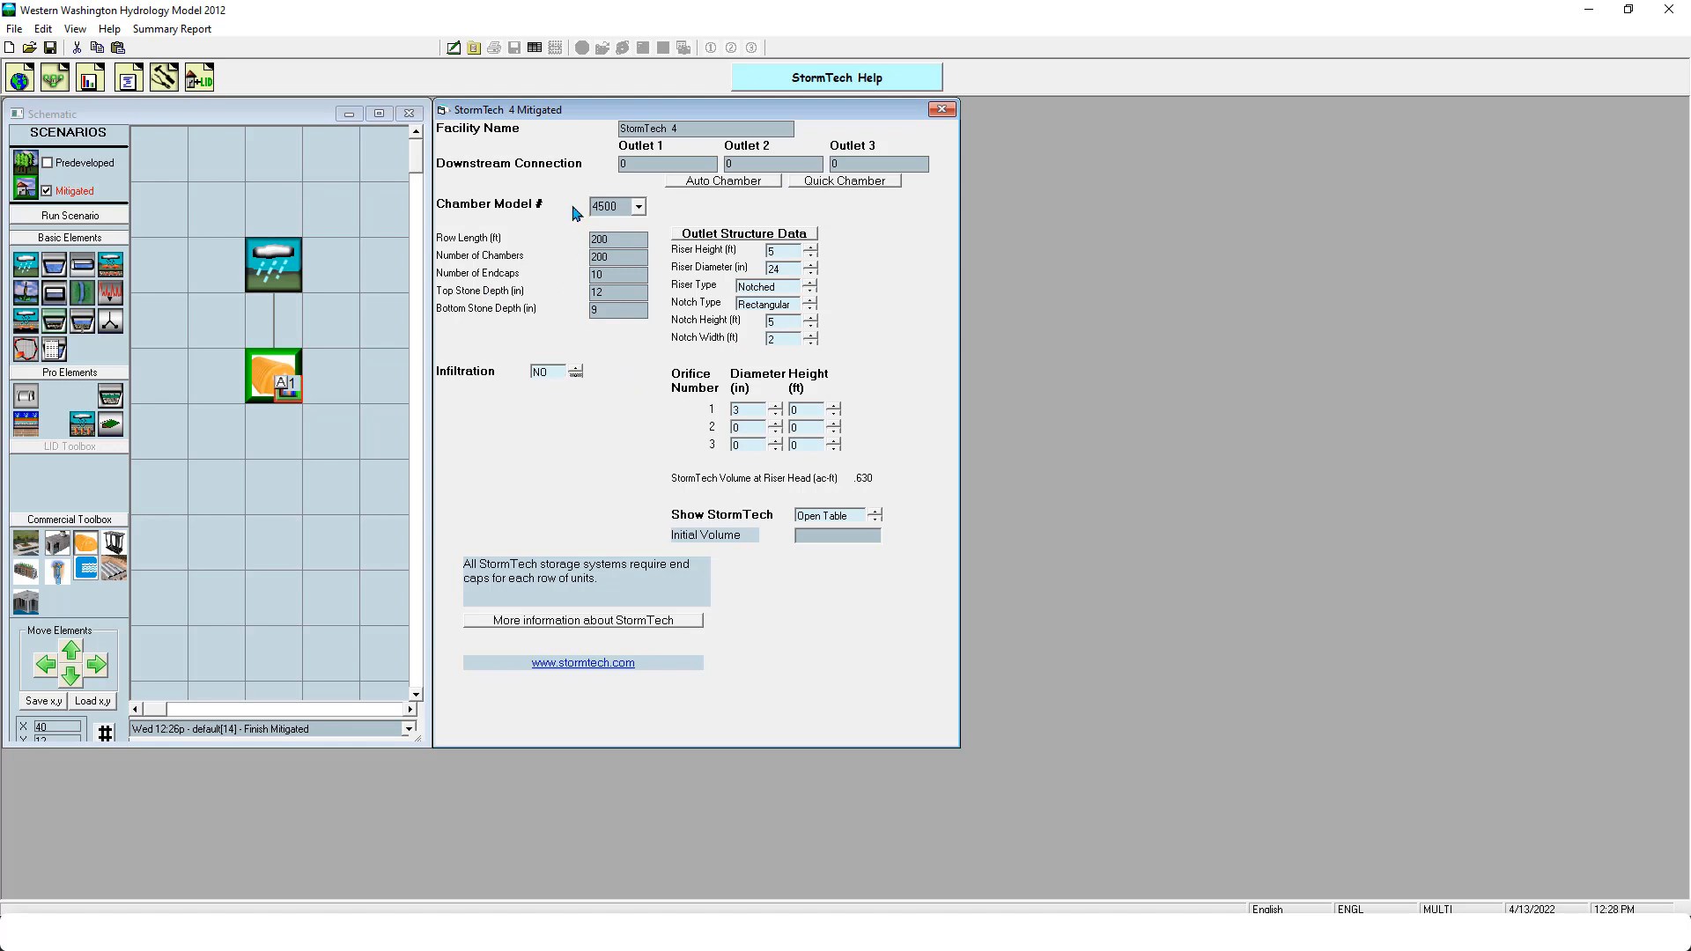
Run the Mitigated scenario with the StormTech chambers and review the POC 1 flow duration analysis
left_click(121, 216)
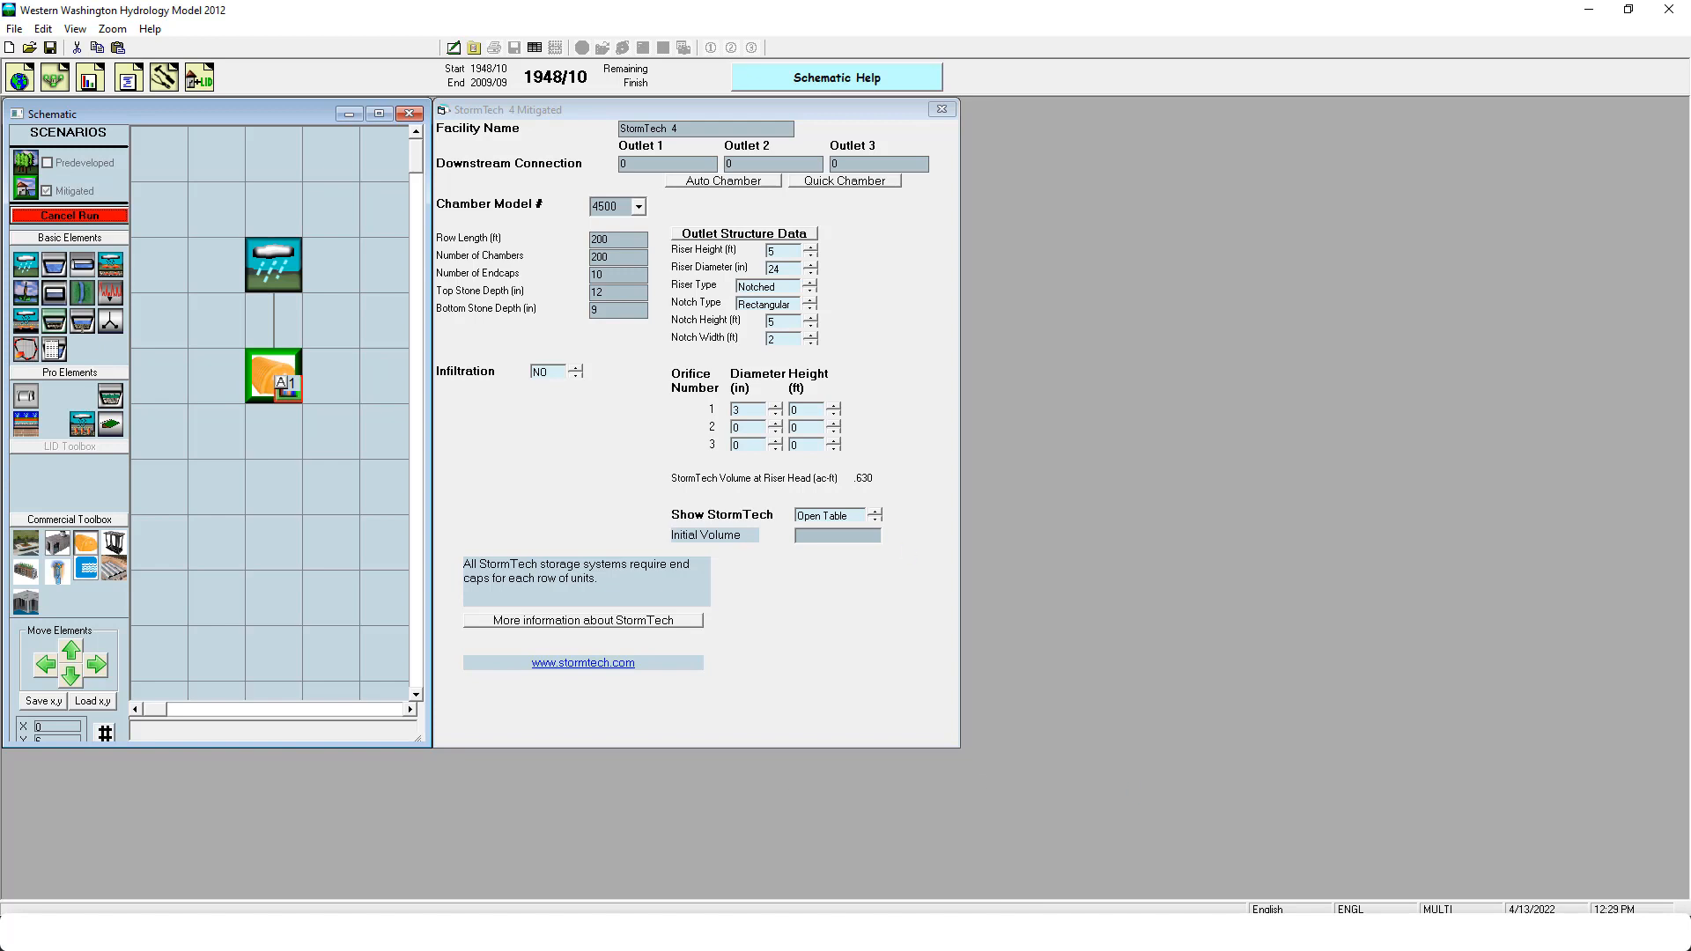
mouse_move(885, 931)
left_click(967, 800)
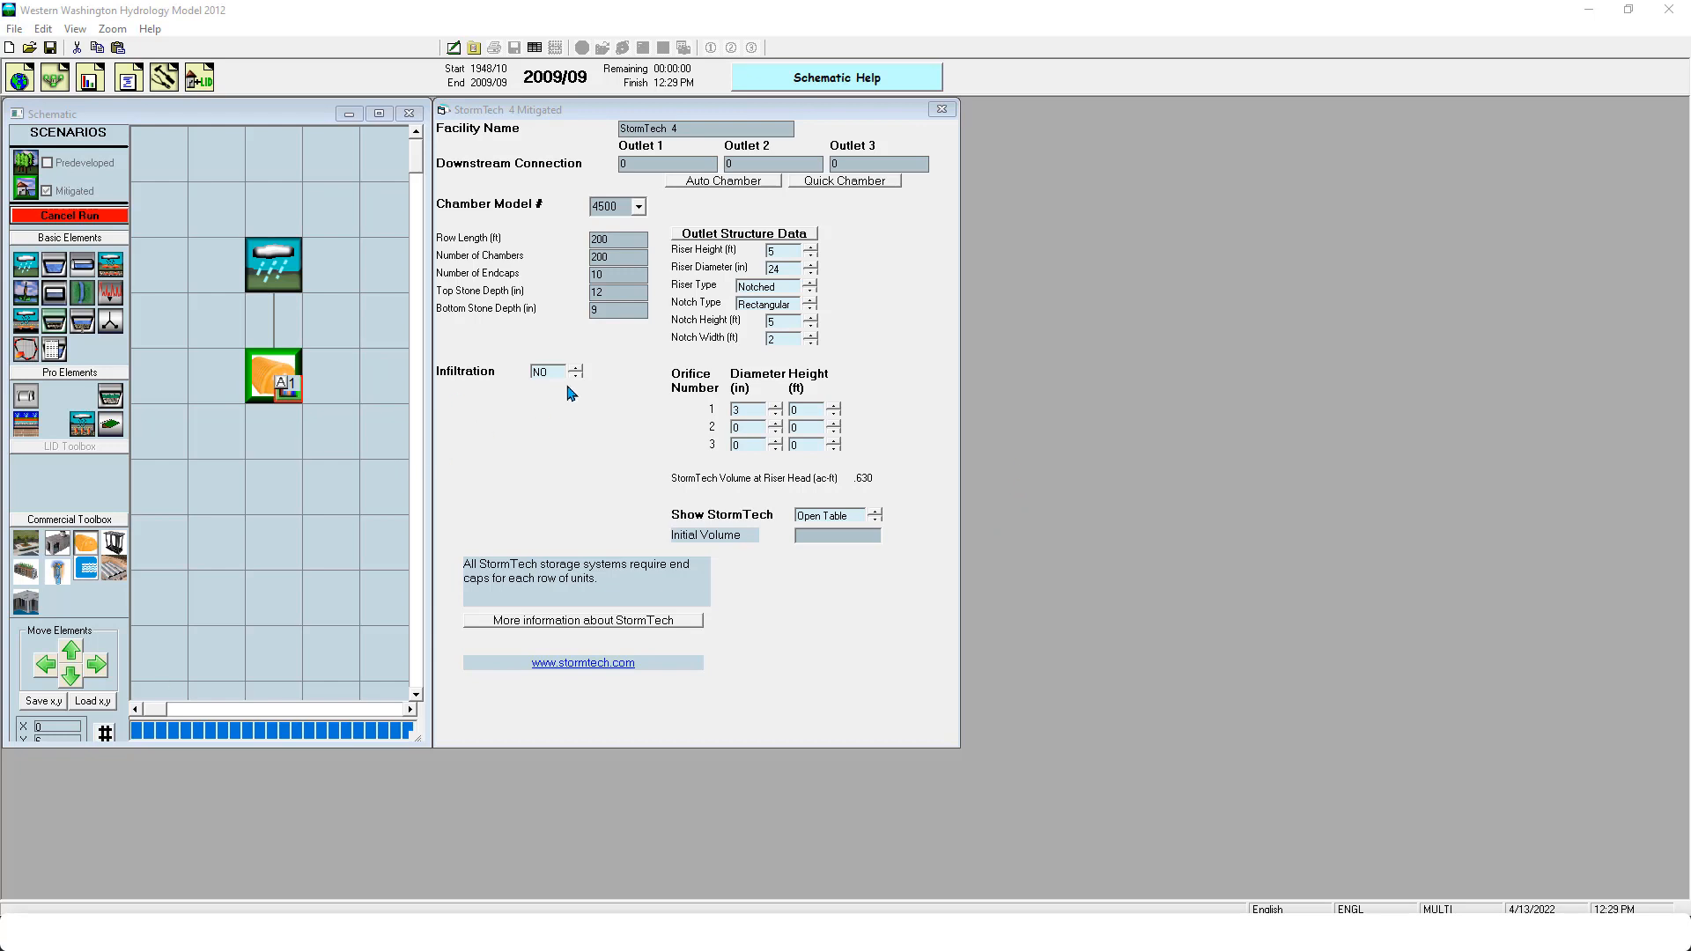
left_click(98, 81)
left_click(258, 584)
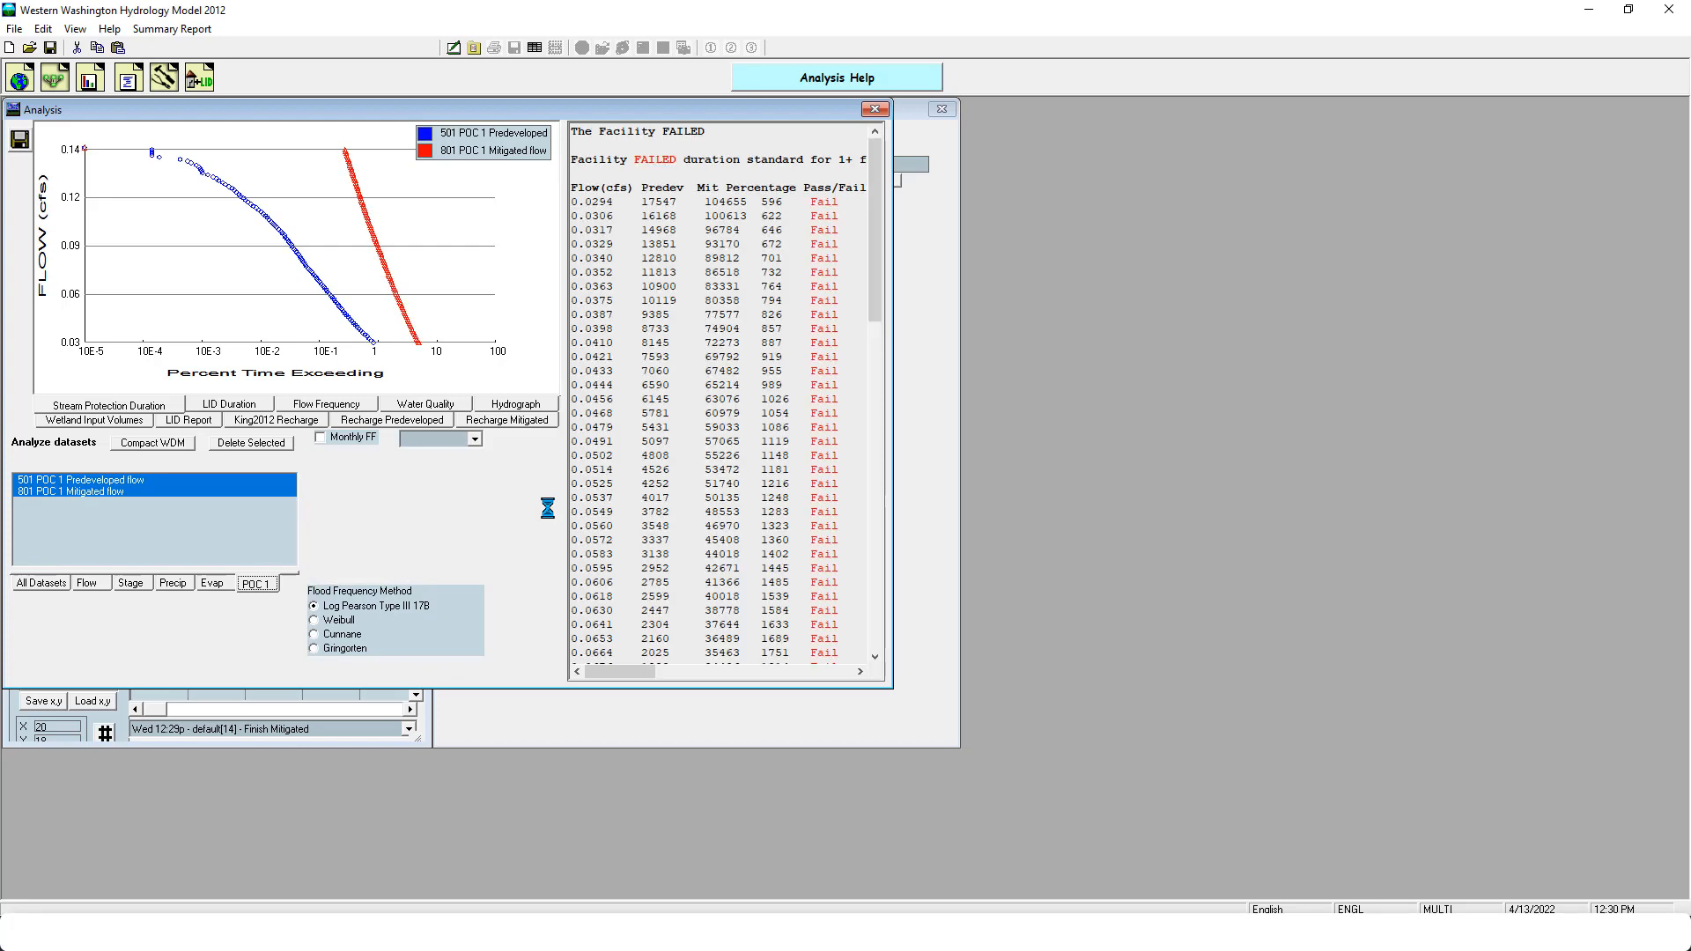
left_click(874, 108)
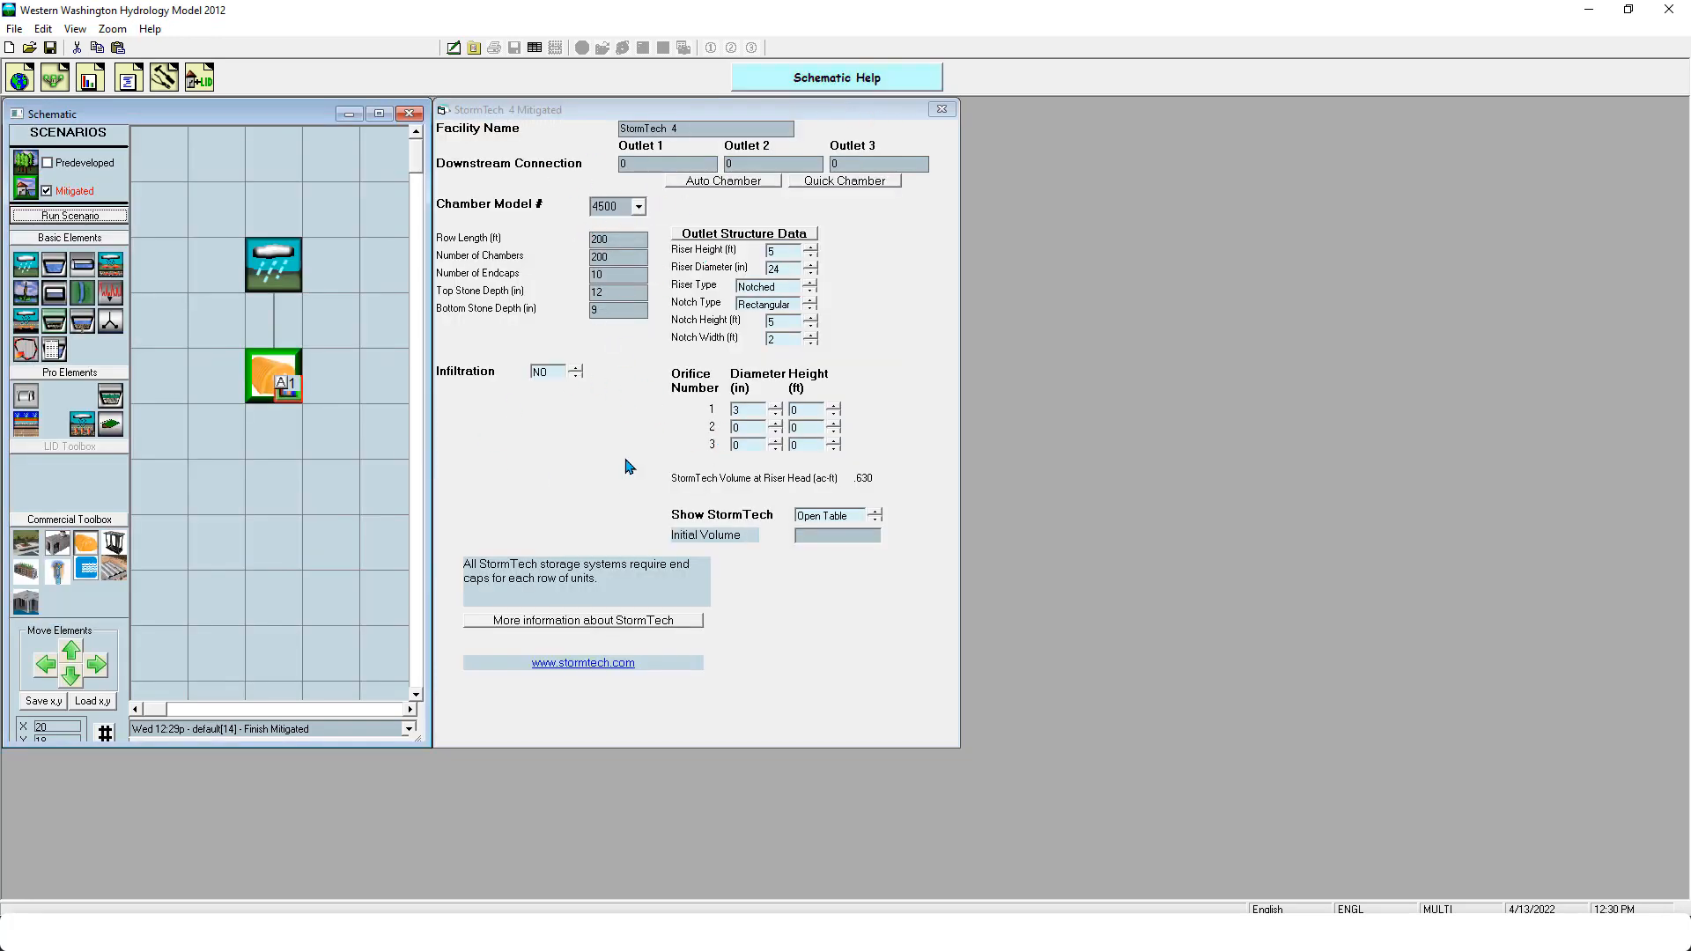
Replace the StormTech unit with a Brentwood element in the same cell, and view its module model options without changing the model
right_click(297, 384)
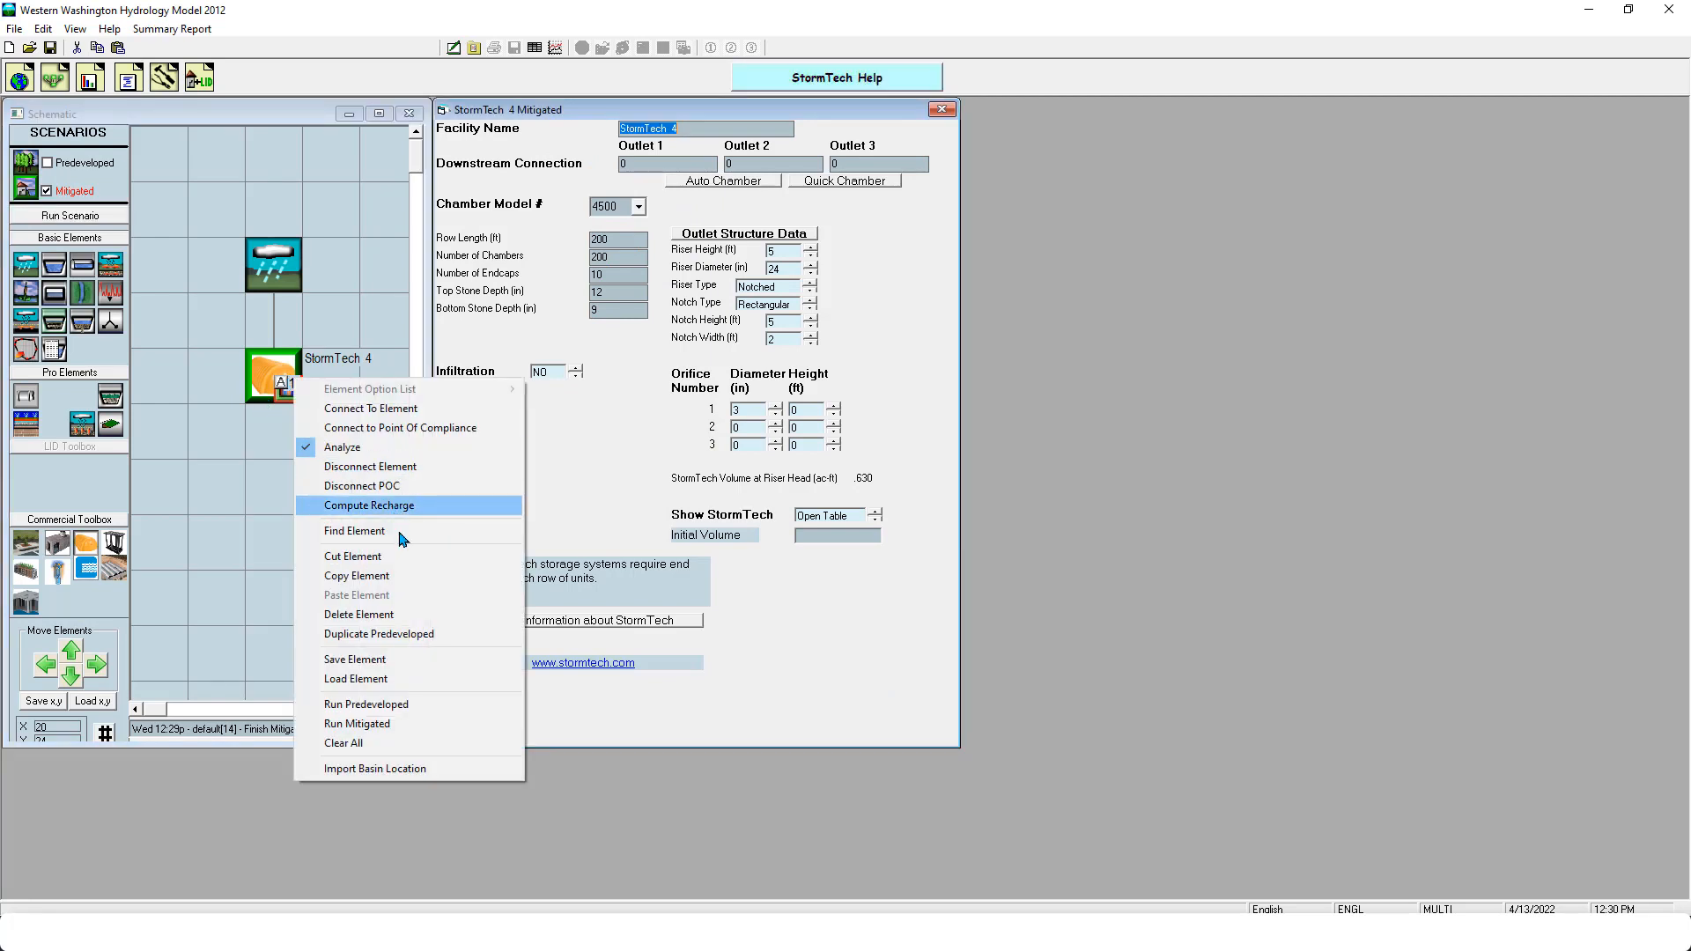
left_click(392, 615)
left_click_drag(113, 542, 273, 384)
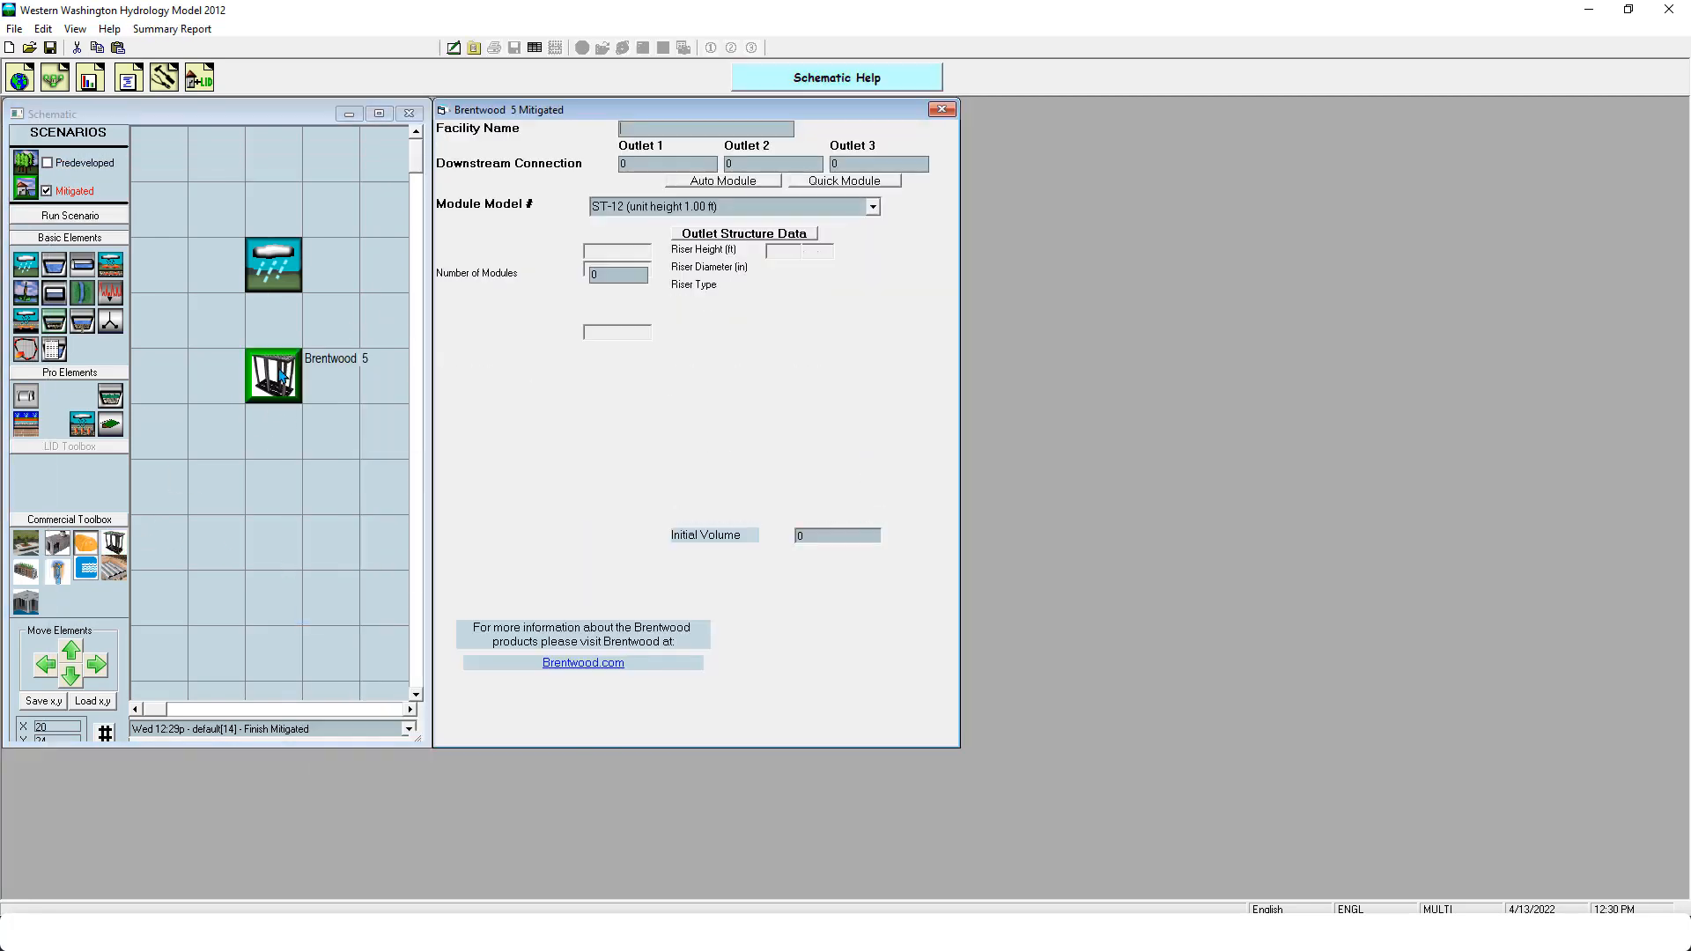
left_click(872, 207)
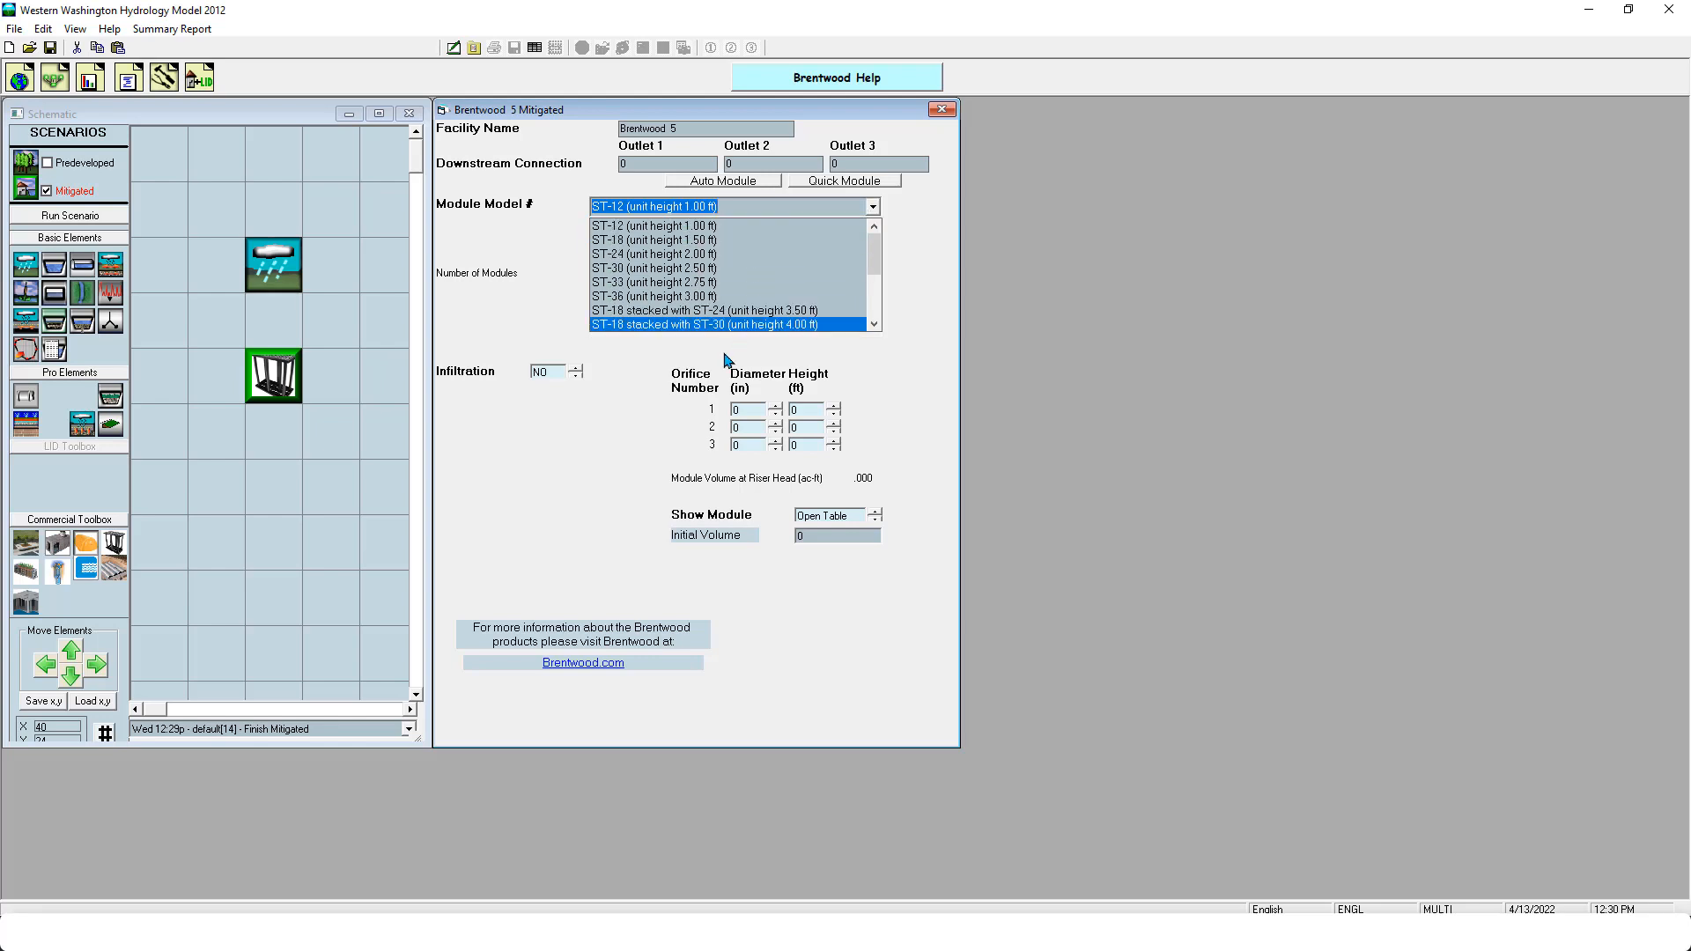
left_click(652, 430)
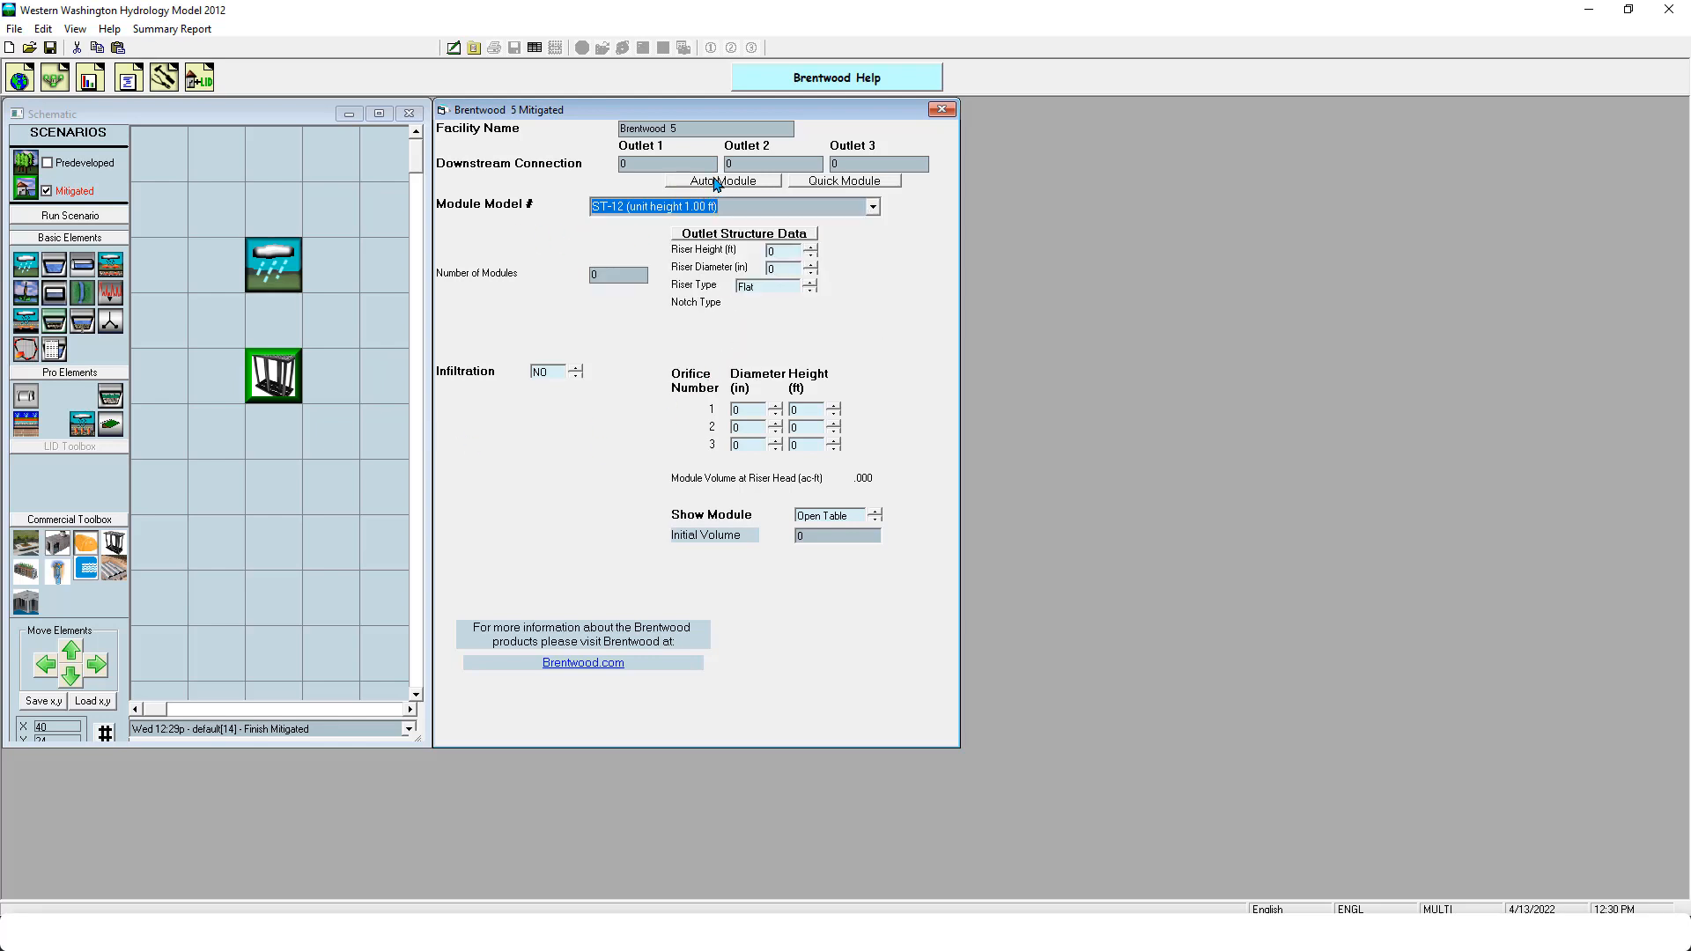
Delete the Brentwood element and place an MWS (Modular Wetlands) element in the same cell below the basin
right_click(281, 368)
left_click(278, 370)
right_click(277, 368)
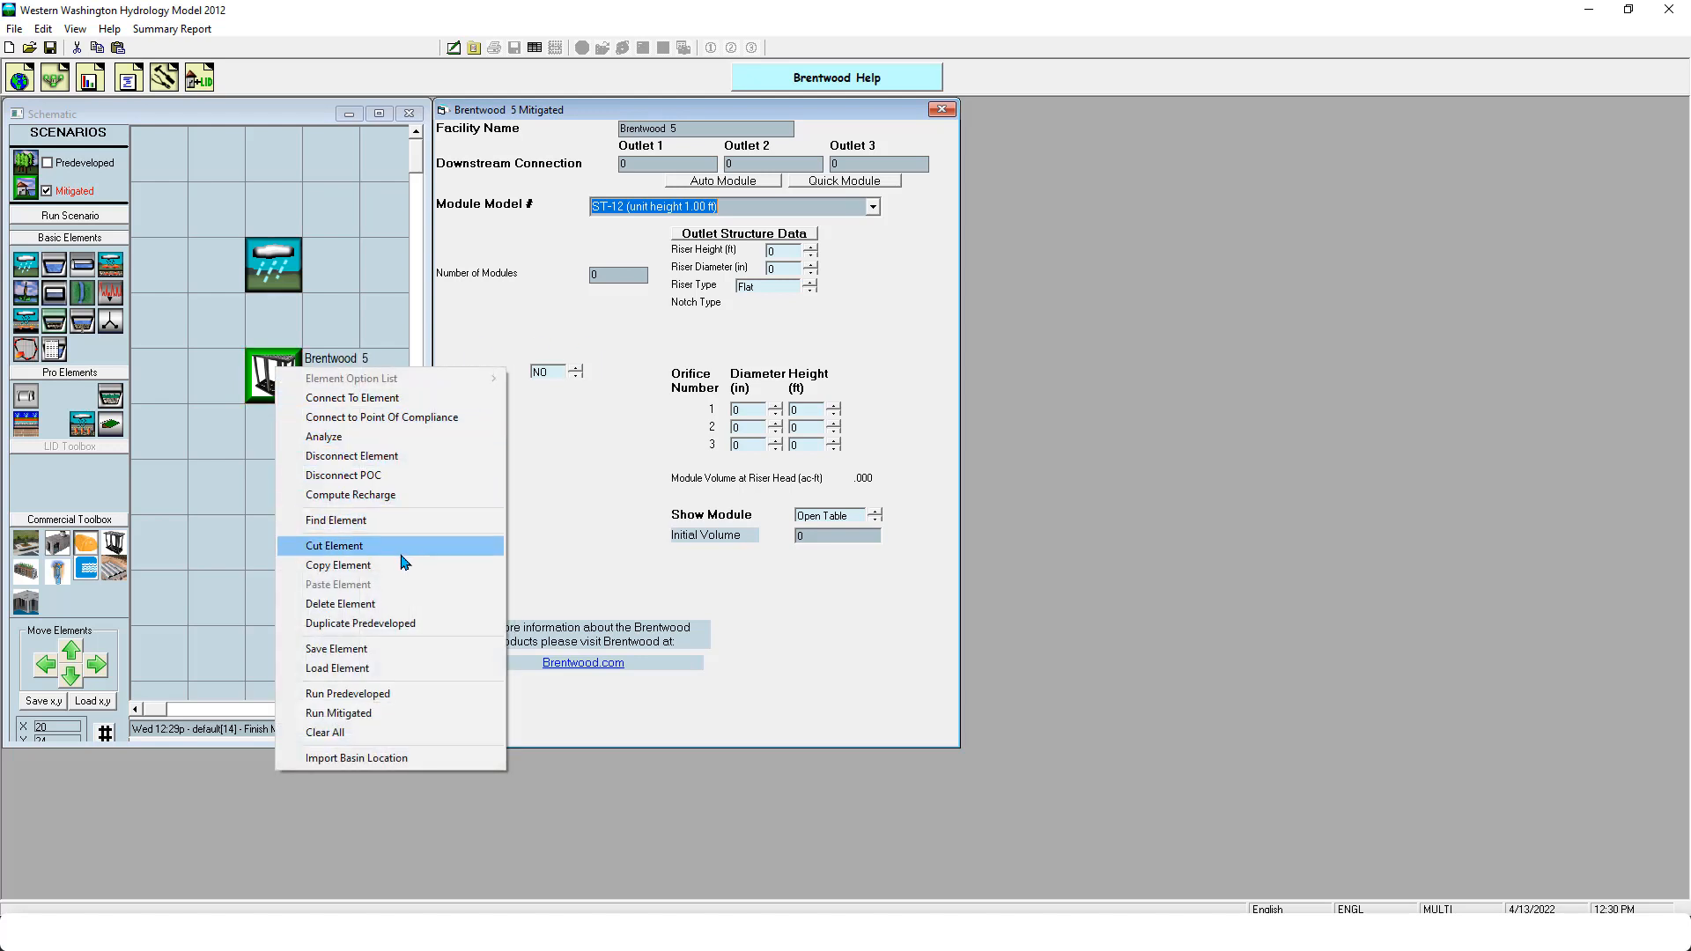
left_click(390, 604)
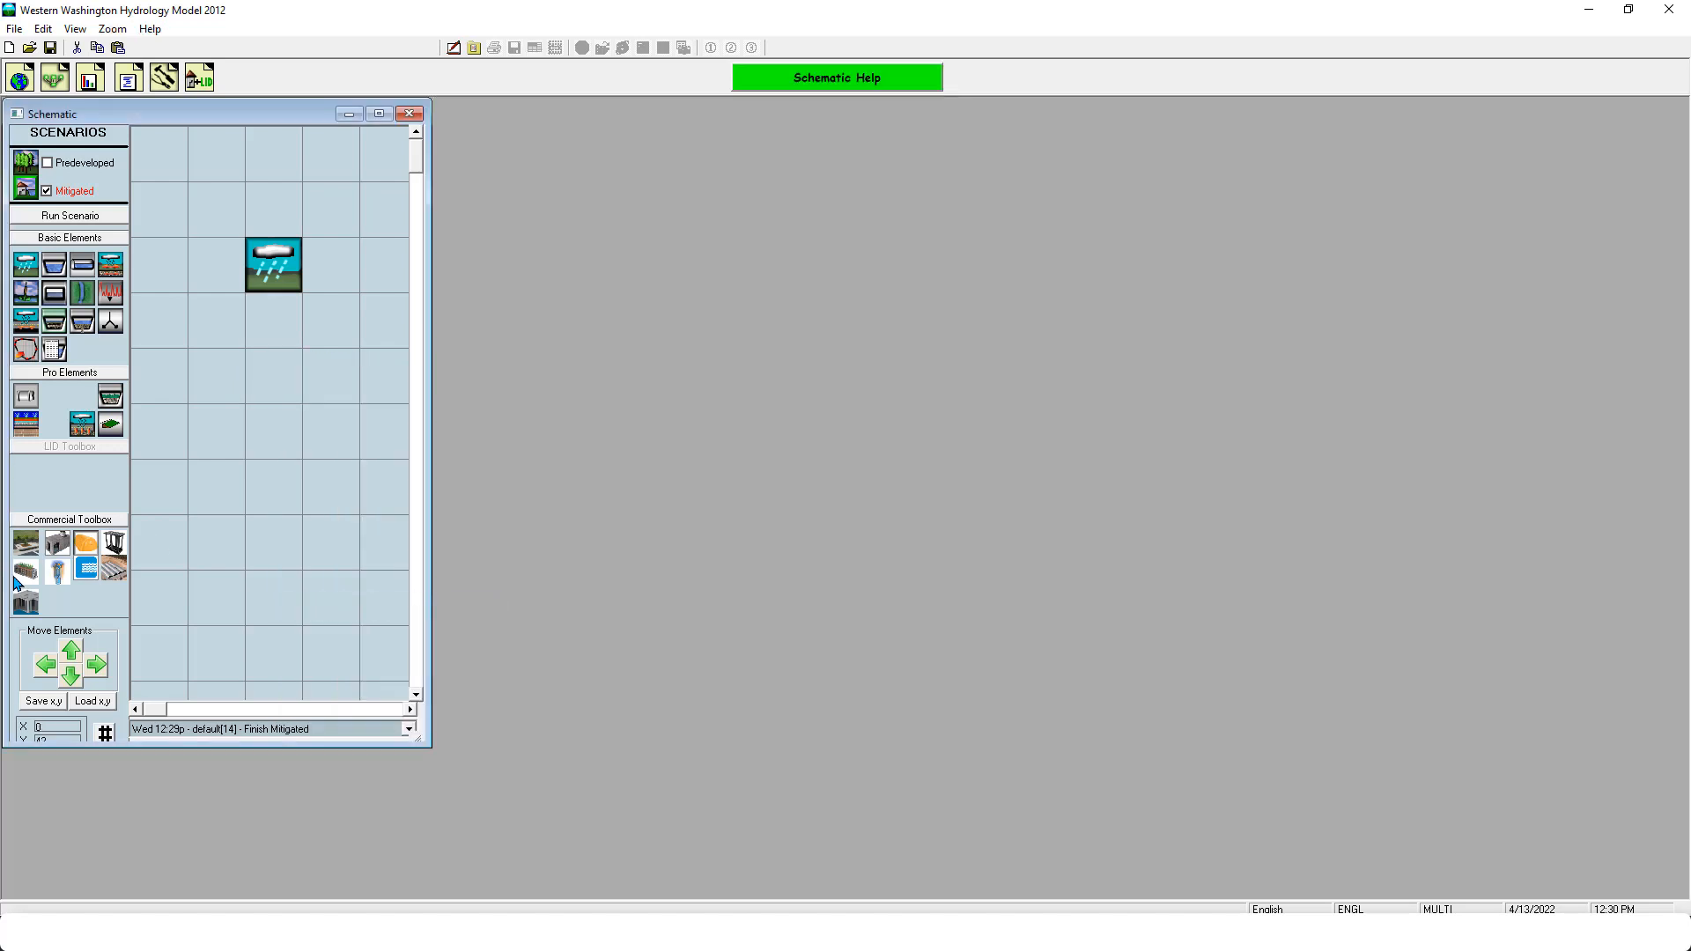
left_click(286, 386)
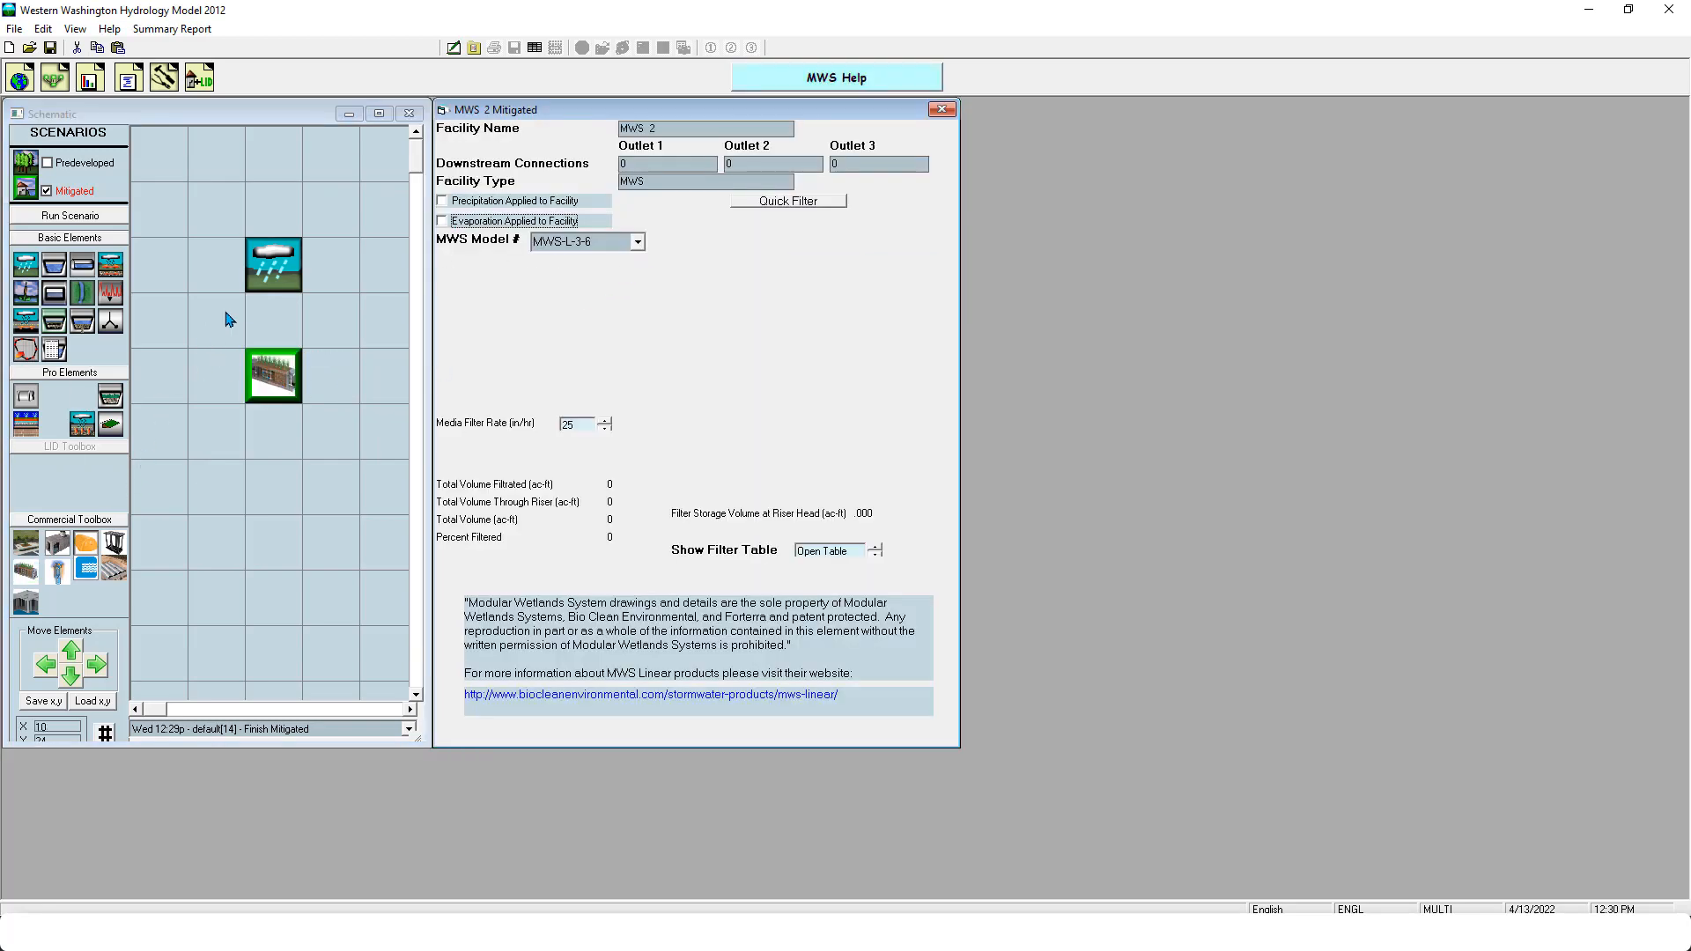
Connect the basin's surface flow and interflow to the MWS element
right_click(270, 262)
left_click(330, 291)
left_click(258, 376)
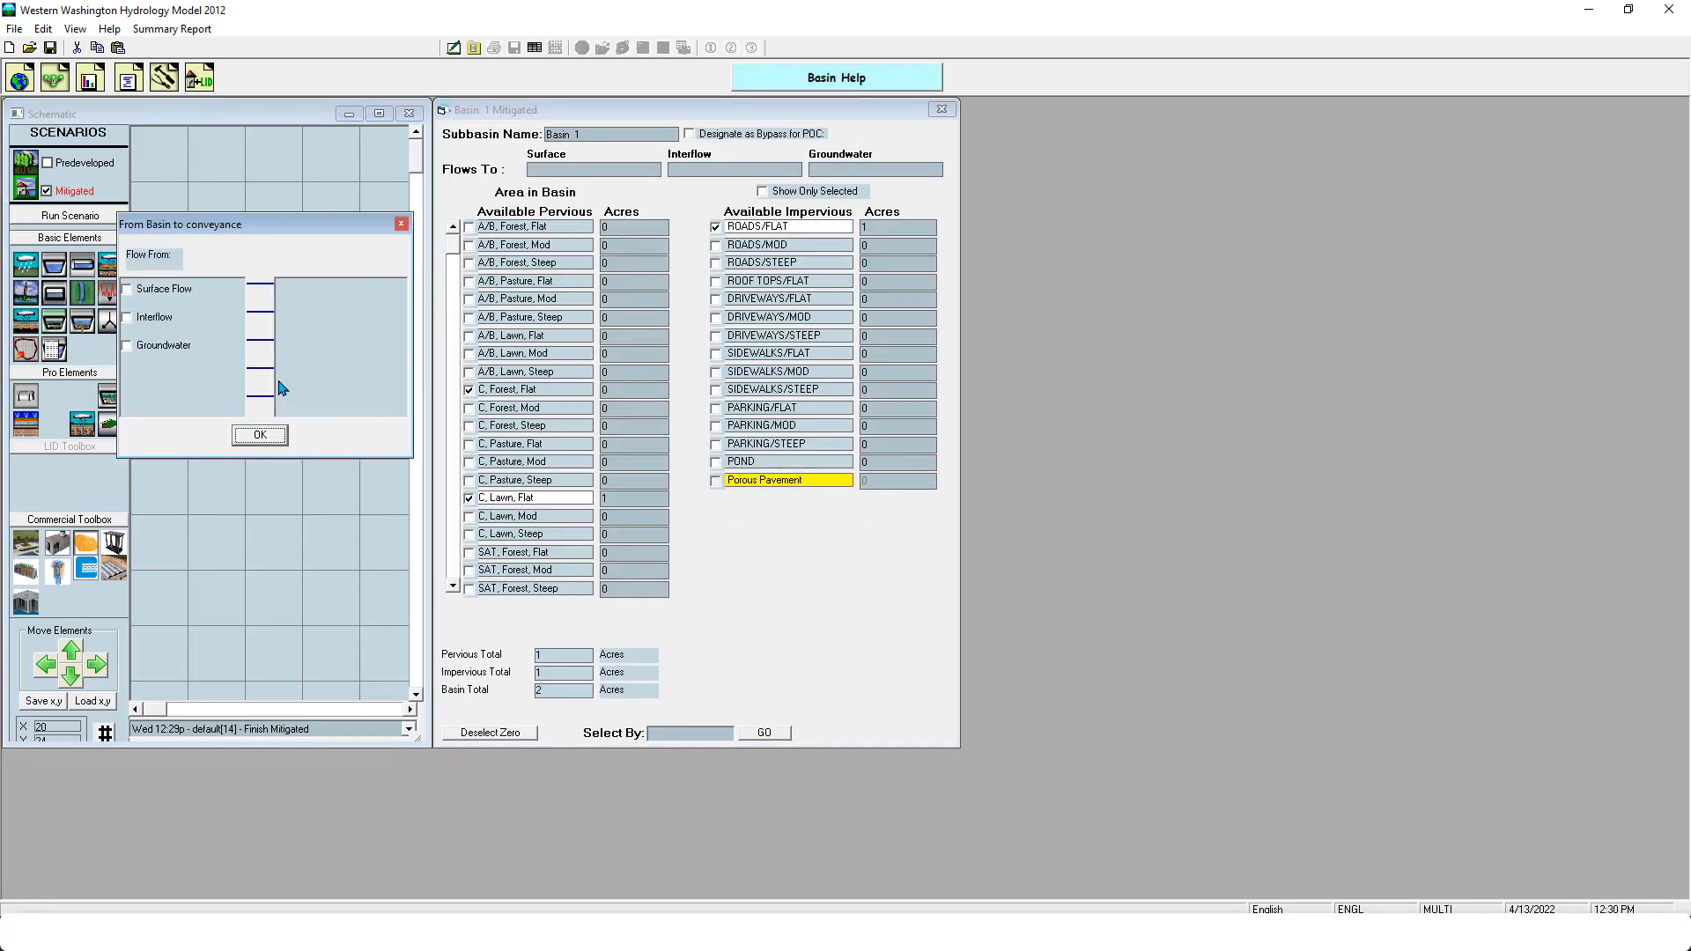
left_click(128, 317)
left_click(259, 435)
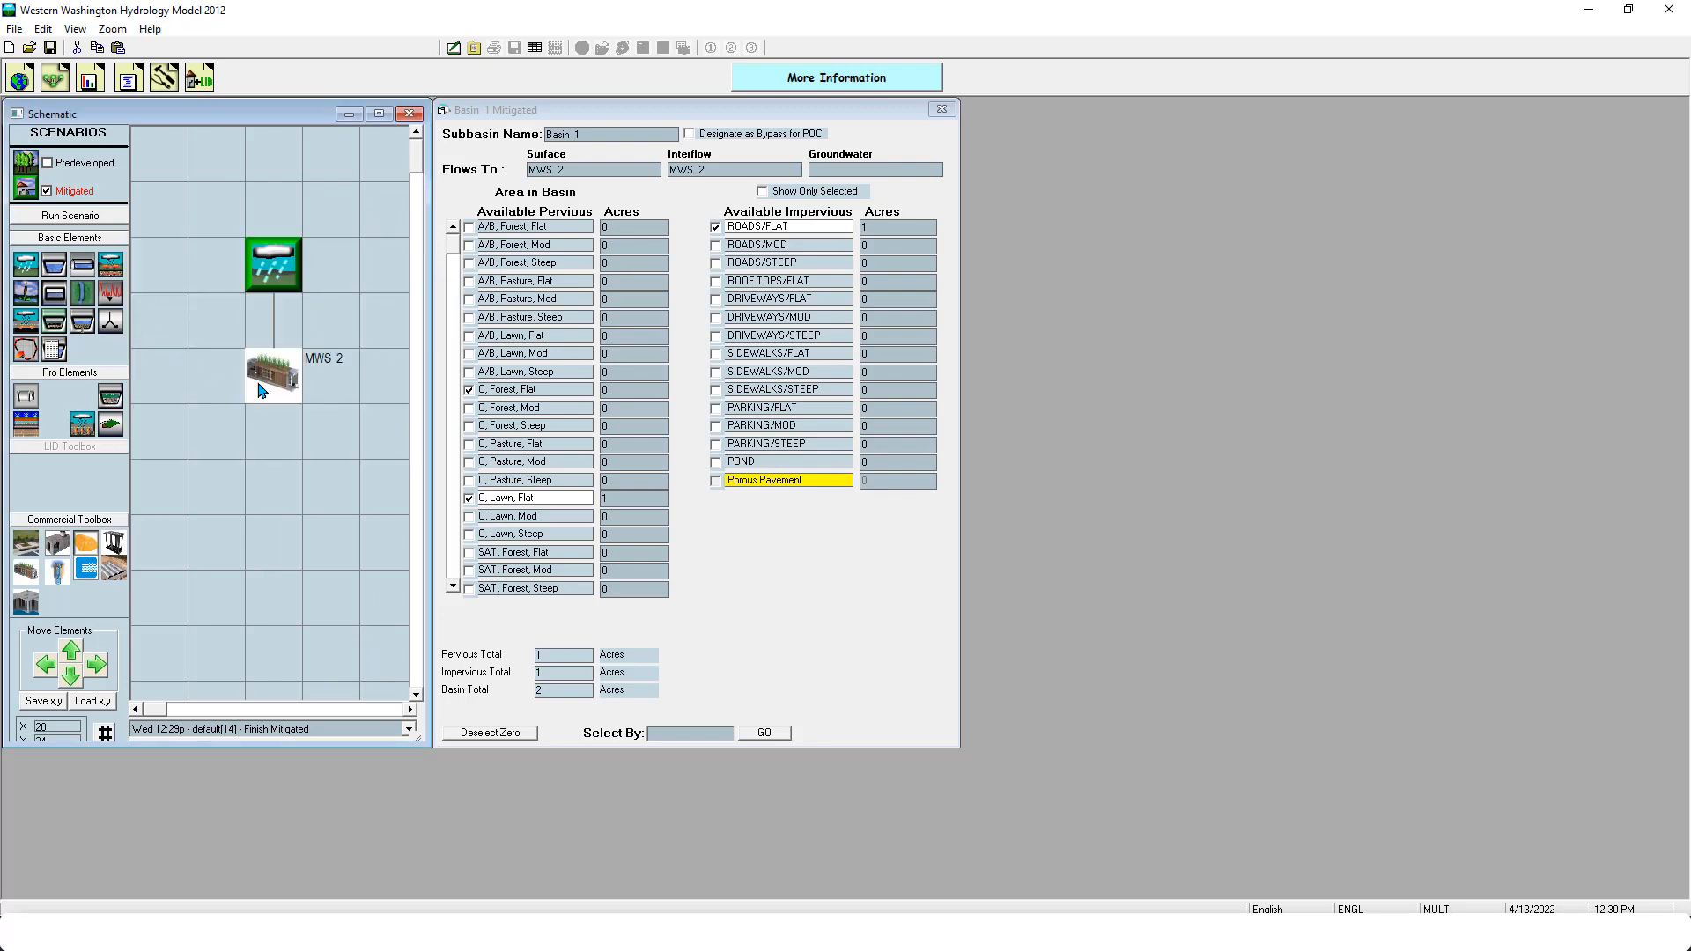
Connect Outlet 1 and Outlet 2 of the MWS element to point of compliance 1
right_click(264, 396)
left_click(291, 421)
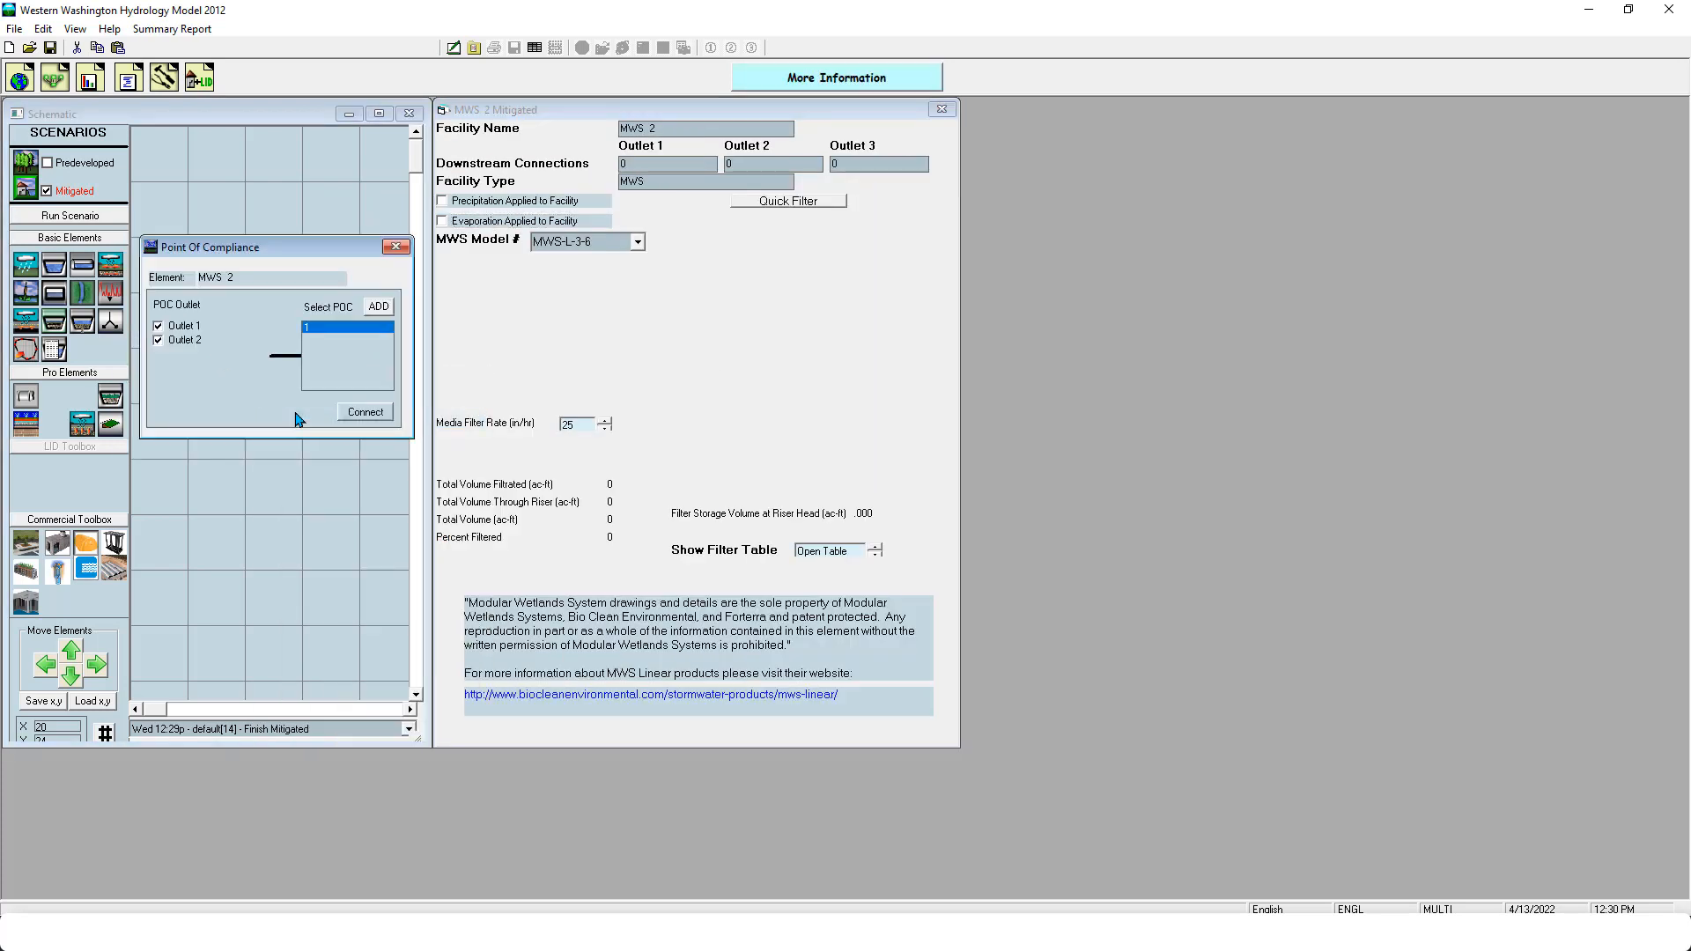
left_click(365, 411)
Look through the MWS model list and set the unit's model to MWS-L-8-24
left_click(638, 242)
left_click(637, 242)
left_click_drag(640, 291, 642, 356)
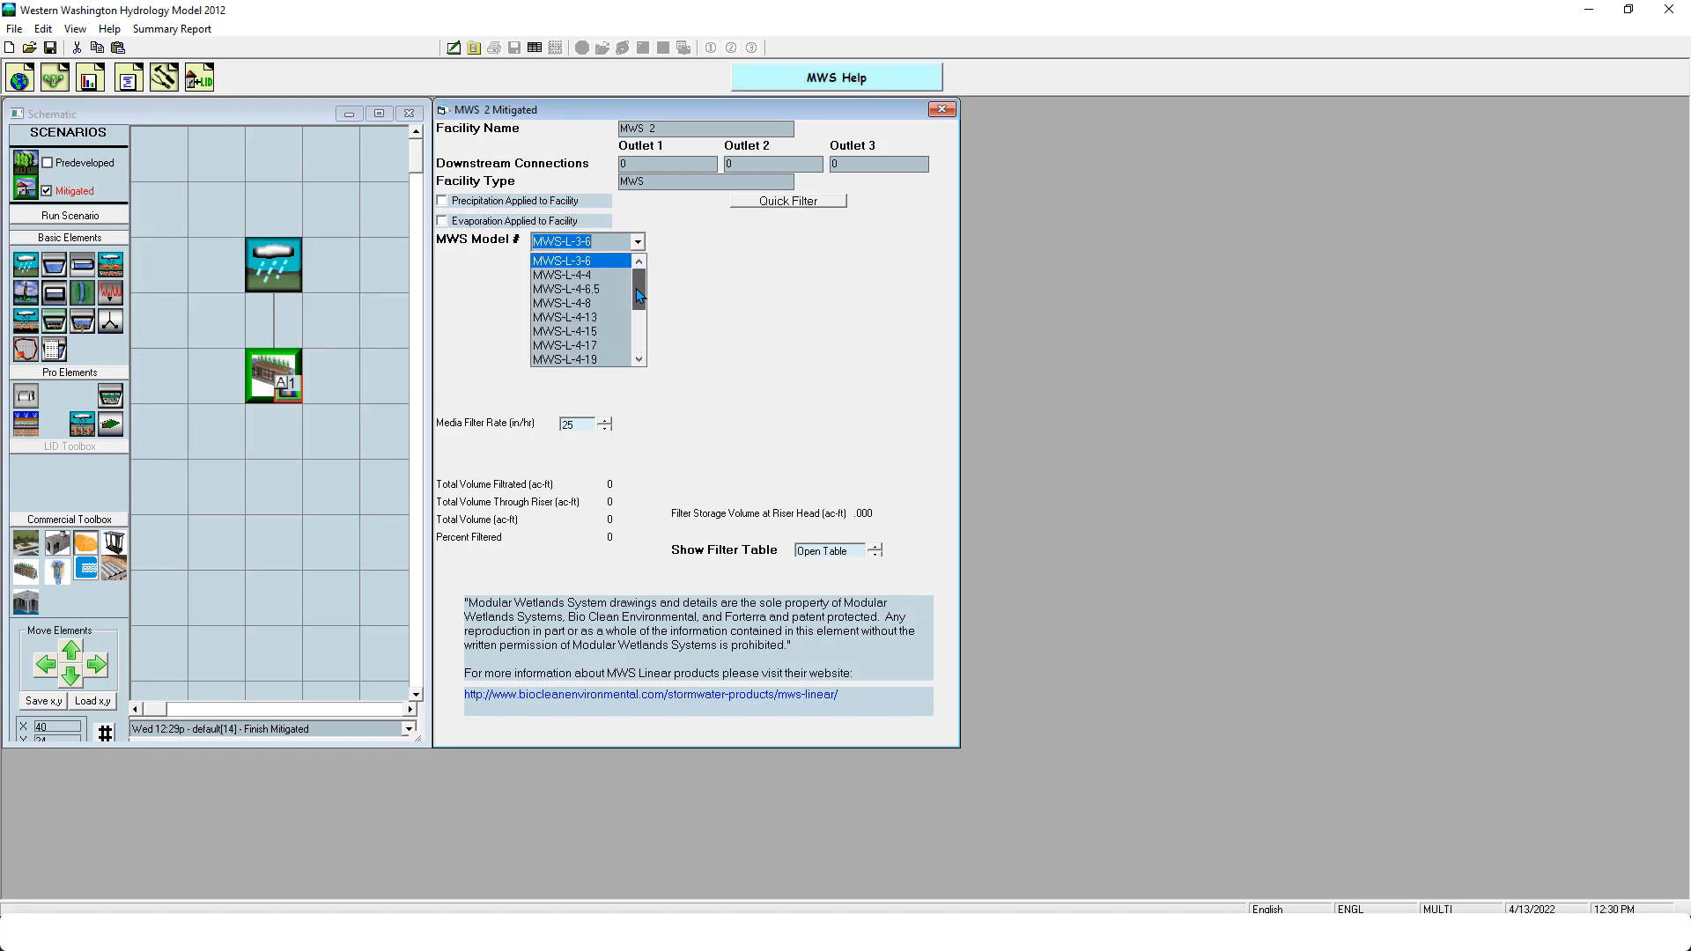
left_click(721, 304)
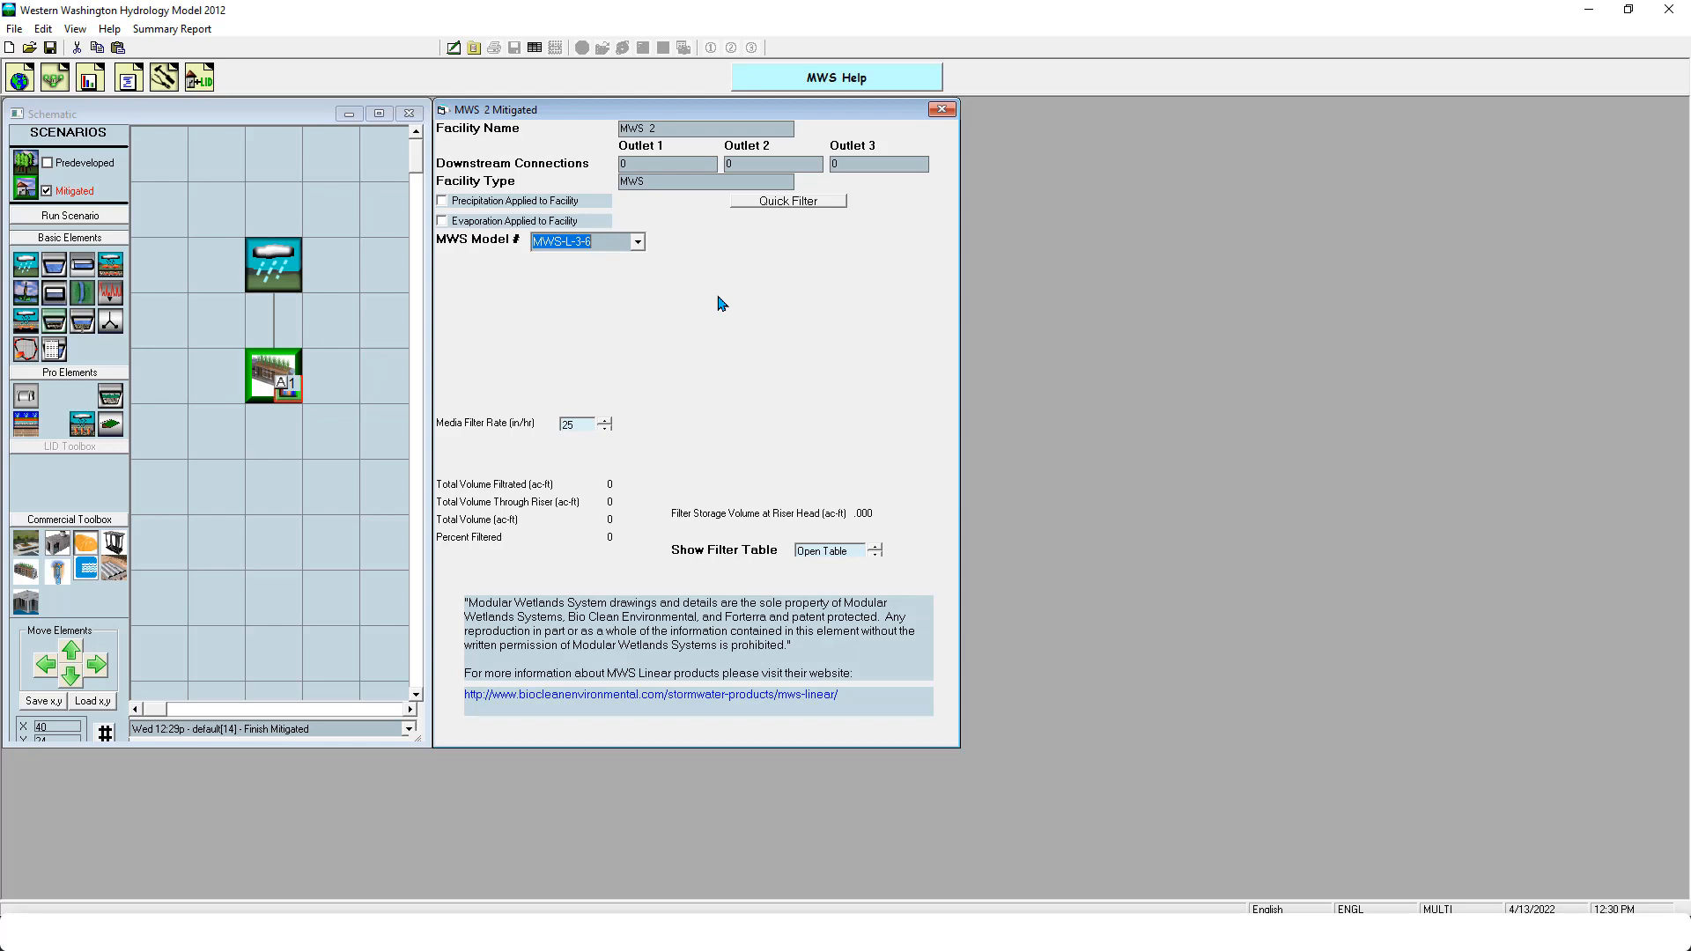
left_click(638, 243)
left_click_drag(640, 291, 643, 353)
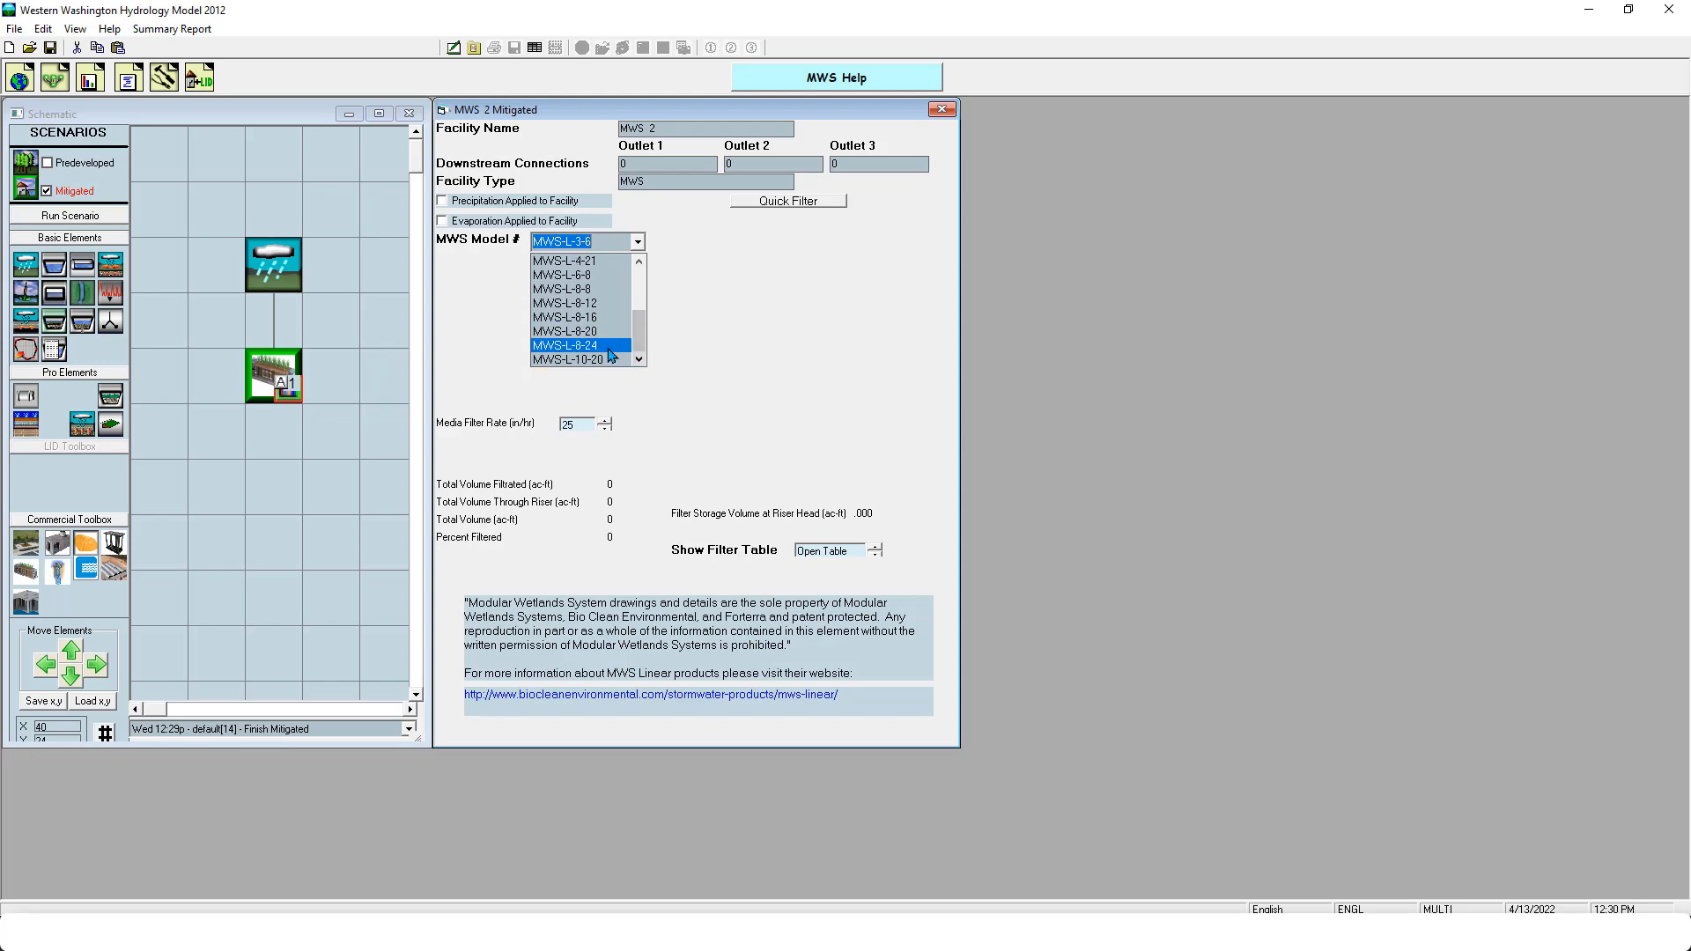
left_click(611, 348)
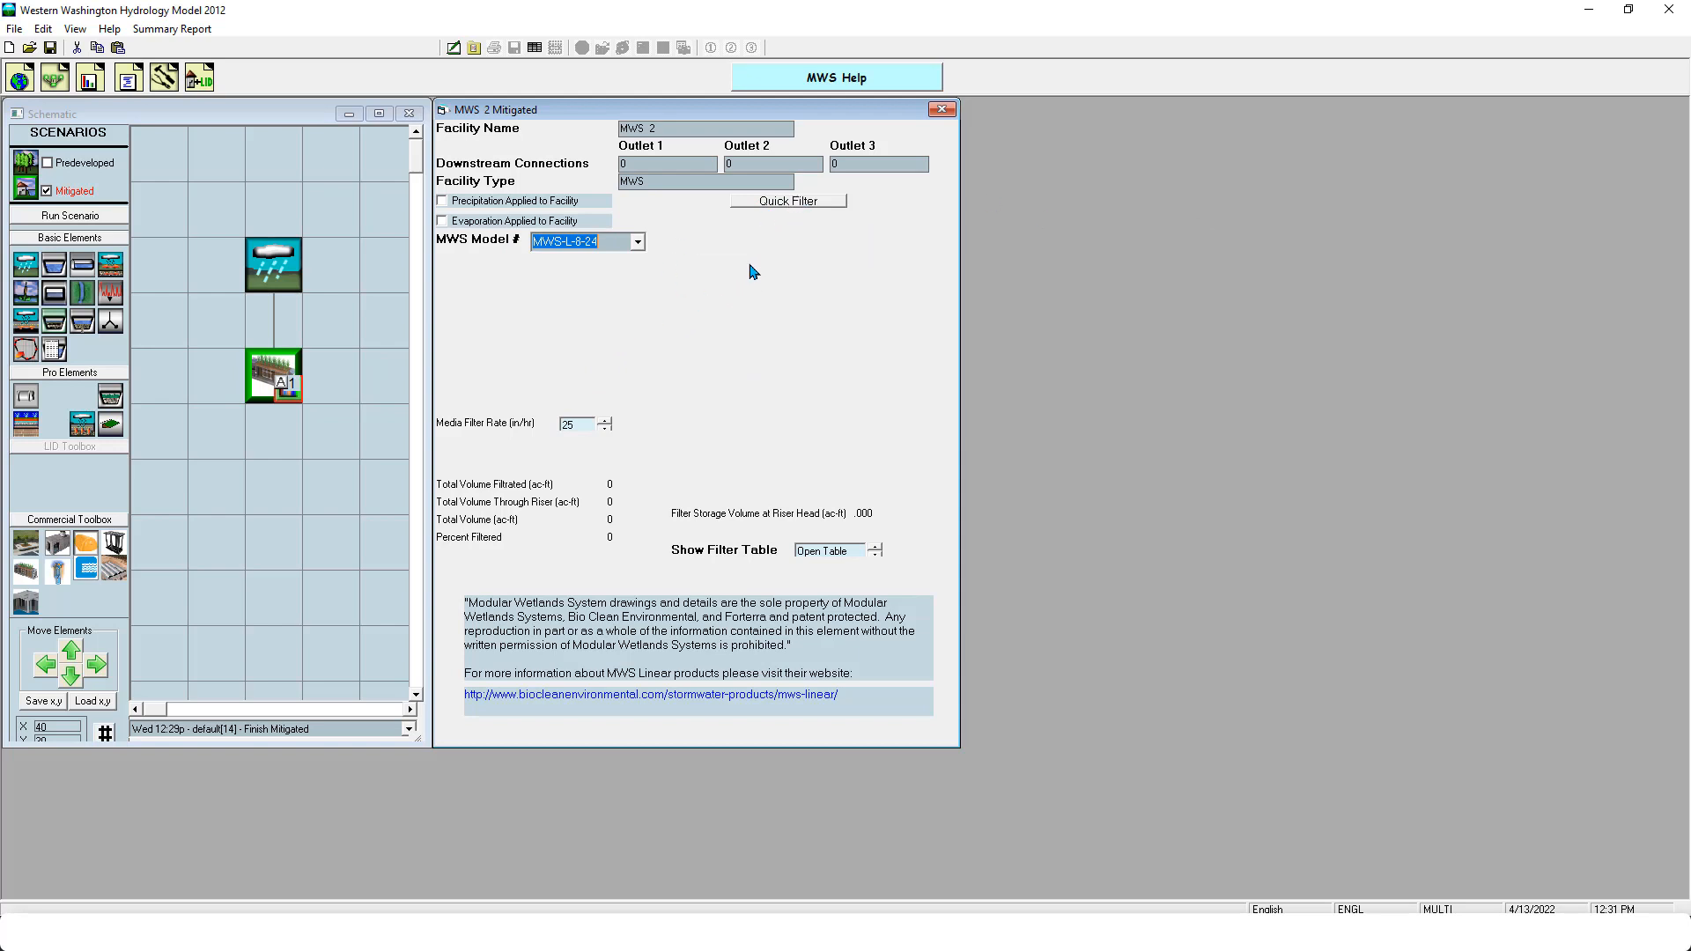
Run the Mitigated scenario with the MWS filter and review its POC 1 flow duration analysis
left_click(107, 218)
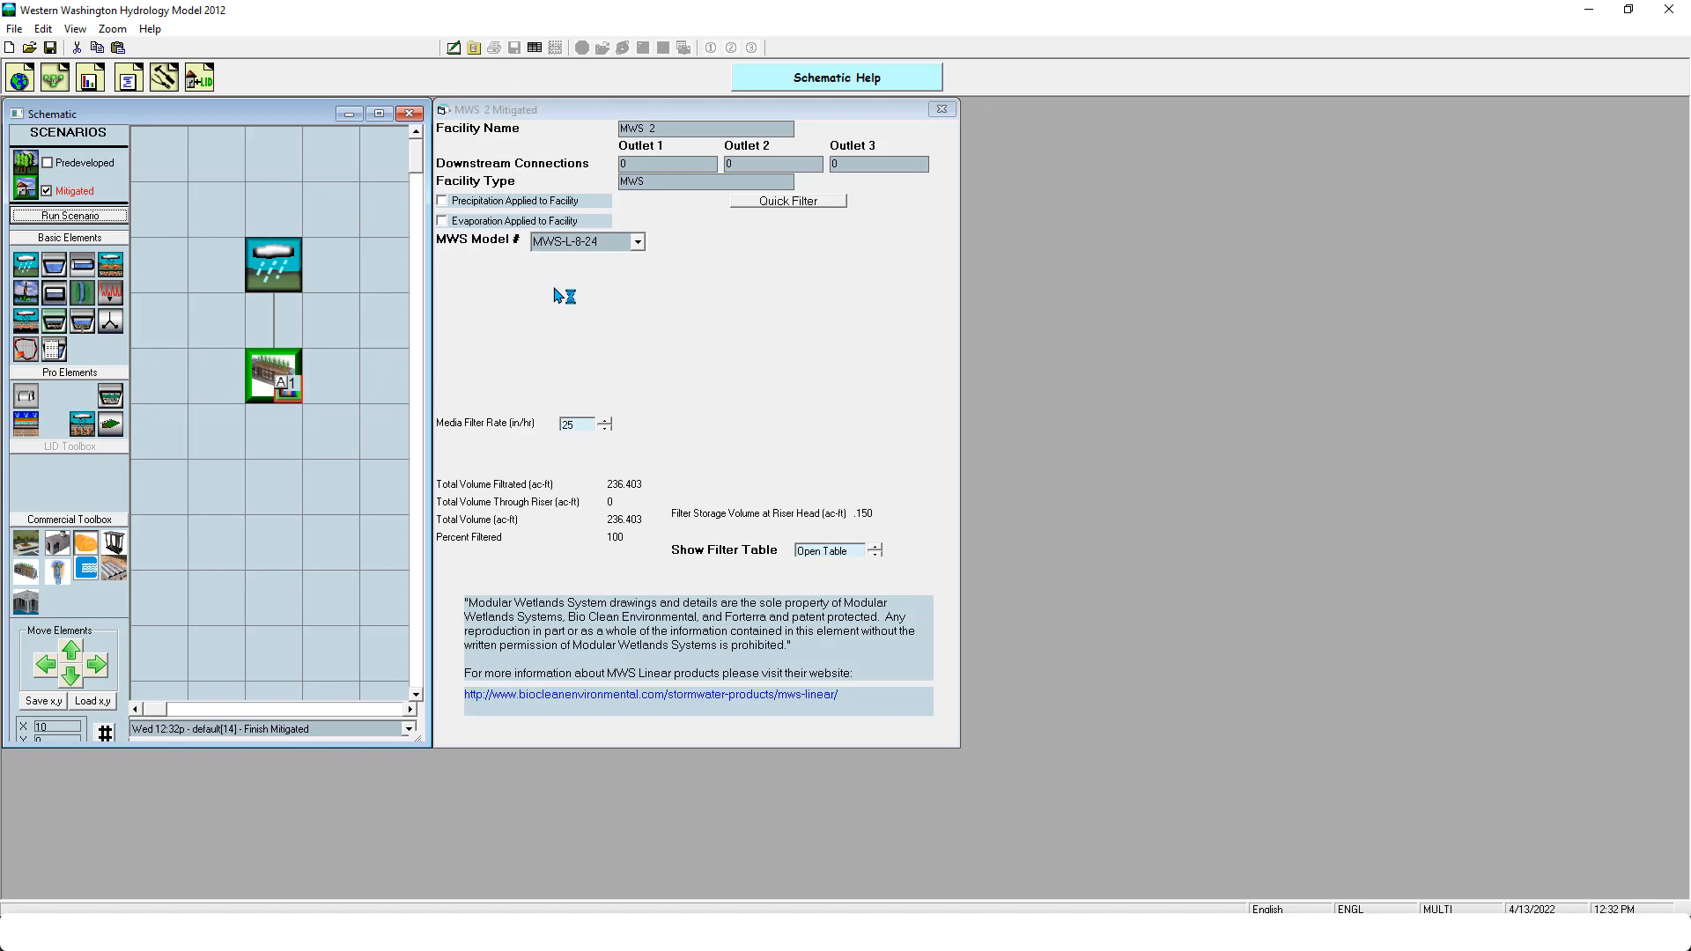
left_click(89, 81)
left_click(265, 584)
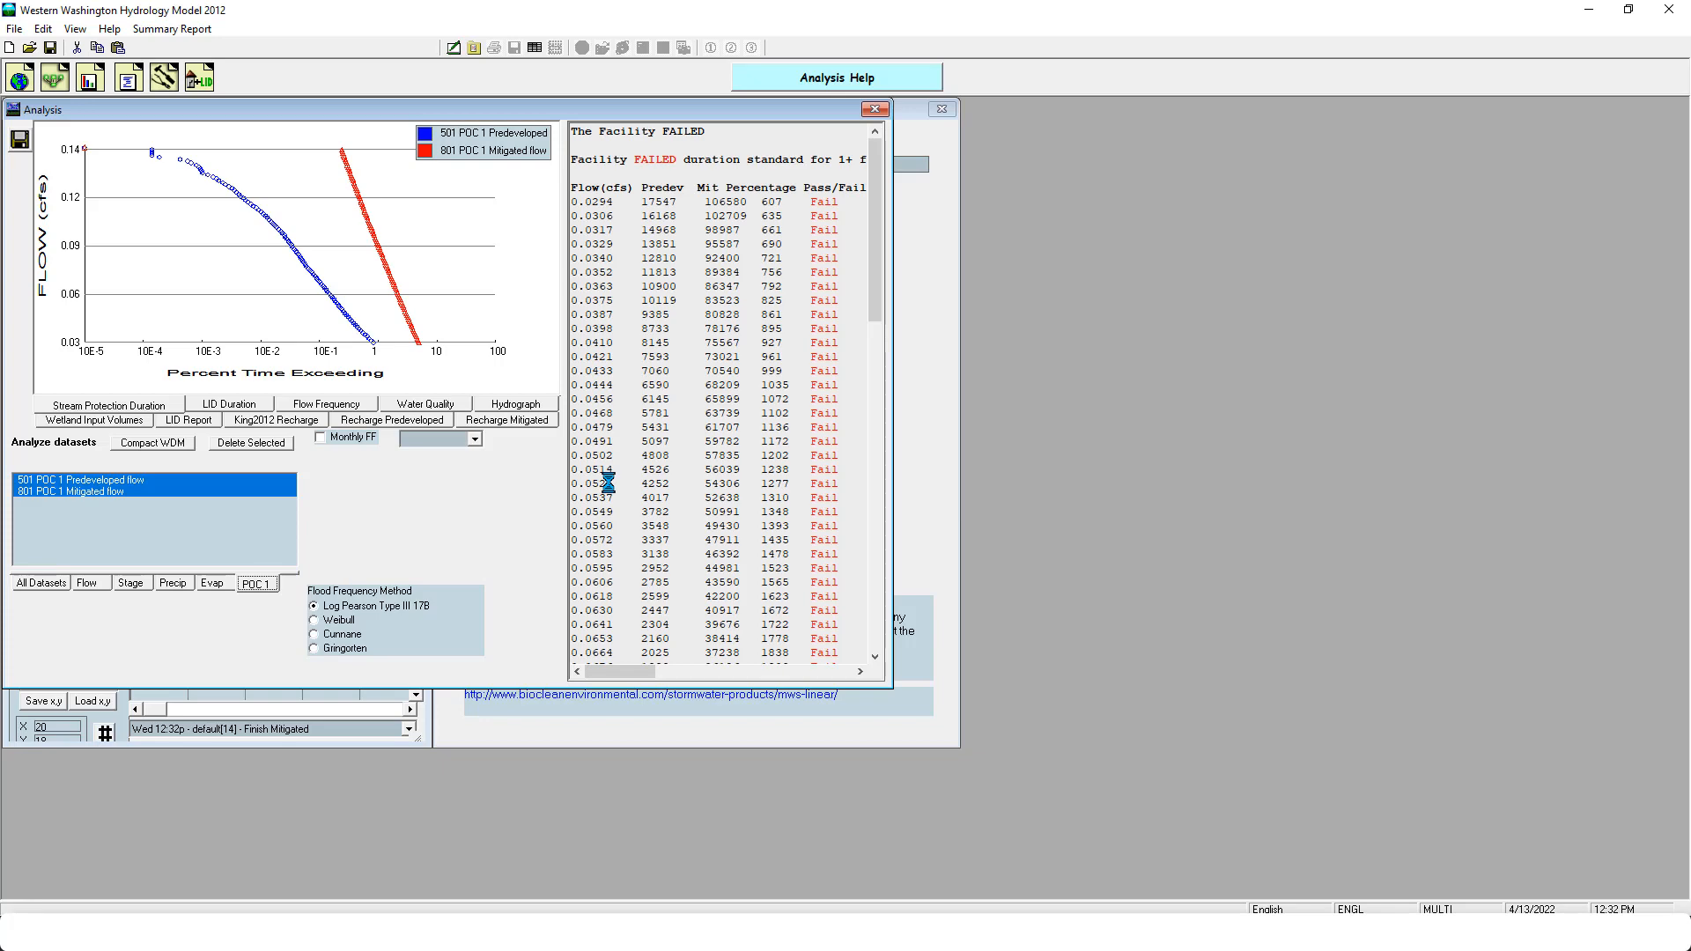
left_click_drag(875, 299, 796, 158)
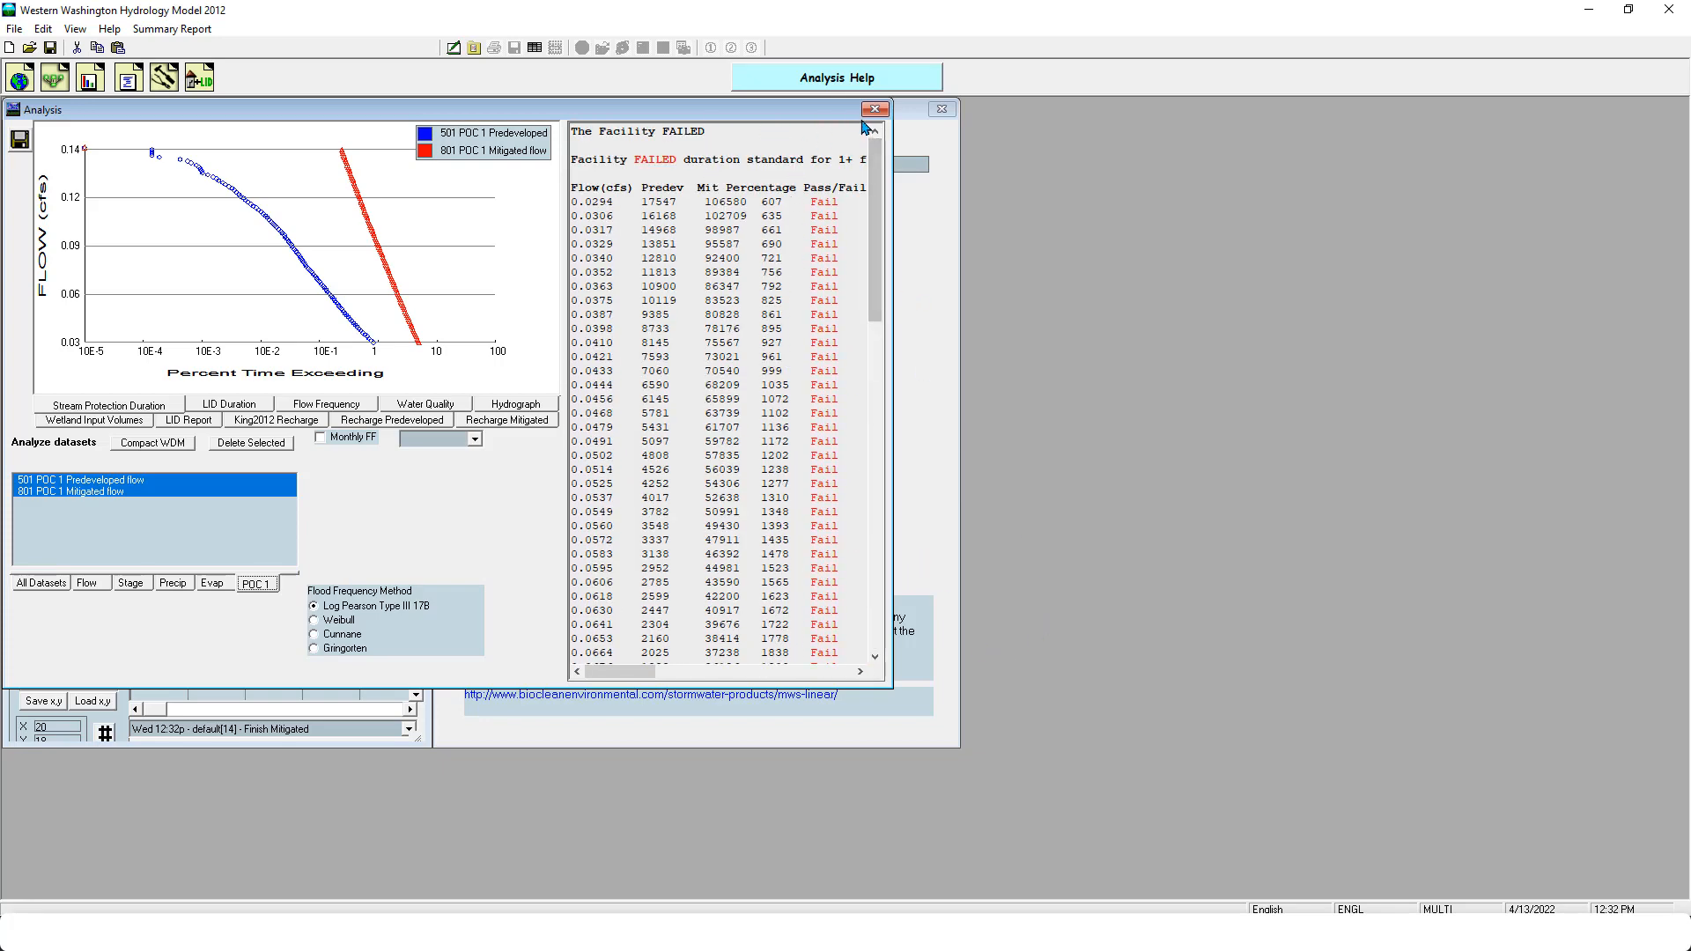
left_click(878, 108)
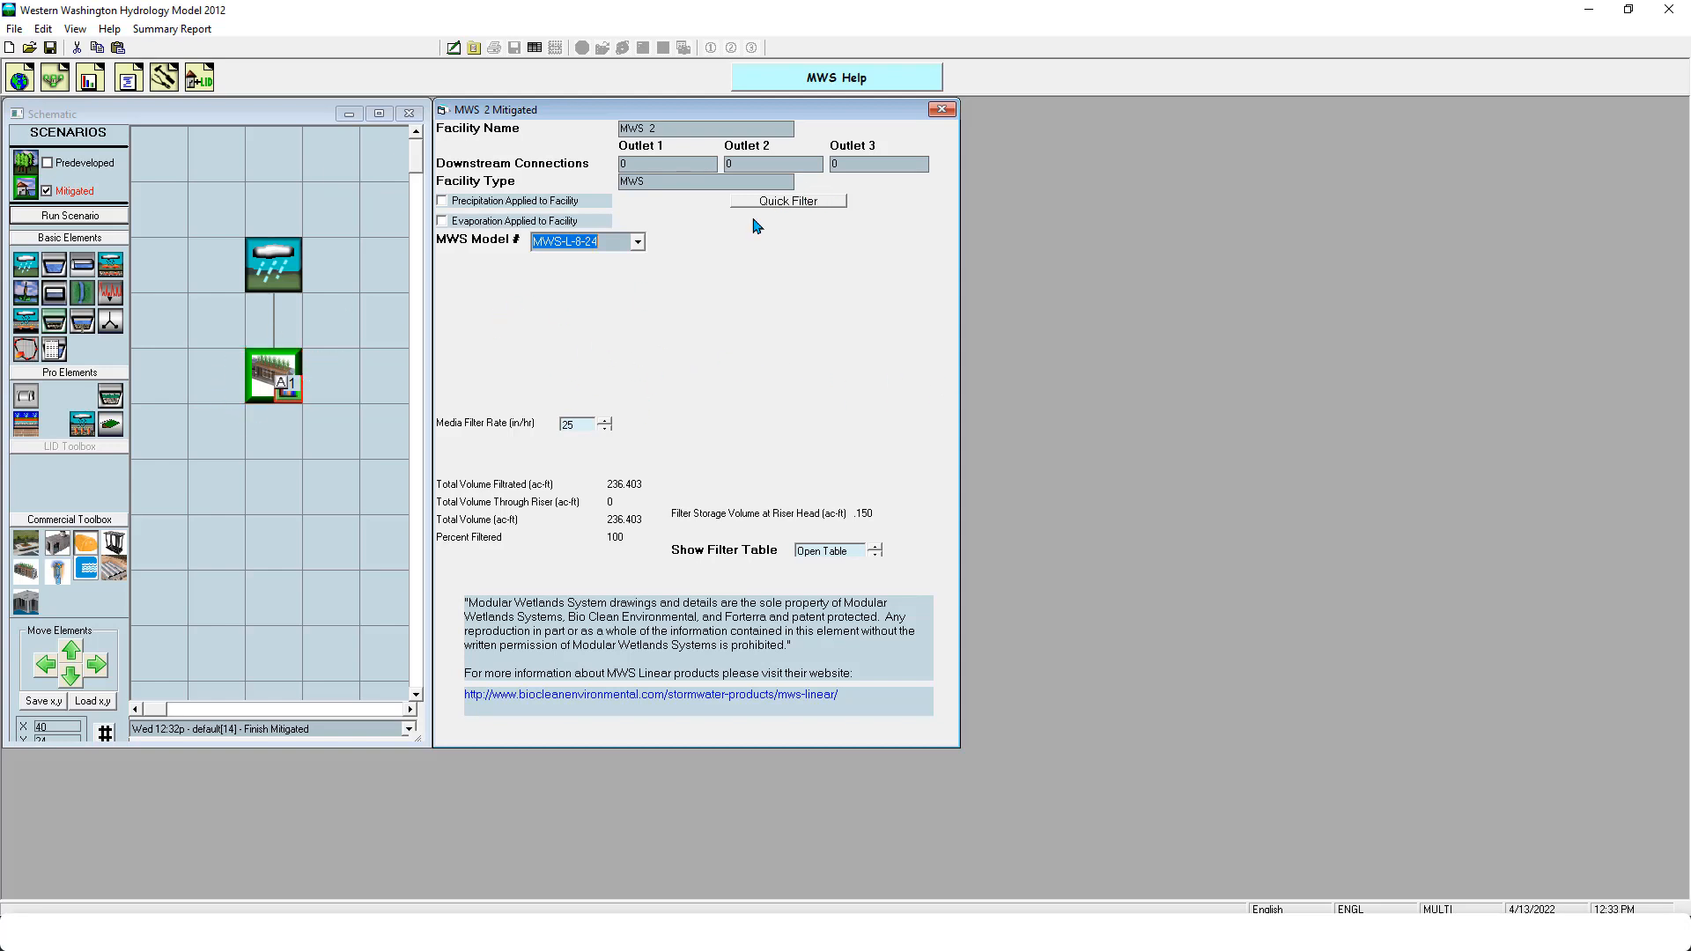
Delete the MWS element and place a MaxWell dry well element in the same cell below the basin
right_click(275, 377)
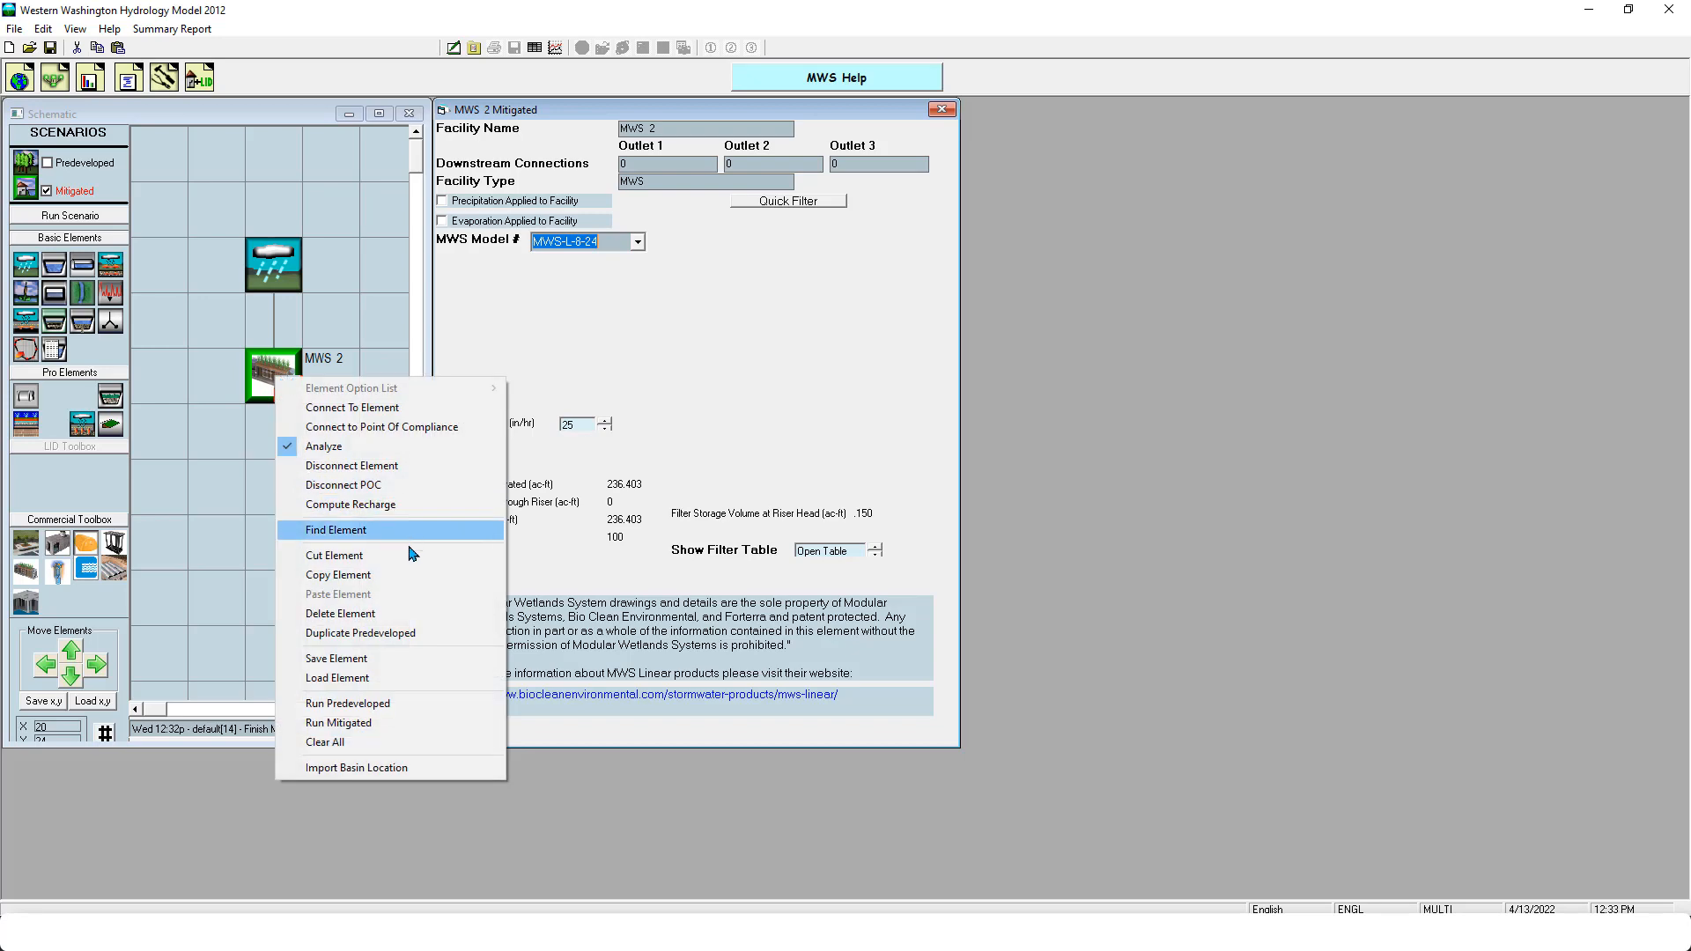
left_click(396, 614)
left_click_drag(86, 568, 273, 376)
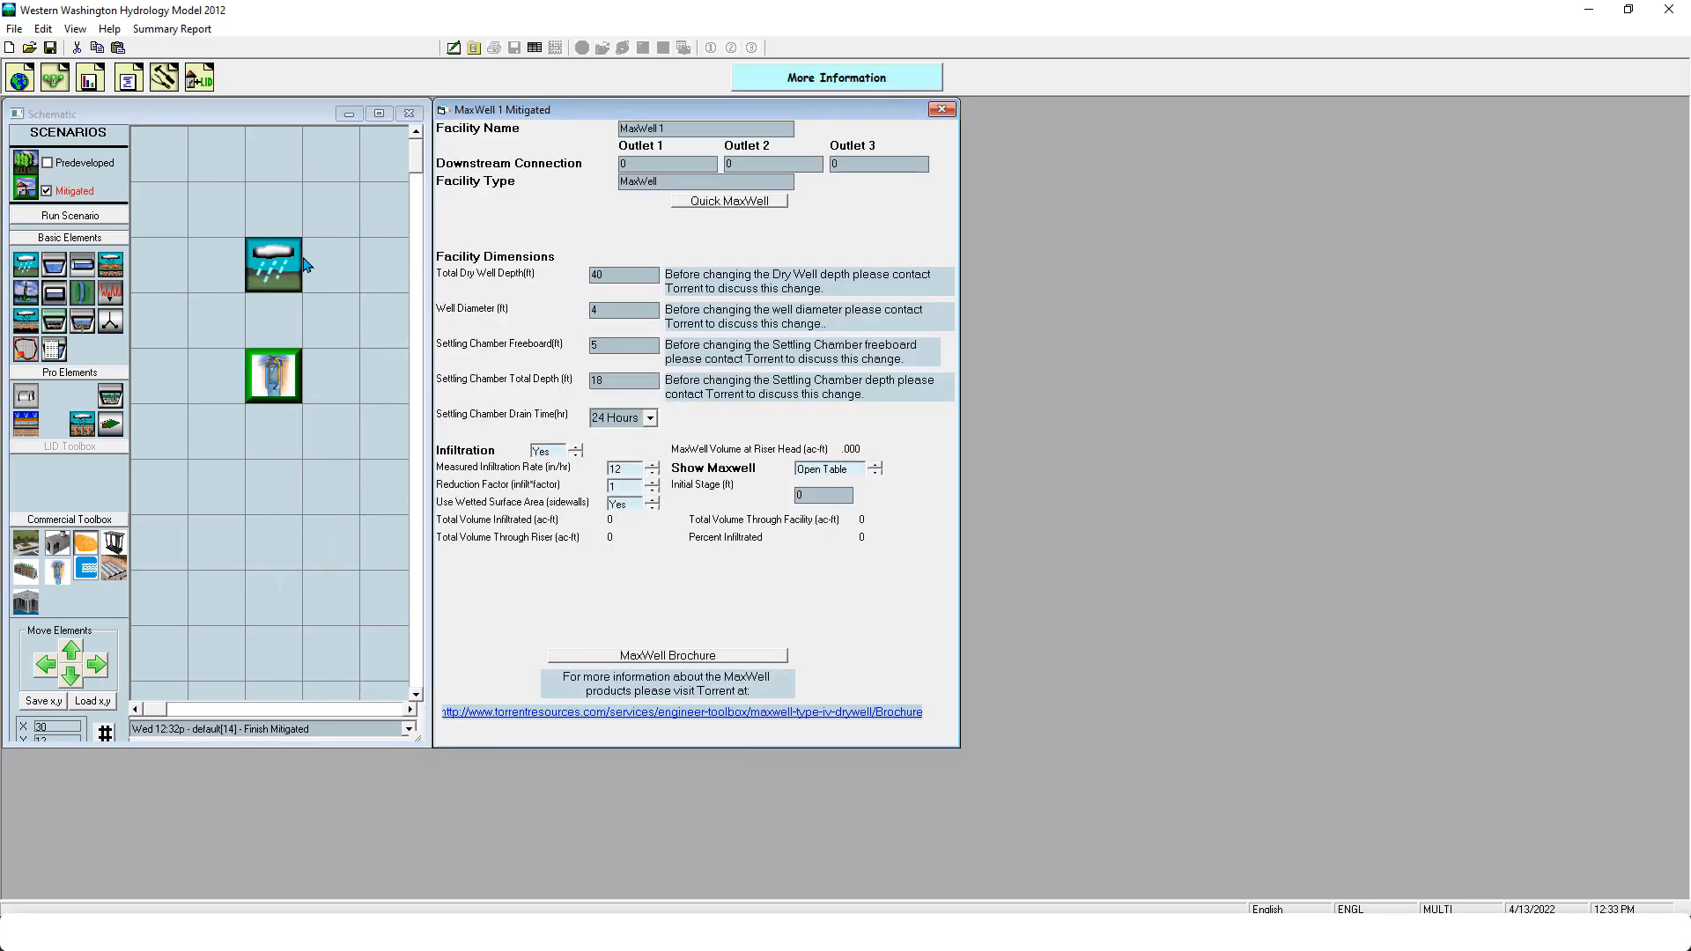
Connect the basin's surface flow and interflow to the MaxWell element, and open the dry well's settings
right_click(282, 269)
left_click(378, 291)
left_click(270, 387)
left_click(269, 432)
left_click(286, 405)
left_click(371, 550)
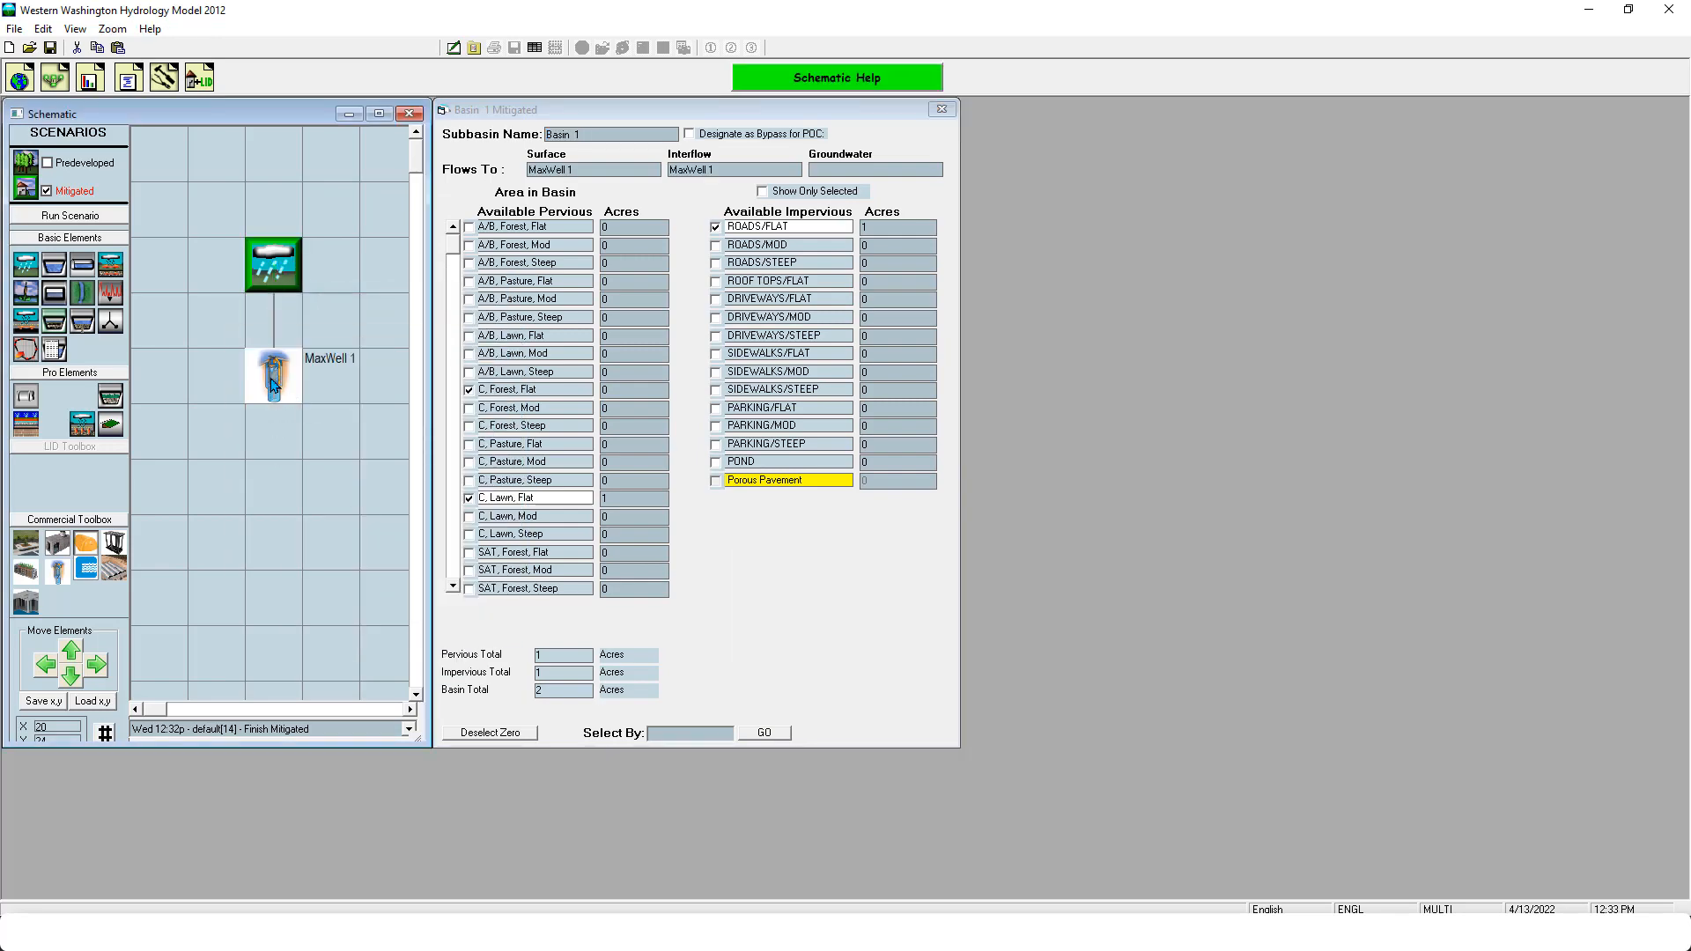
left_click(275, 385)
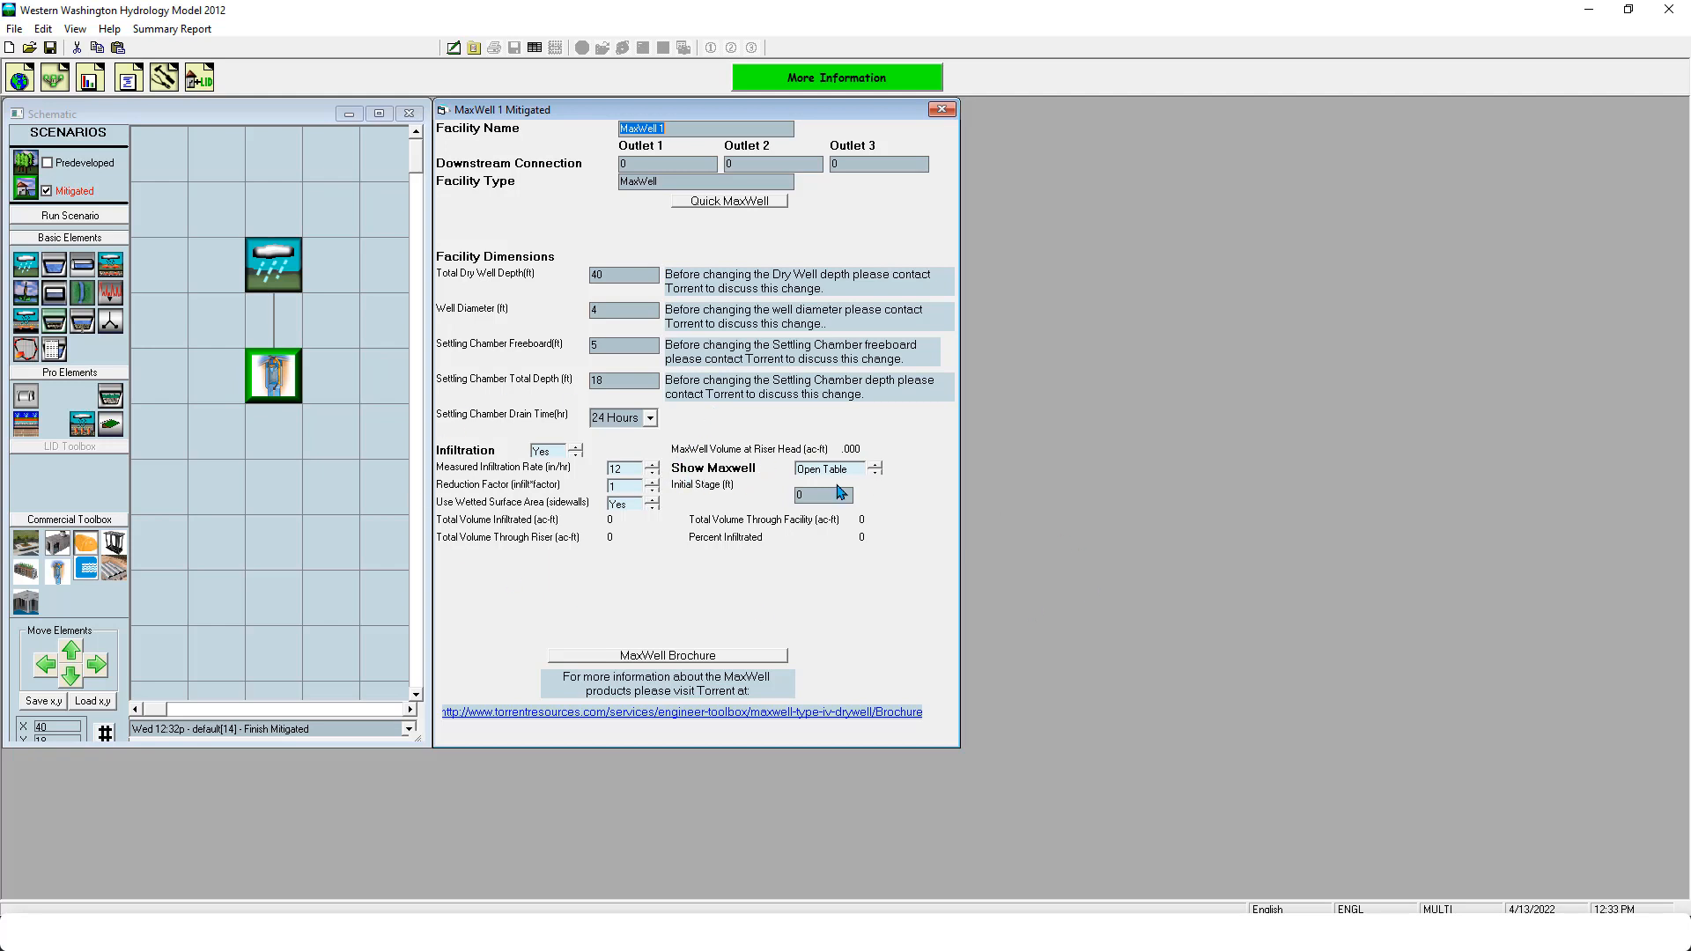
Delete the MaxWell element and place a Cultec element in the same cell below the basin
right_click(276, 392)
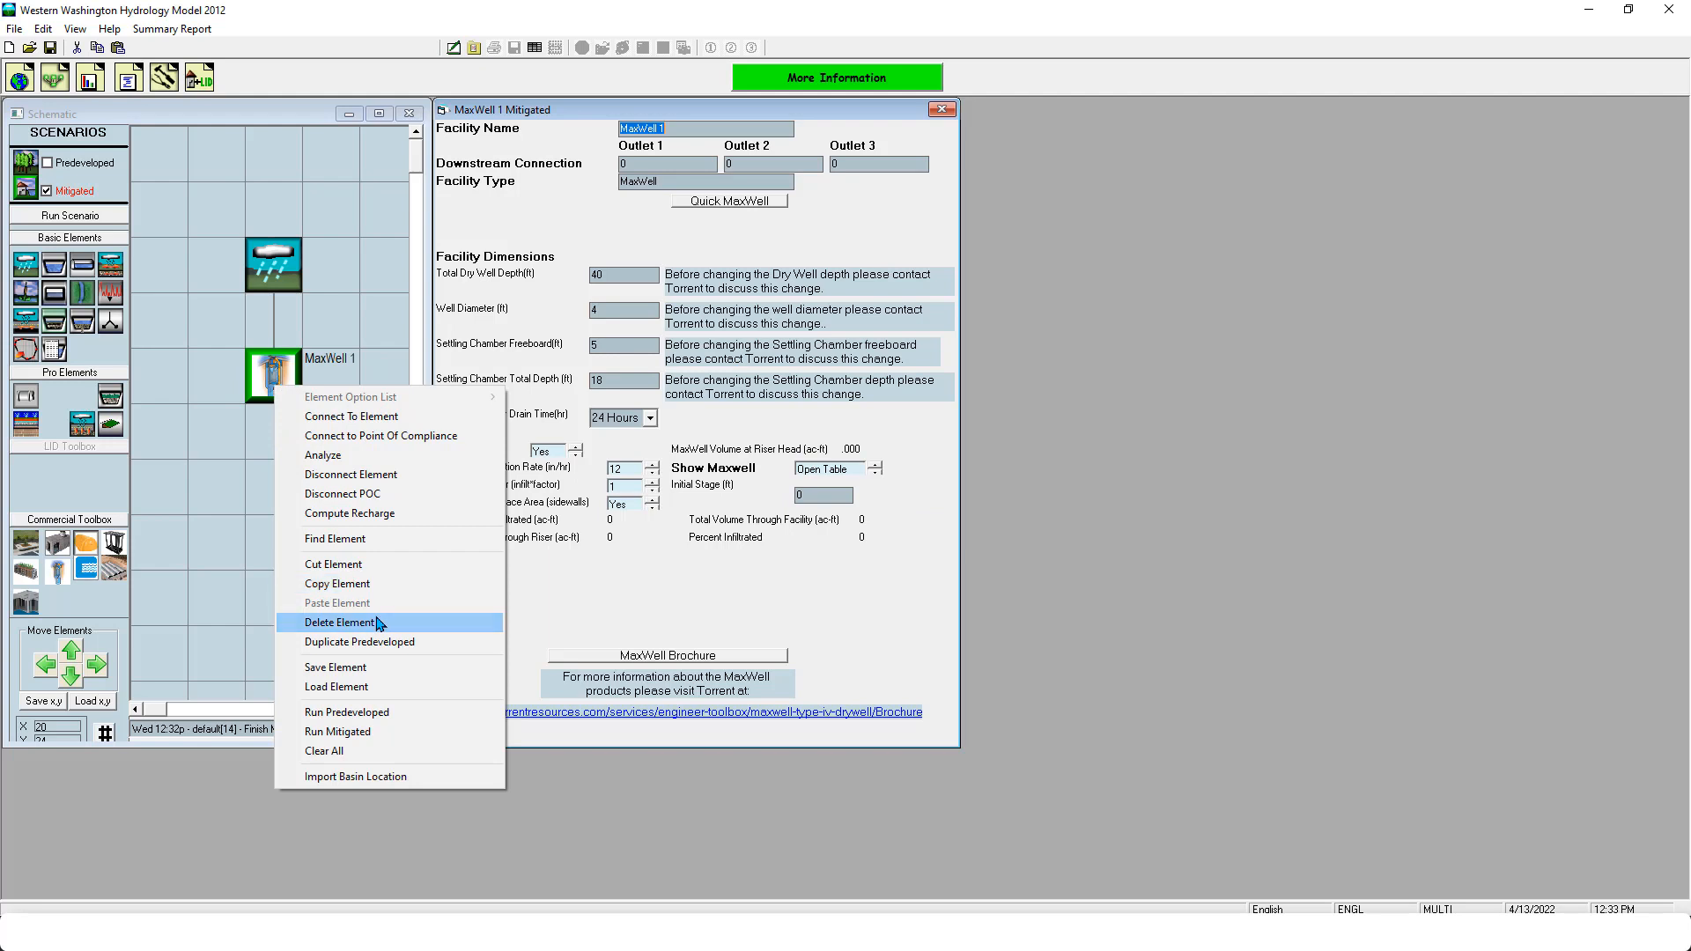
left_click(374, 623)
left_click_drag(98, 576, 273, 379)
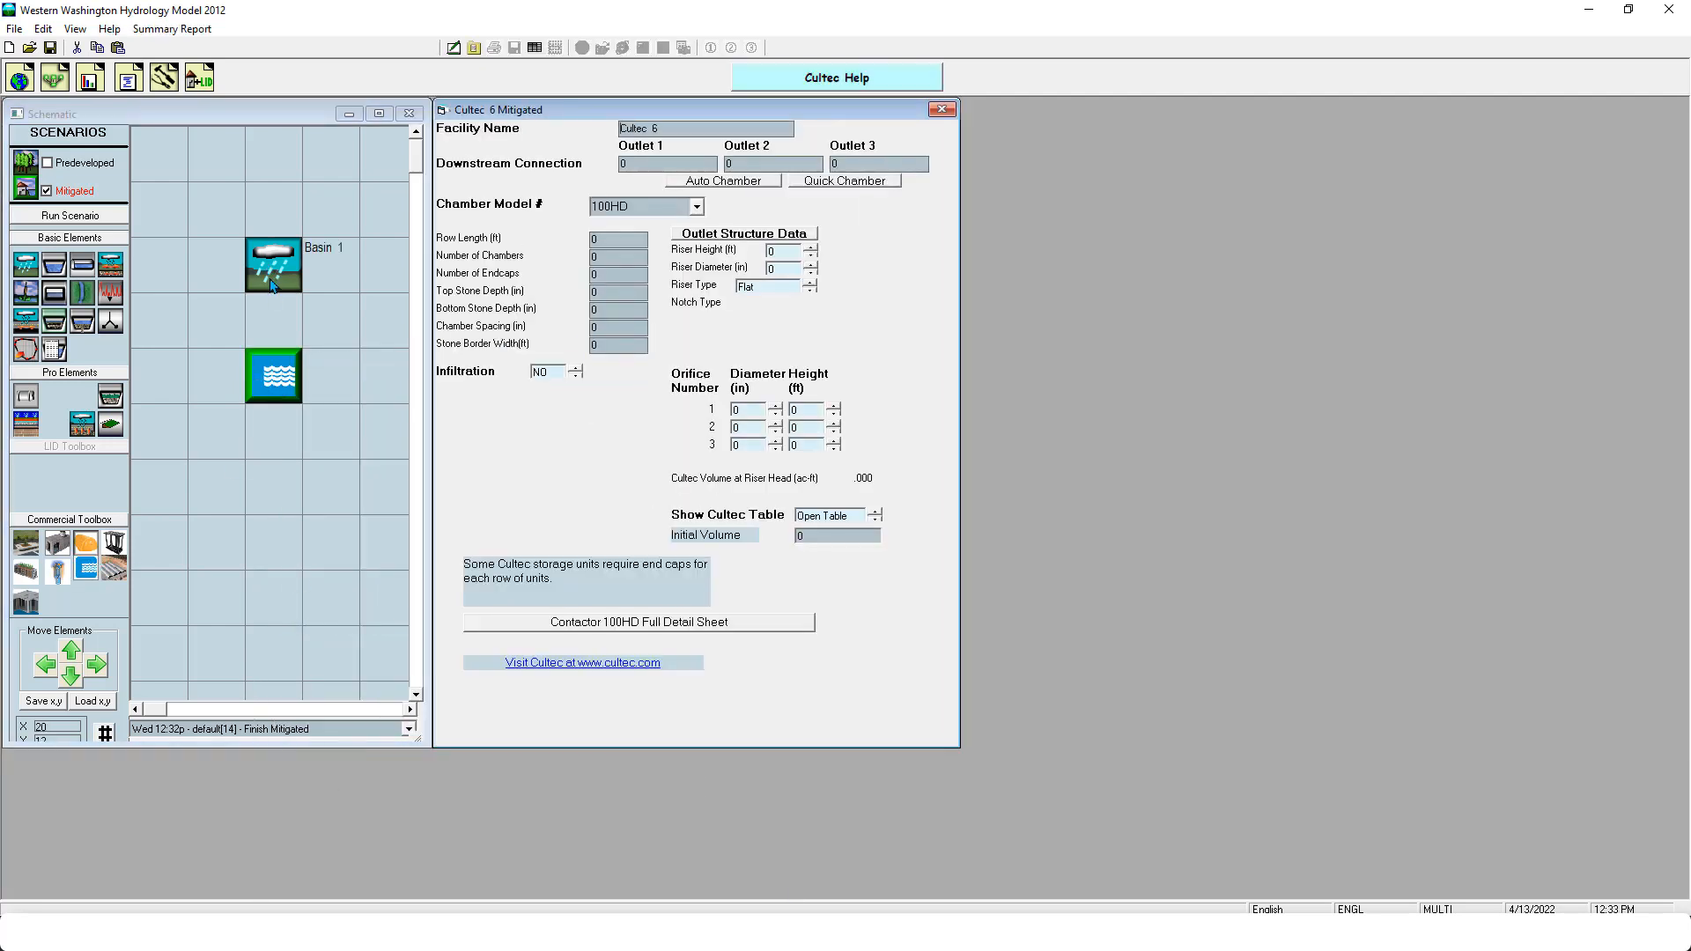
Look through the Cultec chamber models, keep 100HD, and fill in the dimensions with Quick Chamber
left_click(697, 206)
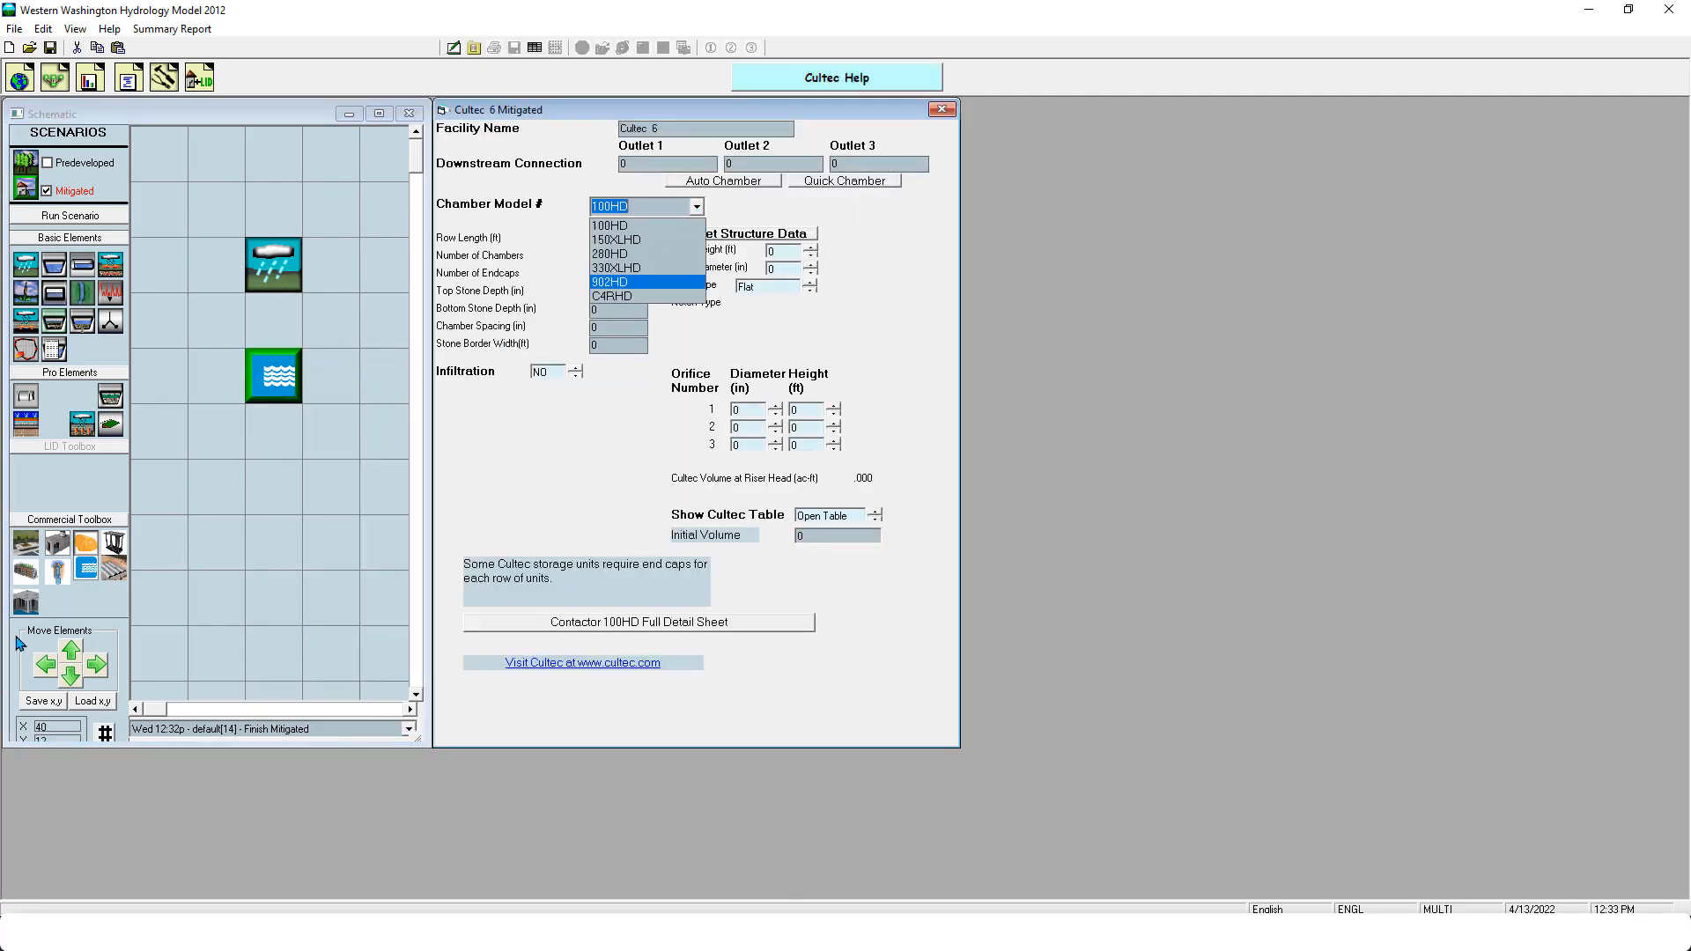
left_click(774, 207)
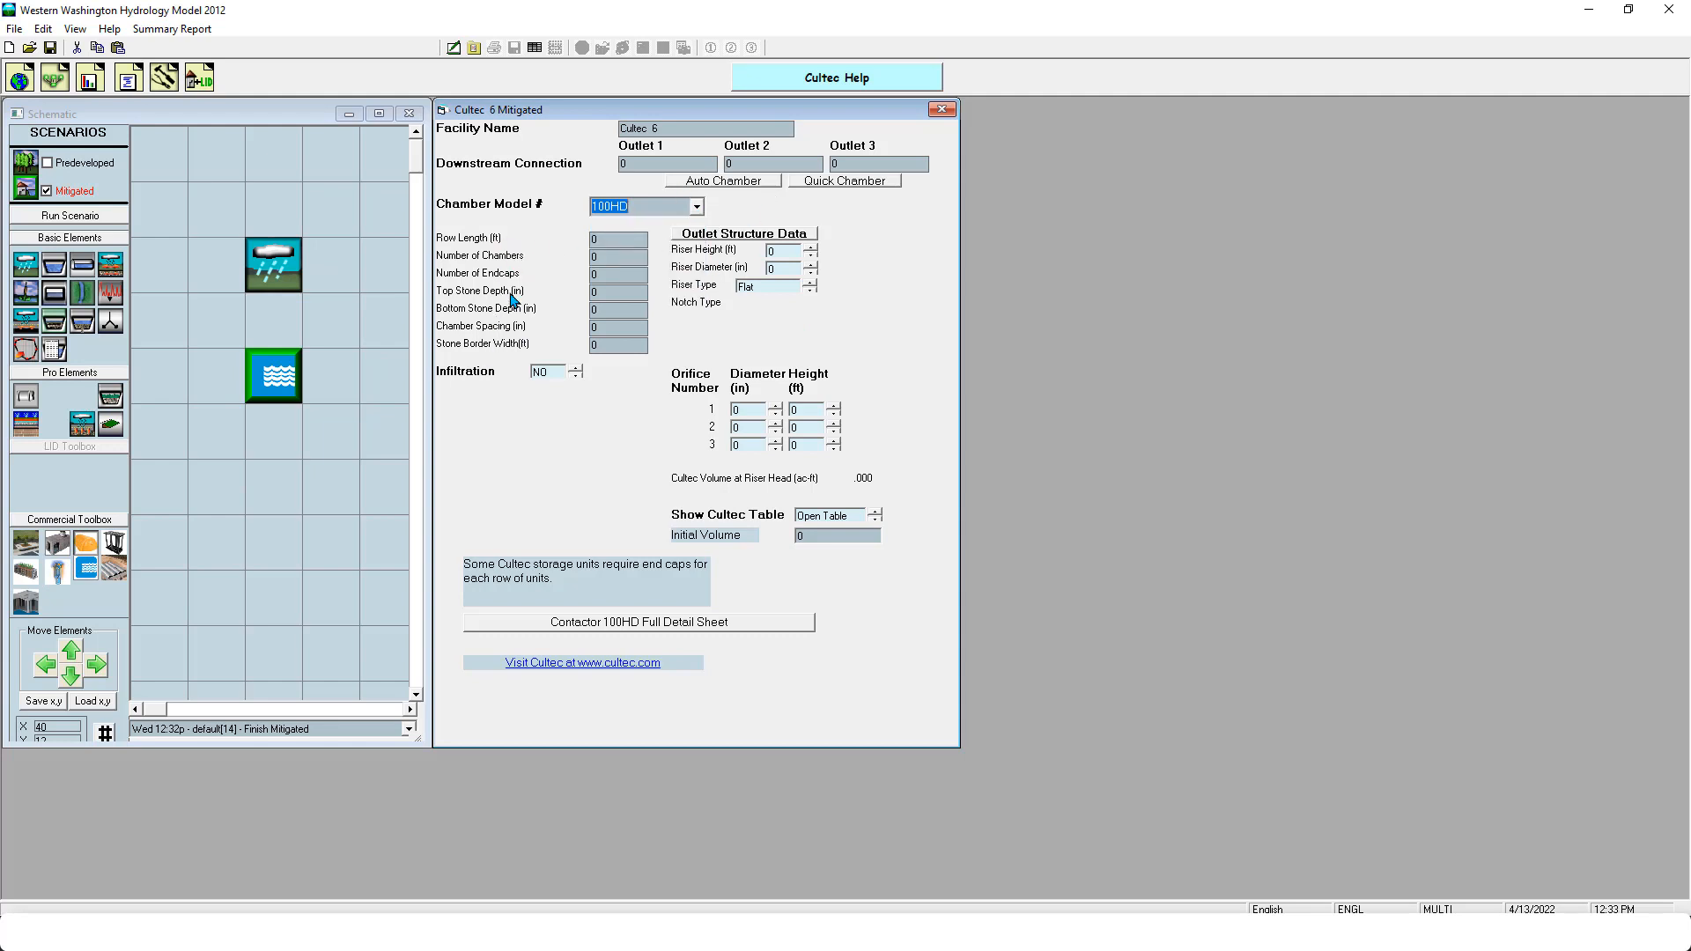
left_click(852, 181)
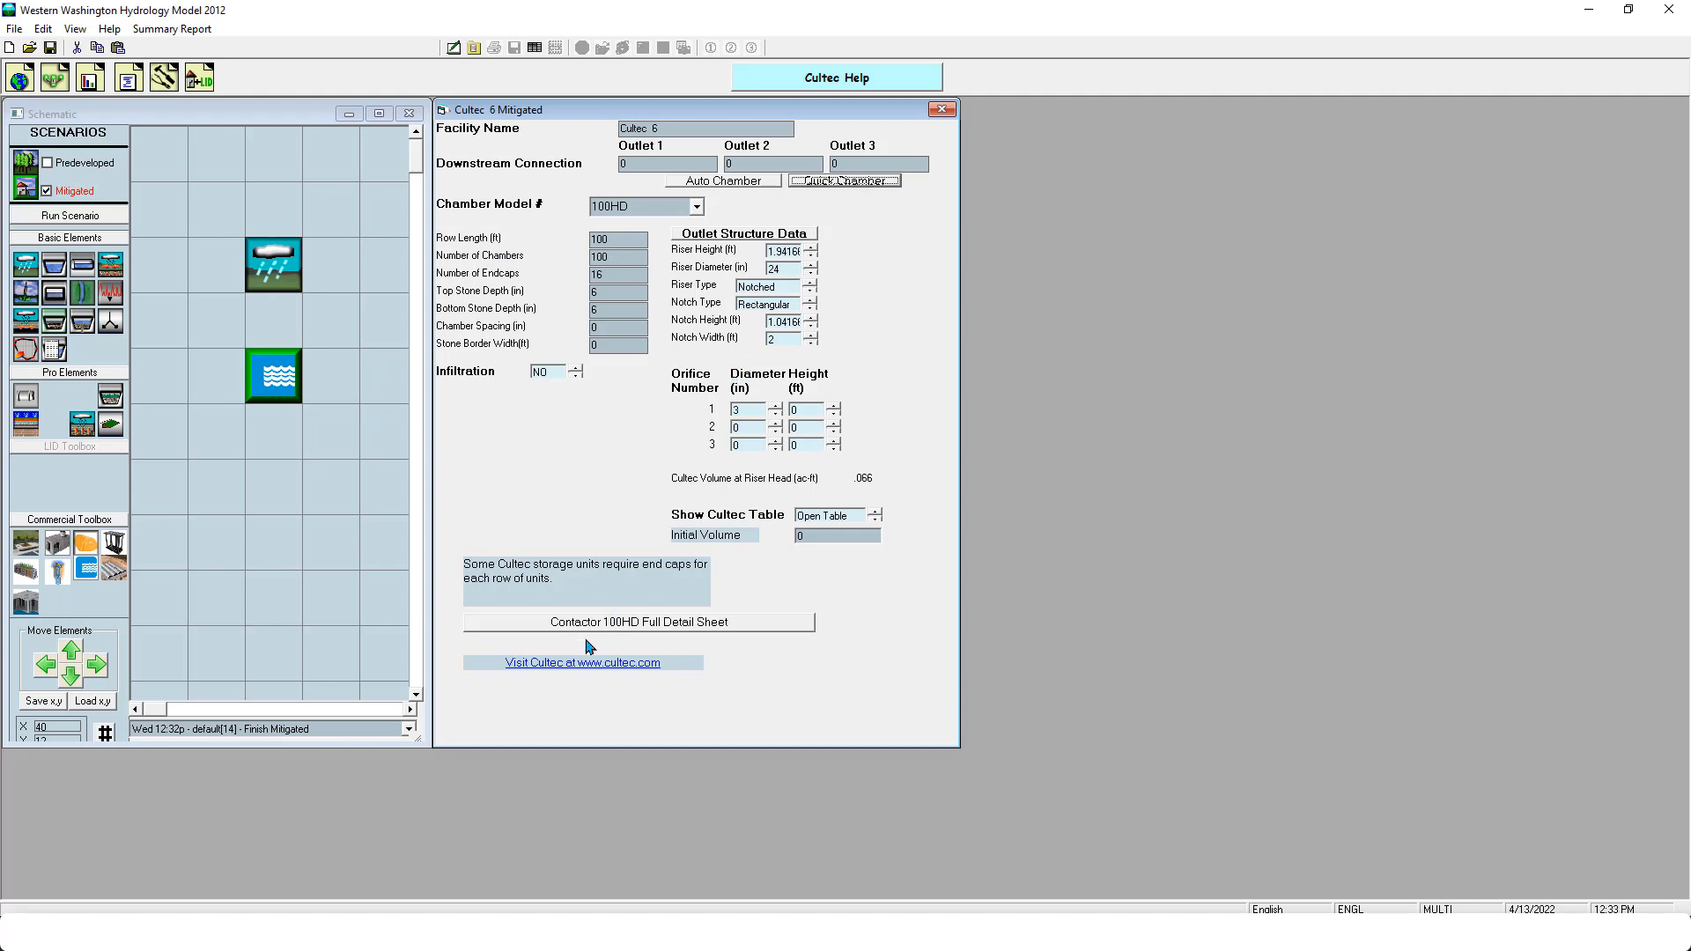
Delete the Cultec element and place a Contech CMP element in the same cell below the basin
right_click(280, 379)
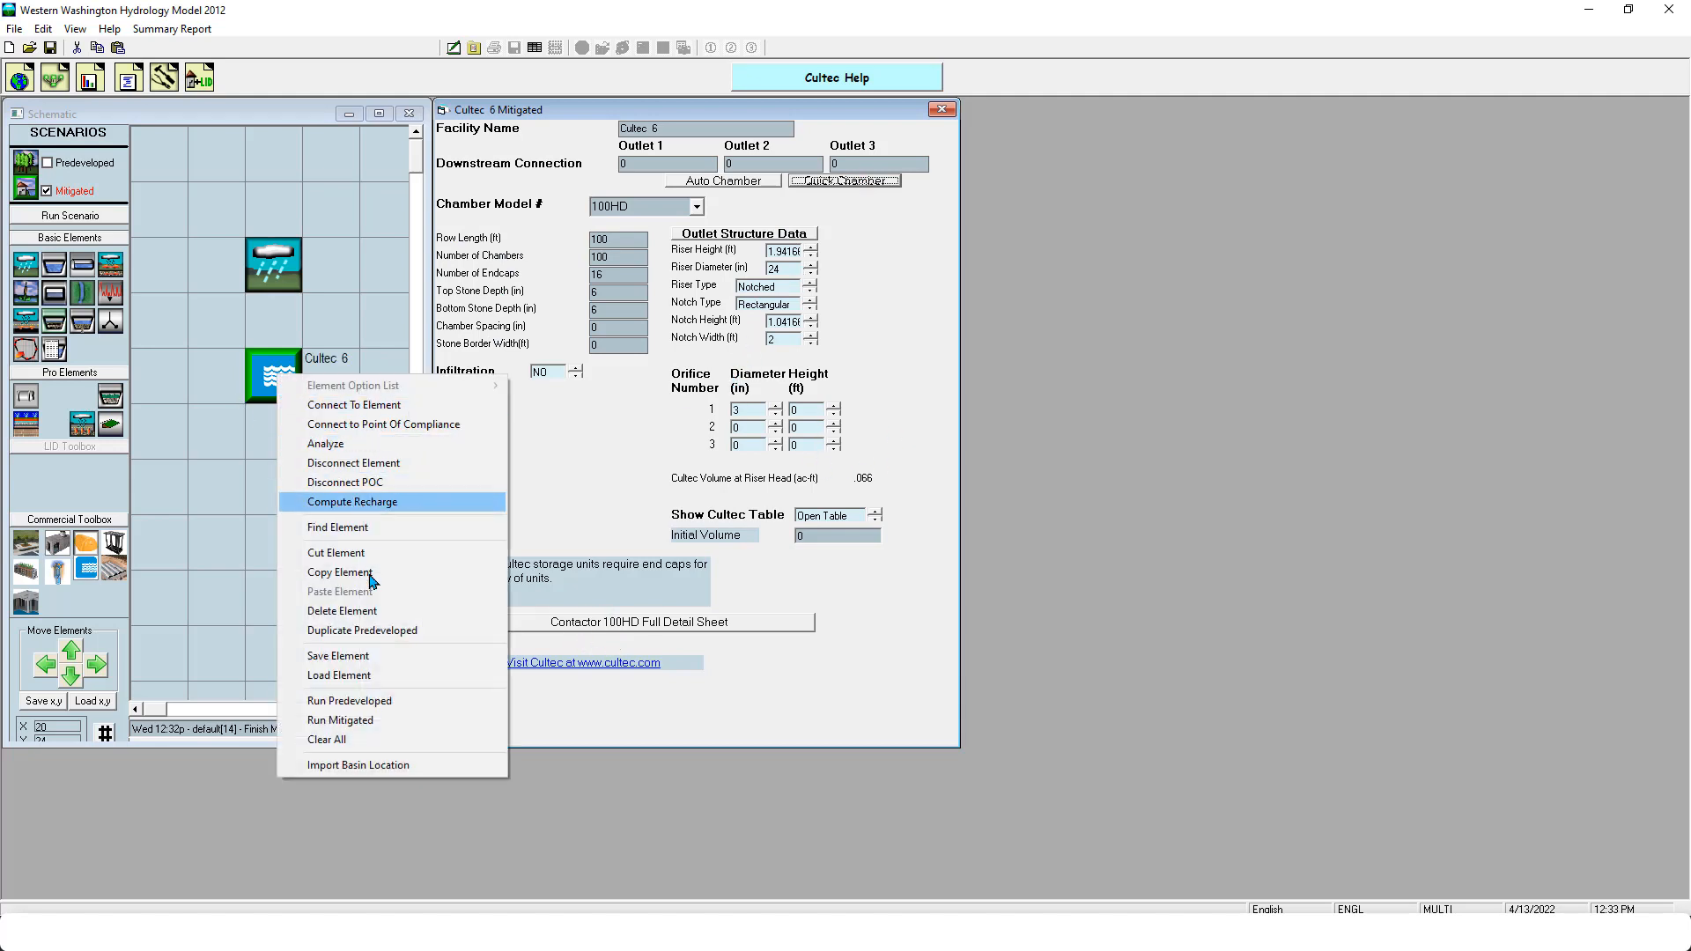
left_click(342, 610)
left_click_drag(113, 568, 290, 385)
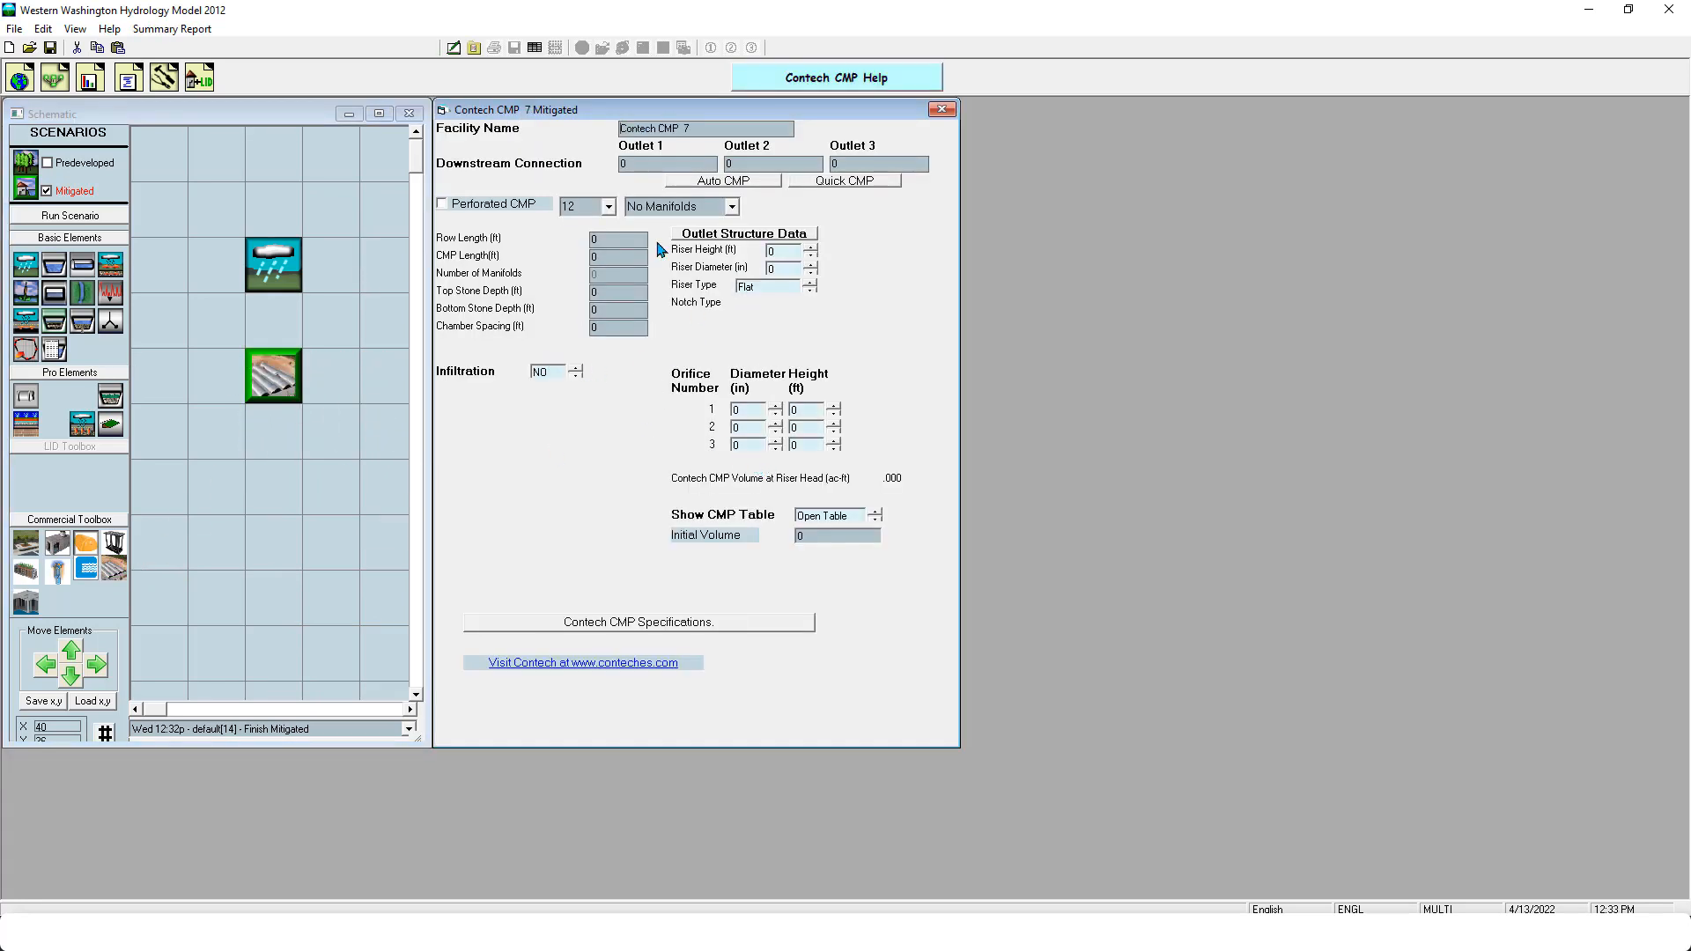
Look through the CMP diameter and manifold options, keep 12 and No Manifolds, and fill in the dimensions with Quick CMP
left_click(607, 208)
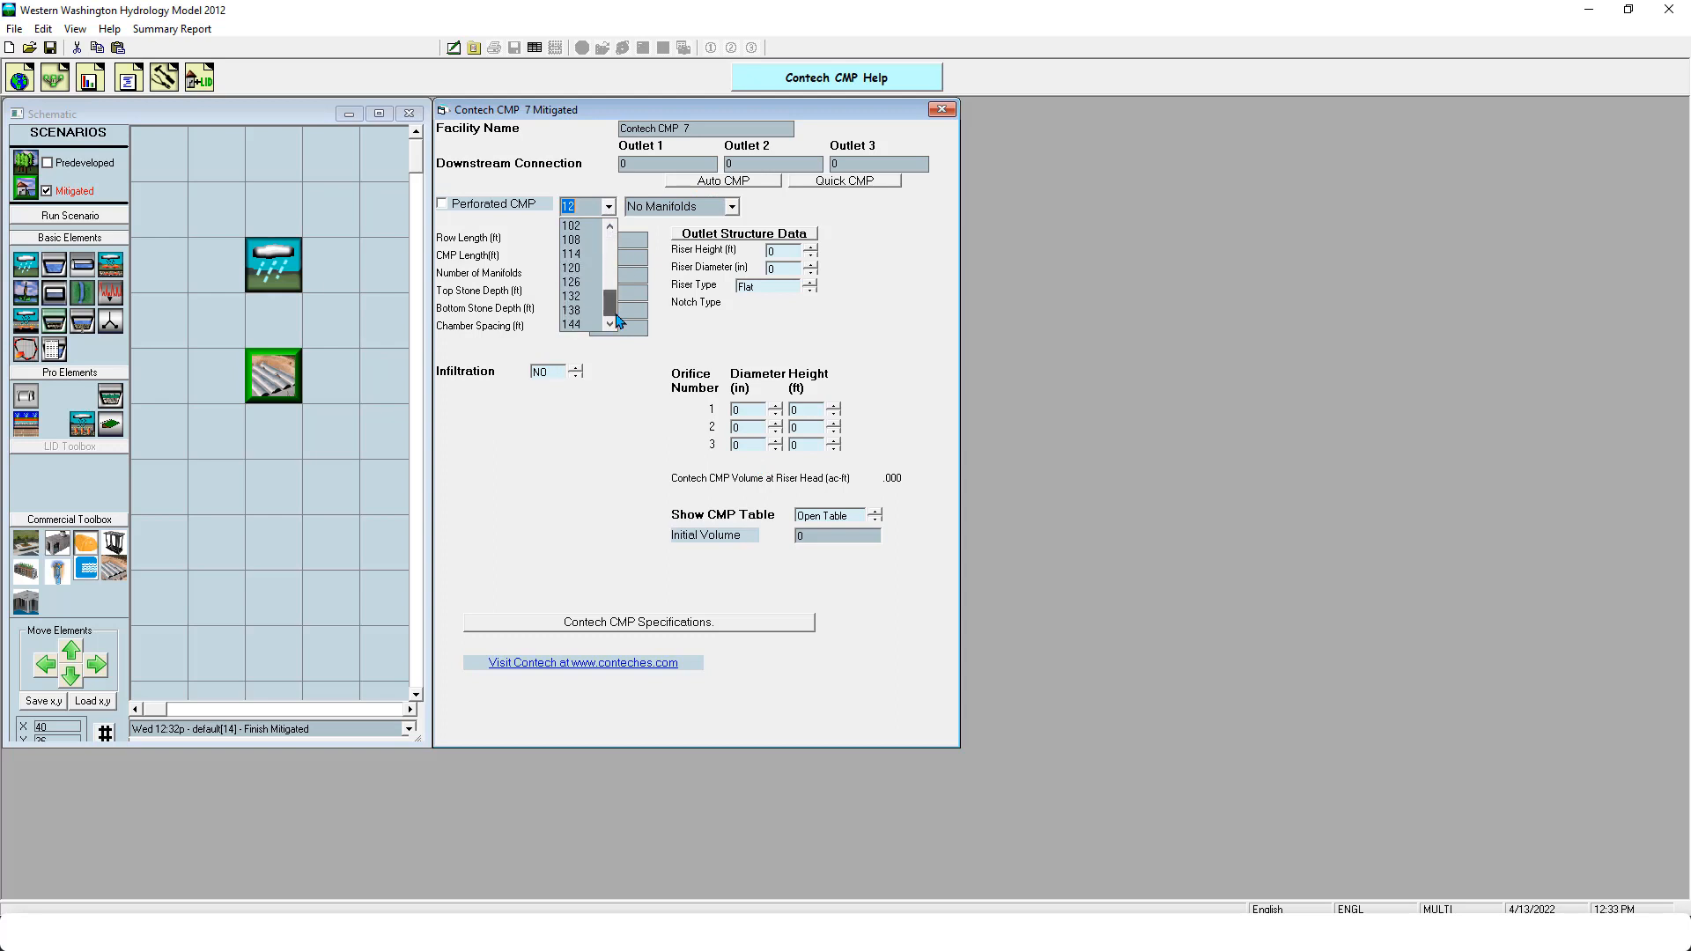
left_click(649, 362)
left_click(731, 208)
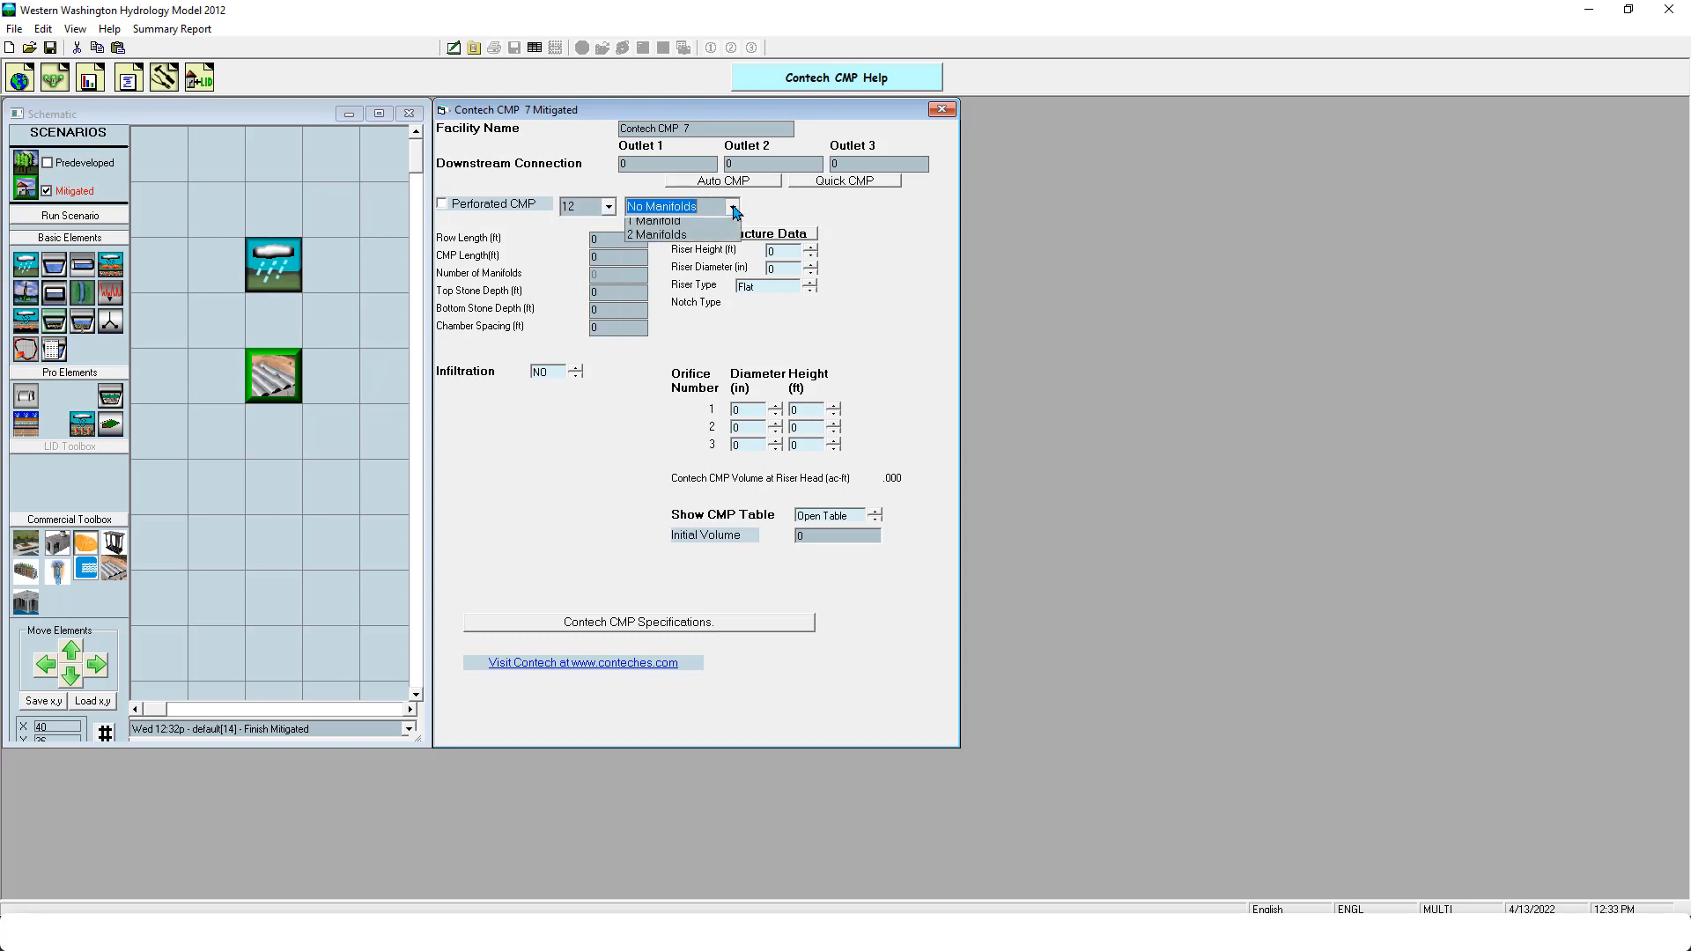
left_click(676, 350)
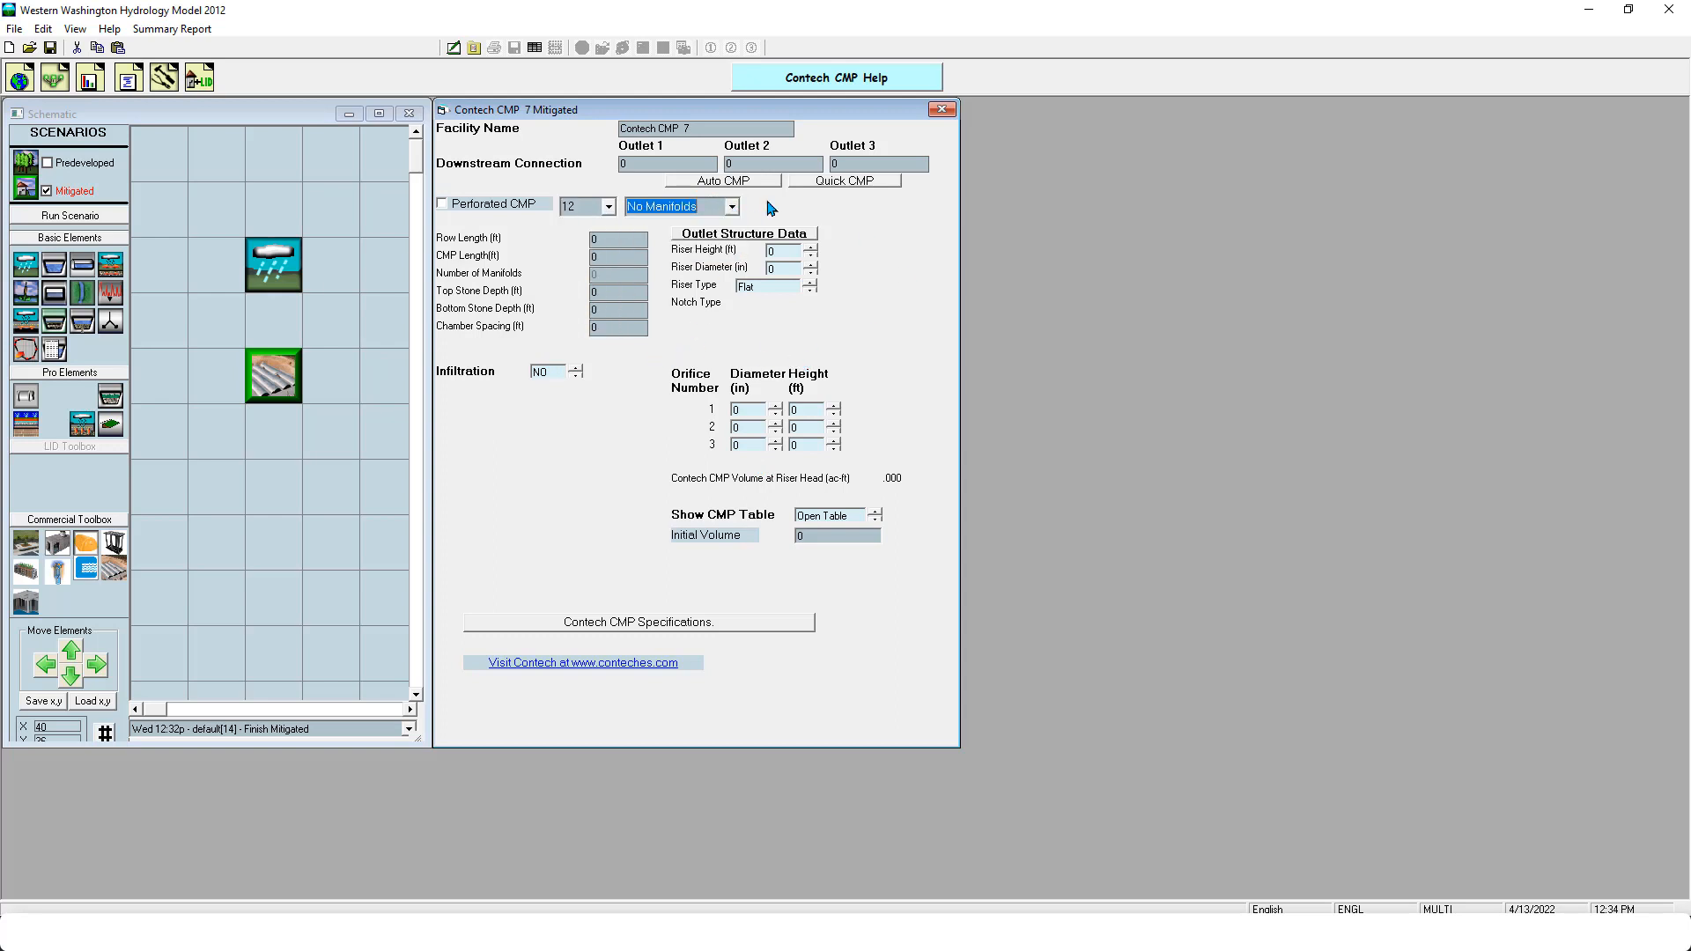
left_click(841, 187)
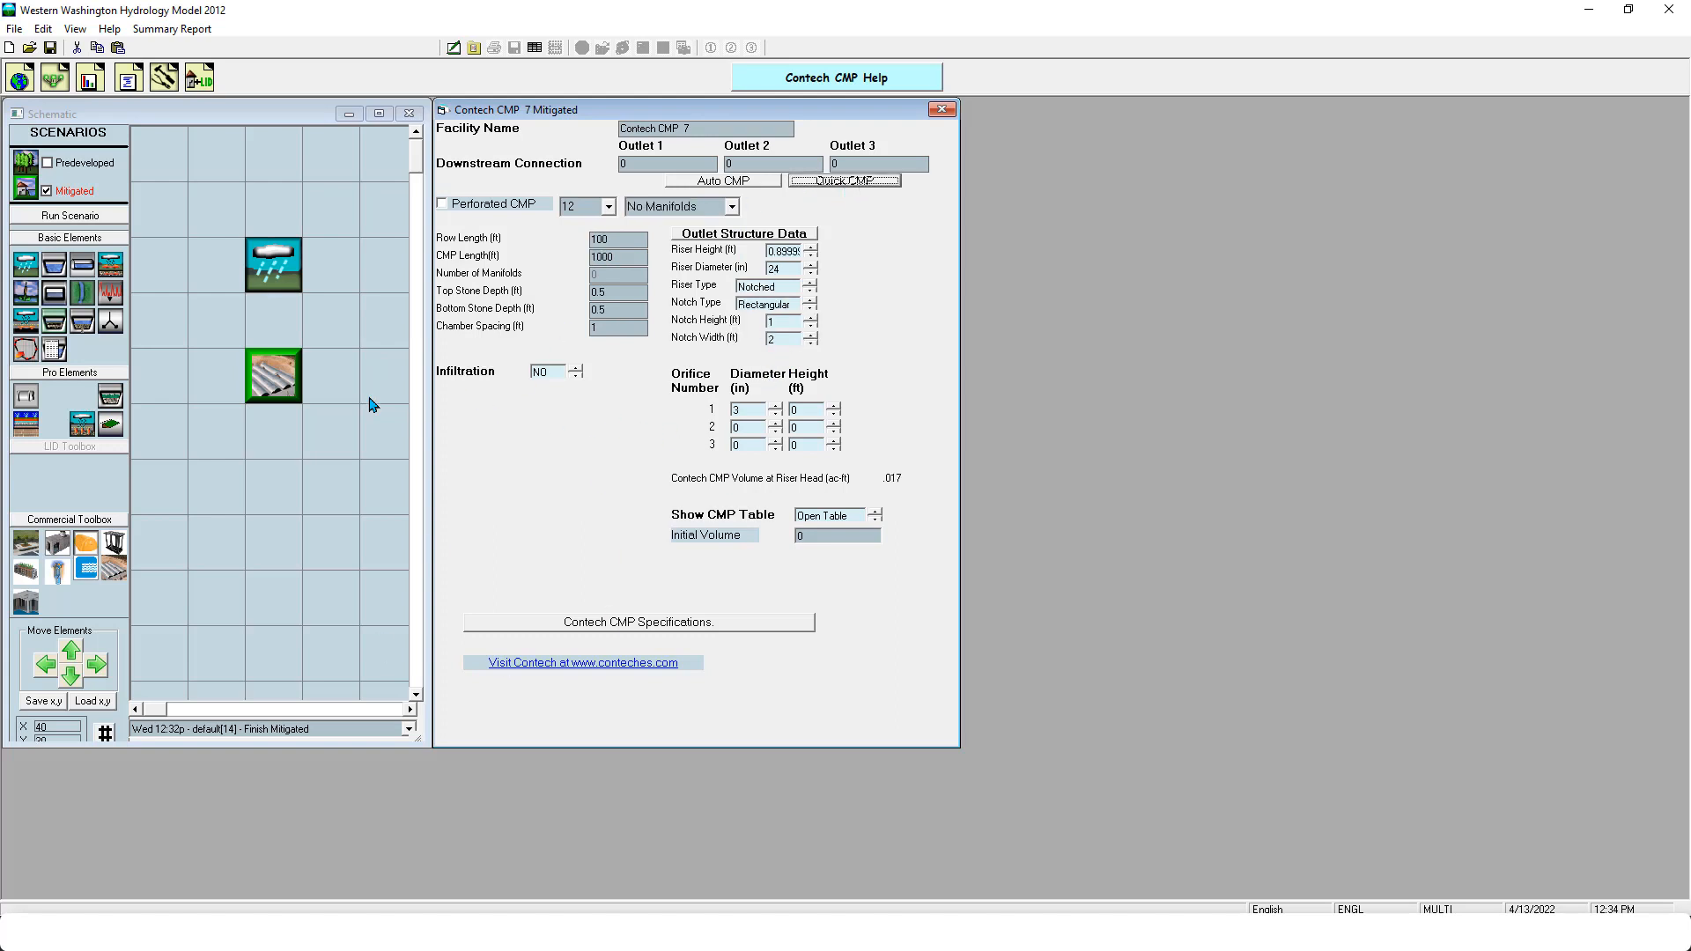
Delete the Contech CMP element and place an Urban Pond element in the same cell below the basin
right_click(270, 383)
left_click(413, 626)
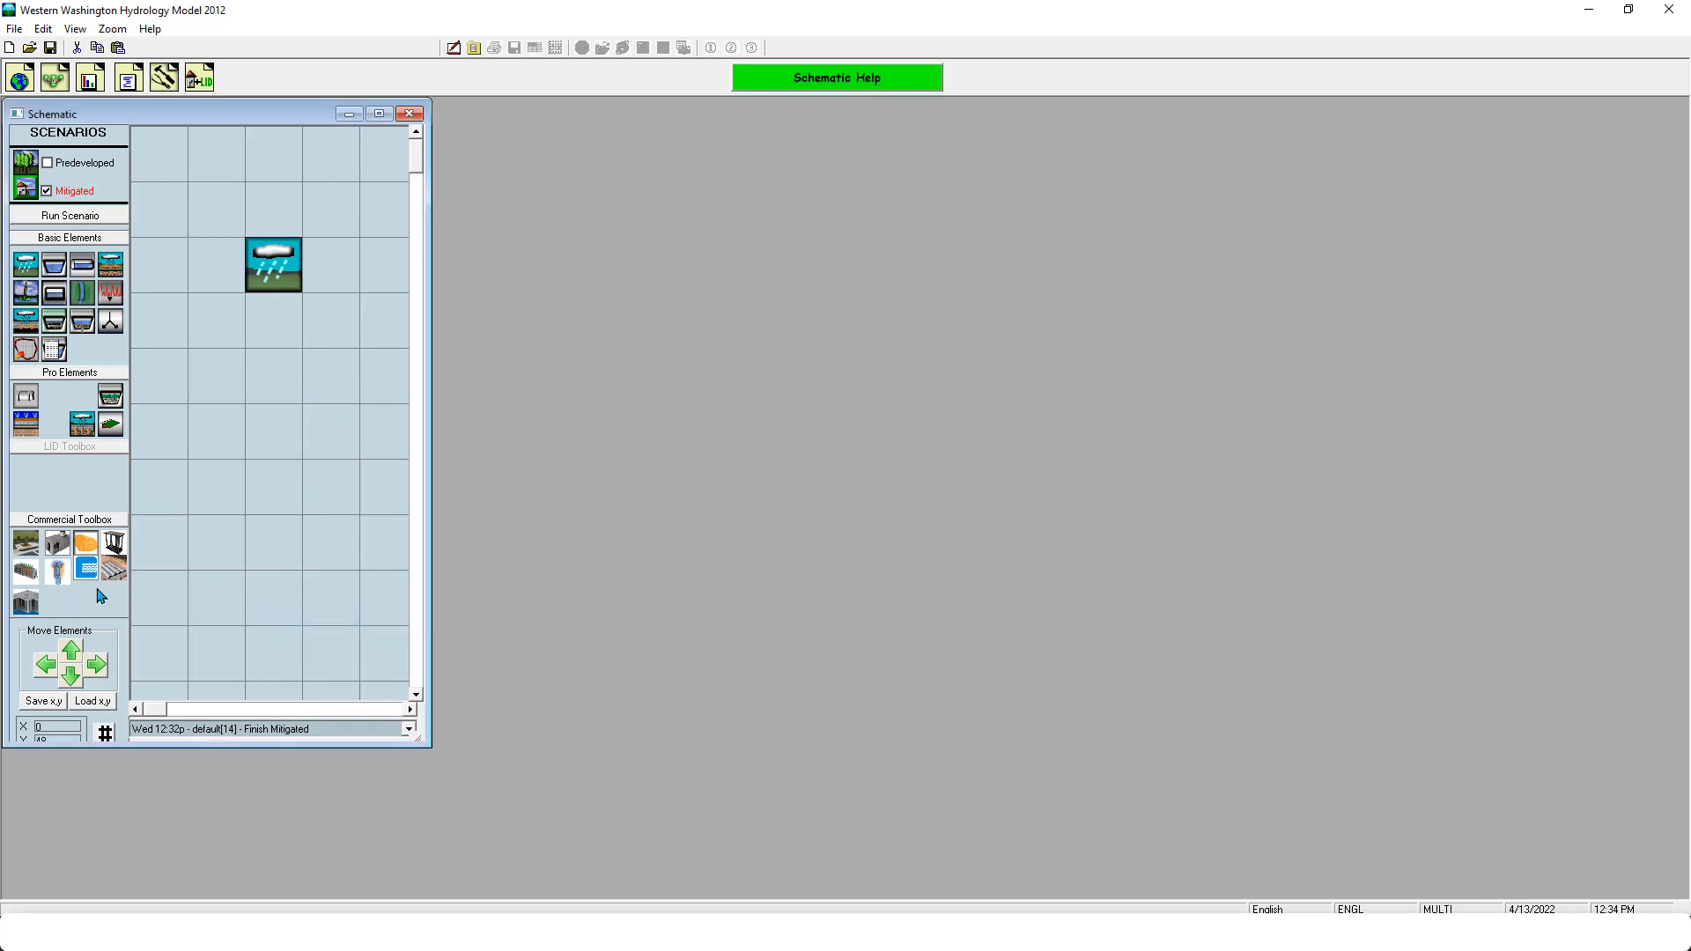
left_click_drag(26, 603, 275, 379)
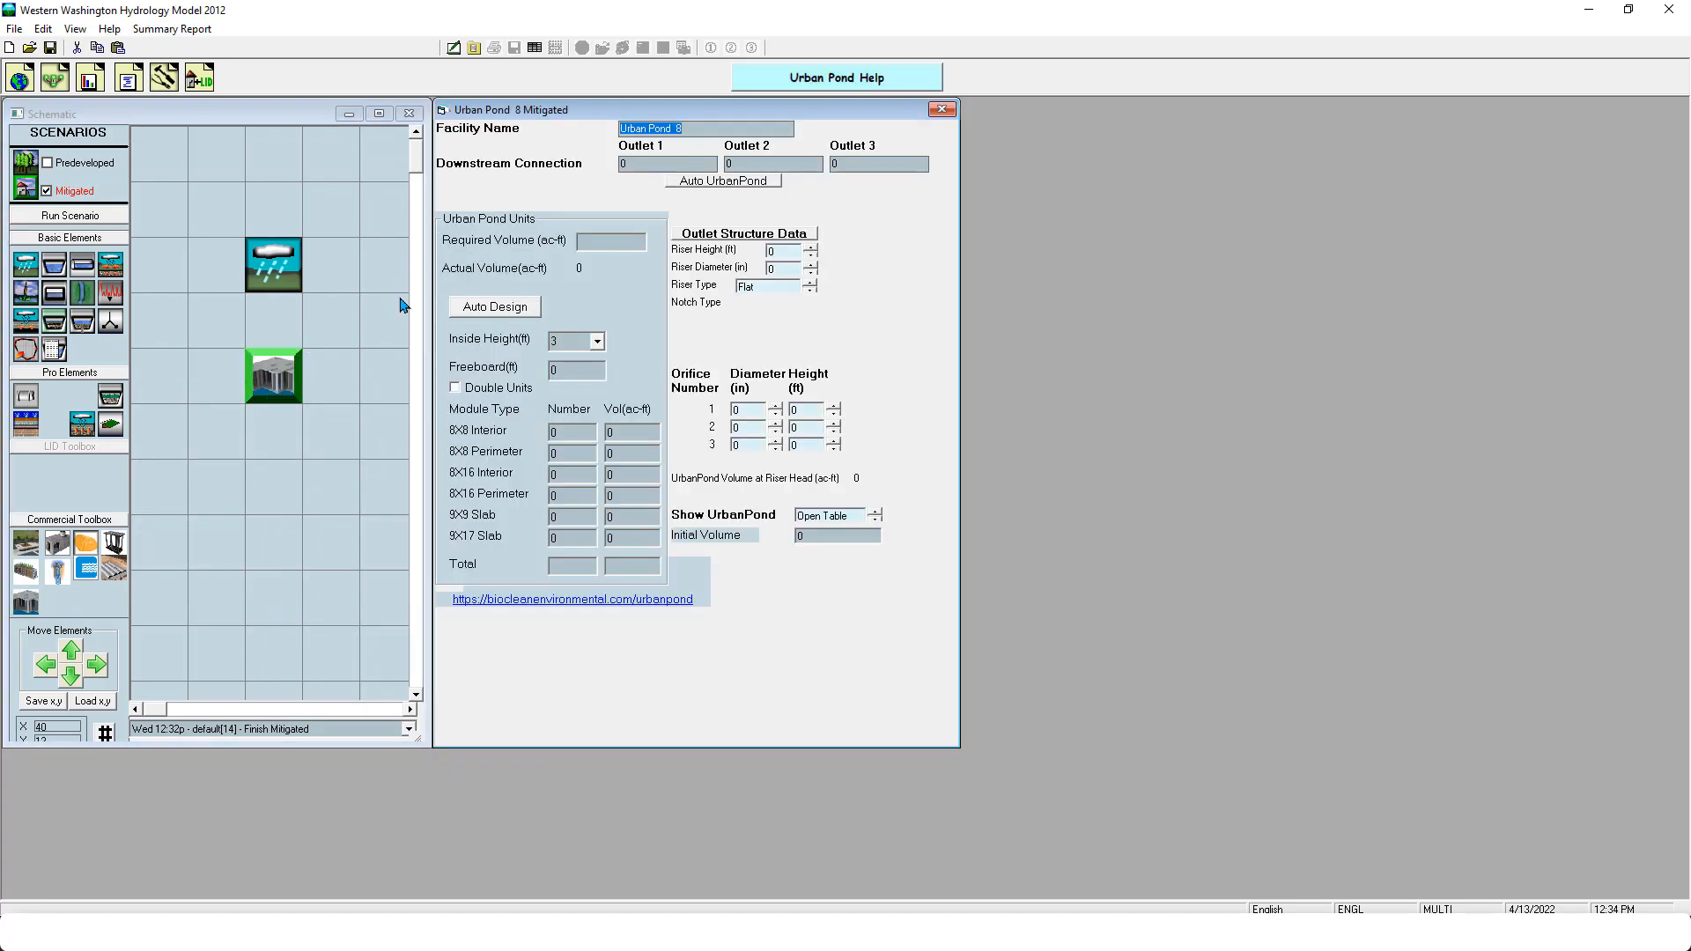
Connect the basin to the Urban Pond element and open the pond's settings
right_click(284, 270)
left_click(291, 298)
left_click(264, 376)
left_click(121, 274)
left_click(117, 248)
left_click(214, 388)
left_click(282, 374)
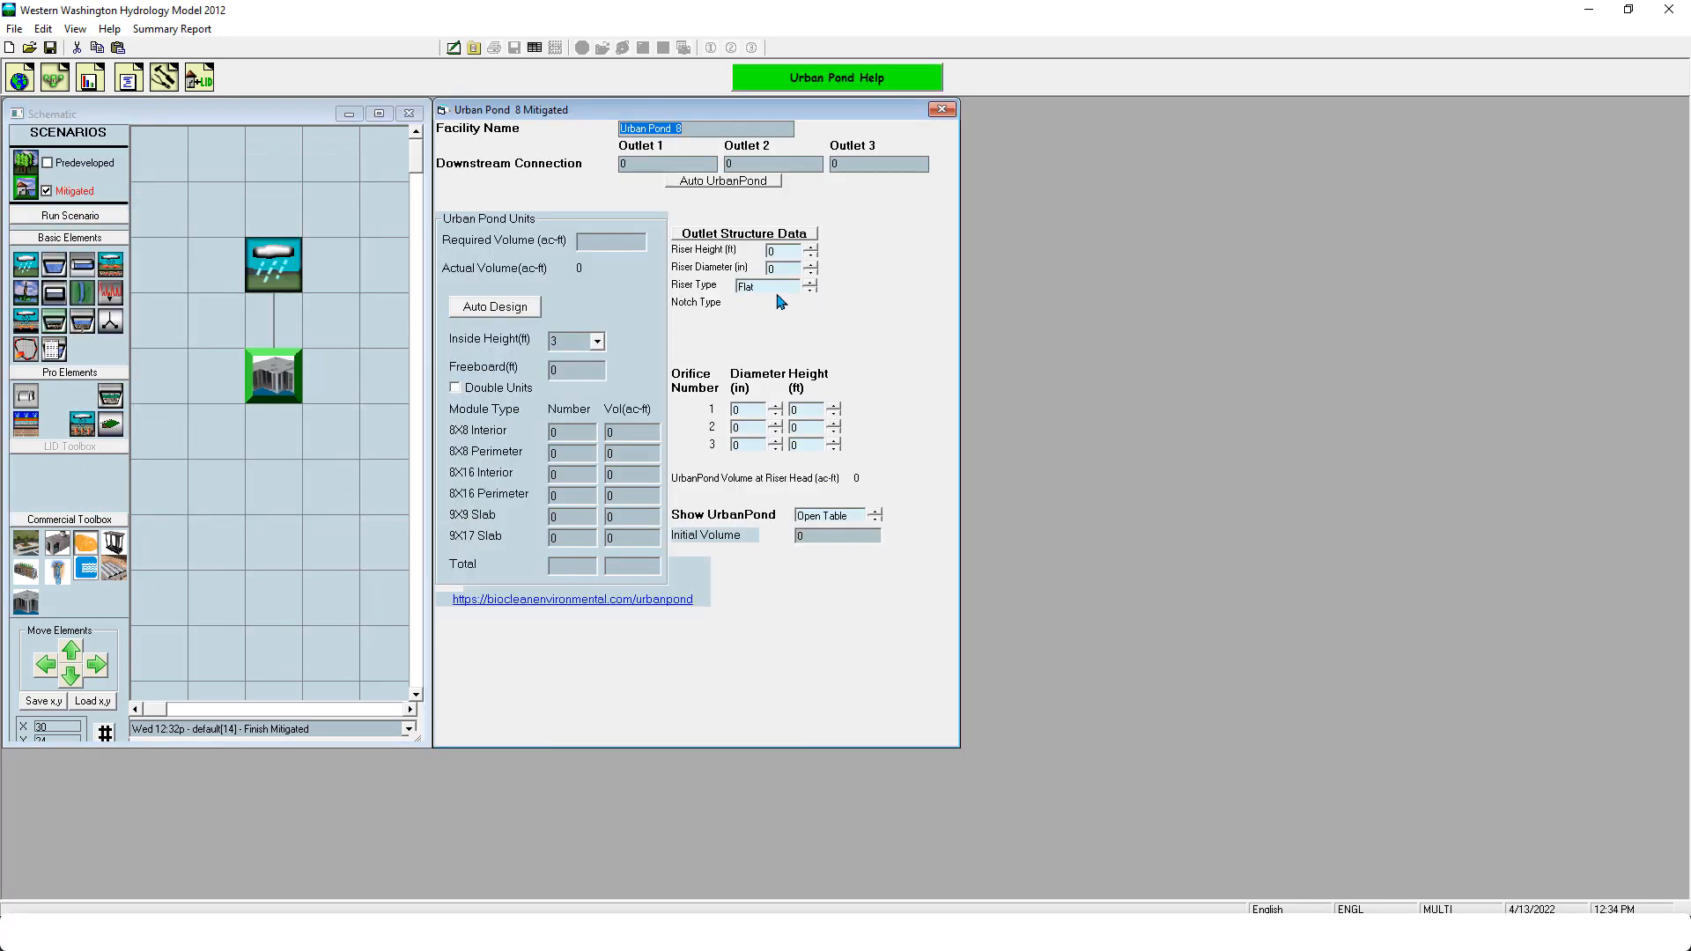
Examine the inside height options available for the Urban Pond
left_click(418, 248)
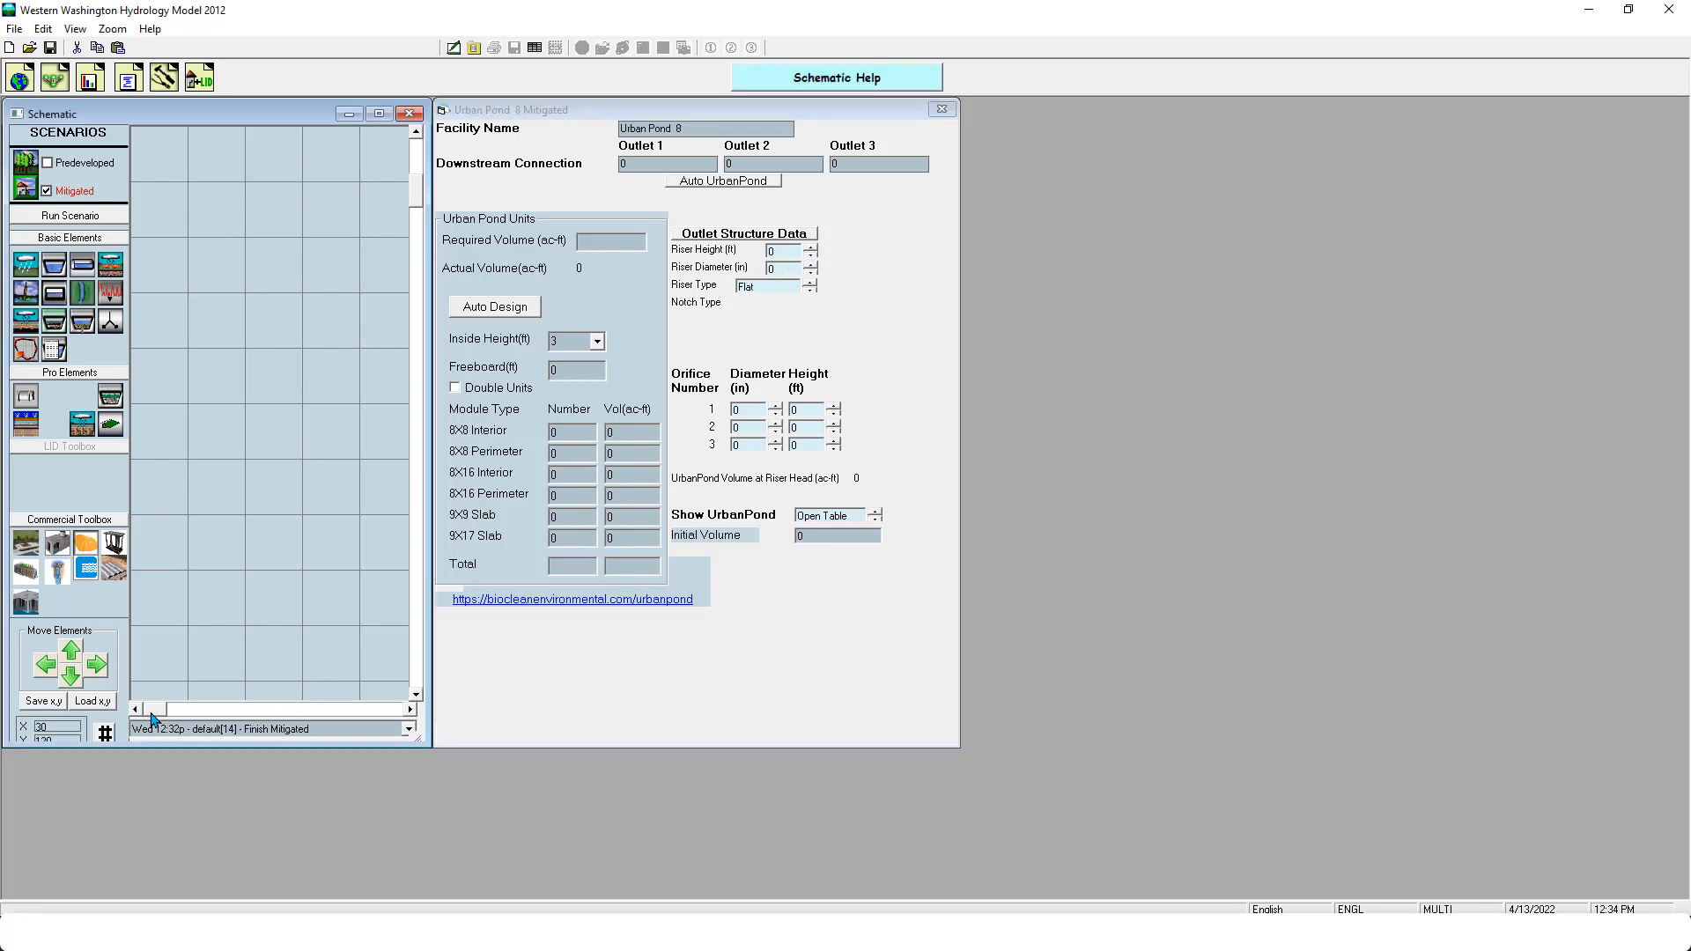
left_click(417, 132)
left_click(417, 132)
left_click(418, 132)
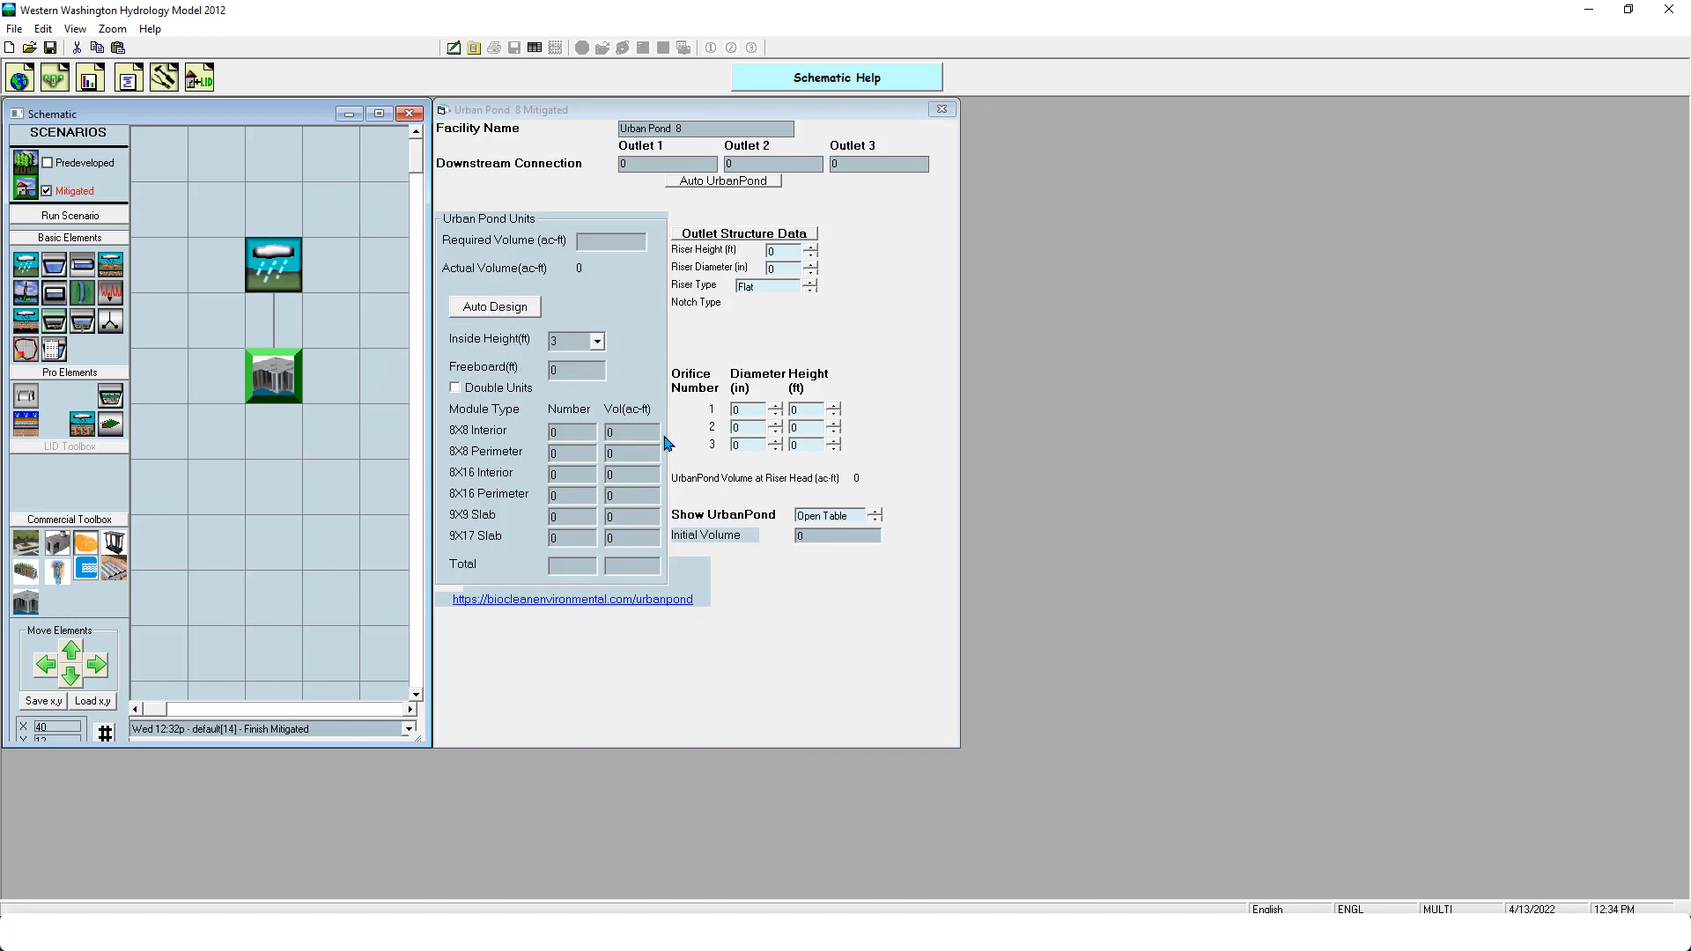
left_click(597, 341)
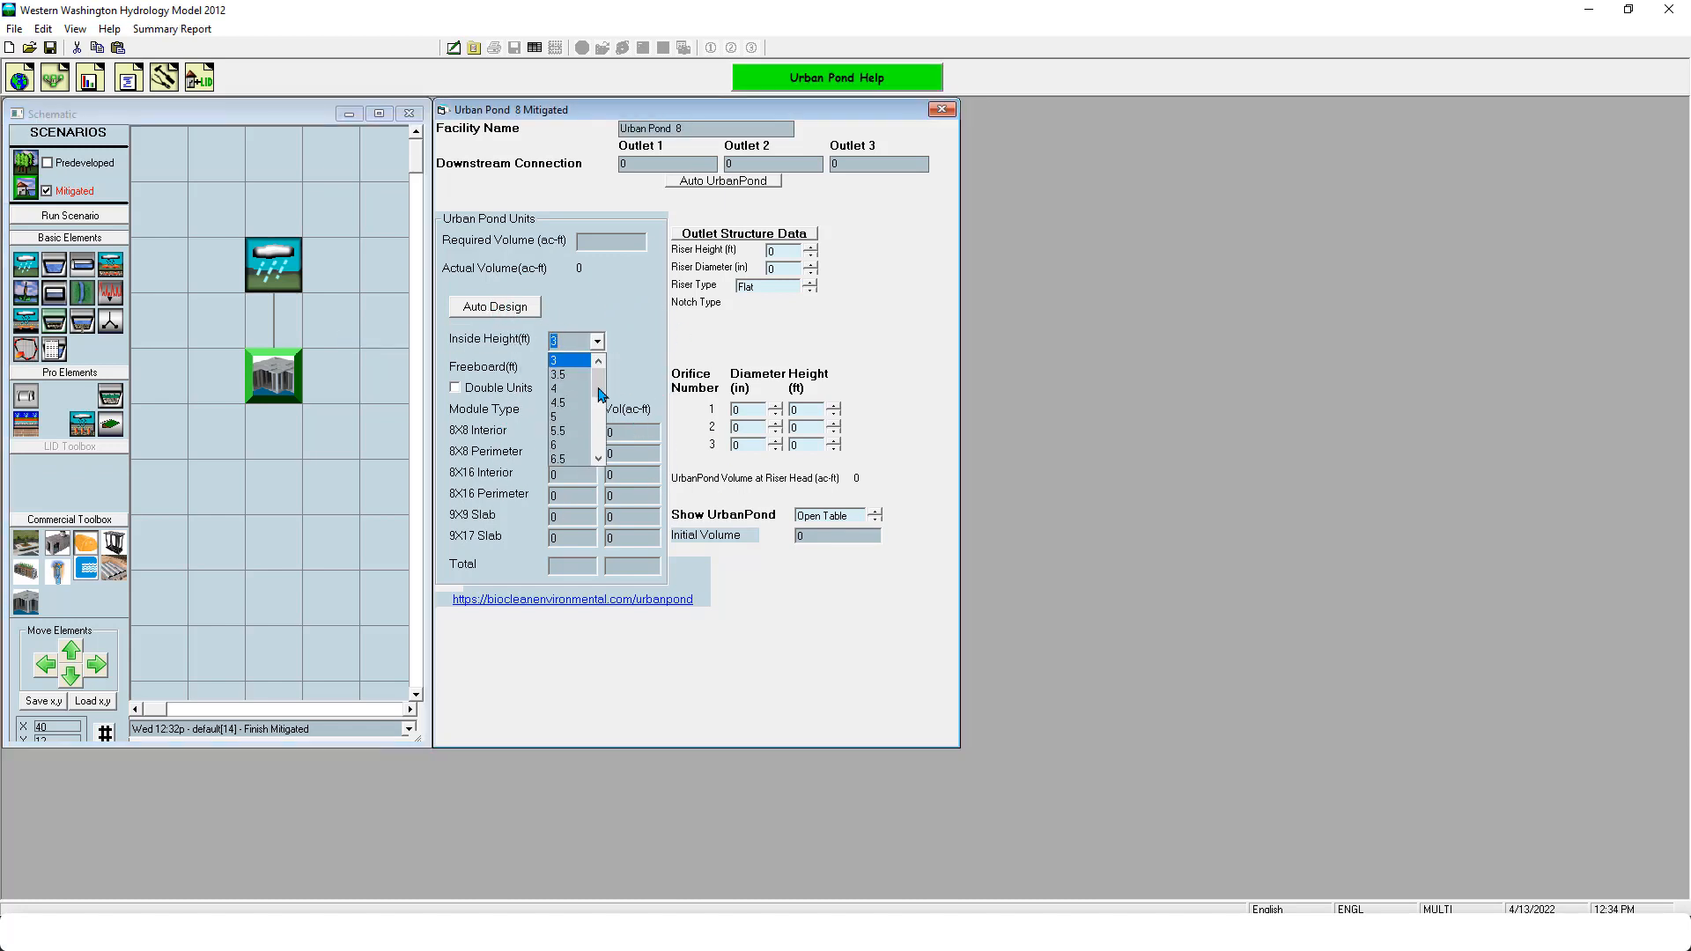
left_click(646, 305)
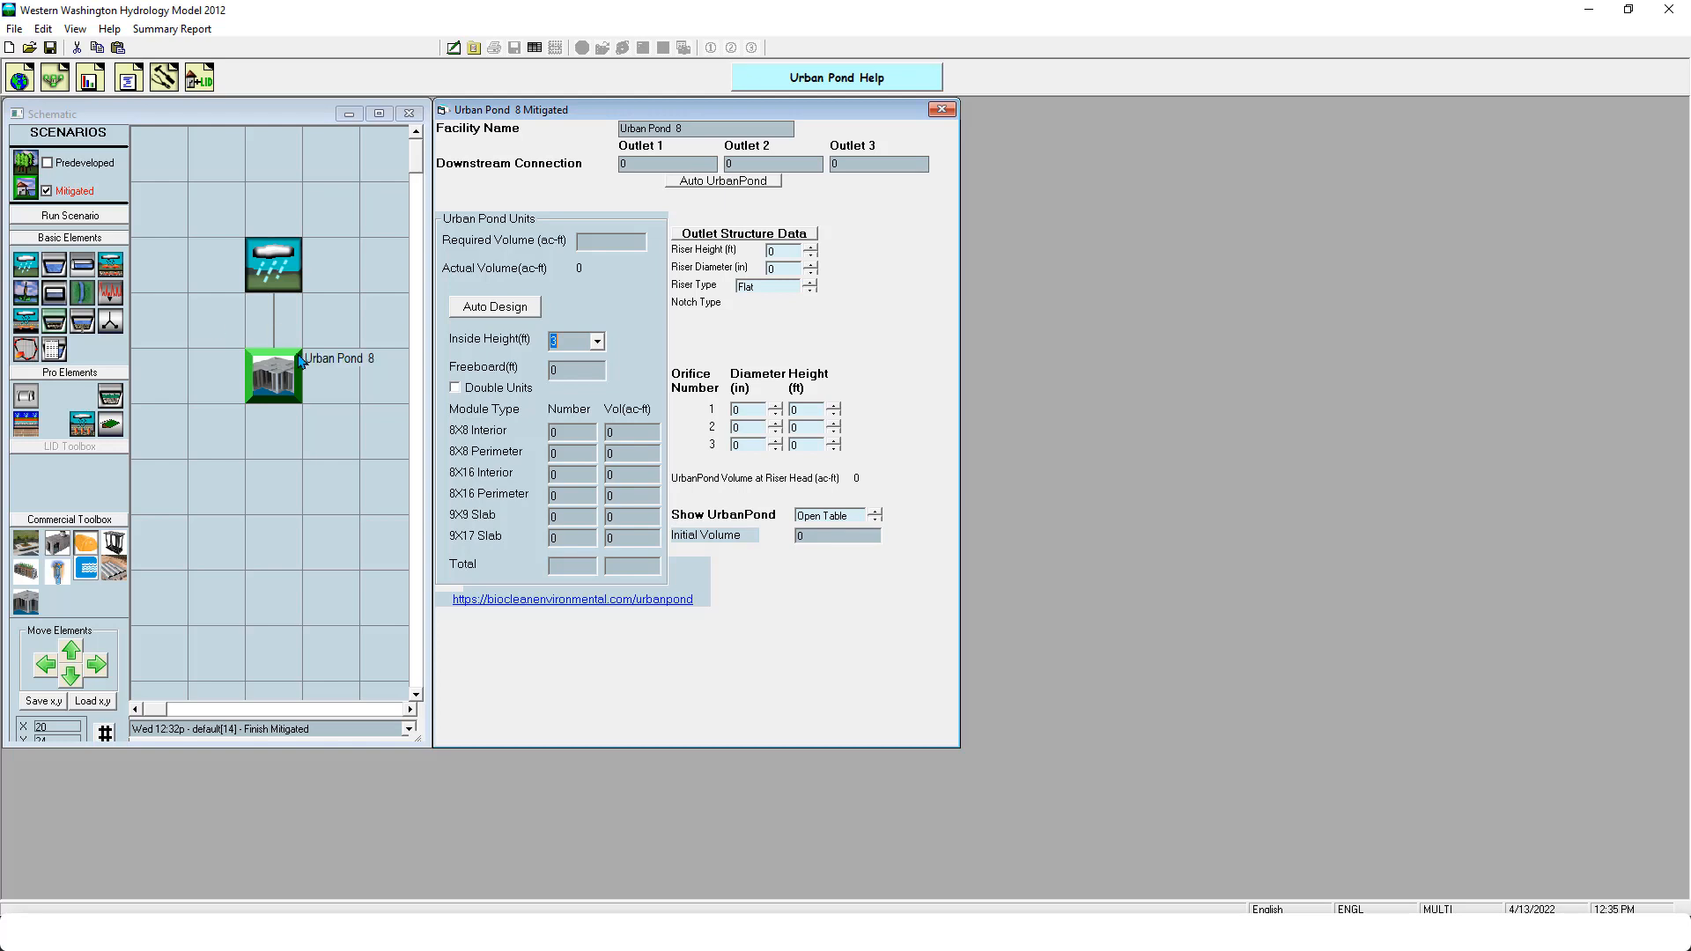
Delete the Urban Pond element and open the basin's settings
right_click(274, 374)
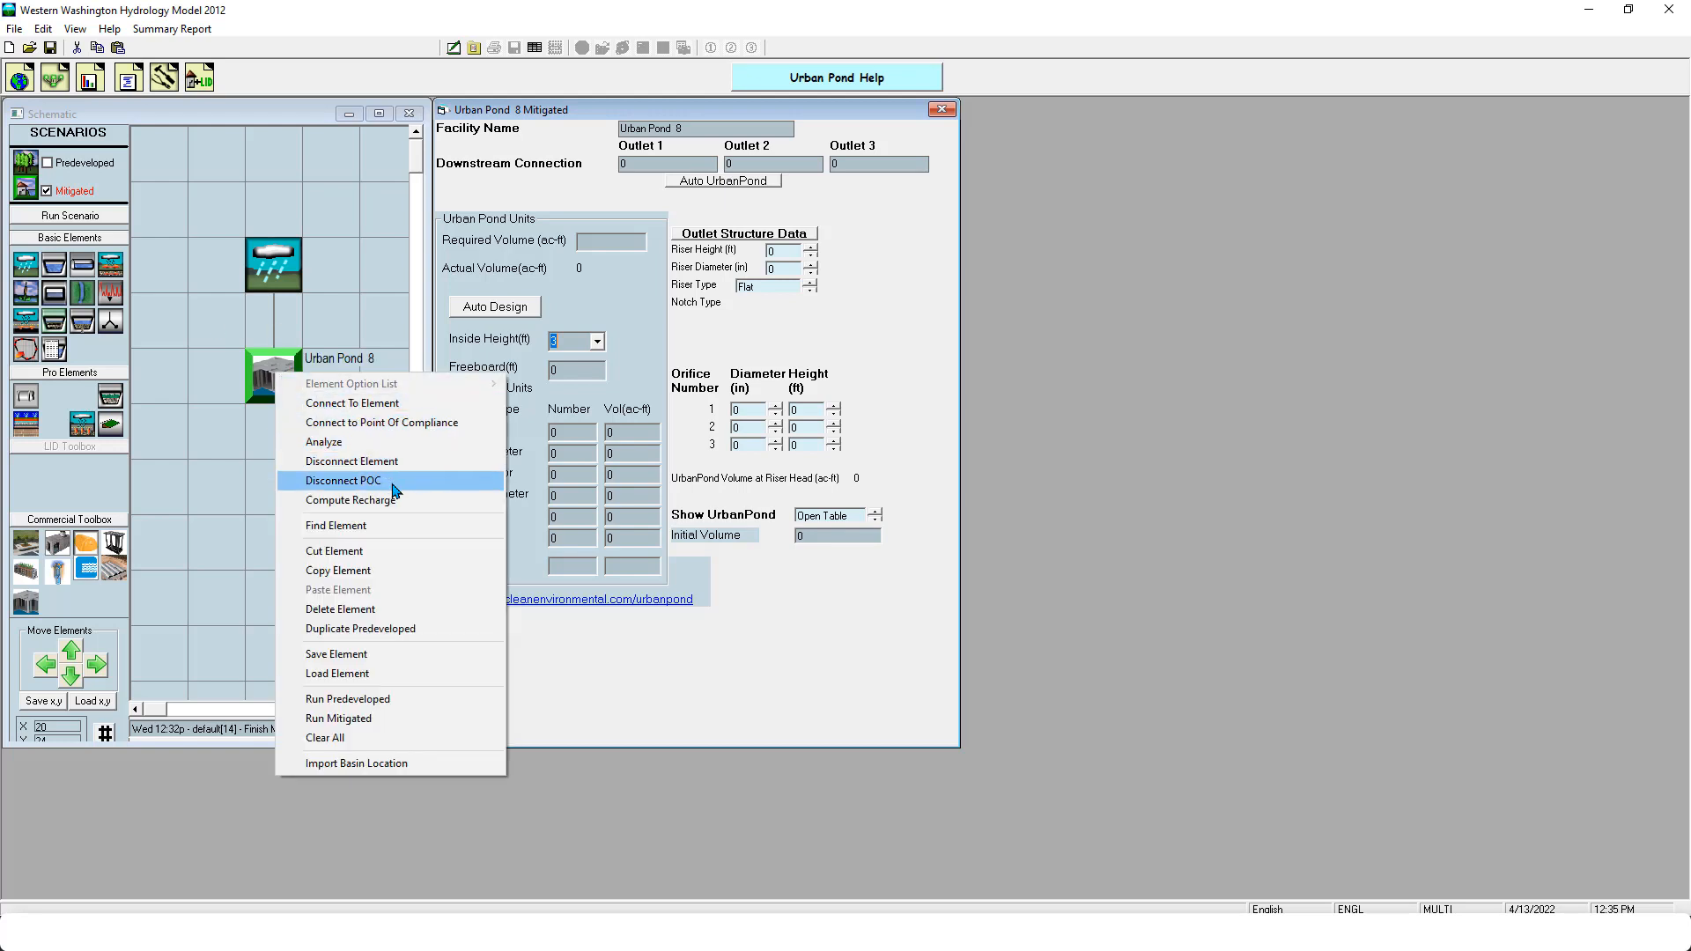
left_click(383, 610)
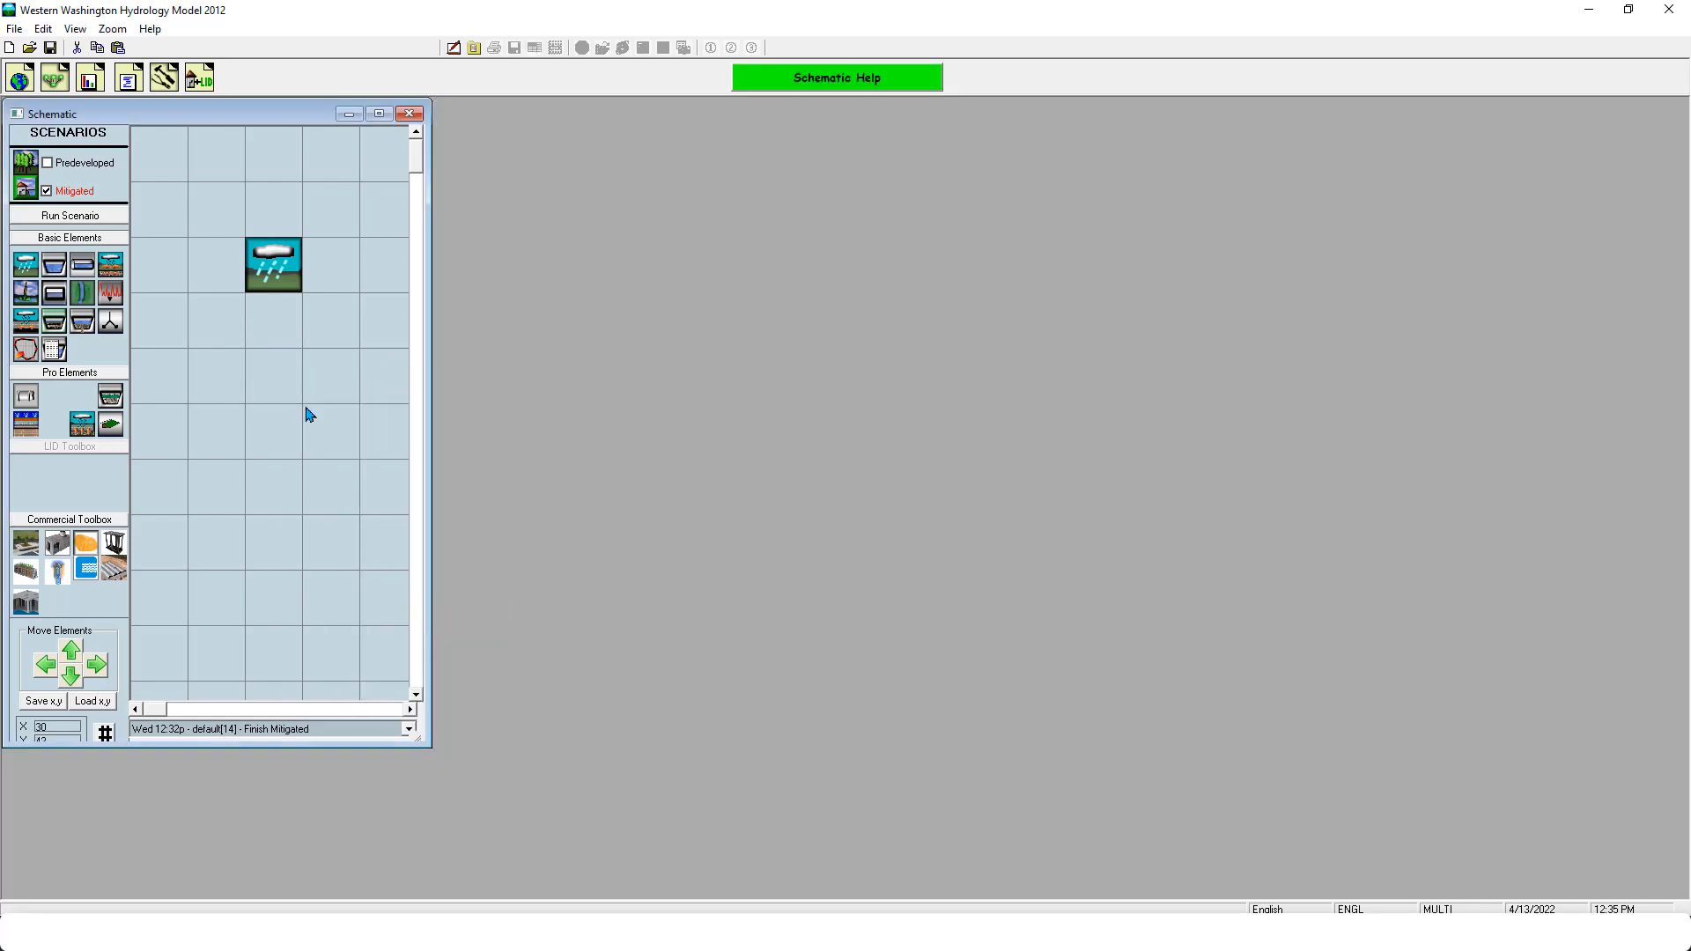
left_click(273, 264)
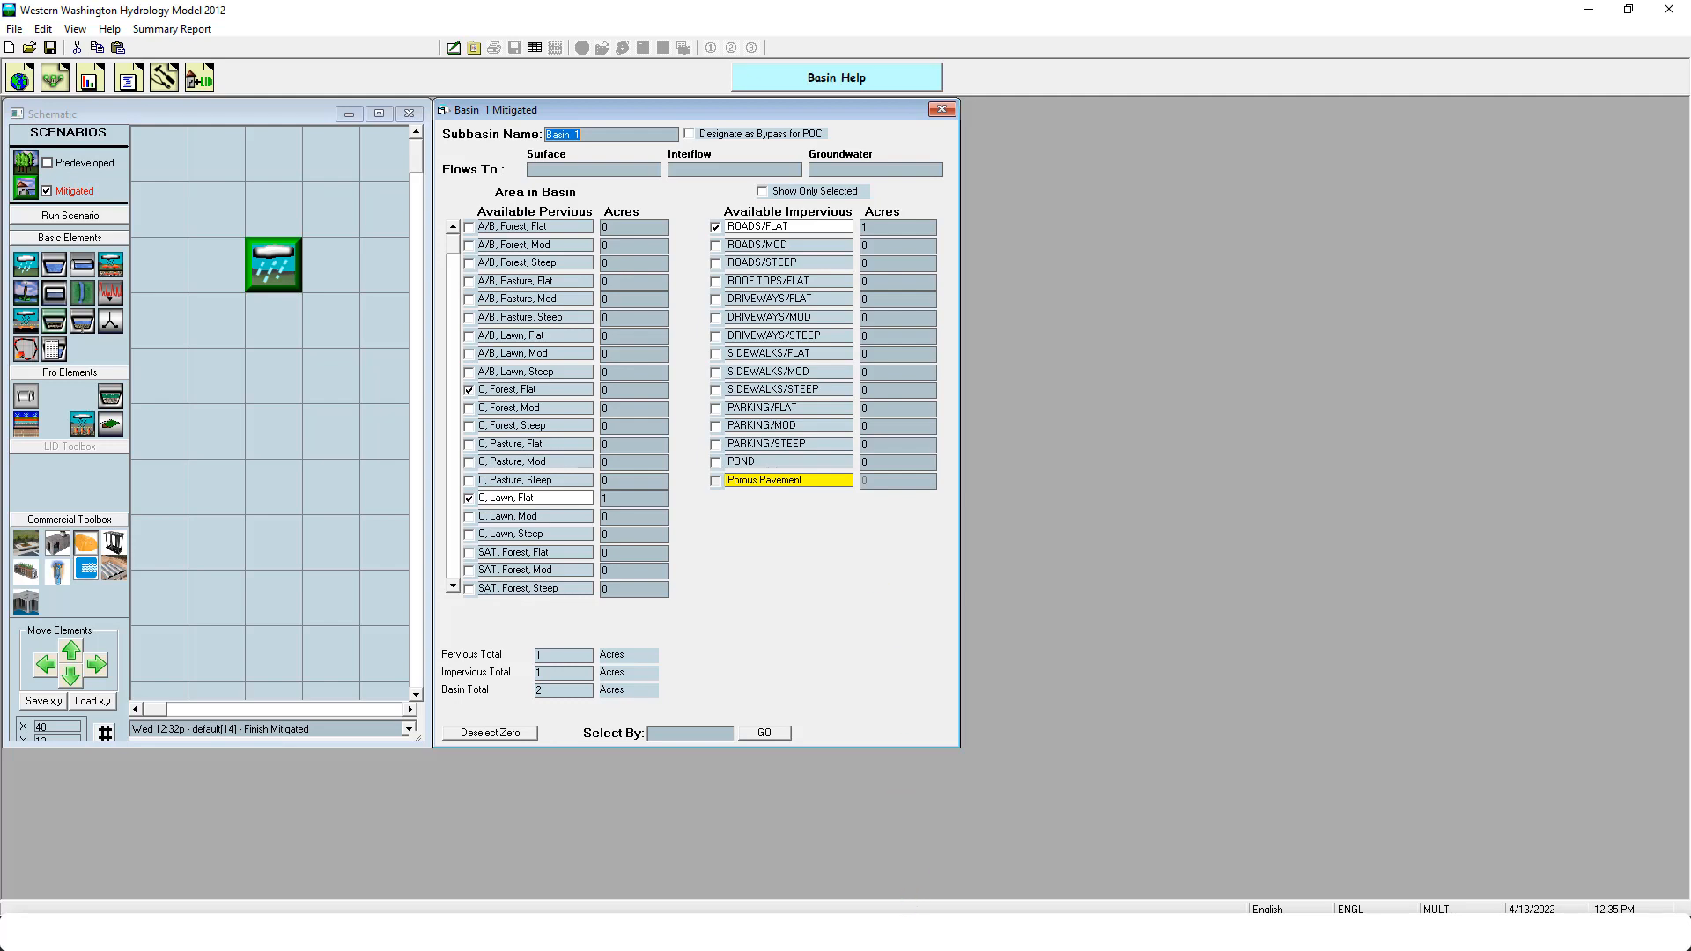
Switch to the Microsoft Teams meeting in a maximized window, stop sharing the screen and open the meeting chat
left_click(1566, 817)
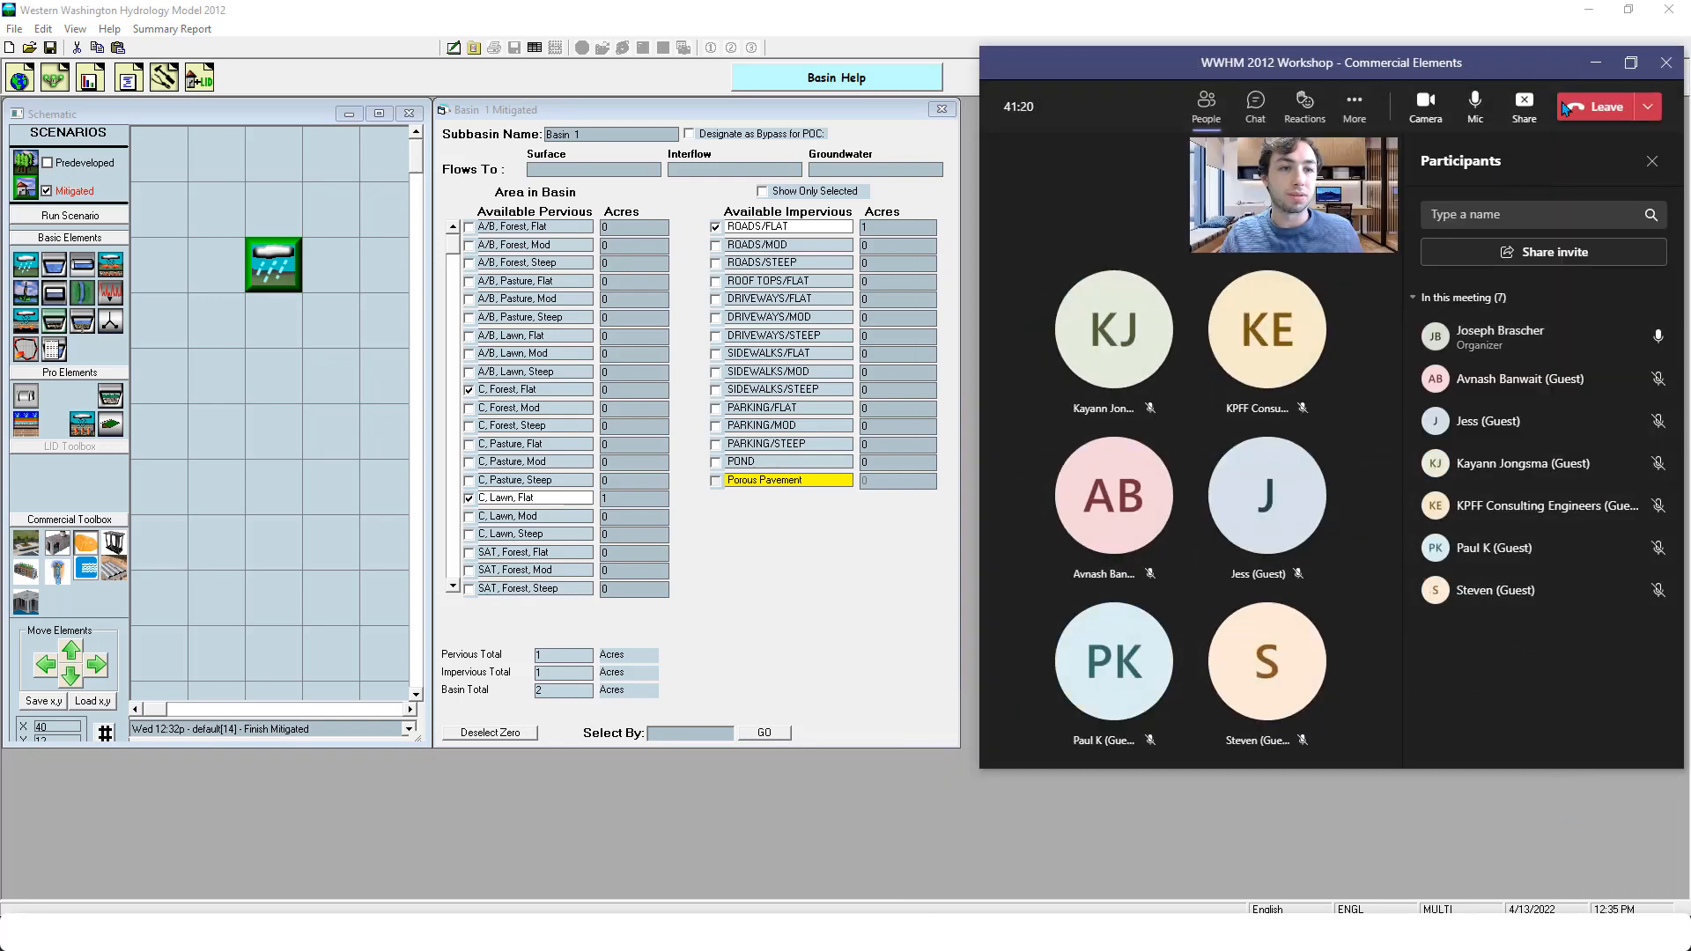
left_click(1630, 64)
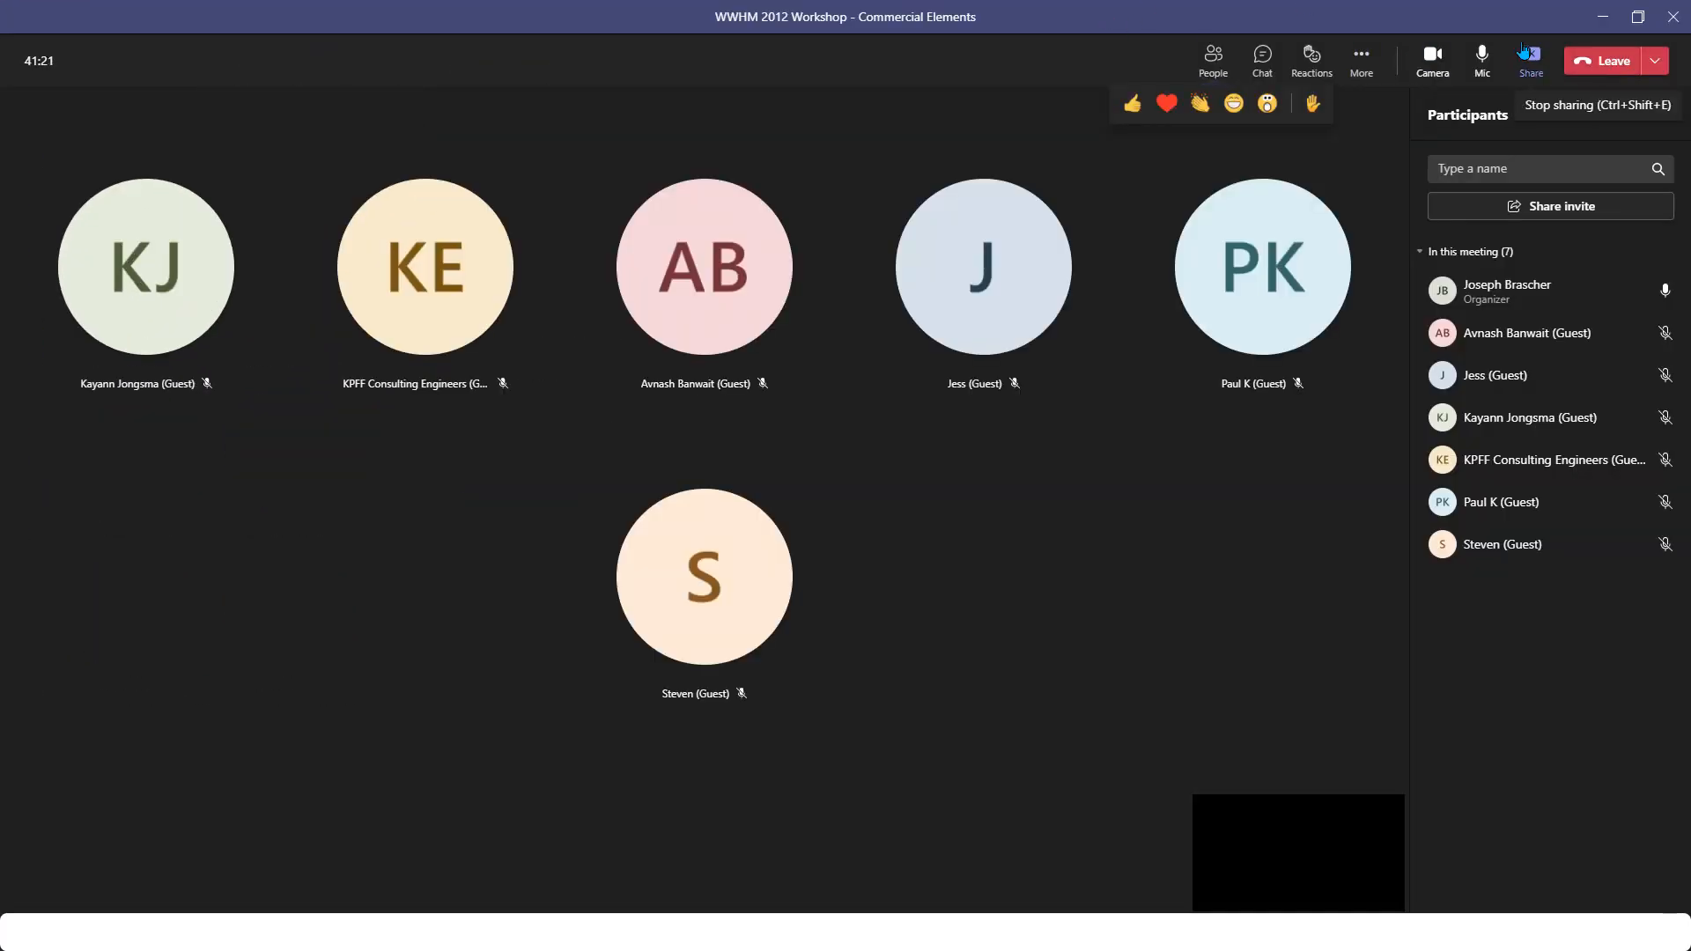
left_click(1263, 60)
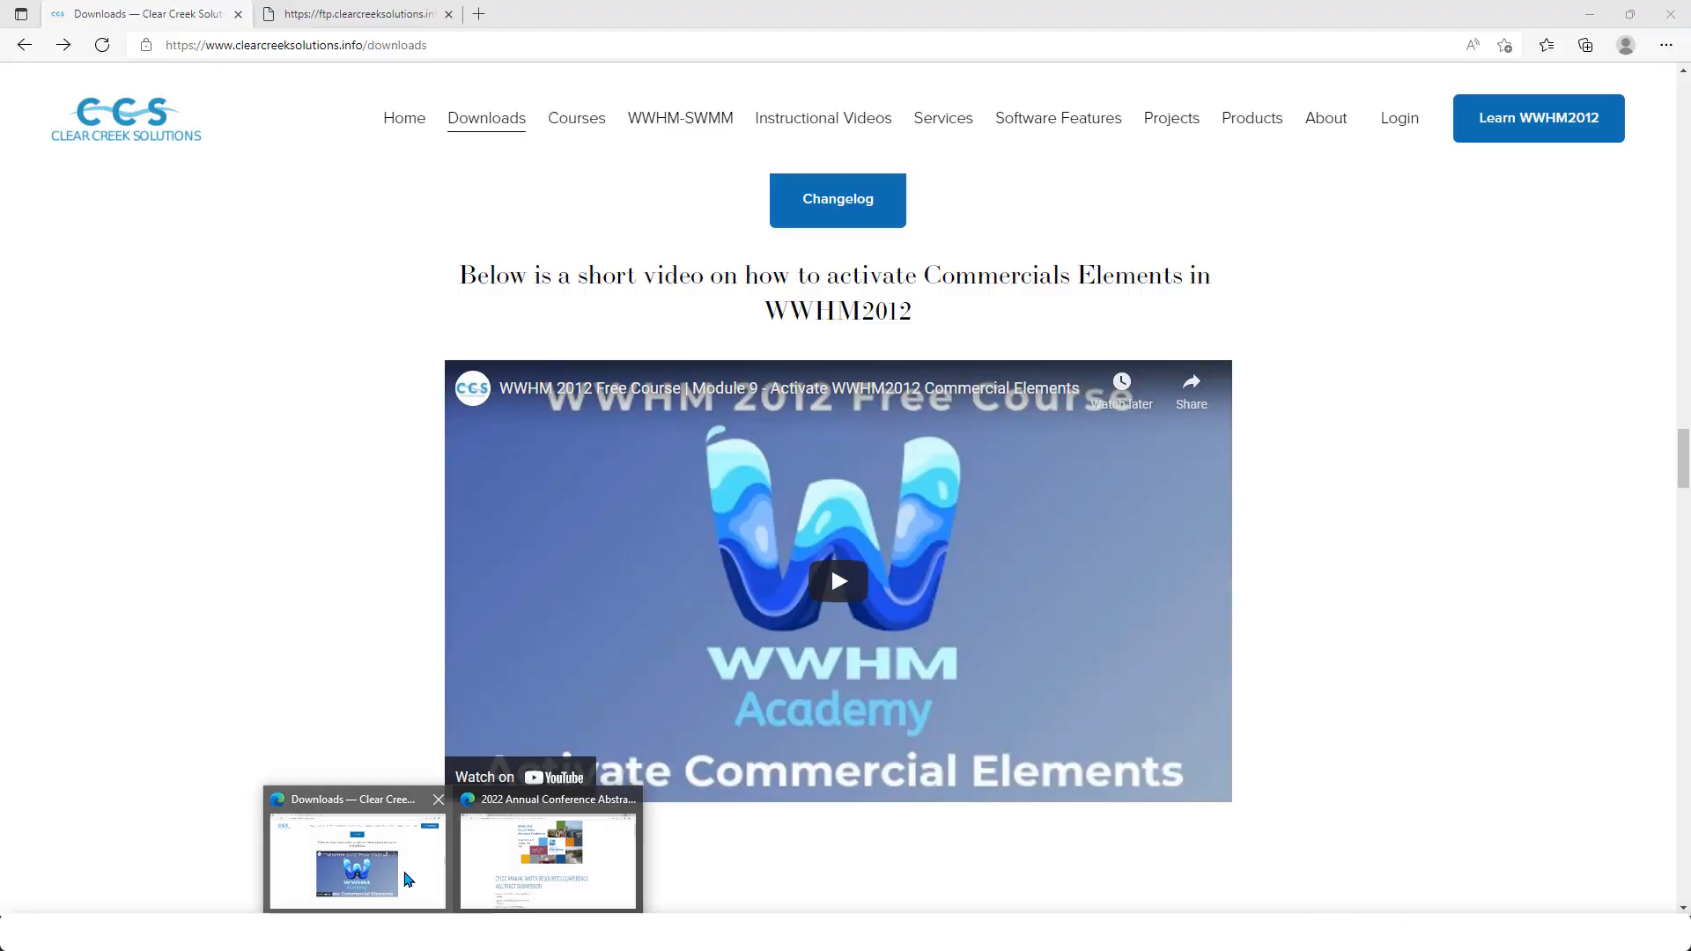
Switch to Microsoft Edge, open the WWHM 2012 Academy course page on the Clear Creek Solutions site and copy its web address
left_click(414, 851)
left_click(404, 128)
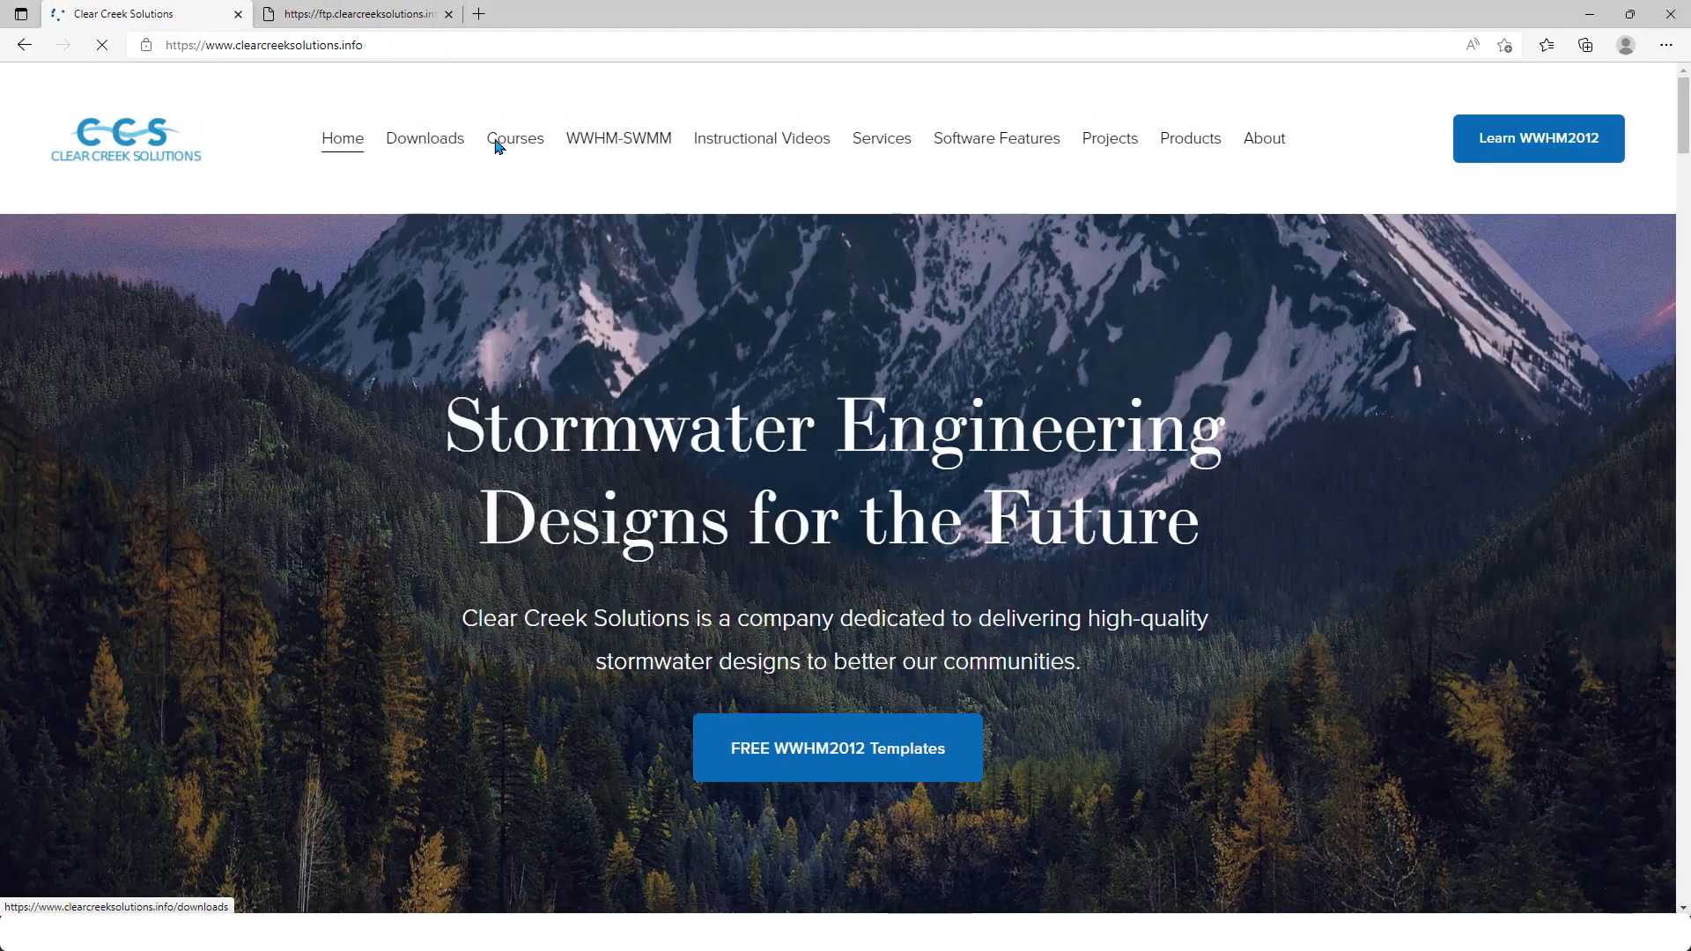
left_click(510, 146)
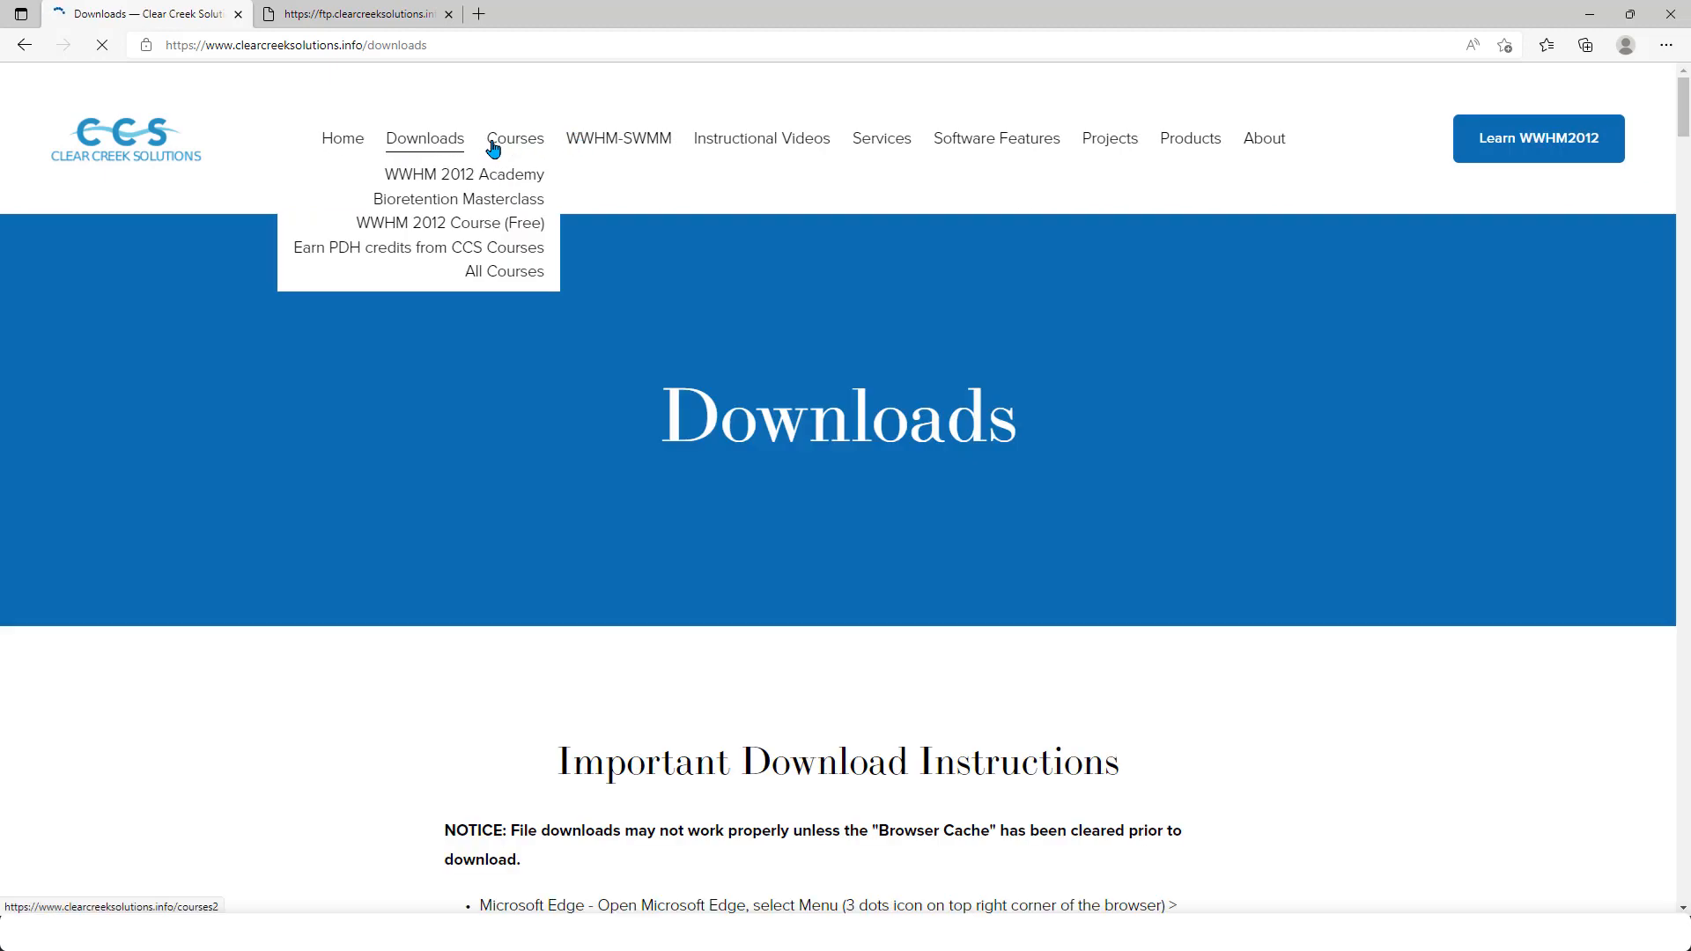
left_click(555, 173)
left_click(483, 44)
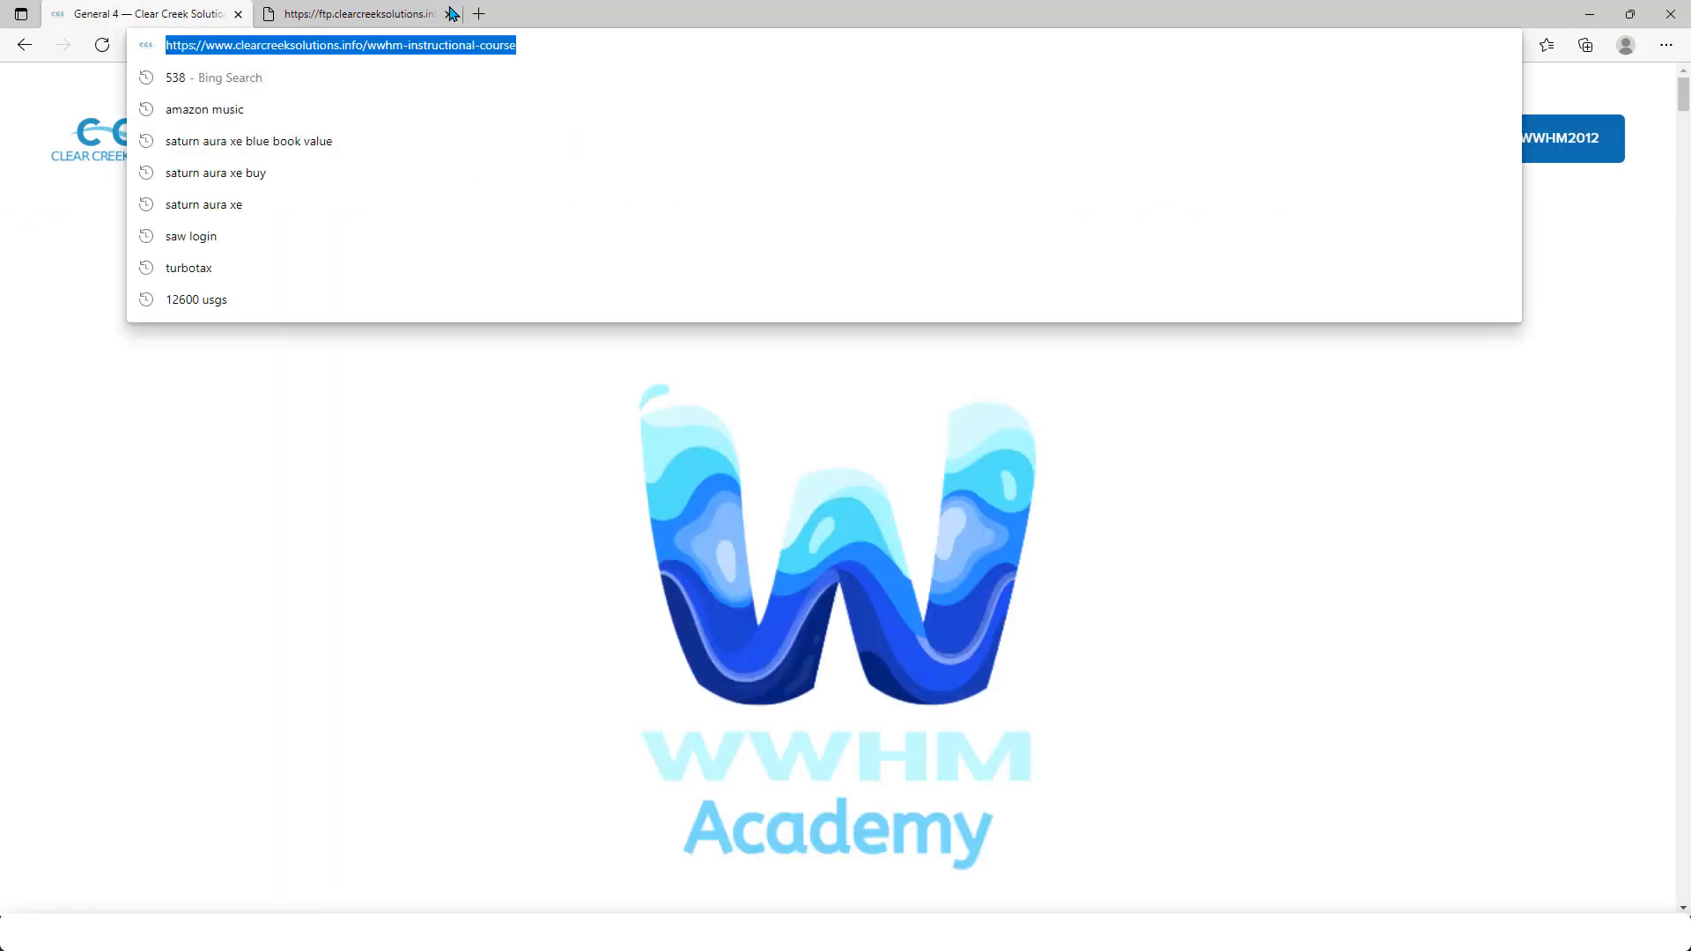
Switch to the Teams meeting and post the copied Academy page link, titled "General 4 — Clear Creek Solutions", in the chat
left_click(792, 810)
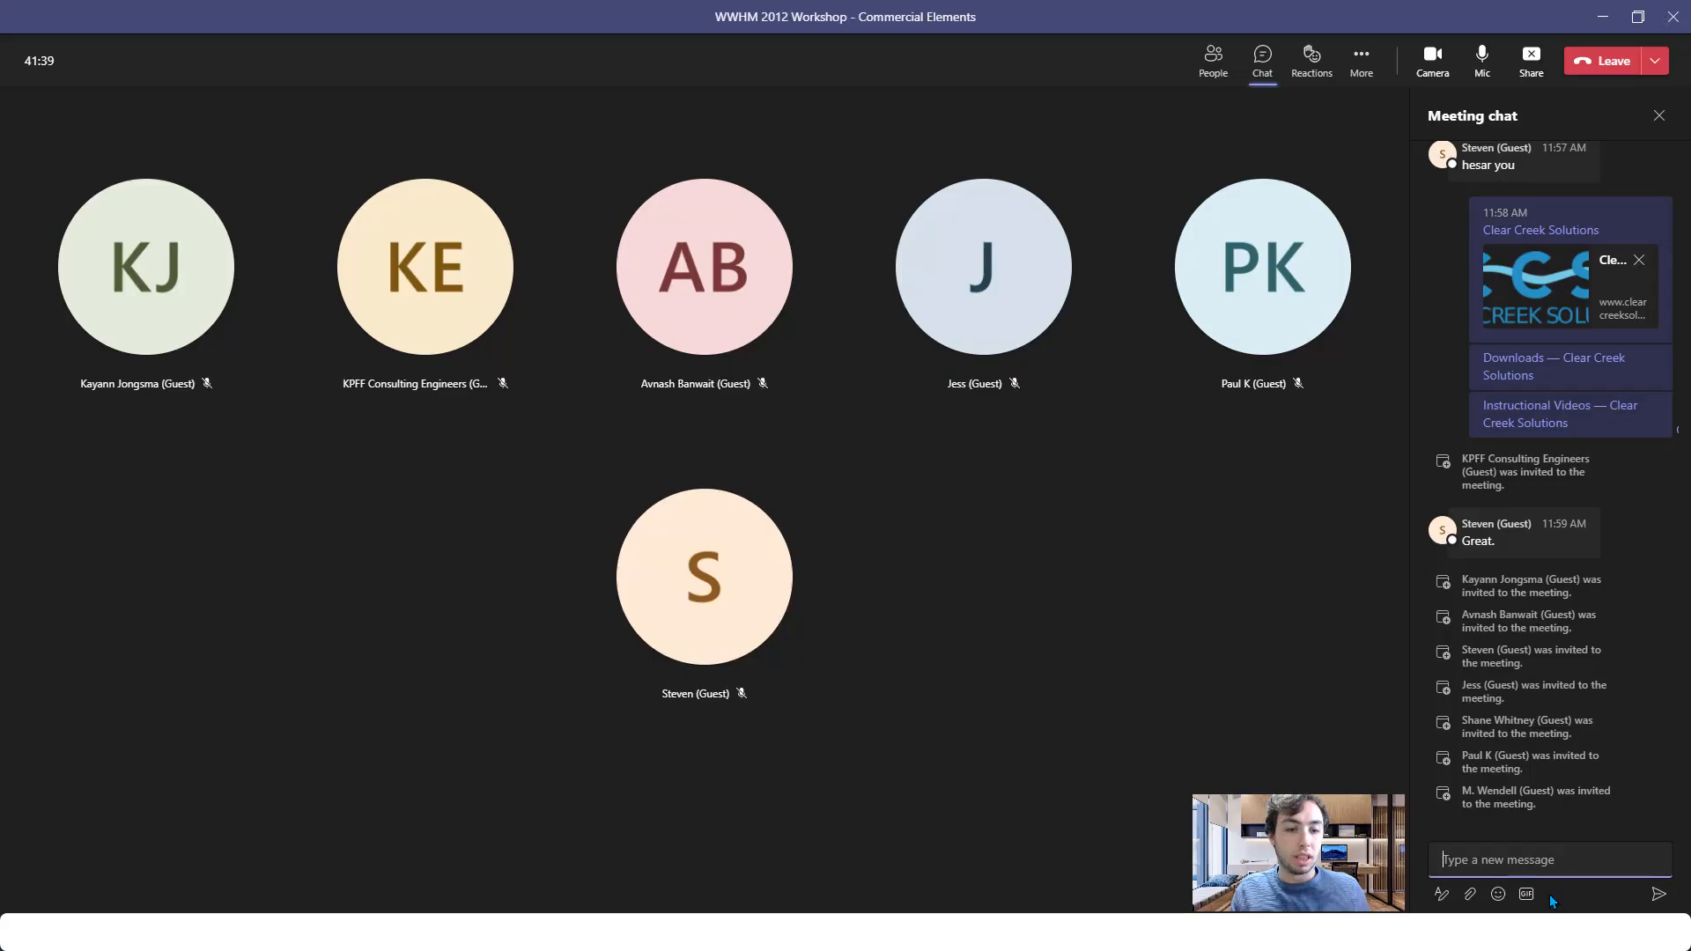
type("General 4 — Clear Creek Solutions")
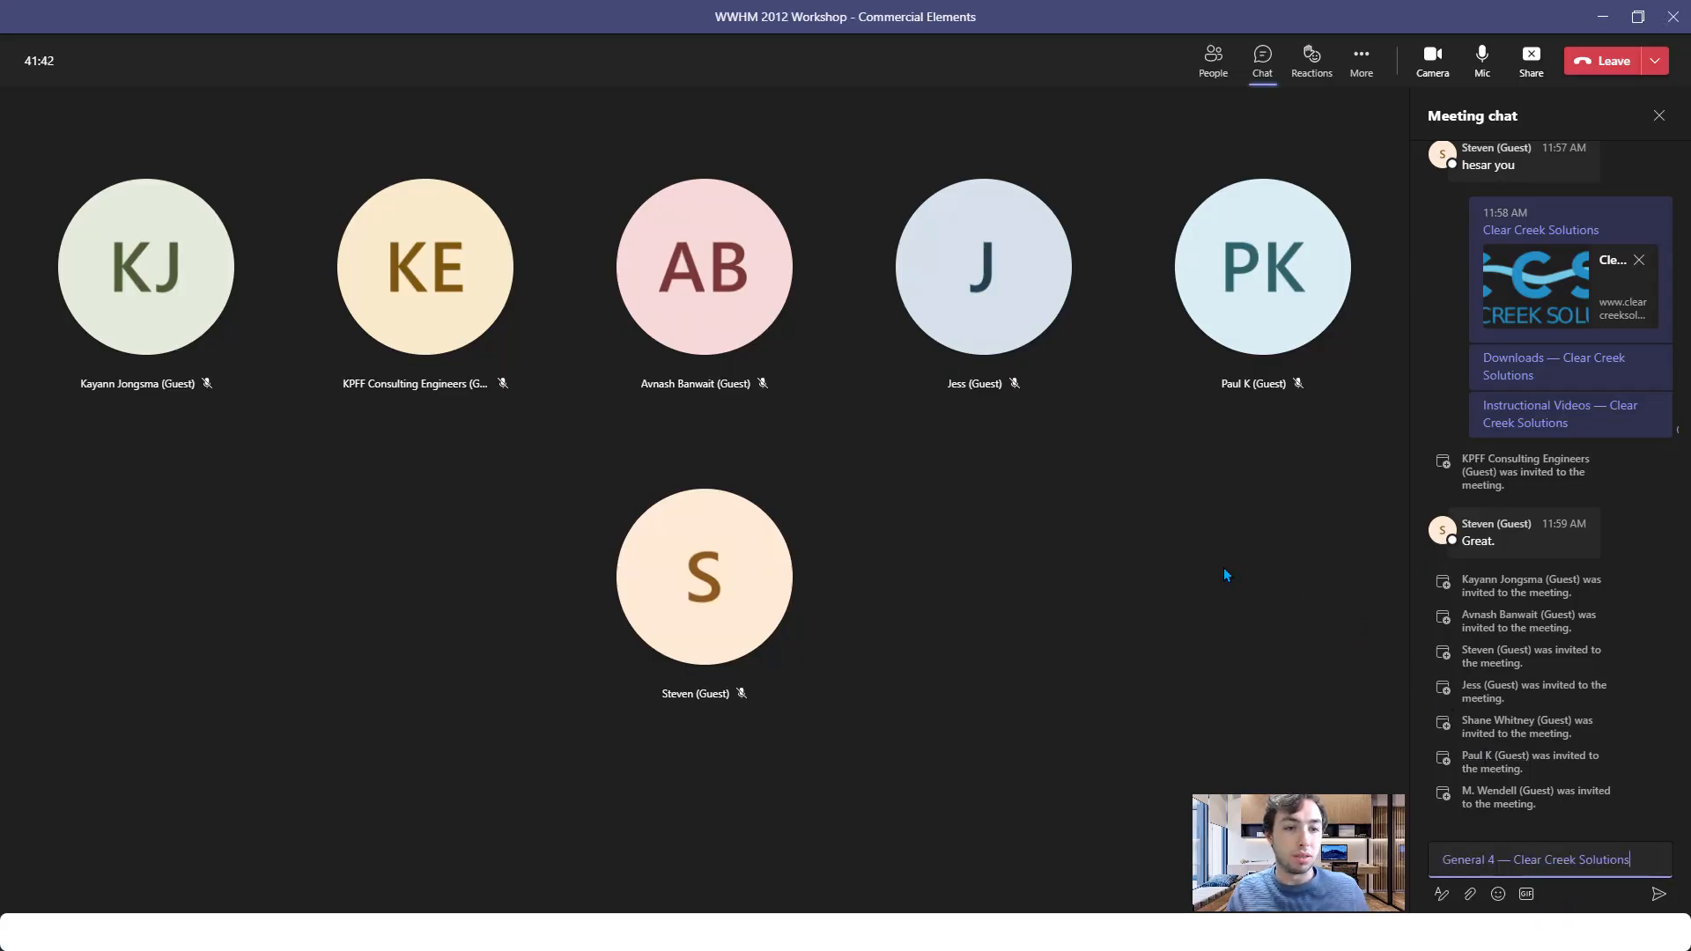
key("Return")
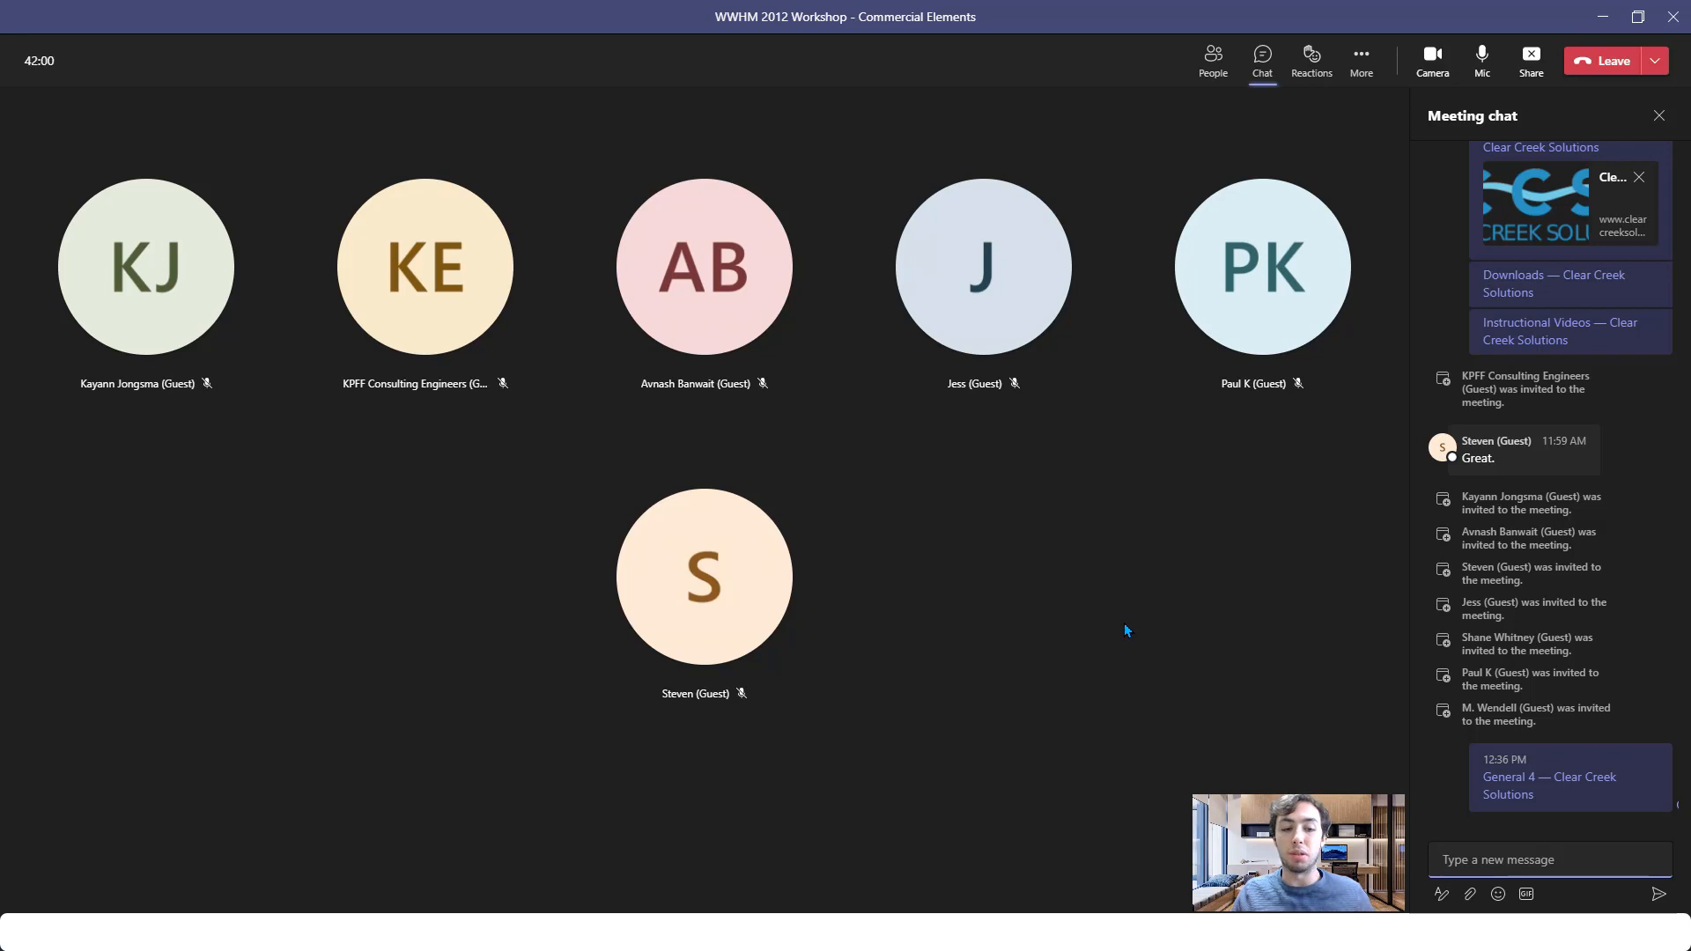
Switch to Microsoft Edge, open the Bioretention Masterclass course page on the Clear Creek Solutions site and copy its web address
mouse_move(451, 933)
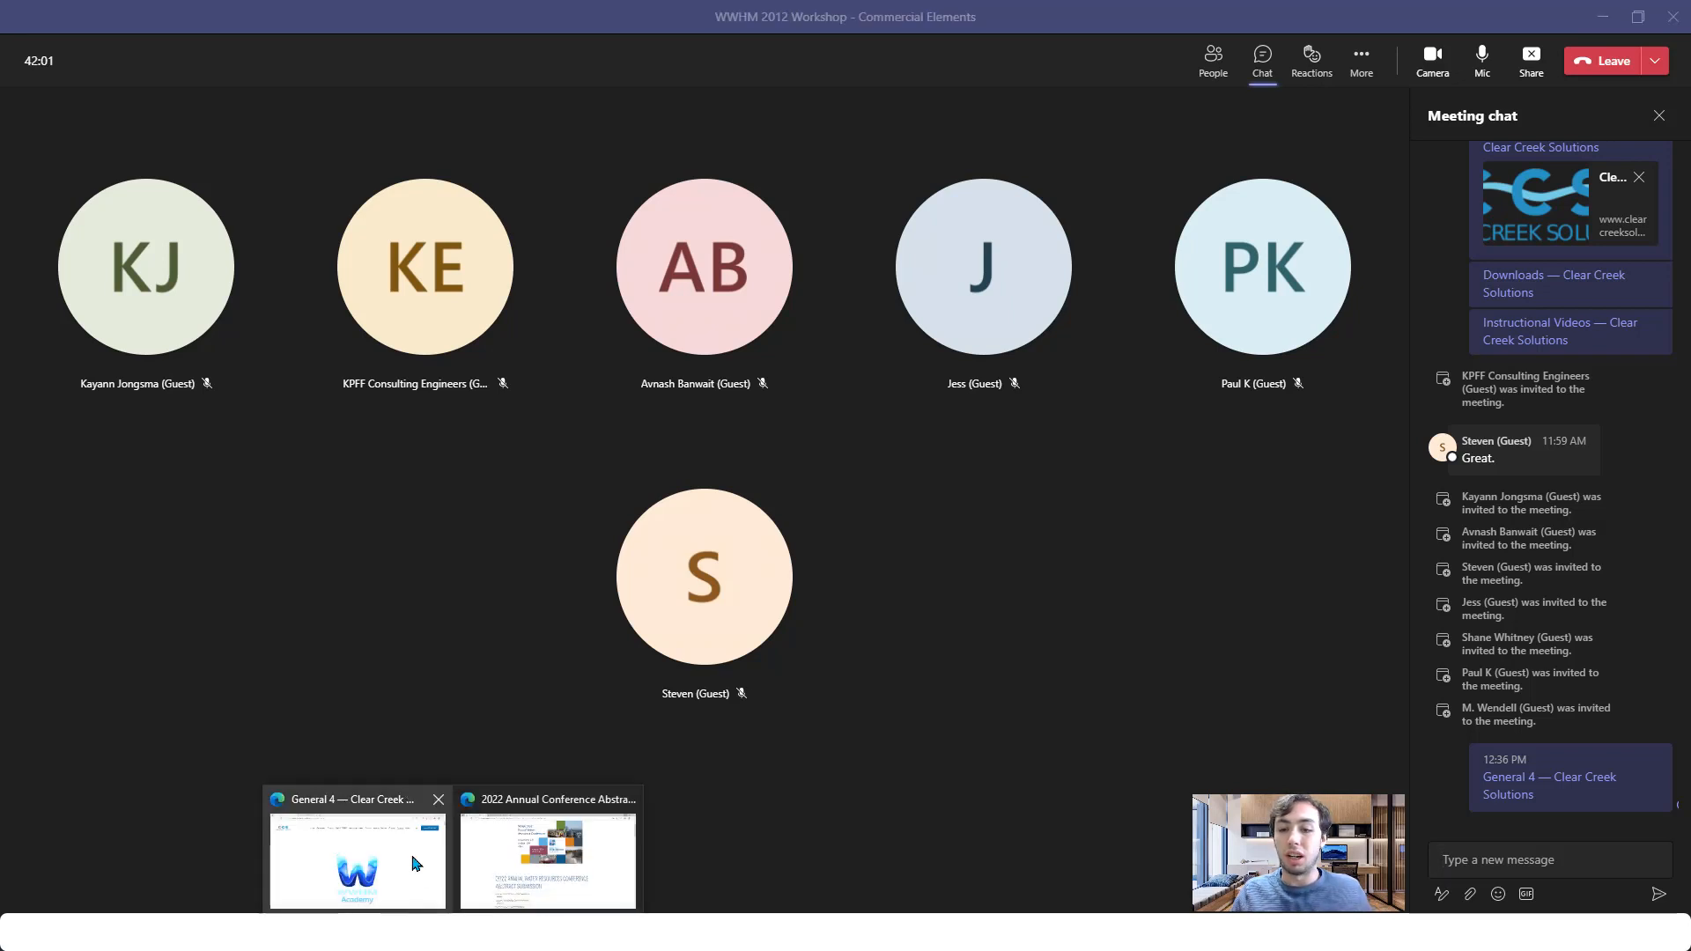
left_click(357, 845)
mouse_move(561, 148)
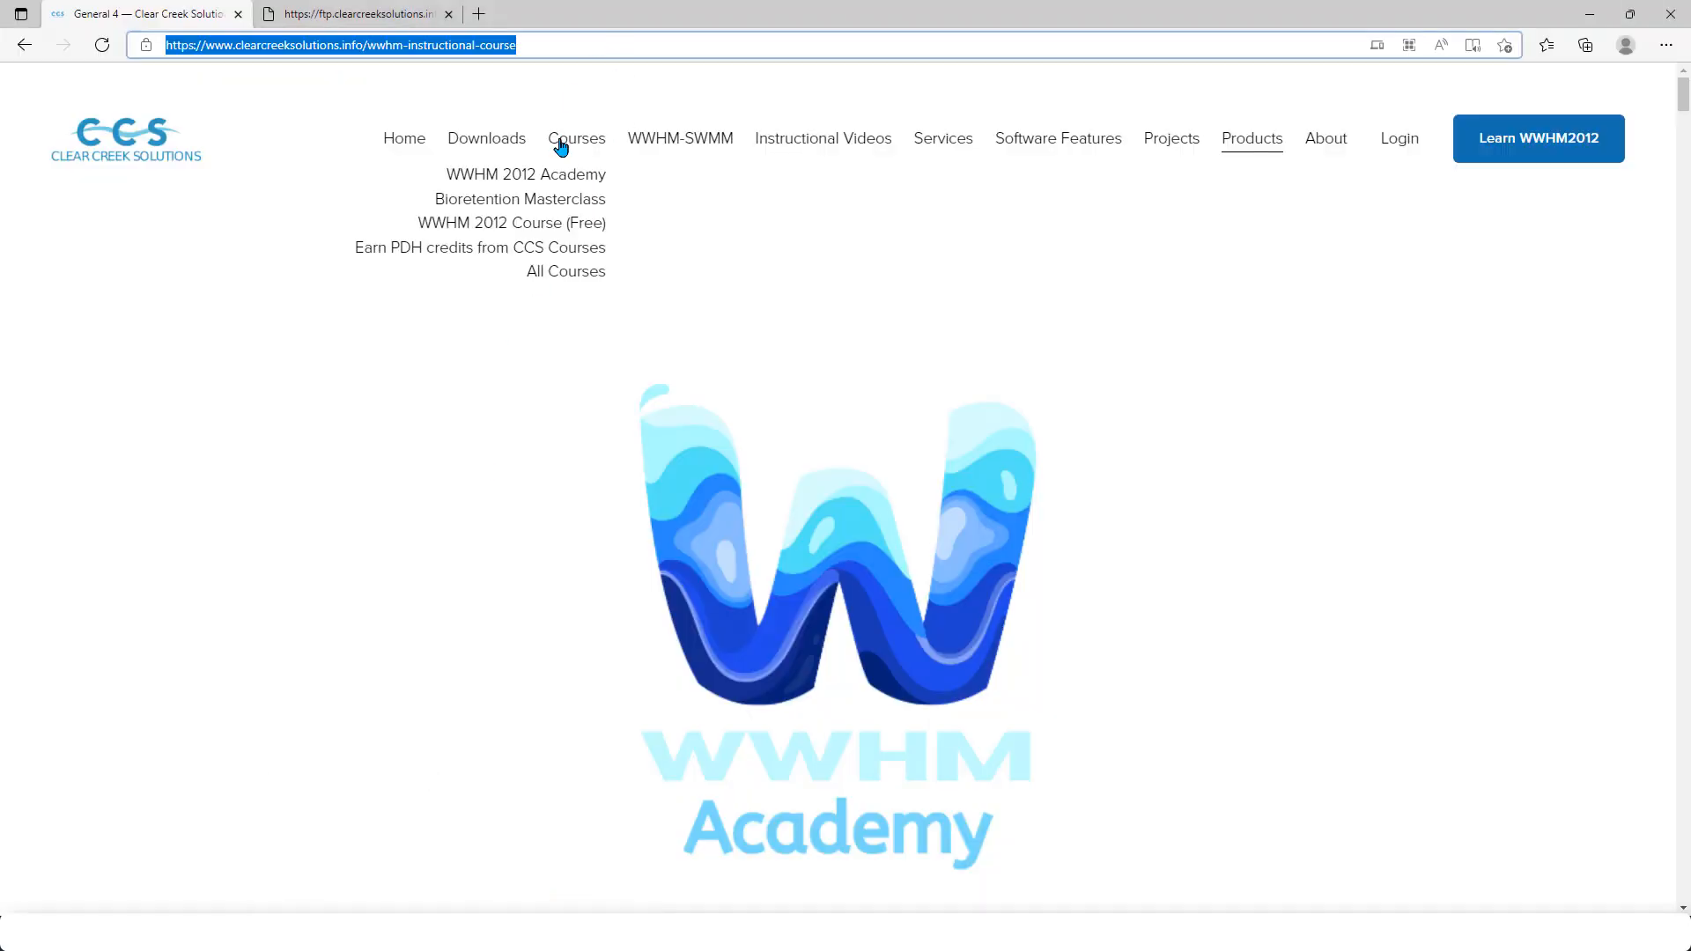
left_click(565, 201)
left_click(615, 45)
Switch to the Teams meeting and post the copied Bioretention Masterclass link in the meeting chat
mouse_move(669, 934)
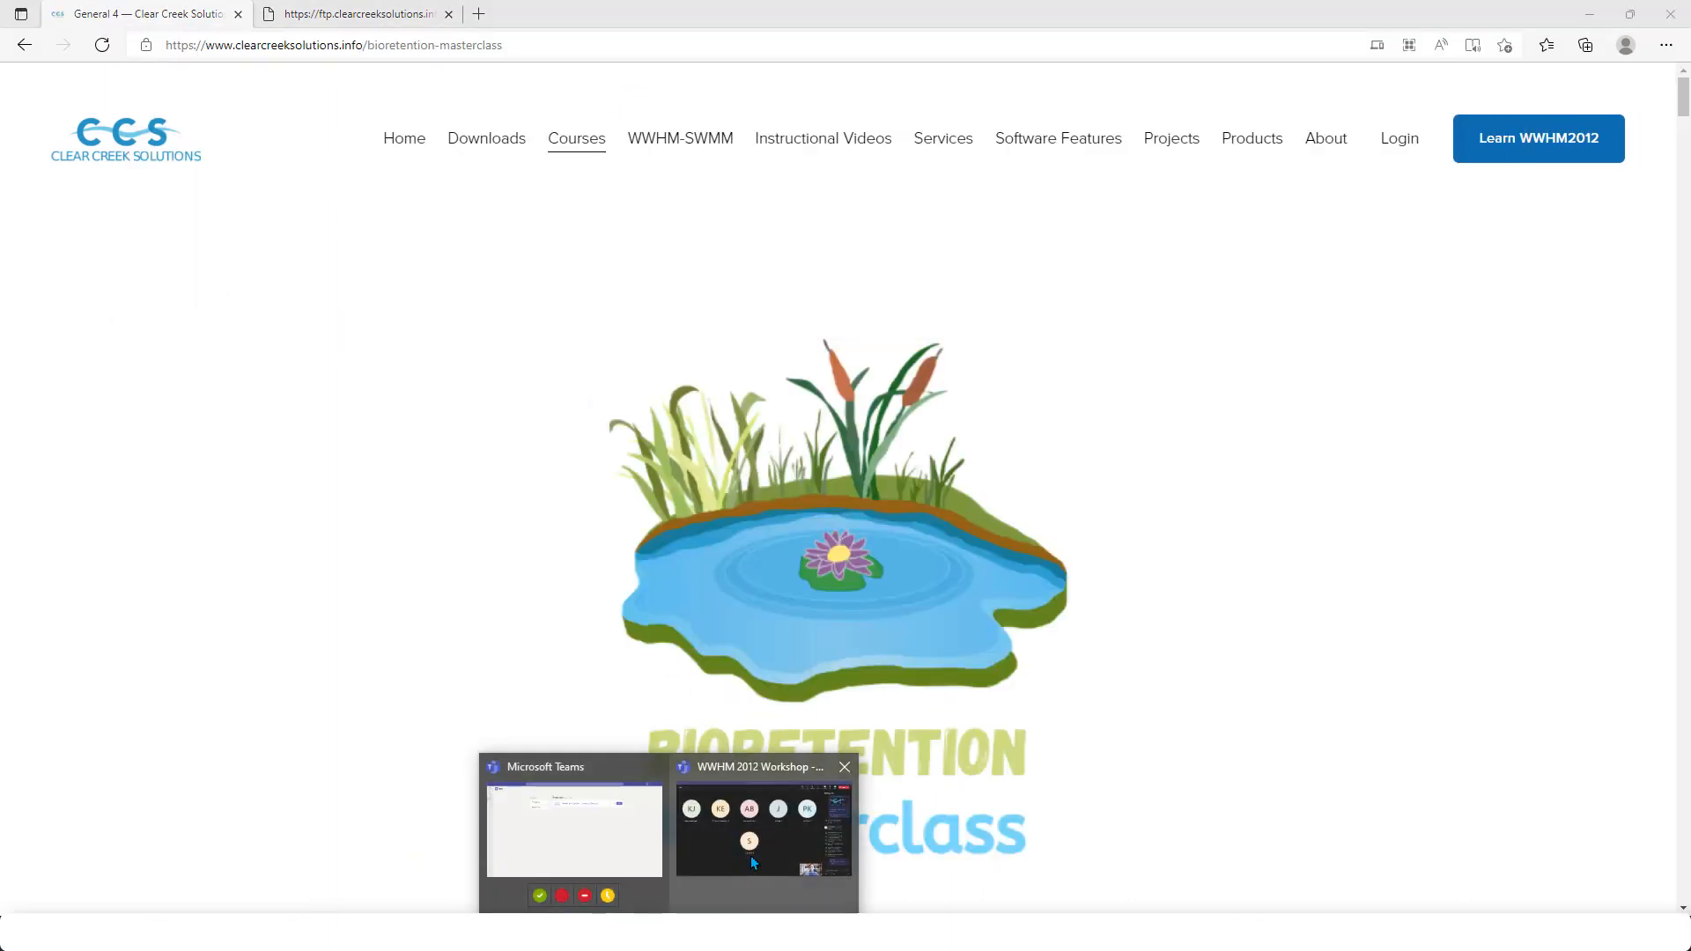
left_click(750, 854)
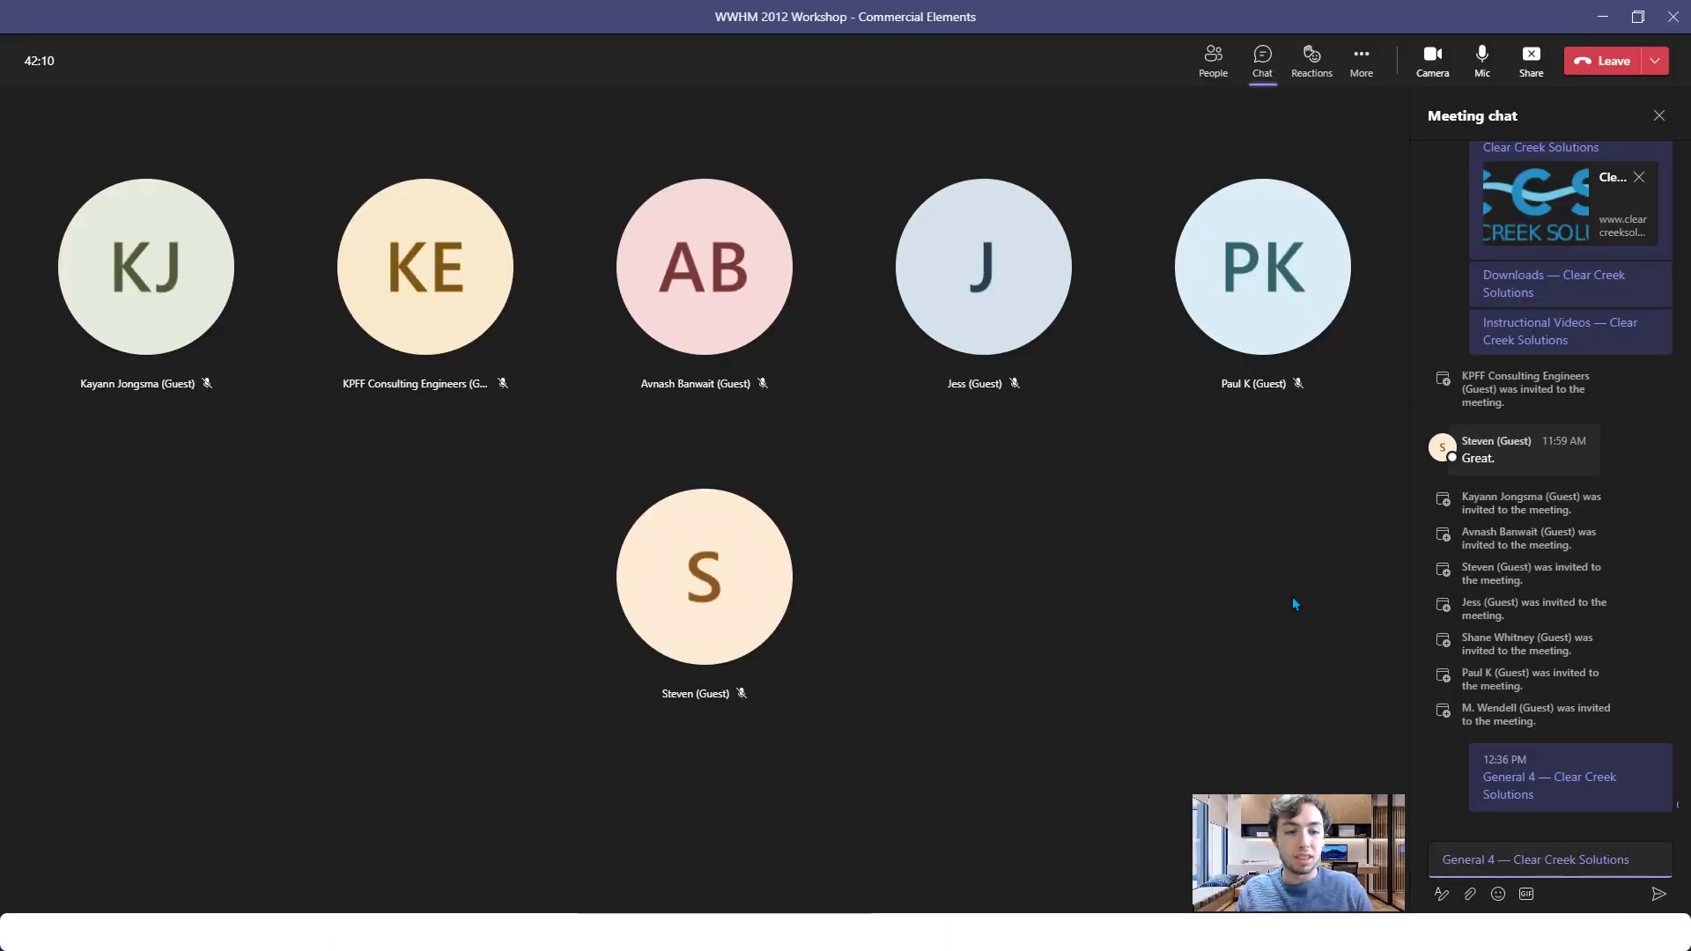
key("Return")
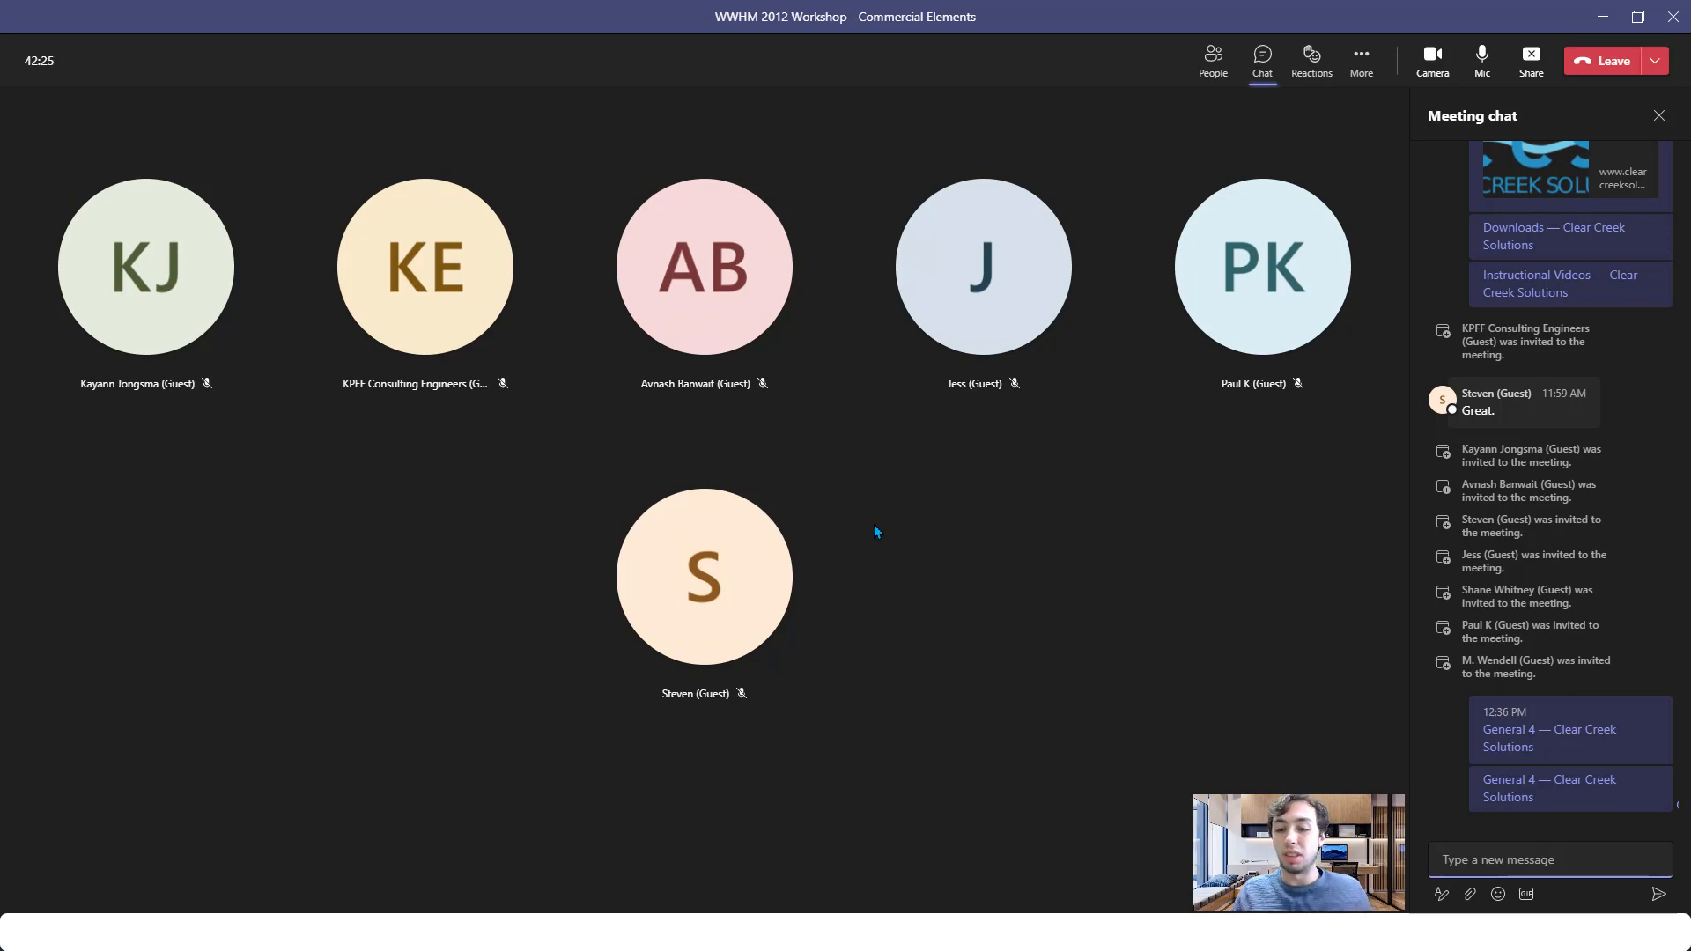
Switch back to Microsoft Edge, open the WWHM 2012 Course (Free) page and copy its web address
mouse_move(454, 931)
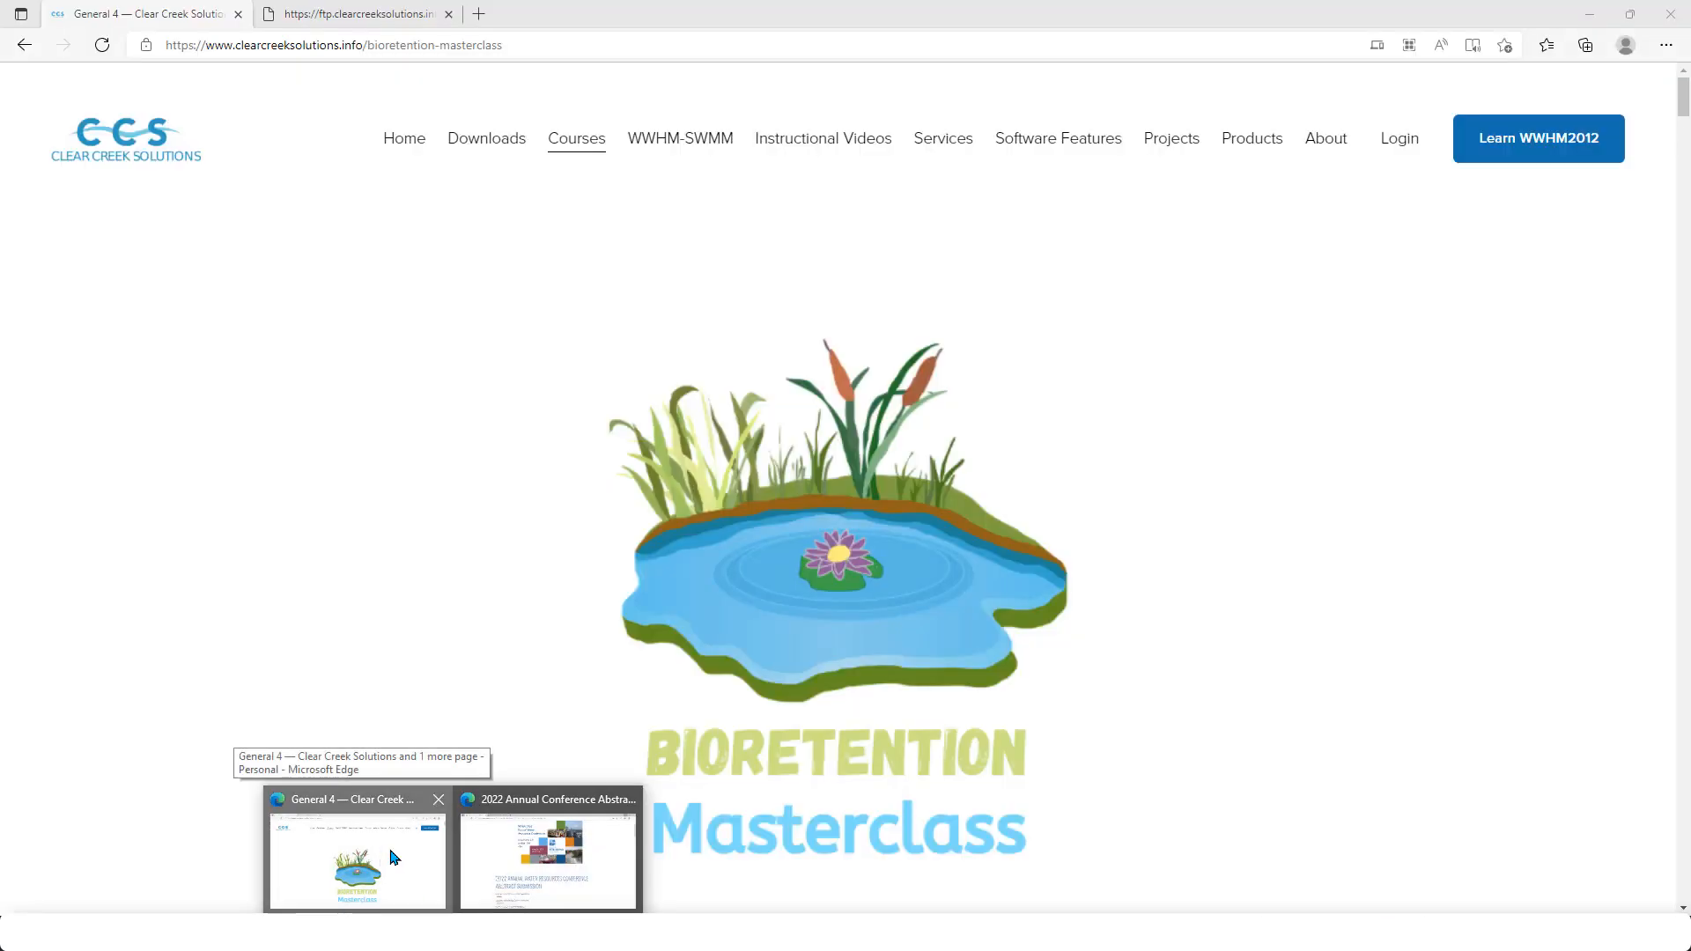
left_click(394, 857)
scroll(543, 446, "down", 5)
scroll(544, 440, "up", 5)
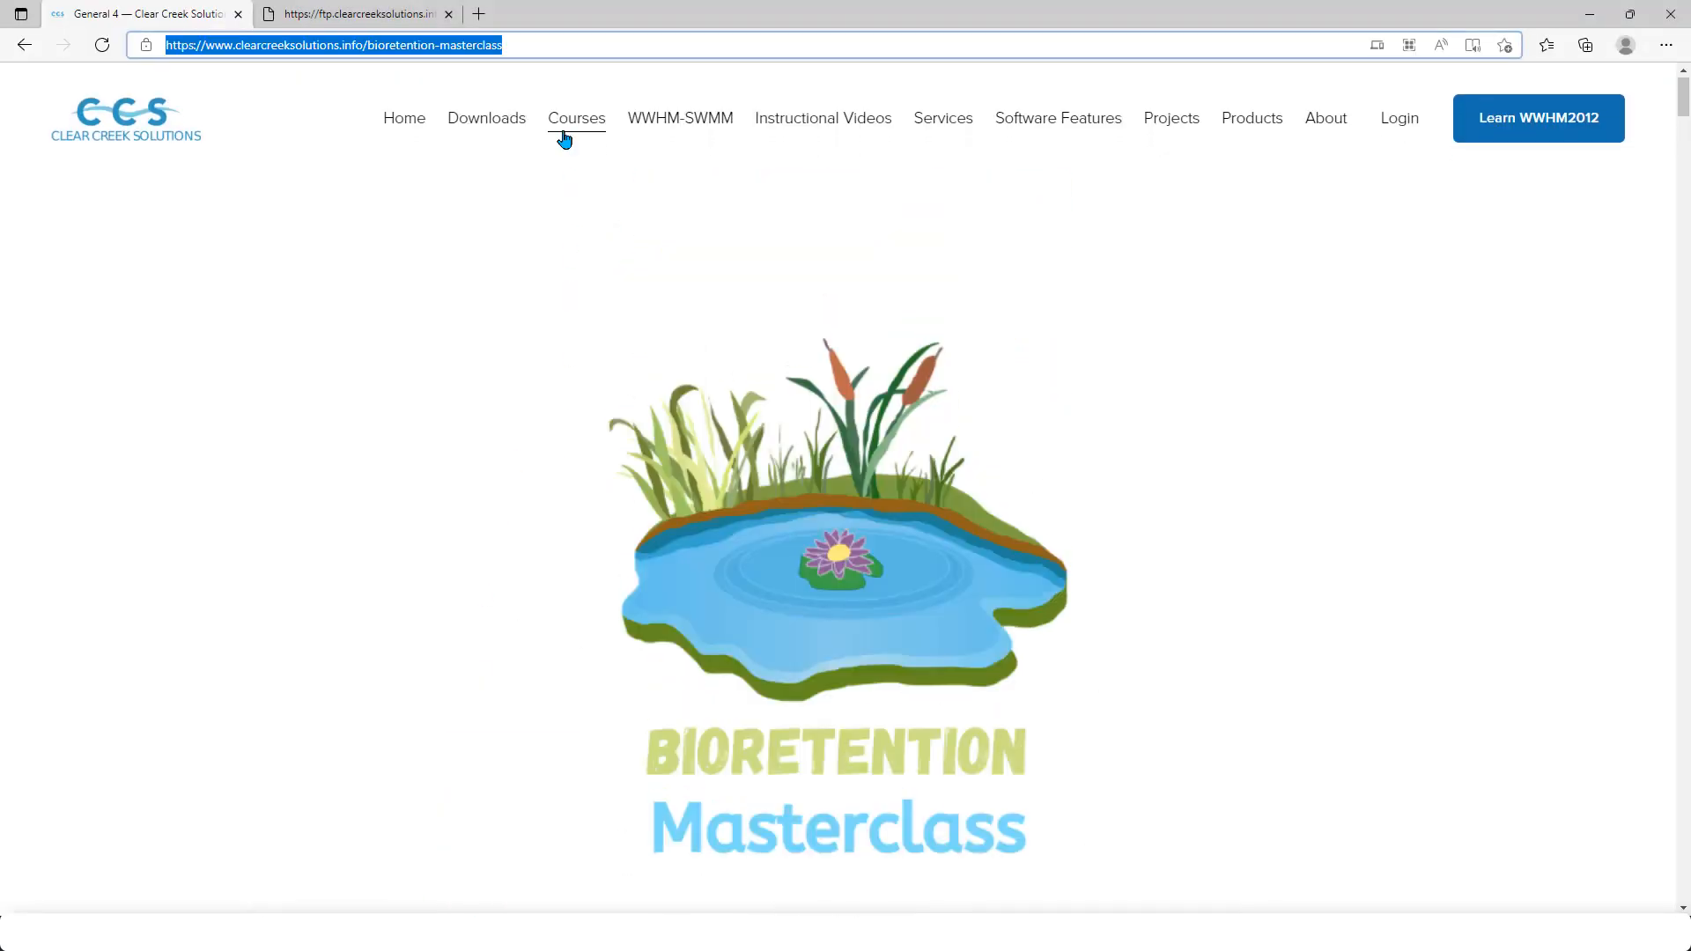
mouse_move(574, 148)
left_click(570, 224)
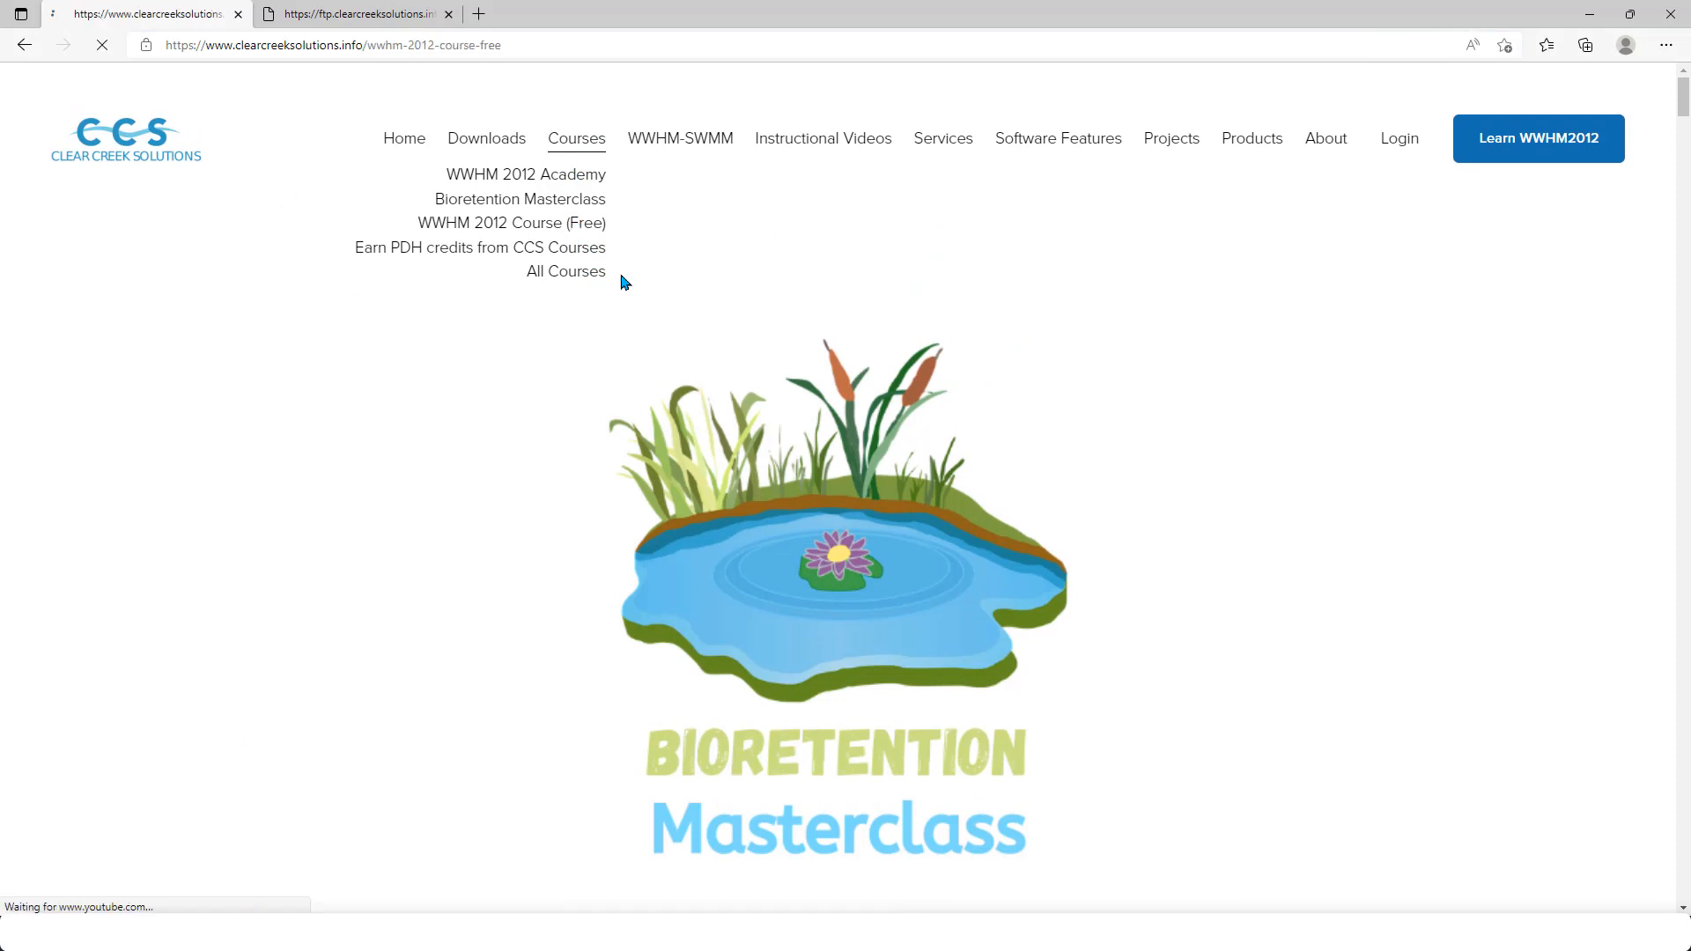
left_click(493, 42)
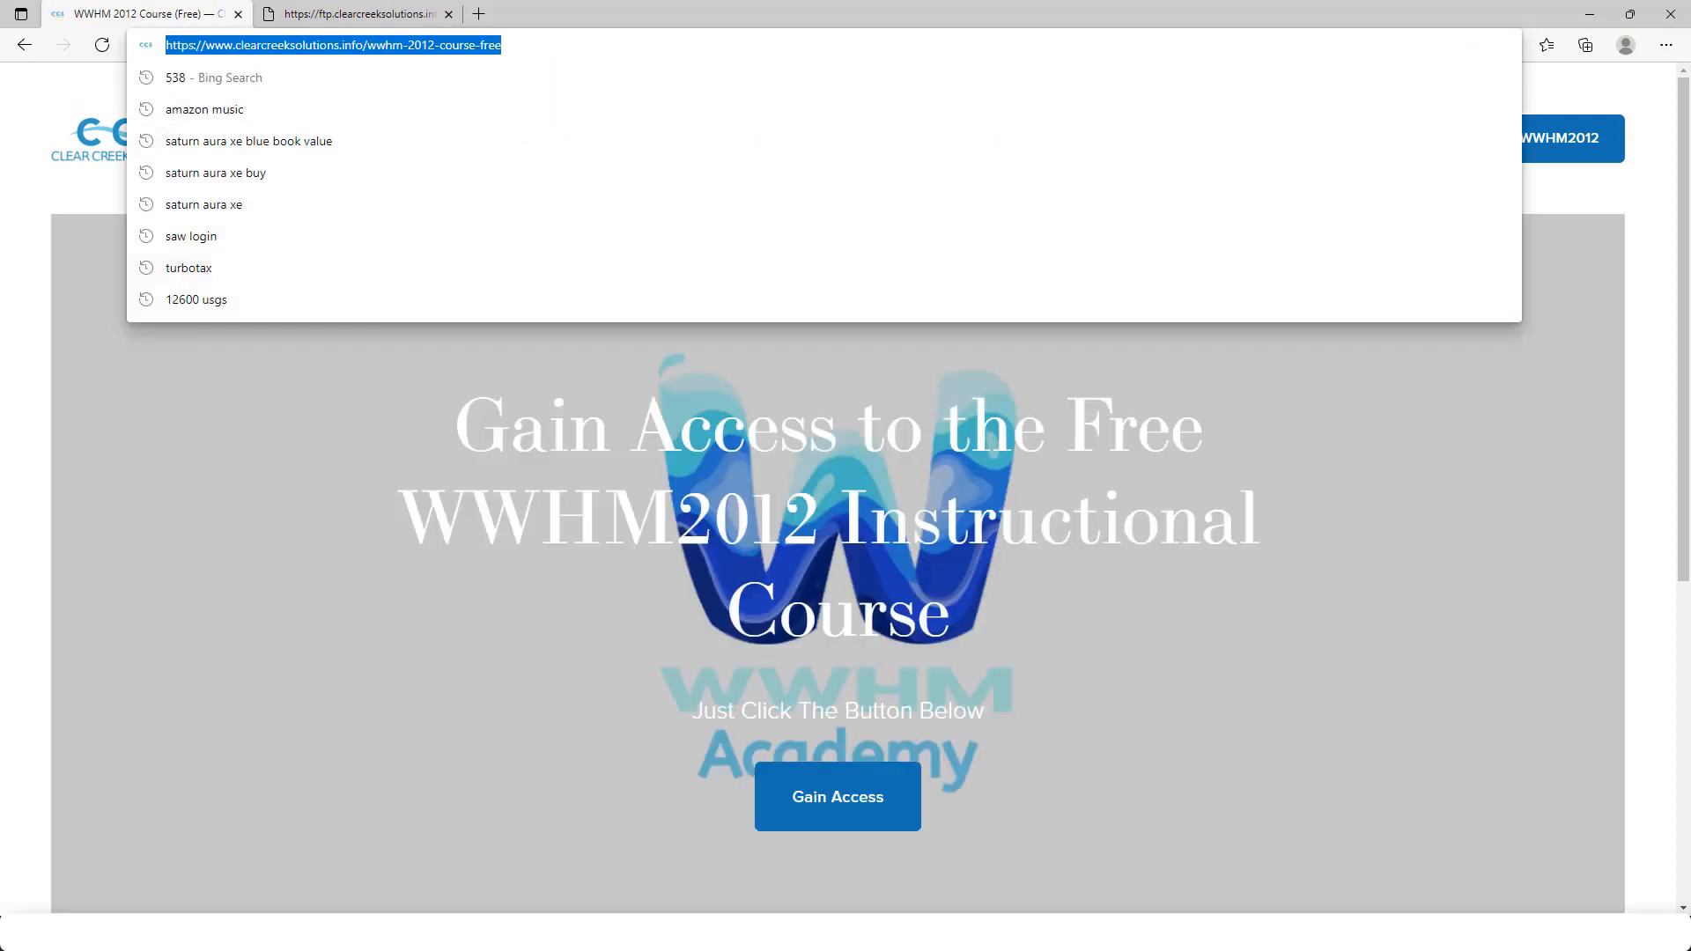
key("ctrl+c")
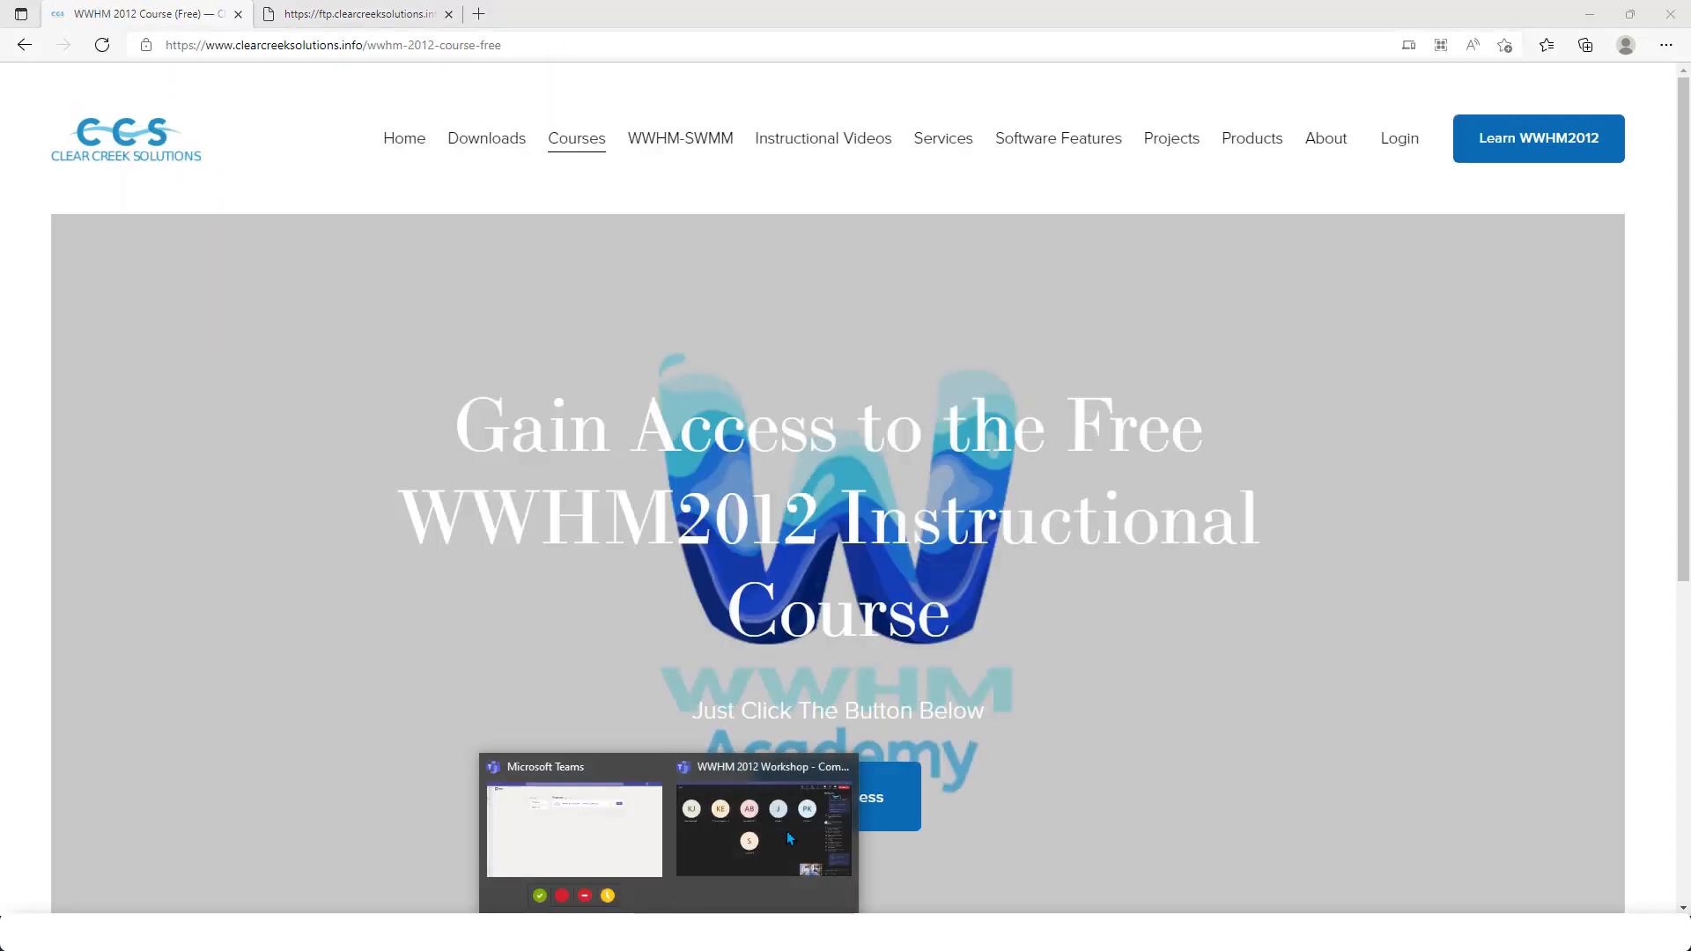
Switch to the Teams meeting and post the copied link to the free WWHM 2012 course in the chat
left_click(819, 833)
key("ctrl+v")
key("Return")
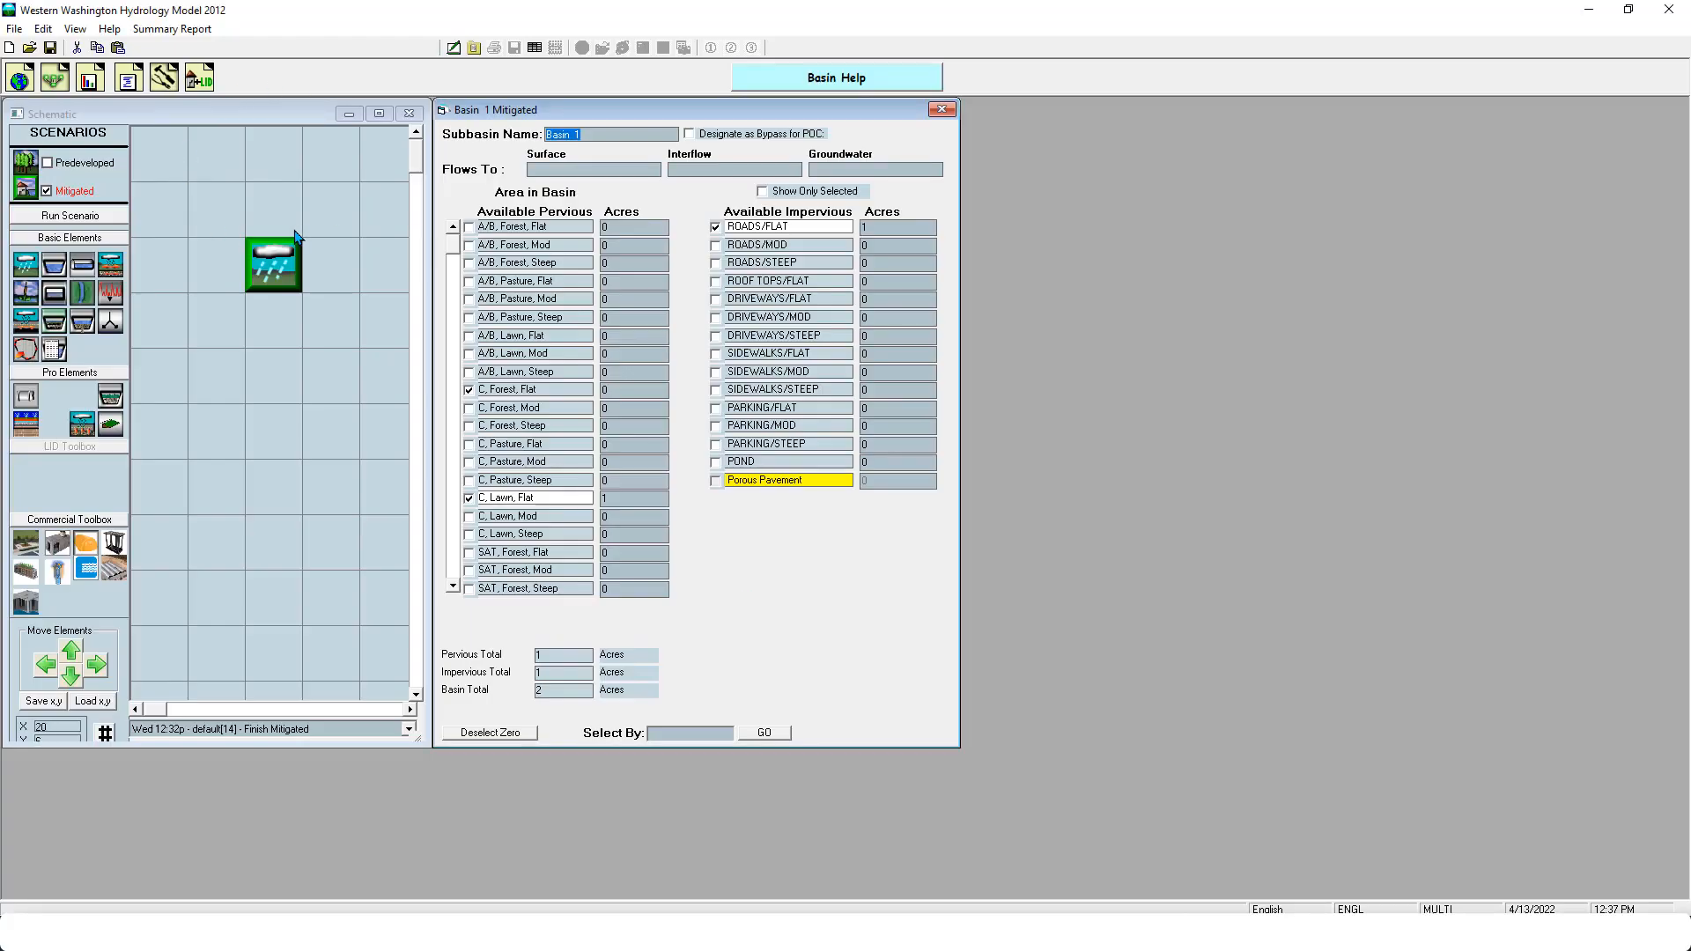
In WWHM2012, delete the basin from the Mitigated scenario and the basin from the Predeveloped scenario
right_click(269, 275)
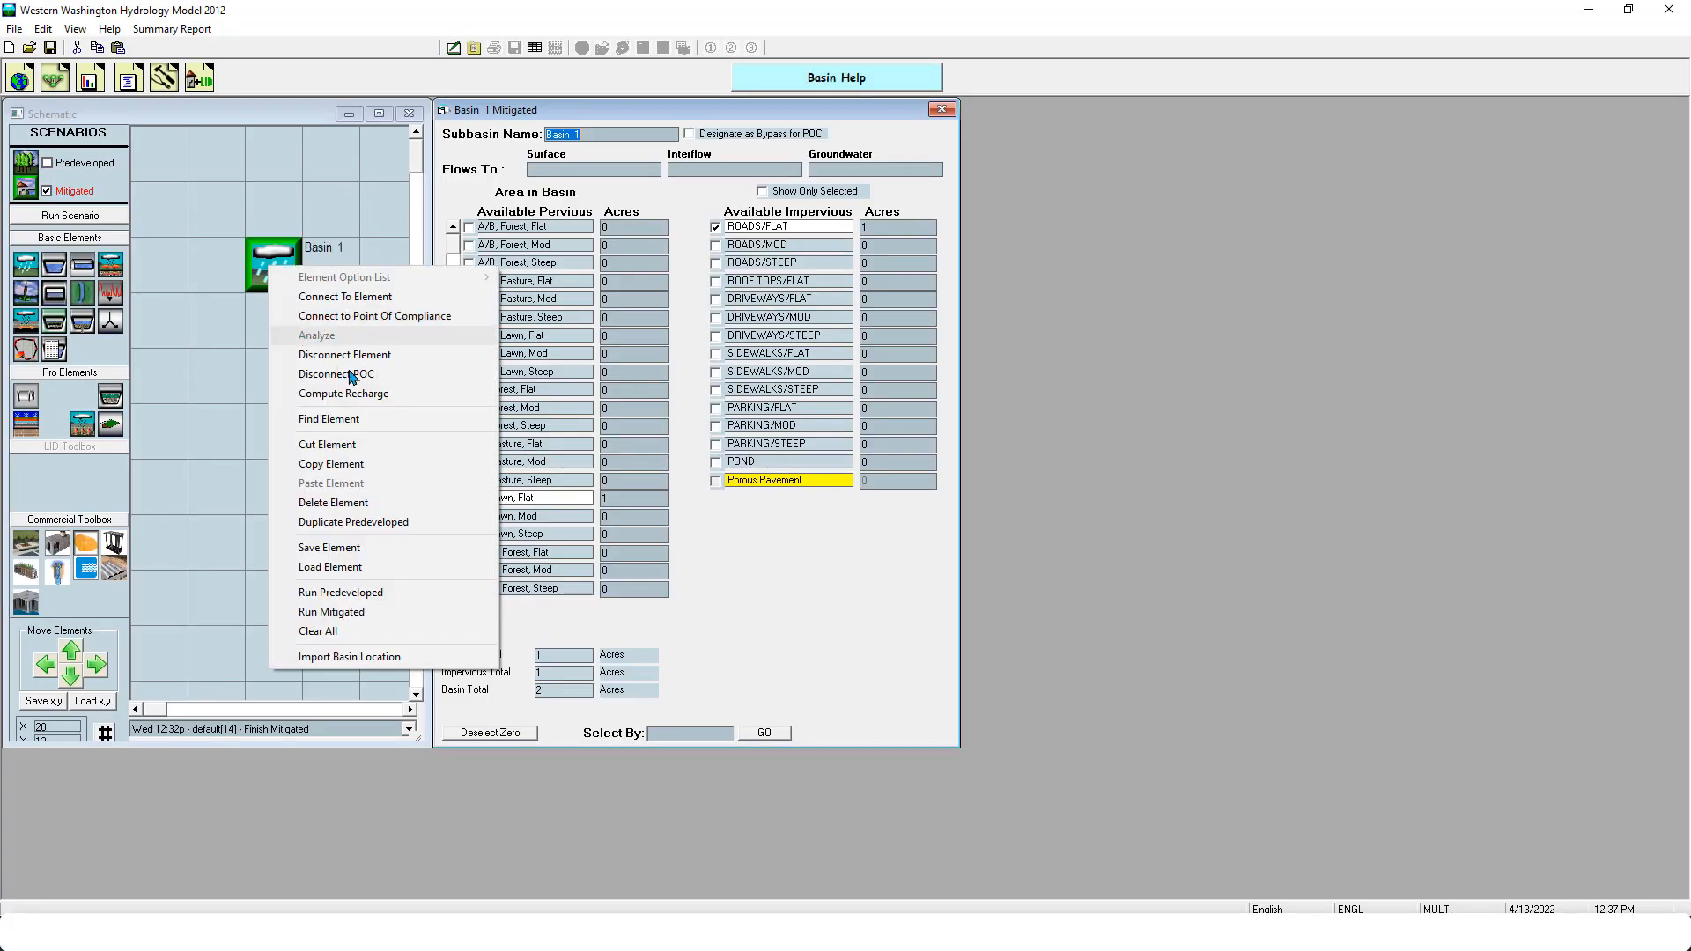
left_click(348, 502)
left_click(86, 160)
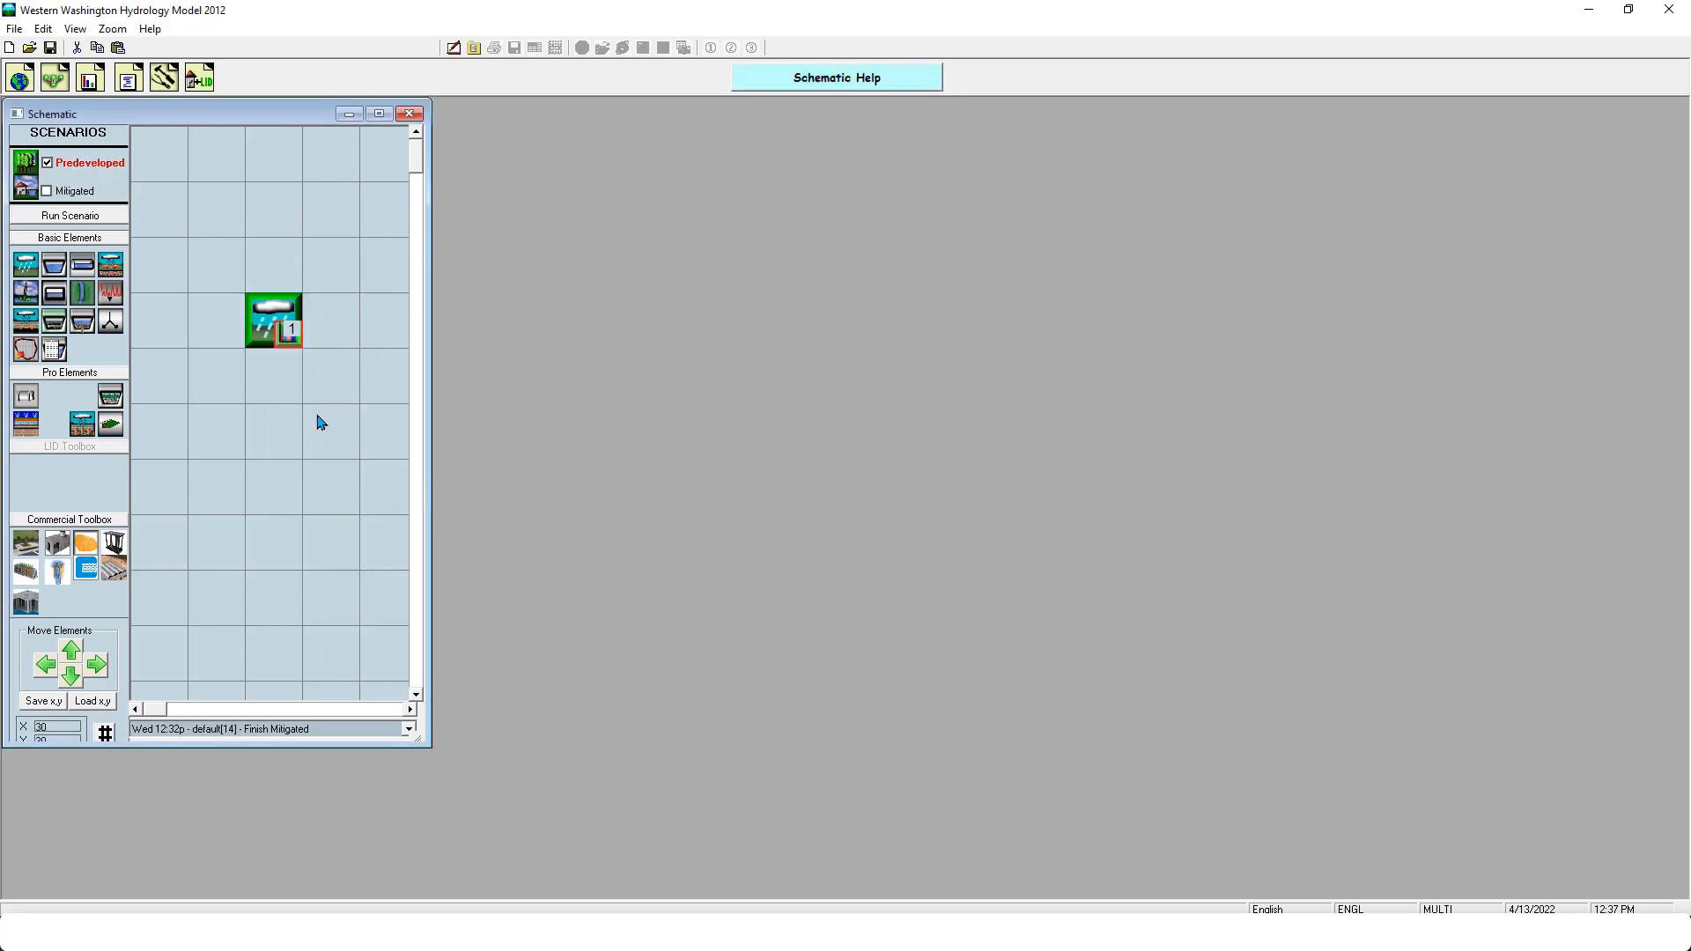
right_click(247, 343)
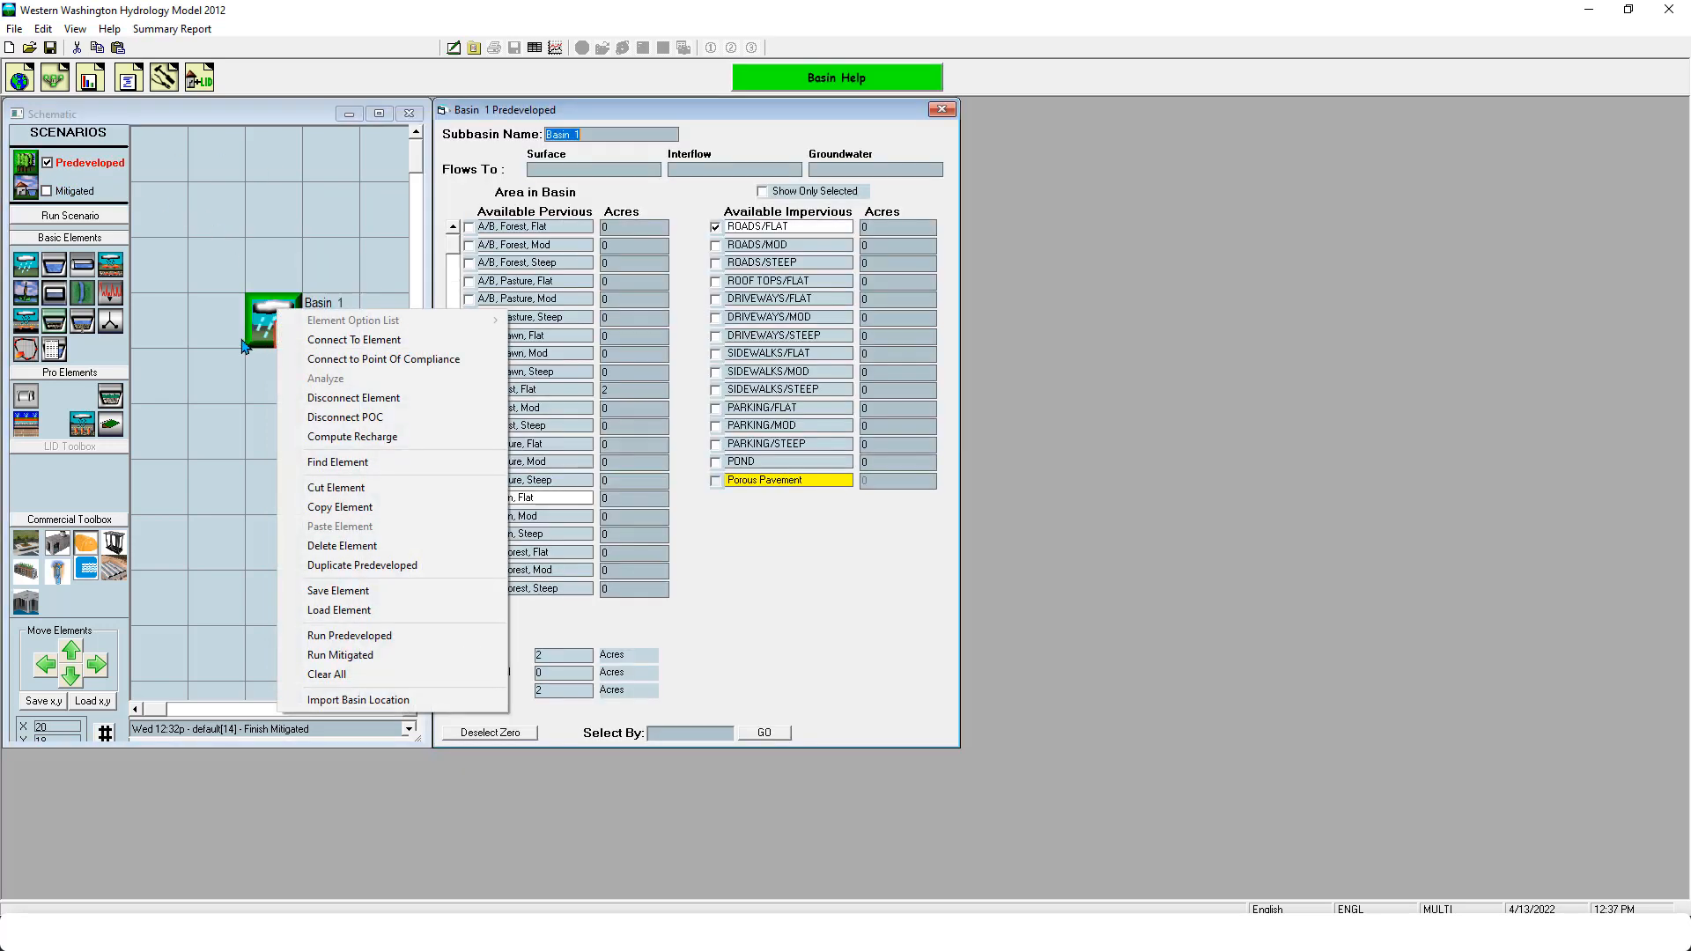
left_click(381, 546)
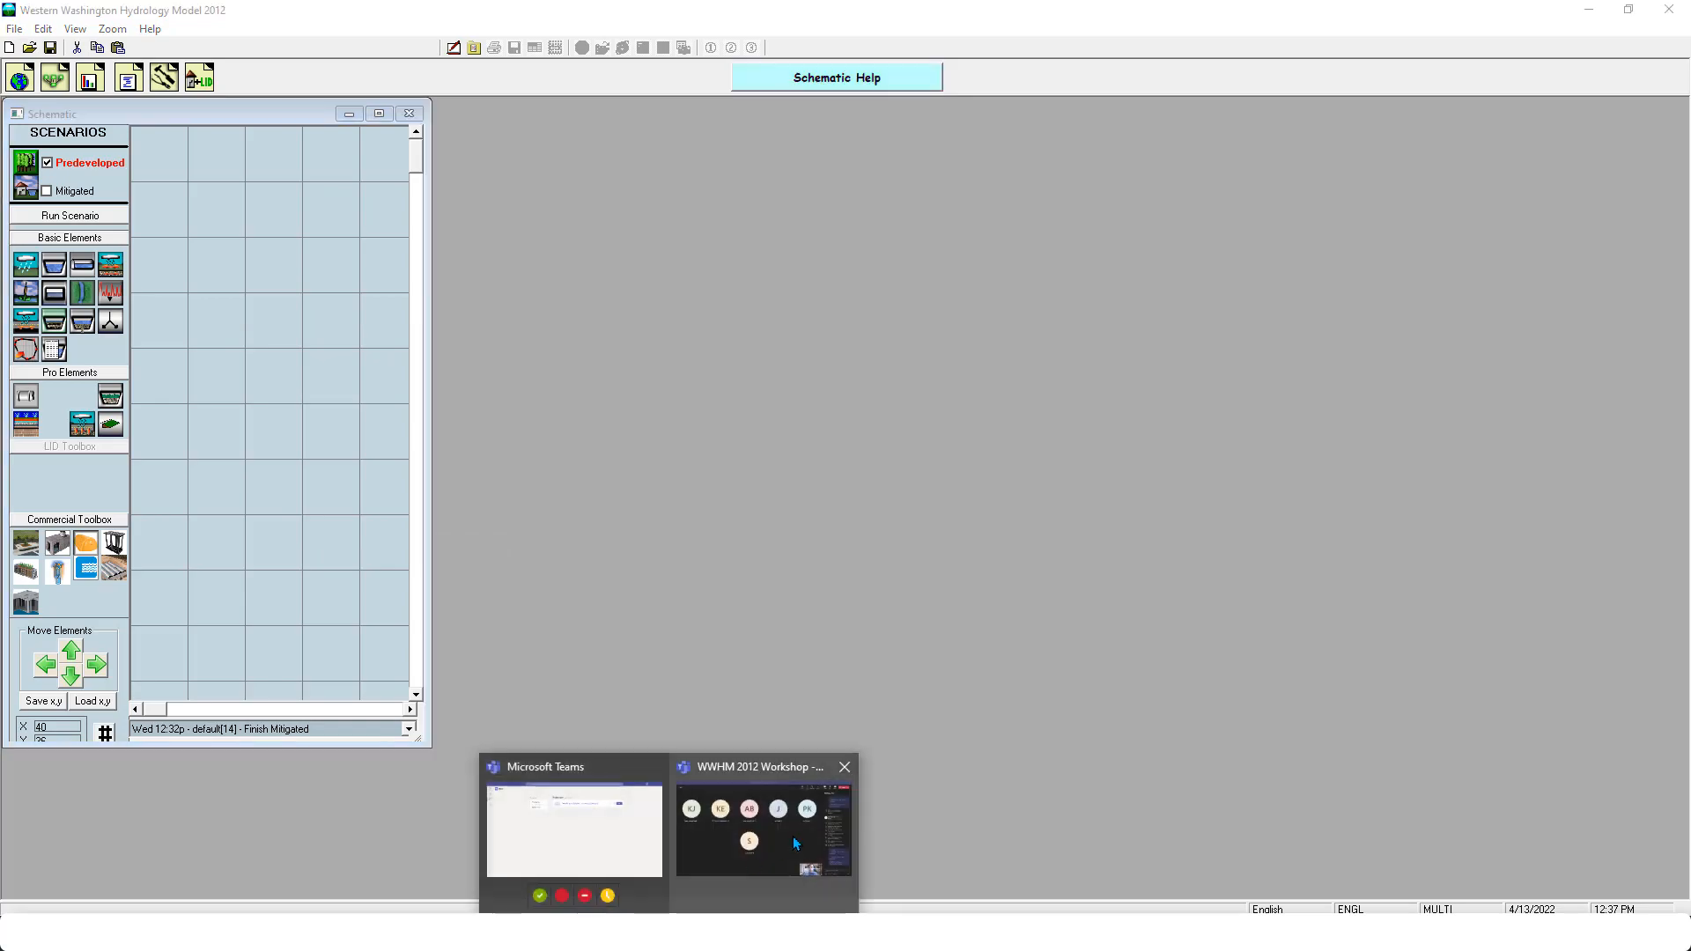
Switch to the Teams meeting and open the options for sharing content
left_click(780, 842)
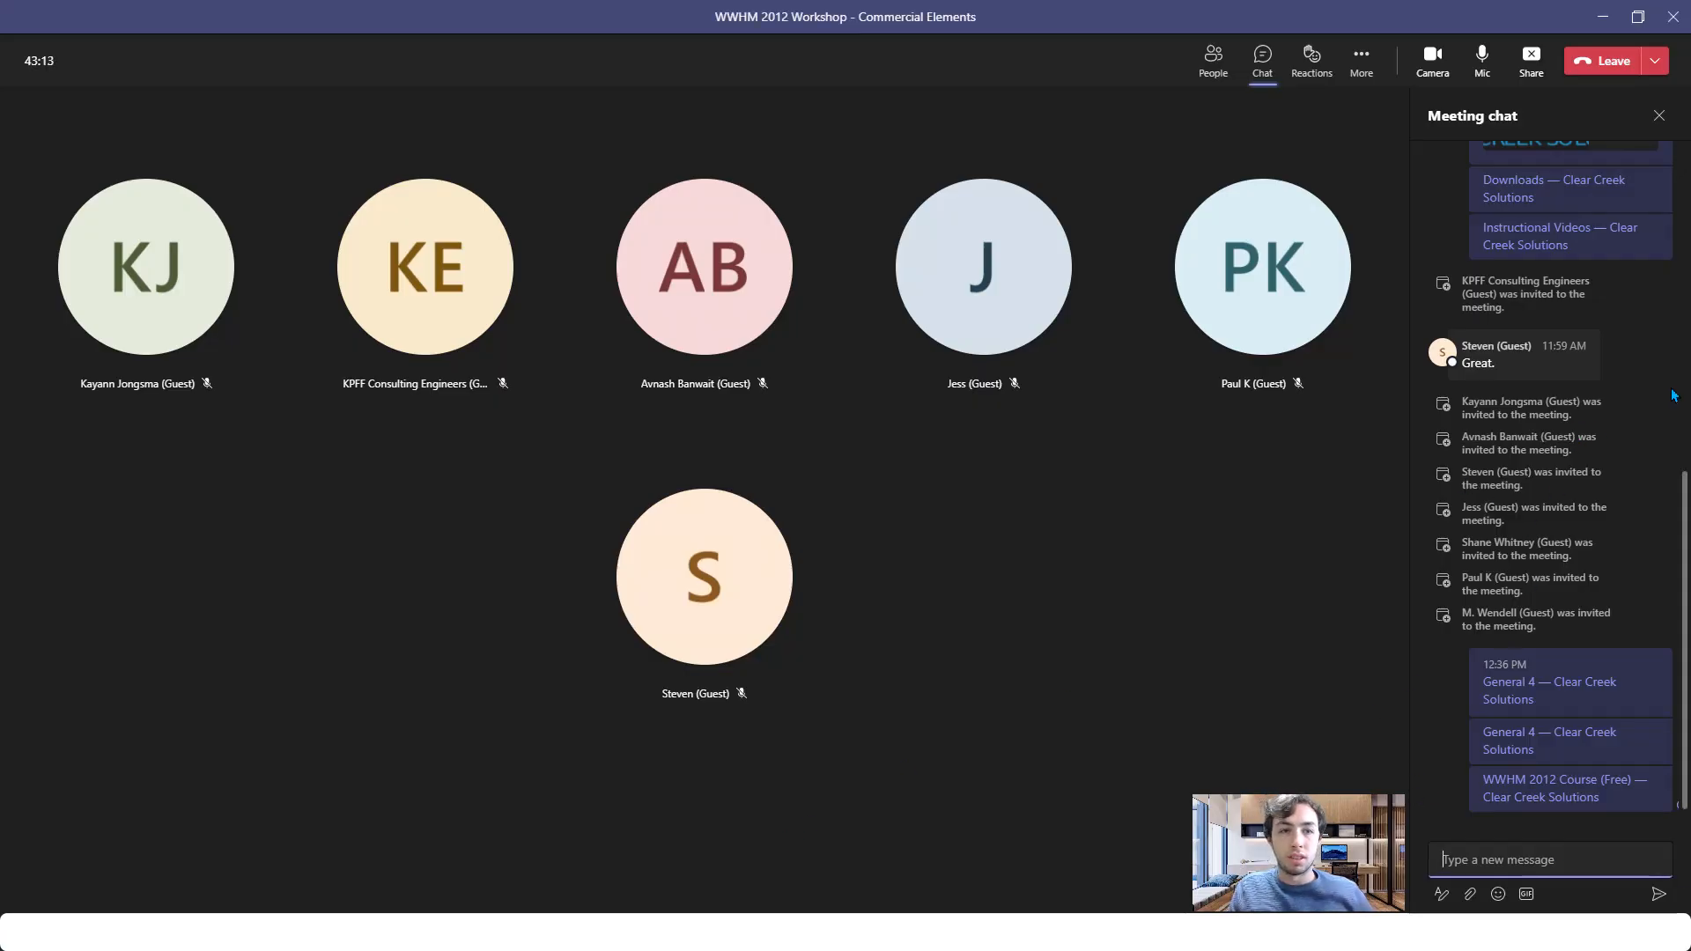
left_click(1537, 59)
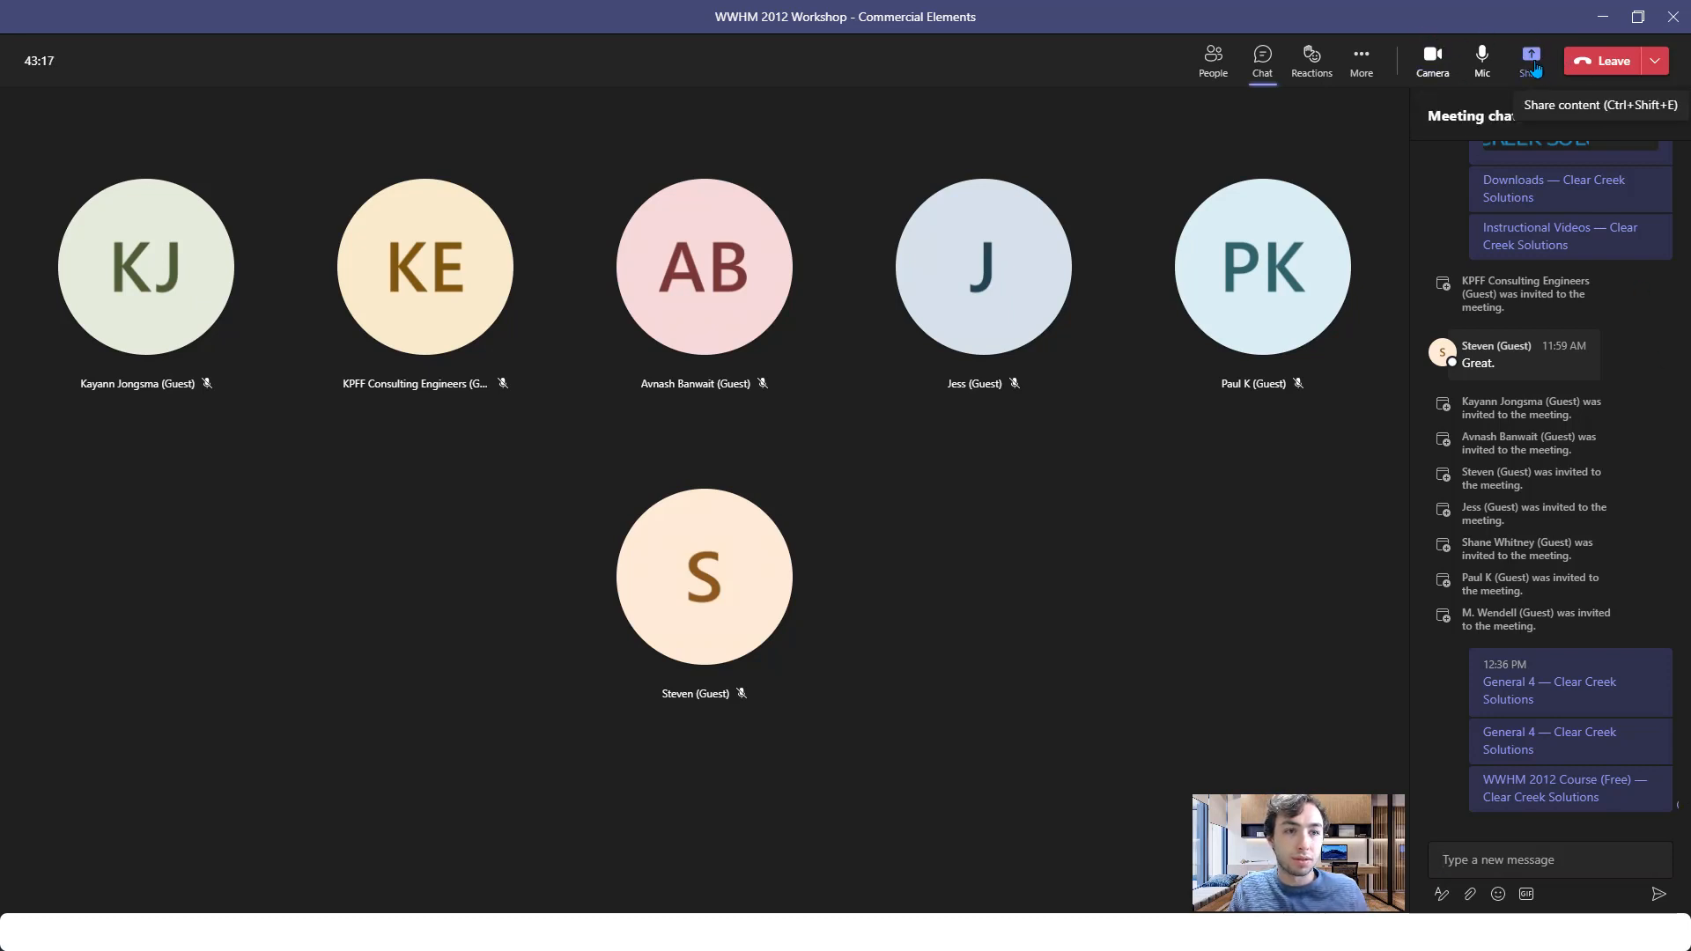